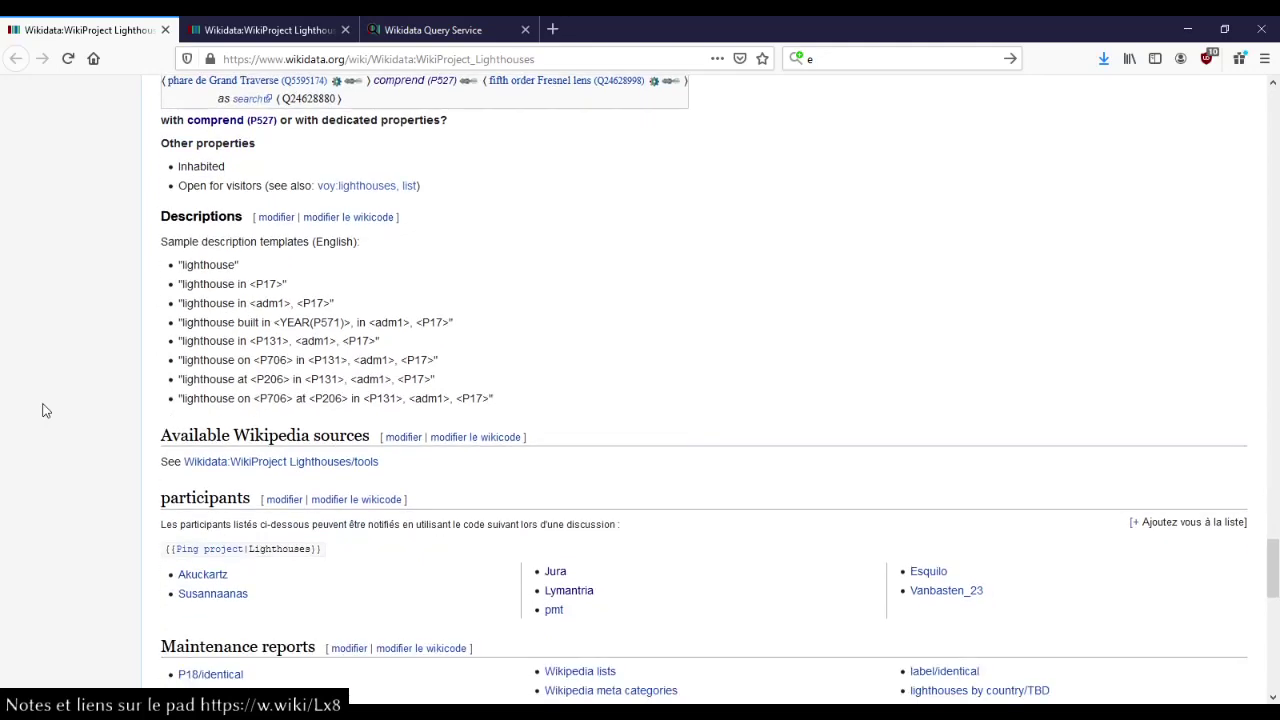
# Open the P18/identical report from the project page's Maintenance reports section in a new tab and switch to it.
pyautogui.scroll(-3, 118, 438)
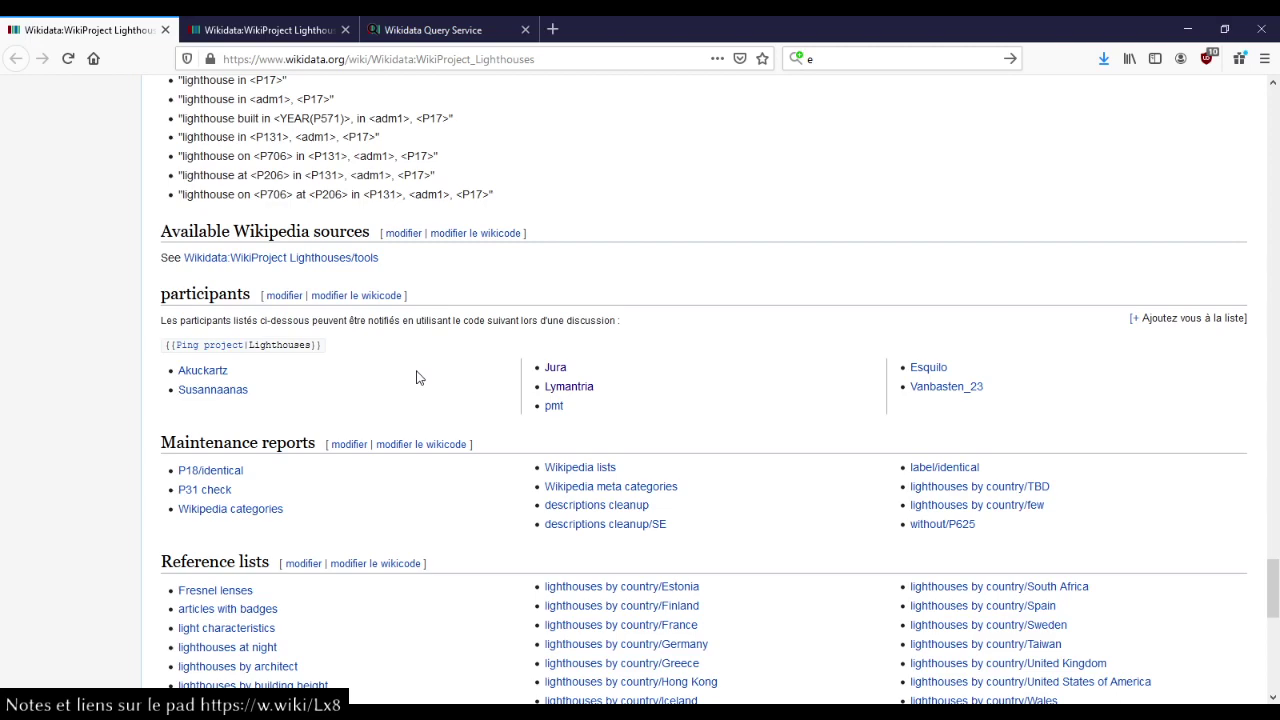
pyautogui.scroll(-1, 418, 377)
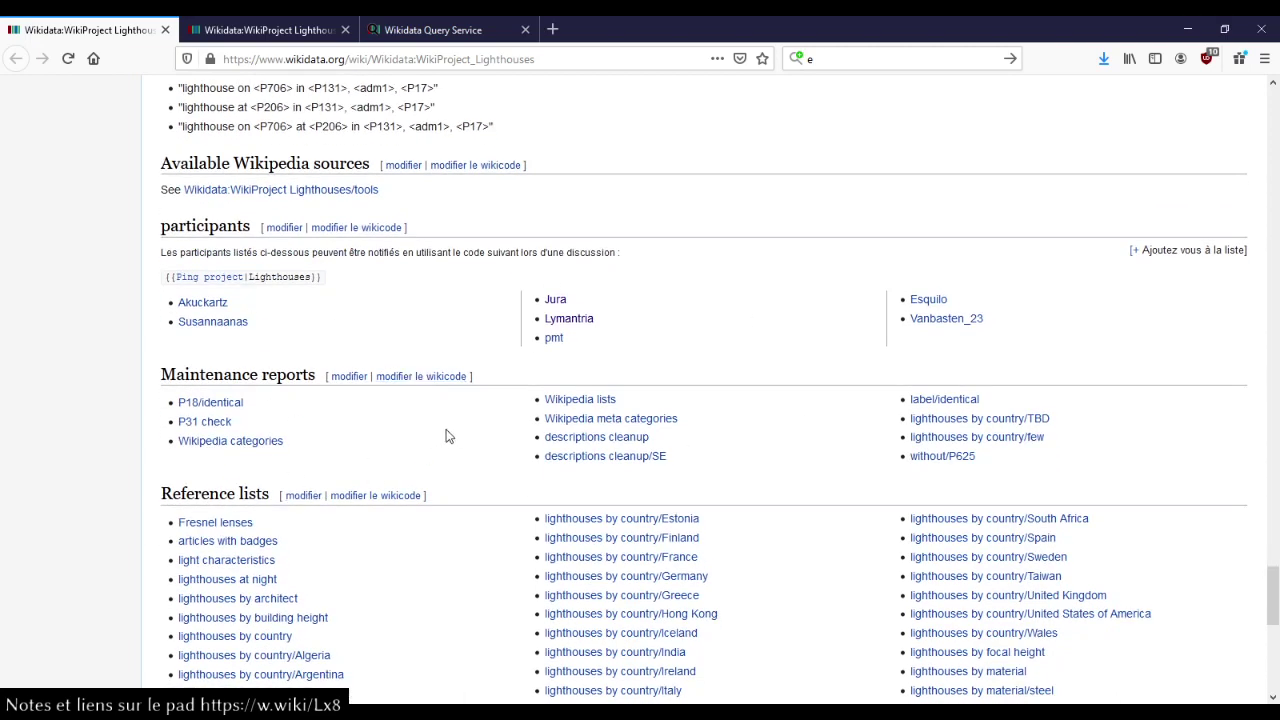
pyautogui.scroll(-3, 446, 431)
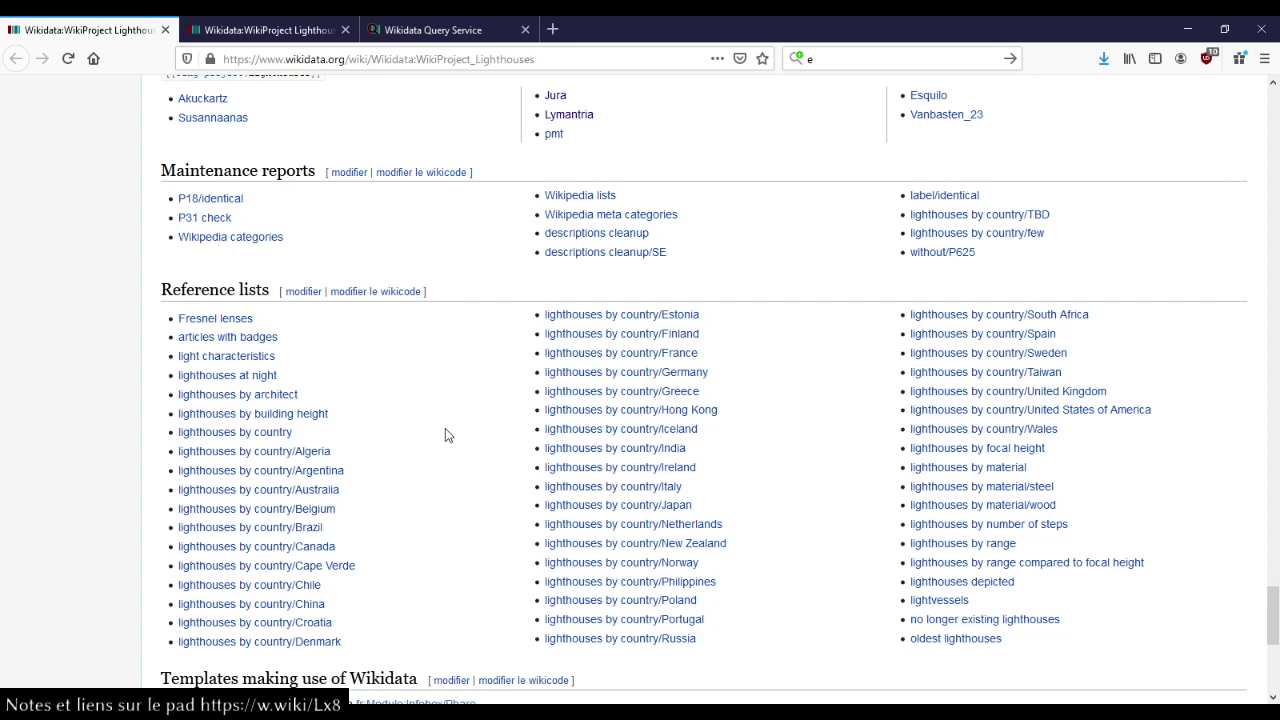
pyautogui.middleClick(216, 208)
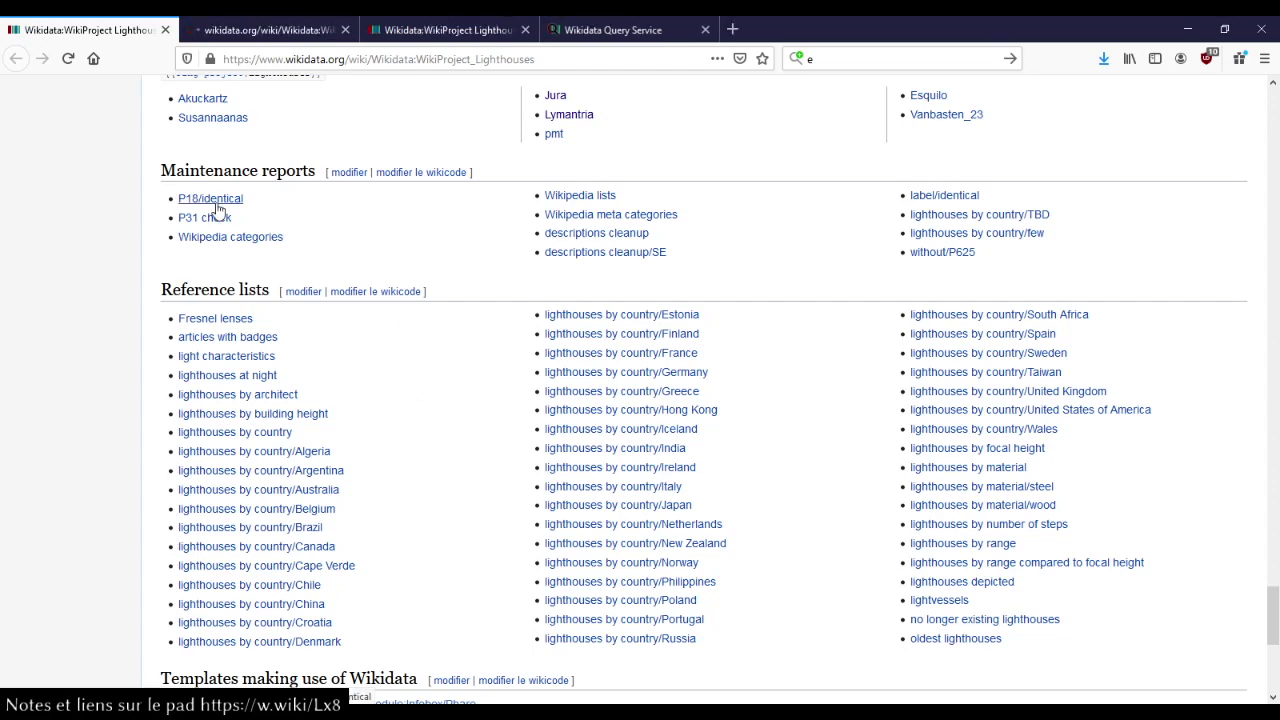
pyautogui.click(263, 37)
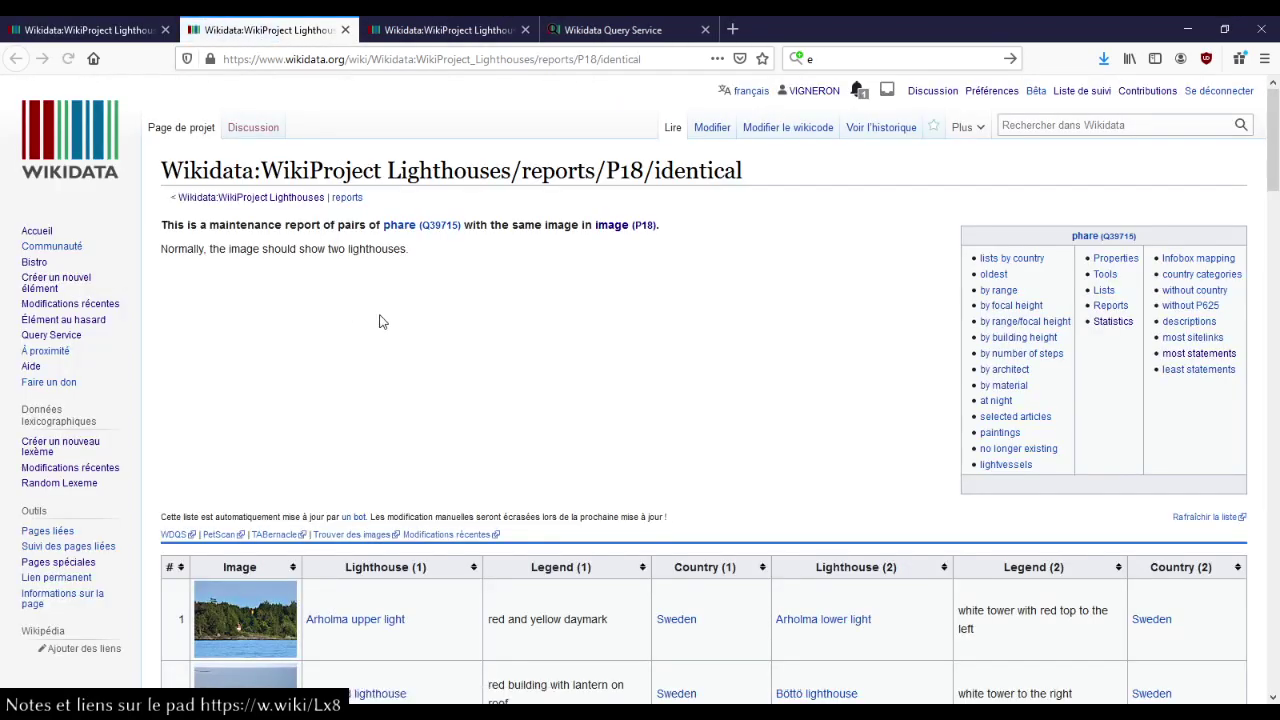
# Open the Commons file page of the image shared by Arholma upper light and Arholma lower light.
pyautogui.scroll(-1, 380, 320)
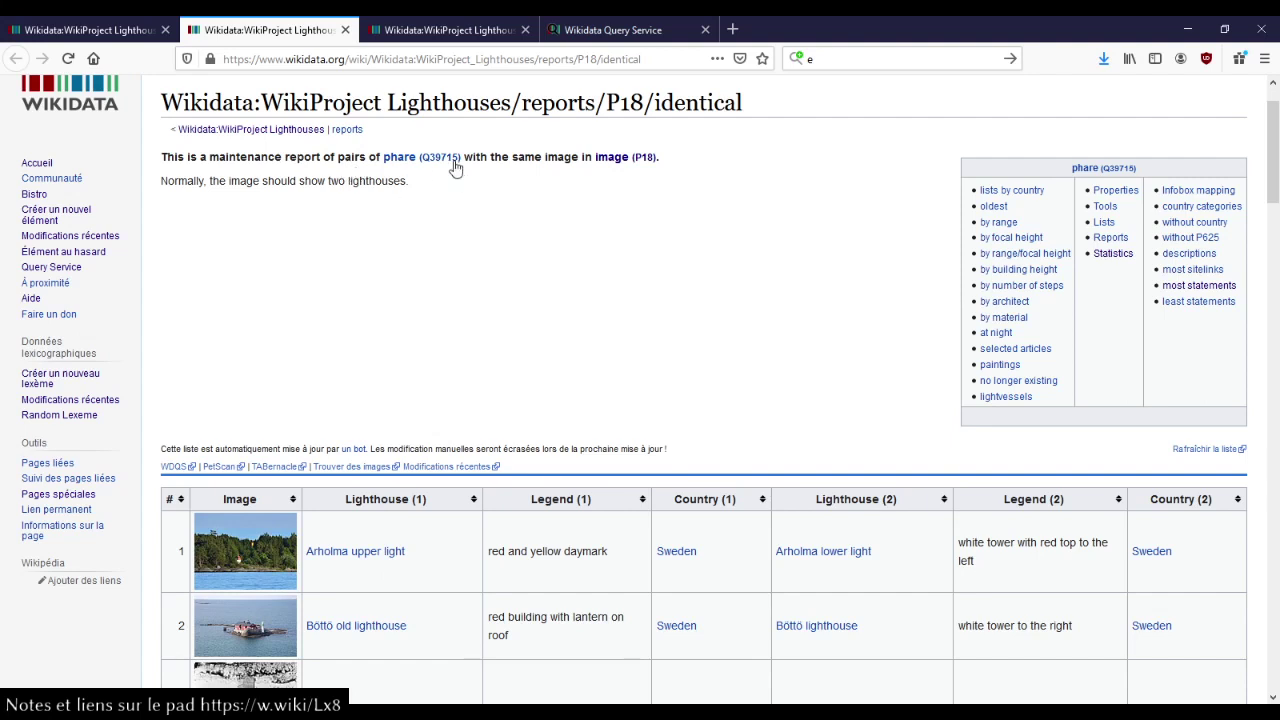
pyautogui.moveTo(450, 160)
pyautogui.scroll(-2, 393, 247)
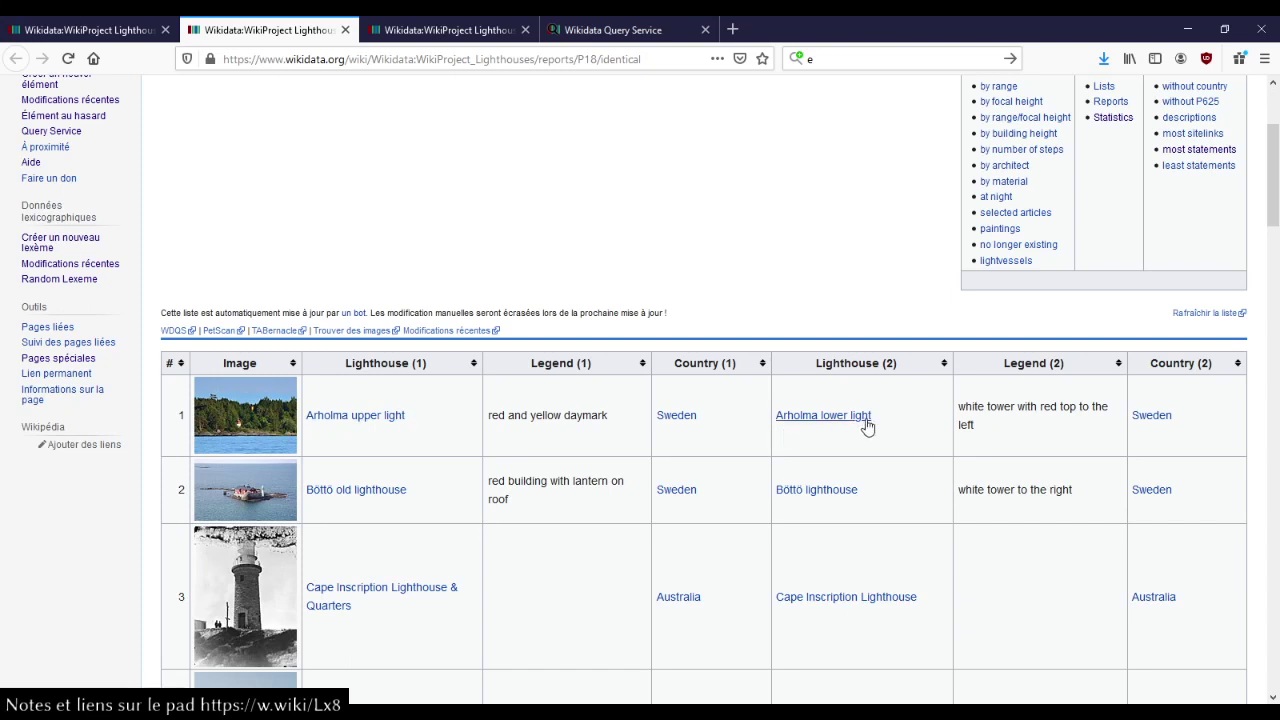
pyautogui.moveTo(866, 425)
pyautogui.scroll(-2, 252, 415)
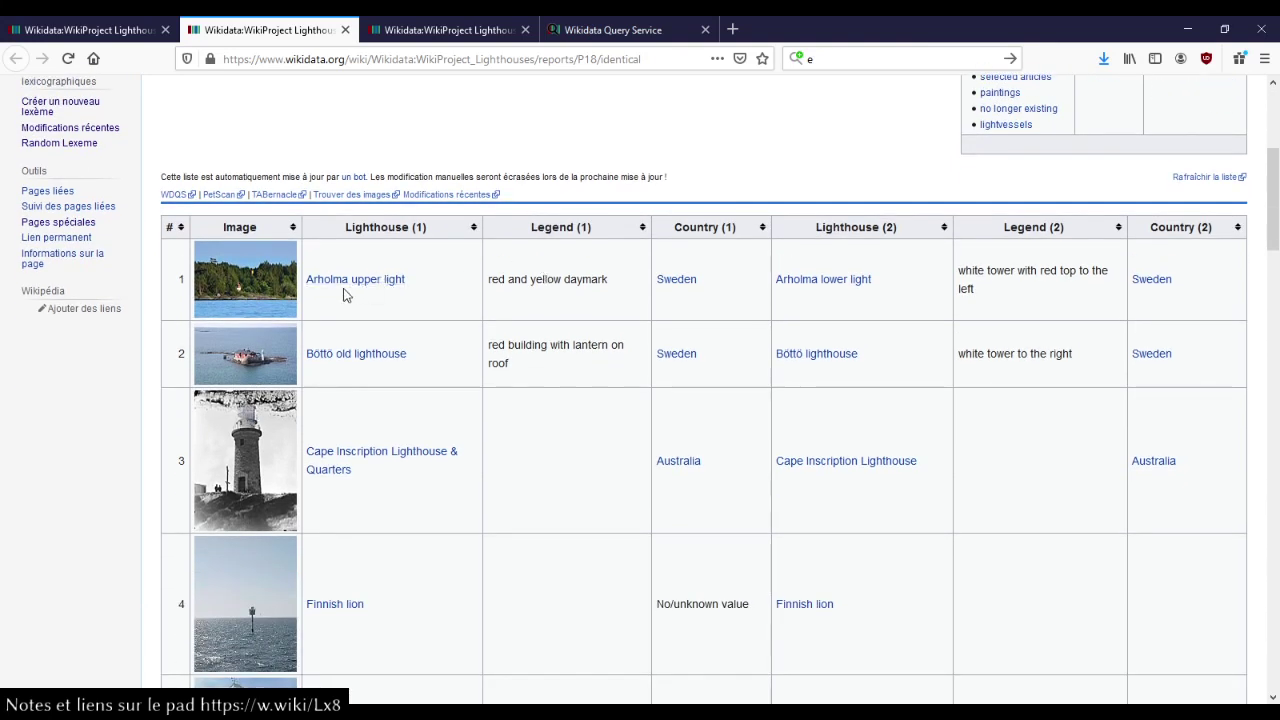
pyautogui.middleClick(240, 293)
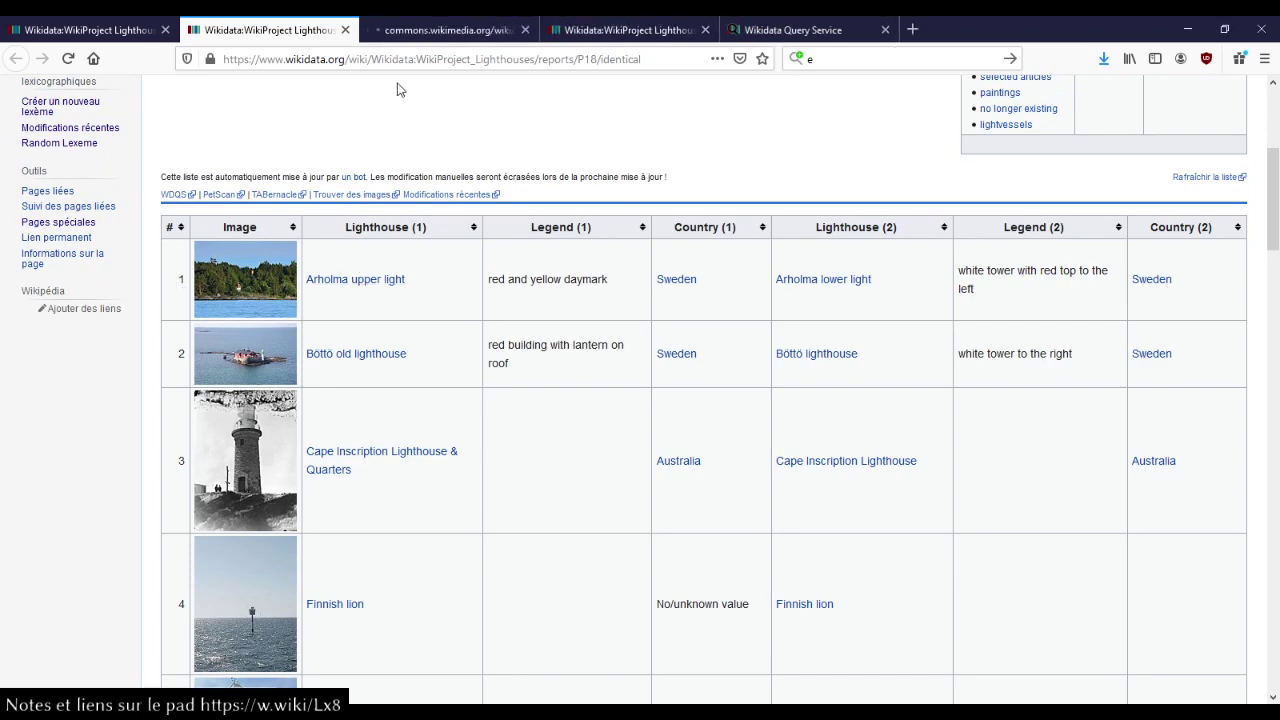
pyautogui.click(443, 28)
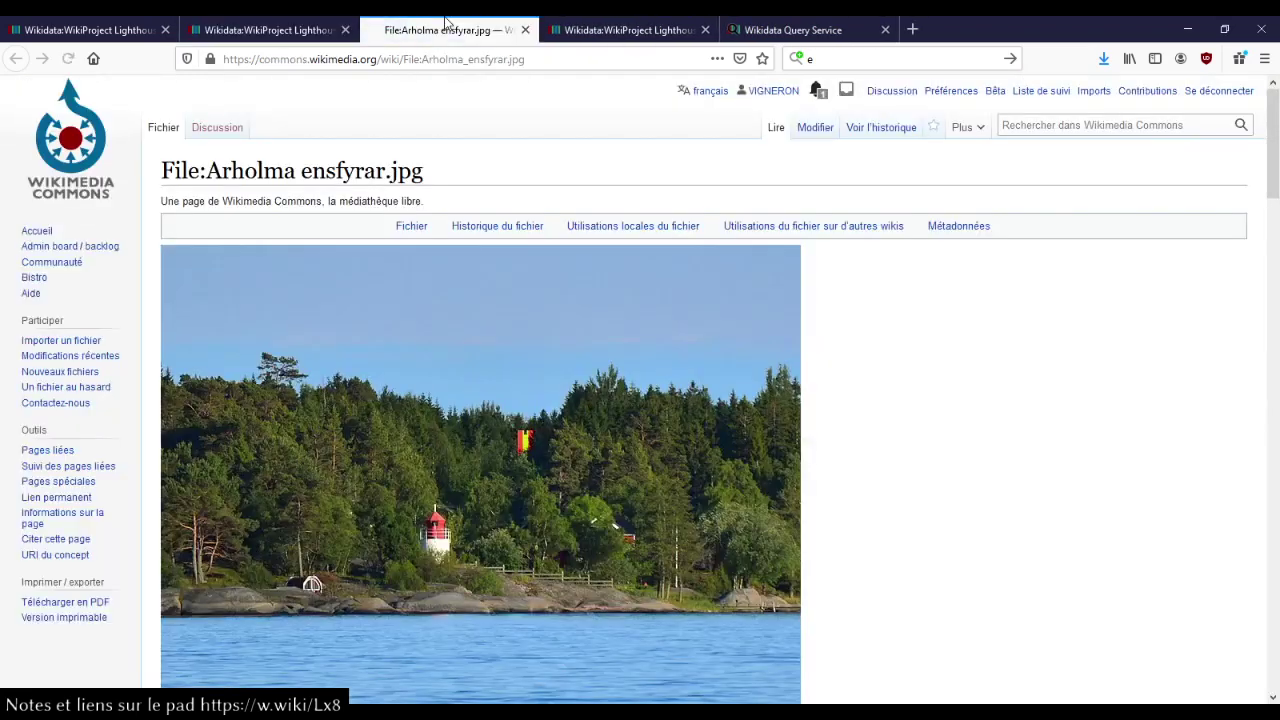
# Examine the Arholma ensfyrar.jpg picture, its description and categories, and close the file page.
pyautogui.scroll(-1, 522, 300)
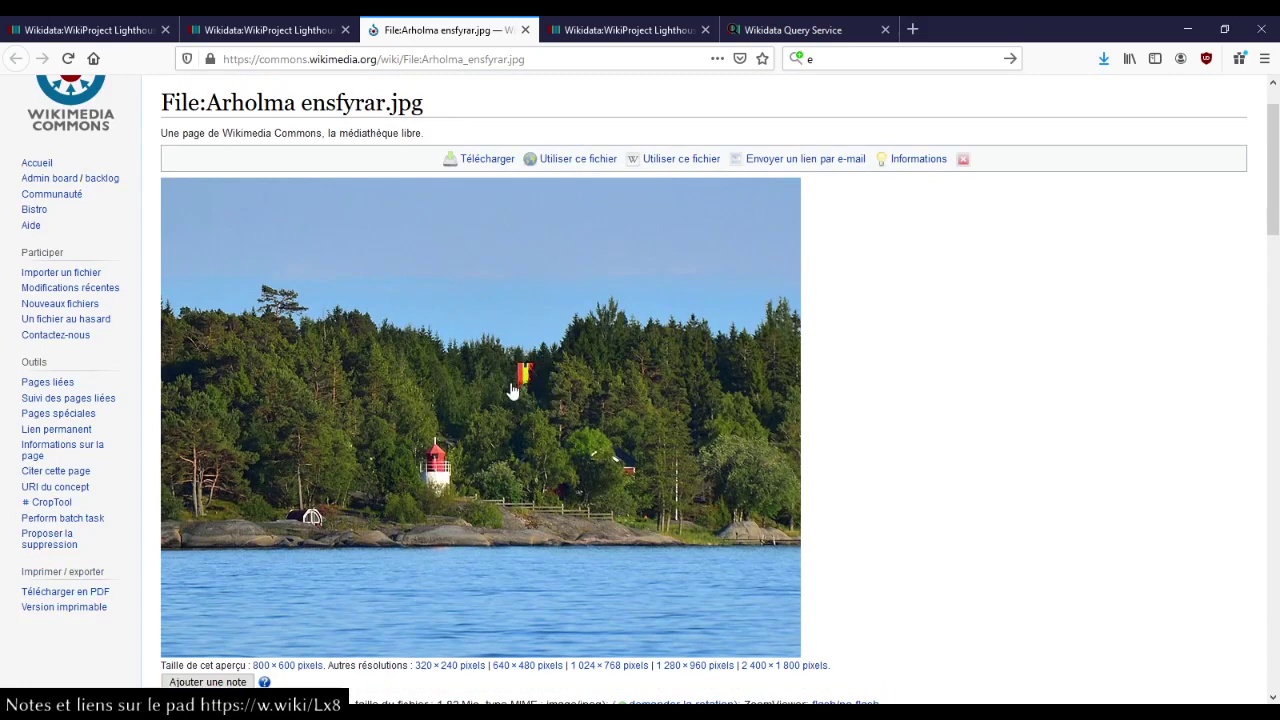
pyautogui.scroll(-3, 486, 478)
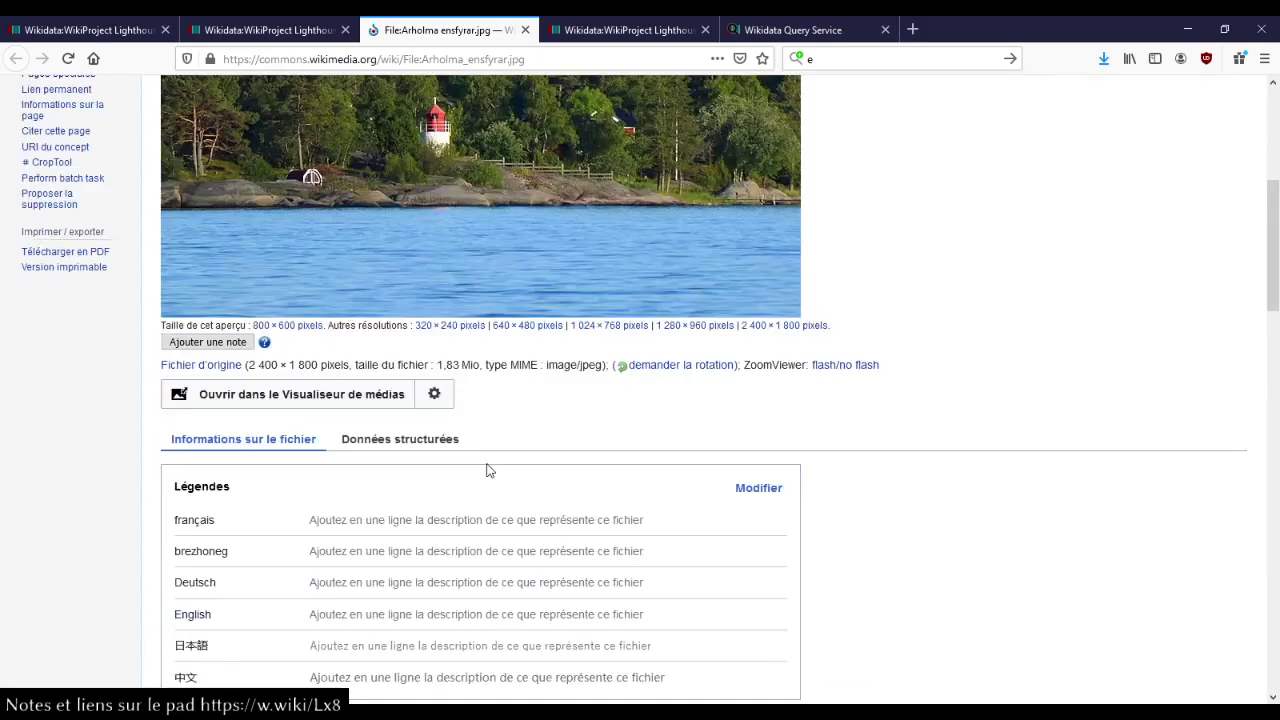
pyautogui.scroll(-4, 487, 470)
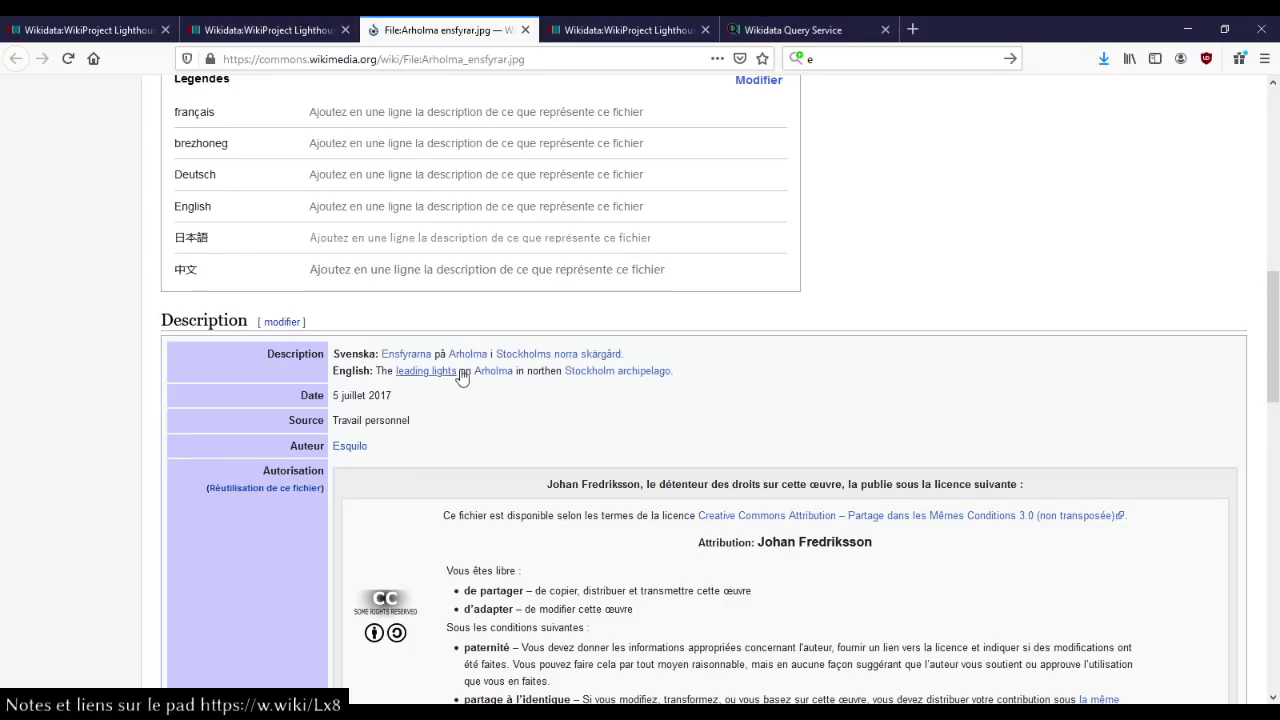
pyautogui.scroll(-13, 464, 372)
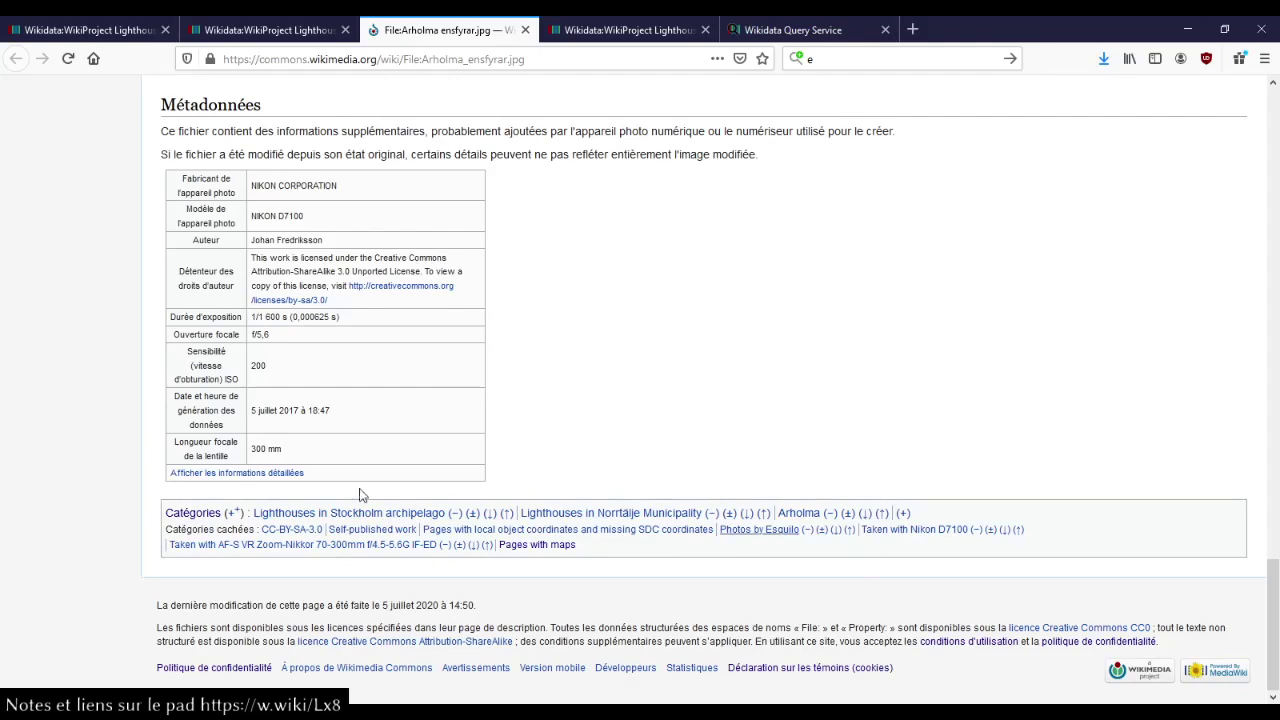
pyautogui.click(525, 30)
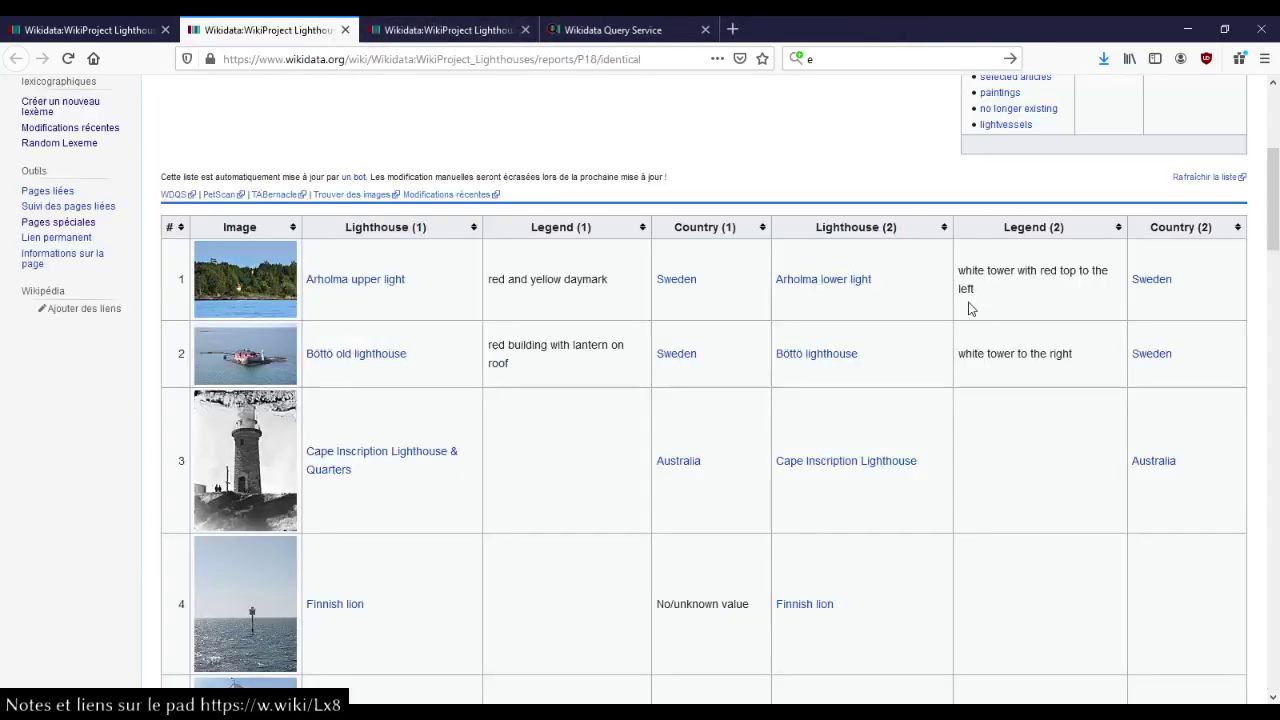
# Review the lighthouse pairs in the report table and sort them by Country (1) to compare pairs within each country.
pyautogui.scroll(-10, 1090, 374)
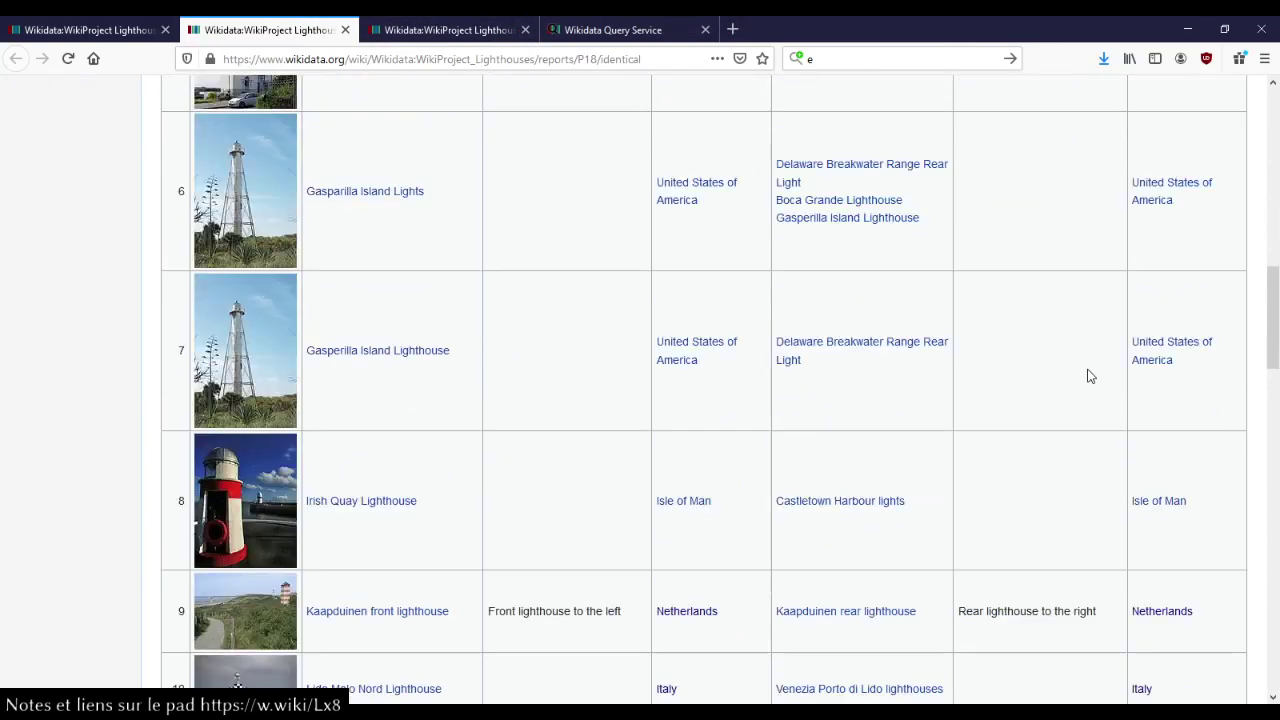
pyautogui.scroll(-5, 1090, 376)
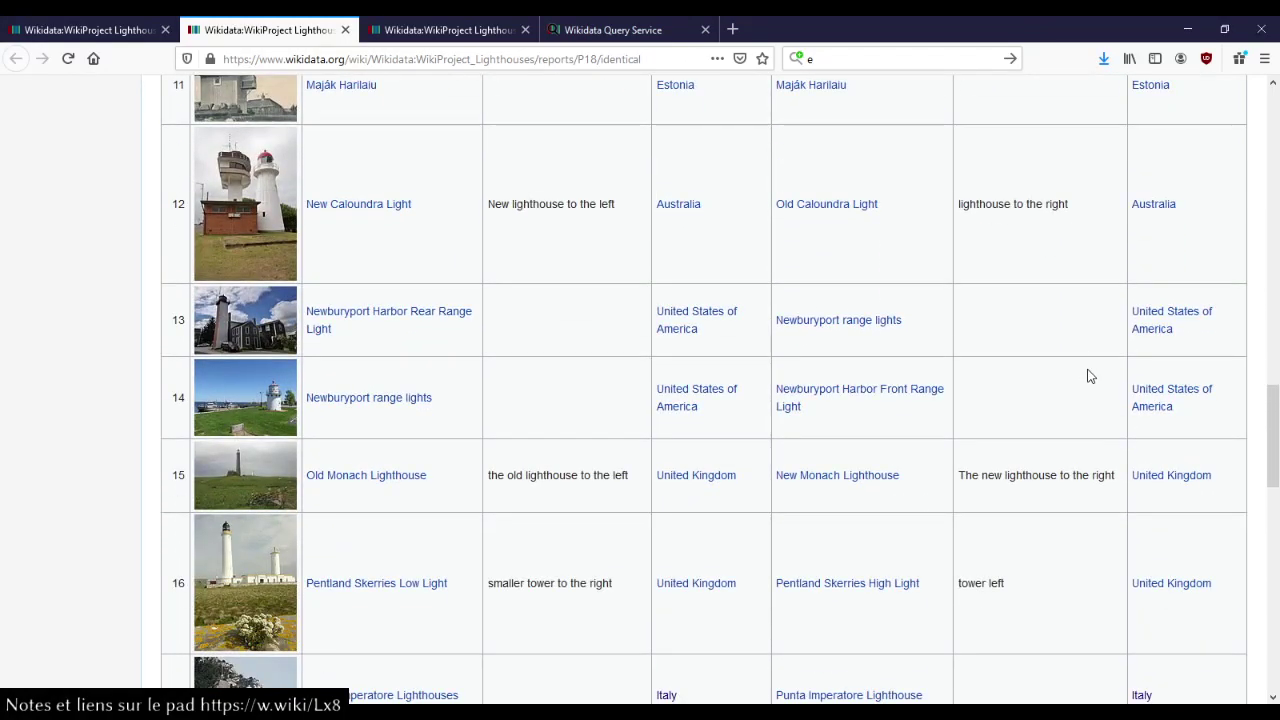
pyautogui.scroll(-10, 1088, 375)
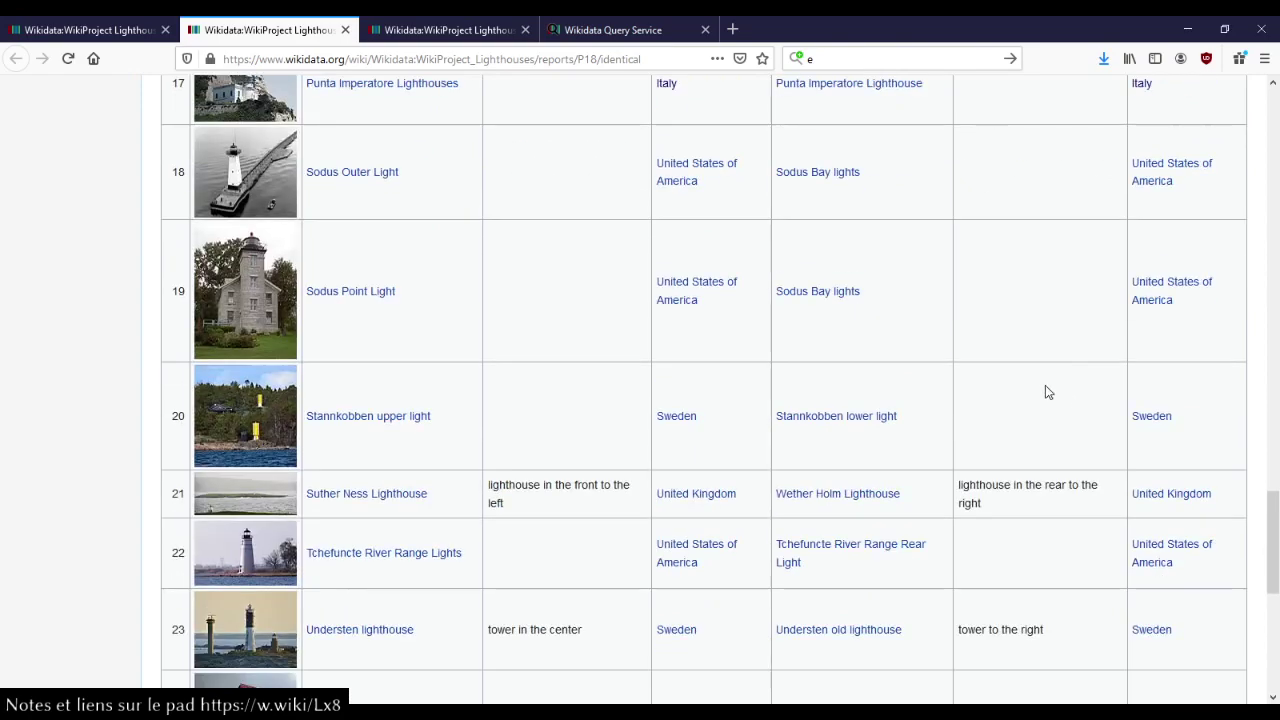
pyautogui.scroll(20, 1046, 389)
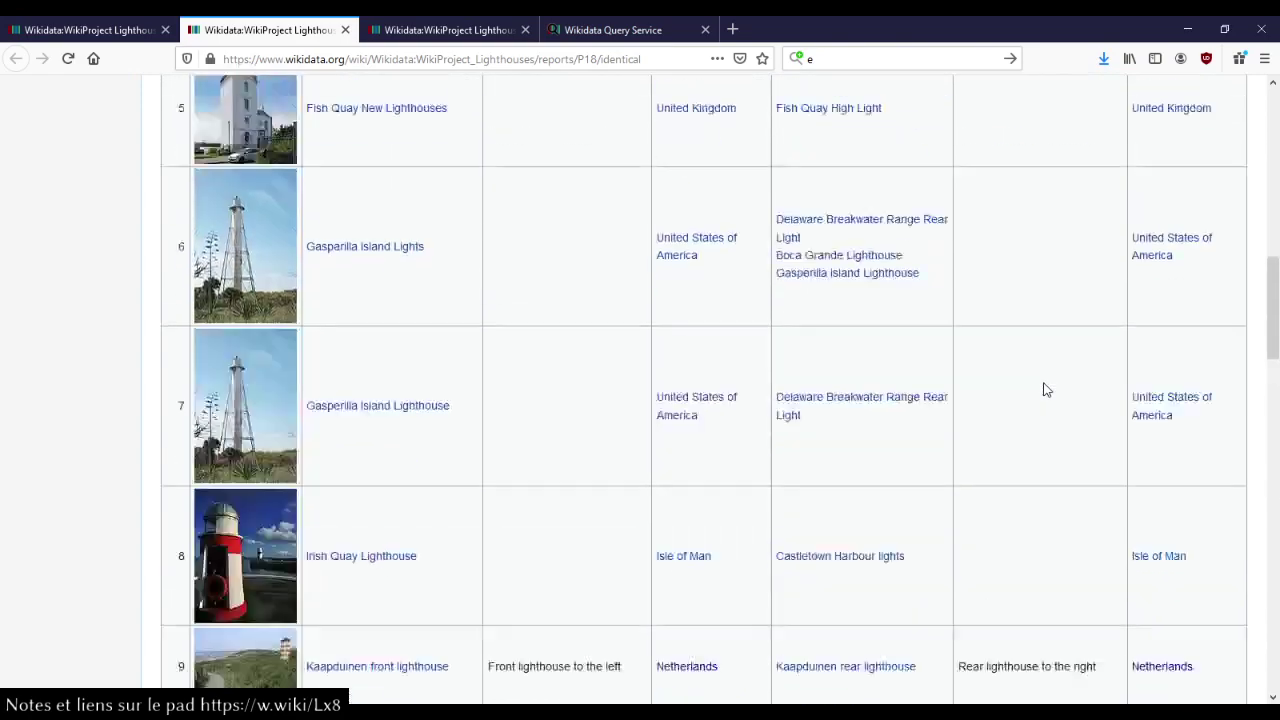
pyautogui.scroll(3, 1046, 388)
pyautogui.scroll(-4, 1050, 382)
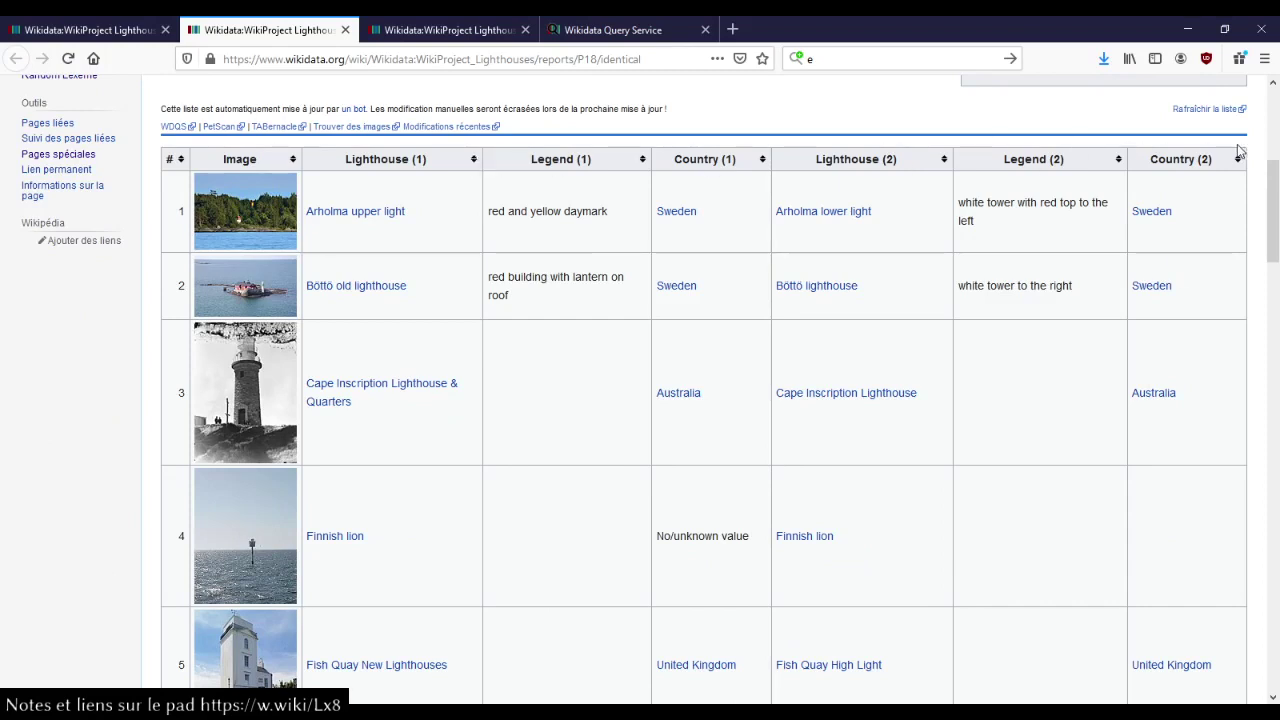
pyautogui.click(737, 161)
pyautogui.scroll(-5, 727, 372)
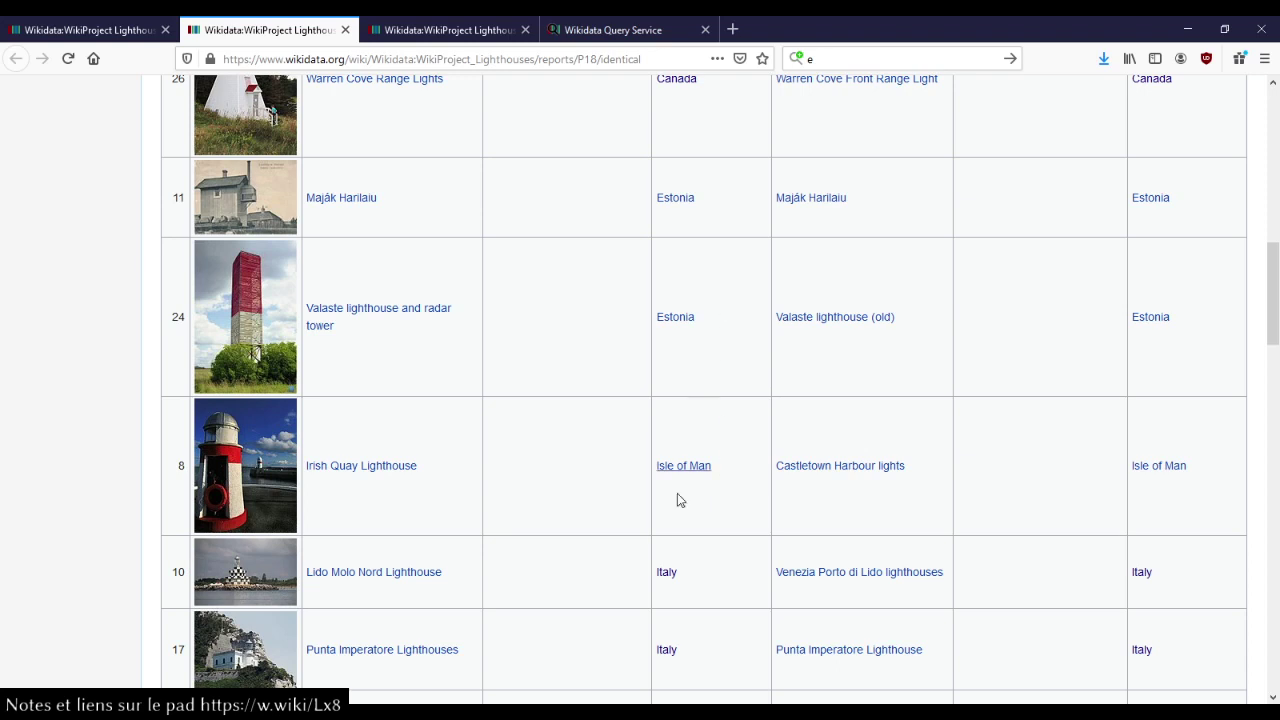
pyautogui.moveTo(679, 479)
pyautogui.scroll(-1, 576, 473)
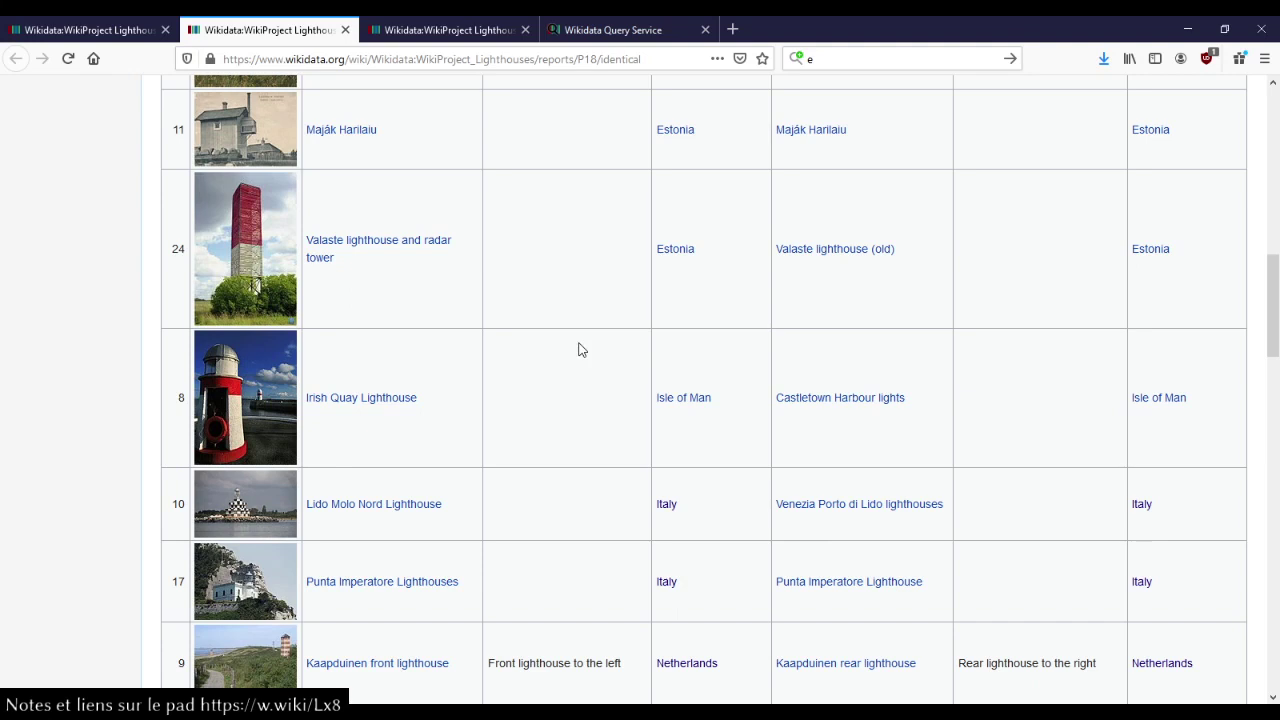
# Sort the report table by row number and read through it to the end of the list.
pyautogui.scroll(10, 579, 349)
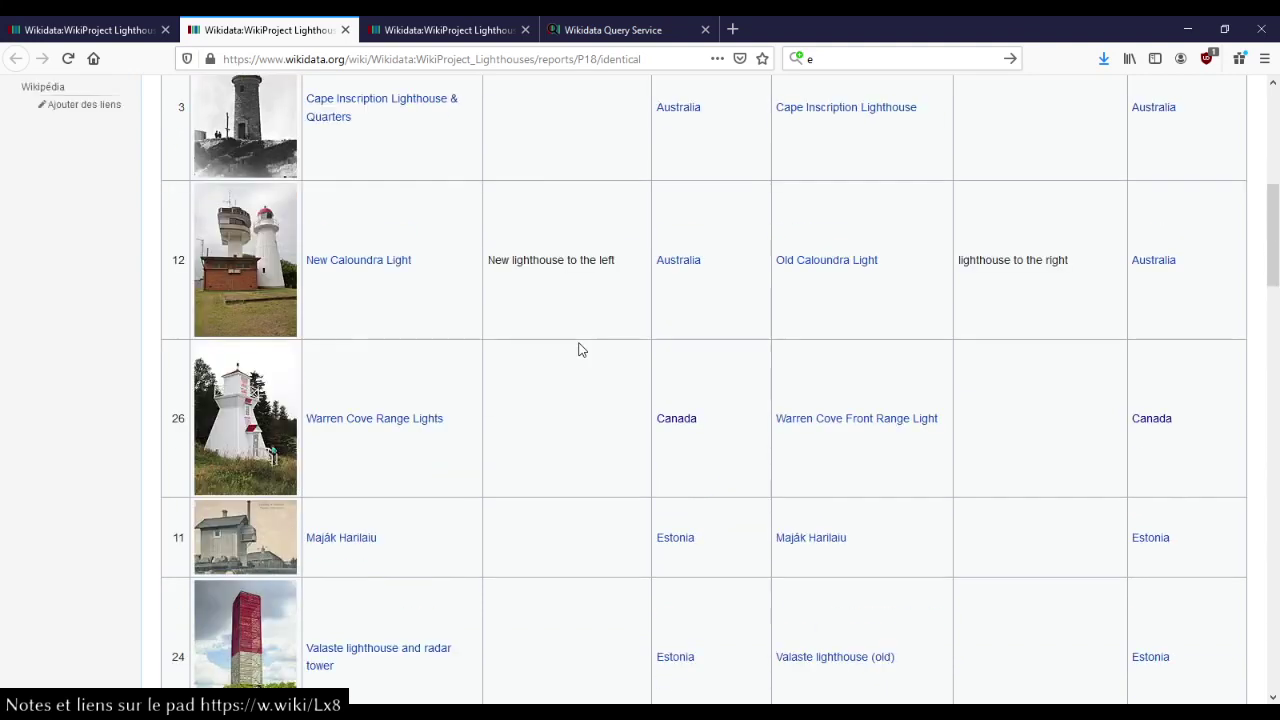
pyautogui.click(174, 434)
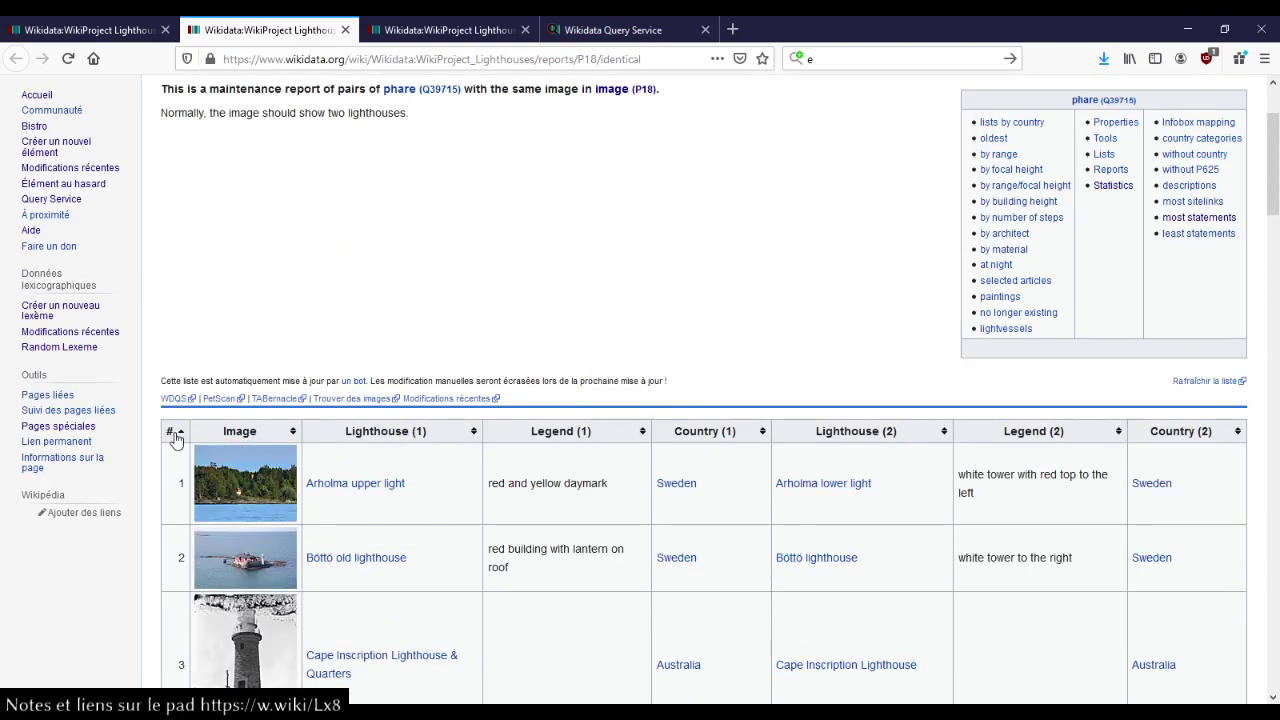
pyautogui.scroll(-10, 175, 438)
pyautogui.scroll(-12, 174, 436)
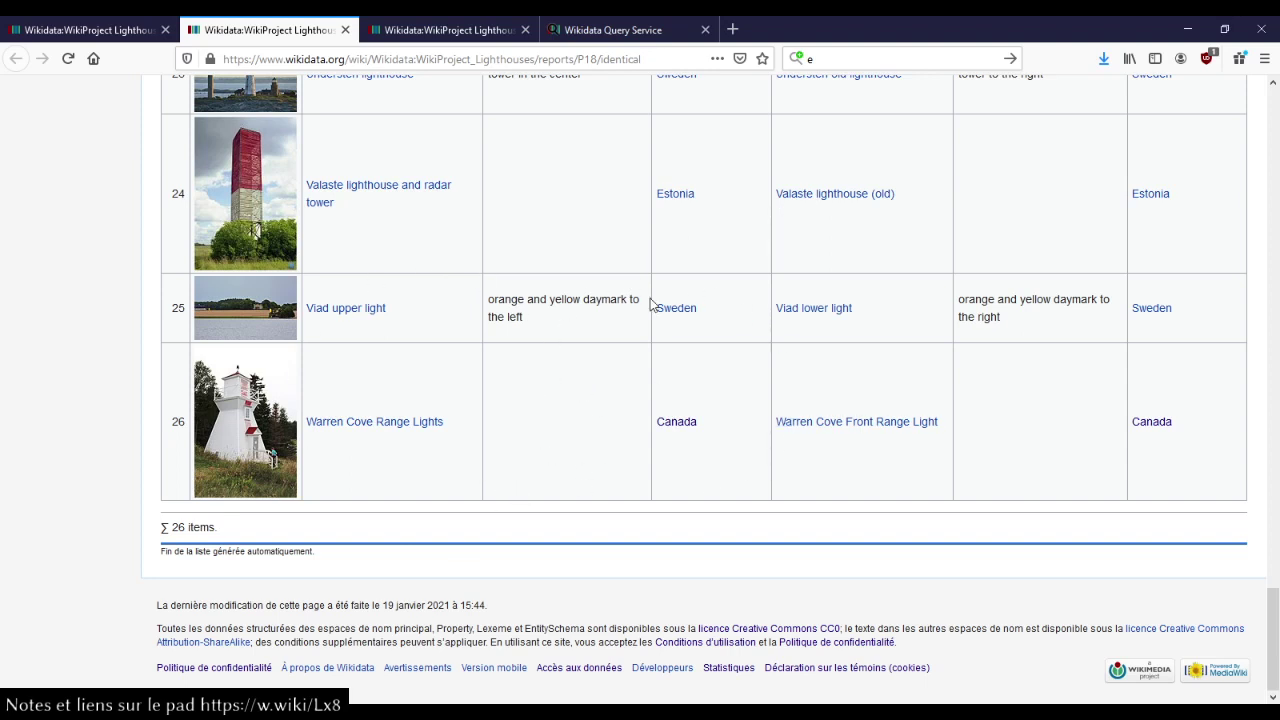
pyautogui.scroll(15, 531, 357)
pyautogui.scroll(15, 531, 357)
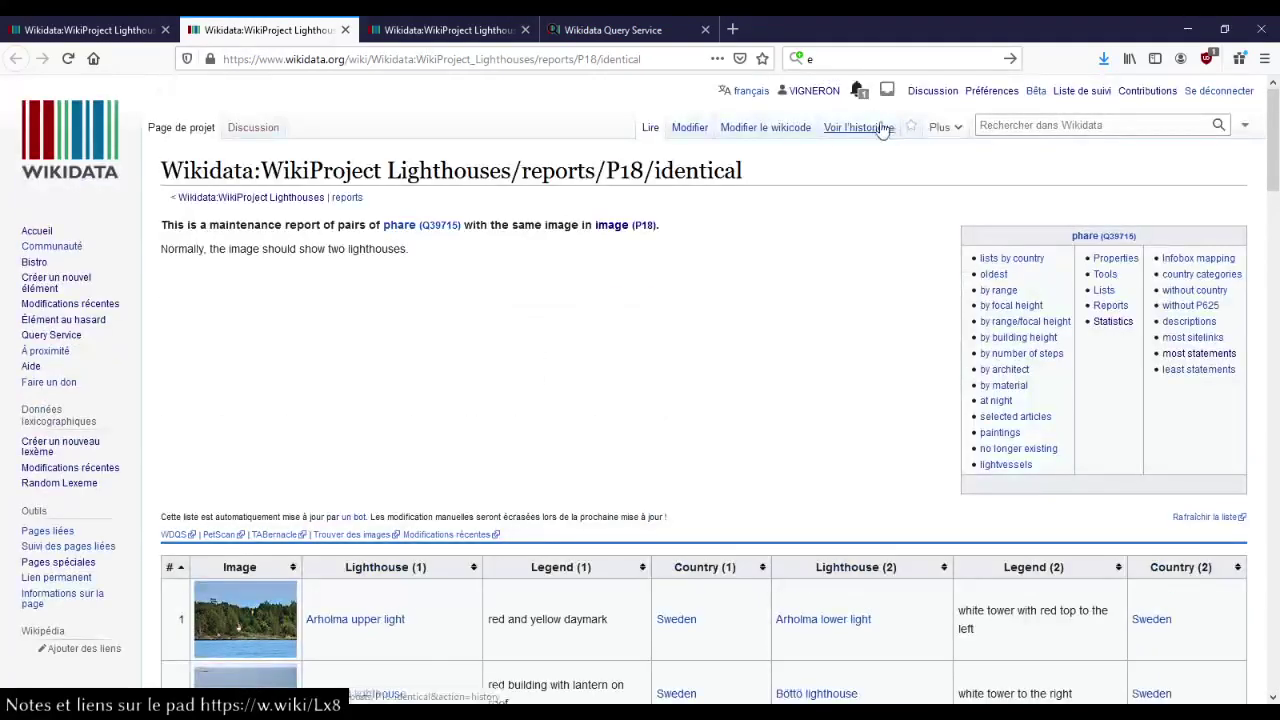
# Check the report page's revision history for ListeriaBot updates and return to the report.
pyautogui.click(855, 132)
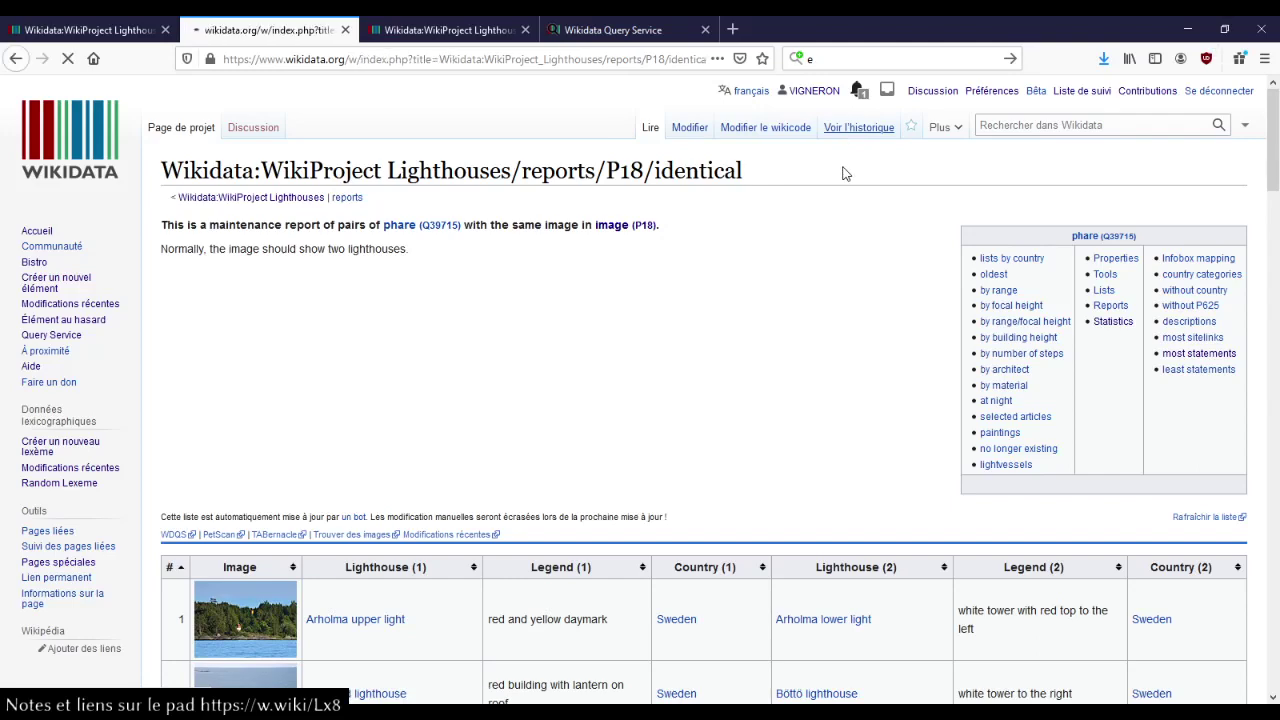
pyautogui.scroll(-1, 843, 165)
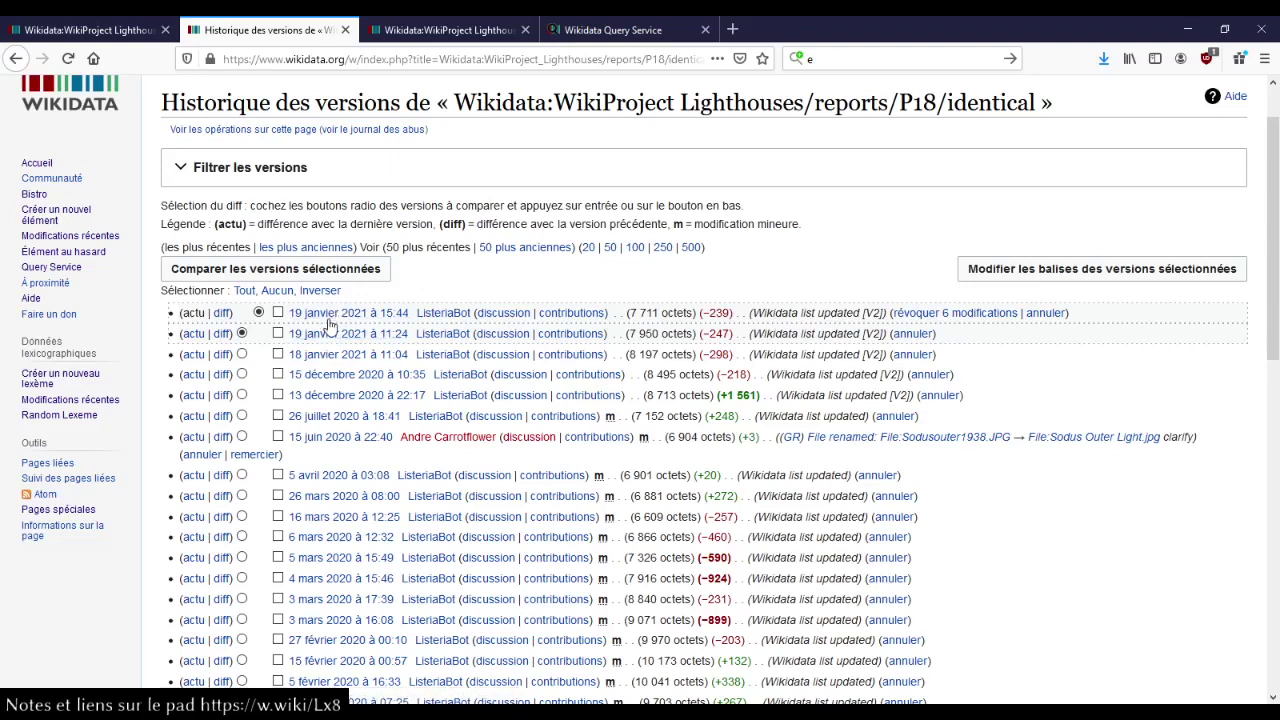
pyautogui.scroll(-2, 350, 416)
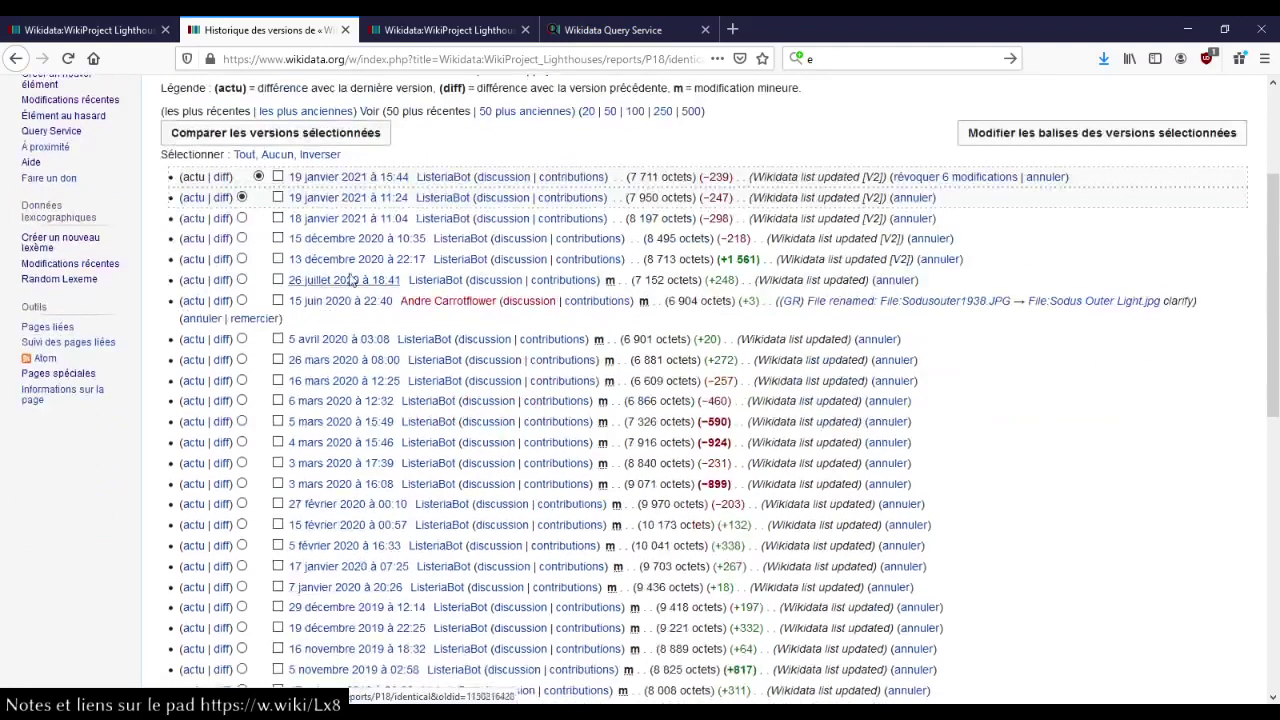
pyautogui.click(16, 59)
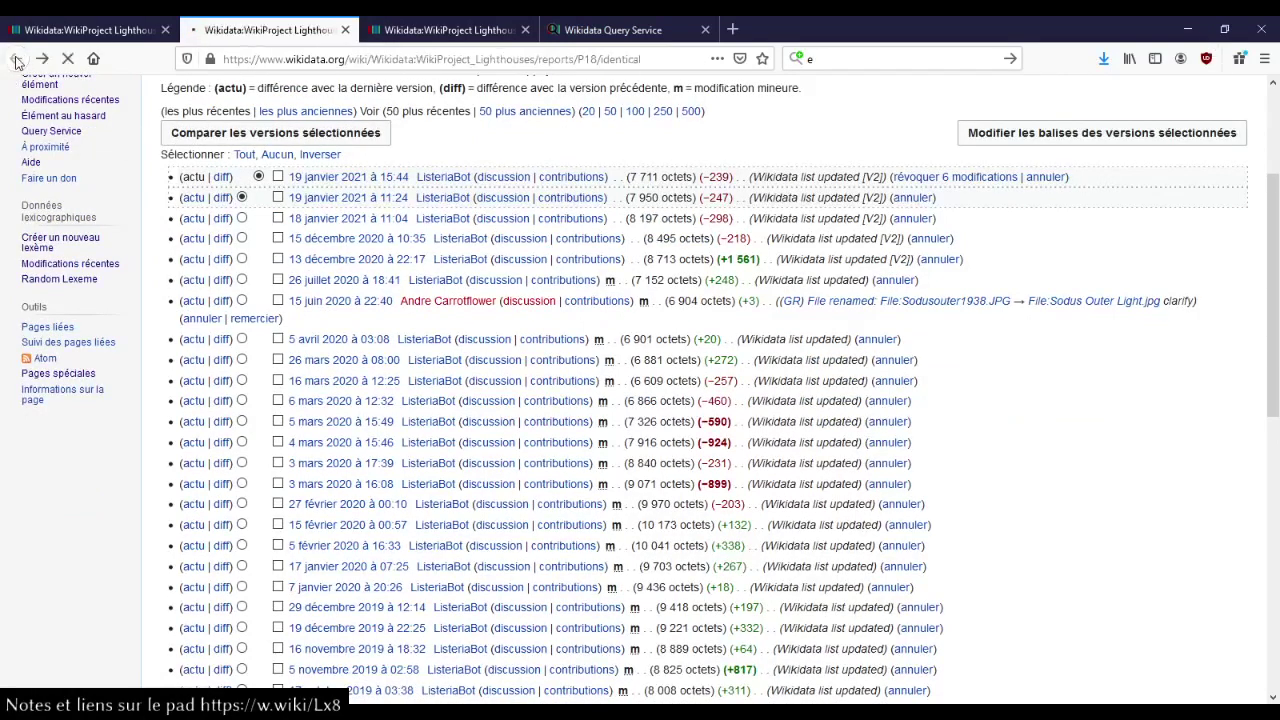
# Open the SPARQL query behind the report list in Wikidata Query Service and inspect its image property (P18) clause.
pyautogui.scroll(-2, 630, 340)
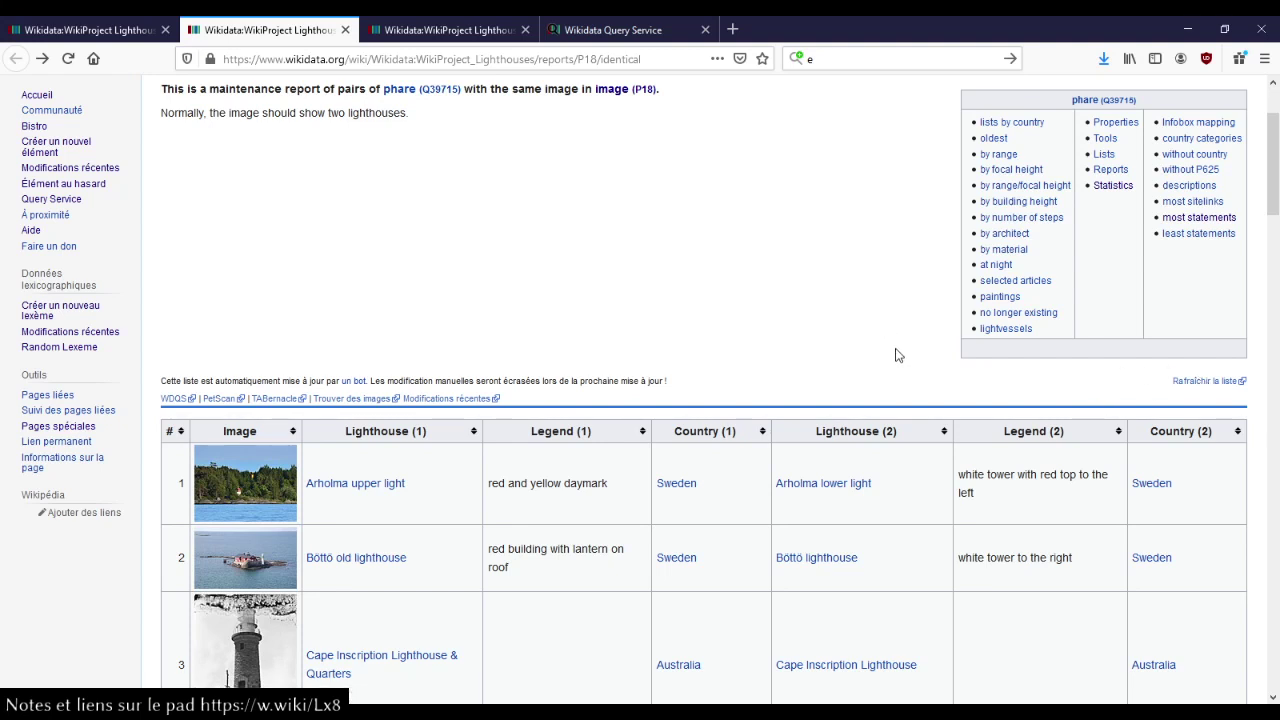
pyautogui.middleClick(174, 399)
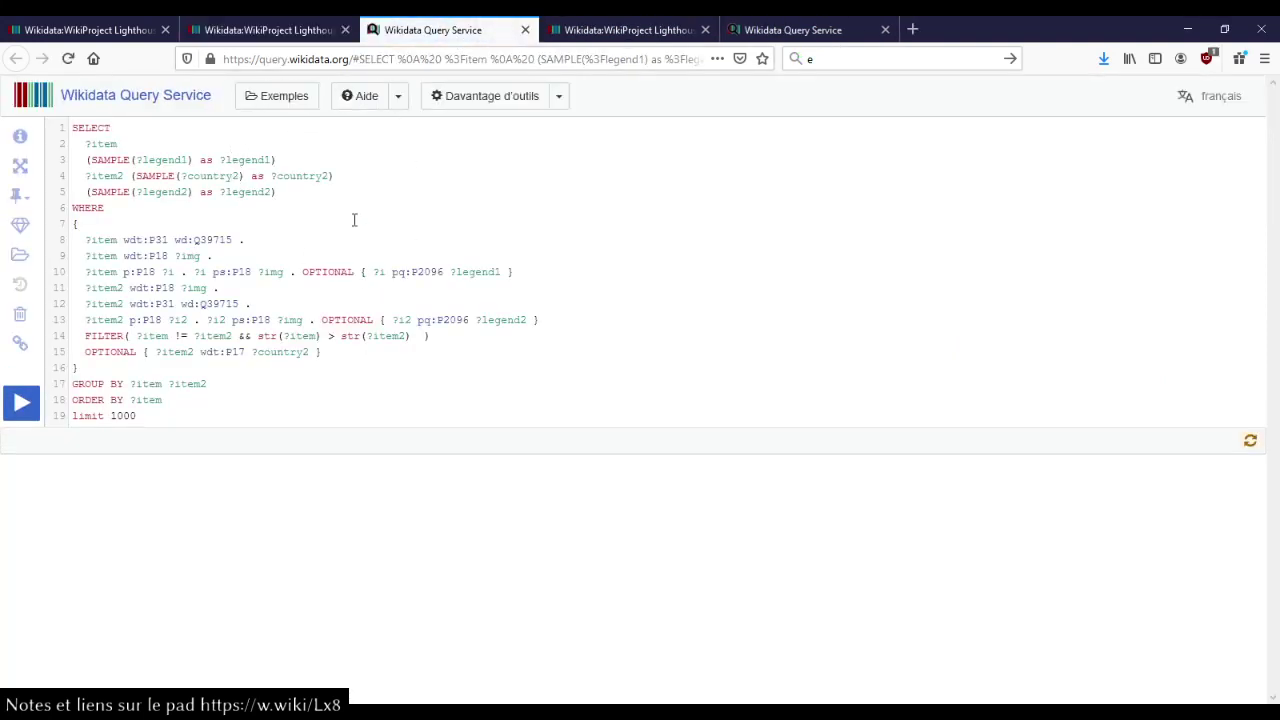
pyautogui.click(305, 29)
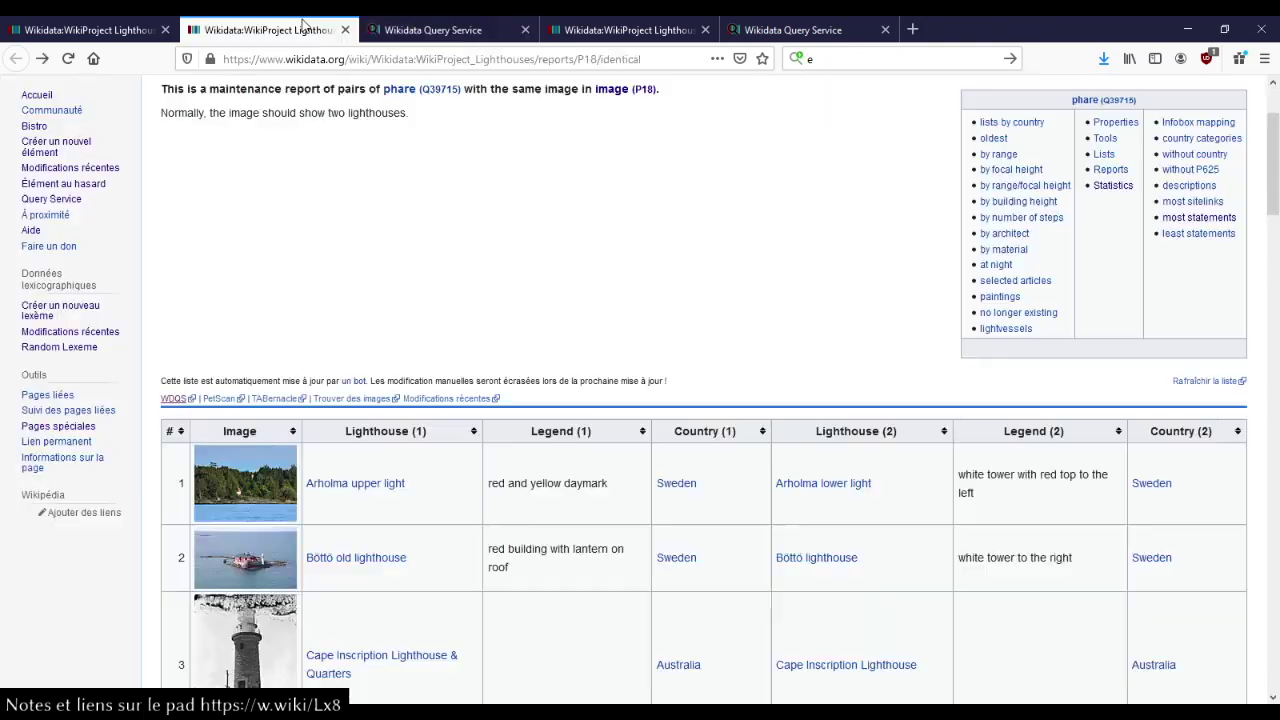
pyautogui.click(428, 36)
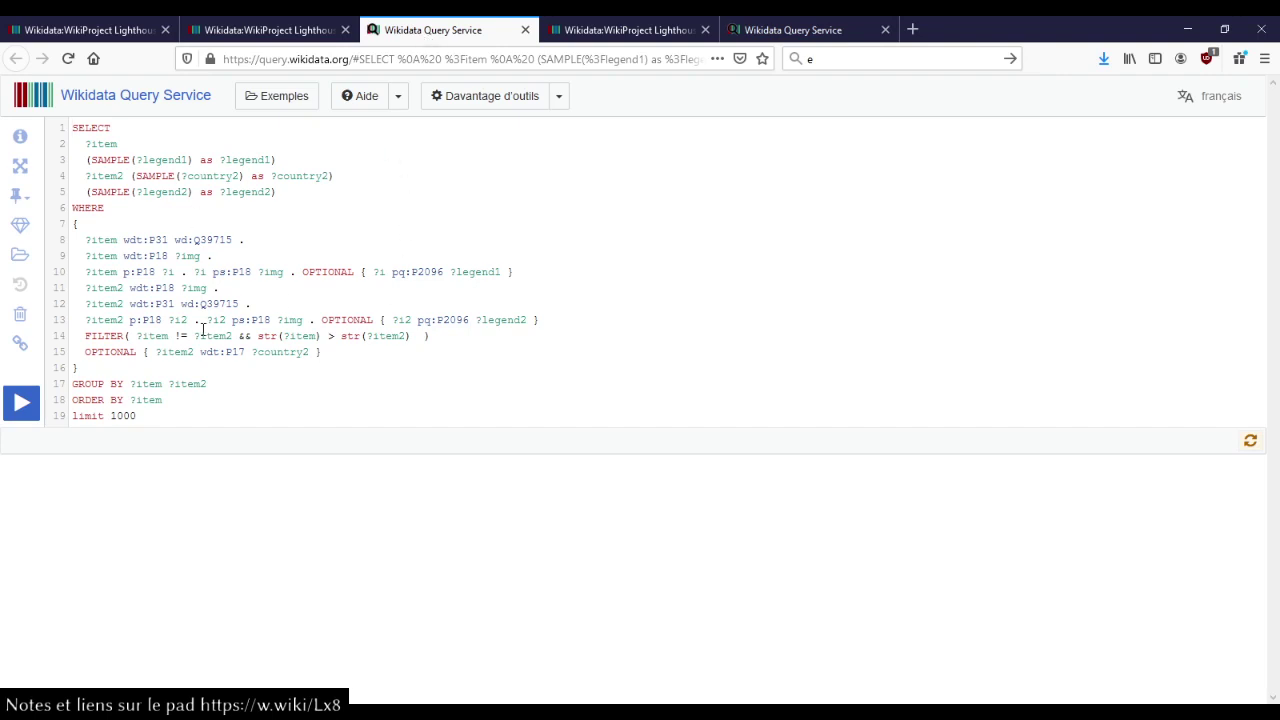
pyautogui.moveTo(249, 320)
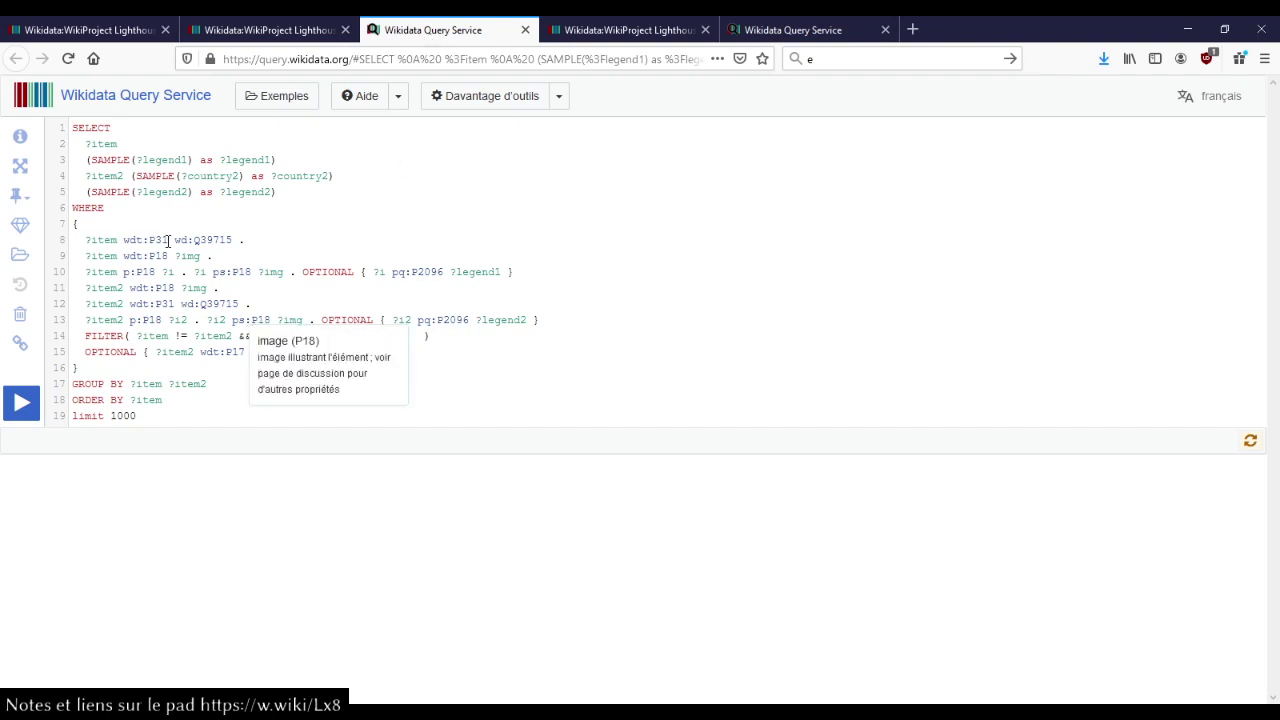
# Examine the query's instance-of lighthouse clause (P31, Q39715) and item filter, close the query and return to the report.
pyautogui.moveTo(155, 240)
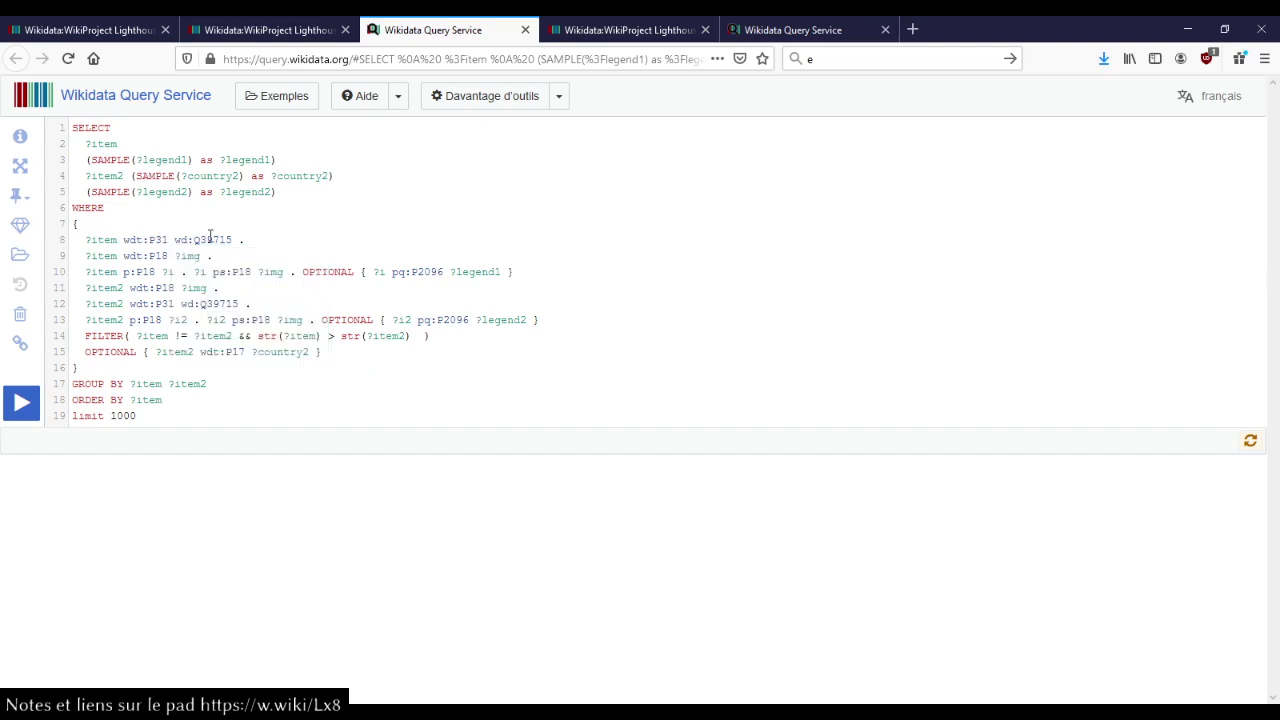
pyautogui.click(204, 240)
pyautogui.moveTo(144, 341); pyautogui.dragTo(222, 338)
pyautogui.click(220, 418)
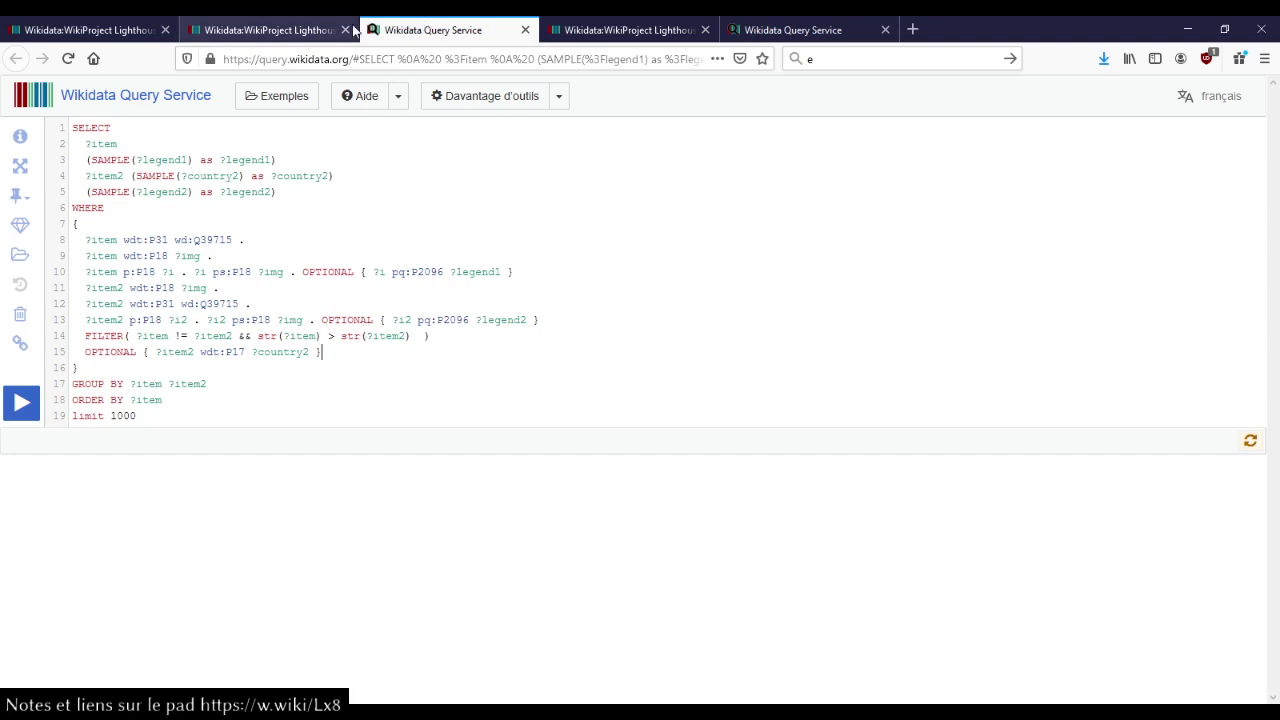
pyautogui.click(525, 30)
pyautogui.click(270, 33)
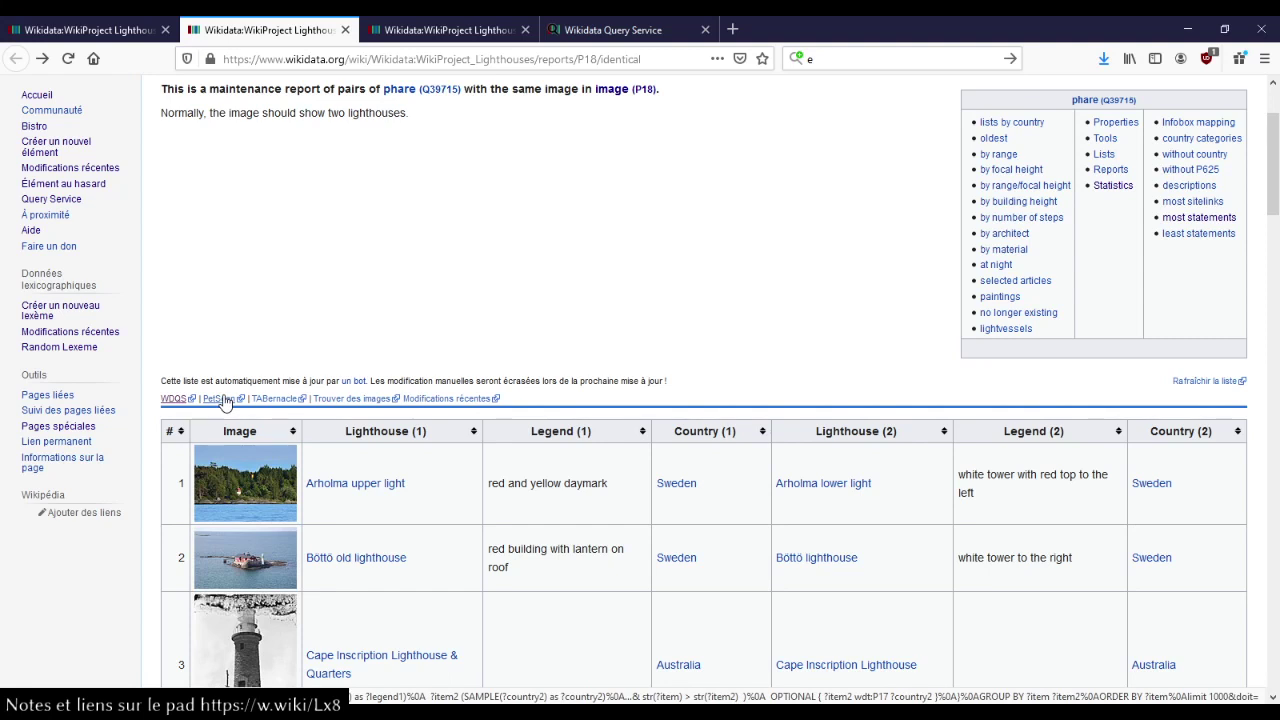
# Open the report's list in both TABernacle and the image search tool, and bring the TABernacle table into view.
pyautogui.middleClick(289, 399)
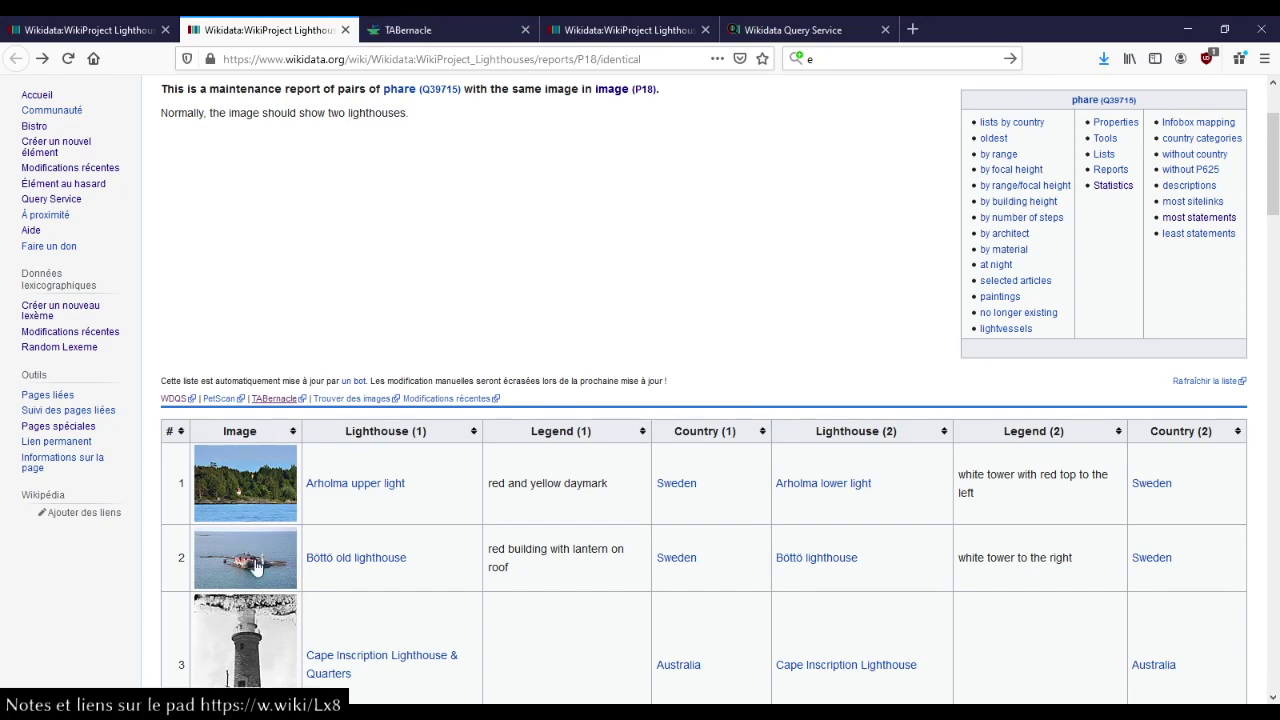
pyautogui.middleClick(367, 401)
pyautogui.click(432, 30)
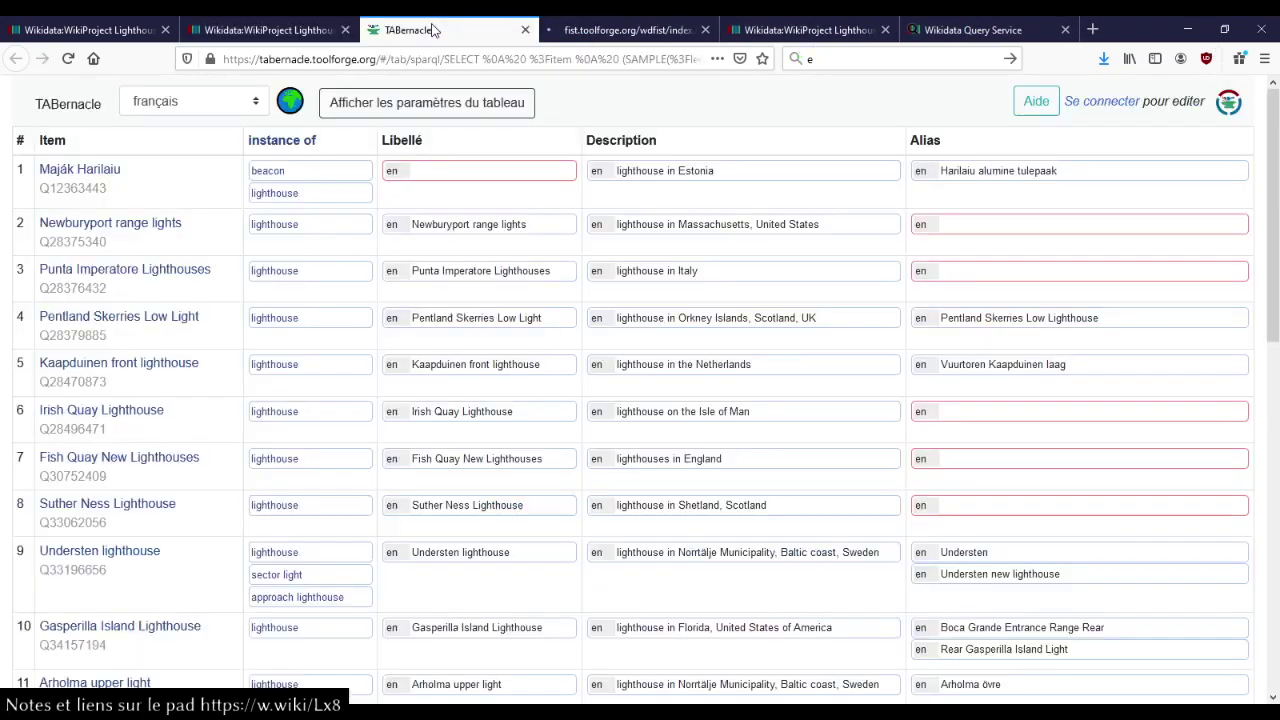
# Review the lighthouse labels, descriptions and aliases in TABernacle for missing values, and close the table.
pyautogui.moveTo(692, 198)
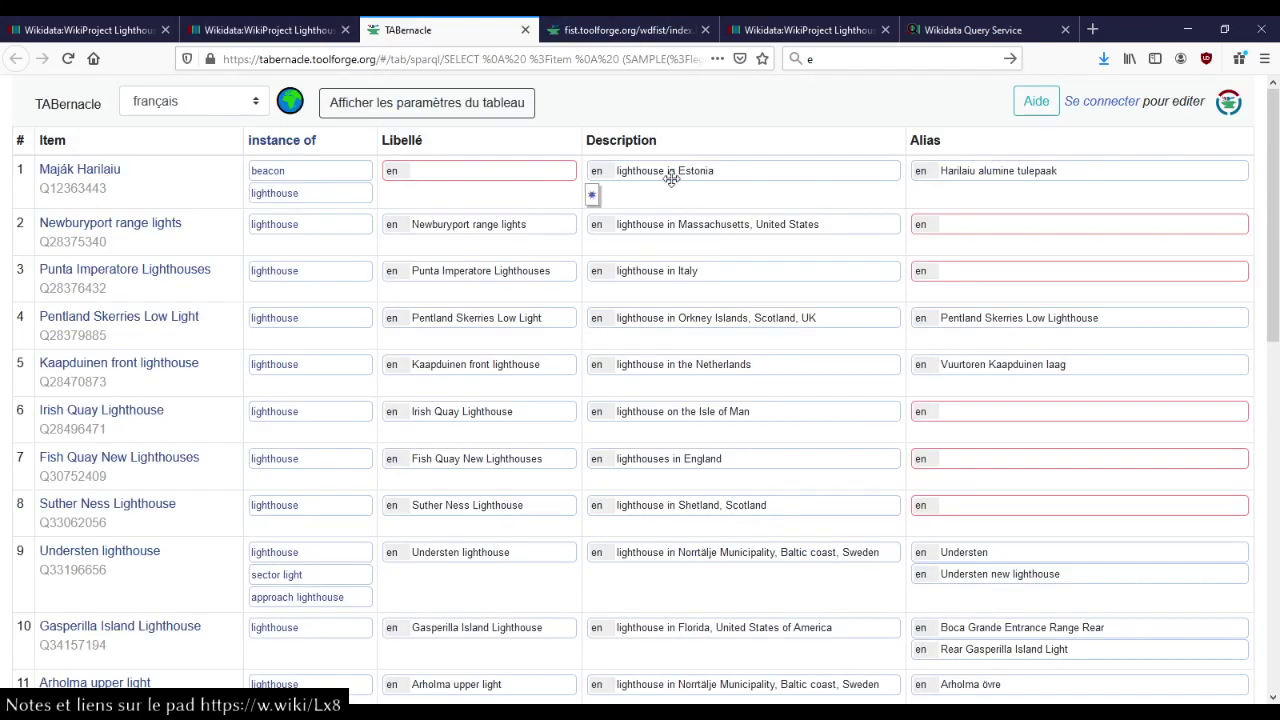
pyautogui.moveTo(480, 175)
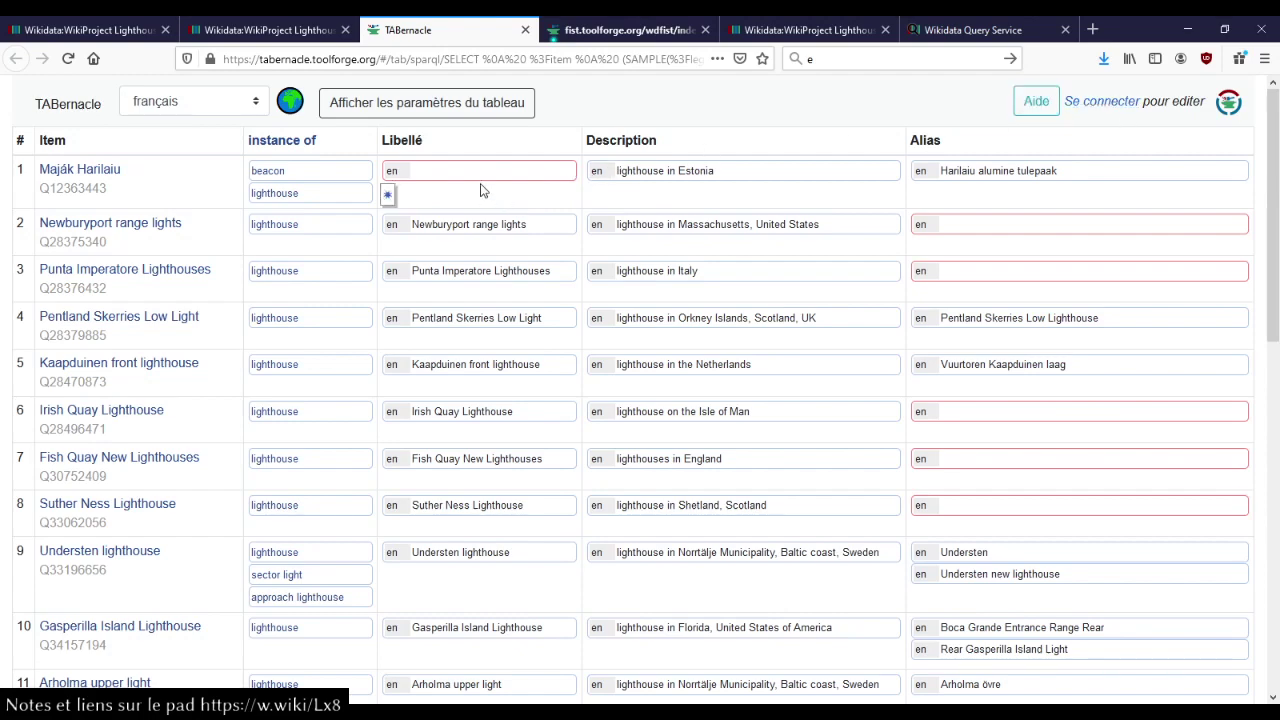
pyautogui.moveTo(503, 533)
pyautogui.moveTo(465, 212)
pyautogui.scroll(-6, 465, 215)
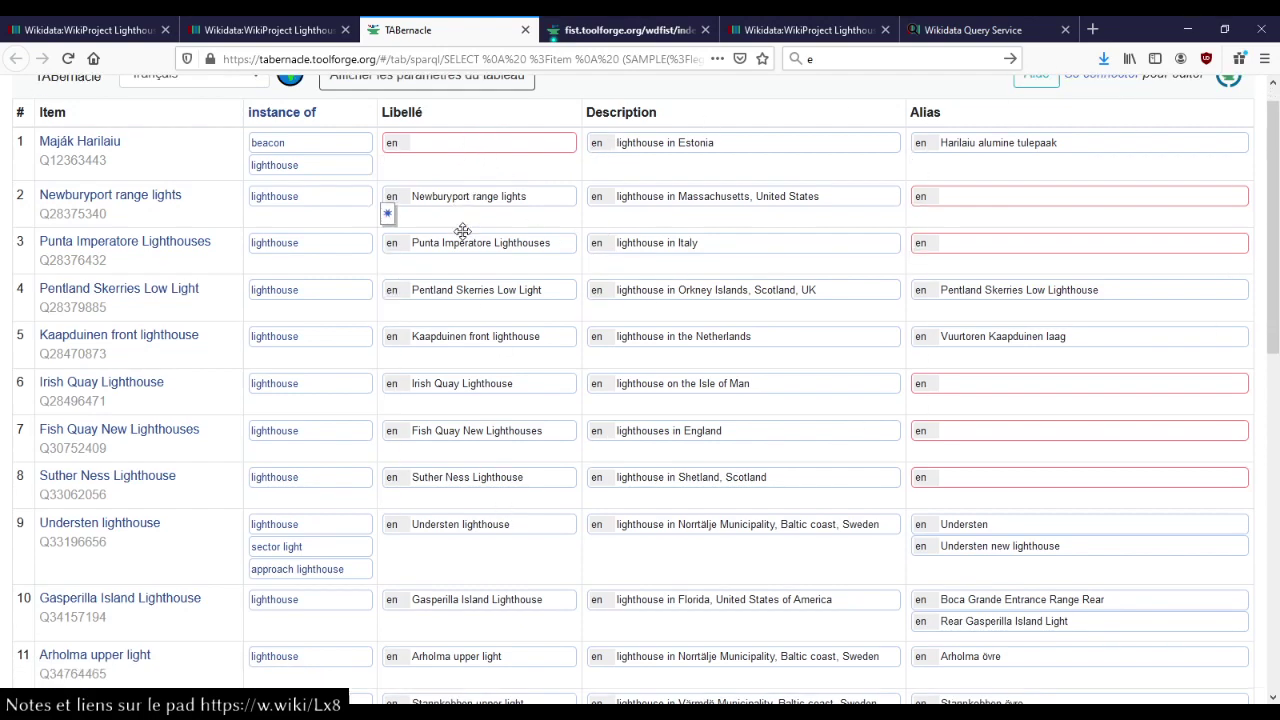
pyautogui.scroll(-2, 463, 237)
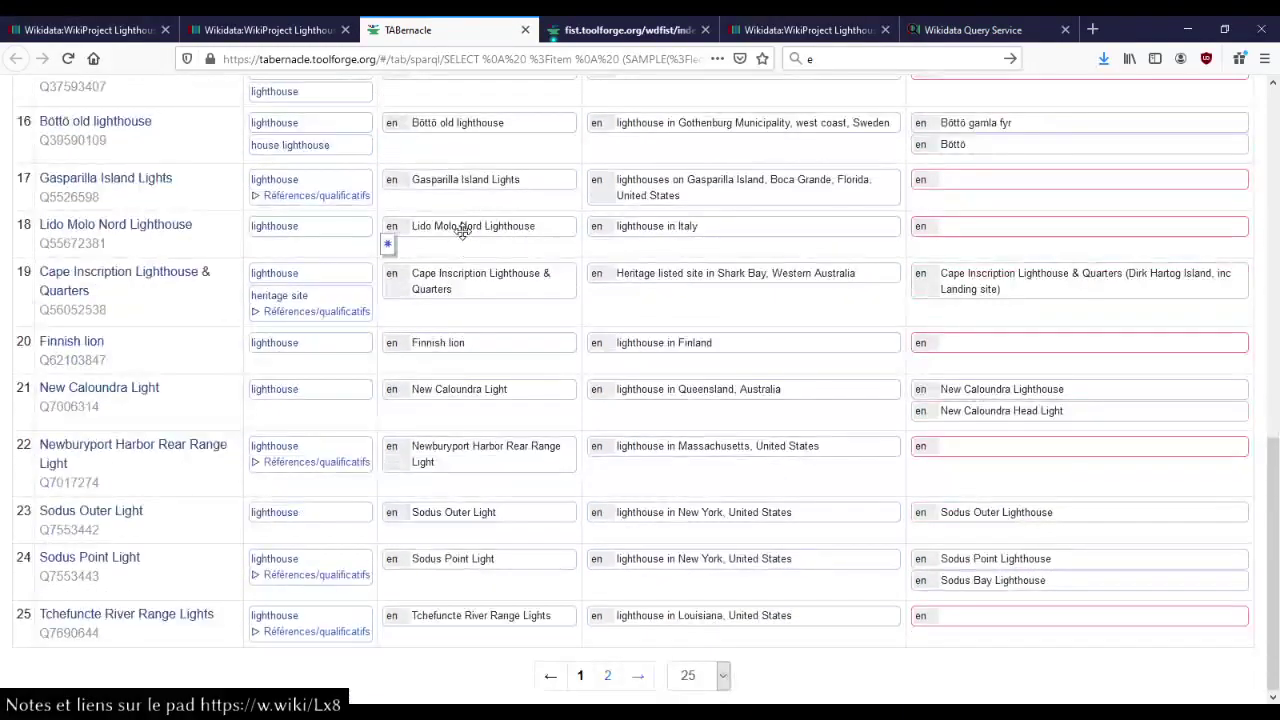
pyautogui.scroll(5, 463, 230)
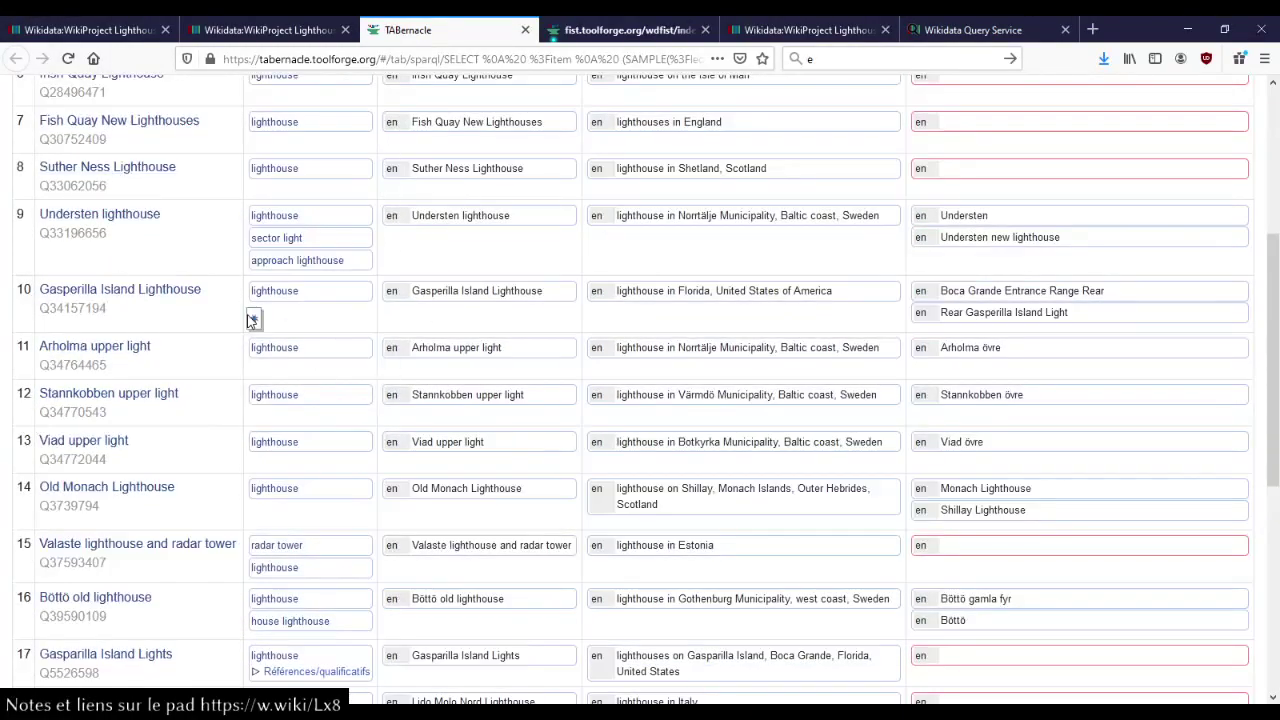
pyautogui.scroll(4, 251, 320)
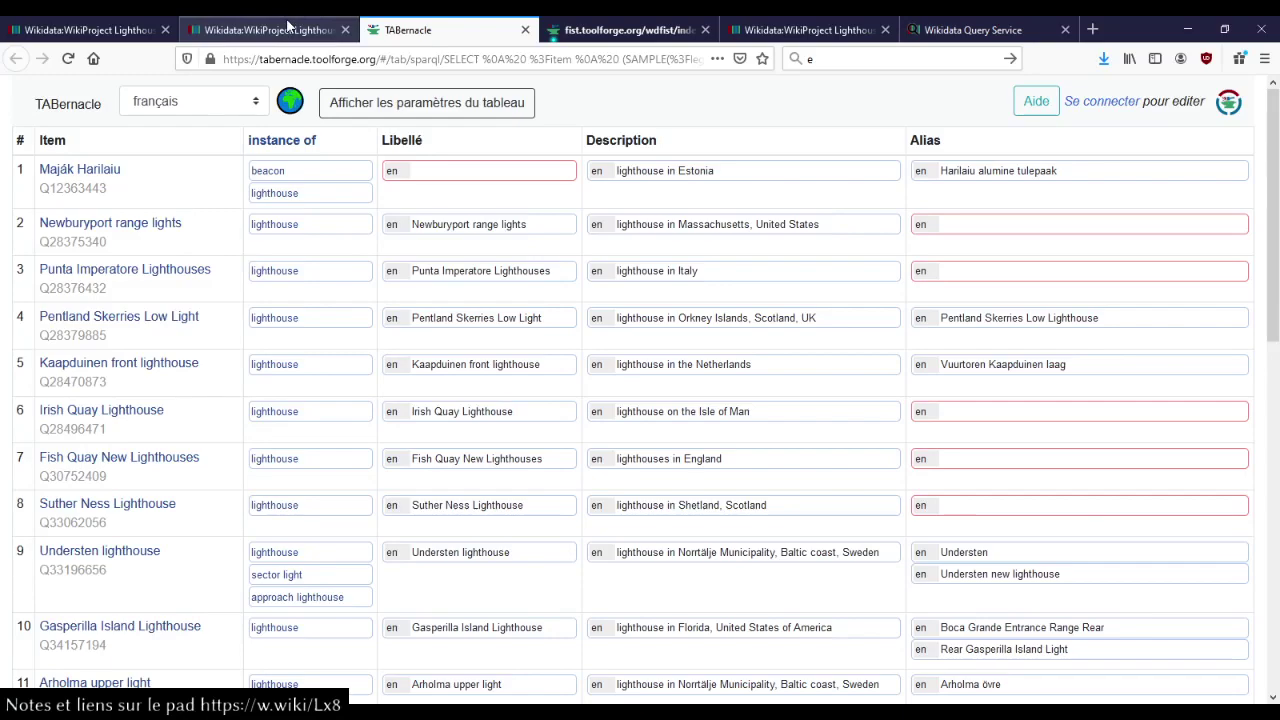
pyautogui.scroll(-8, 375, 388)
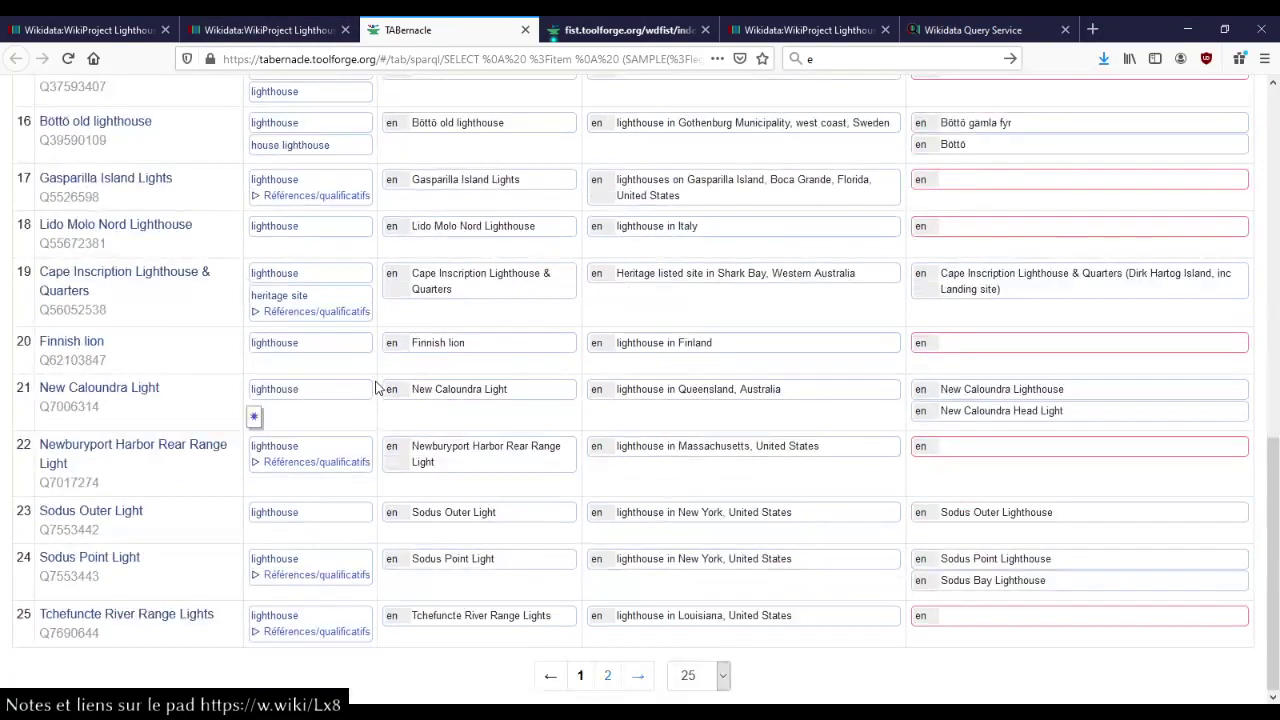
pyautogui.scroll(8, 375, 388)
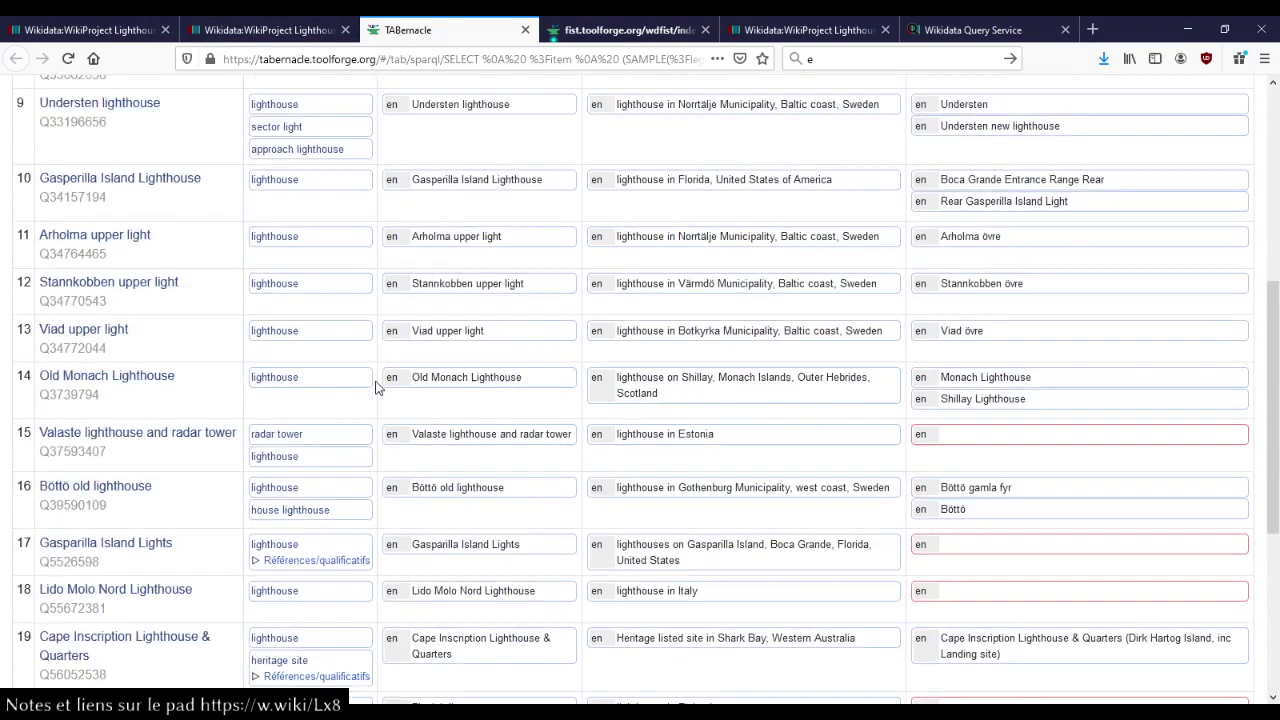
pyautogui.click(298, 22)
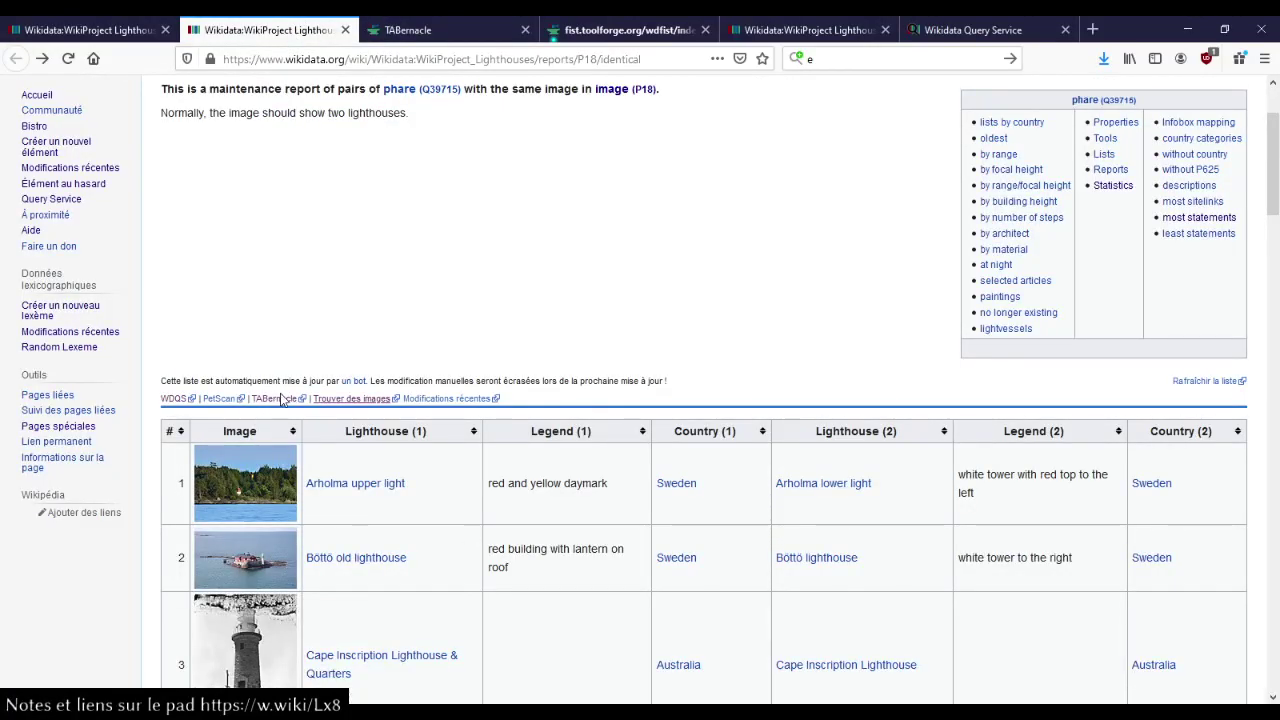
pyautogui.click(525, 29)
# Run the WikiData Free Image Search Tool on the report's SPARQL query, review its query and options, and return to the report.
pyautogui.click(452, 32)
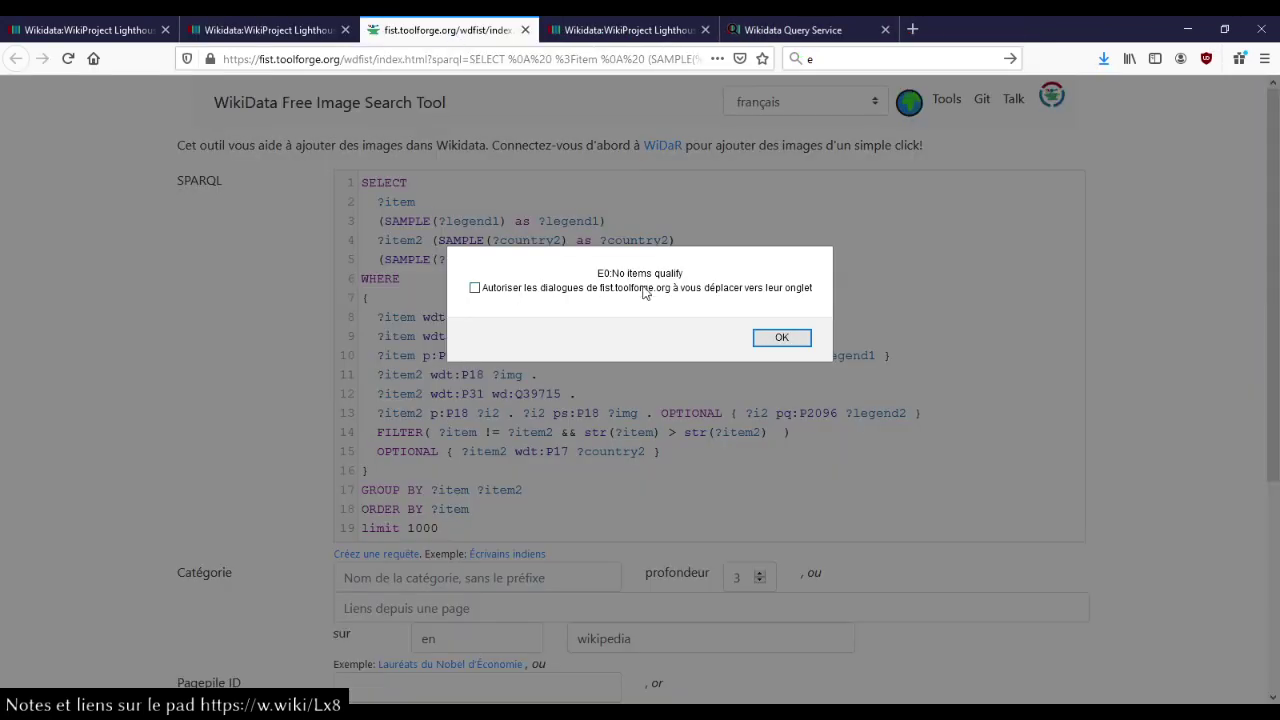
pyautogui.click(781, 338)
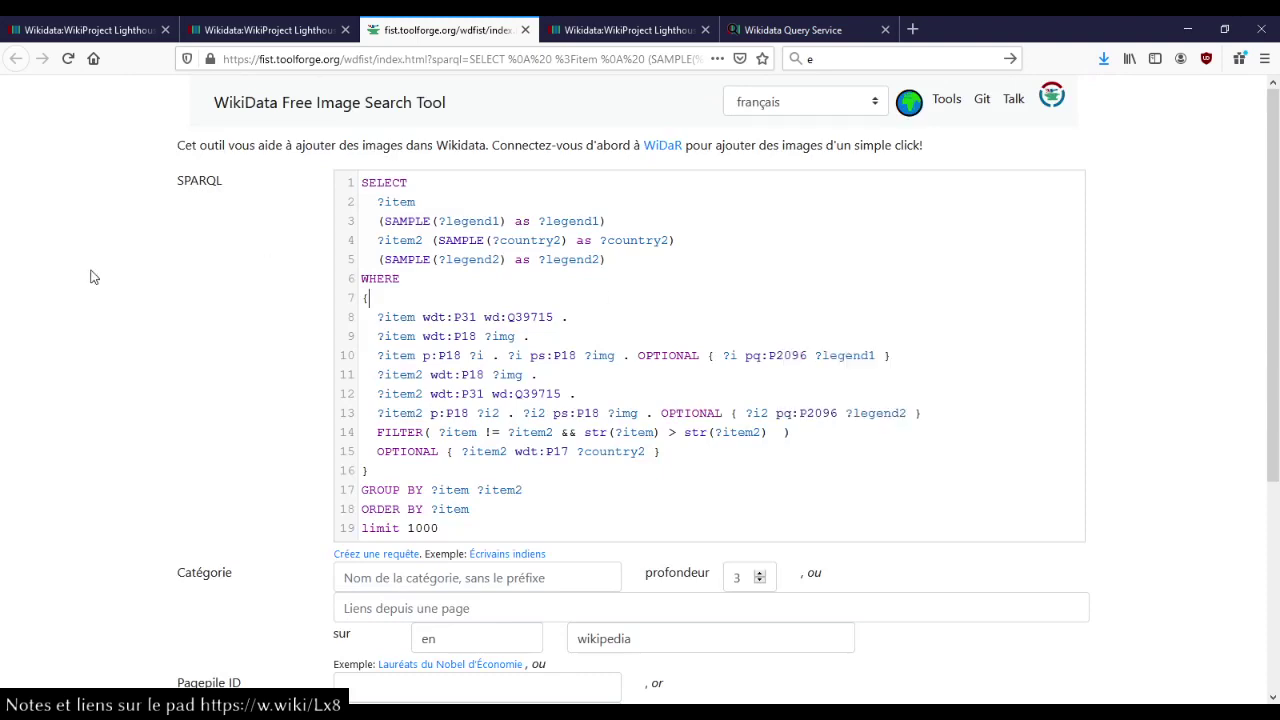
pyautogui.scroll(-3, 150, 272)
pyautogui.scroll(-3, 156, 272)
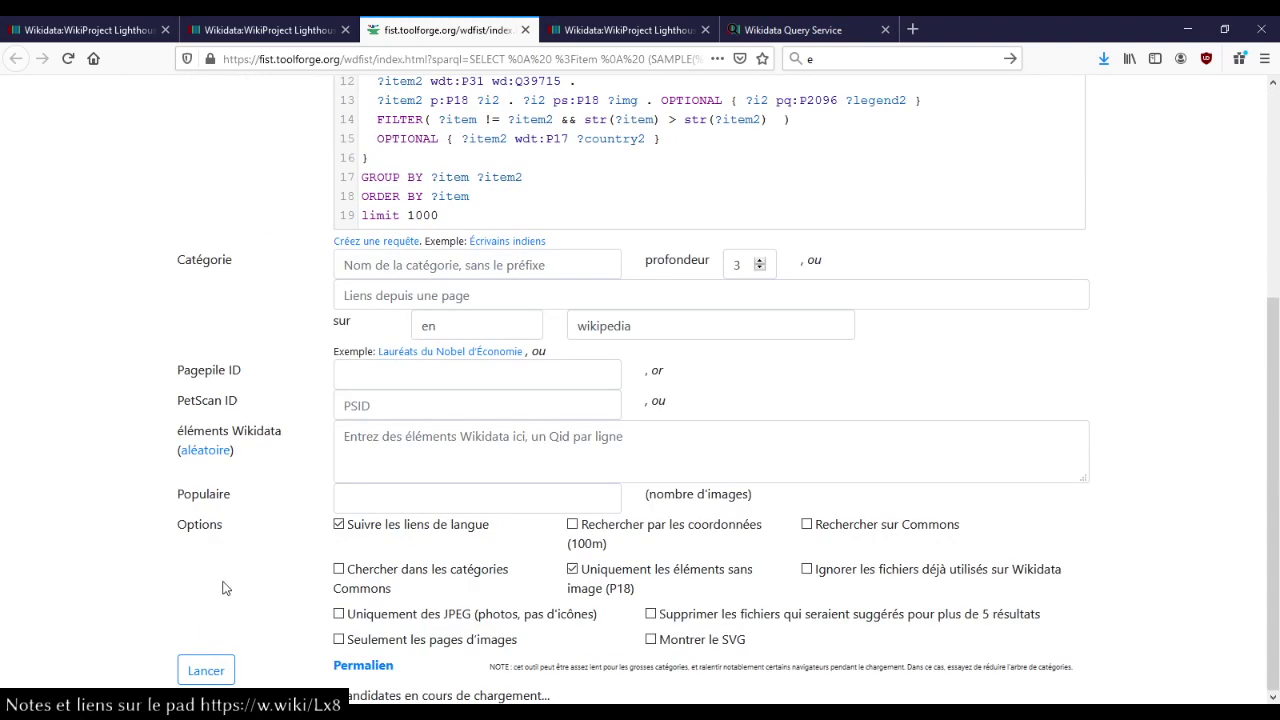
pyautogui.click(206, 670)
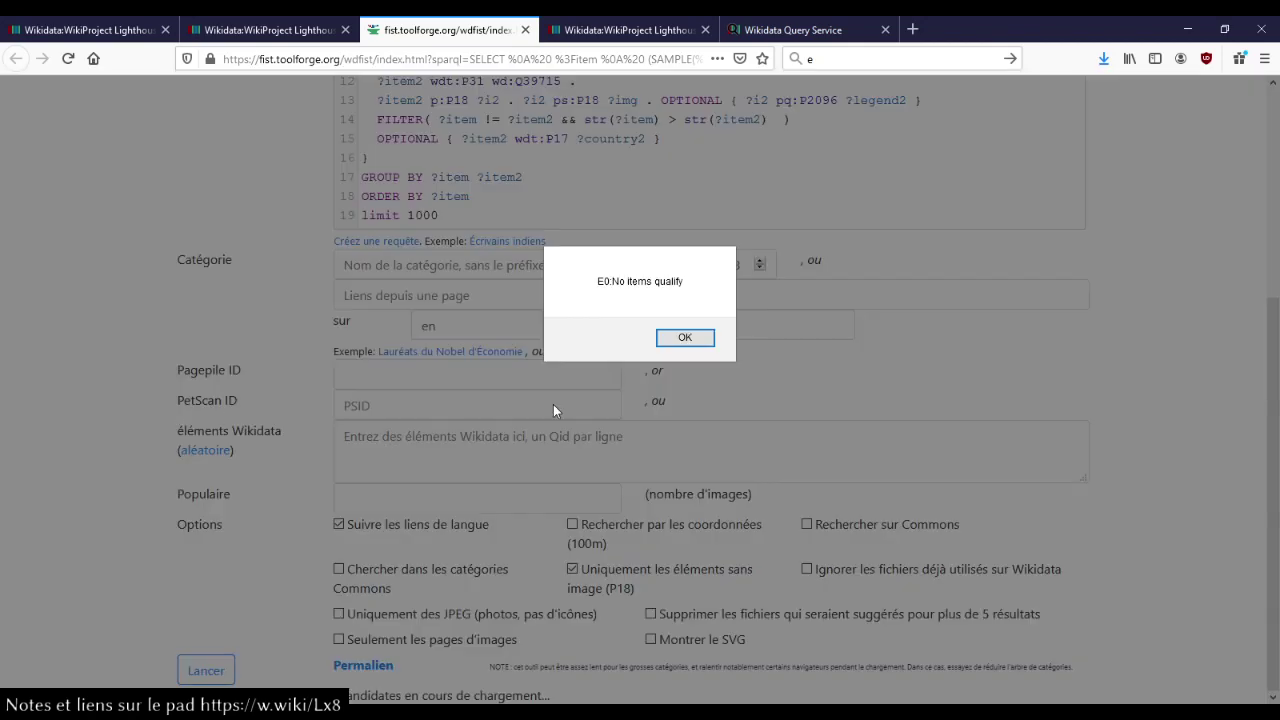
pyautogui.click(684, 339)
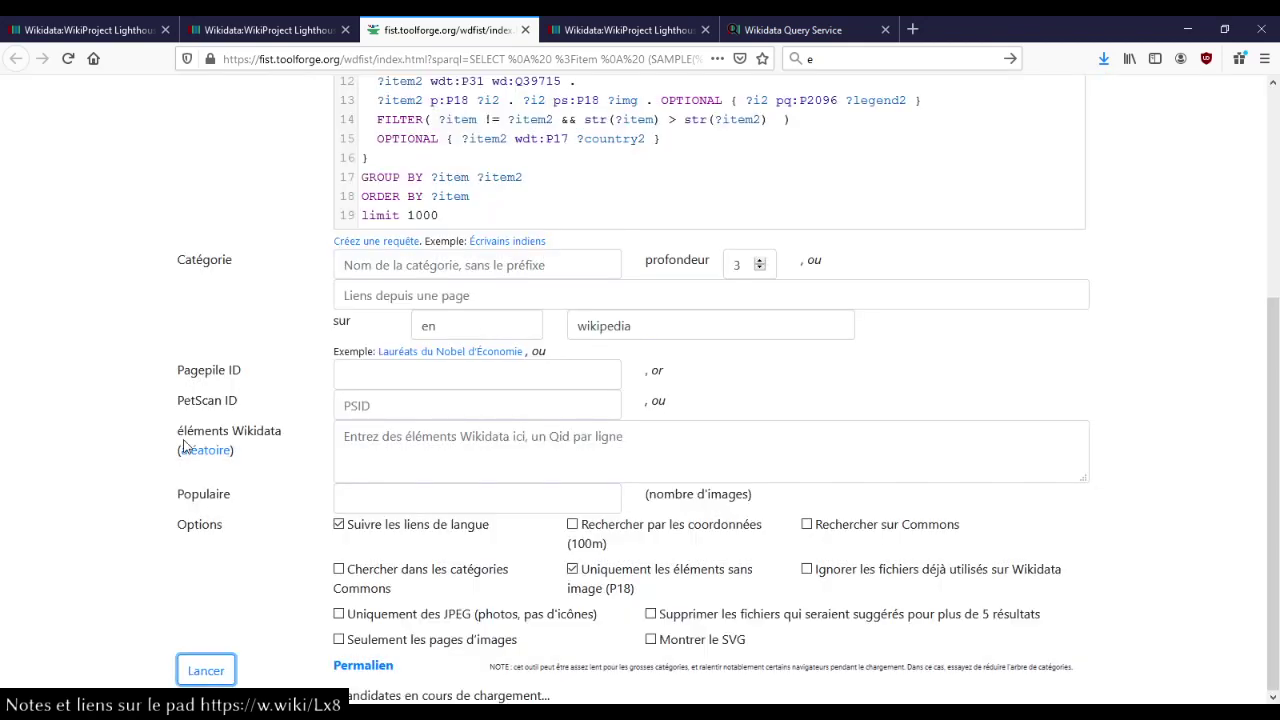
pyautogui.scroll(2, 183, 446)
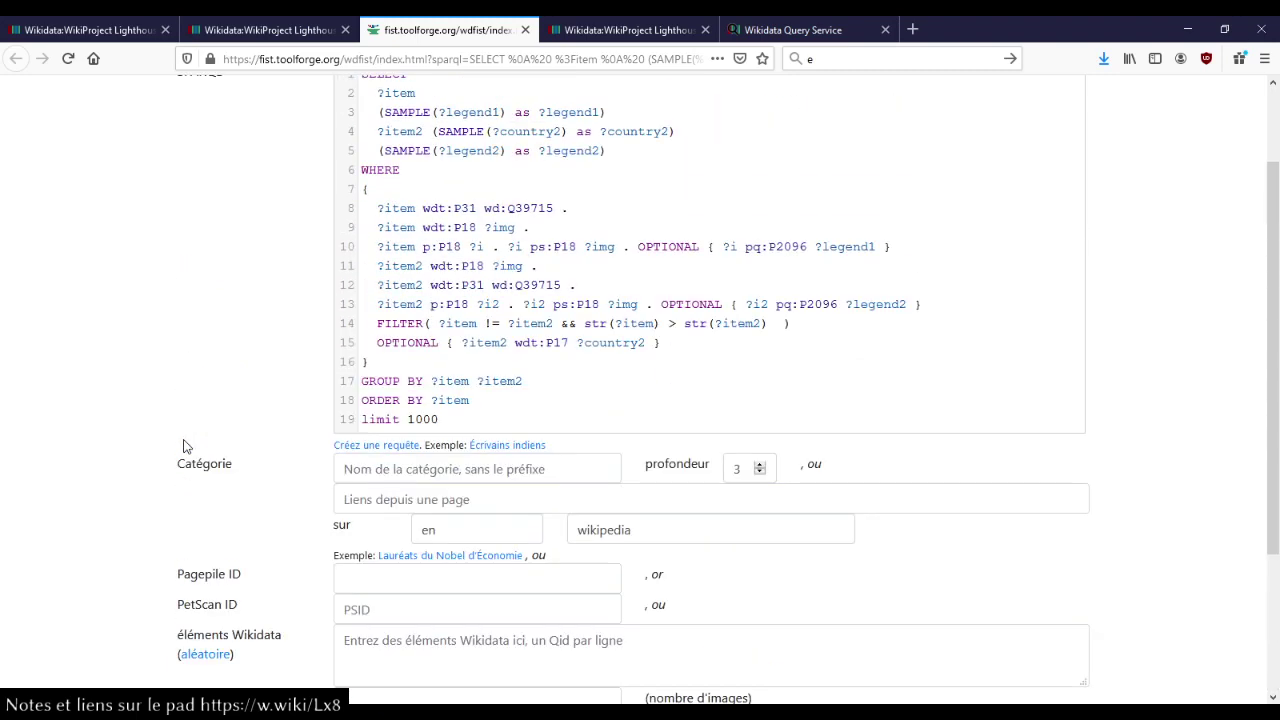
pyautogui.scroll(-2, 183, 446)
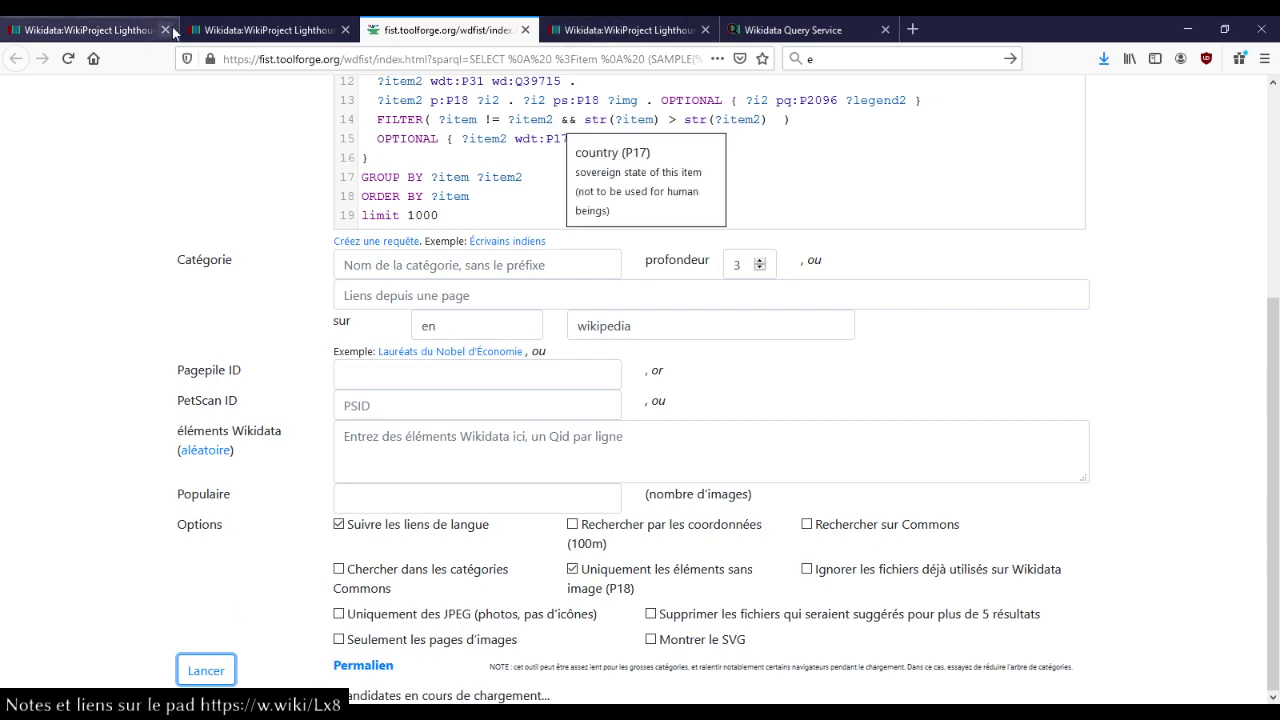
pyautogui.click(241, 32)
pyautogui.scroll(3, 414, 250)
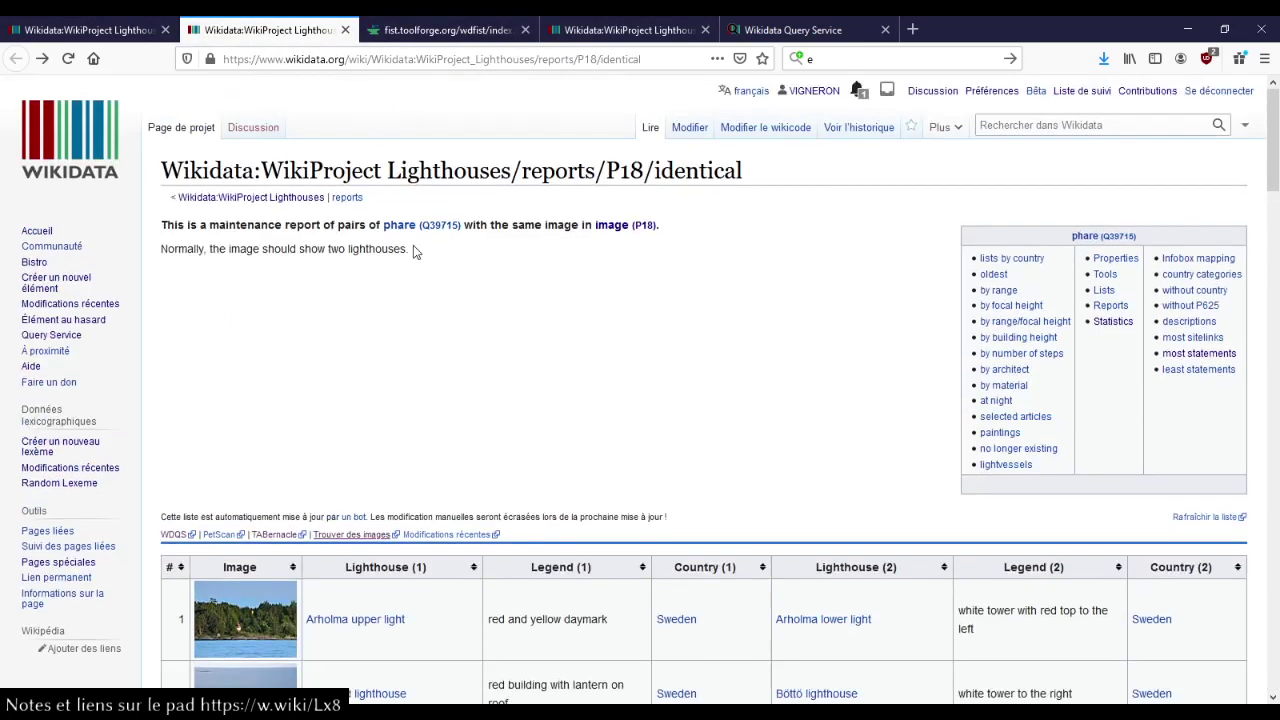
# Open the label/identical maintenance report from the WikiProject Lighthouses page.
pyautogui.click(133, 37)
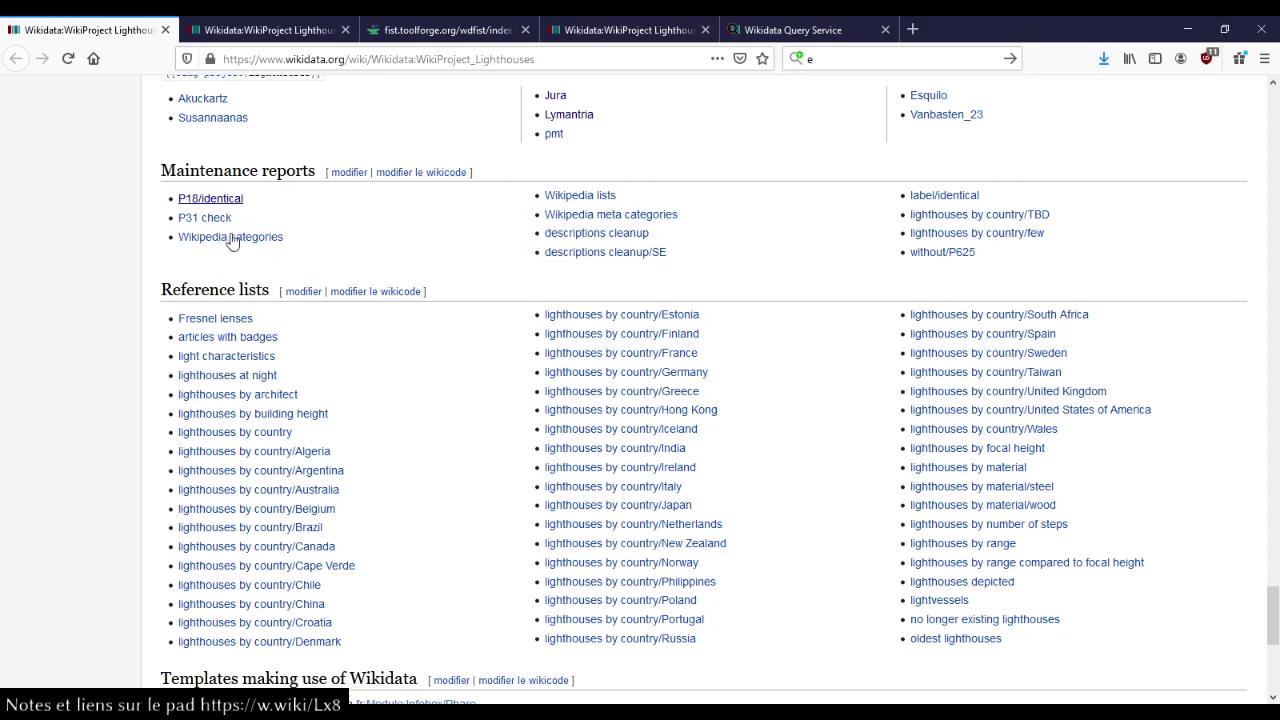
pyautogui.moveTo(230, 240)
pyautogui.middleClick(940, 200)
pyautogui.click(261, 31)
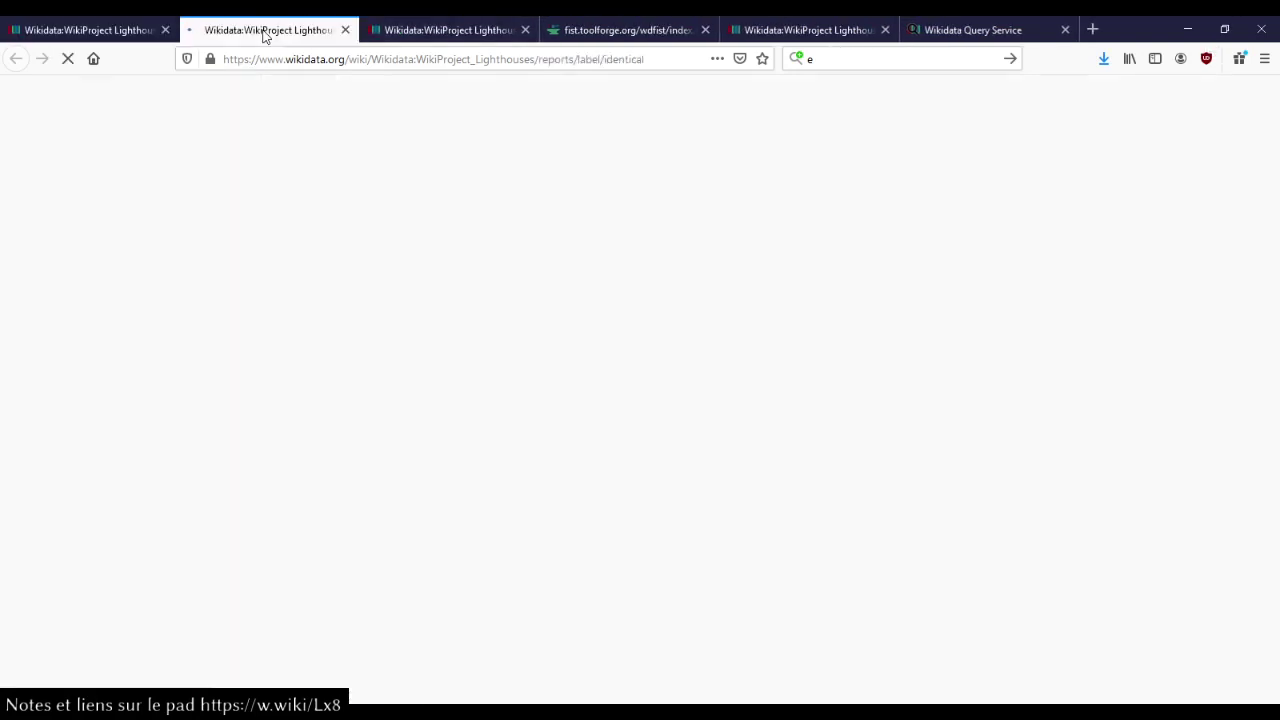
# Examine the Cap Fréhel row in the identical-label report, comparing its two lighthouse items and their countries.
pyautogui.scroll(-3, 470, 283)
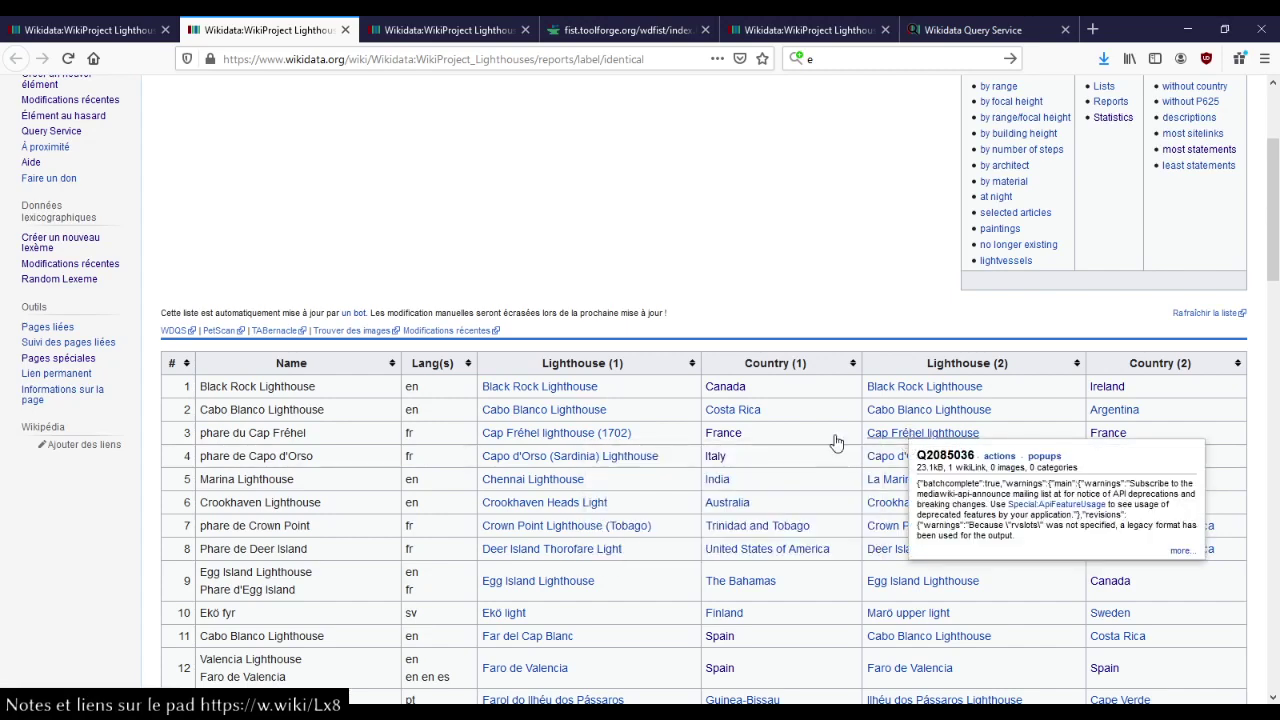
pyautogui.moveTo(729, 443)
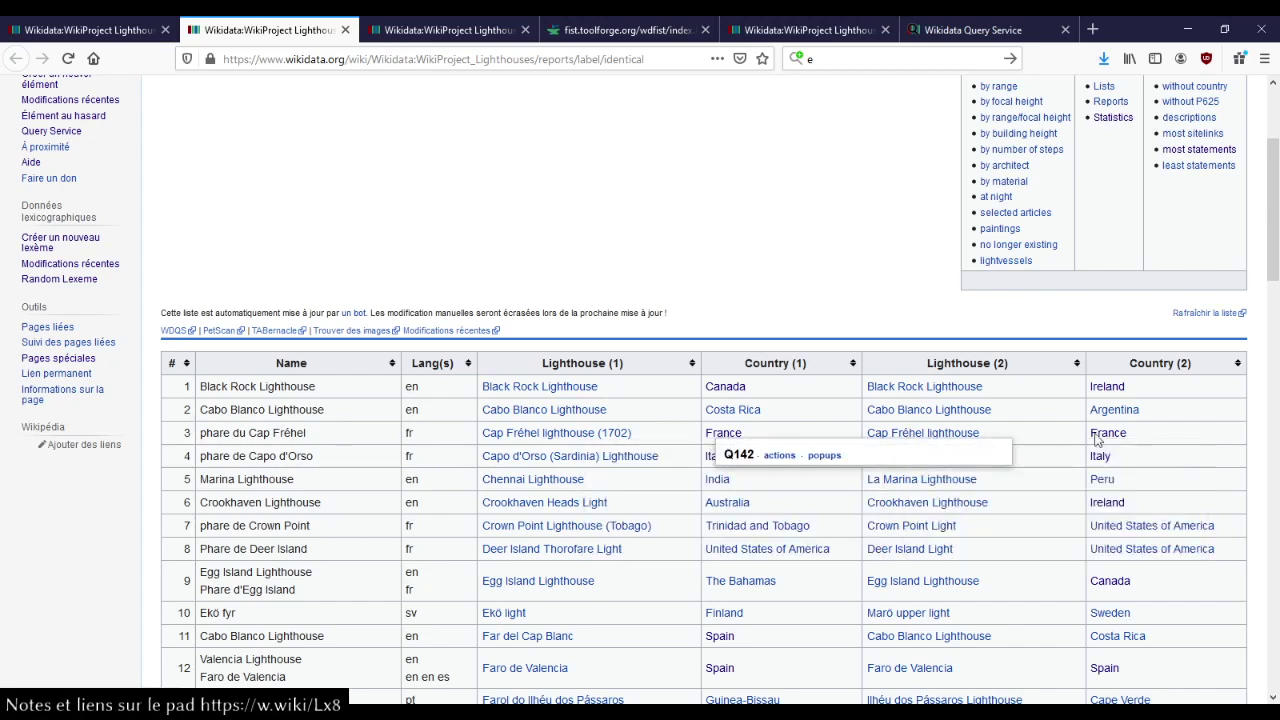
pyautogui.moveTo(624, 441)
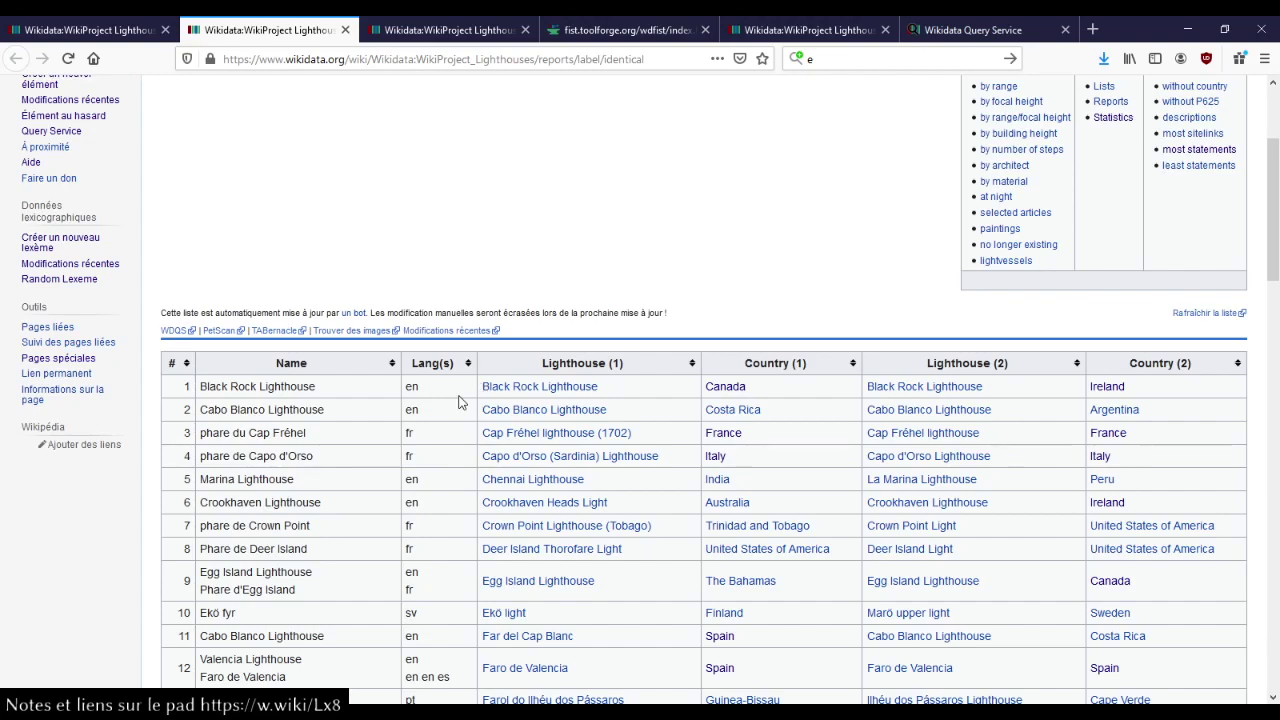
# Read through the identical-label table to its last row and back up, comparing names, languages and countries of the pairs.
pyautogui.scroll(-3, 416, 400)
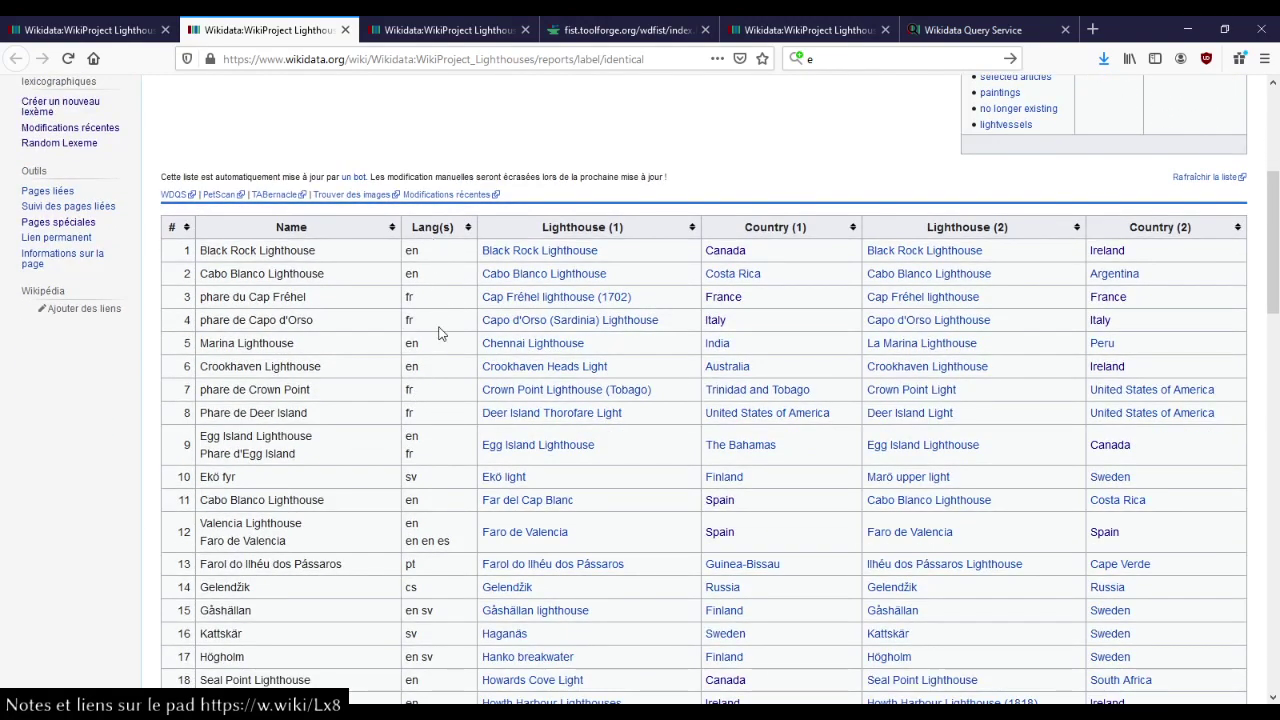
pyautogui.scroll(-2, 437, 320)
pyautogui.scroll(-3, 431, 349)
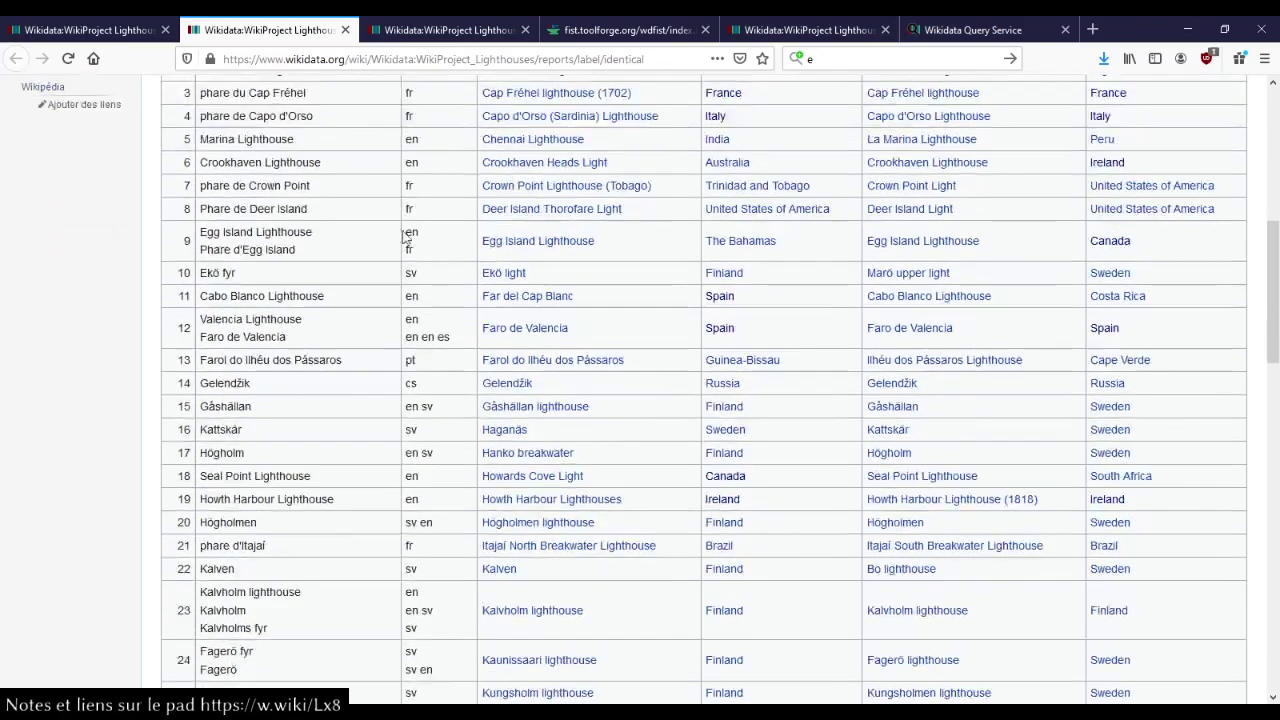
pyautogui.scroll(-5, 443, 280)
pyautogui.scroll(-4, 410, 418)
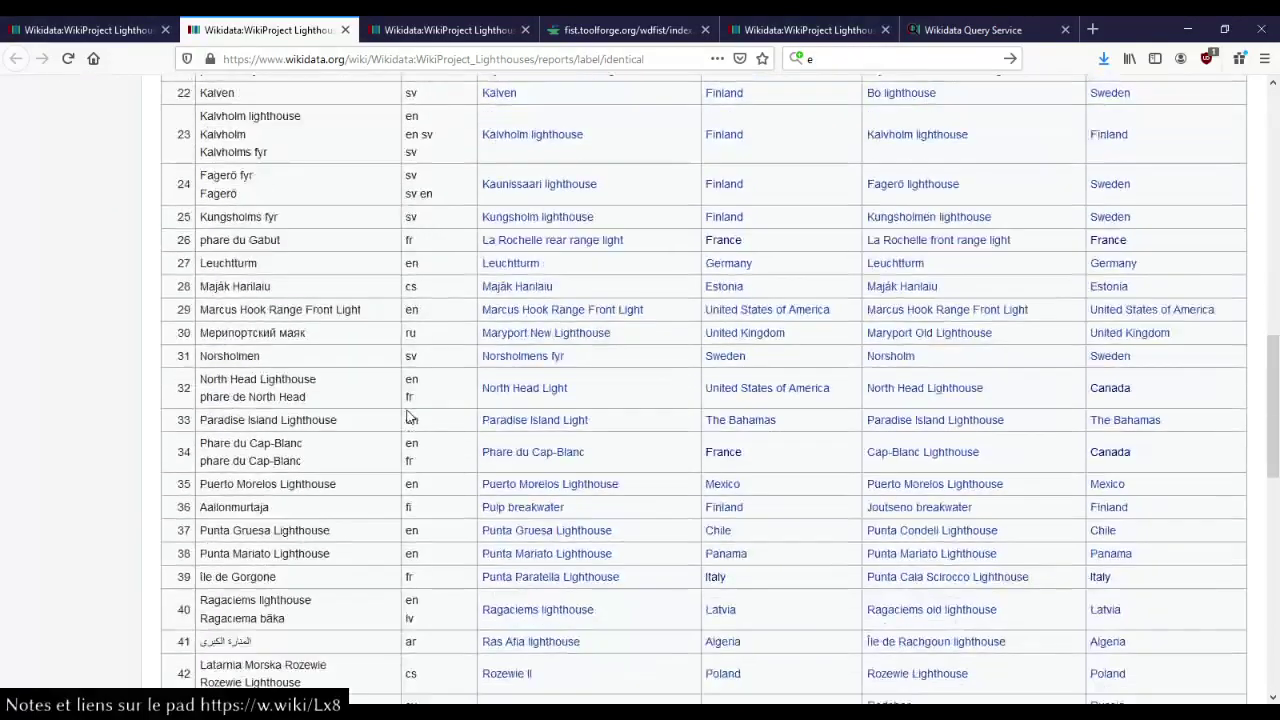
pyautogui.scroll(-15, 408, 418)
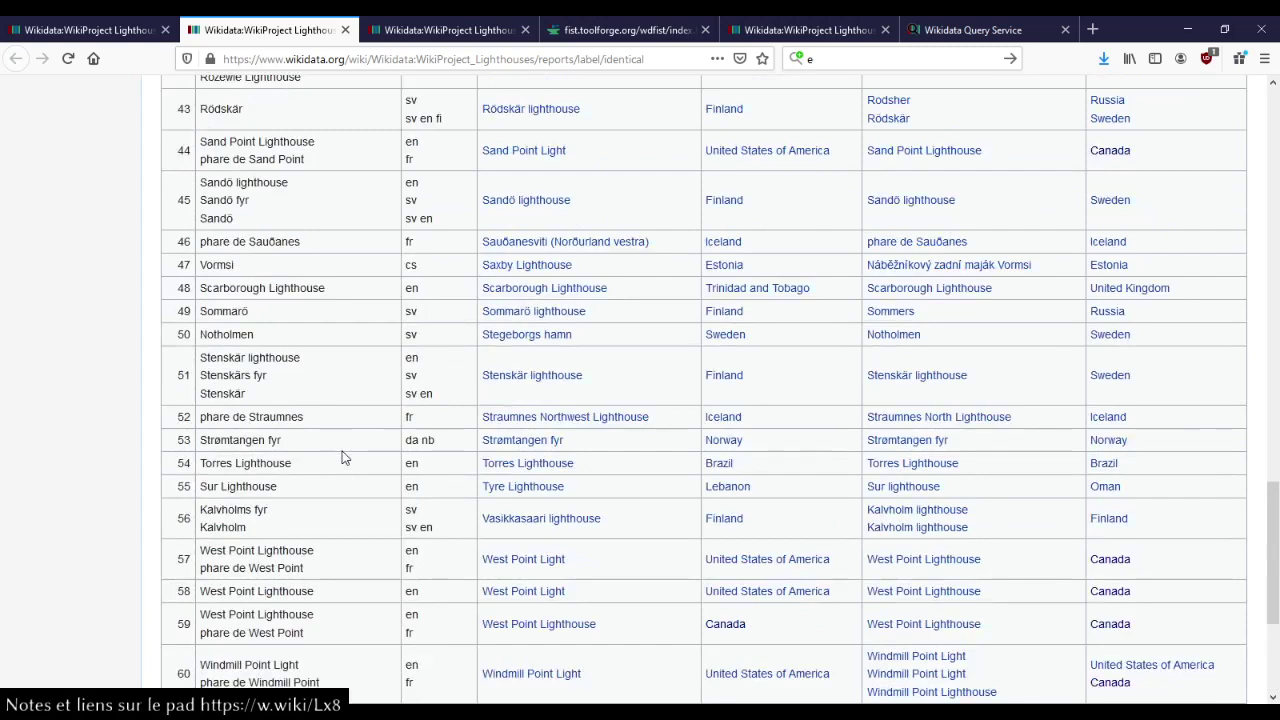
pyautogui.scroll(-5, 341, 457)
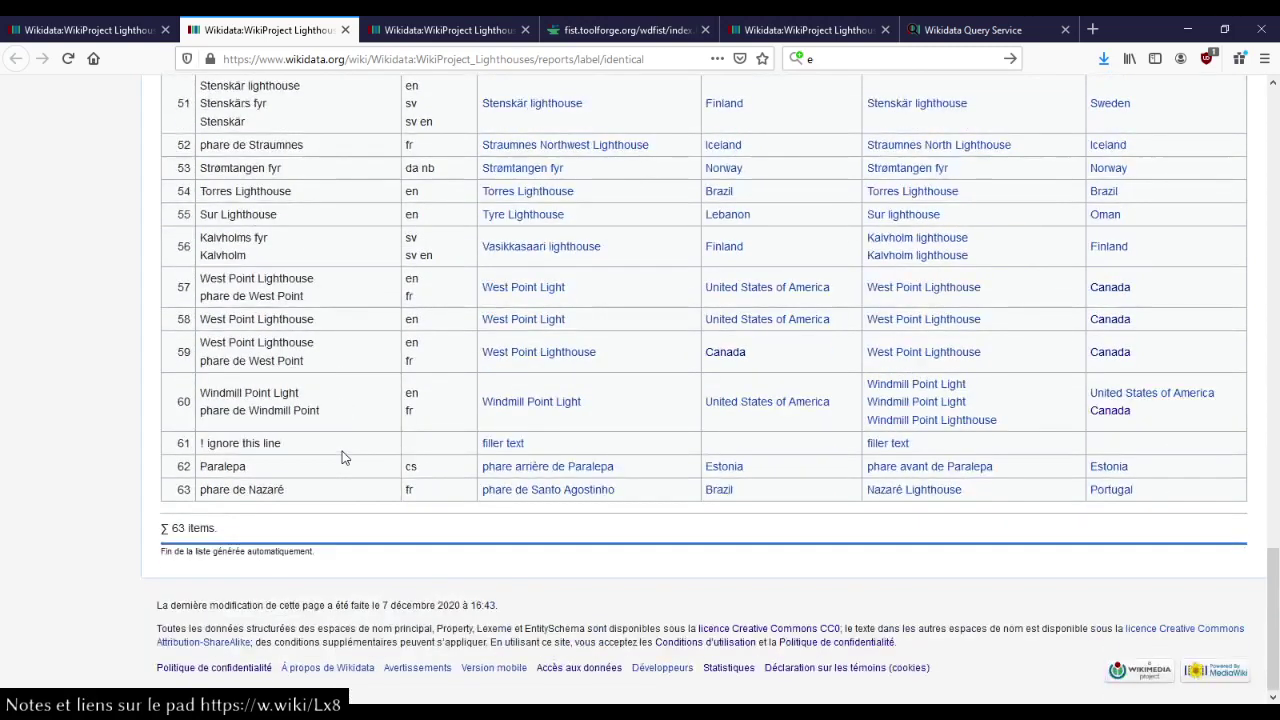
pyautogui.scroll(1, 341, 457)
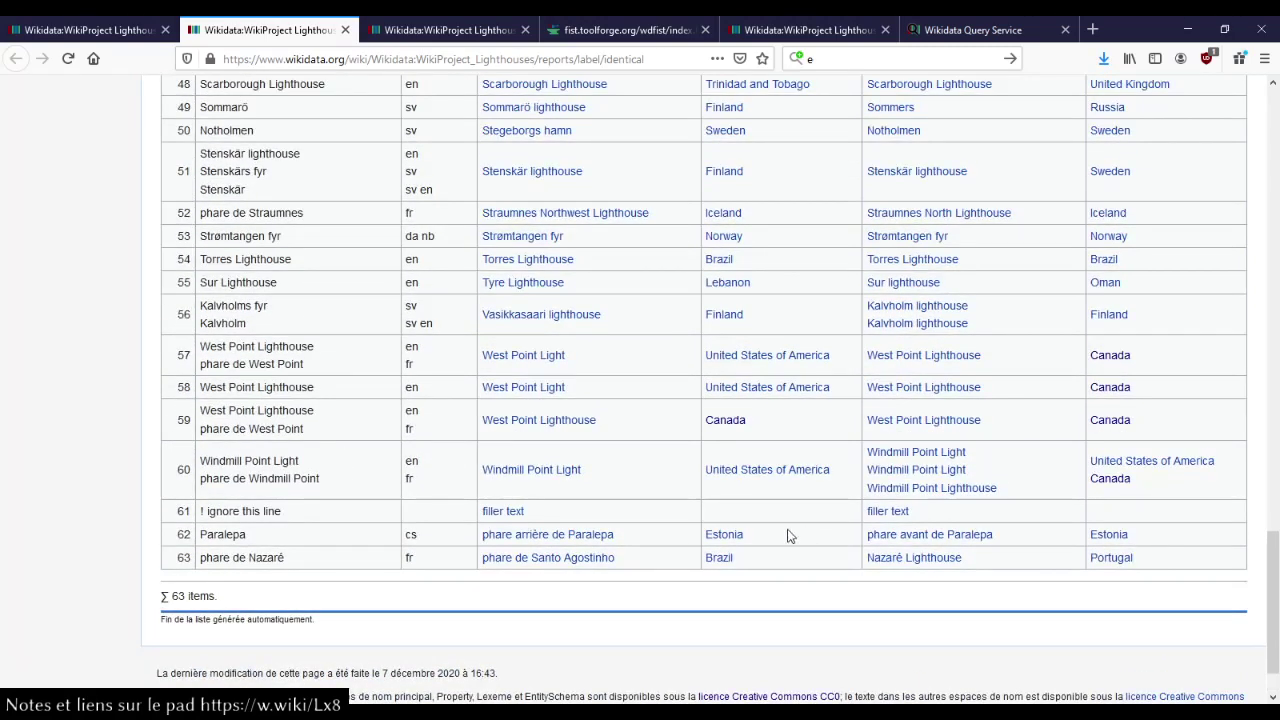
pyautogui.scroll(5, 991, 396)
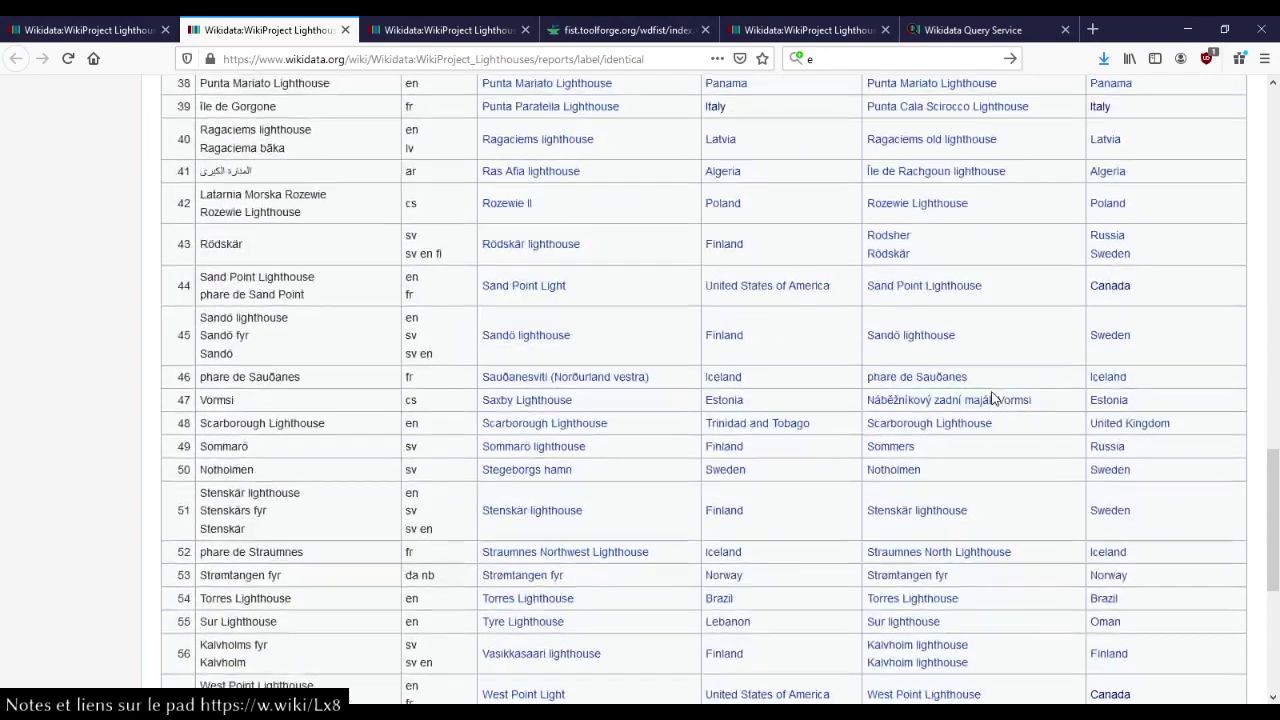
pyautogui.scroll(3, 984, 468)
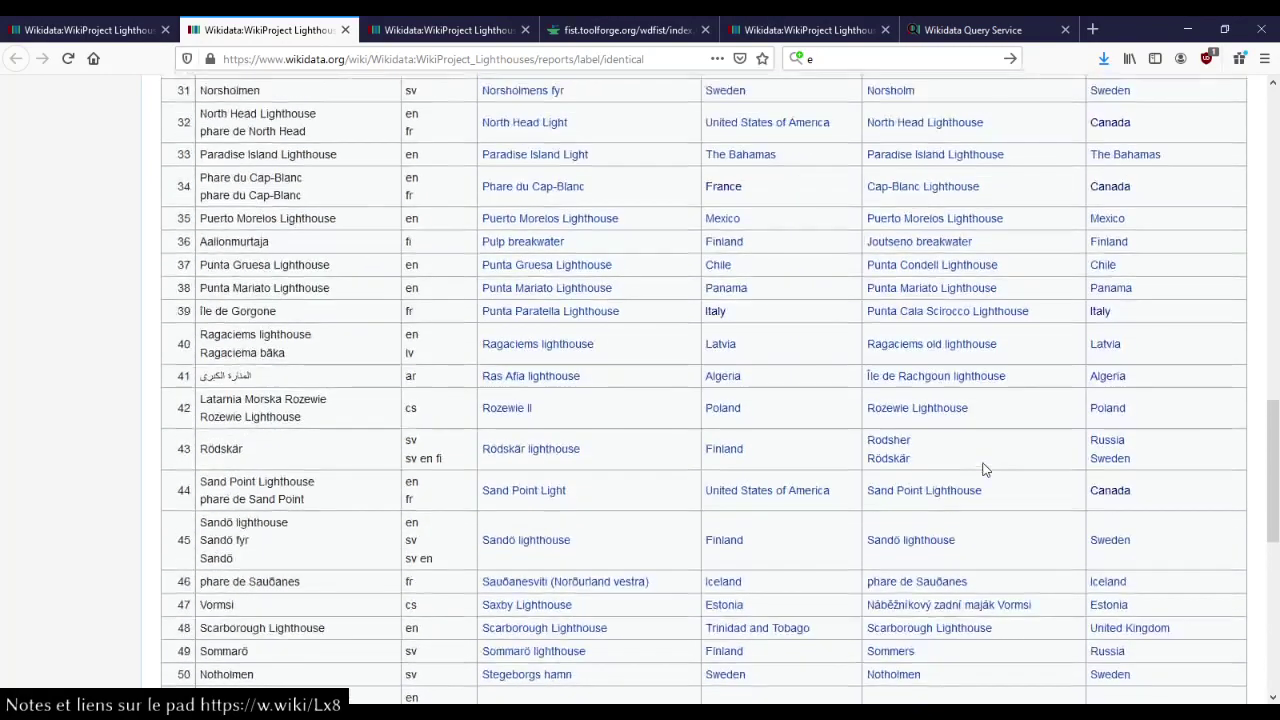
# Return to the introduction of the identical-label report and read which properties exclude pairs from the table.
pyautogui.scroll(7, 984, 468)
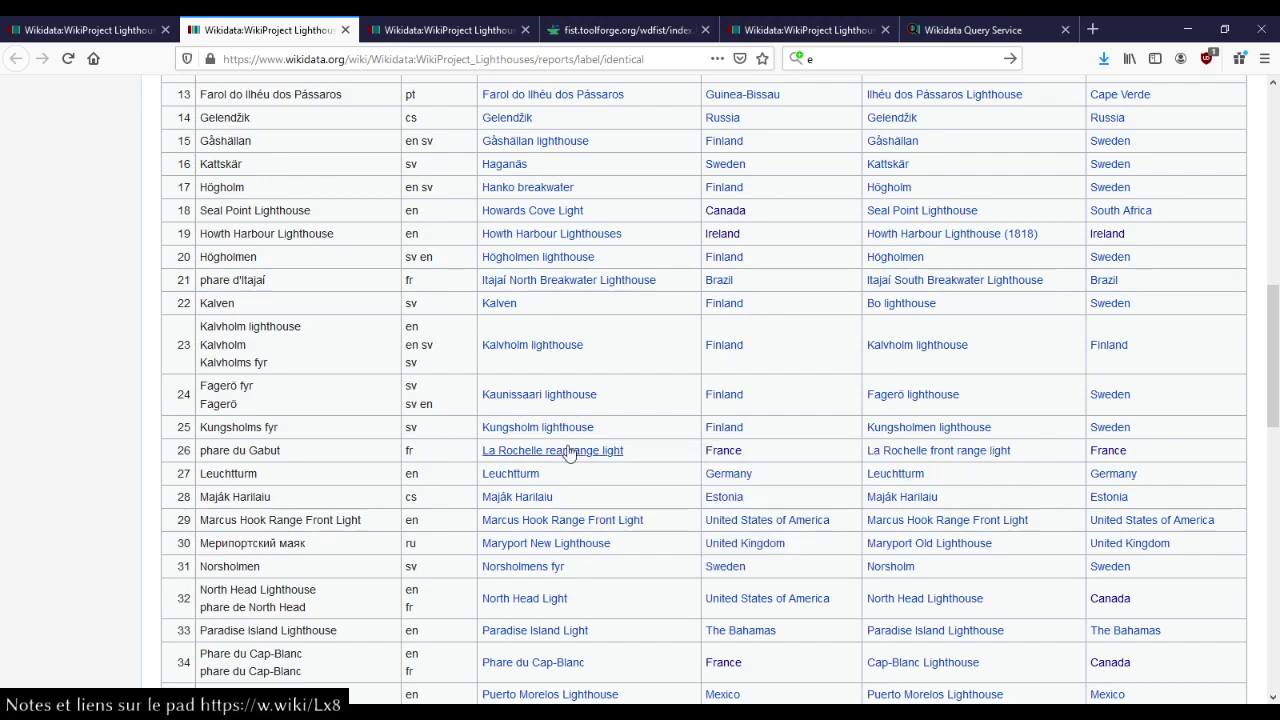
pyautogui.moveTo(588, 457)
pyautogui.scroll(5, 515, 388)
pyautogui.scroll(6, 515, 388)
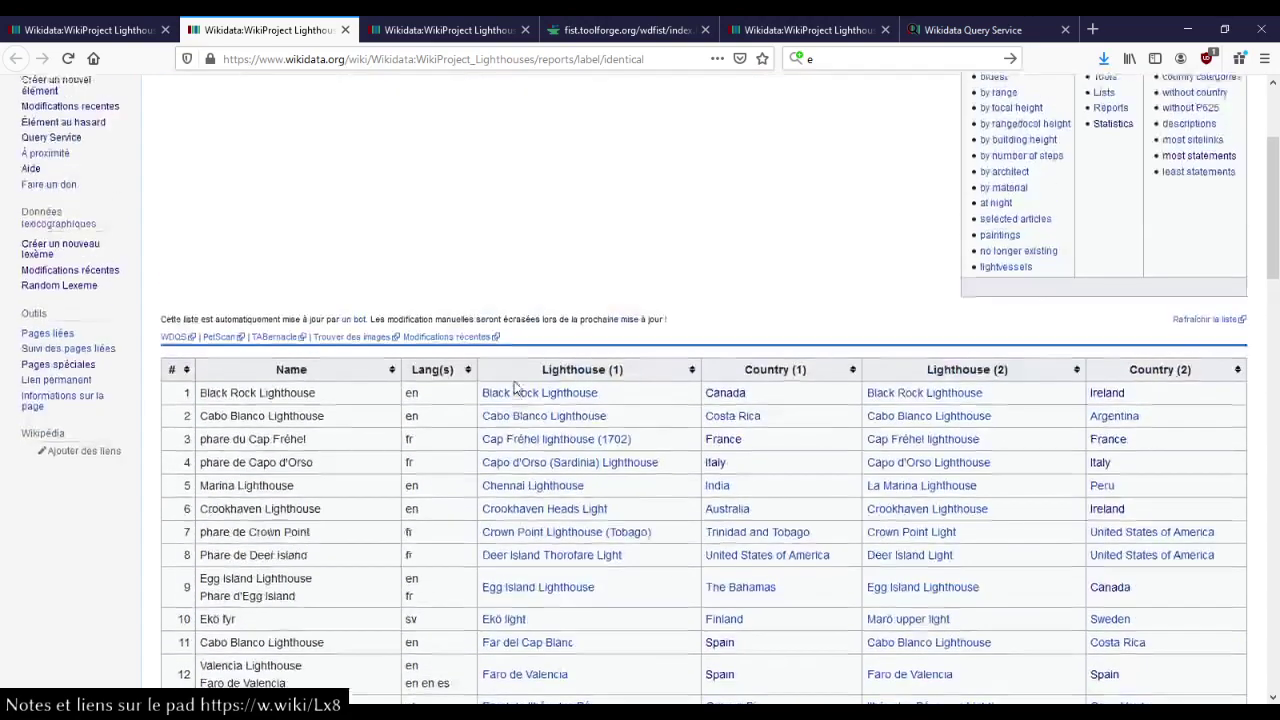
pyautogui.scroll(3, 588, 390)
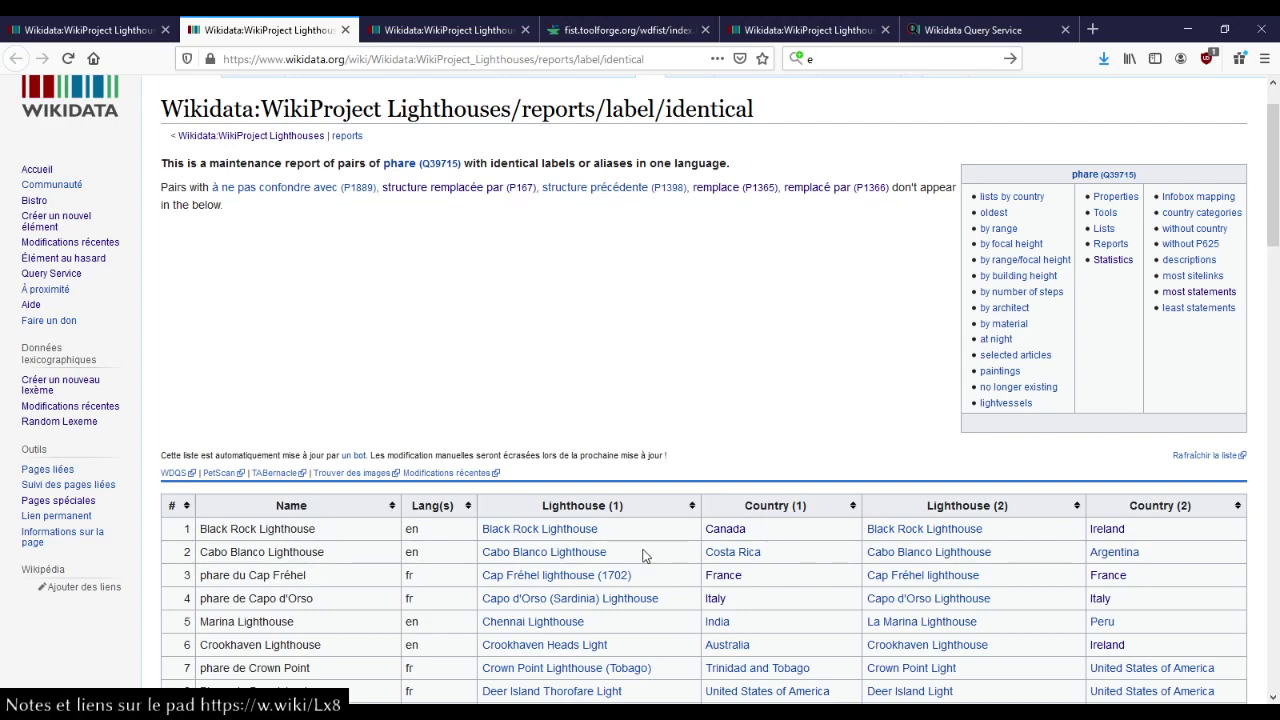
pyautogui.scroll(1, 648, 568)
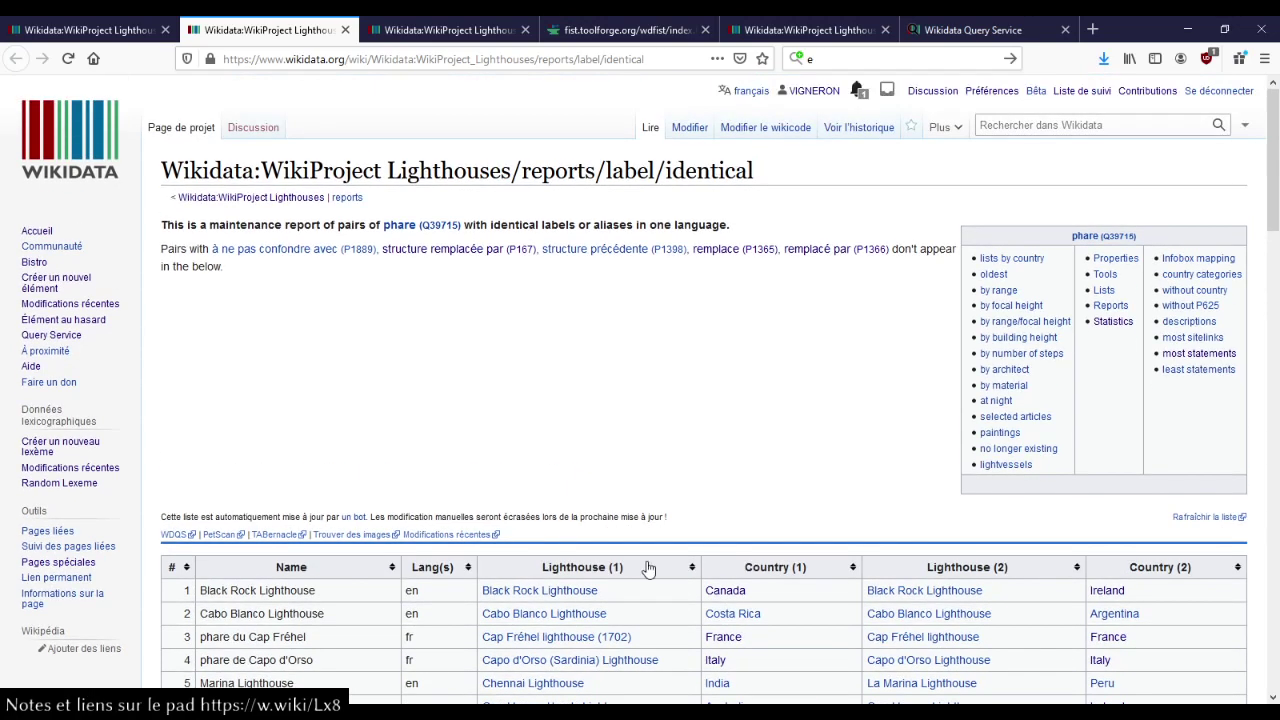
pyautogui.scroll(-2, 648, 568)
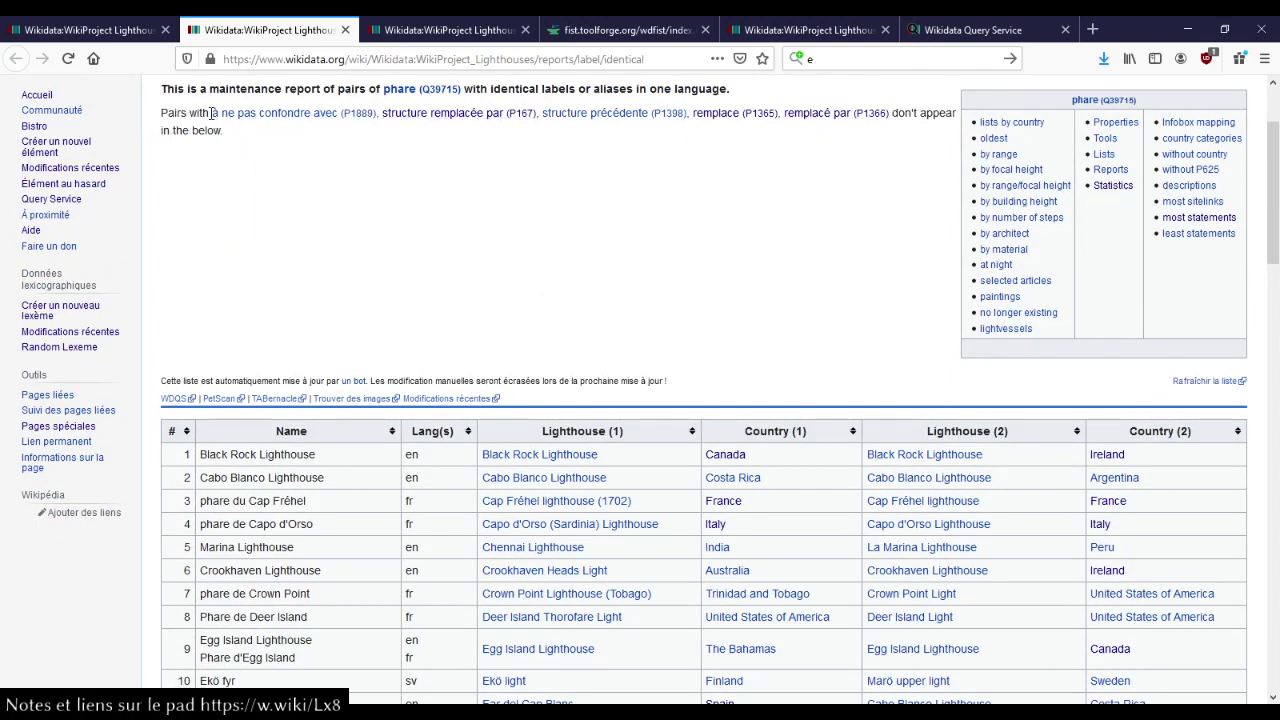
pyautogui.scroll(-1, 437, 437)
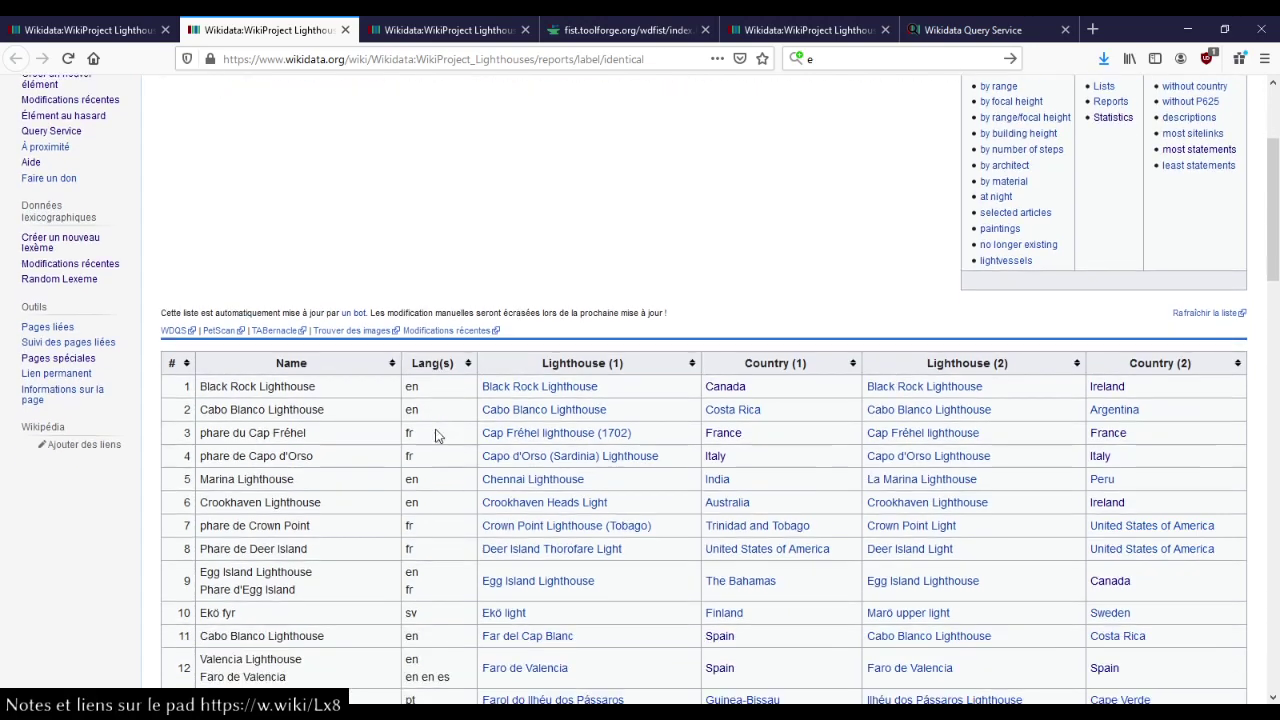
# Open both Cap Fréhel lighthouse items from row 3 in separate tabs and view the 1702 one.
pyautogui.middleClick(530, 440)
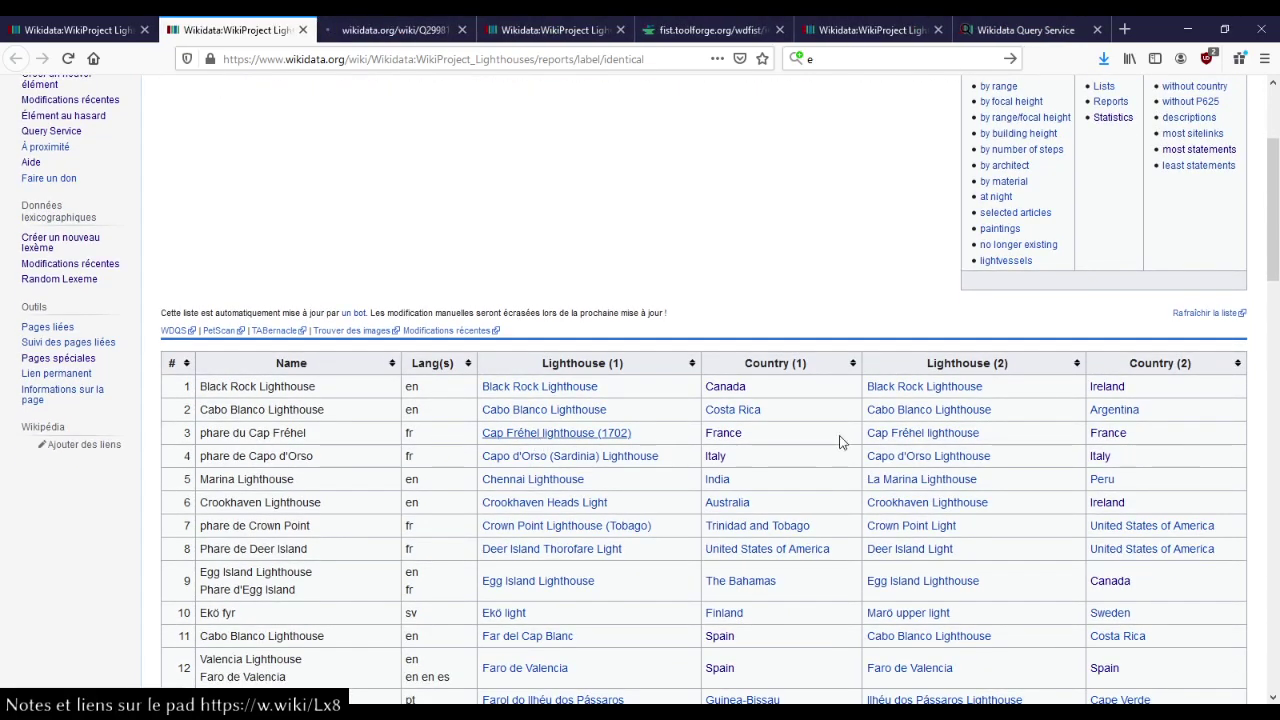
pyautogui.middleClick(941, 436)
pyautogui.click(340, 32)
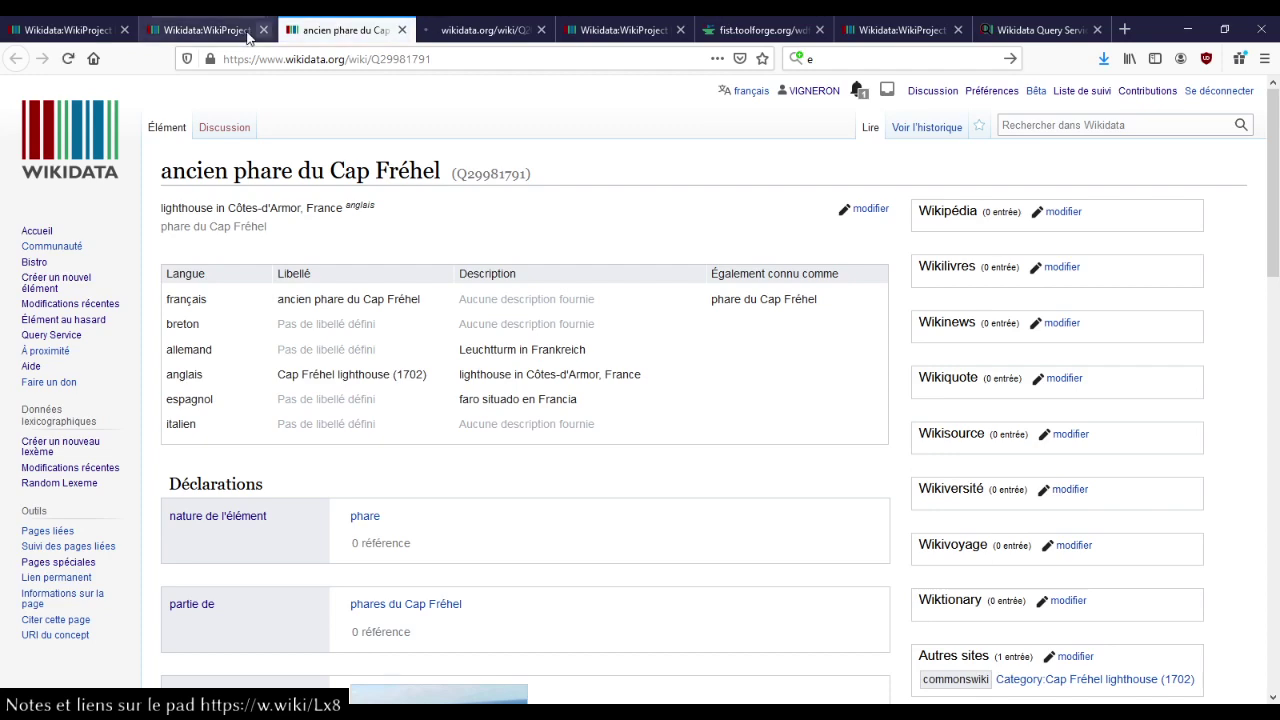
# Compare the report's exclusion properties and its Cap Fréhel row with the labels of the ancien phare du Cap Fréhel item.
pyautogui.click(210, 30)
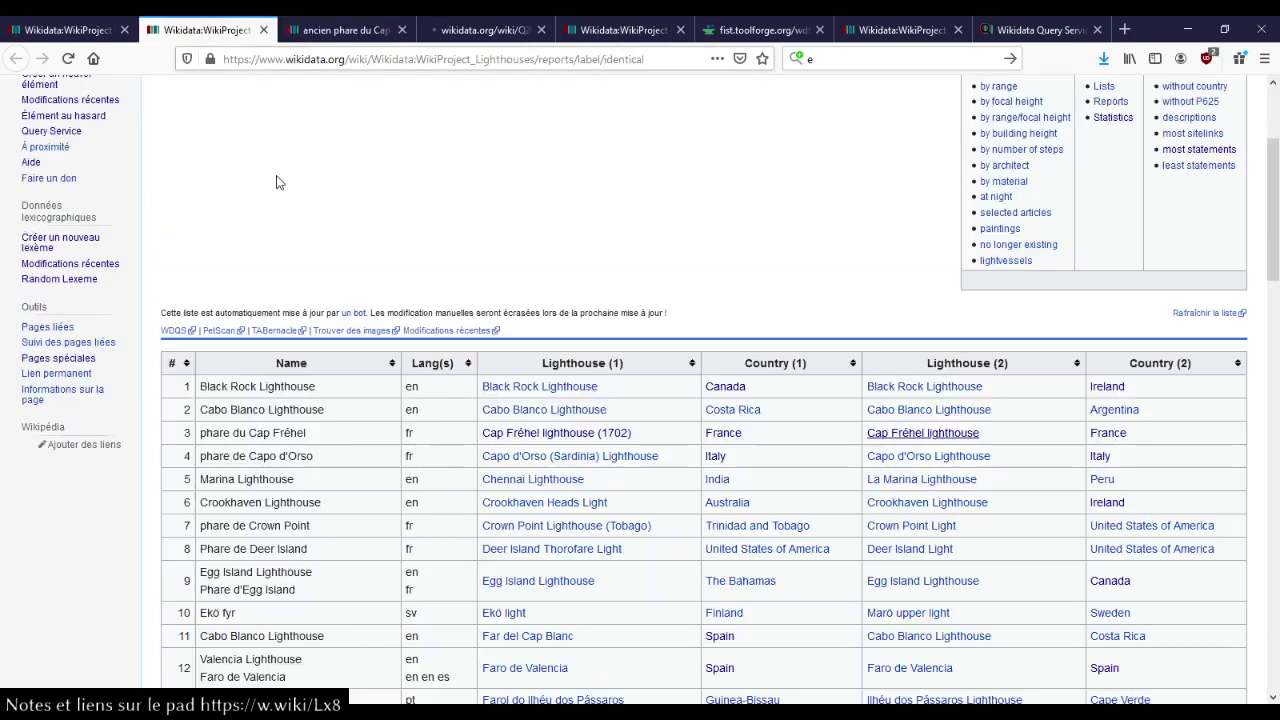
pyautogui.scroll(3, 336, 240)
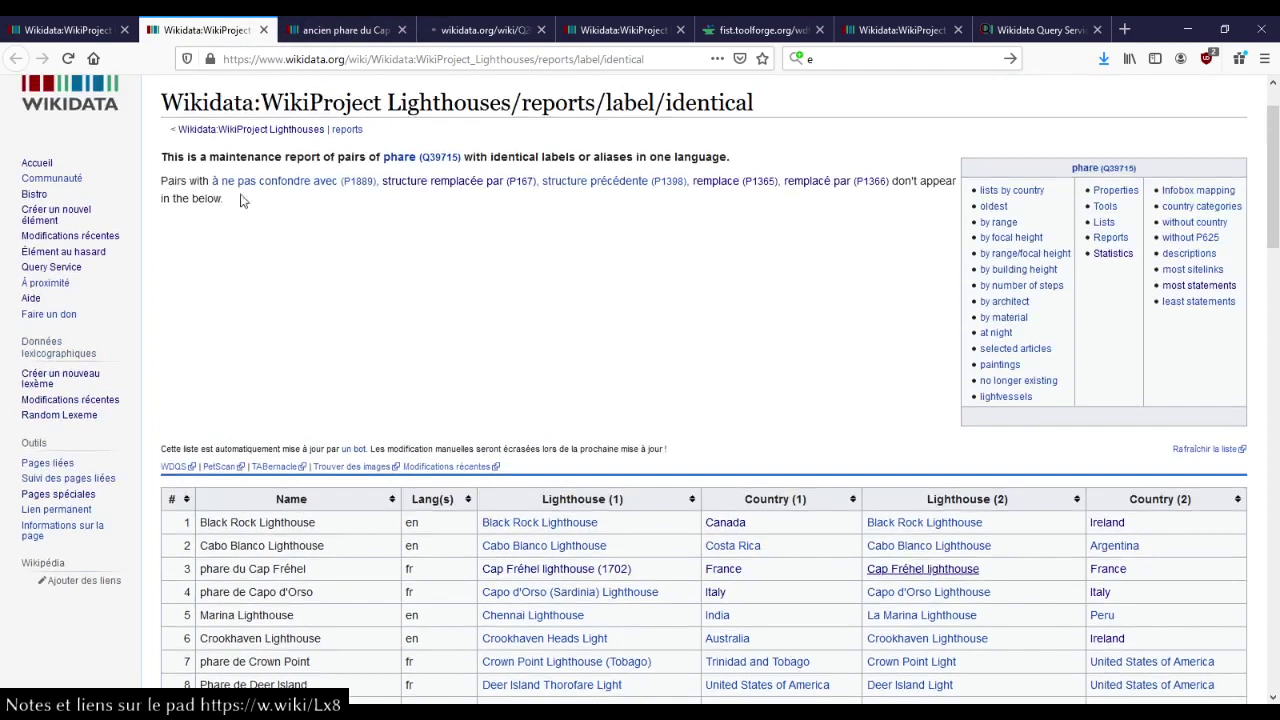
pyautogui.moveTo(176, 180); pyautogui.dragTo(220, 184)
pyautogui.click(228, 195)
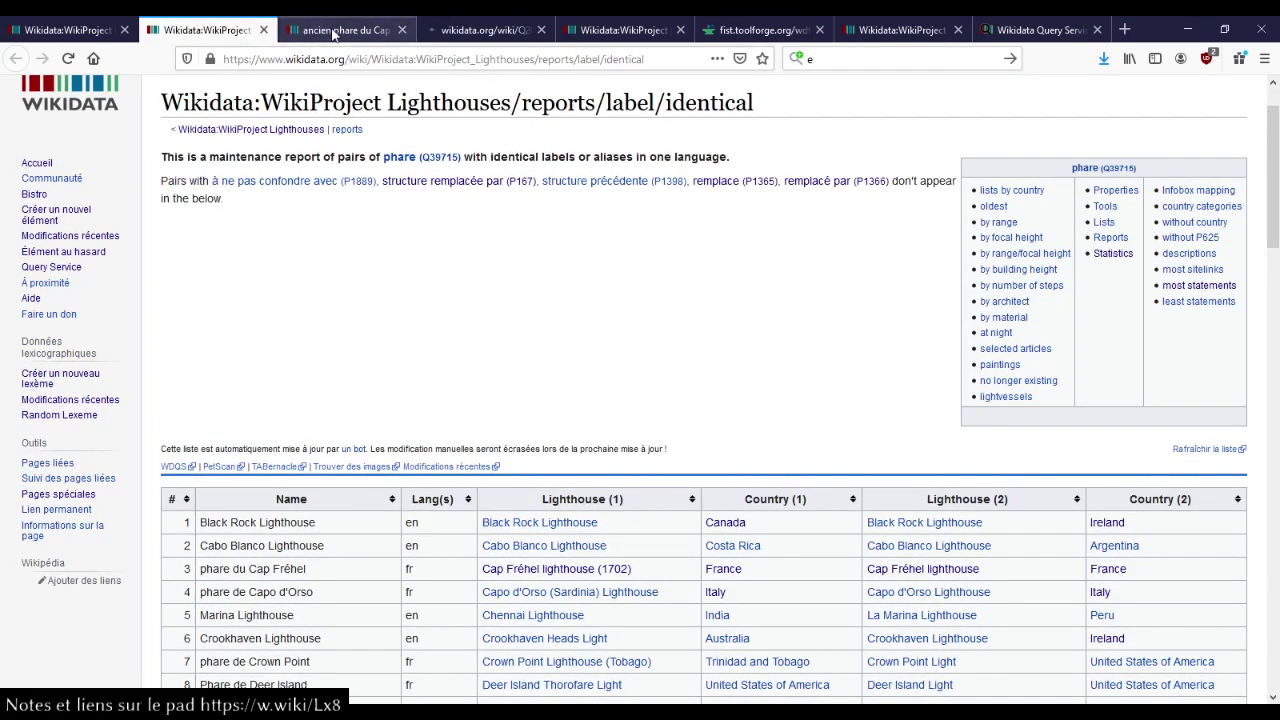
pyautogui.click(337, 32)
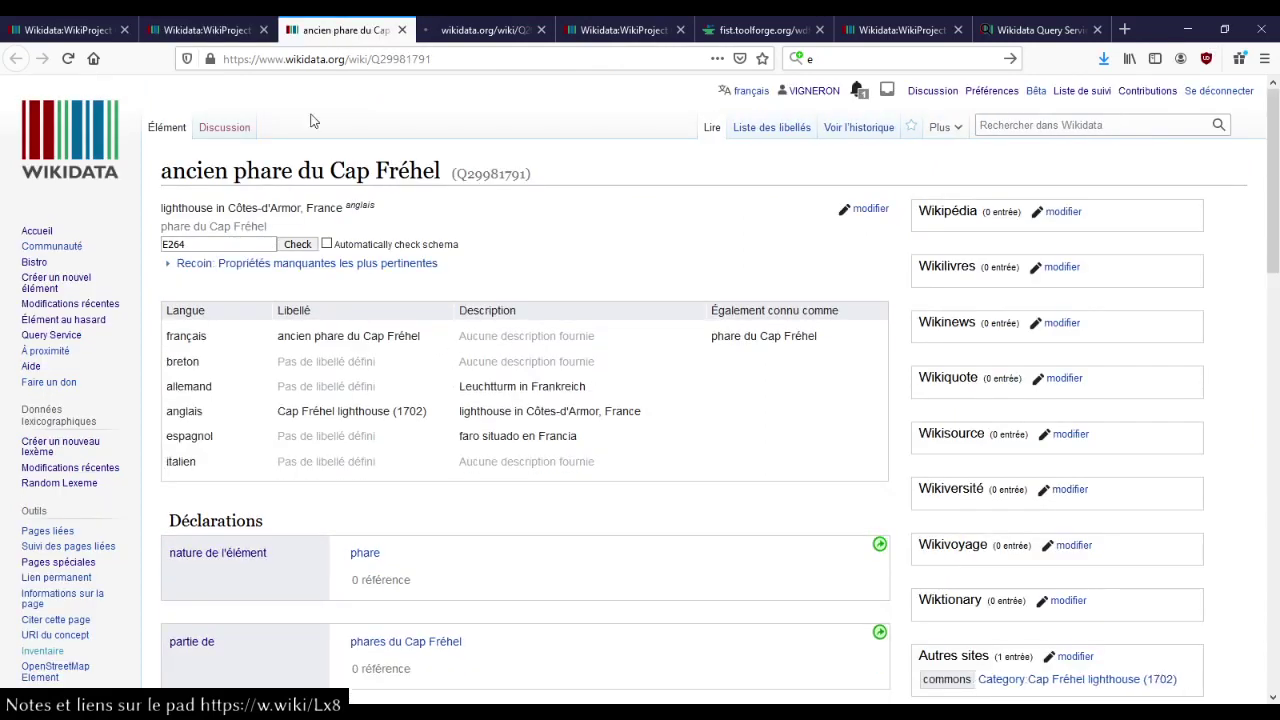
pyautogui.click(240, 22)
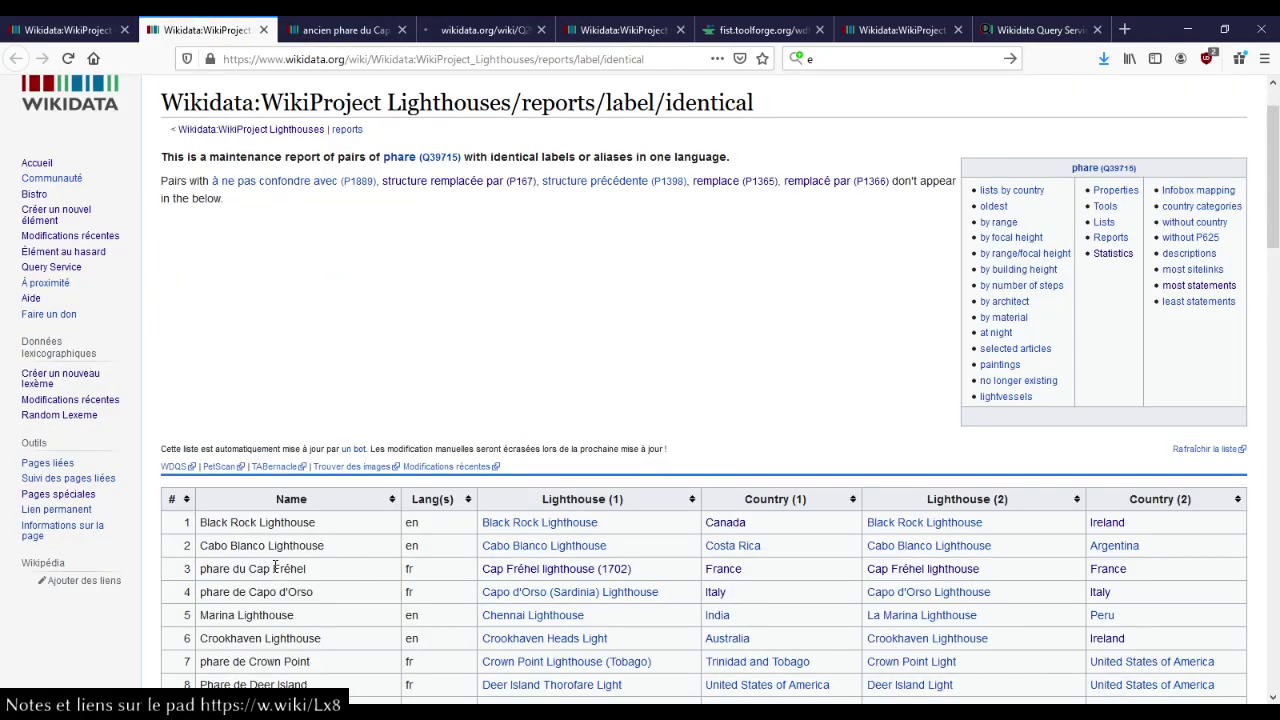
pyautogui.click(337, 30)
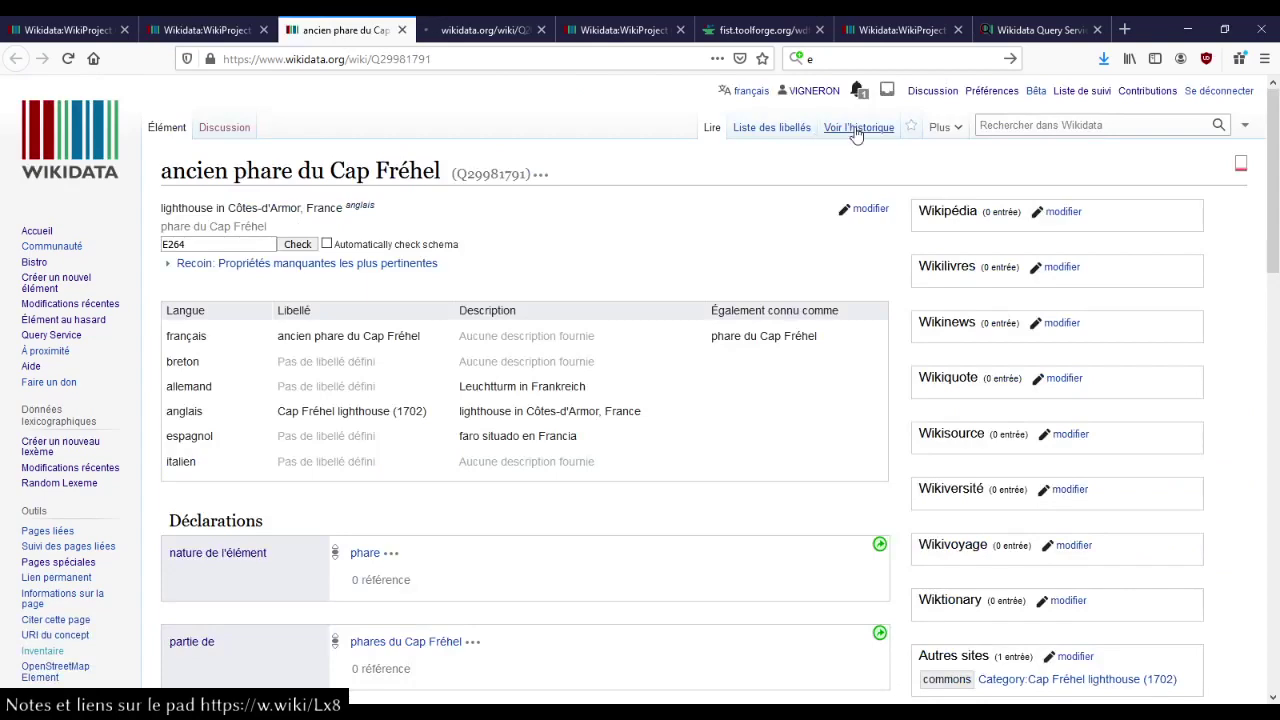
# Review the revision history of the ancien phare du Cap Fréhel item and glance at the other Cap Fréhel item.
pyautogui.click(855, 129)
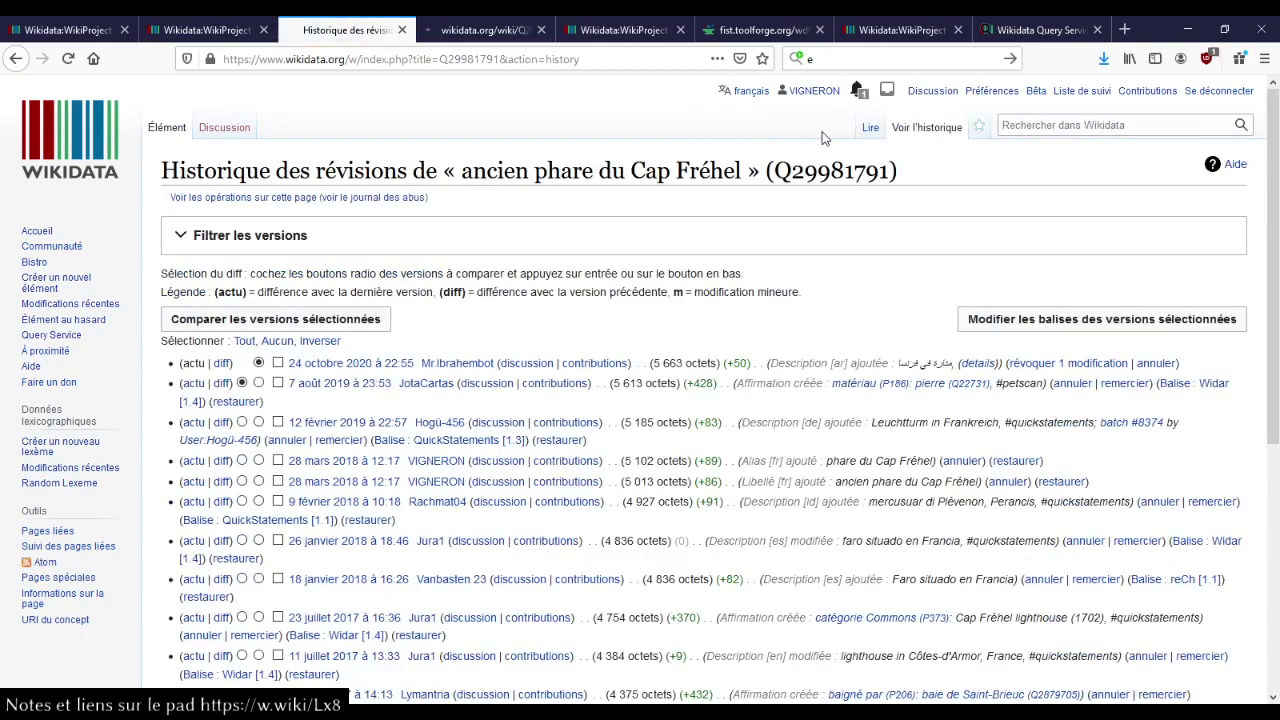
pyautogui.click(15, 57)
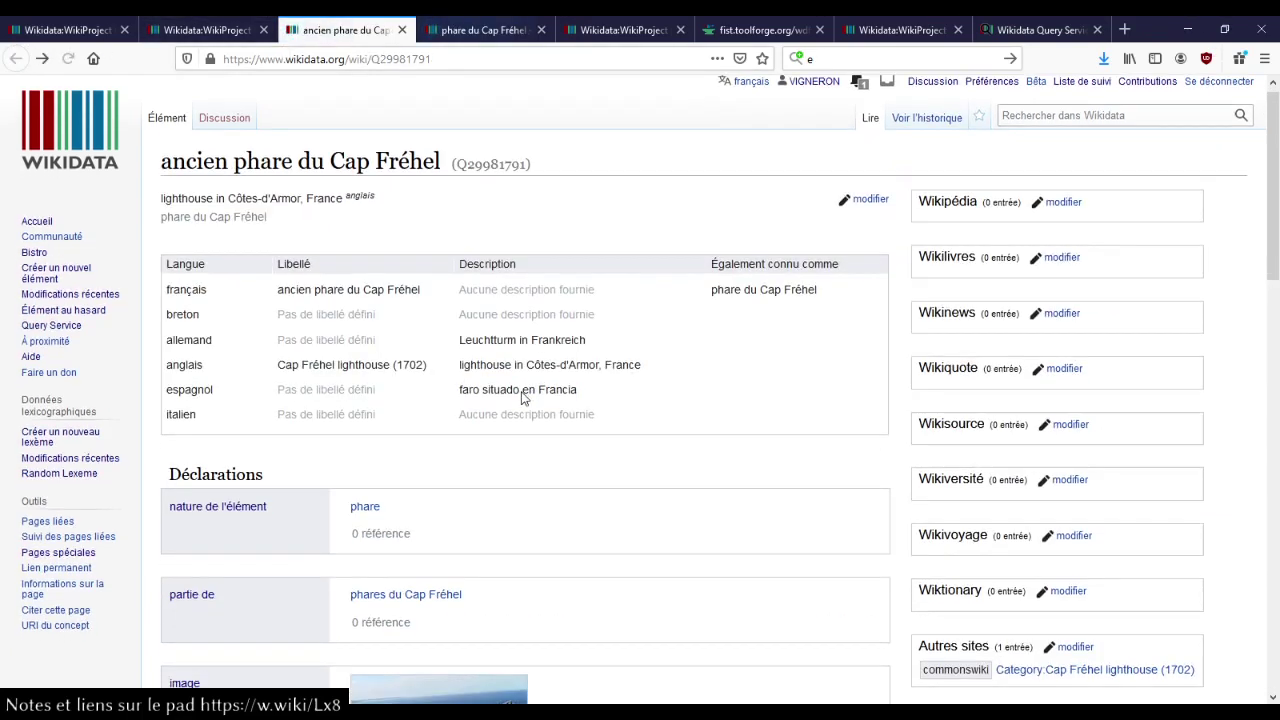
pyautogui.click(497, 29)
pyautogui.click(345, 29)
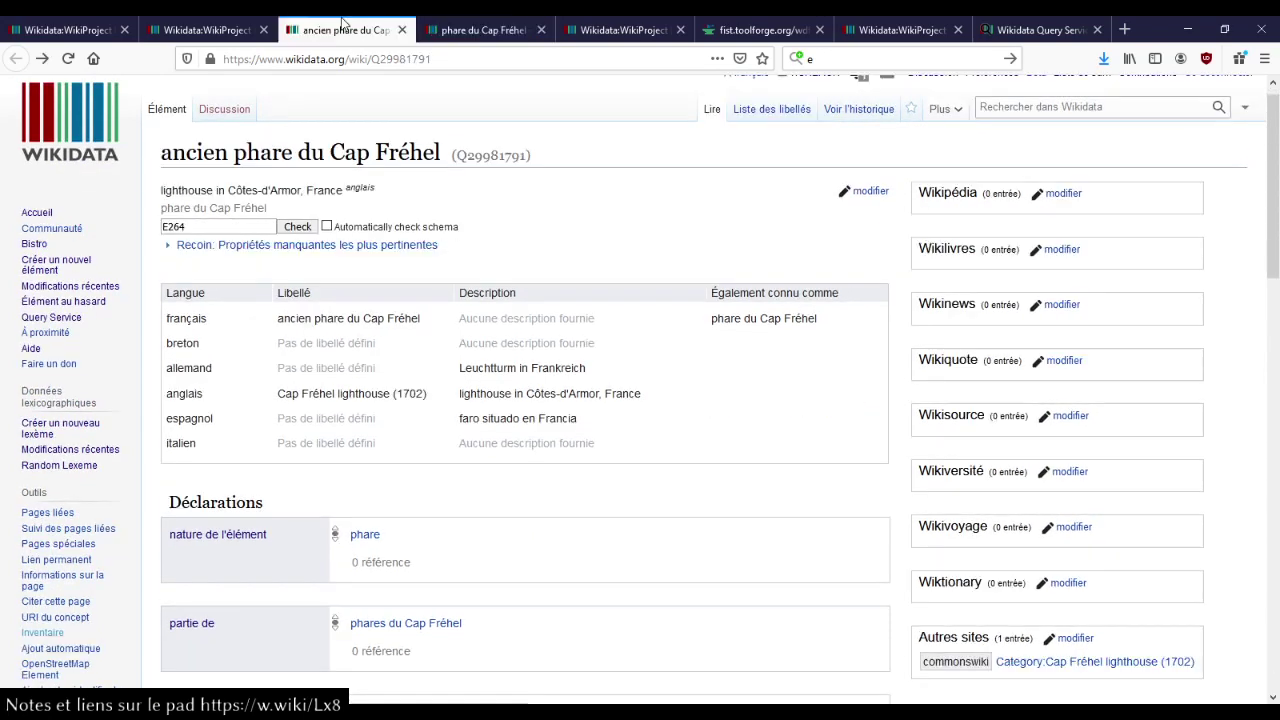
# Start a refresh of the automatically generated list in the identical-label report.
pyautogui.click(195, 28)
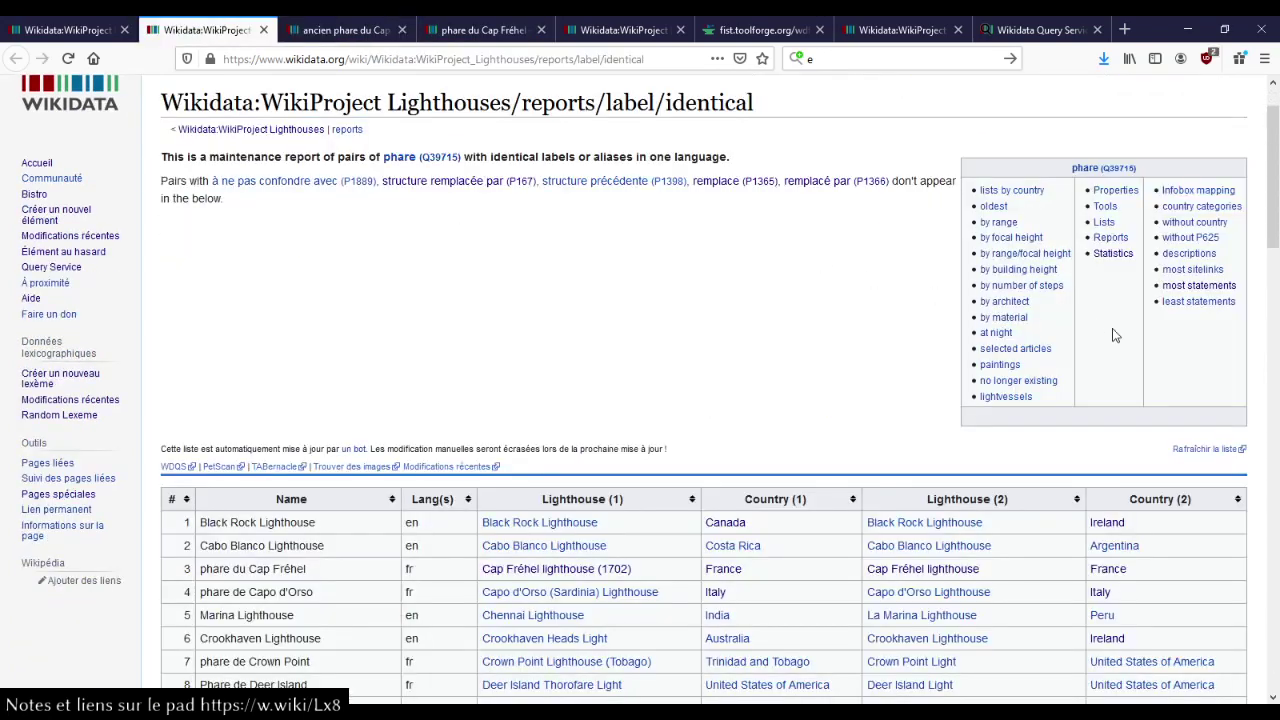
pyautogui.click(1214, 449)
# Examine the ancien phare du Cap Fréhel item's statements, including its image, location and coordinates.
pyautogui.click(343, 31)
pyautogui.scroll(-3, 440, 440)
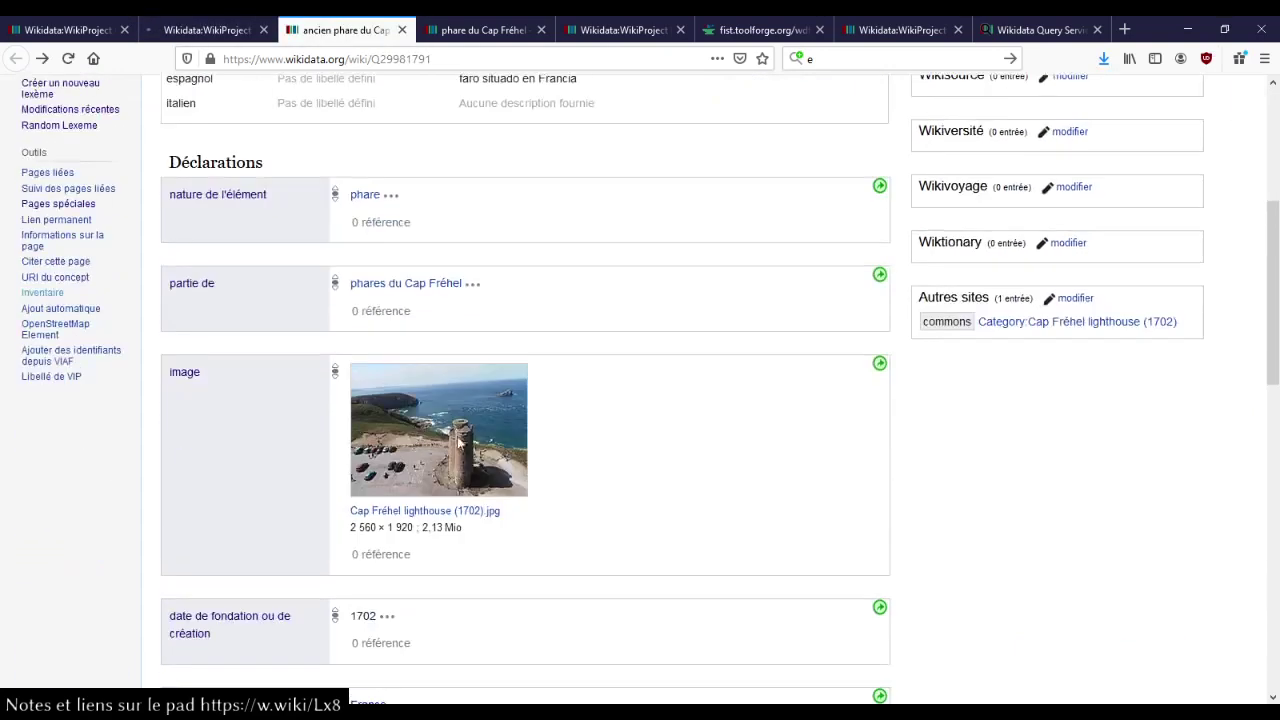
pyautogui.scroll(-1, 586, 451)
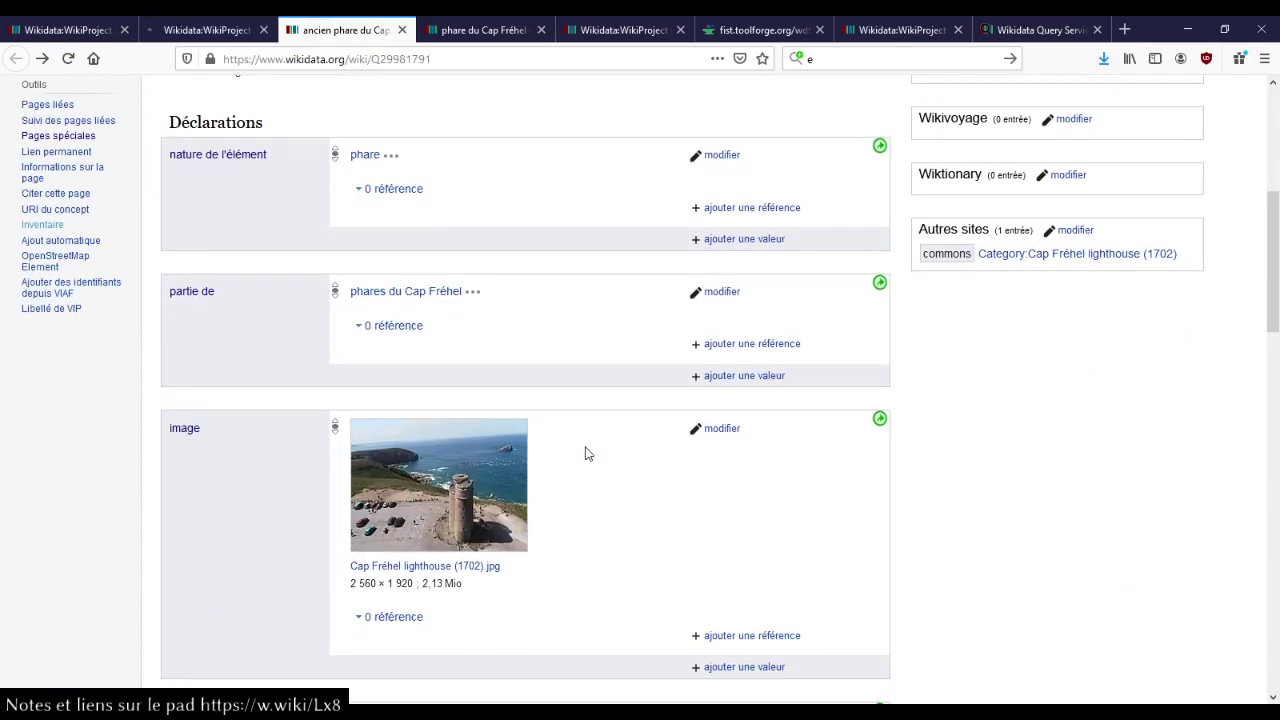
pyautogui.hotkey('ctrl', 'f')
pyautogui.scroll(6, 586, 453)
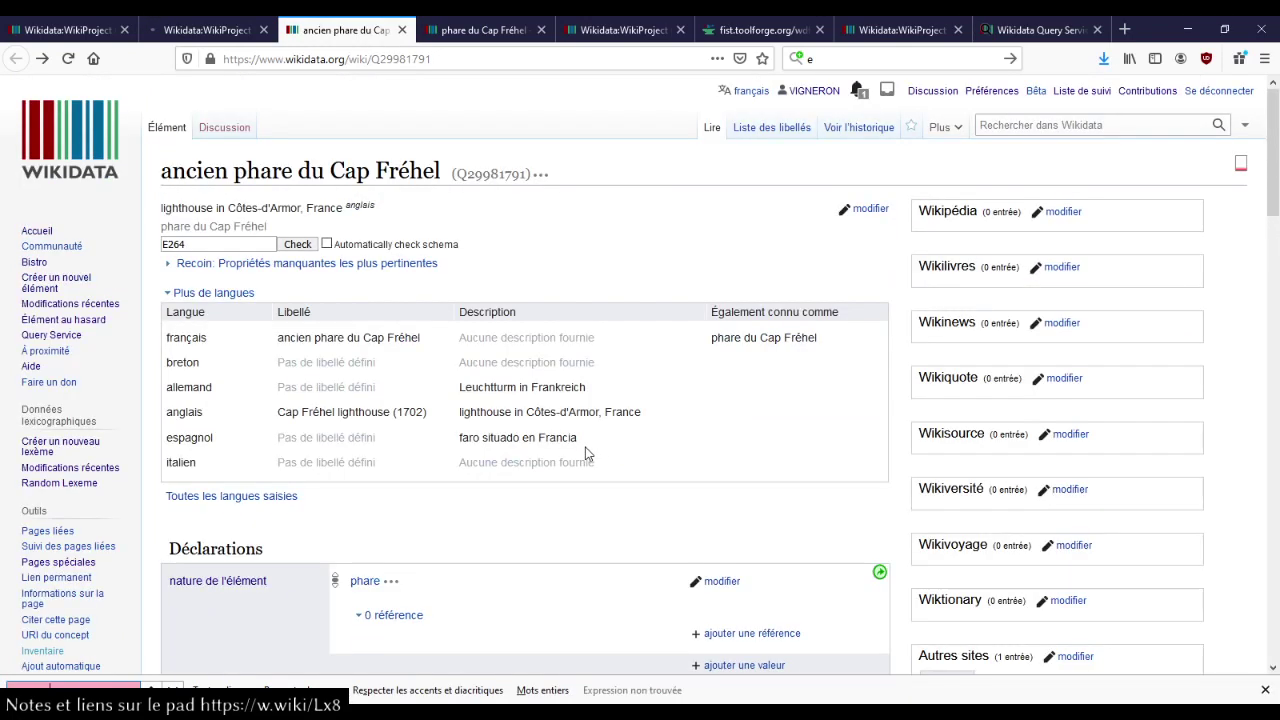
pyautogui.scroll(-10, 586, 453)
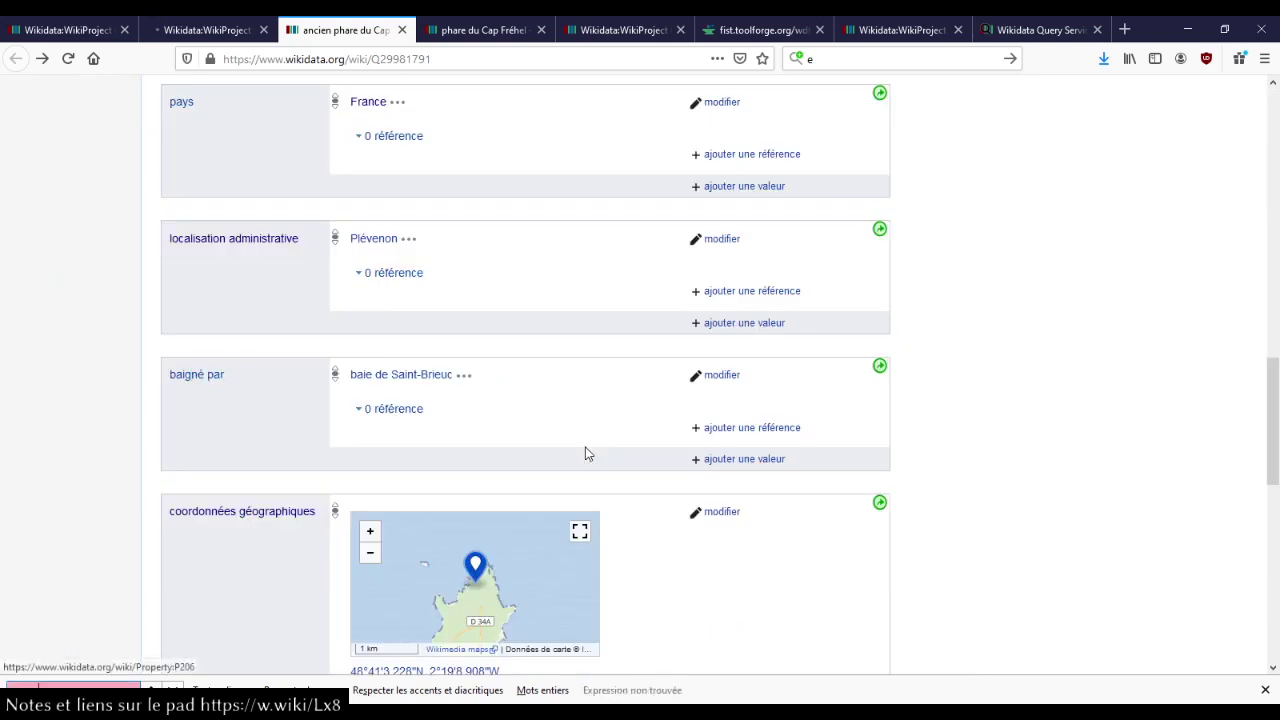
pyautogui.press('Escape')
pyautogui.hotkey('ctrl', 'f')
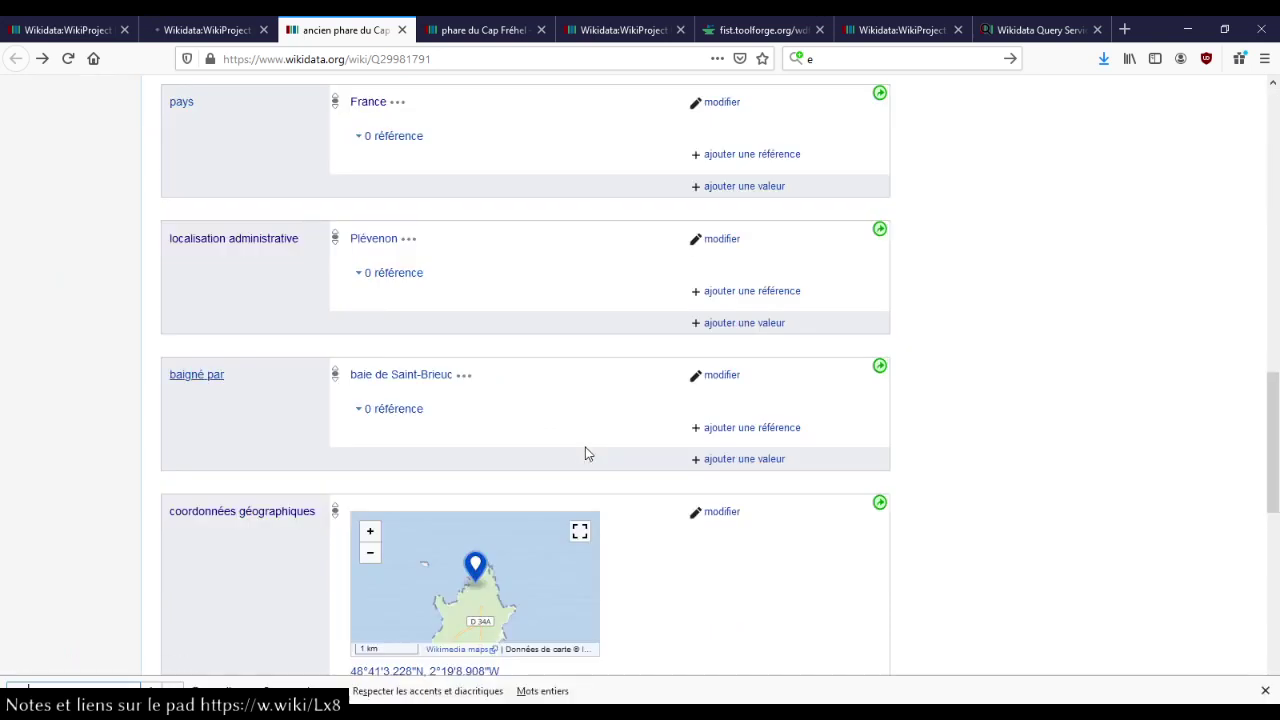
pyautogui.press('Escape')
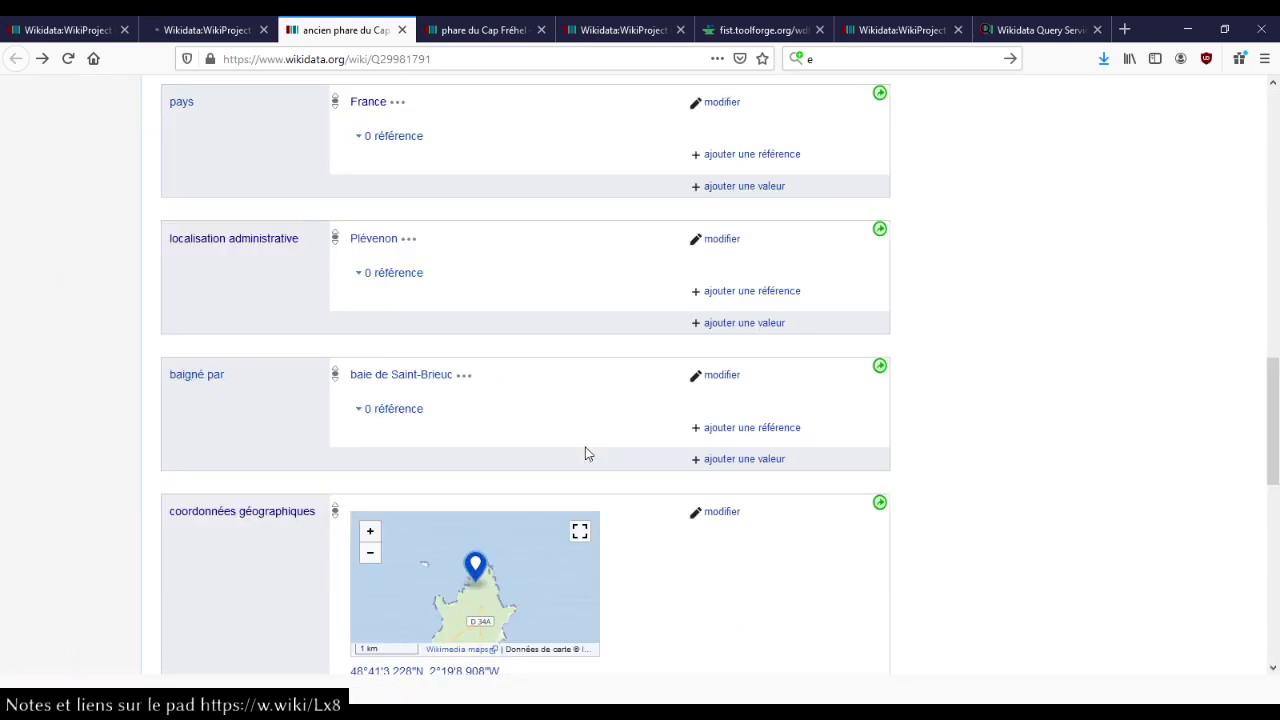
pyautogui.press('Home')
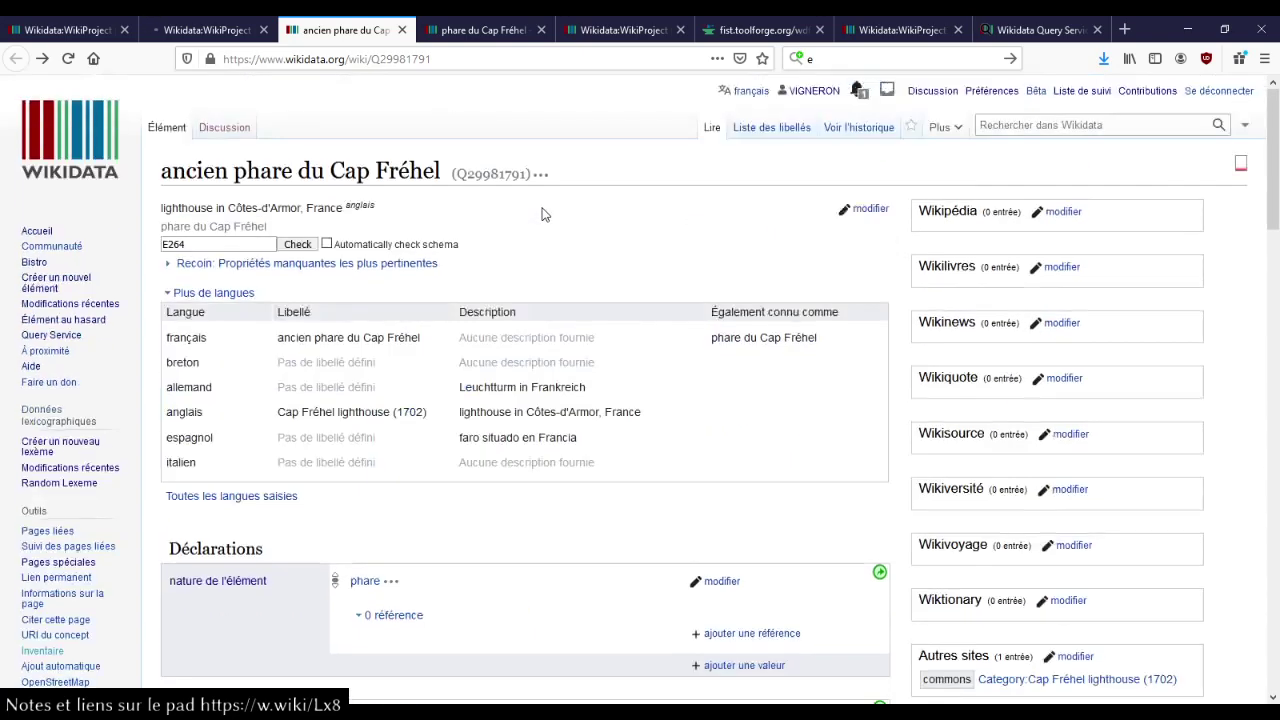
pyautogui.scroll(-10, 542, 214)
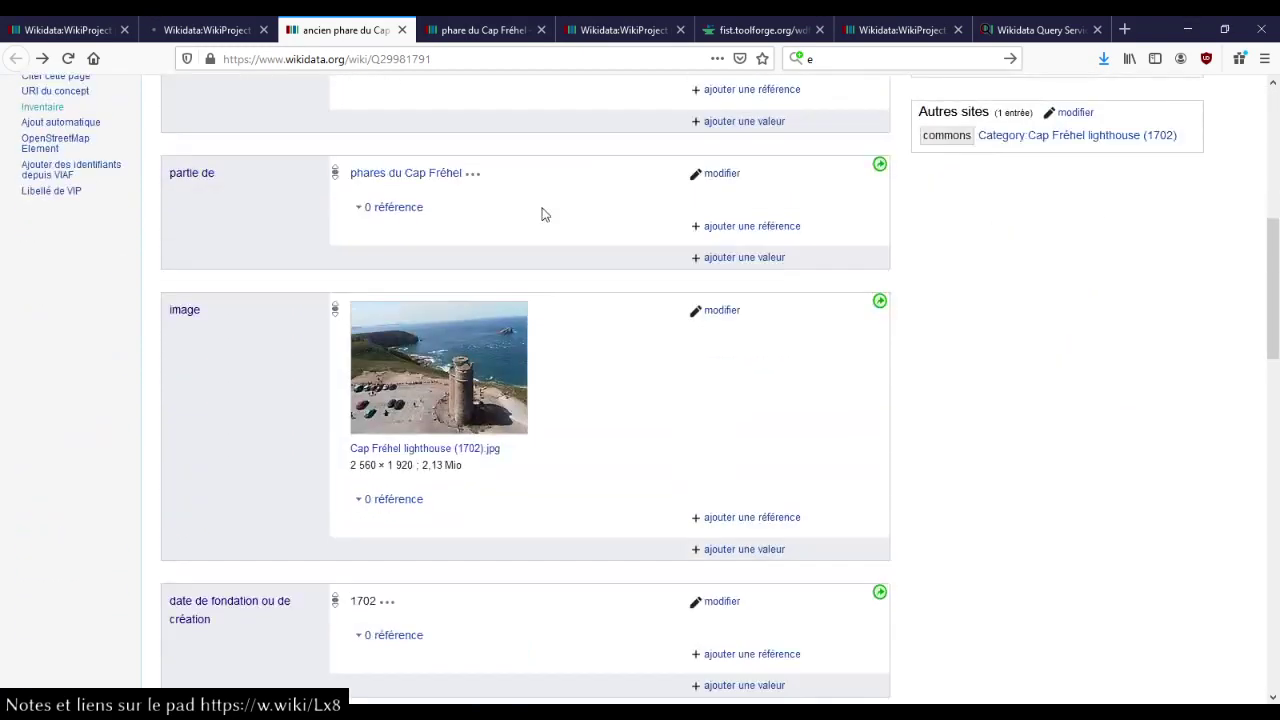
# Compare the labels, statements and image of the phare du Cap Fréhel item with those of the ancien phare item.
pyautogui.click(485, 30)
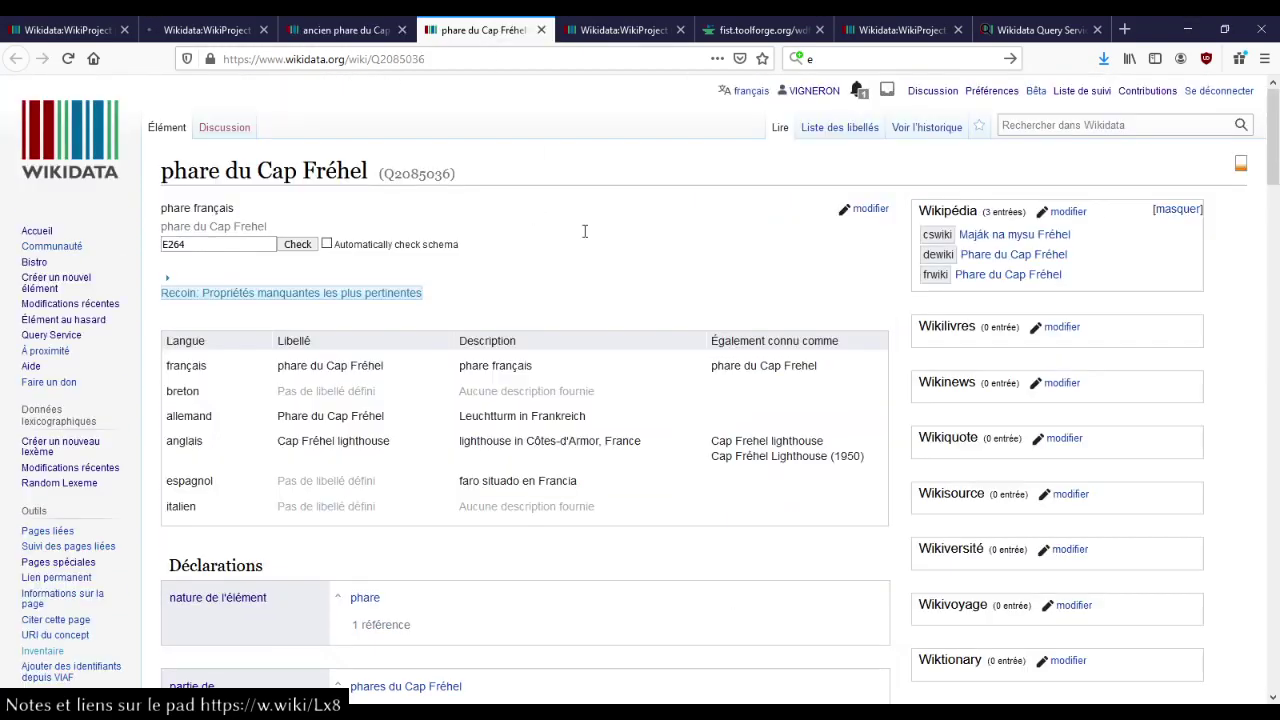
pyautogui.scroll(-5, 617, 285)
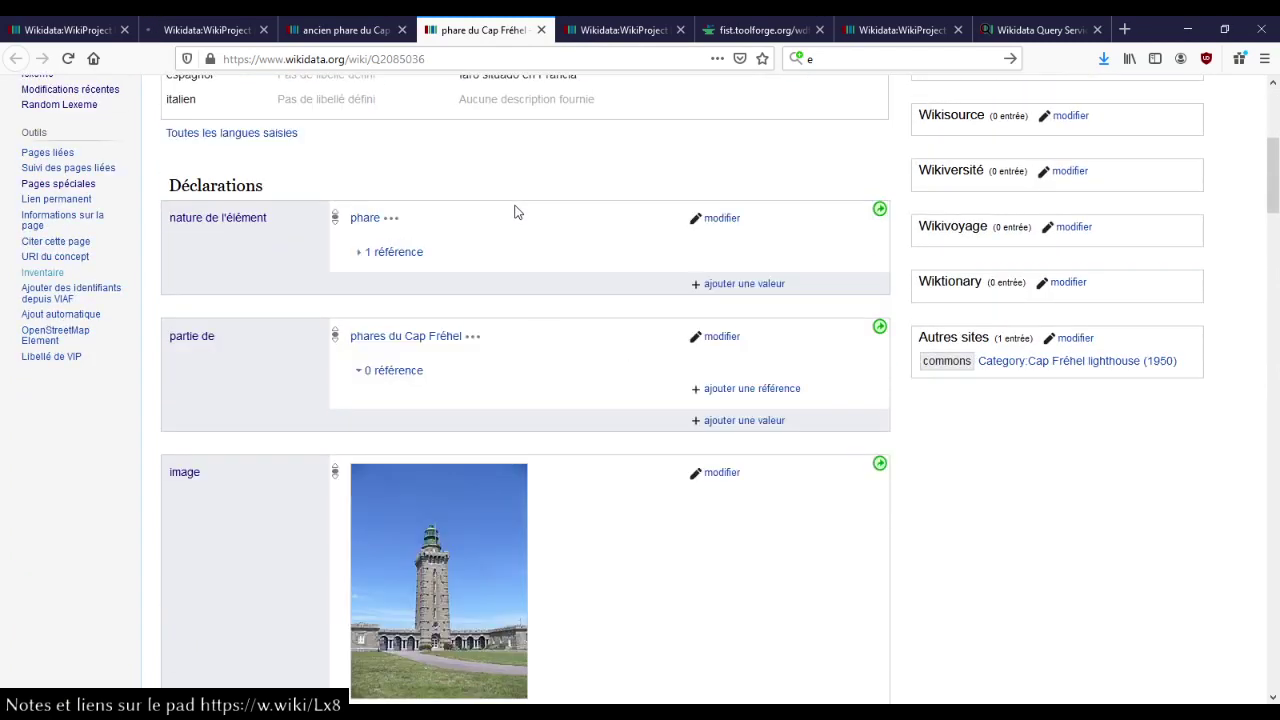
pyautogui.click(362, 31)
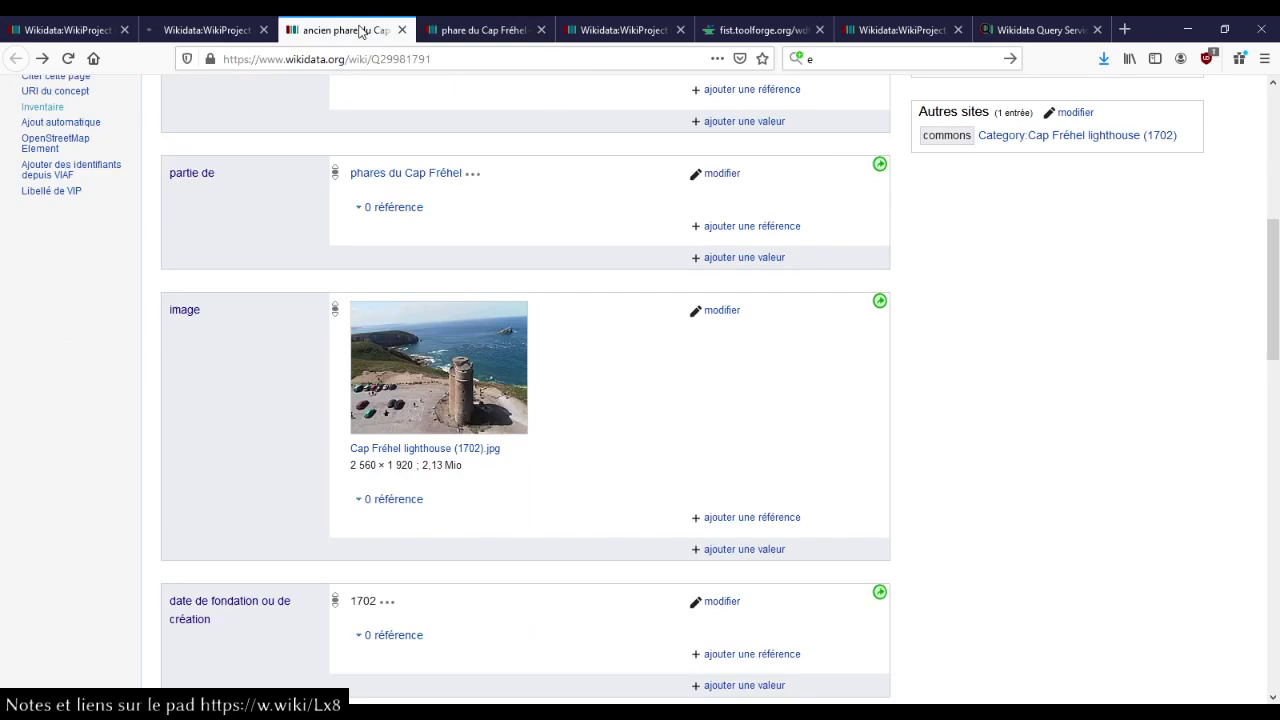
# Copy the item ID Q2085036 from the address of the phare du Cap Fréhel item.
pyautogui.scroll(-10, 586, 206)
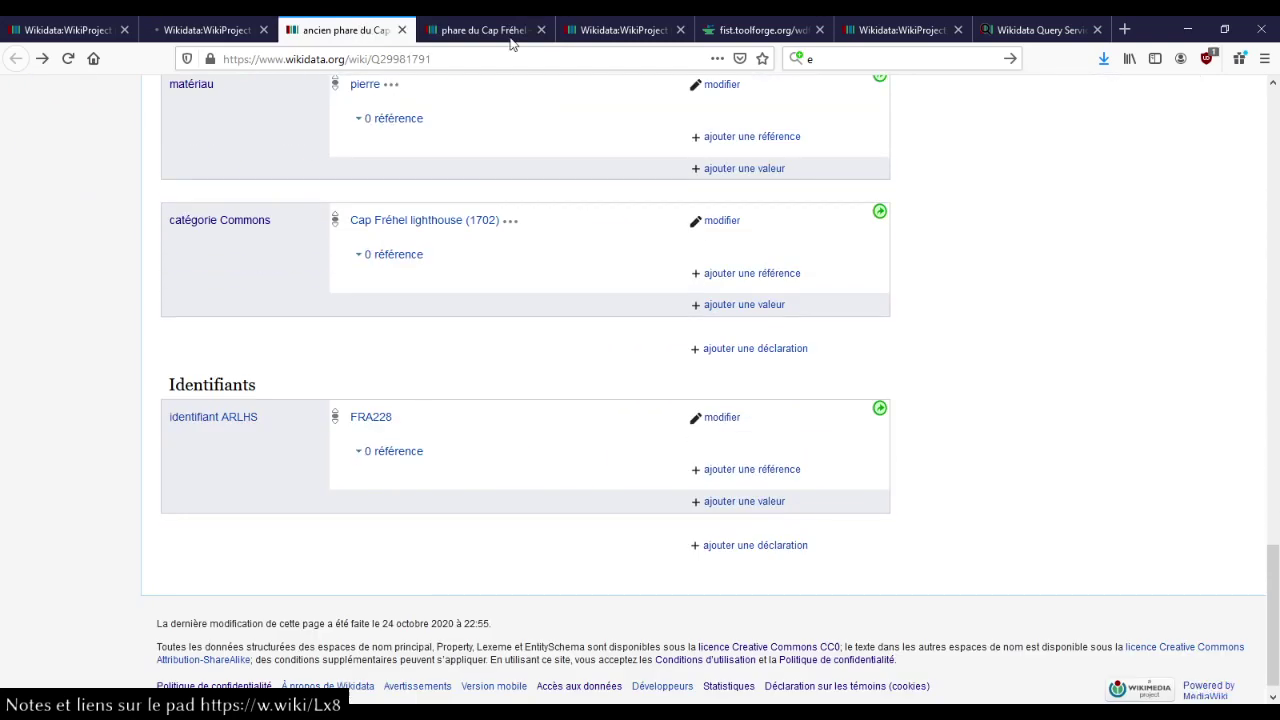
pyautogui.click(508, 36)
pyautogui.doubleClick(456, 59)
pyautogui.hotkey('ctrl', 'c')
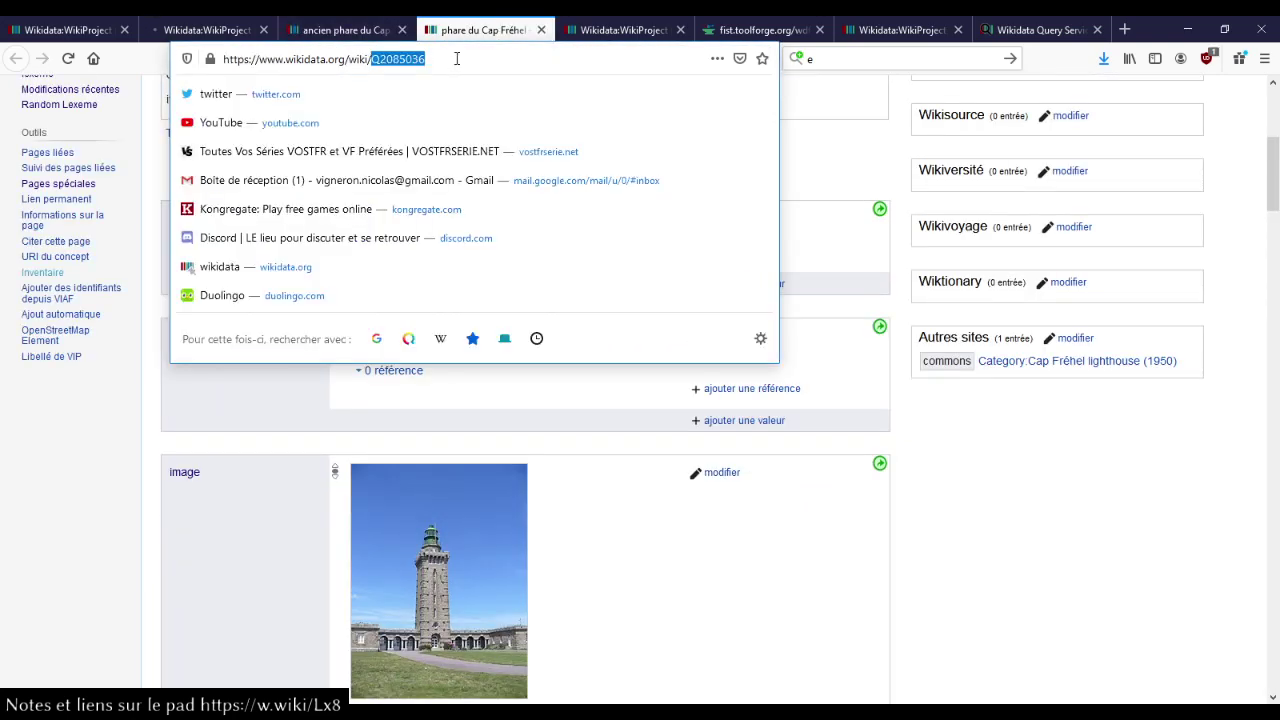
# Add the statement "à ne pas confondre avec" phare du Cap Fréhel (Q2085036) to the ancien phare du Cap Fréhel item and publish it.
pyautogui.hotkey('ctrl', 'pageup')
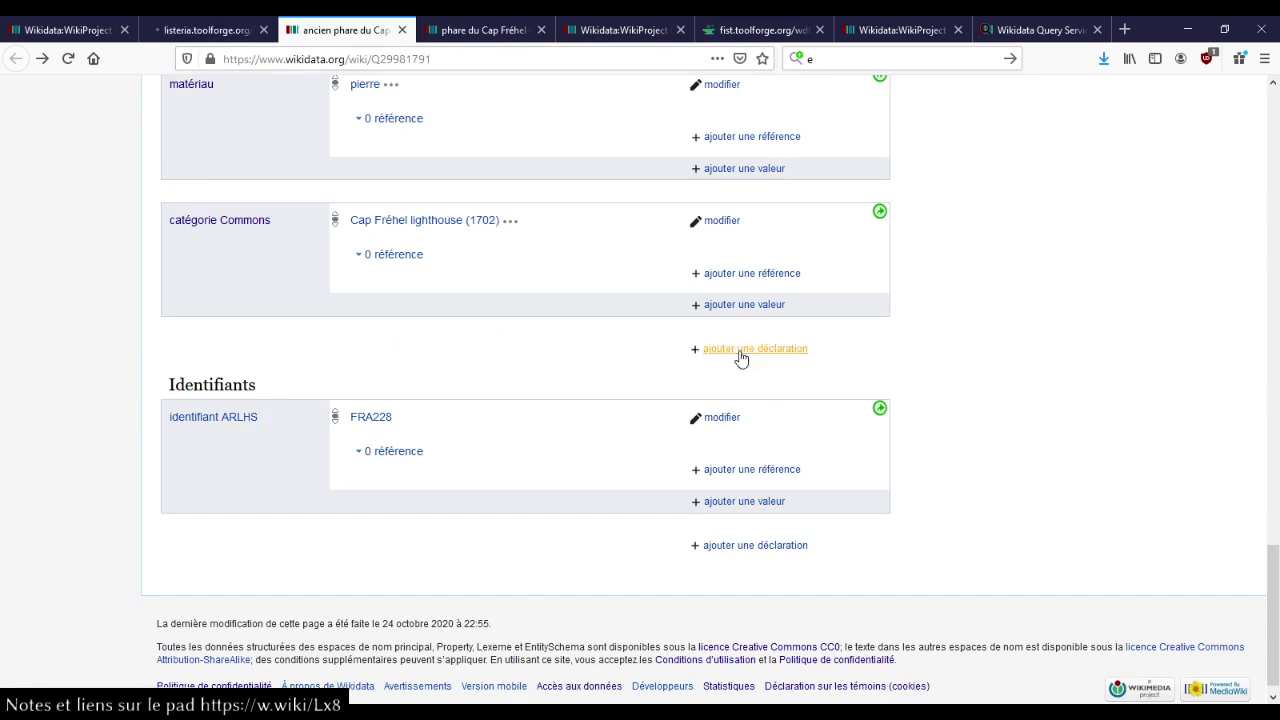
pyautogui.click(740, 352)
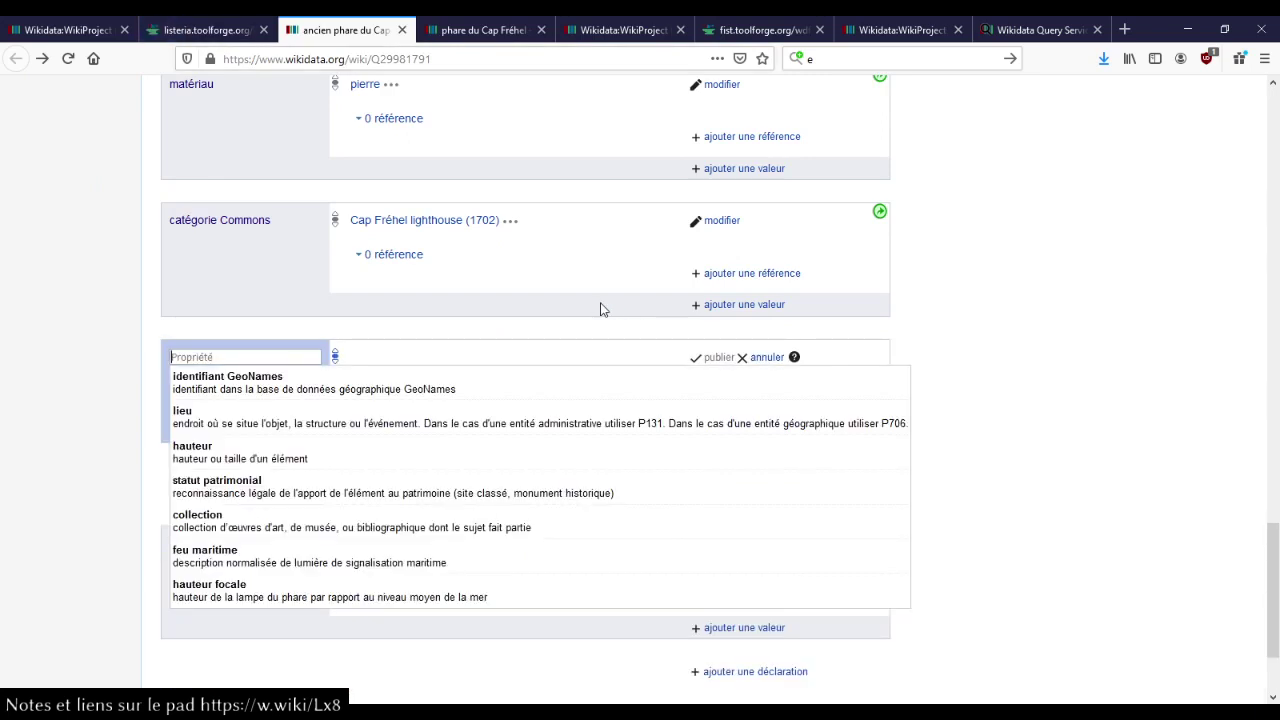
pyautogui.write('ne pas confon')
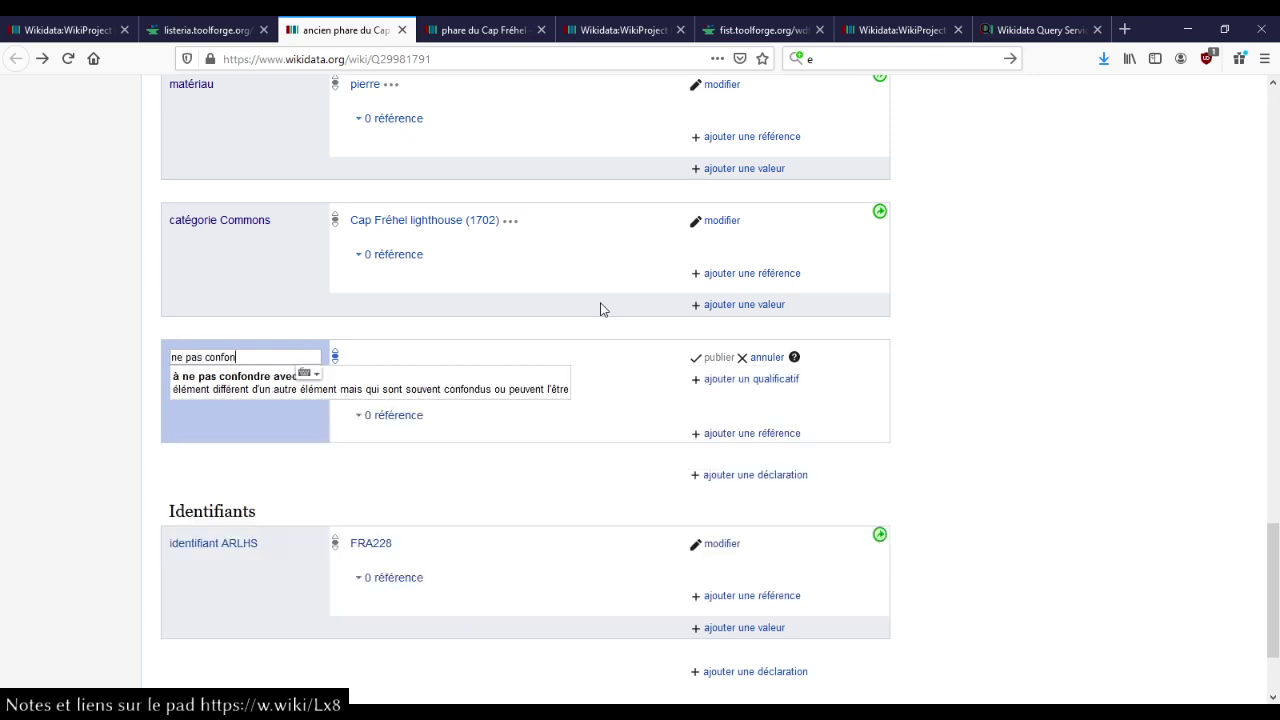
pyautogui.click(470, 380)
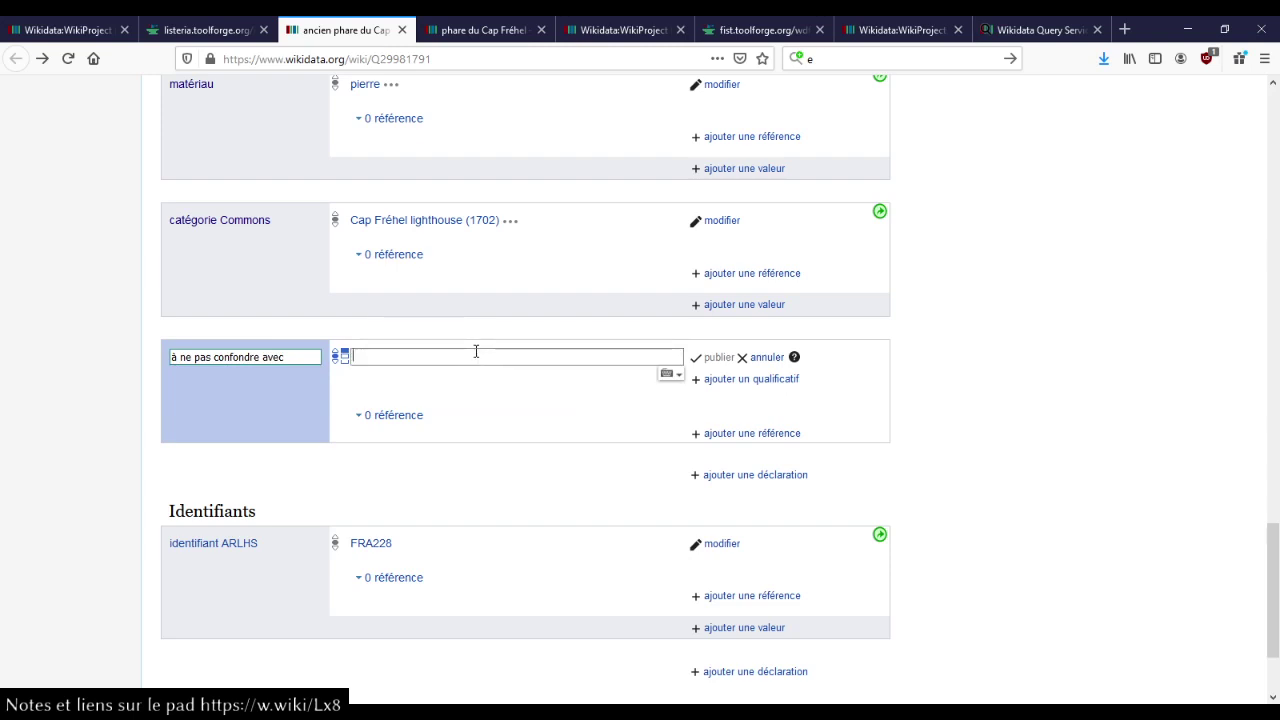
pyautogui.hotkey('ctrl', 'v')
pyautogui.press('Return')
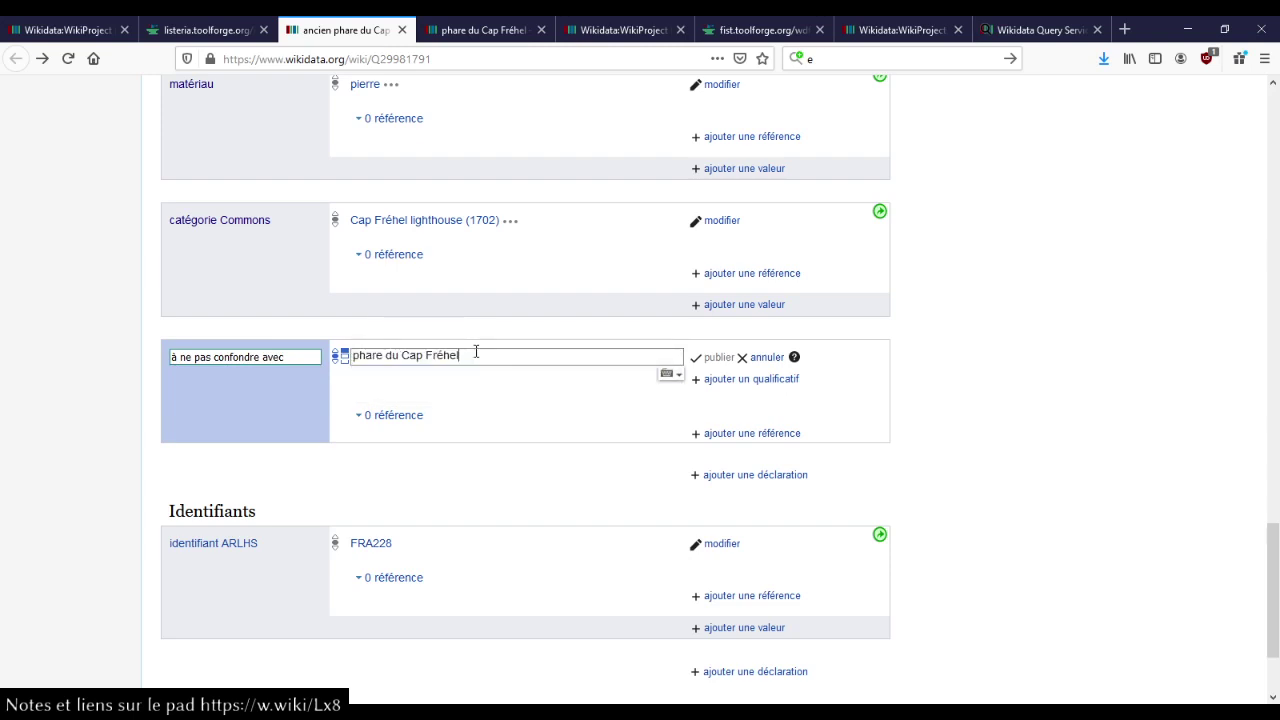
pyautogui.press('Return')
# Add the reciprocal statement "à ne pas confondre avec" ancien phare du Cap Fréhel (Q29981791) to the phare du Cap Fréhel item and publish it.
pyautogui.click(483, 30)
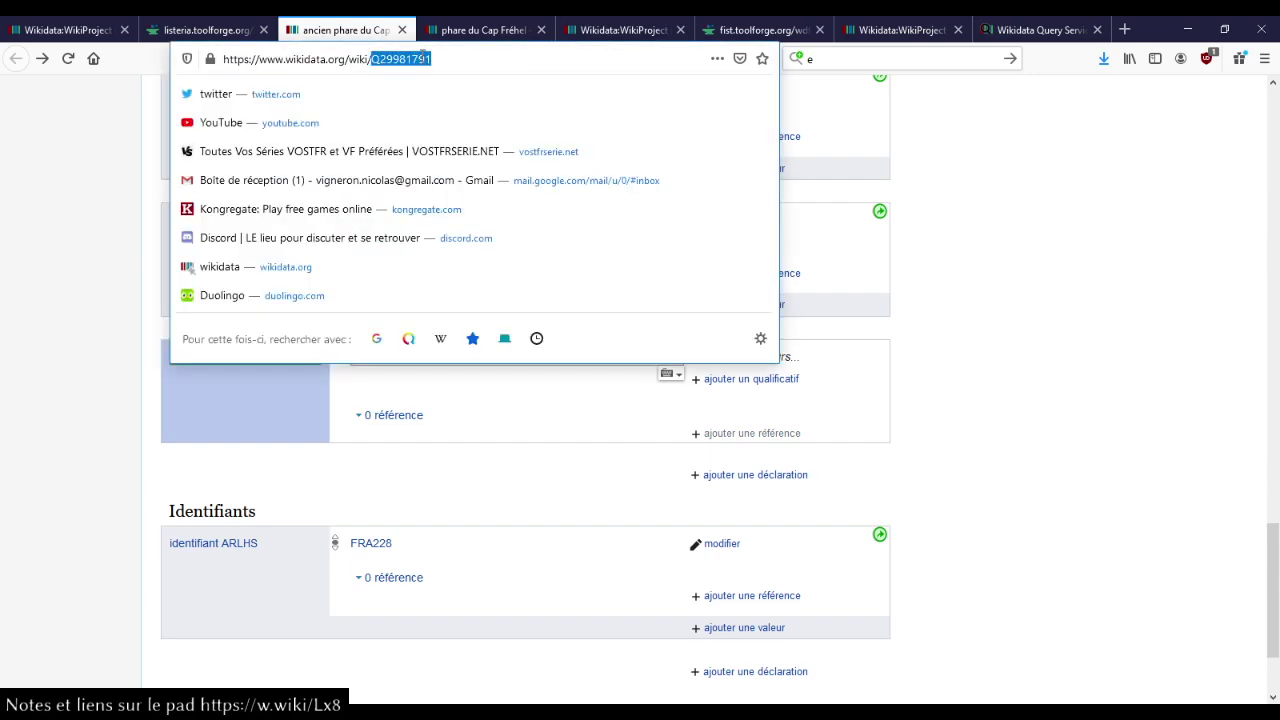
pyautogui.click(423, 57)
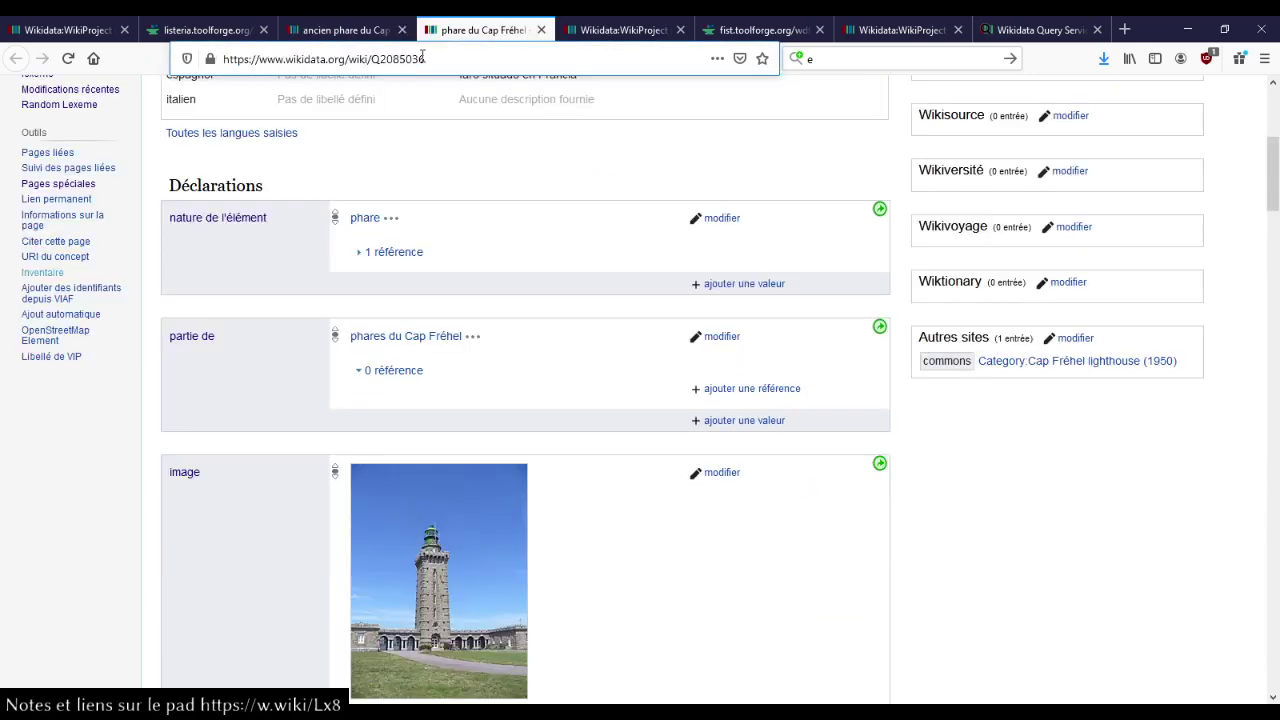
pyautogui.click(547, 237)
pyautogui.press('End')
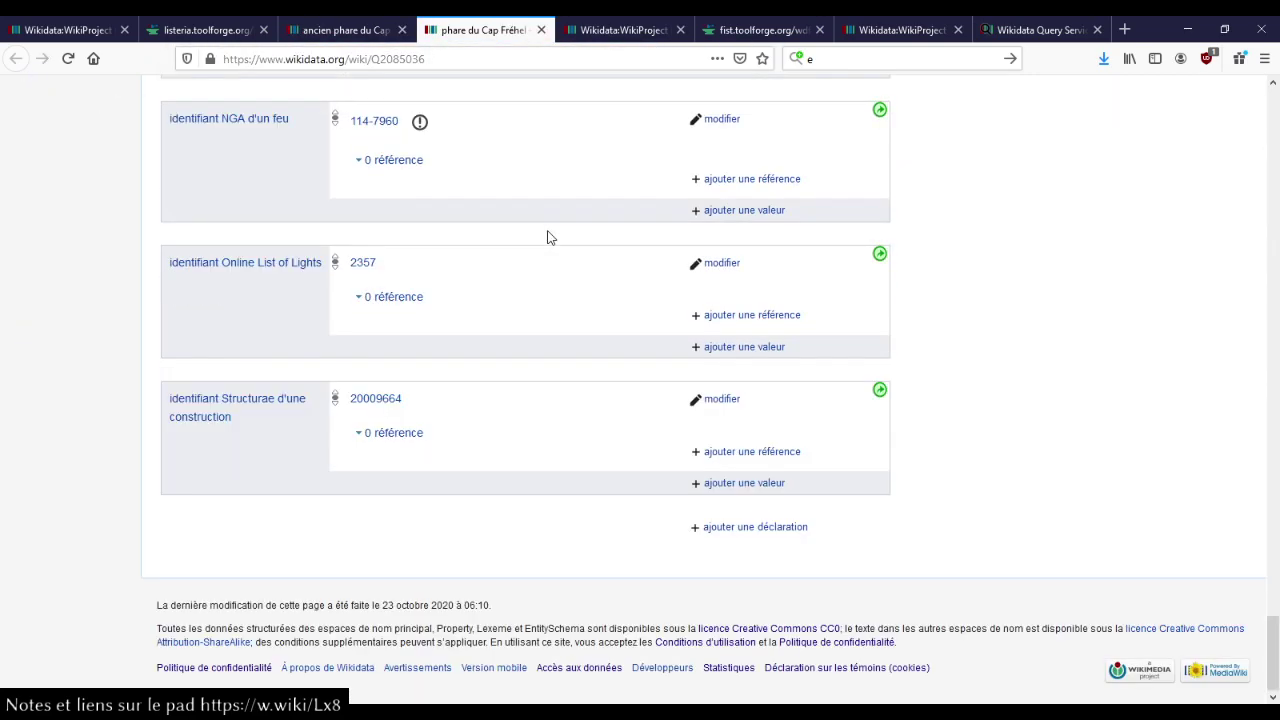
pyautogui.click(725, 529)
pyautogui.write('ne pas co')
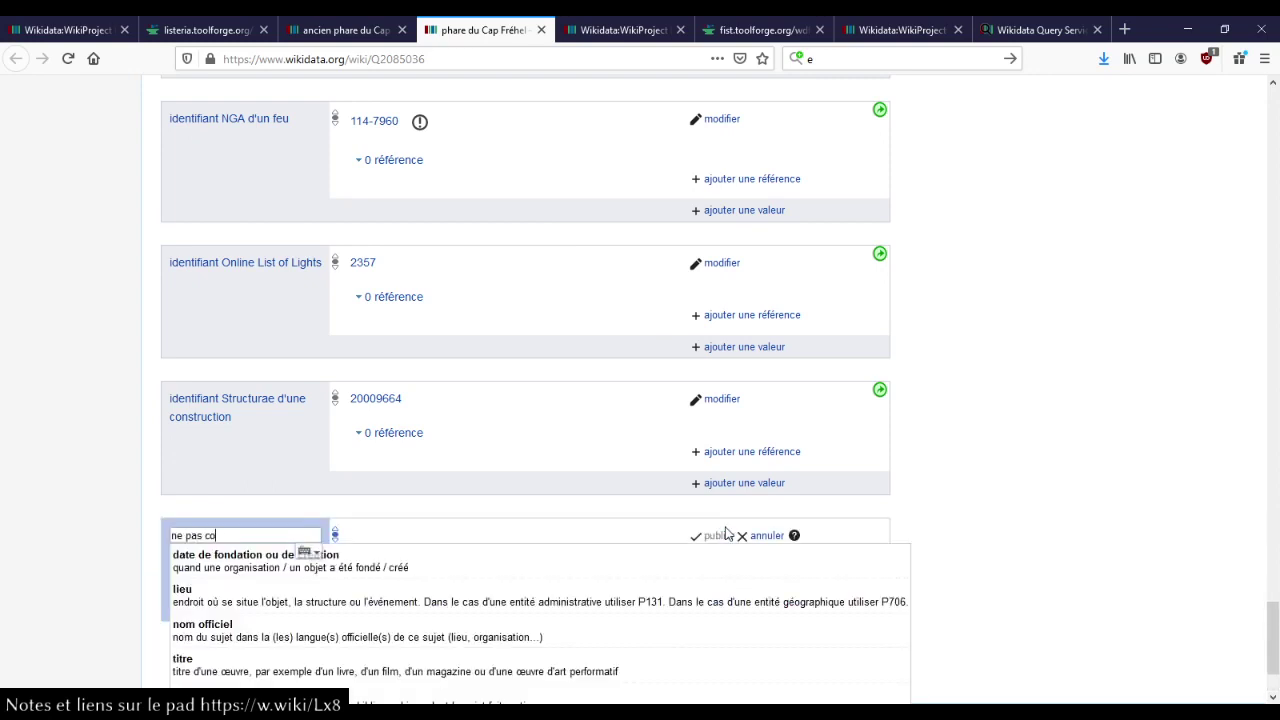
pyautogui.write('nfondre')
pyautogui.click(200, 558)
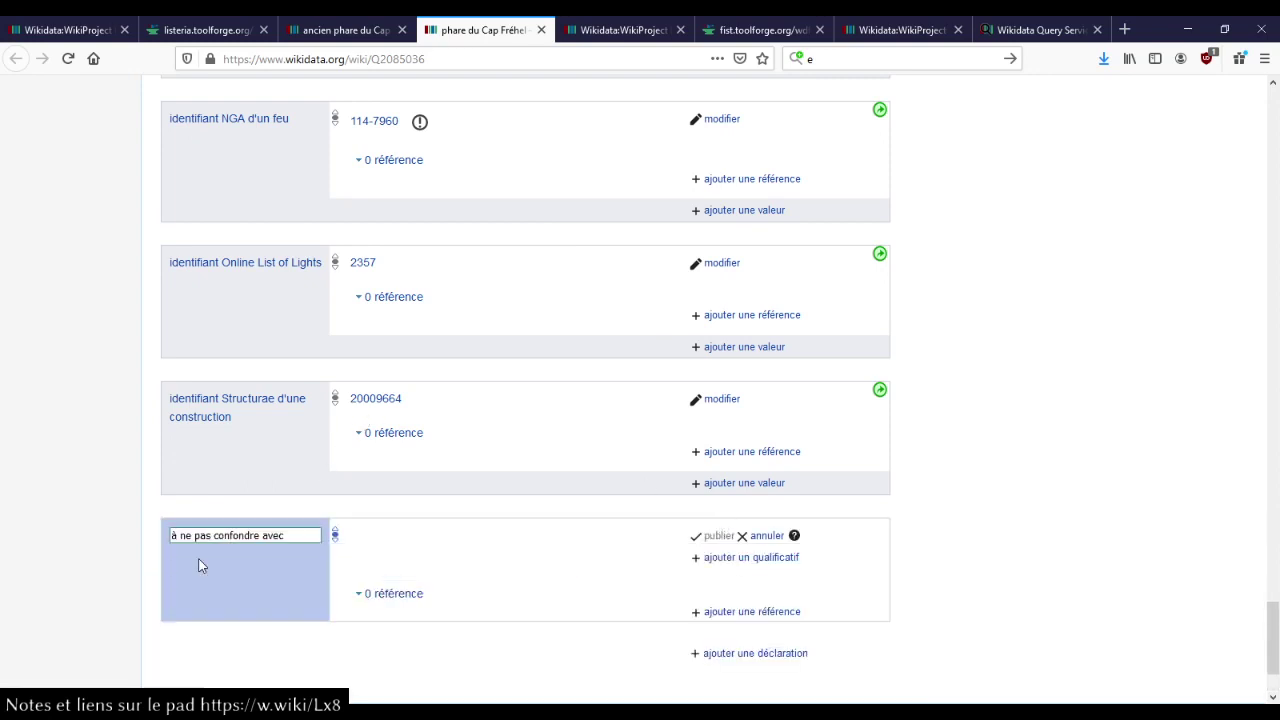
pyautogui.write('Q29981791')
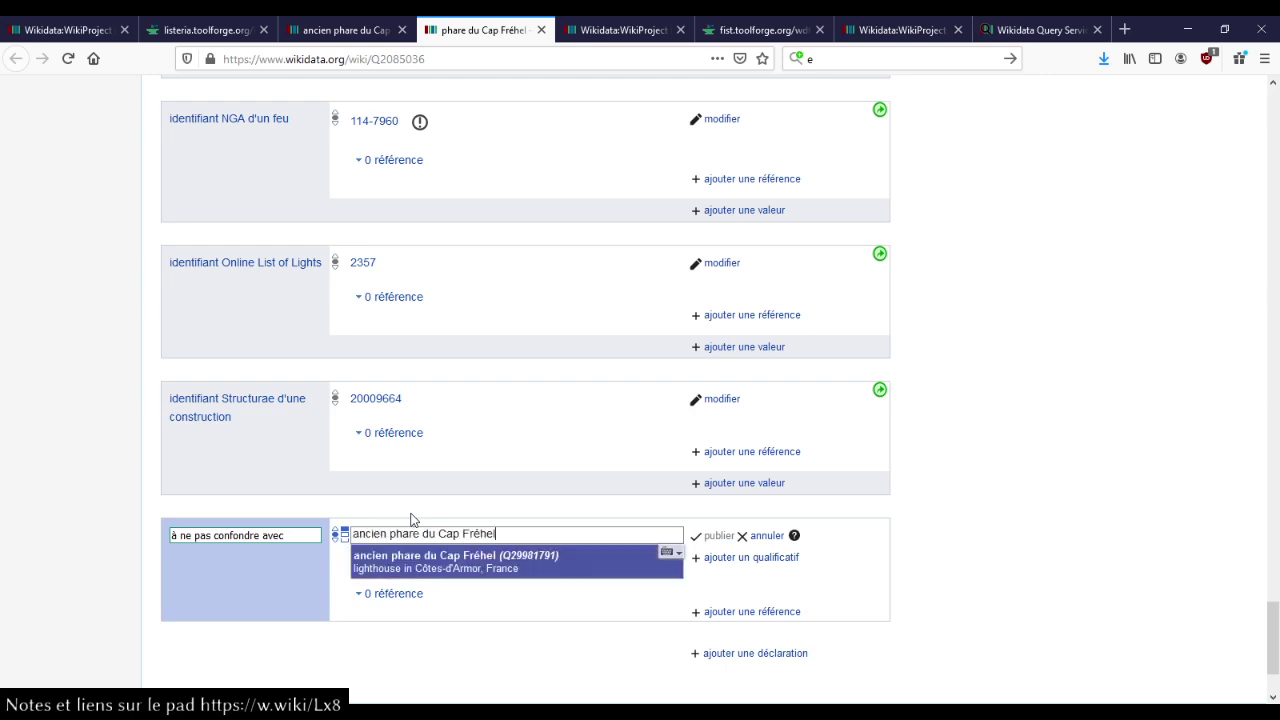
pyautogui.press('Return')
pyautogui.press('Return')
# Check the flag beside the "à ne pas confondre avec" statement on the ancien phare du Cap Fréhel item.
pyautogui.hotkey('ctrl', 'pageup')
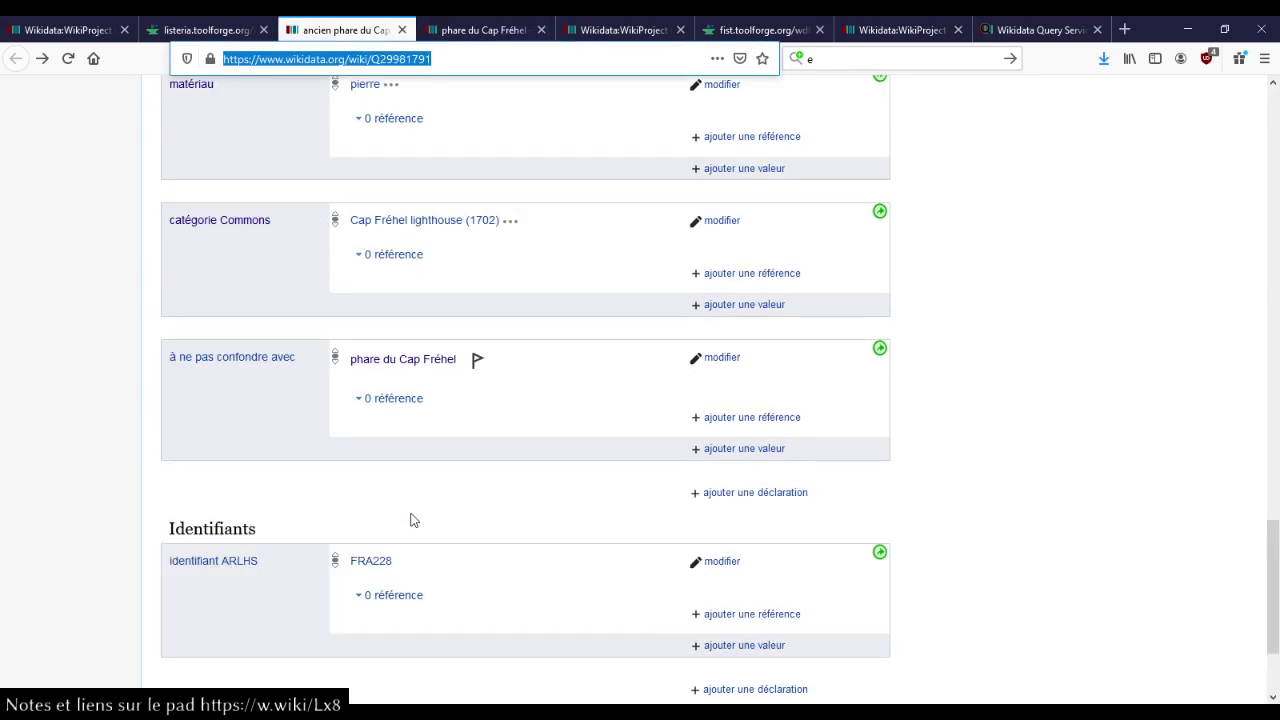
pyautogui.click(478, 358)
pyautogui.click(508, 556)
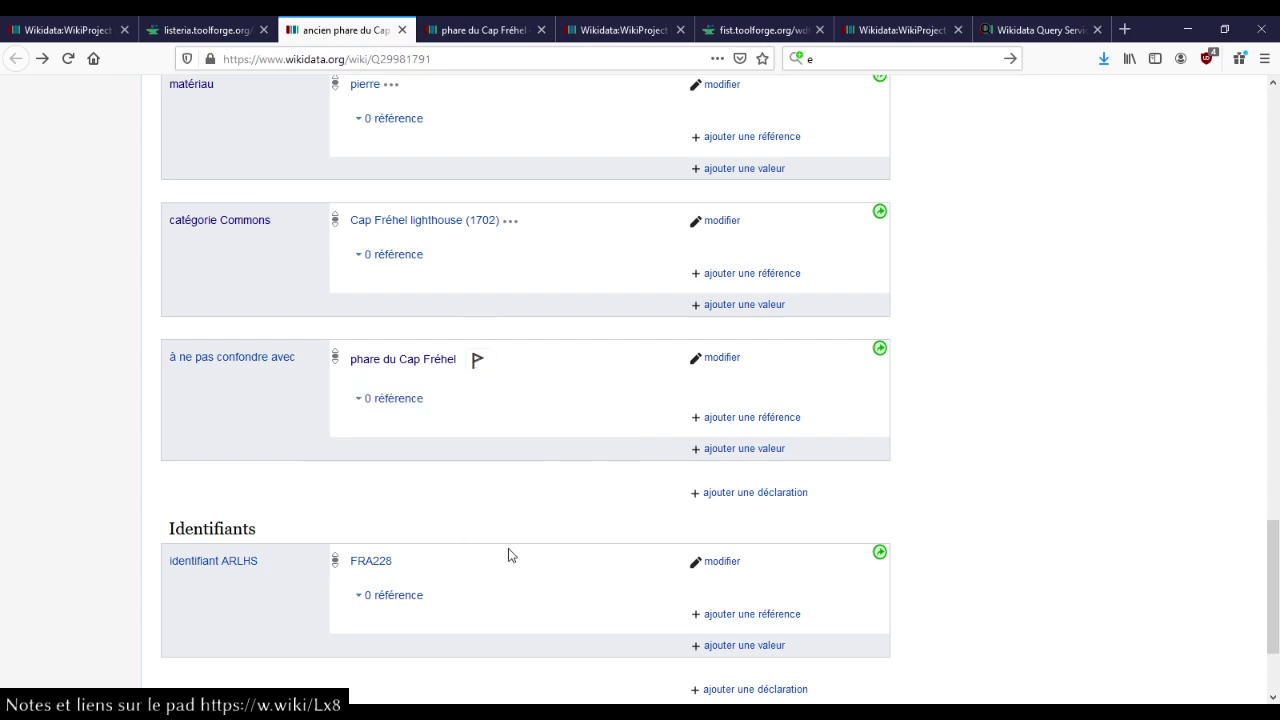
# Close the two Cap Fréhel items and return from the Listeria update page to the identical-label report.
pyautogui.hotkey('ctrl', 'pagedown')
pyautogui.hotkey('ctrl', 'w')
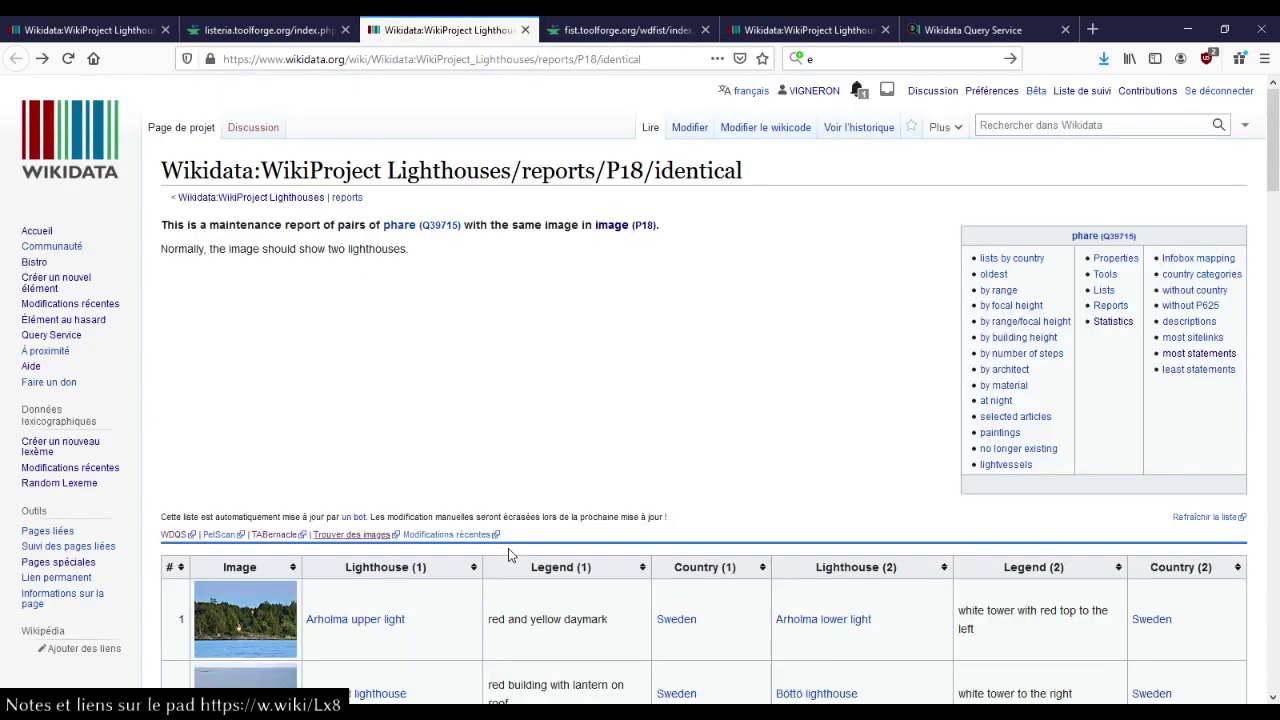
pyautogui.hotkey('ctrl', 'pageup')
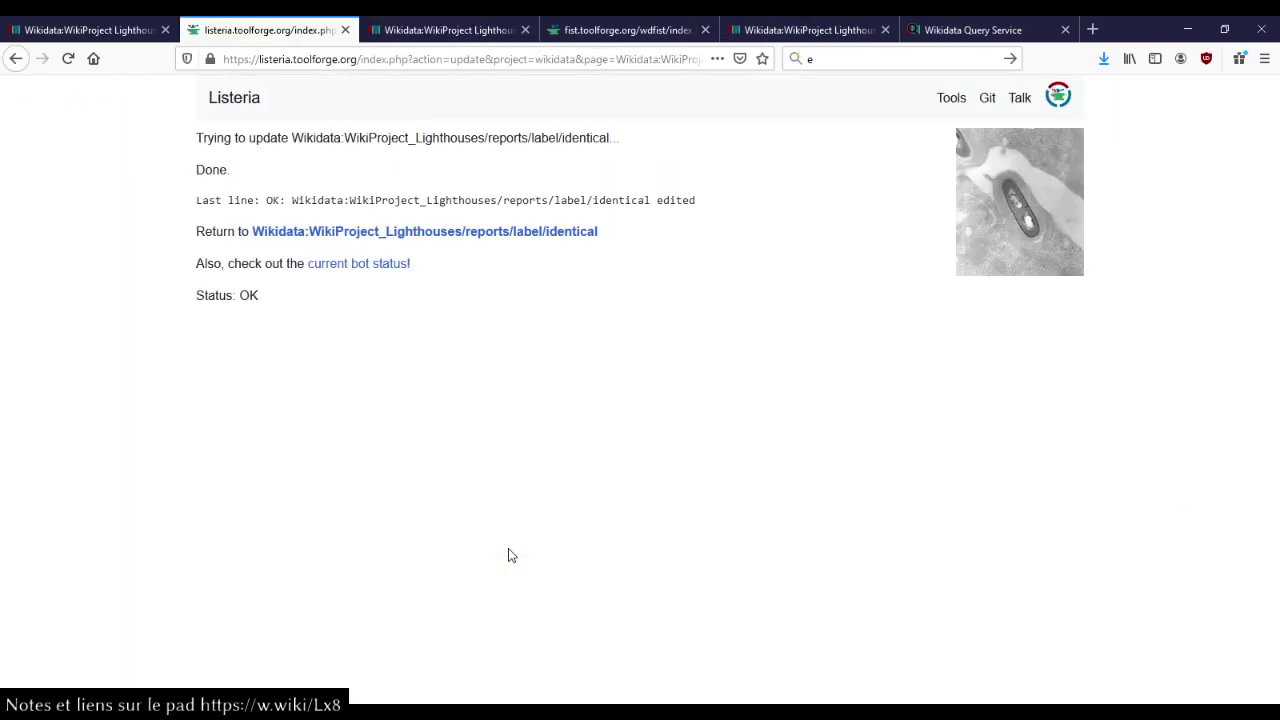
pyautogui.click(489, 240)
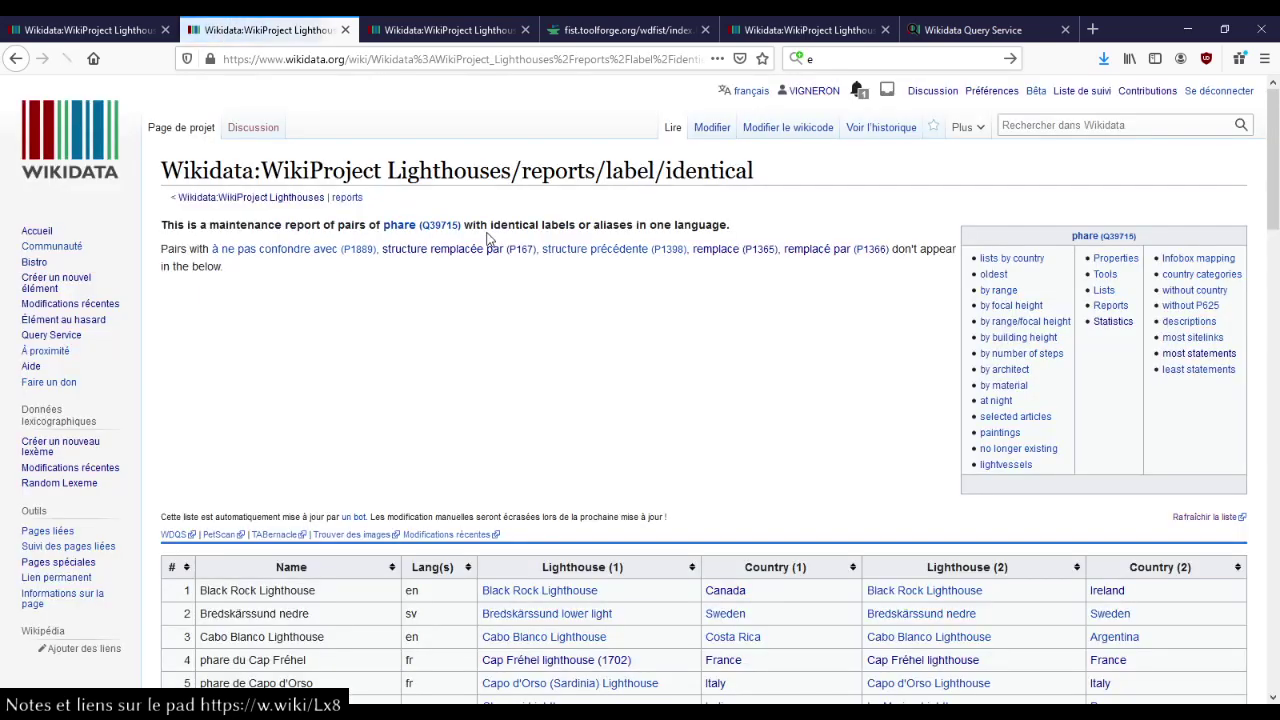
# Open the identical-label report's query in the Wikidata Query Service, review its filters and run it.
pyautogui.scroll(-1, 437, 331)
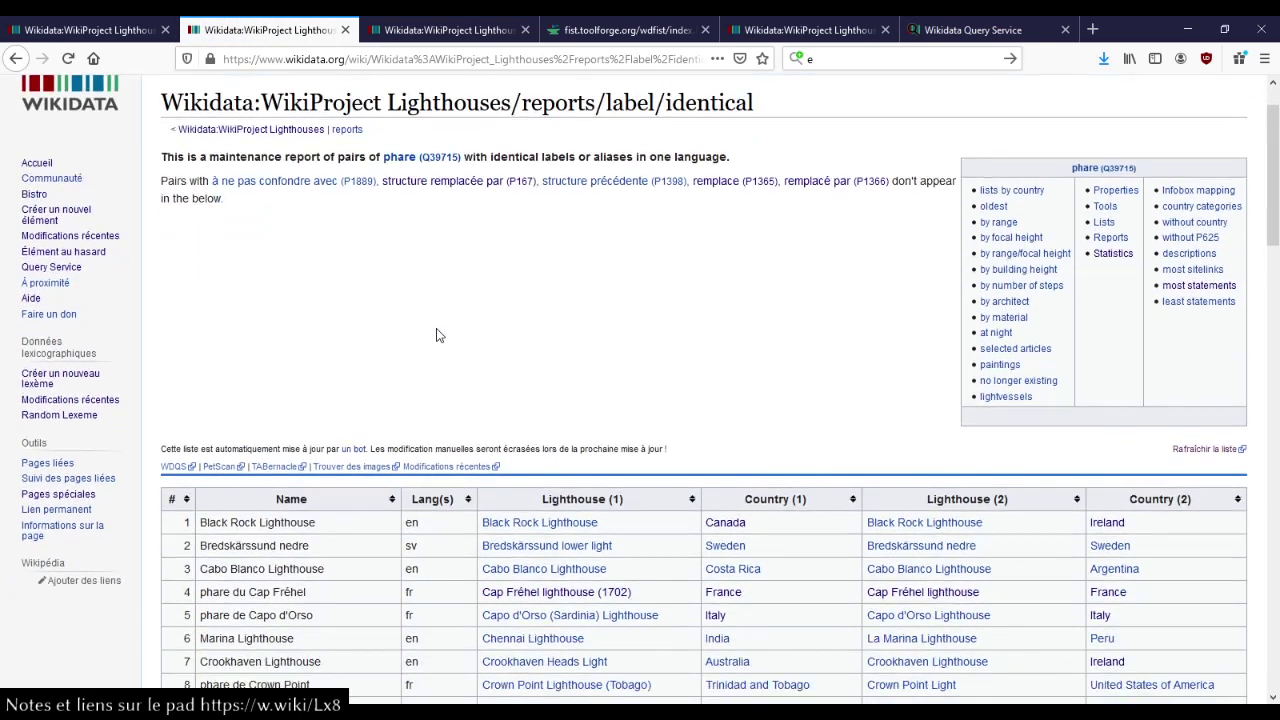
pyautogui.middleClick(174, 467)
pyautogui.click(390, 31)
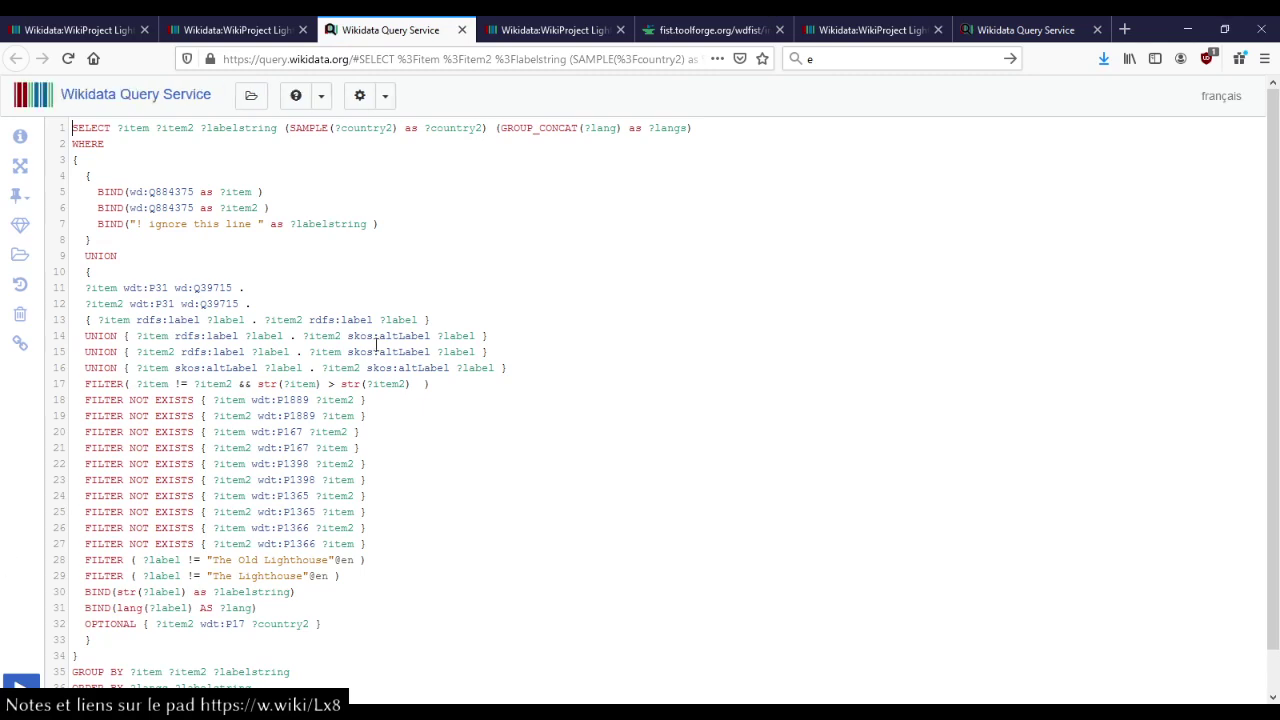
pyautogui.scroll(-1, 378, 432)
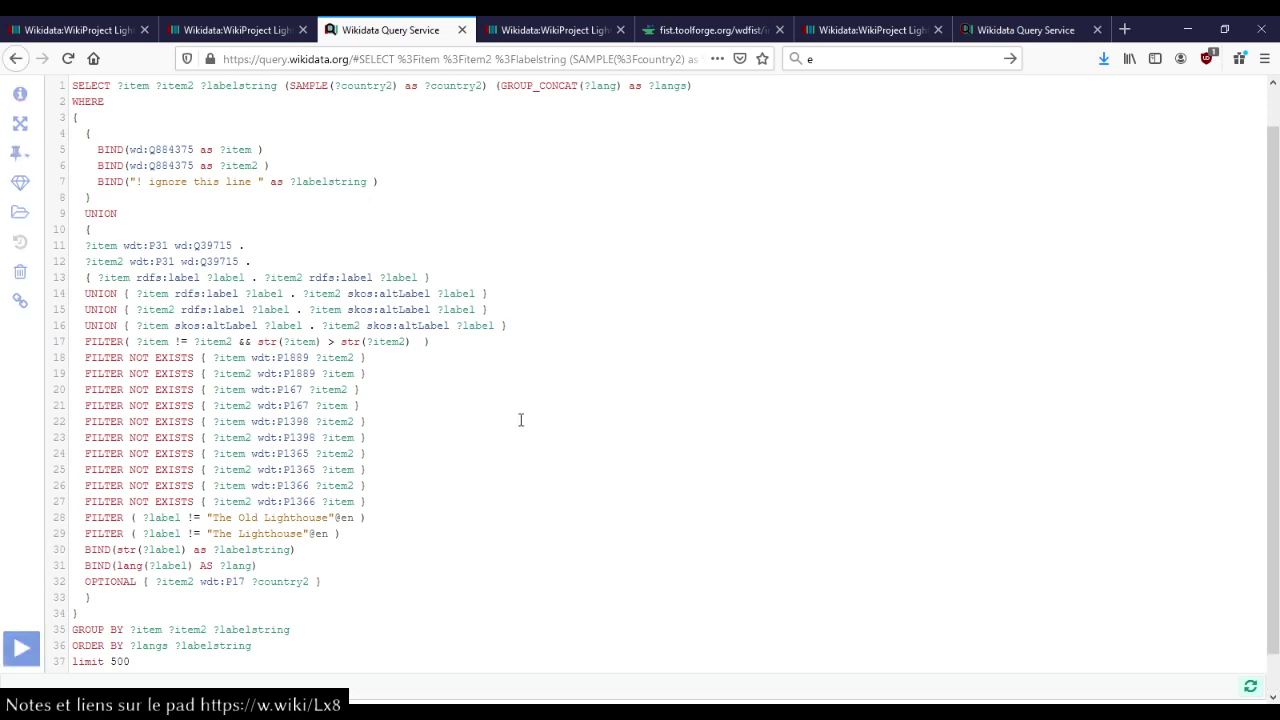
pyautogui.hotkey('ctrl', 'Return')
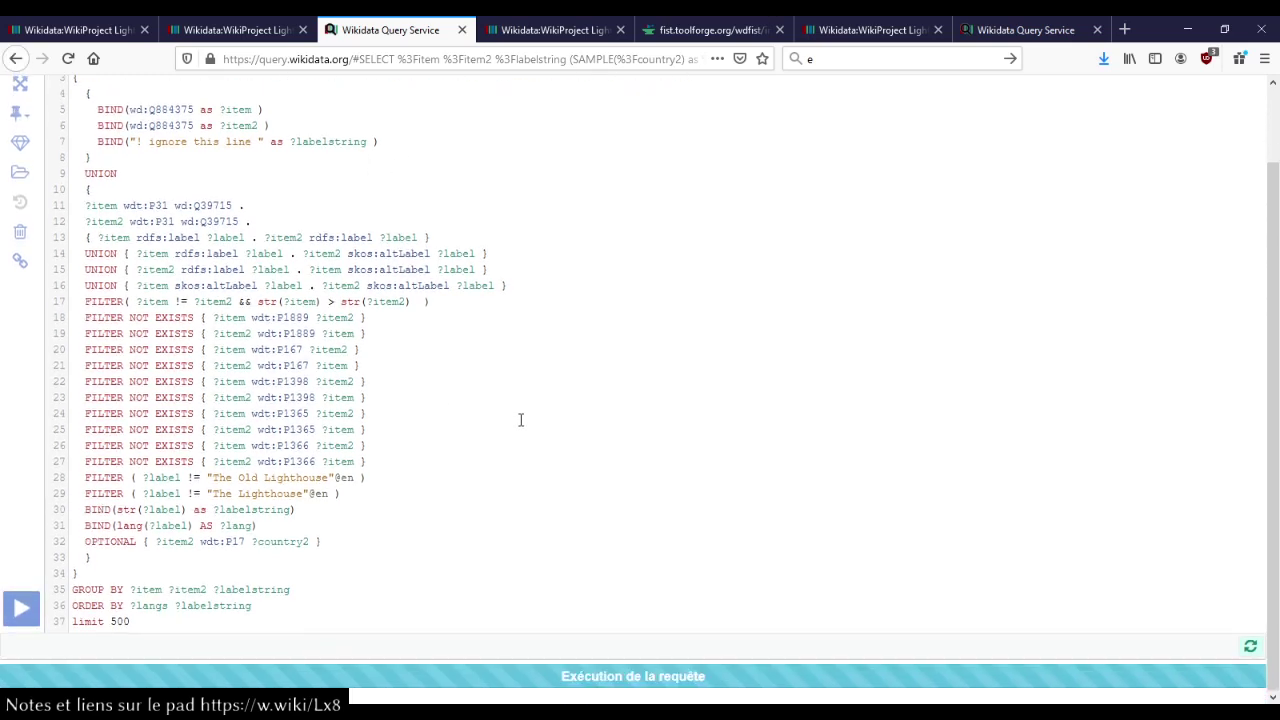
# Open the Cap Fréhel lighthouse (1702) item from the identical-label report in a separate tab.
pyautogui.click(250, 30)
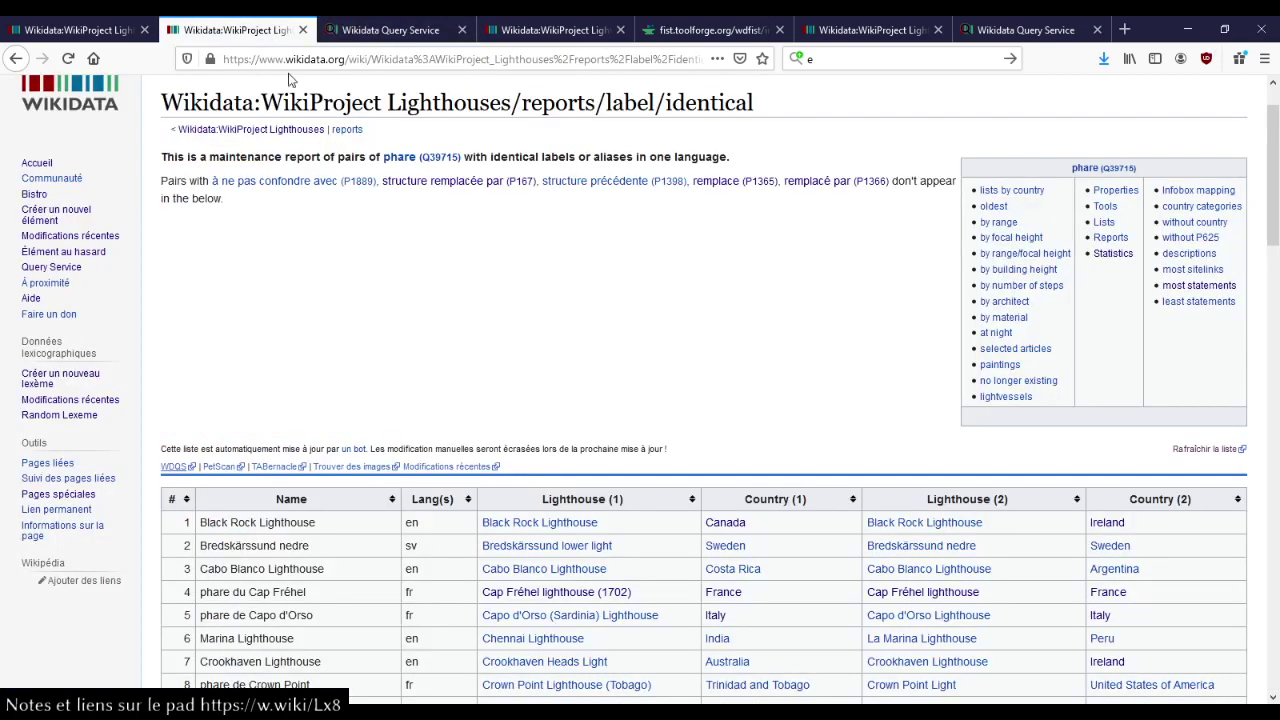
pyautogui.middleClick(557, 592)
pyautogui.click(352, 28)
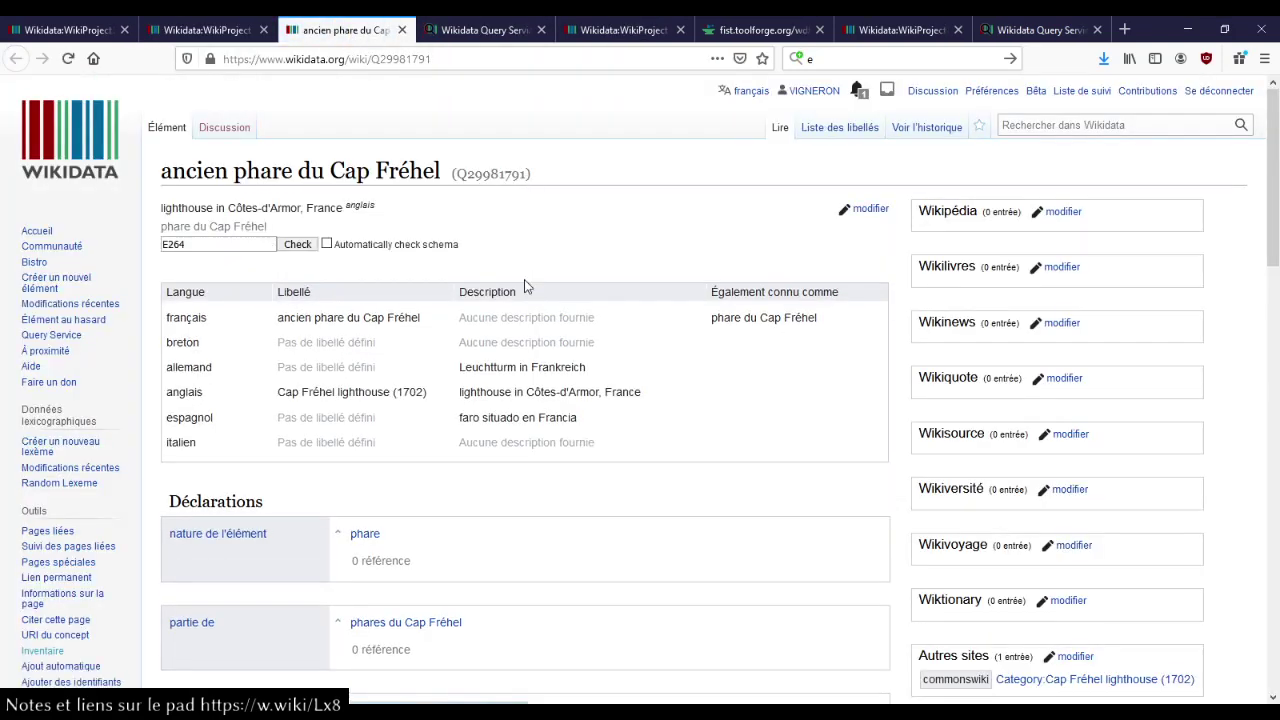
# Browse the list of items sharing the "nature de l'élément" value phare, and close that list.
pyautogui.scroll(-4, 524, 286)
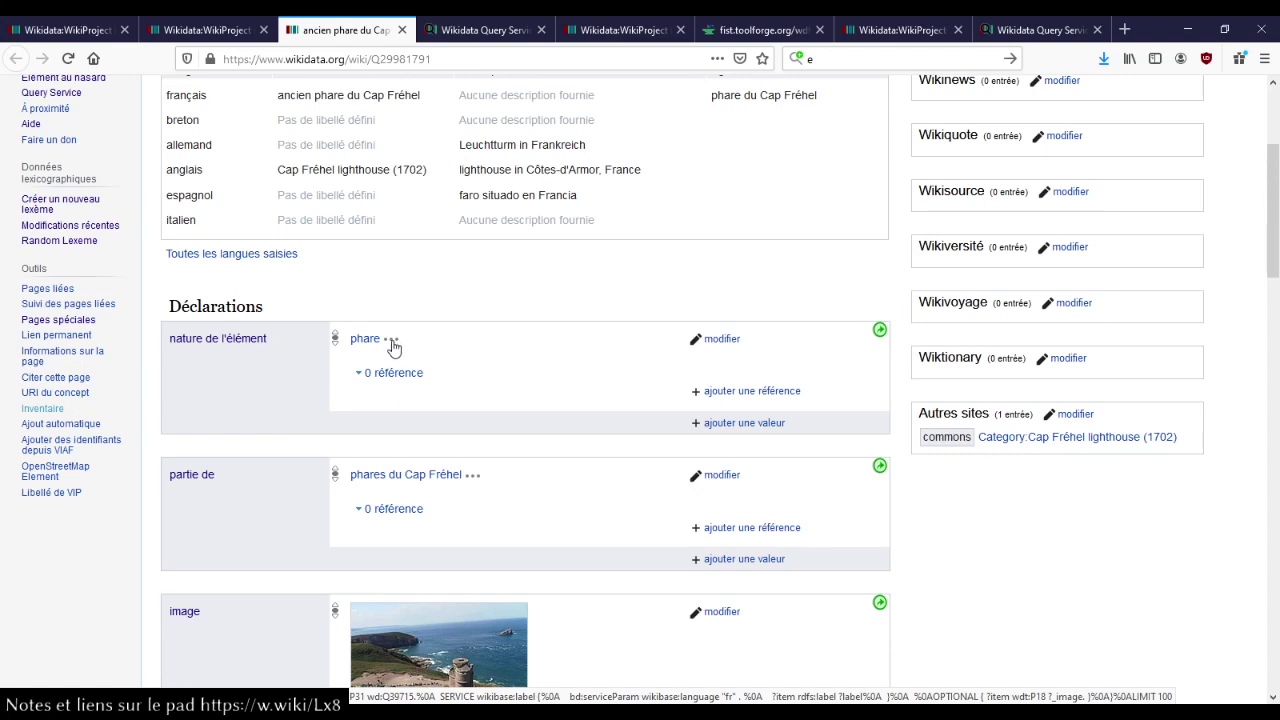
pyautogui.click(391, 341)
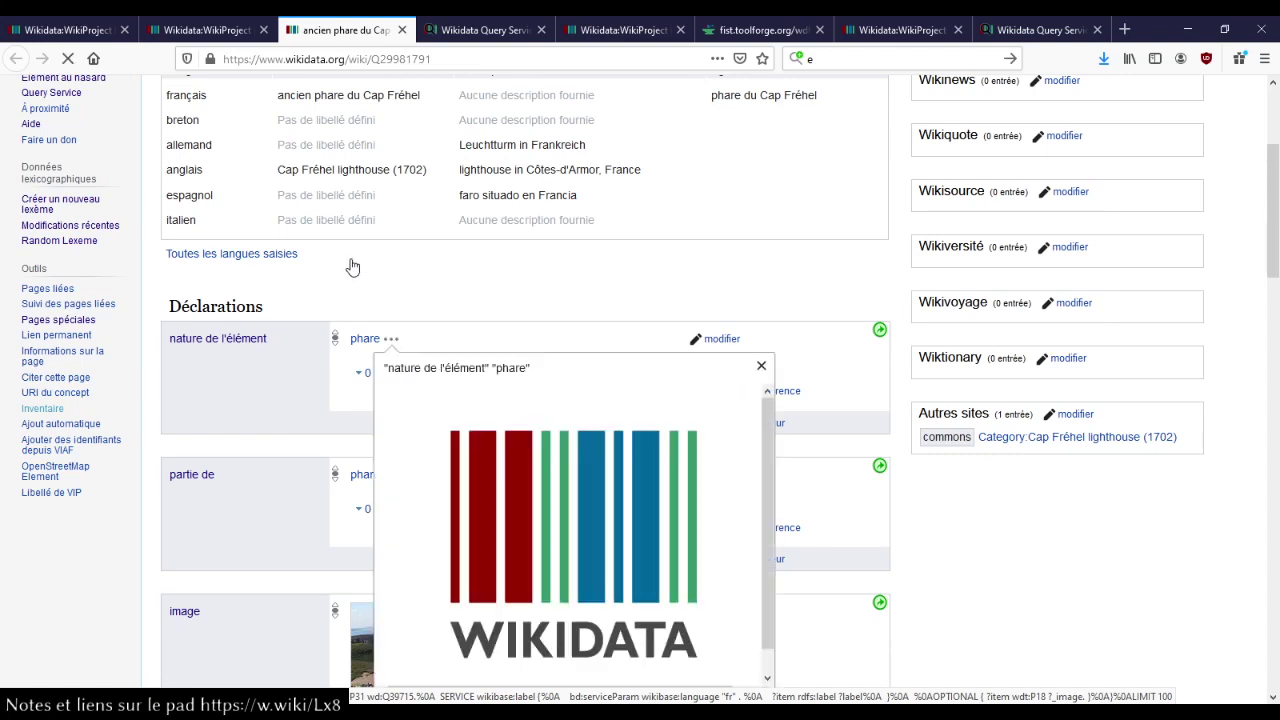
pyautogui.scroll(-1, 320, 300)
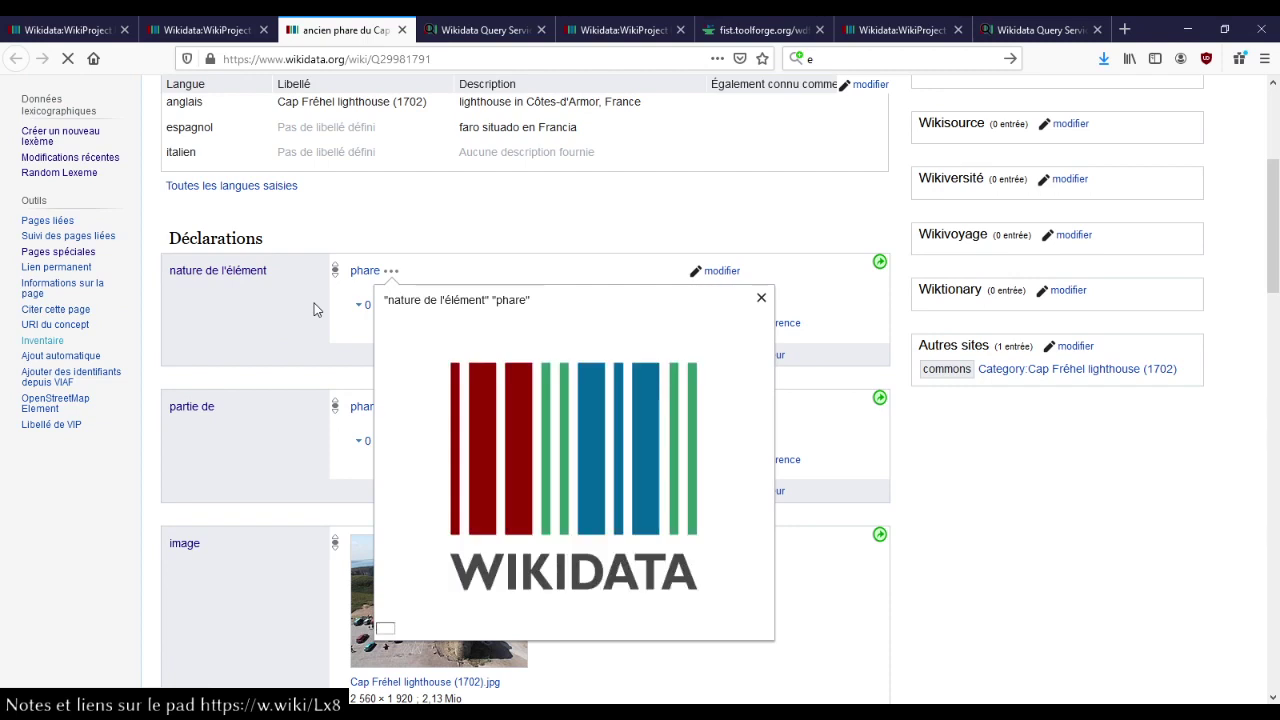
pyautogui.scroll(-1, 313, 310)
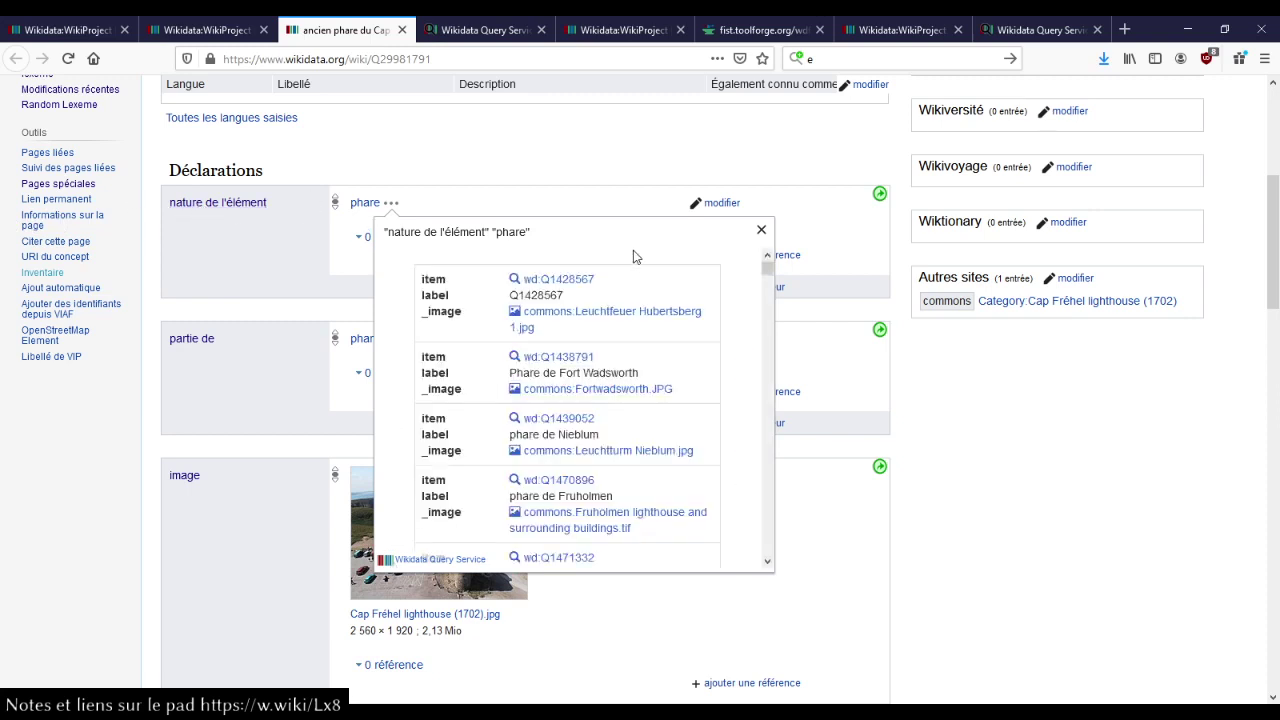
pyautogui.scroll(-5, 660, 340)
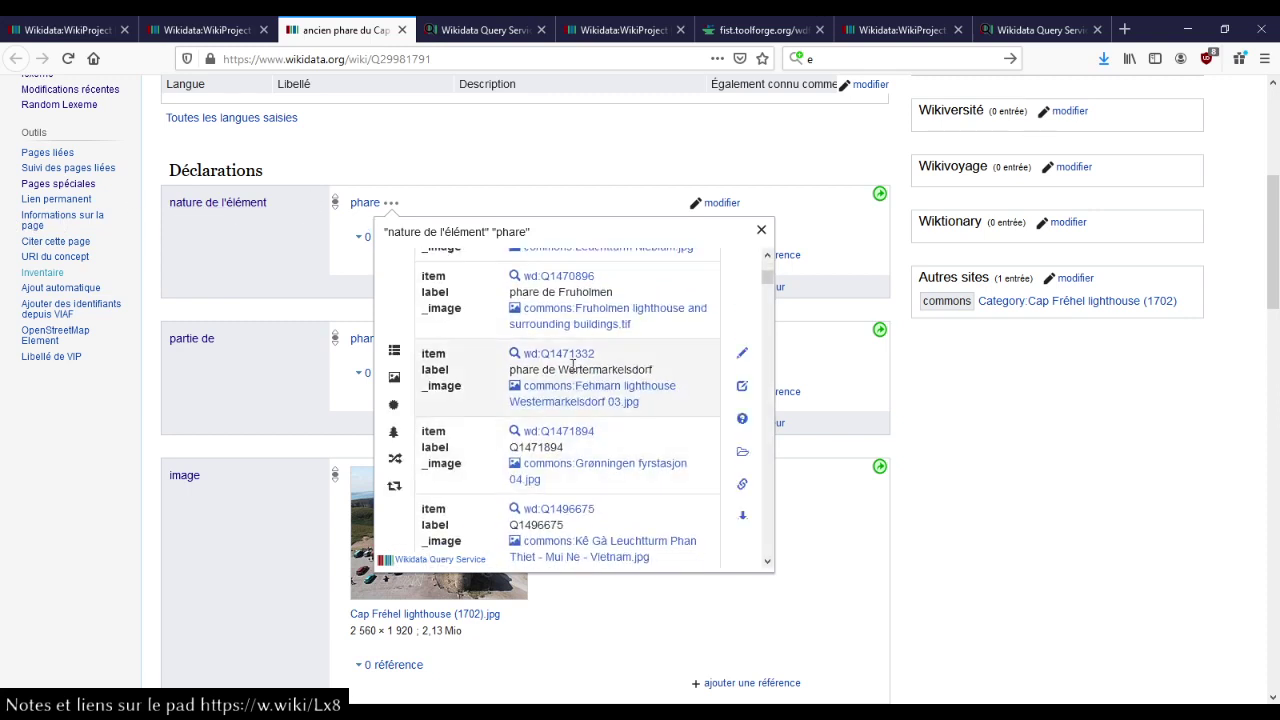
pyautogui.scroll(1, 573, 366)
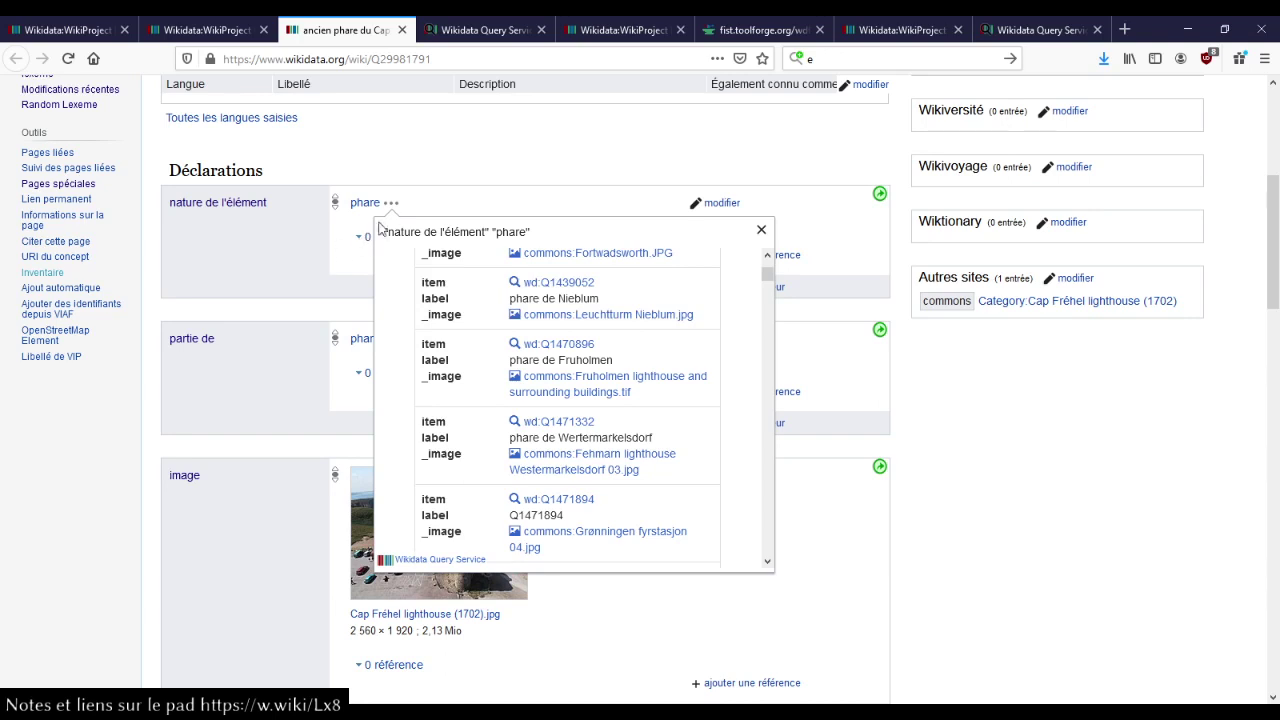
pyautogui.click(761, 229)
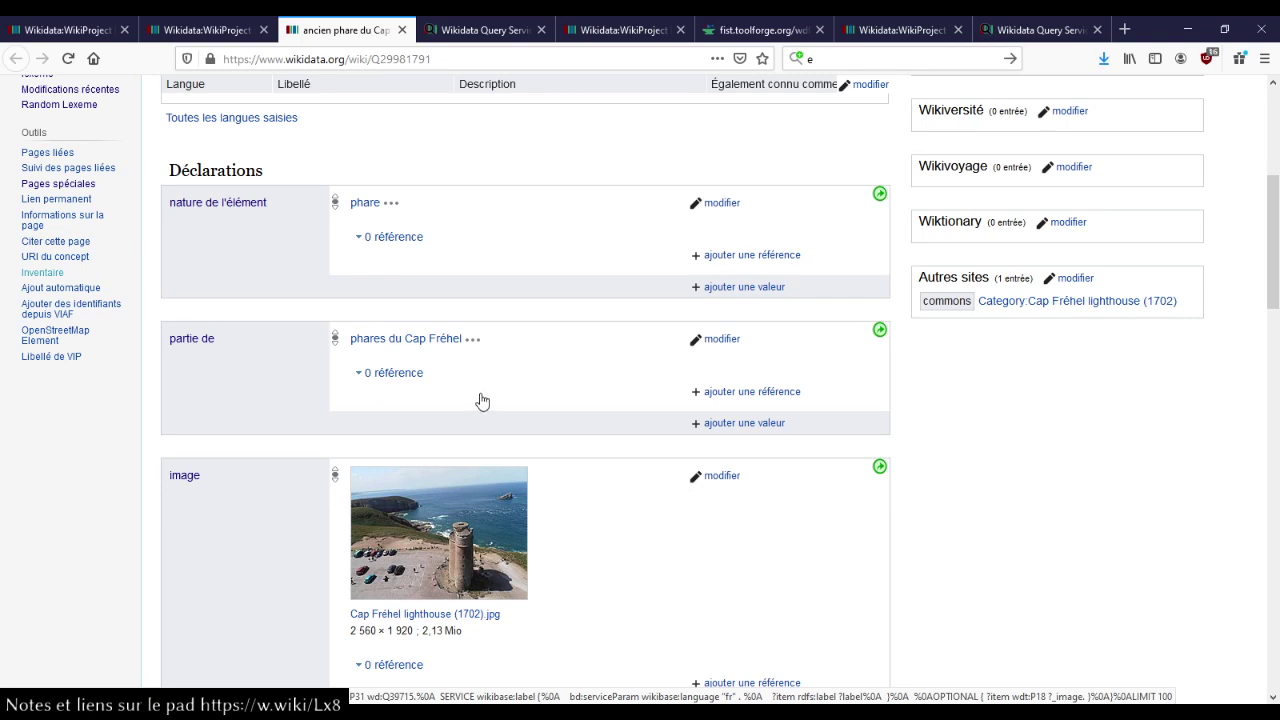
# Inspect the page code of the related-items link beside the phare value, and close the inspector.
pyautogui.click(393, 204)
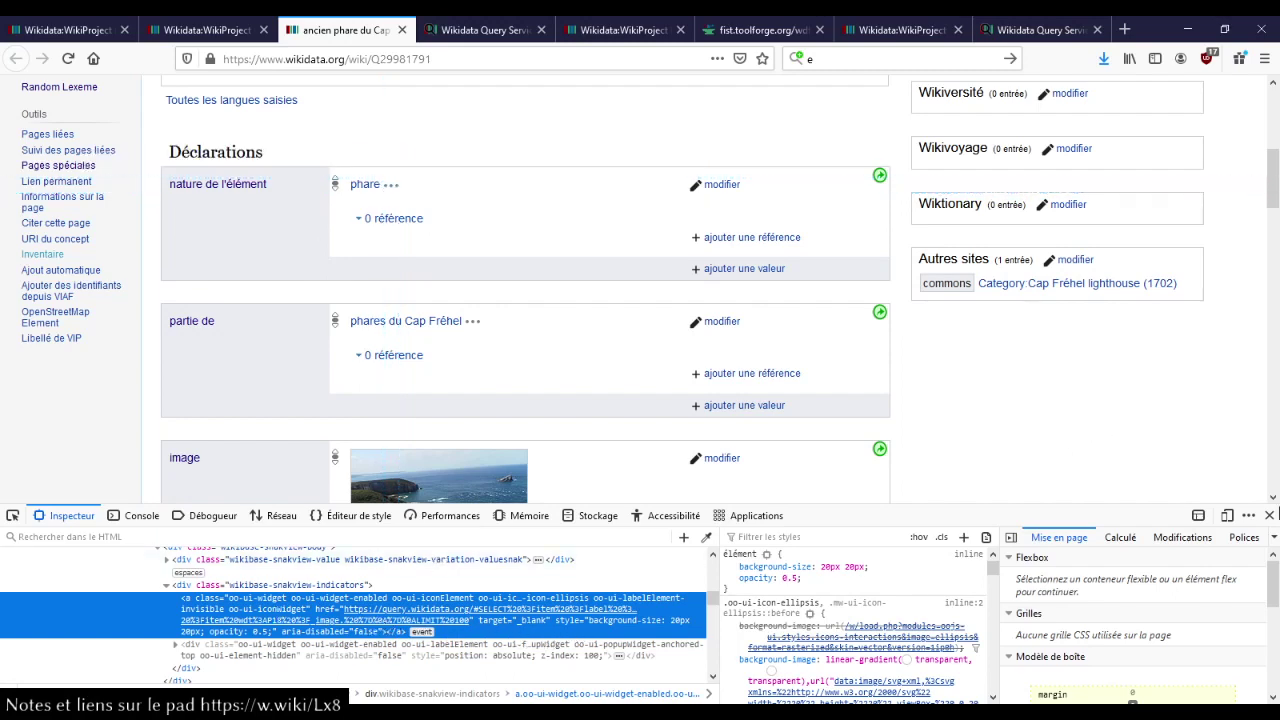
pyautogui.click(1269, 515)
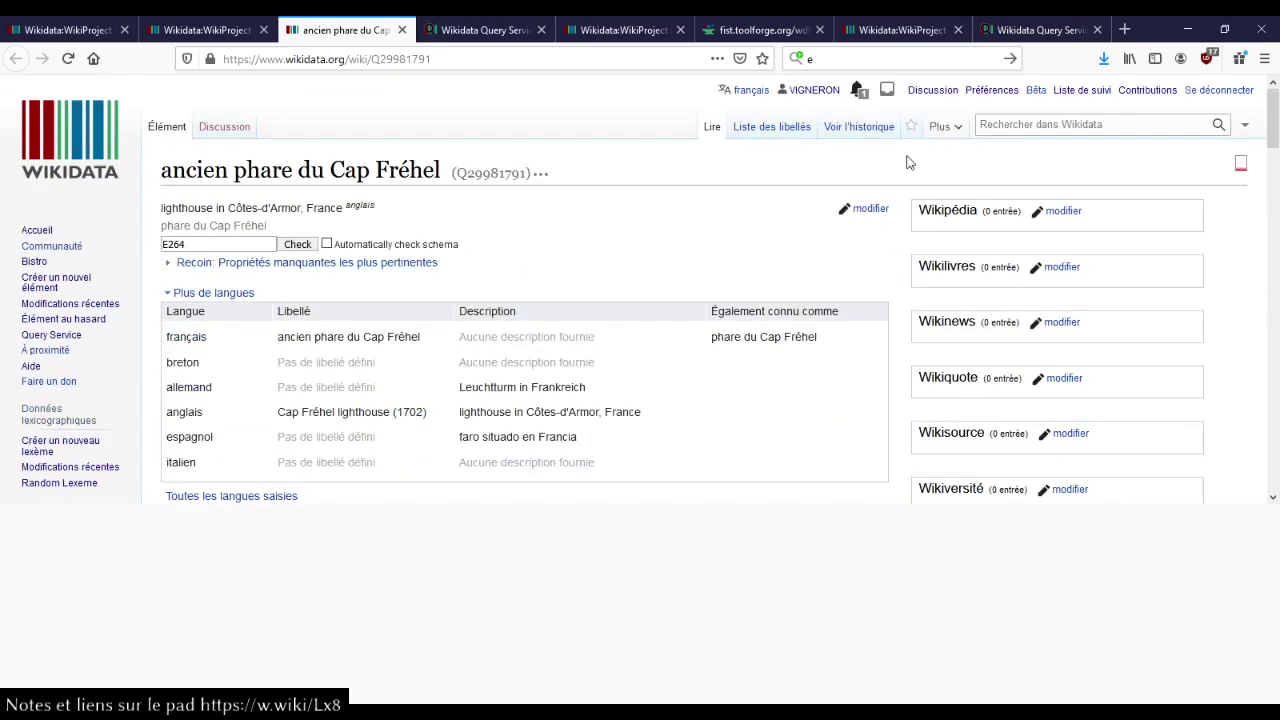
# Open the account preferences and browse the Wikidata tools listed among the gadgets.
pyautogui.click(1005, 93)
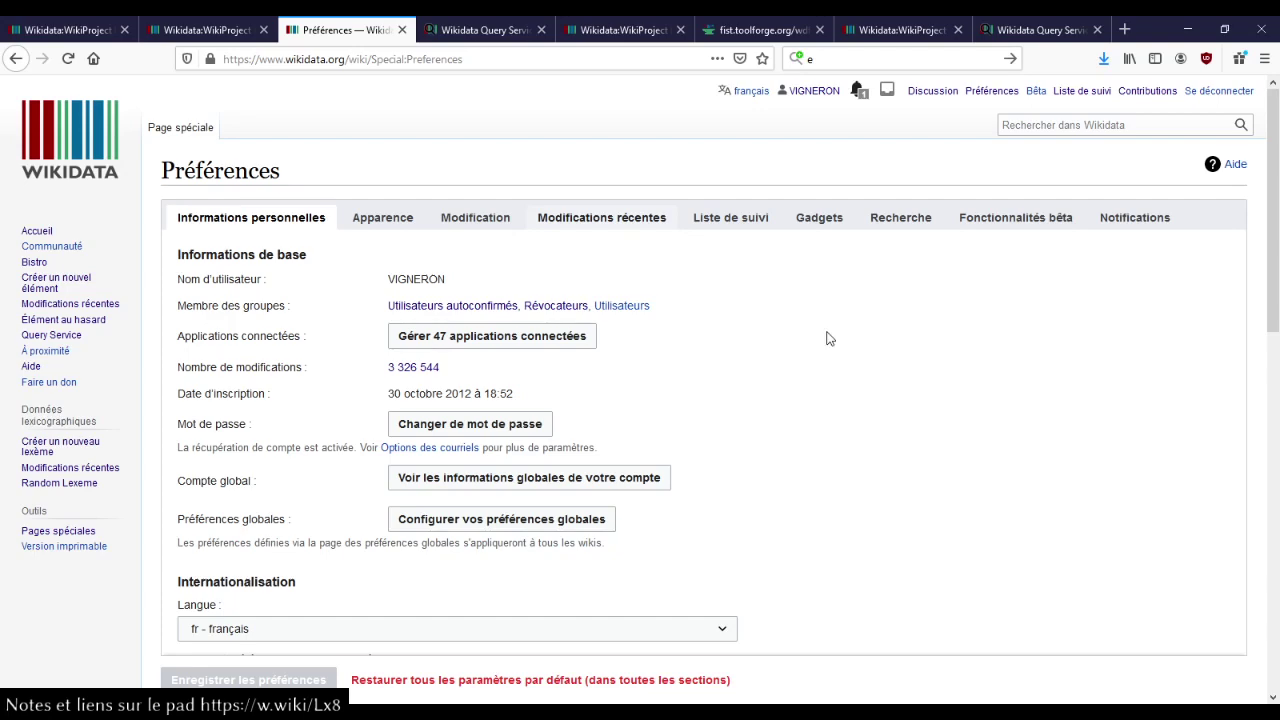
pyautogui.scroll(-5, 826, 338)
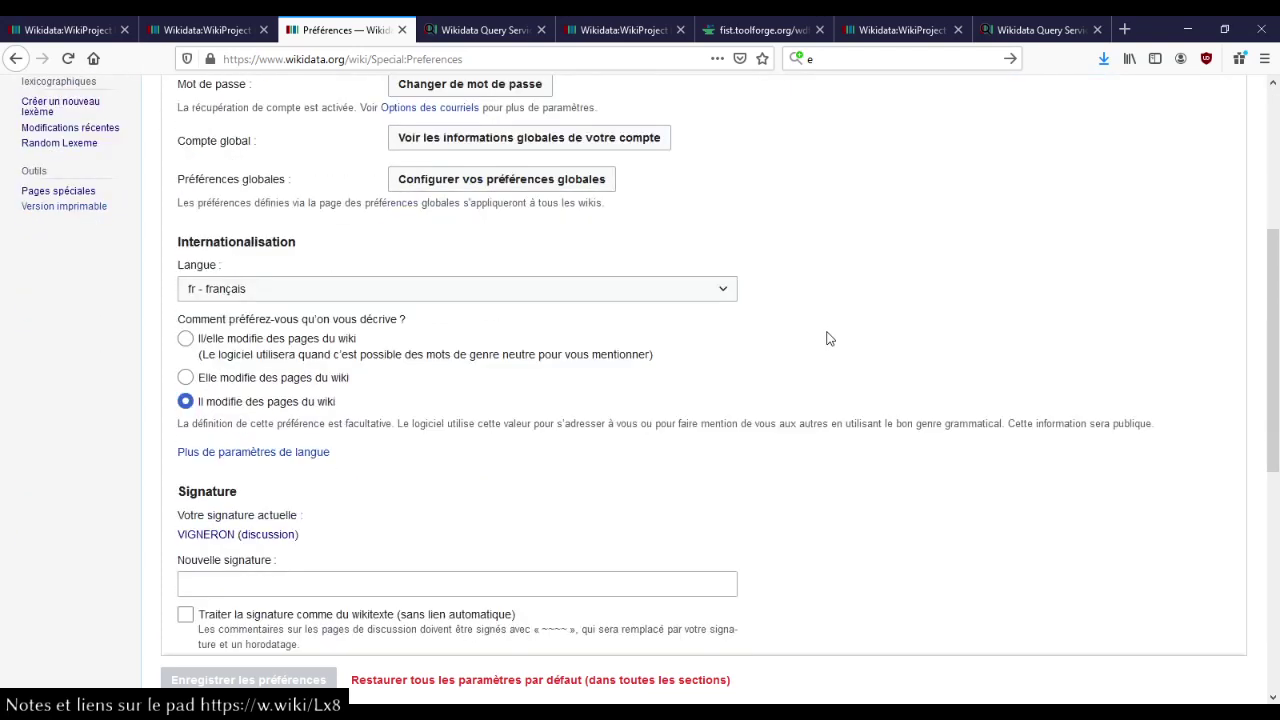
pyautogui.scroll(5, 826, 338)
pyautogui.click(833, 228)
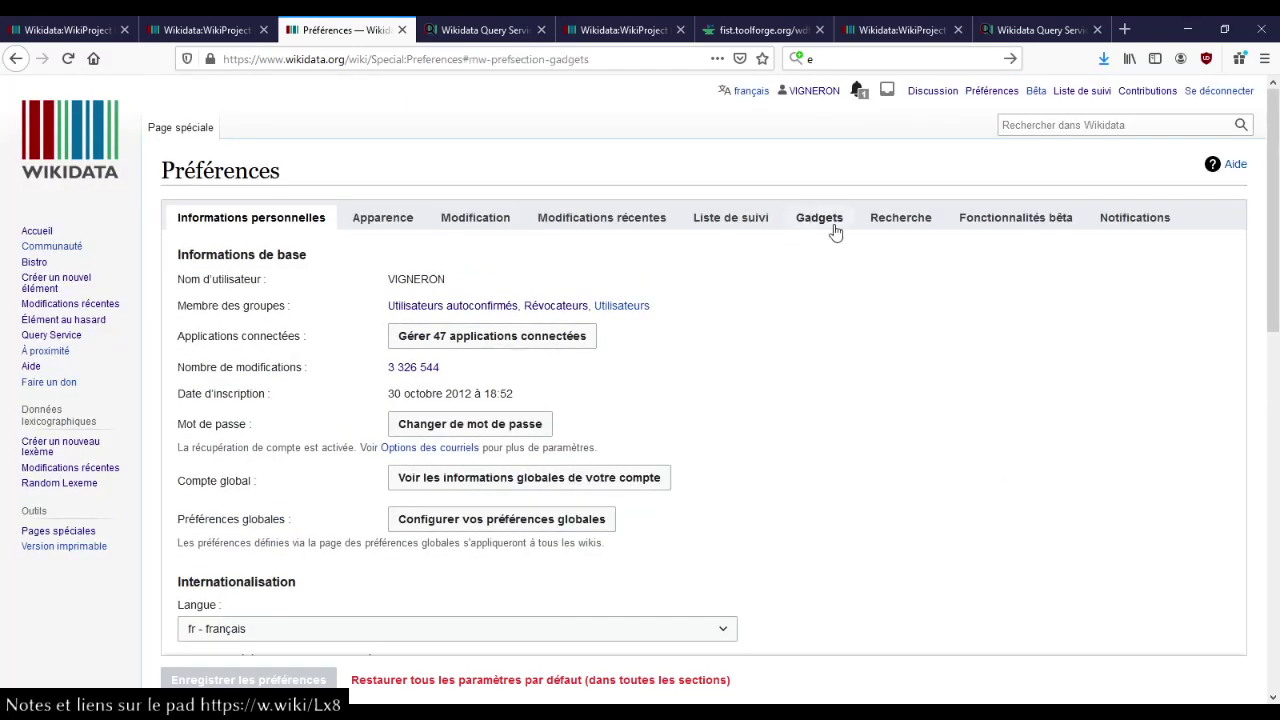
pyautogui.scroll(-5, 741, 327)
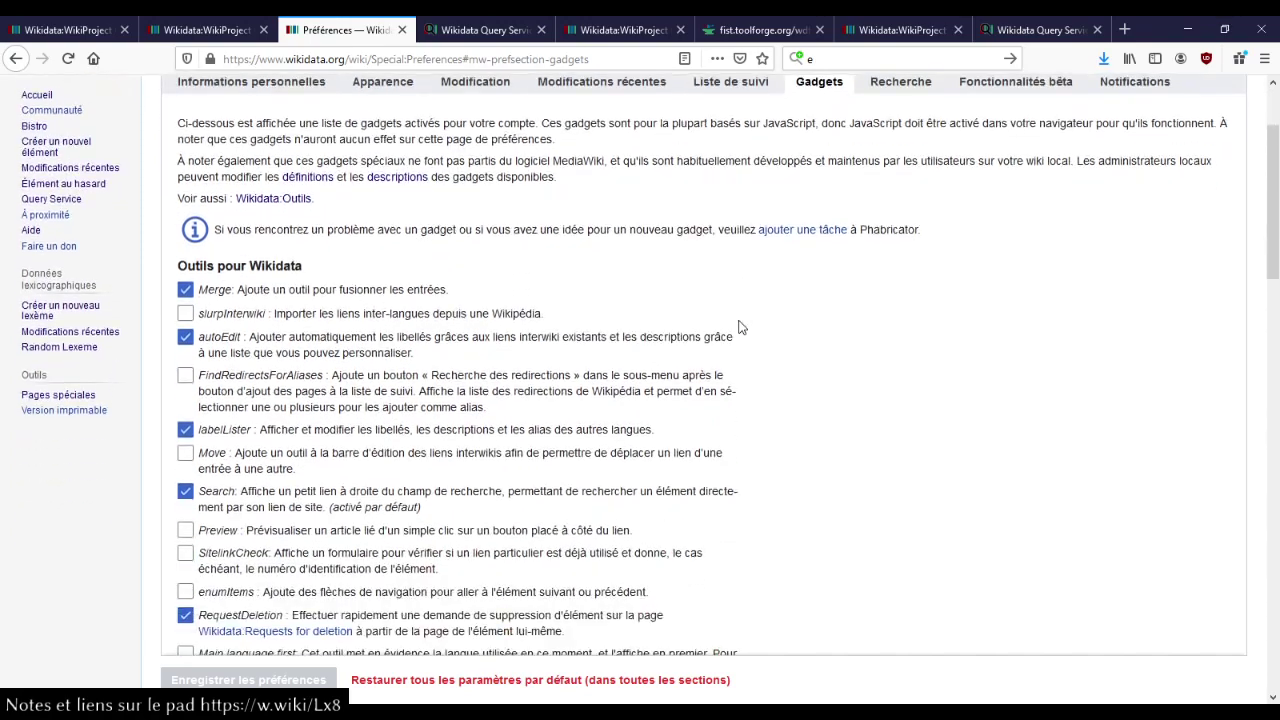
pyautogui.scroll(-3, 741, 327)
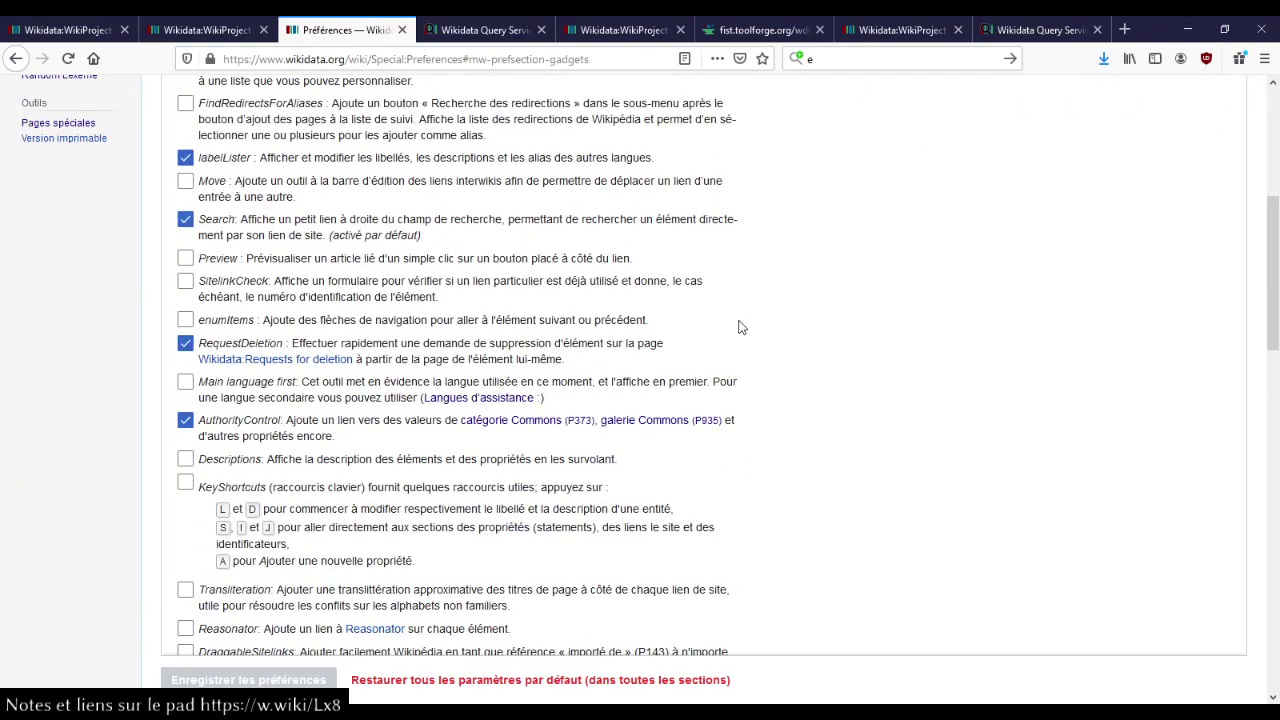
# Search the gadgets for "query" to locate EasyQuery, and close the preferences without saving.
pyautogui.hotkey('ctrl', '+')
pyautogui.hotkey('ctrl', 'f')
pyautogui.write('query')
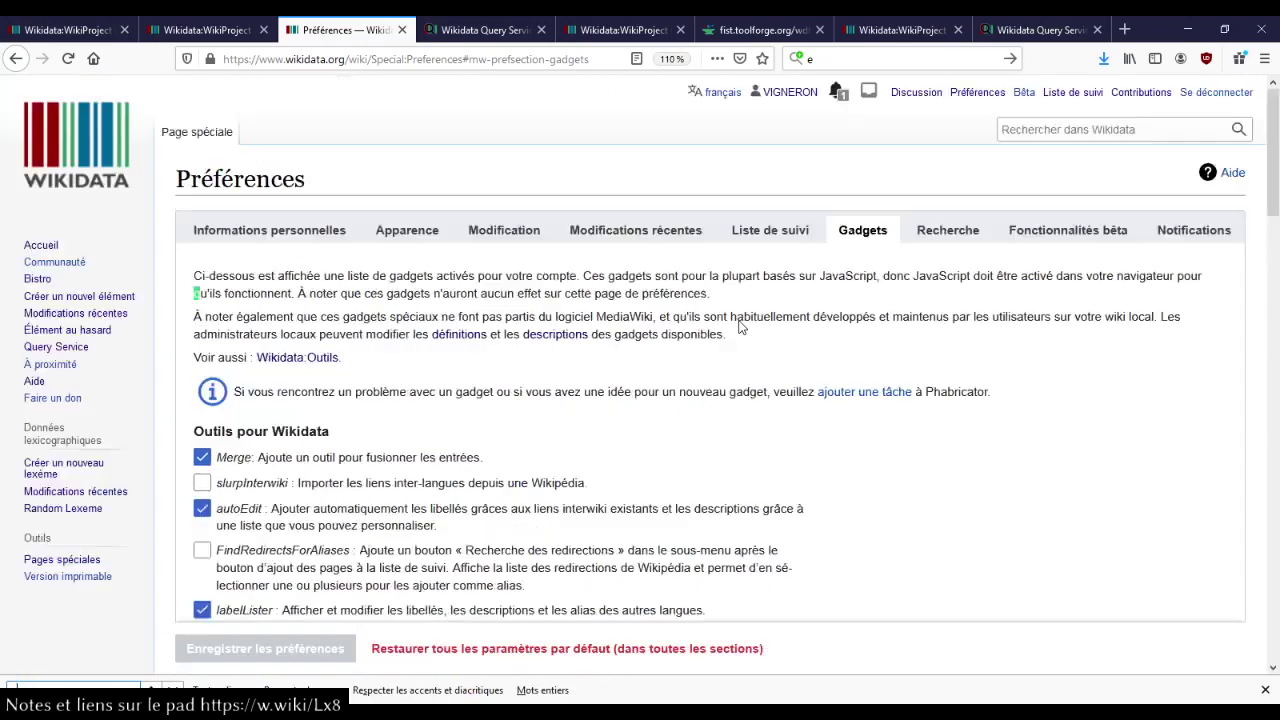
pyautogui.scroll(-2, 741, 327)
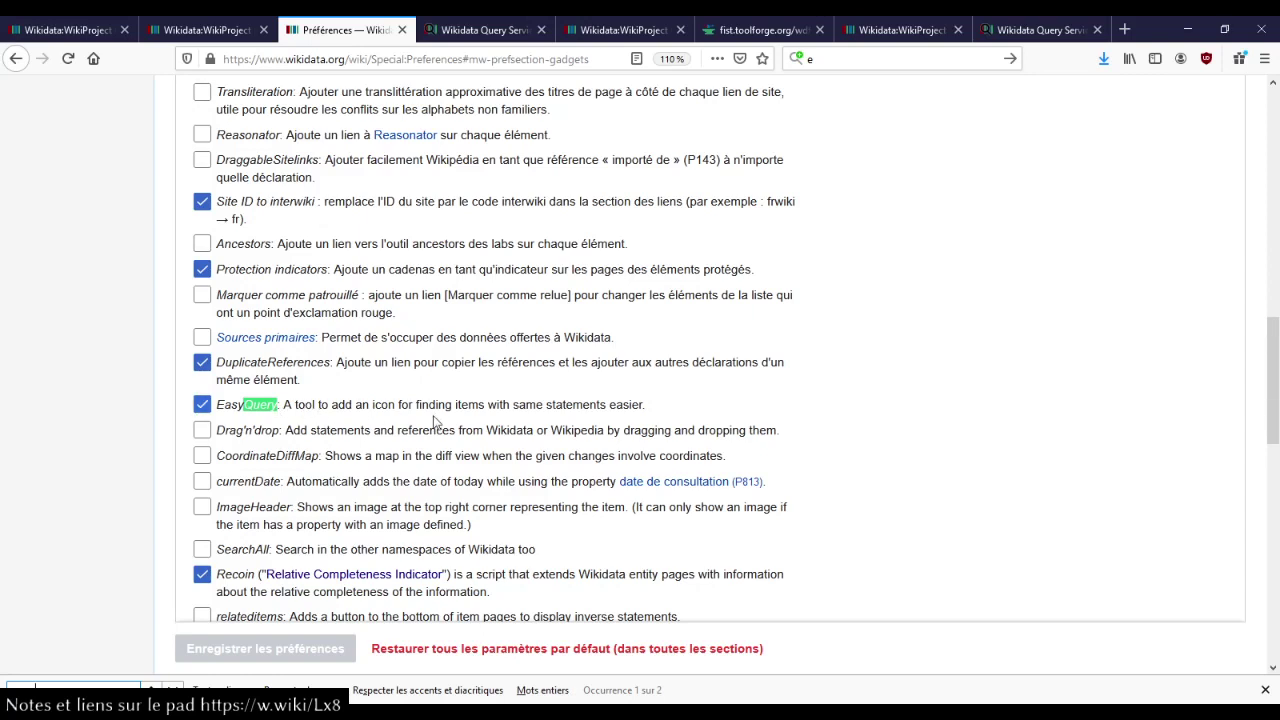
pyautogui.click(636, 406)
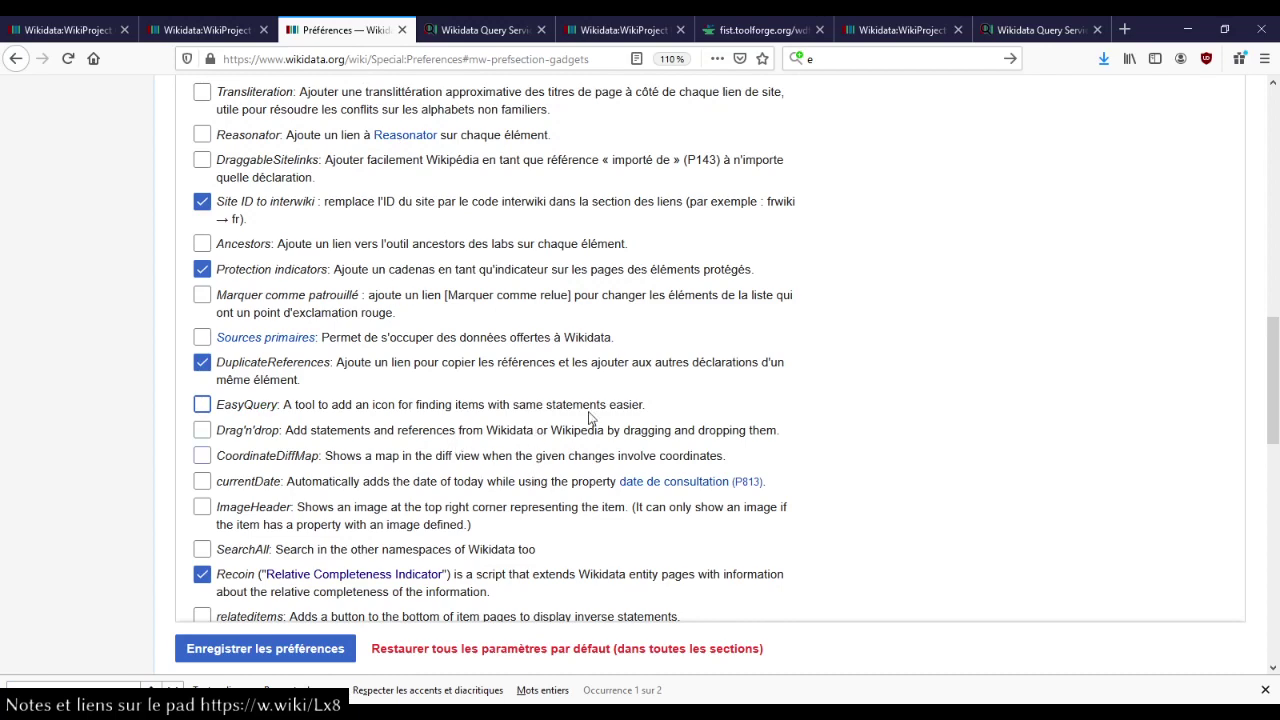
pyautogui.click(400, 30)
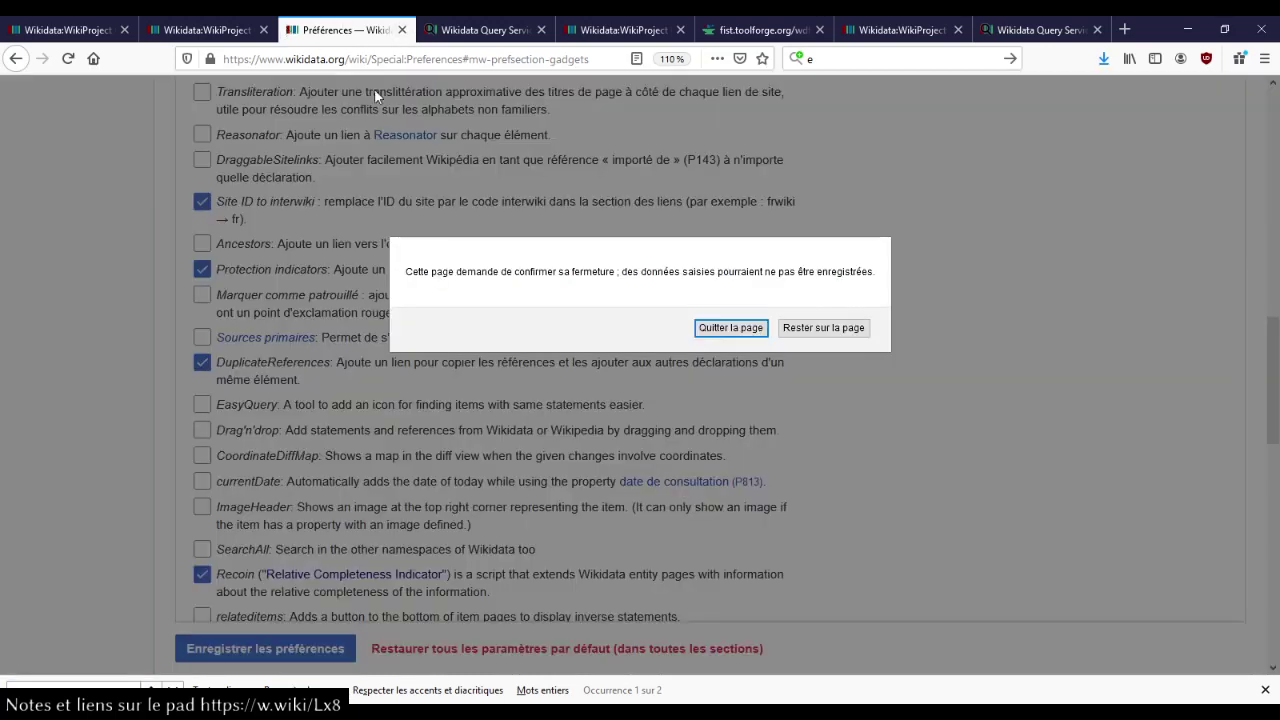
pyautogui.press('Return')
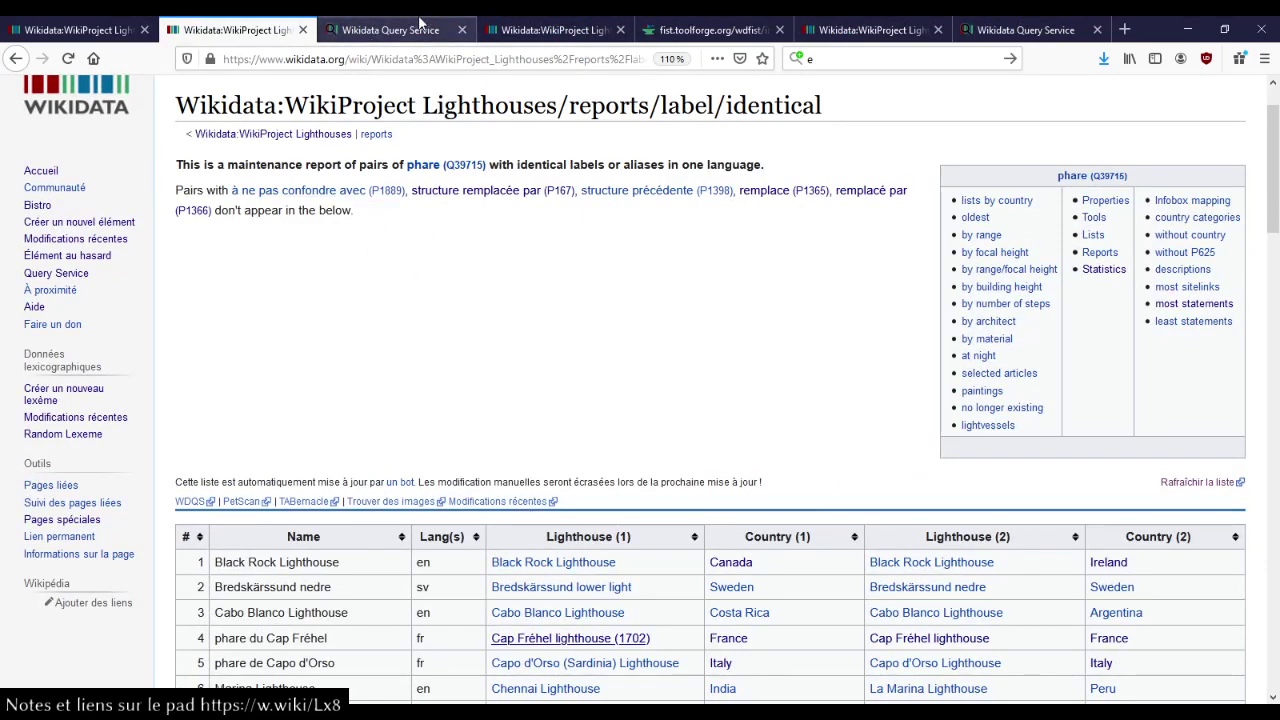
# Check the identical-label query results for the Cap Fréhel pair.
pyautogui.click(411, 32)
pyautogui.scroll(-5, 466, 414)
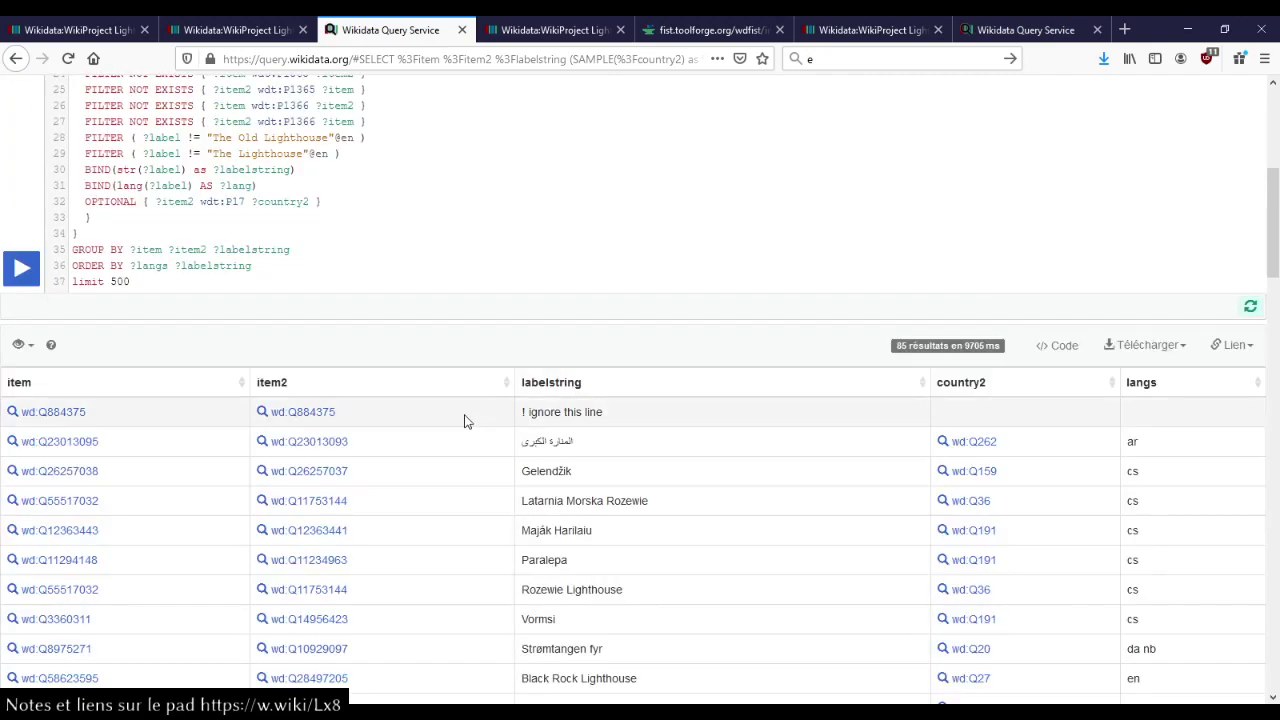
pyautogui.hotkey('ctrl', 'f')
pyautogui.scroll(-8, 438, 418)
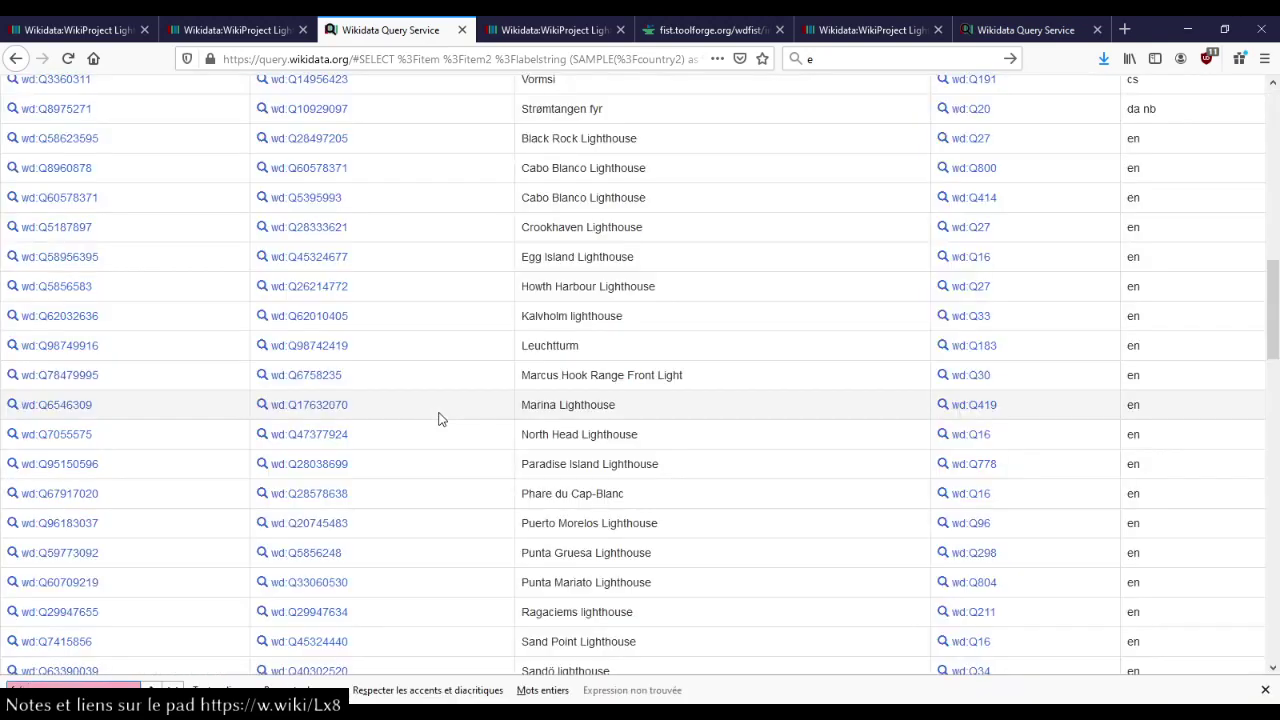
pyautogui.scroll(-14, 438, 420)
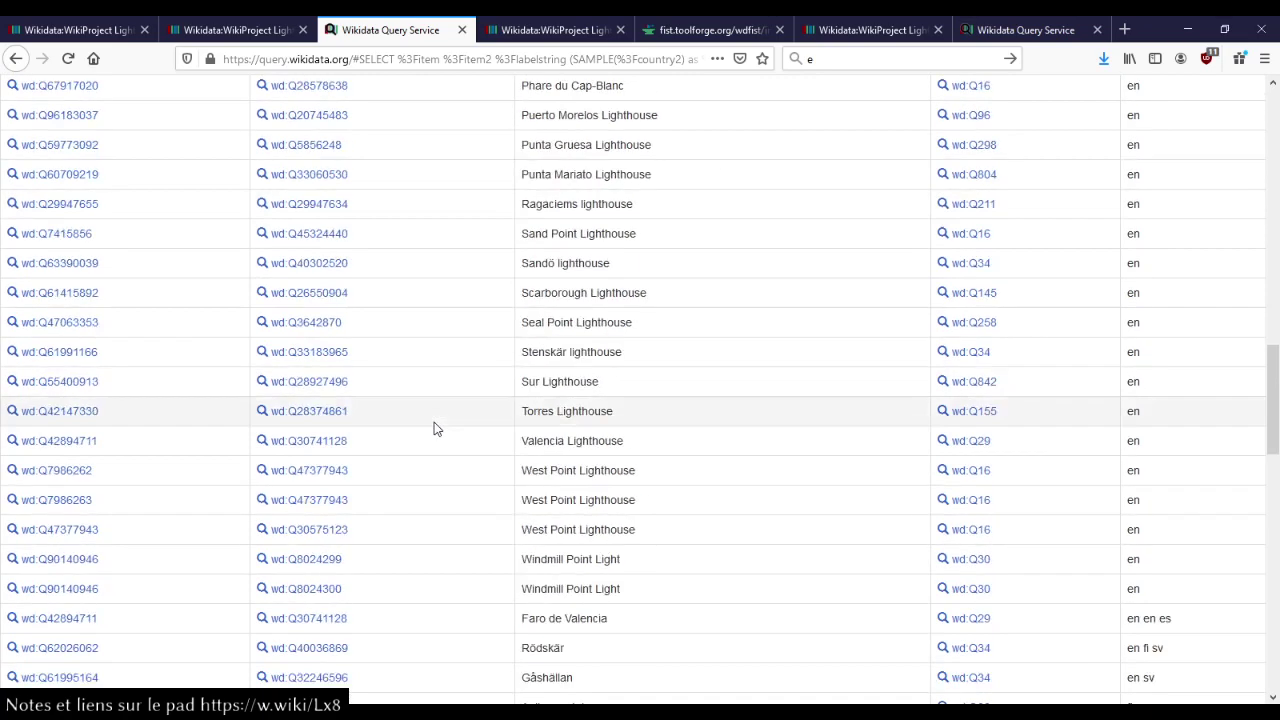
pyautogui.press('Escape')
# Refresh the bot-updated list on the label/identical lighthouse report.
pyautogui.click(236, 36)
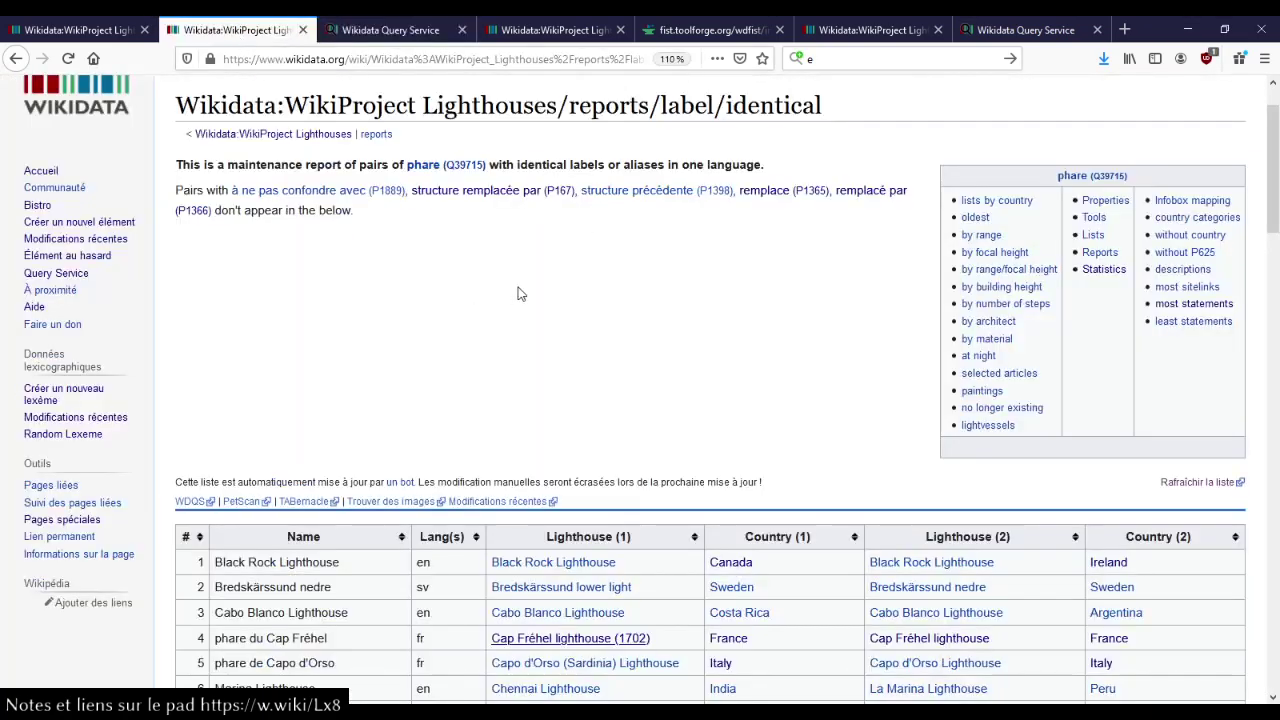
pyautogui.scroll(-3, 520, 285)
pyautogui.click(1200, 322)
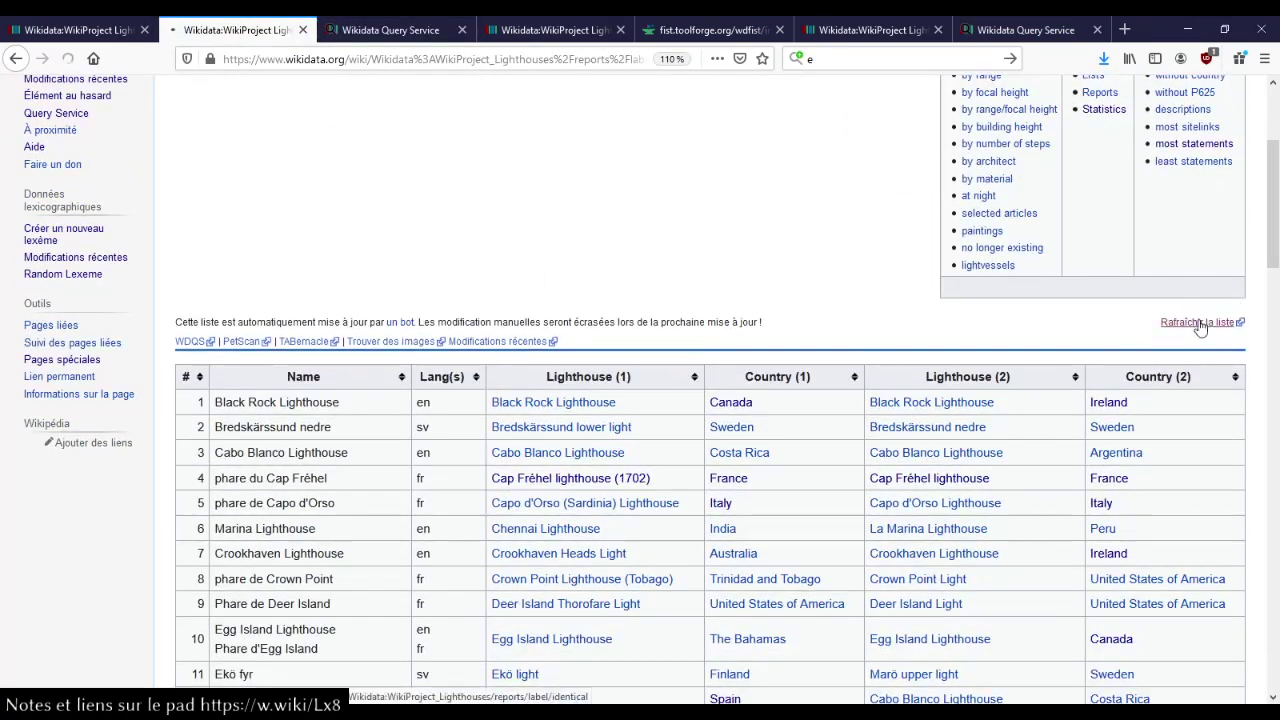
# Close the query results, the P18/identical report and the fist image-search tool.
pyautogui.click(462, 29)
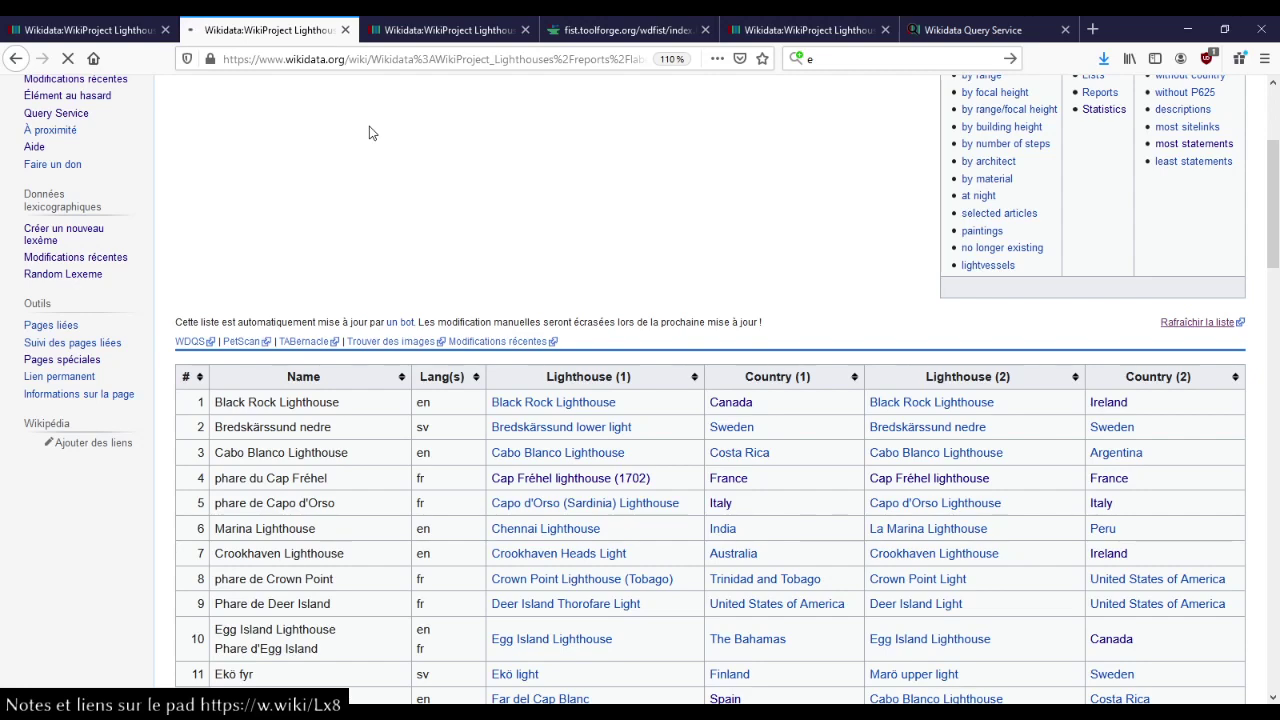
pyautogui.click(432, 29)
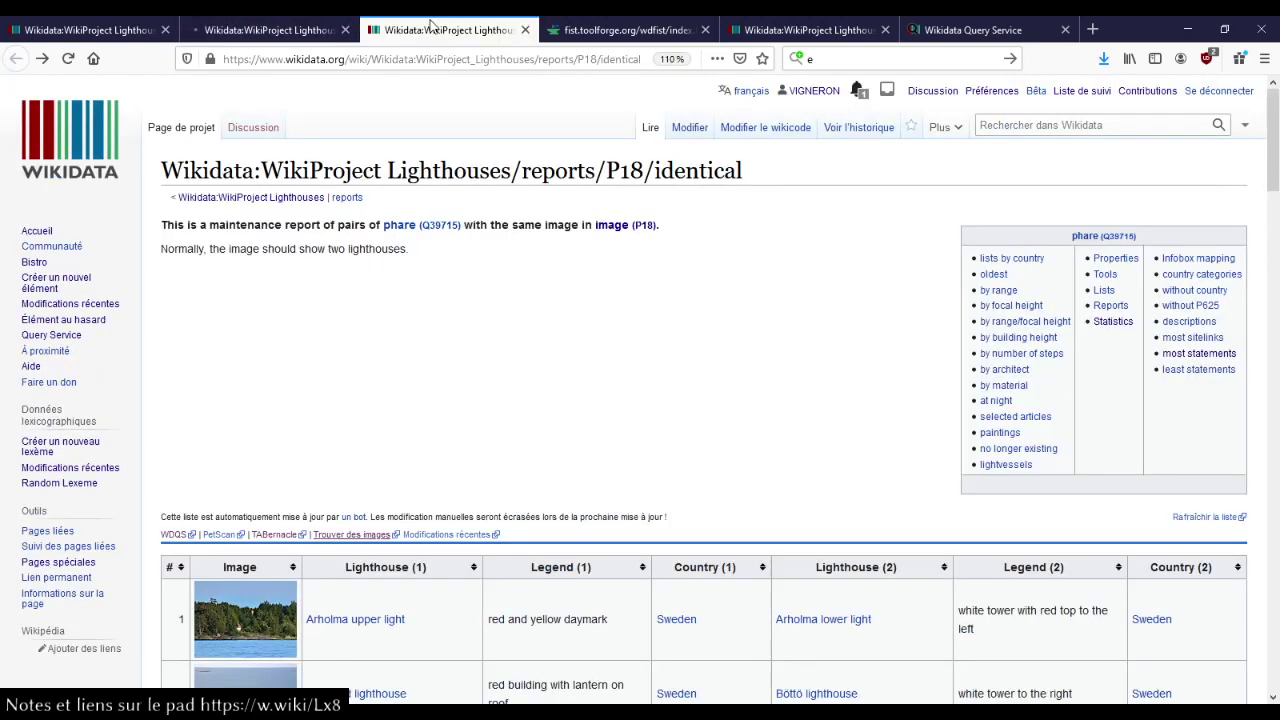
pyautogui.middleClick(432, 26)
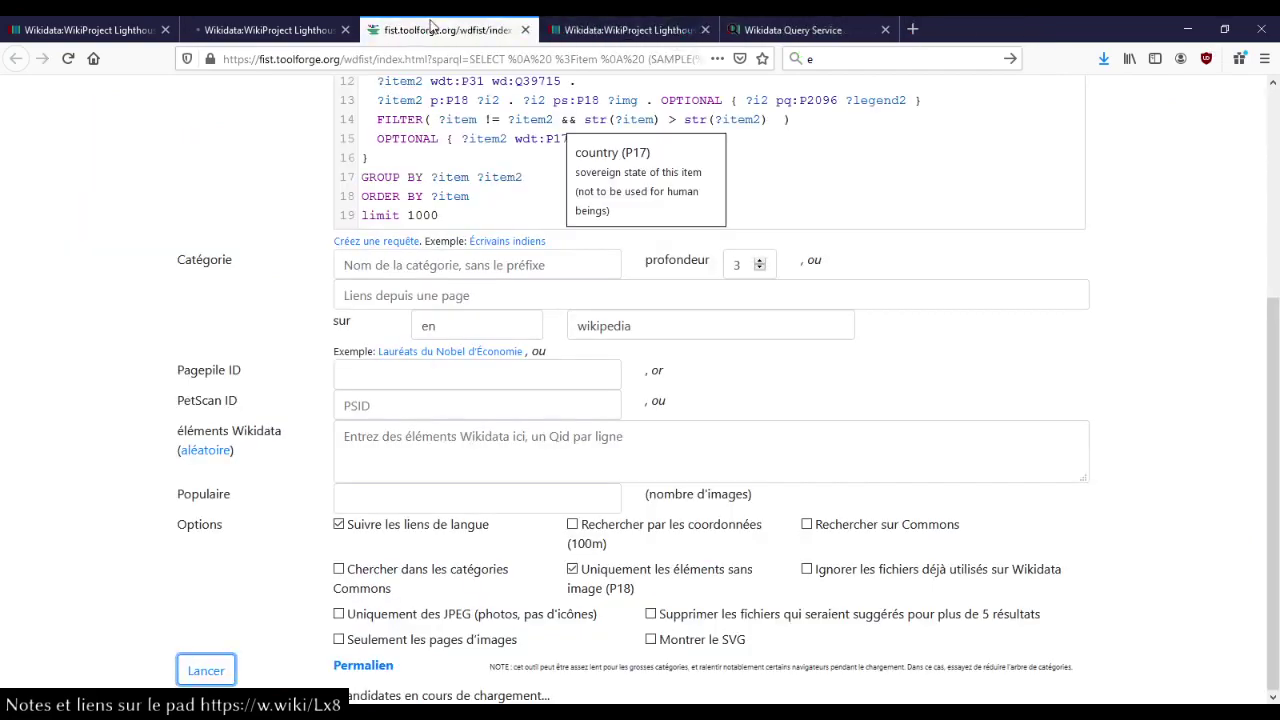
pyautogui.scroll(3, 243, 307)
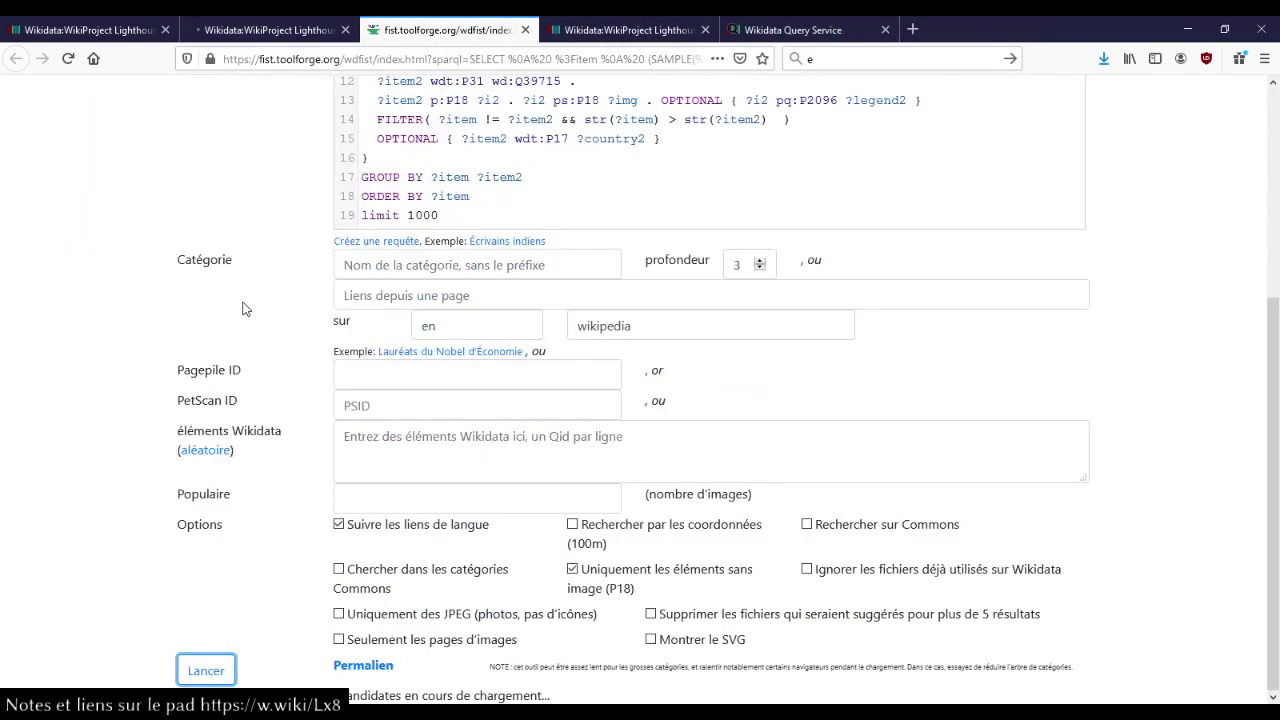
pyautogui.scroll(3, 243, 309)
pyautogui.scroll(-3, 243, 309)
pyautogui.click(525, 29)
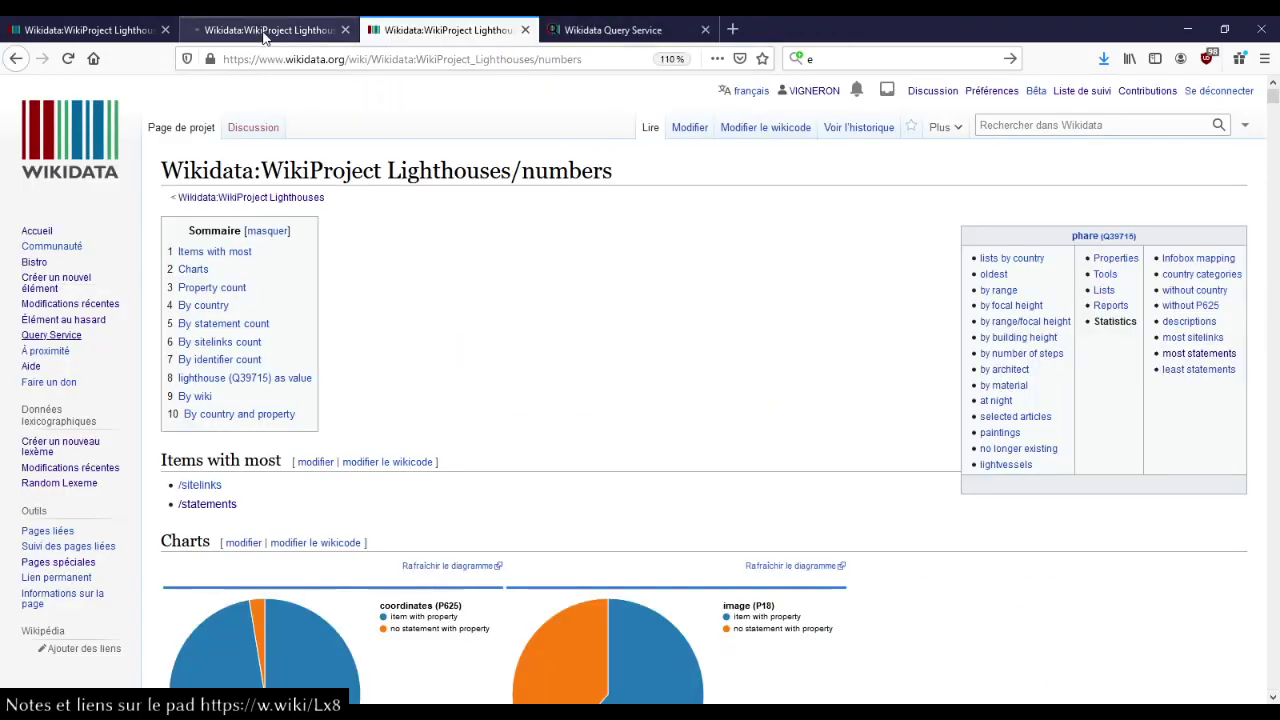
# Check the label/identical report while its list refresh is running.
pyautogui.click(265, 32)
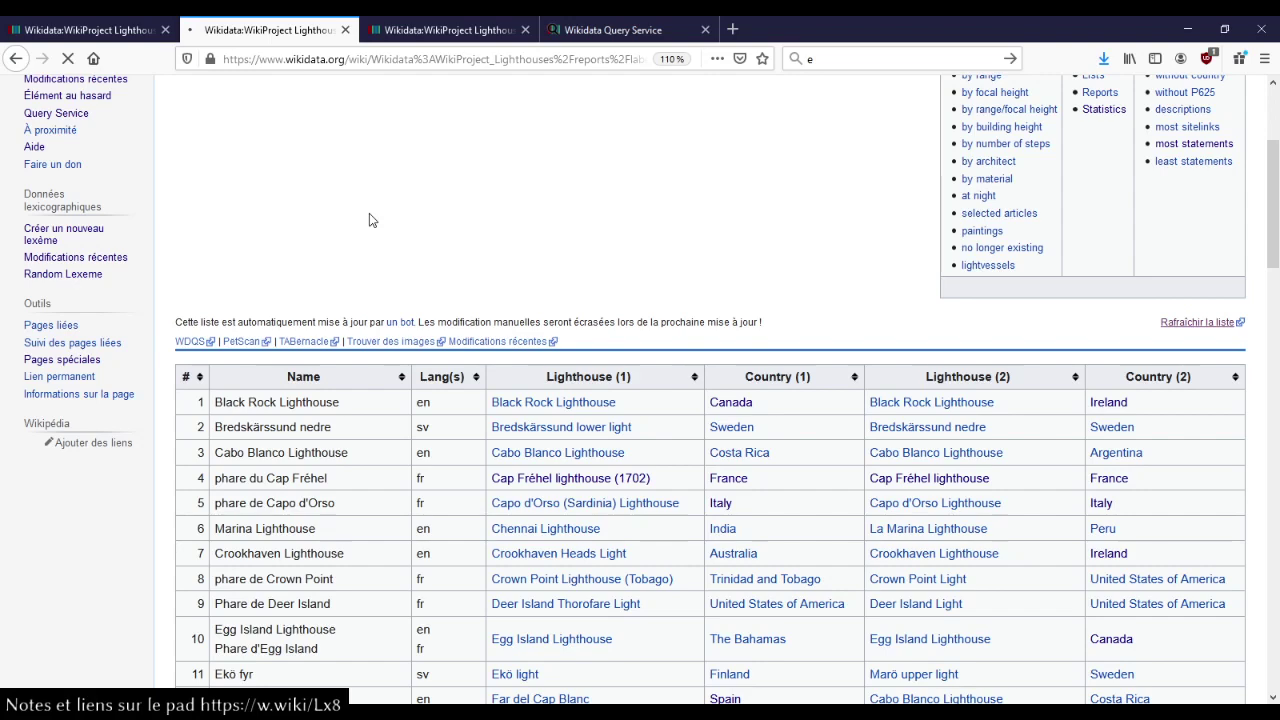
pyautogui.scroll(2, 367, 256)
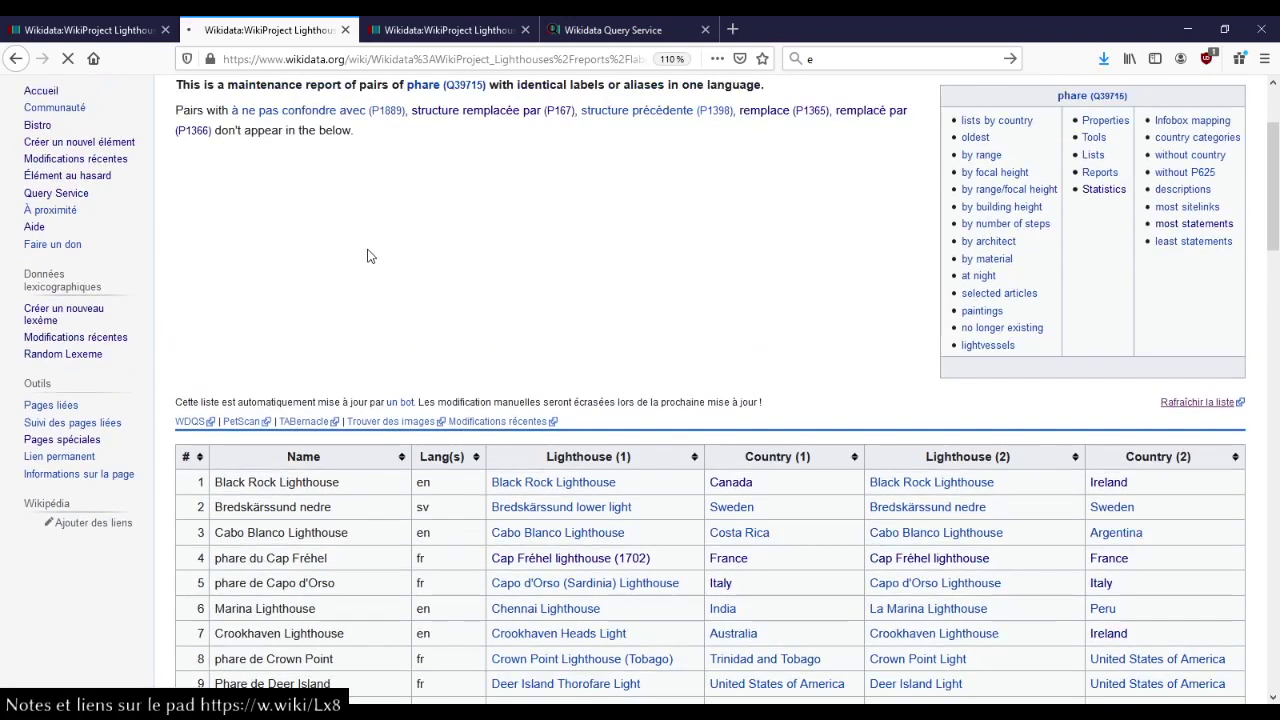
pyautogui.scroll(2, 367, 256)
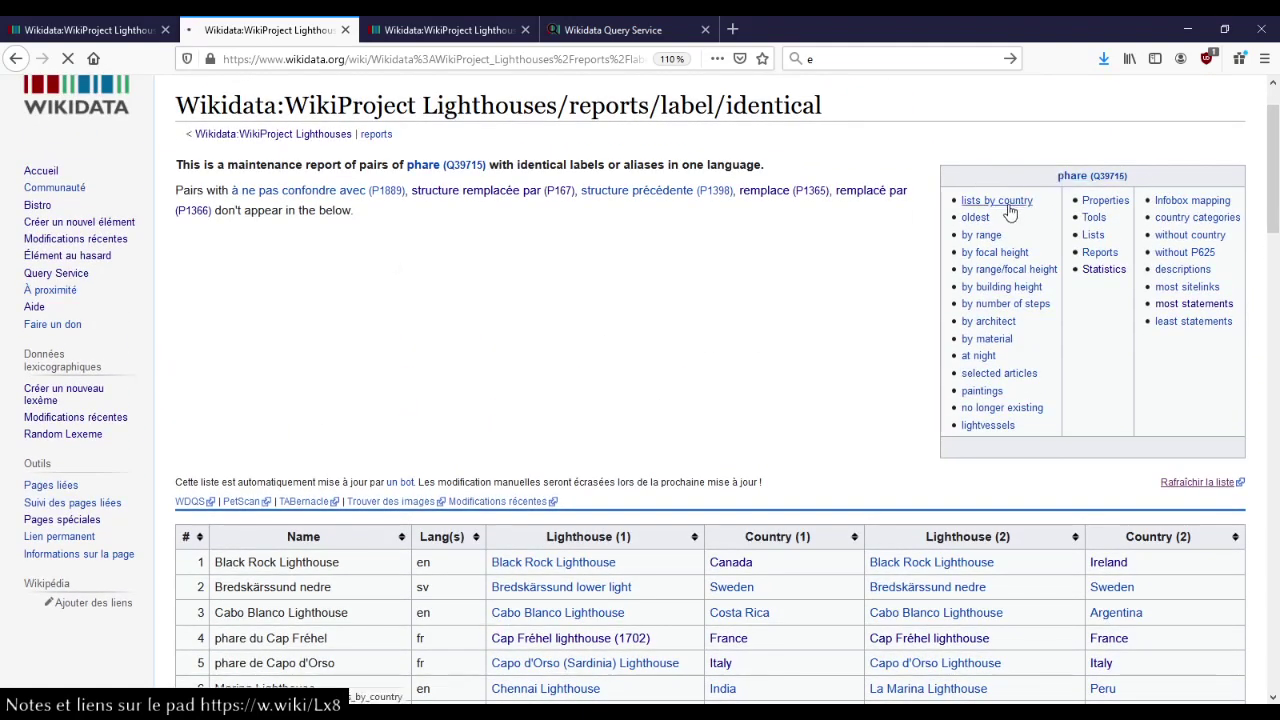
# Open the "lighthouses by country" reference list from the WikiProject Lighthouses page in a separate tab.
pyautogui.click(88, 30)
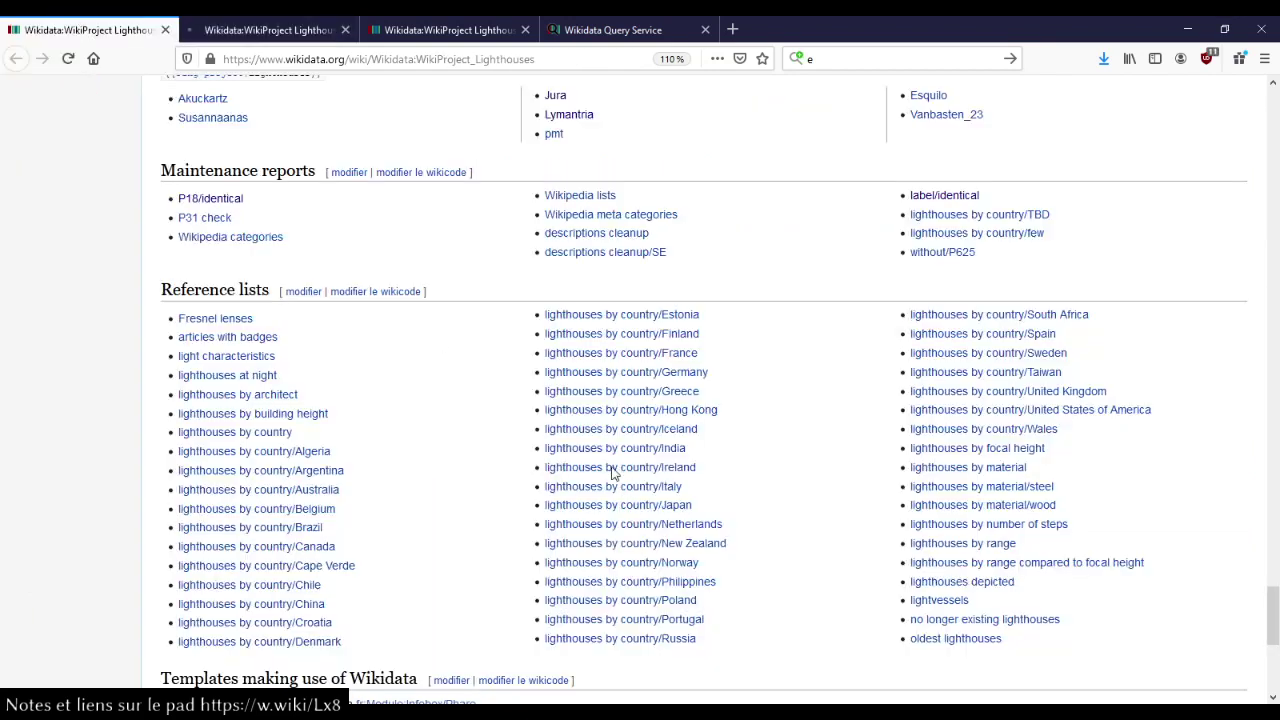
pyautogui.scroll(-2, 430, 340)
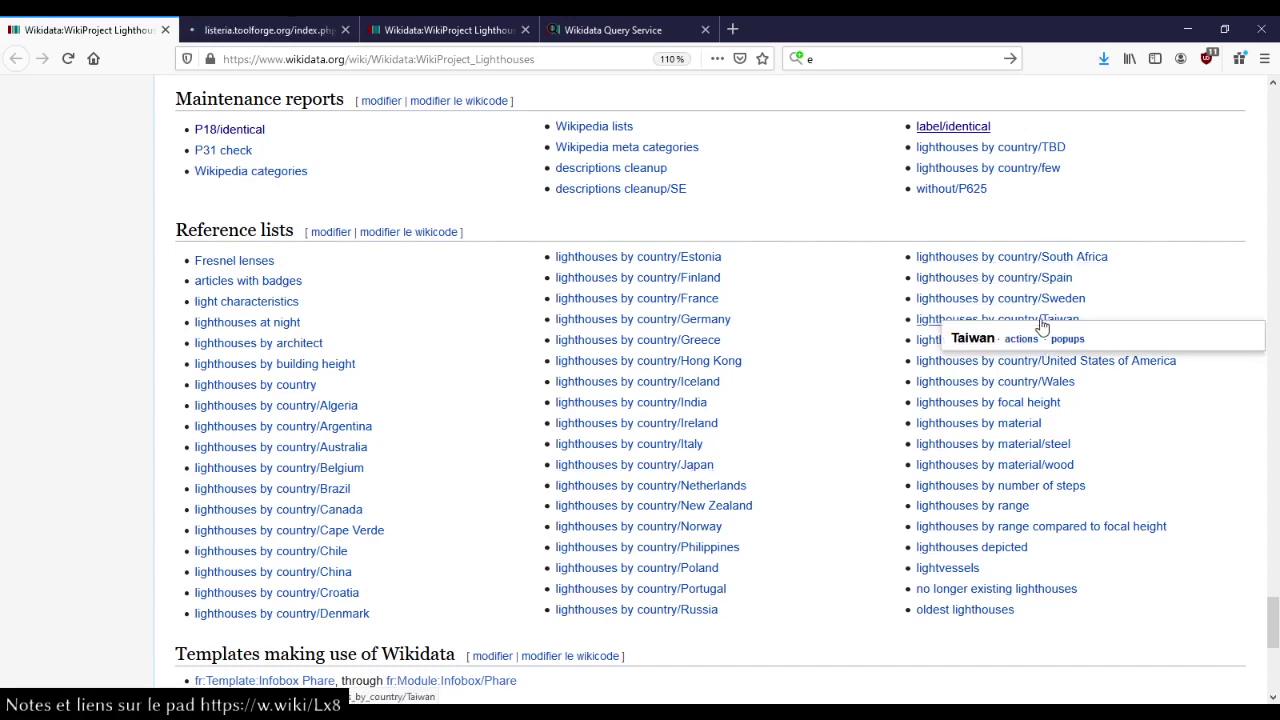
pyautogui.middleClick(250, 391)
pyautogui.click(290, 24)
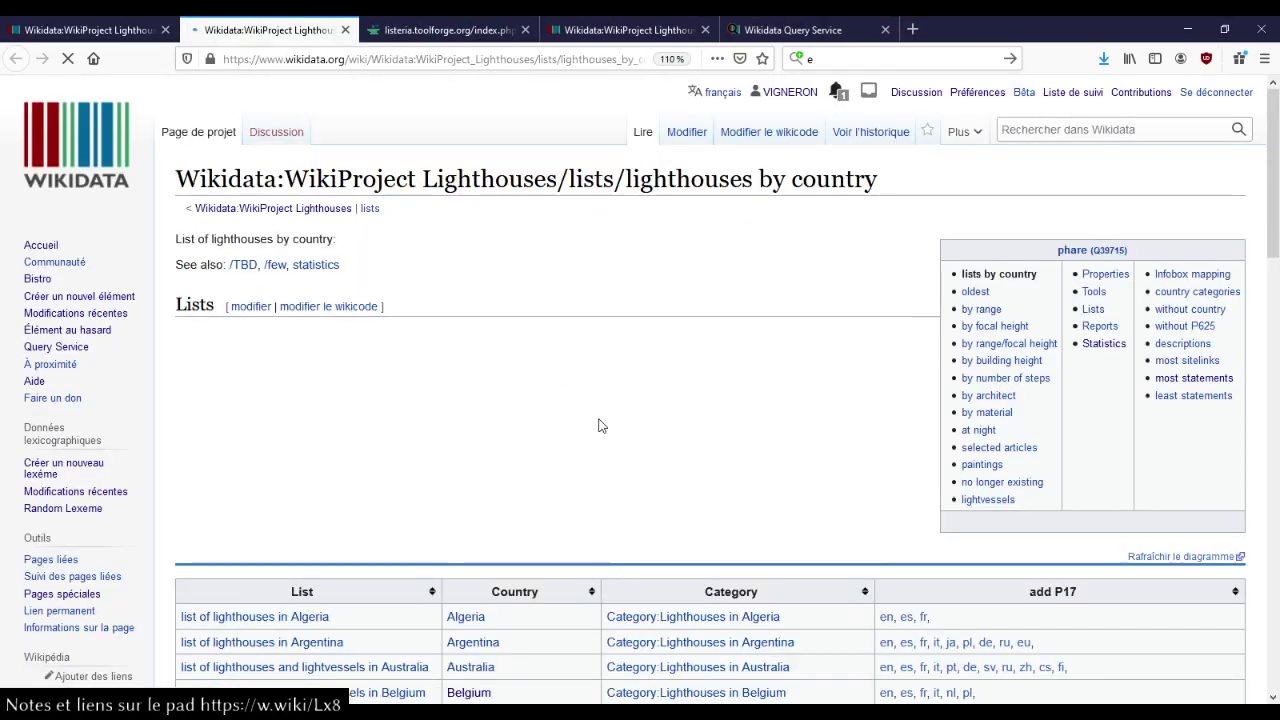
# Find "tuni" in the country list and open the Tunisia lighthouse subpage.
pyautogui.scroll(-1, 600, 424)
pyautogui.hotkey('ctrl', 'f')
pyautogui.write('tuni')
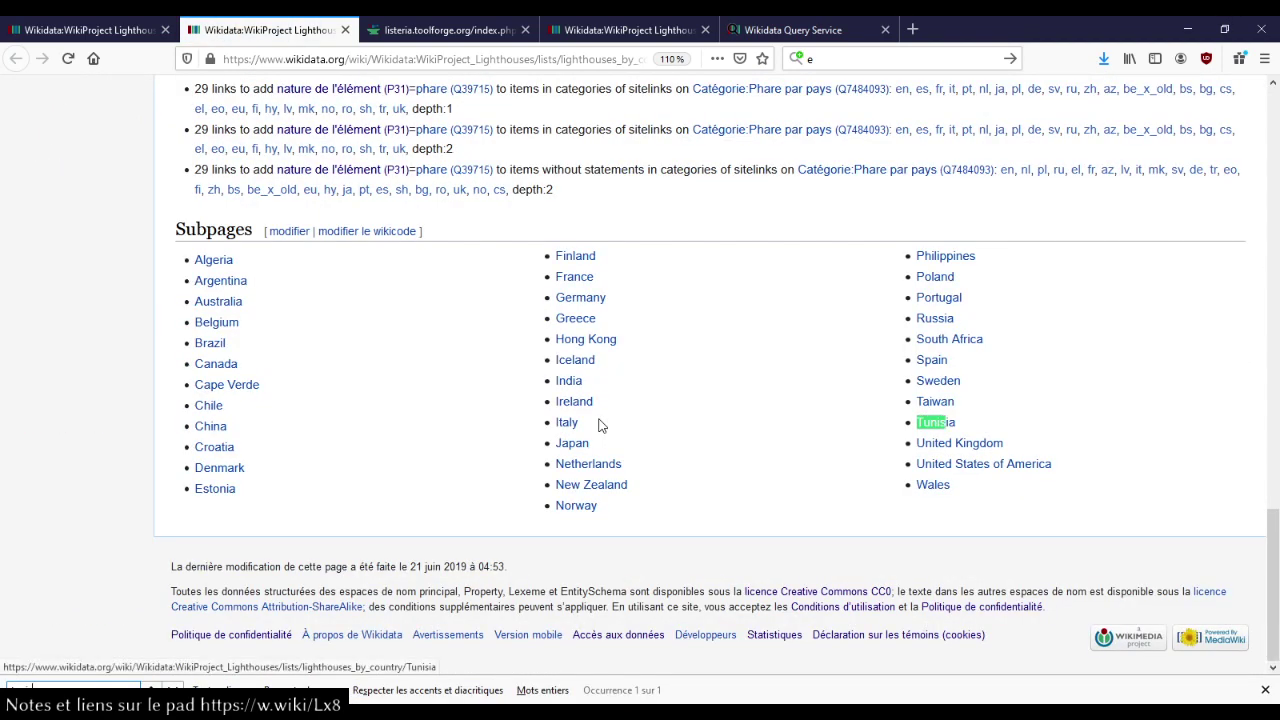
pyautogui.press('Escape')
pyautogui.press('Return')
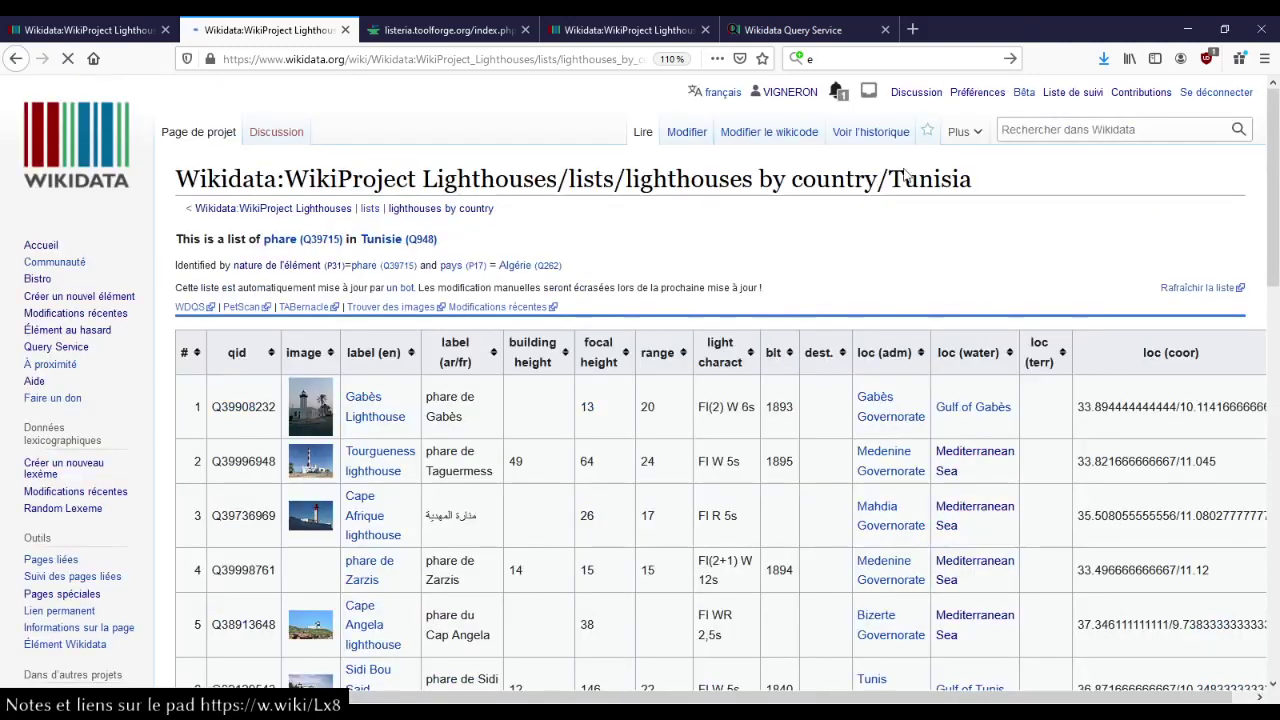
# Open the Tunisia list's version history in a separate tab and publicly thank the author of the page-creation edit.
pyautogui.middleClick(857, 132)
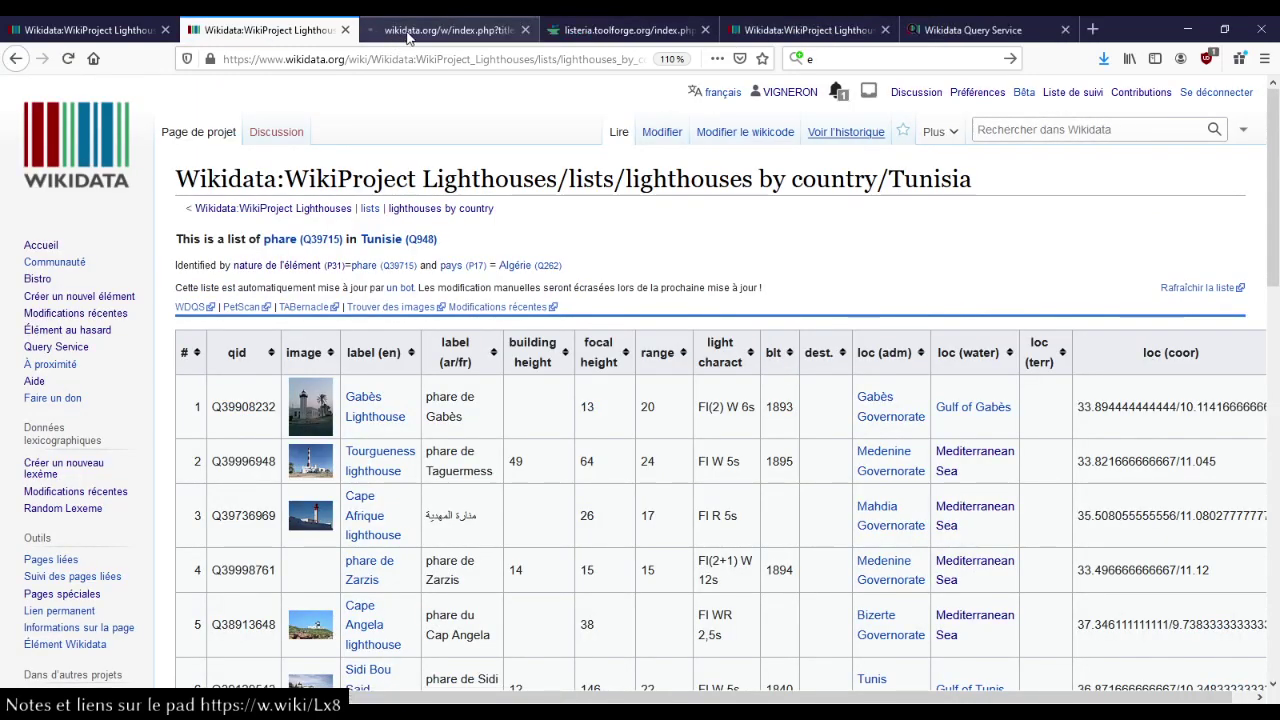
pyautogui.click(407, 33)
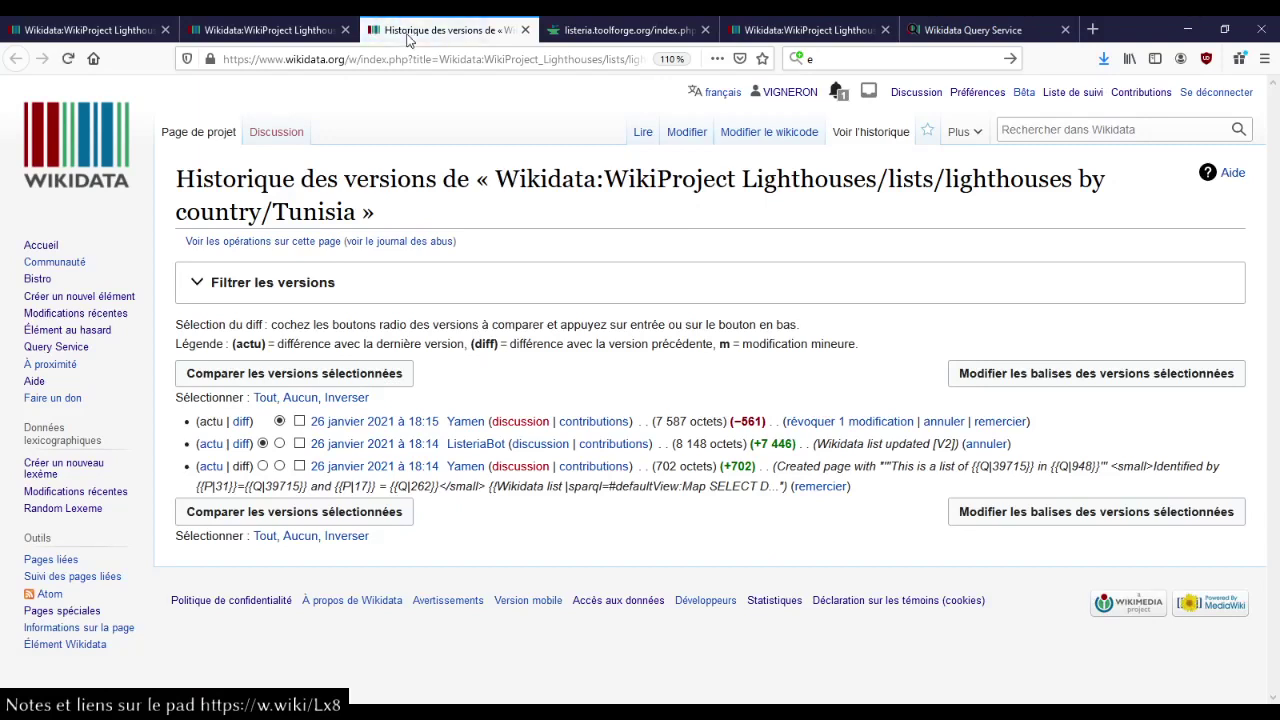
pyautogui.click(803, 487)
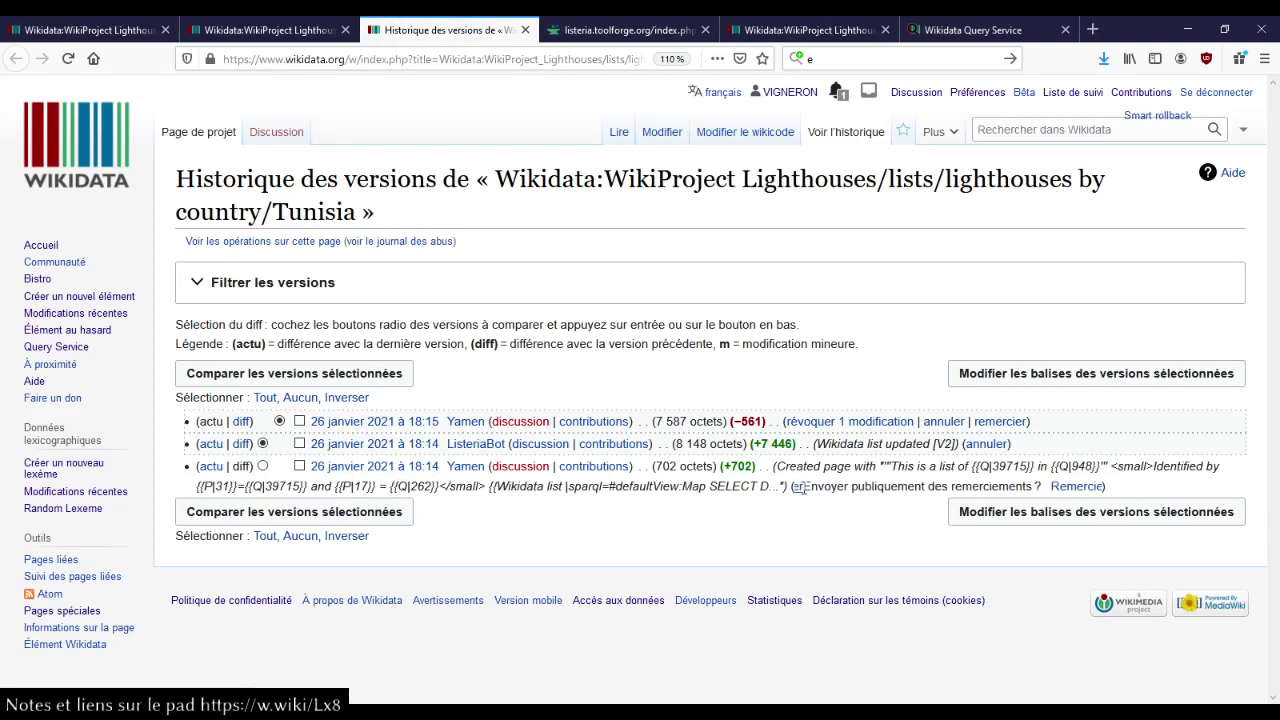
pyautogui.click(1074, 486)
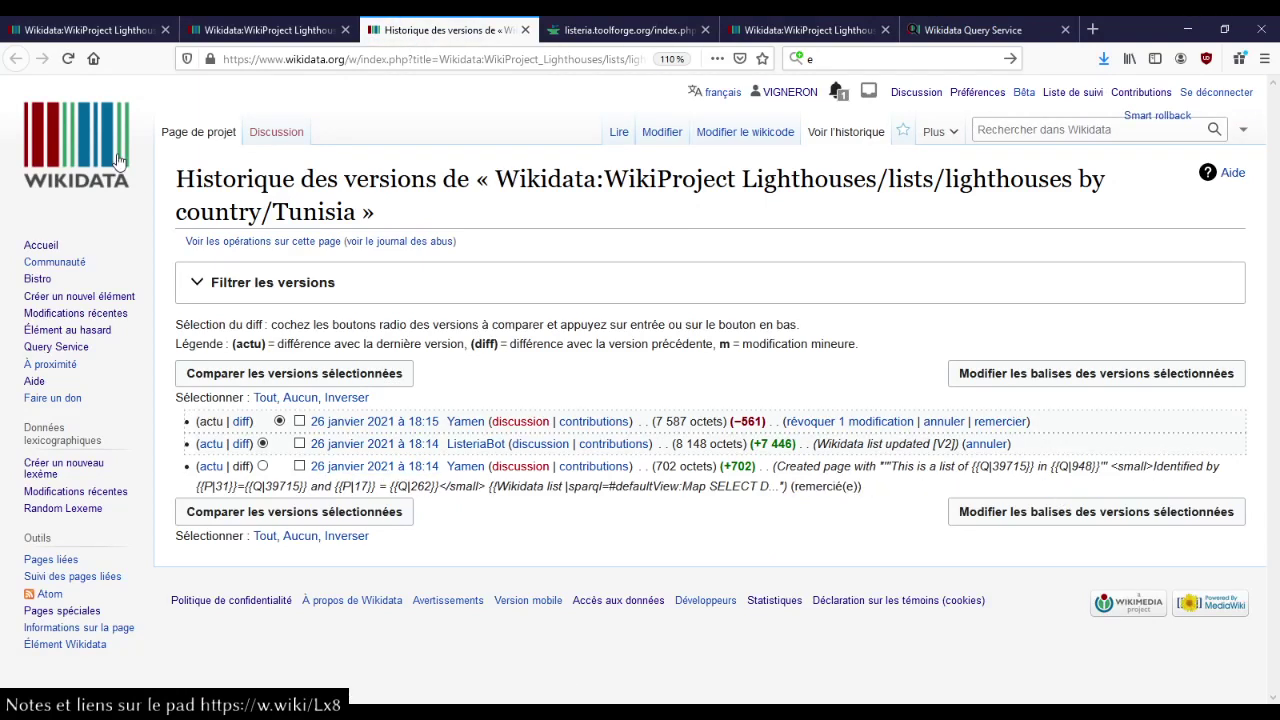
# Leave the version history and review the list of lighthouses in Tunisia.
pyautogui.click(198, 131)
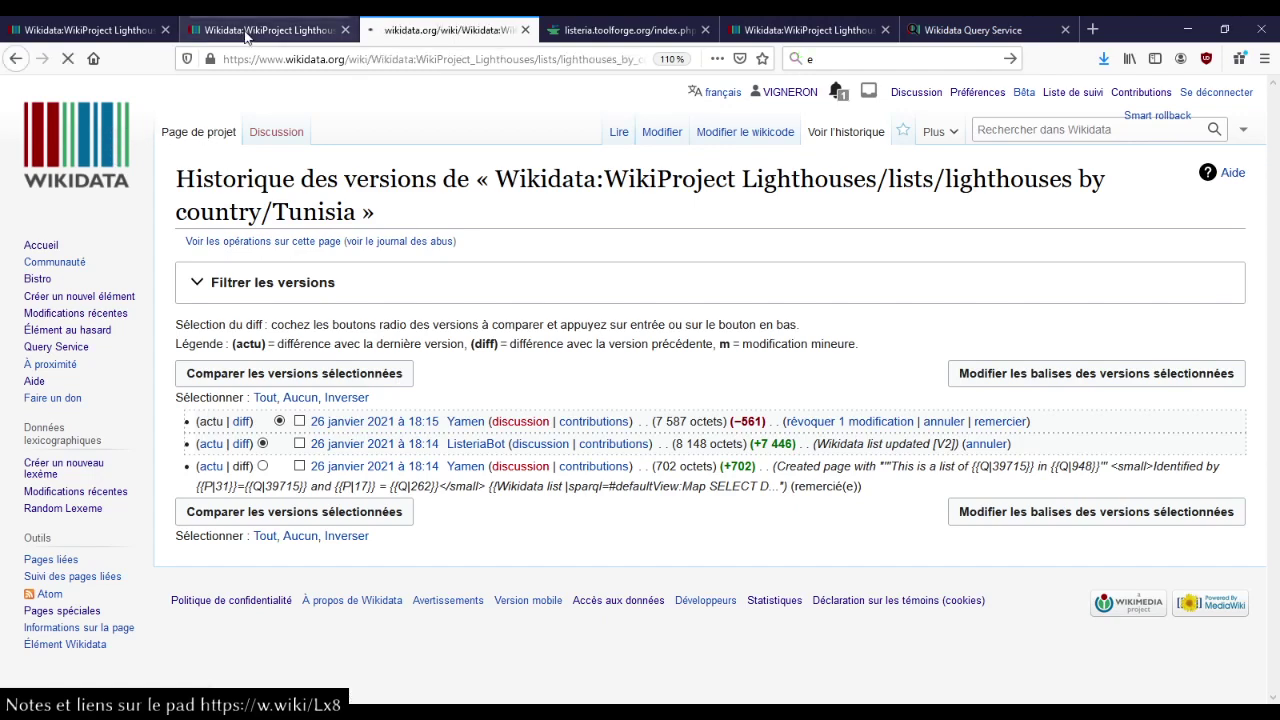
pyautogui.click(247, 36)
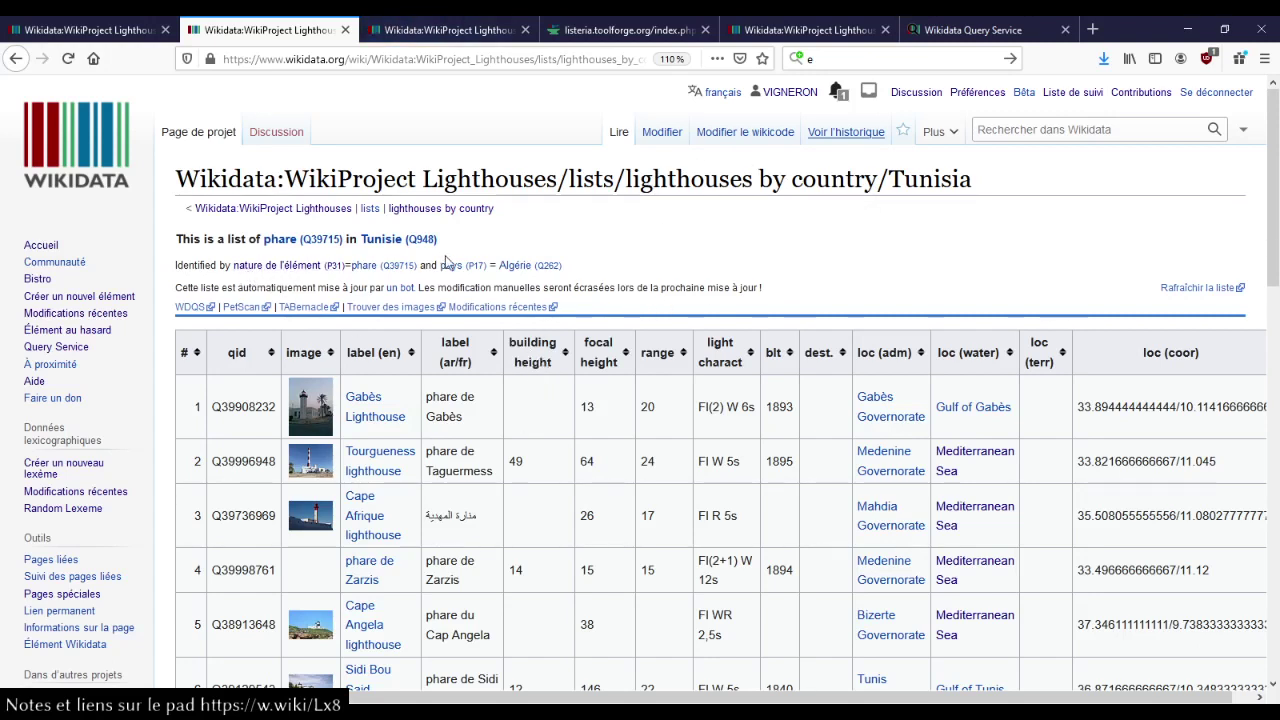
pyautogui.scroll(-1, 543, 566)
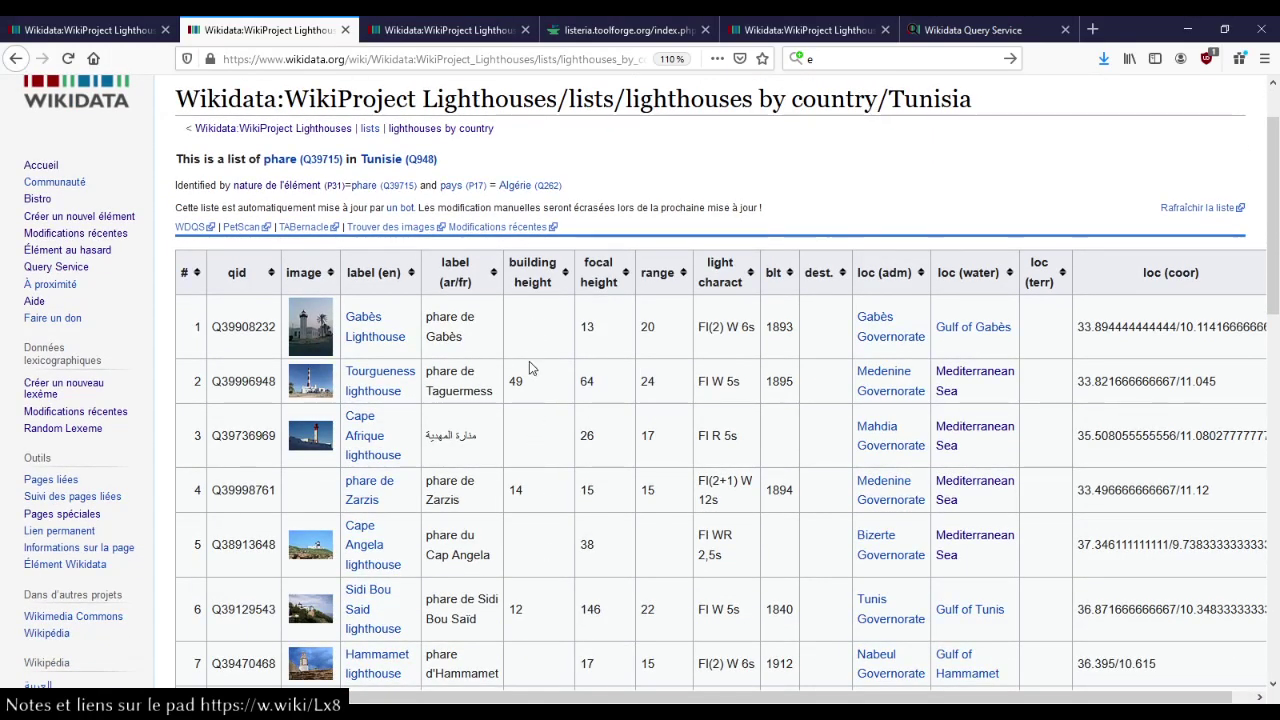
# Sort the Tunisia lighthouse list by building height in descending order and review the column.
pyautogui.click(557, 281)
pyautogui.click(557, 281)
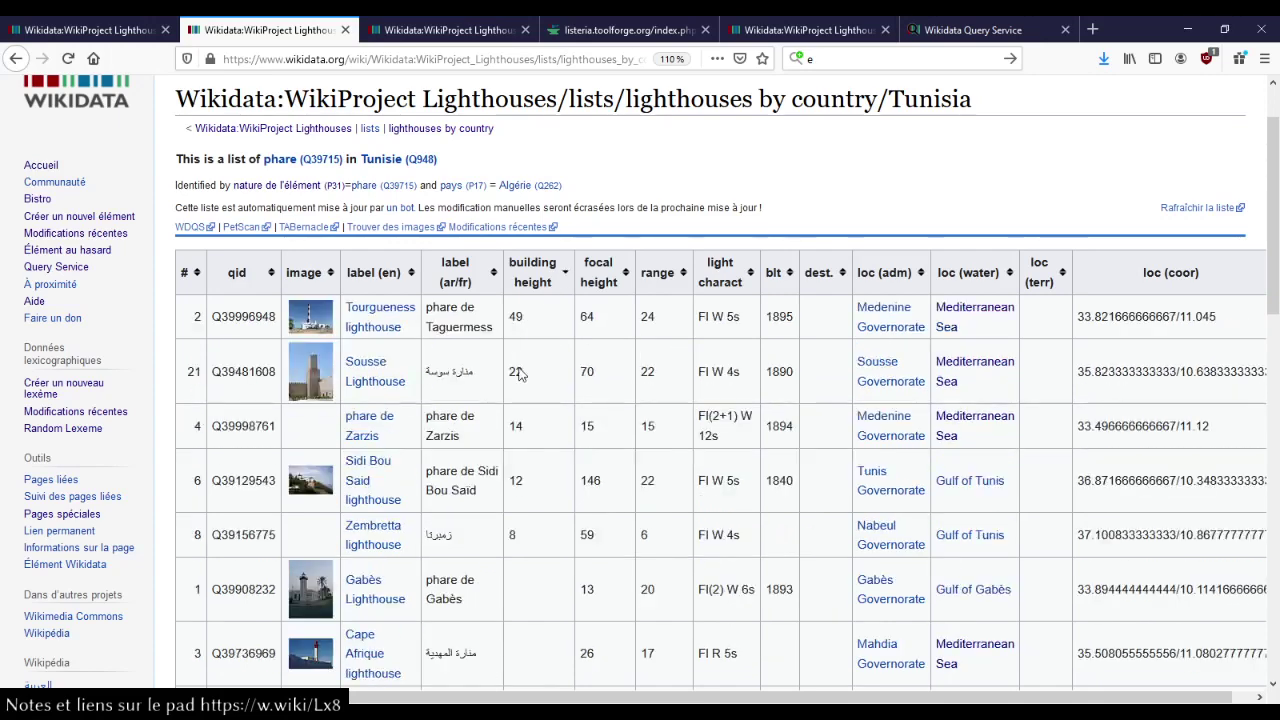
pyautogui.scroll(-1, 530, 530)
pyautogui.scroll(-5, 529, 535)
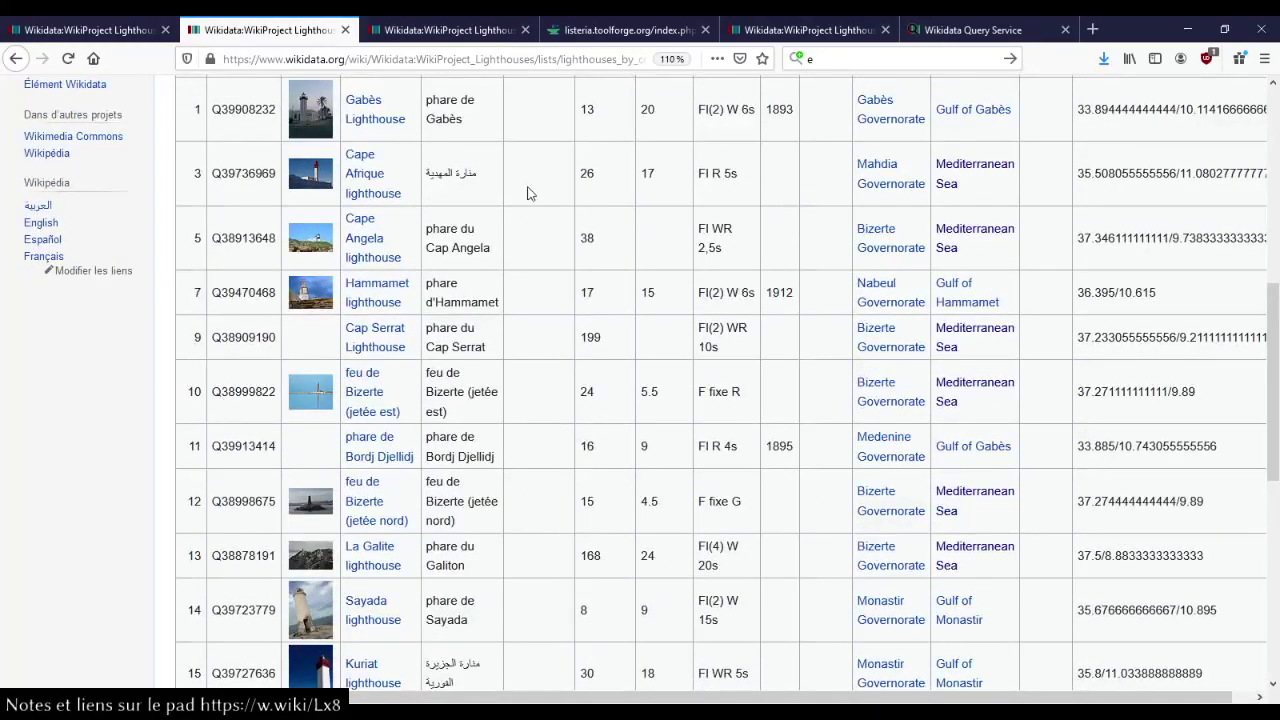
pyautogui.scroll(4, 520, 415)
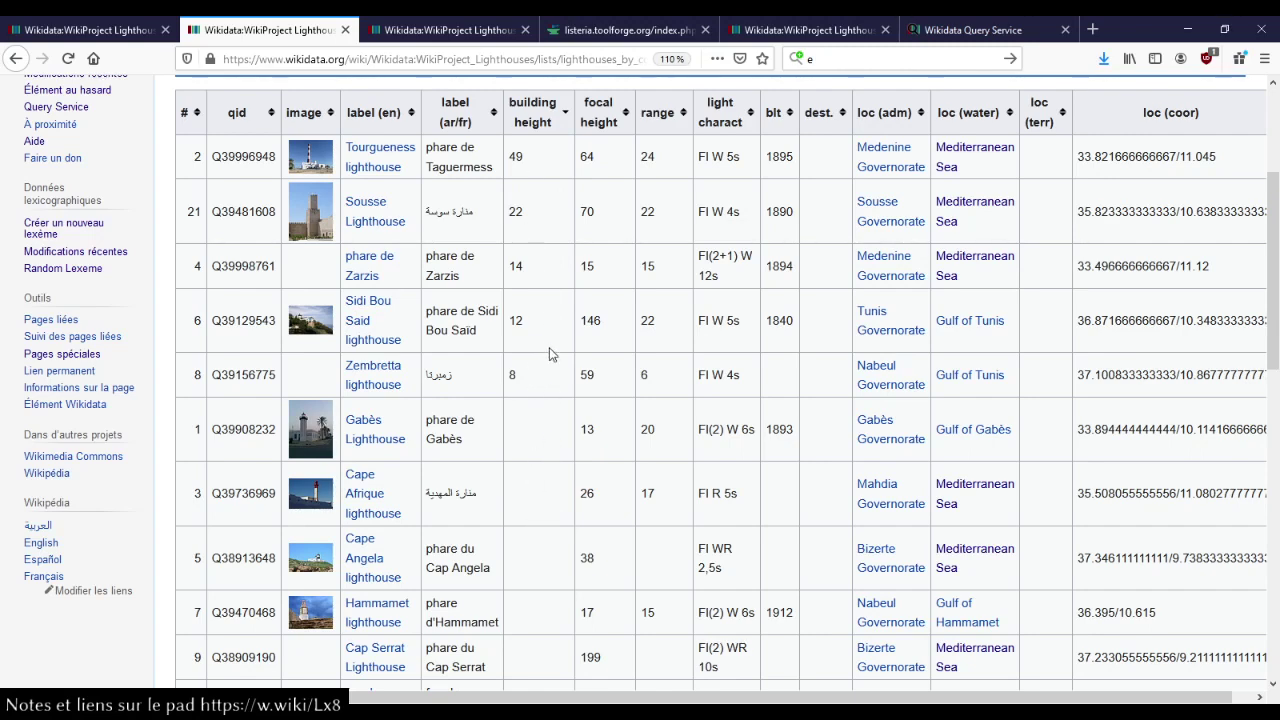
# Close the unneeded project tab and return from the Listeria update result to the label/identical report.
pyautogui.click(450, 30)
pyautogui.hotkey('ctrl', 'w')
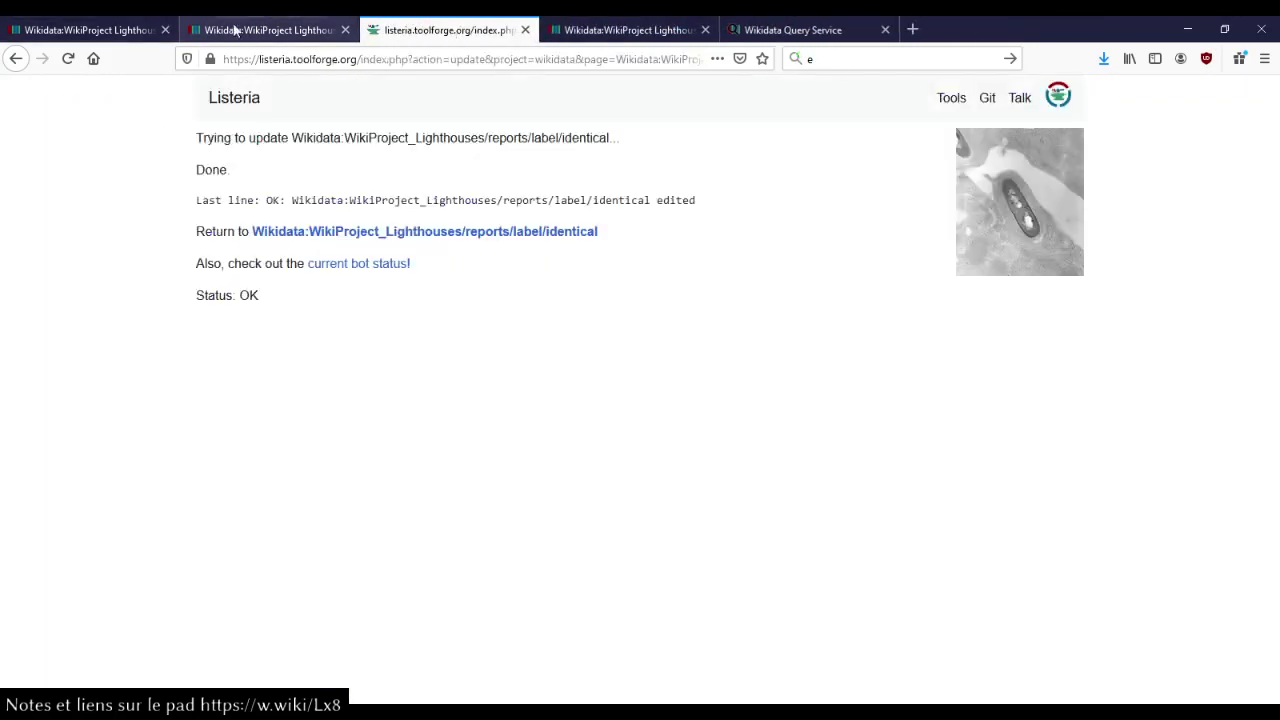
pyautogui.click(477, 238)
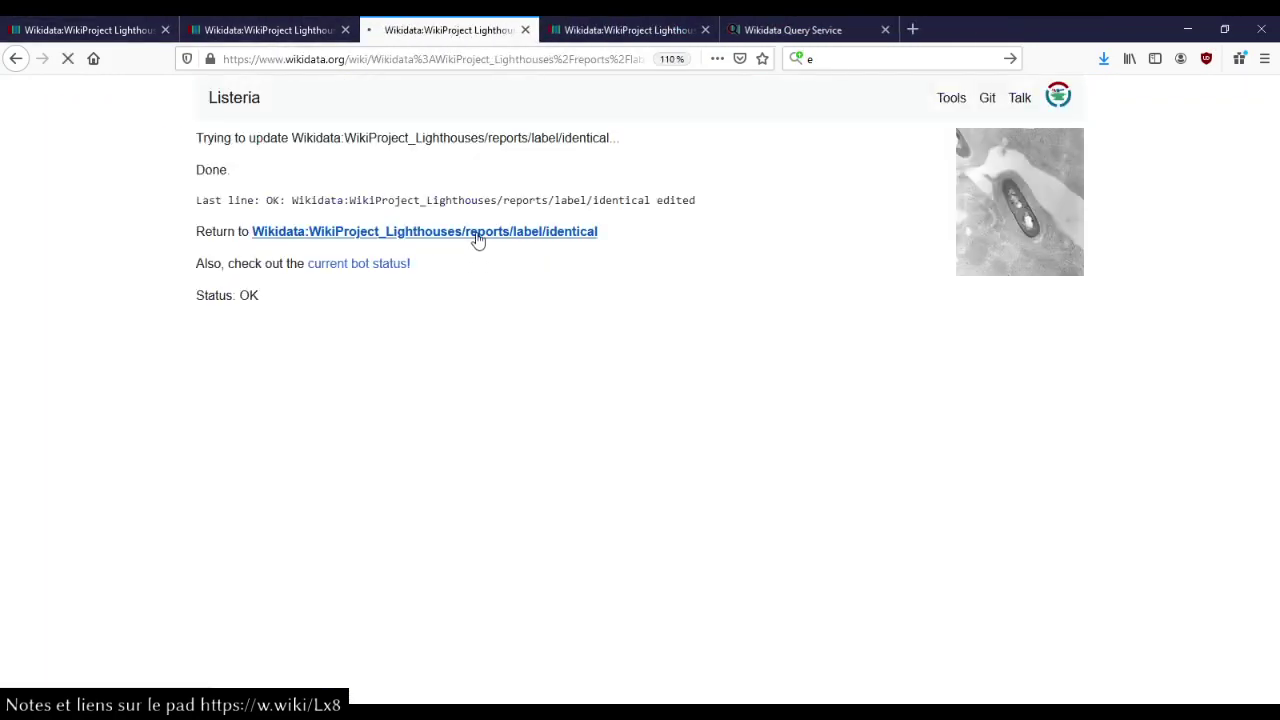
# Review the refreshed identical-label report through to the item total at its end.
pyautogui.scroll(-3, 484, 345)
pyautogui.scroll(-3, 484, 345)
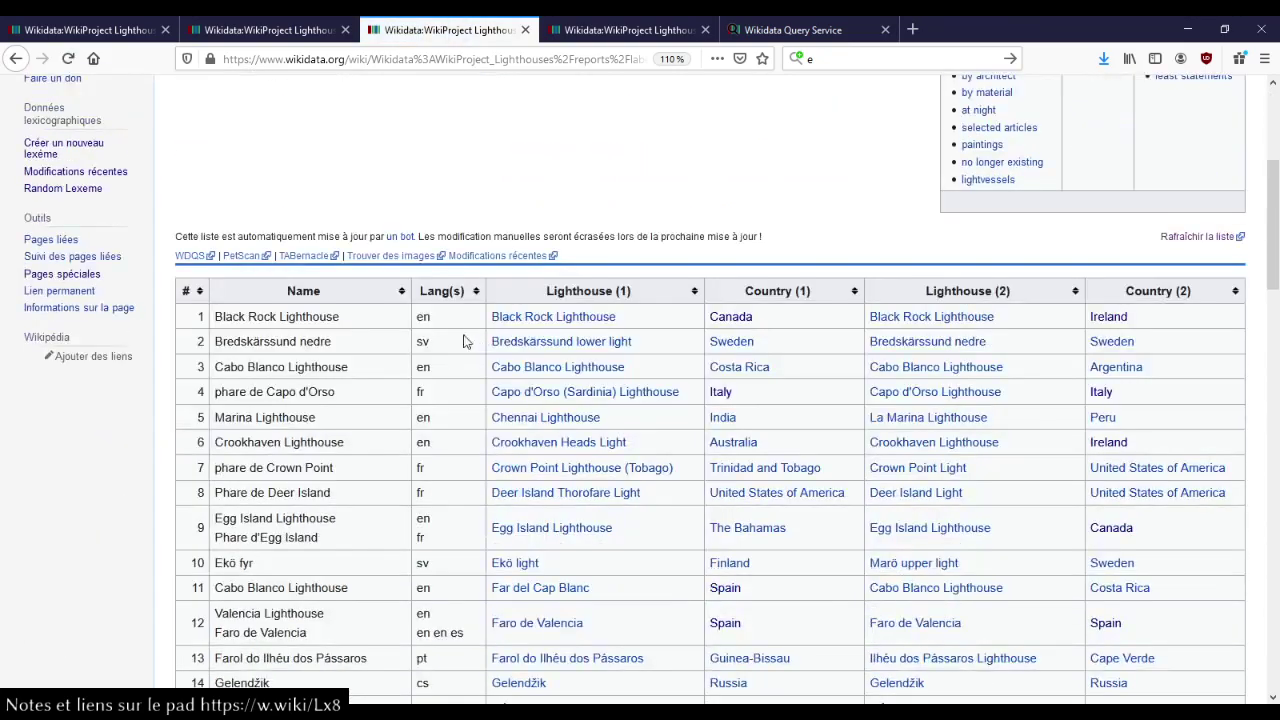
pyautogui.scroll(-20, 391, 329)
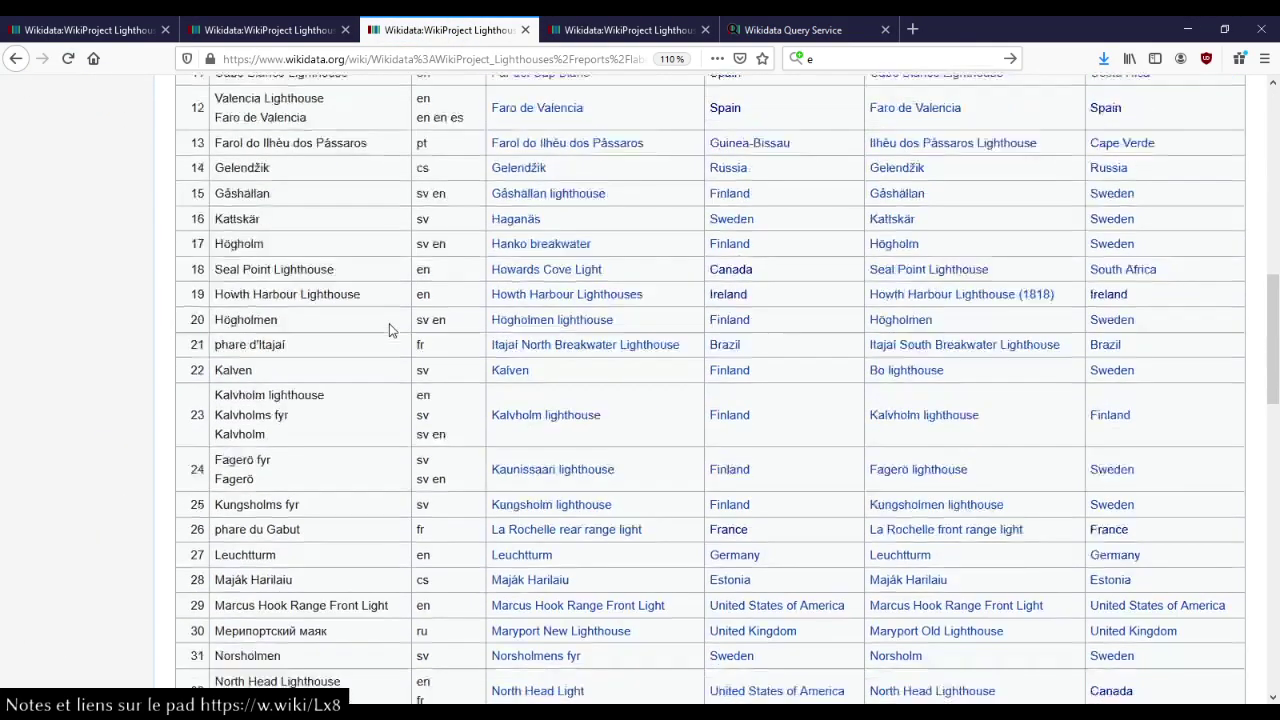
pyautogui.scroll(-1, 391, 329)
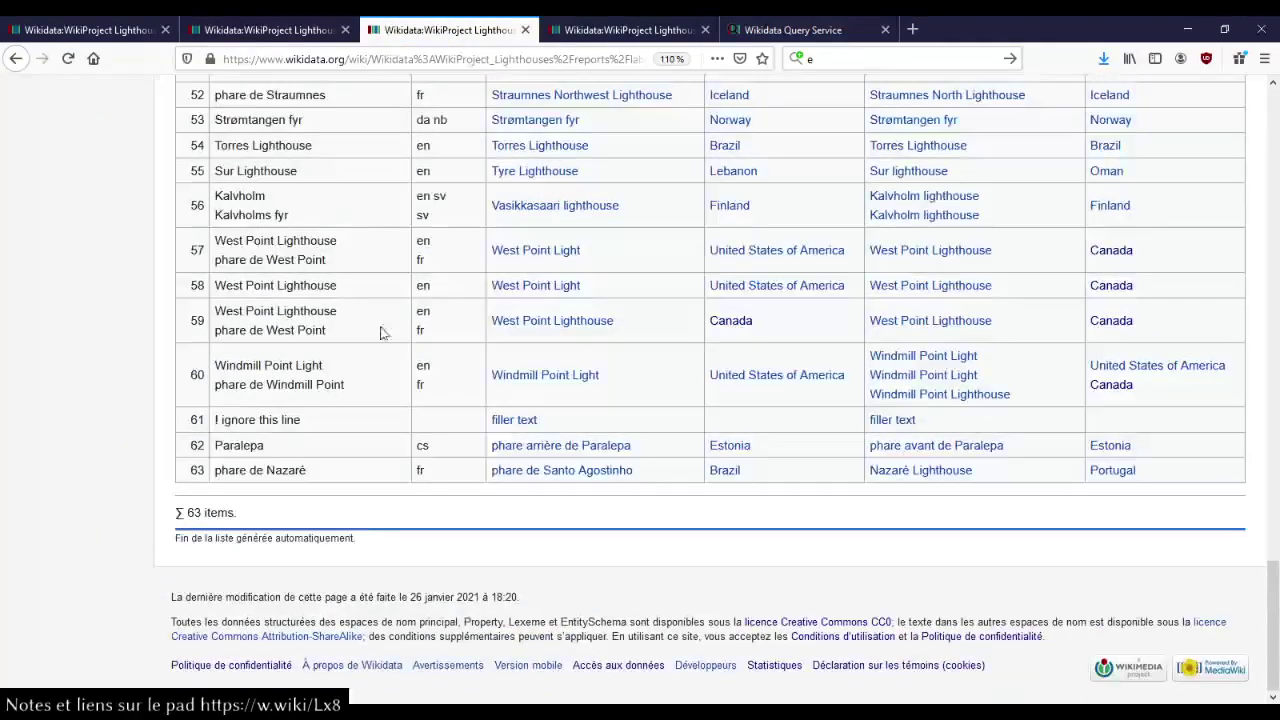
pyautogui.tripleClick(209, 513)
pyautogui.click(242, 511)
pyautogui.scroll(20, 409, 511)
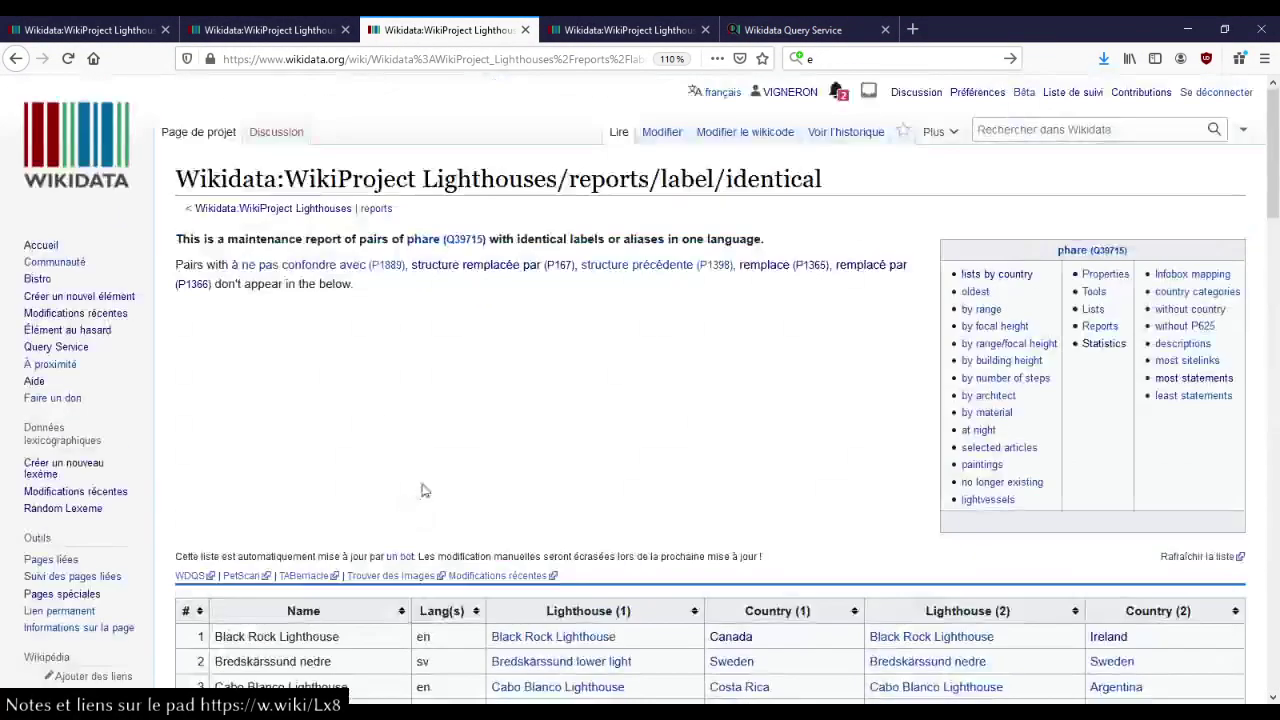
# Close the label/identical report tabs and return to the WikiProject Lighthouses main page.
pyautogui.click(525, 29)
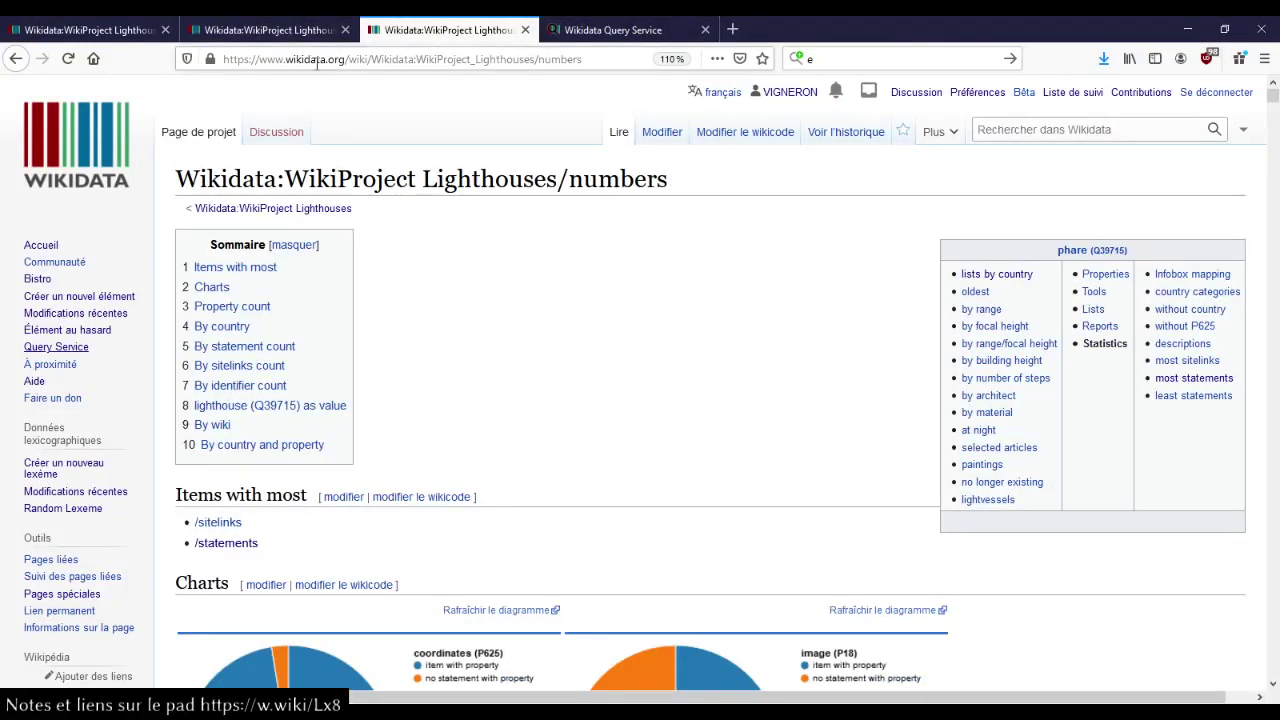
pyautogui.click(270, 30)
pyautogui.scroll(3, 531, 241)
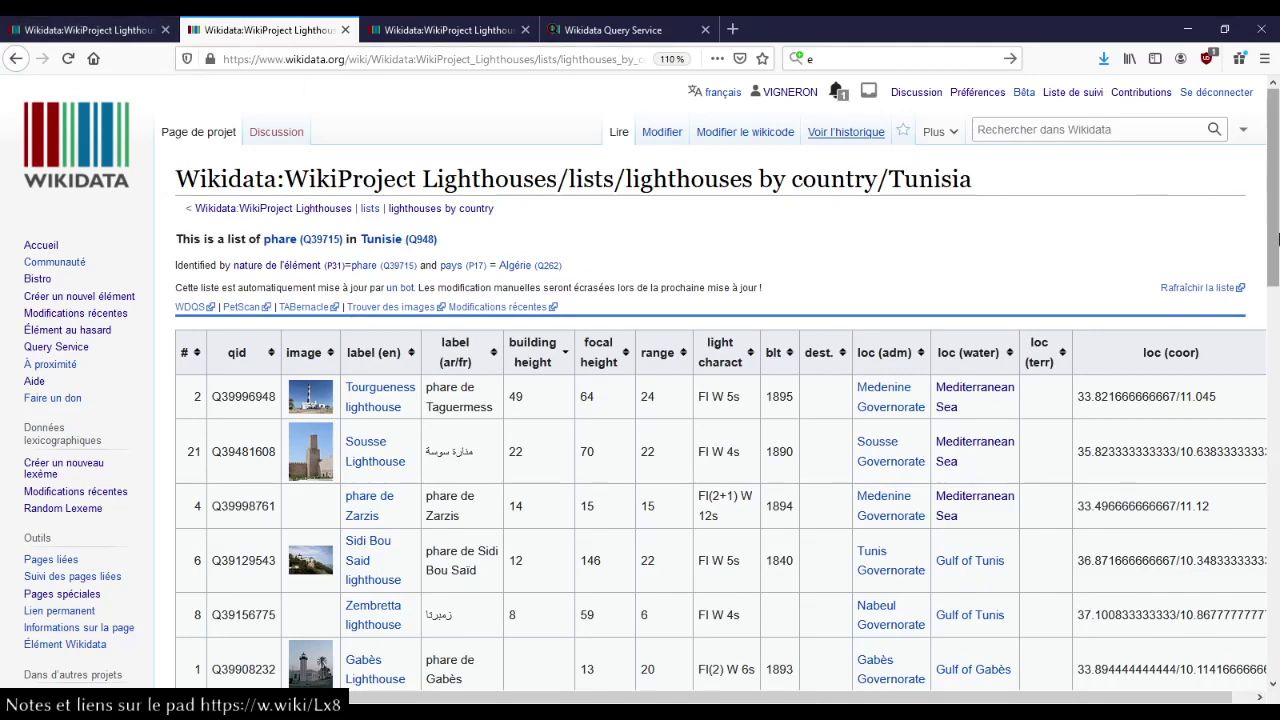
pyautogui.click(87, 33)
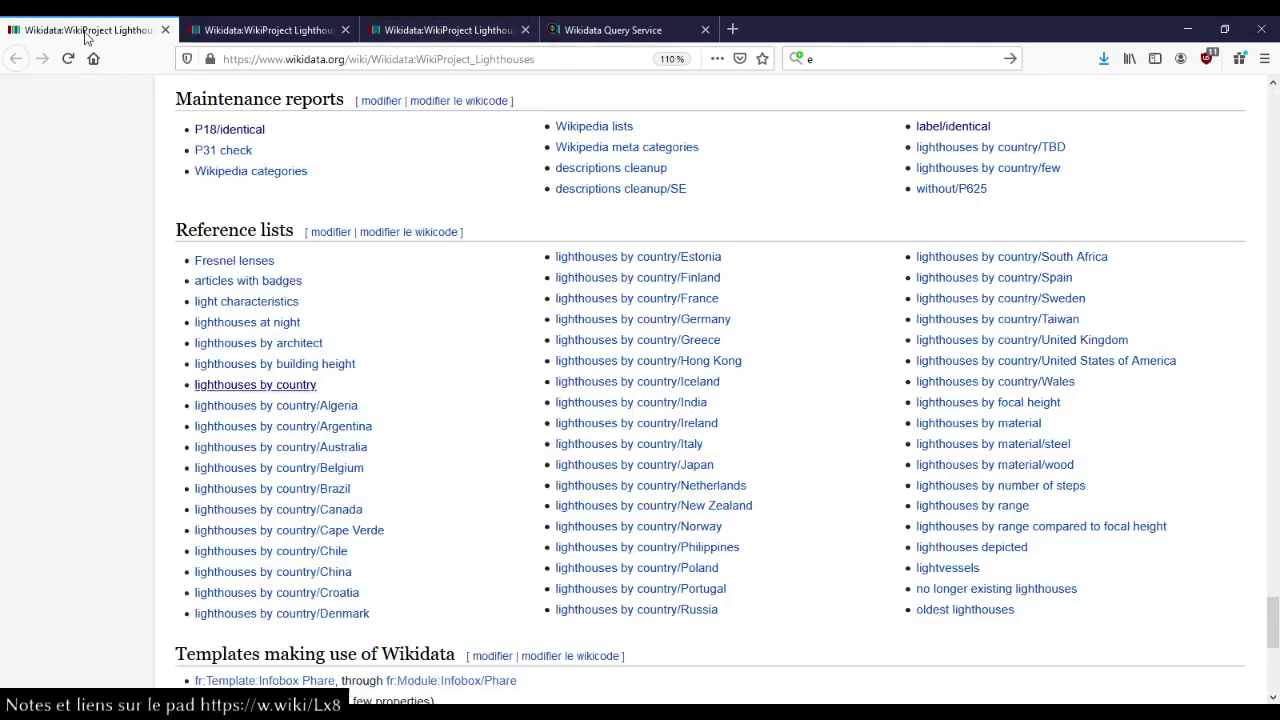
# Open the P18/identical maintenance report in a separate tab, close the Tunisia list tab and view the report.
pyautogui.middleClick(205, 128)
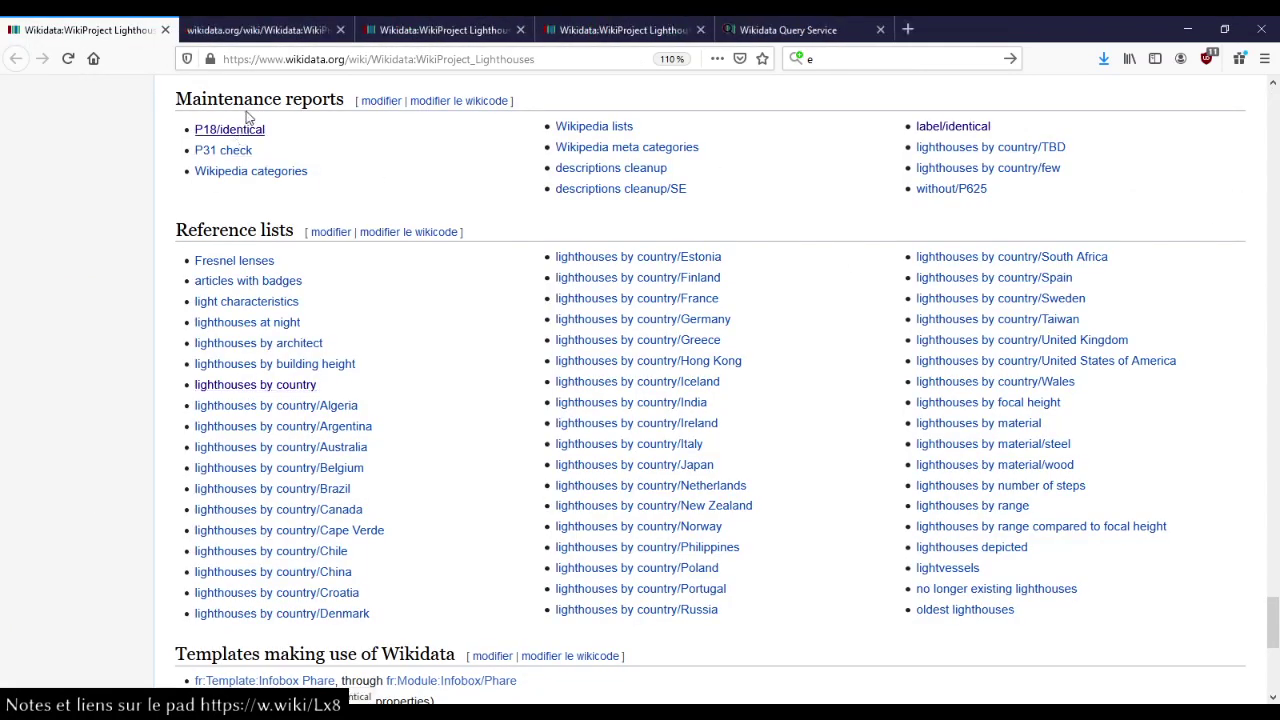
pyautogui.middleClick(454, 36)
pyautogui.click(290, 38)
pyautogui.click(137, 32)
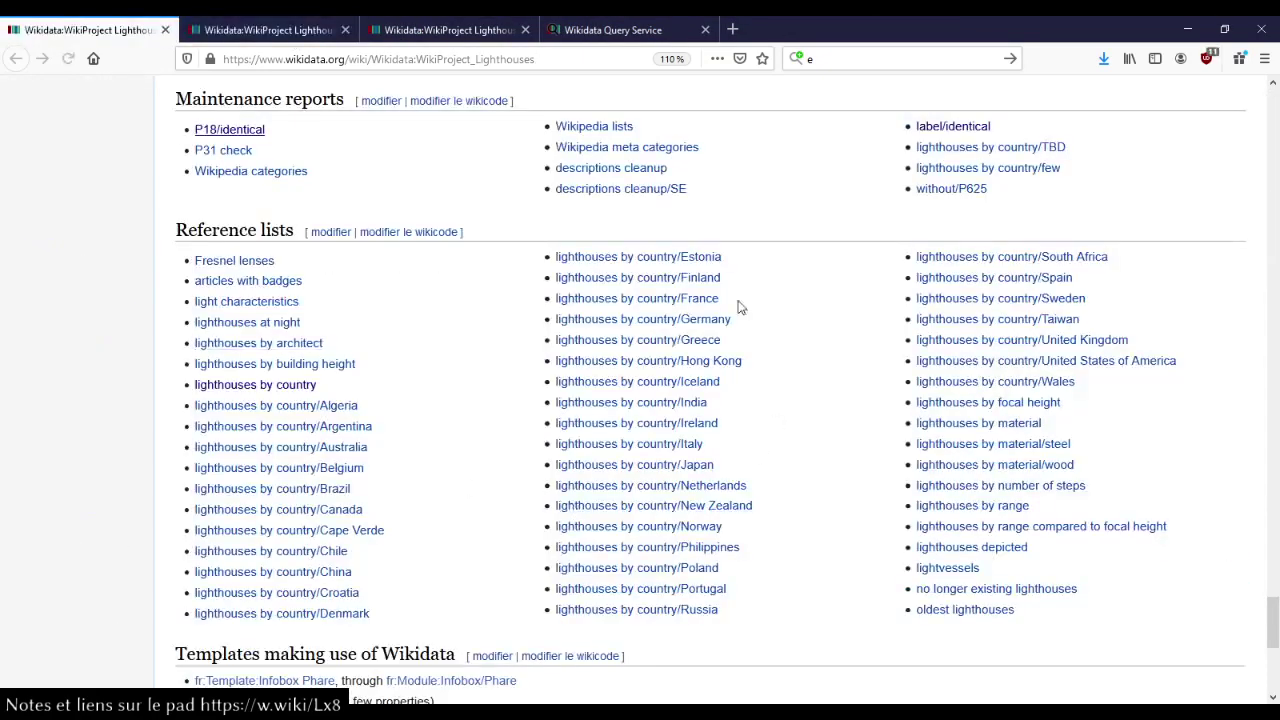
pyautogui.scroll(-4, 380, 330)
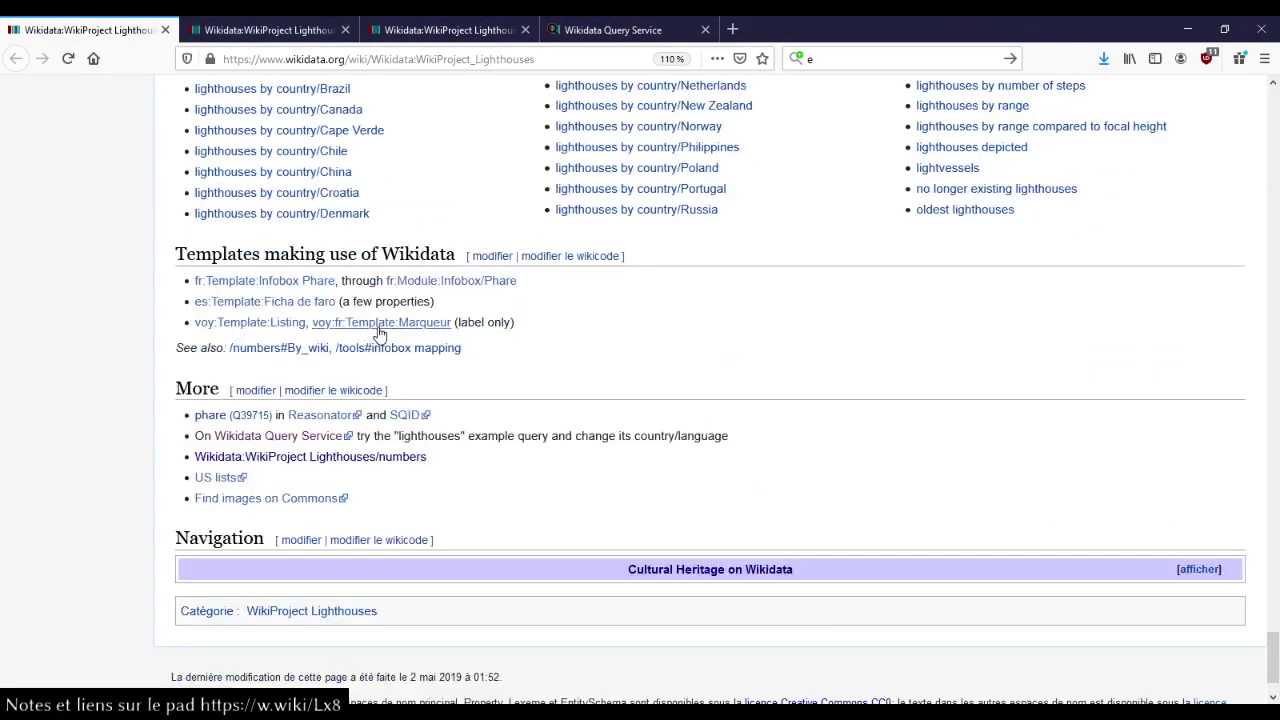
pyautogui.click(255, 40)
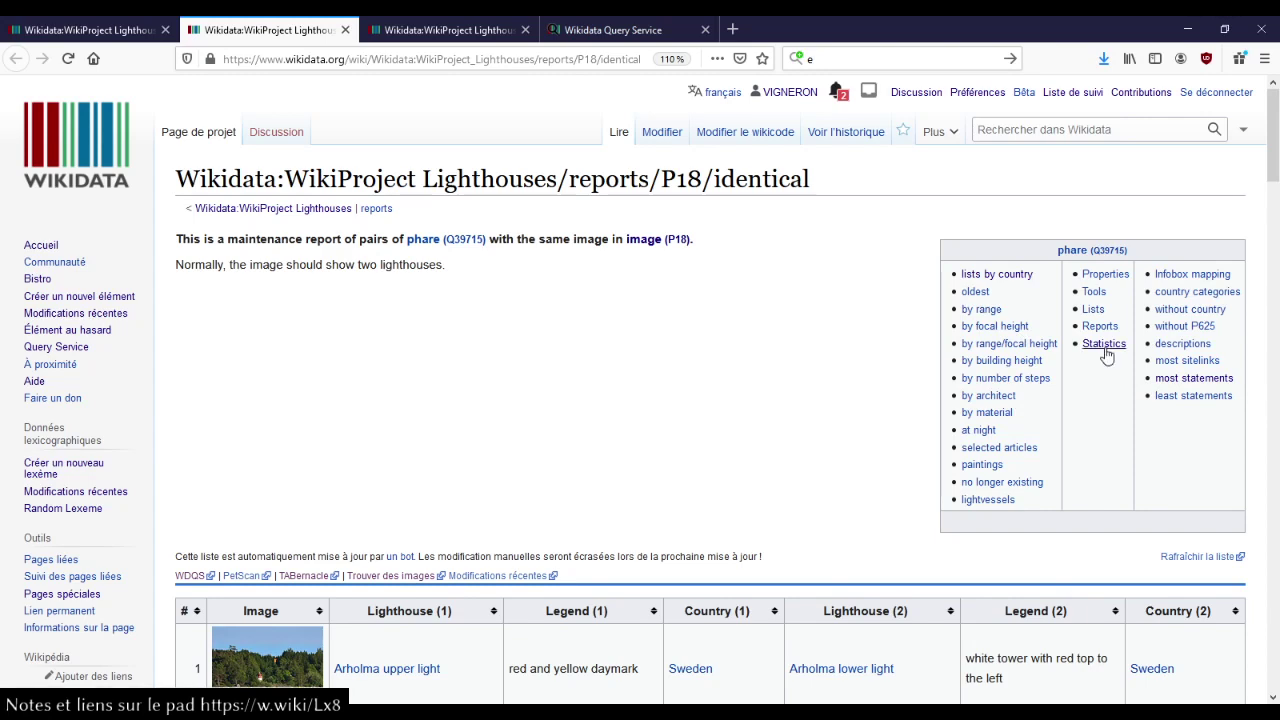
# On the project's numbers page, compare the coordinates (P625) and image (P18) charts with their percentages in the property count table.
pyautogui.click(460, 28)
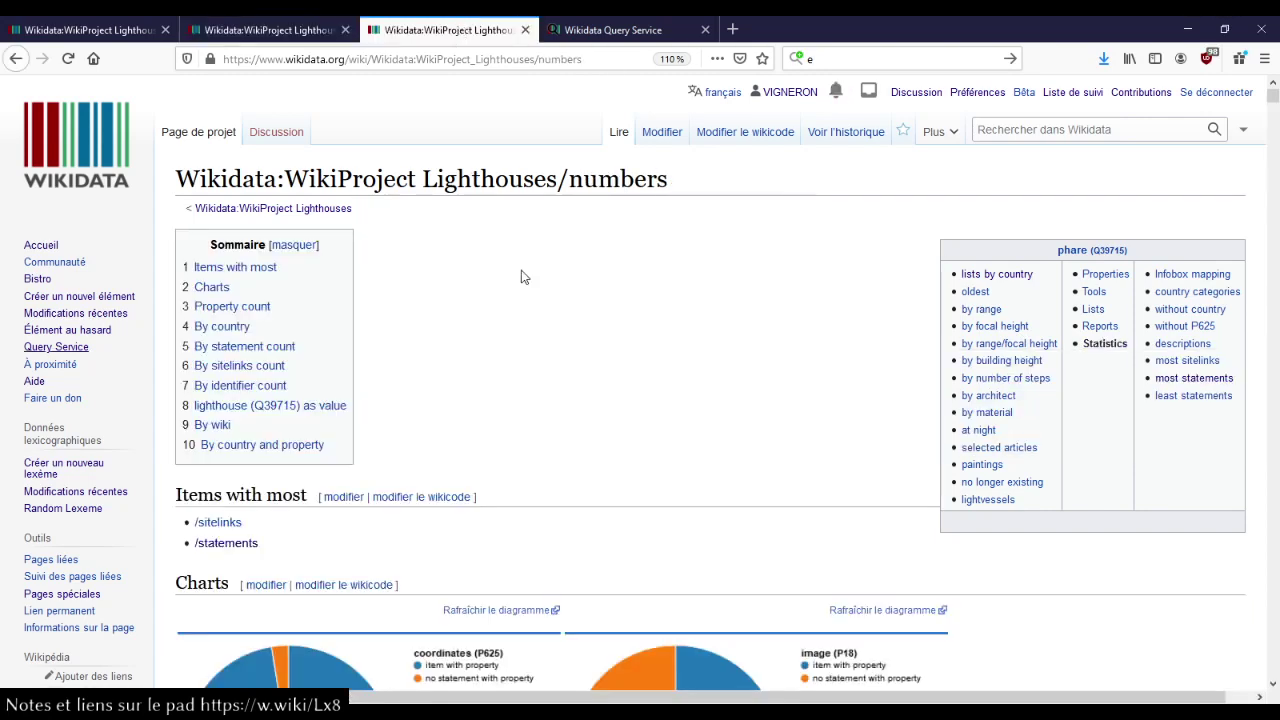
pyautogui.scroll(-4, 521, 347)
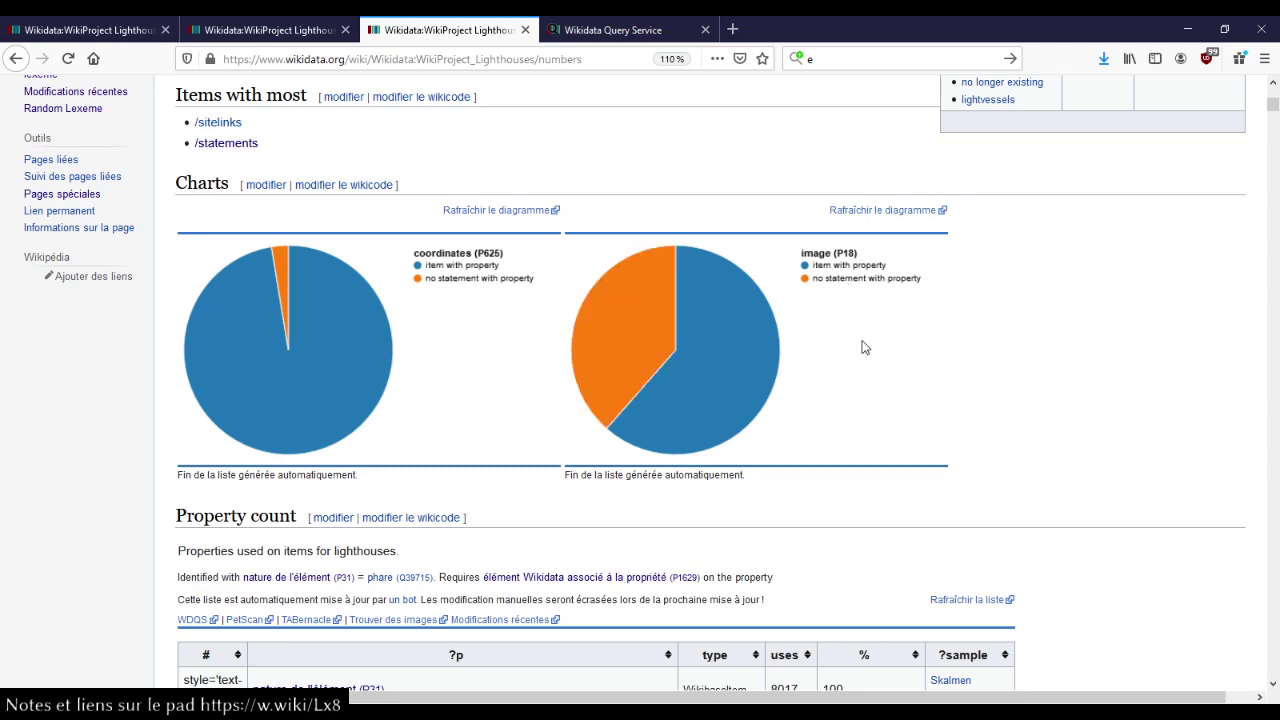
pyautogui.scroll(-5, 864, 346)
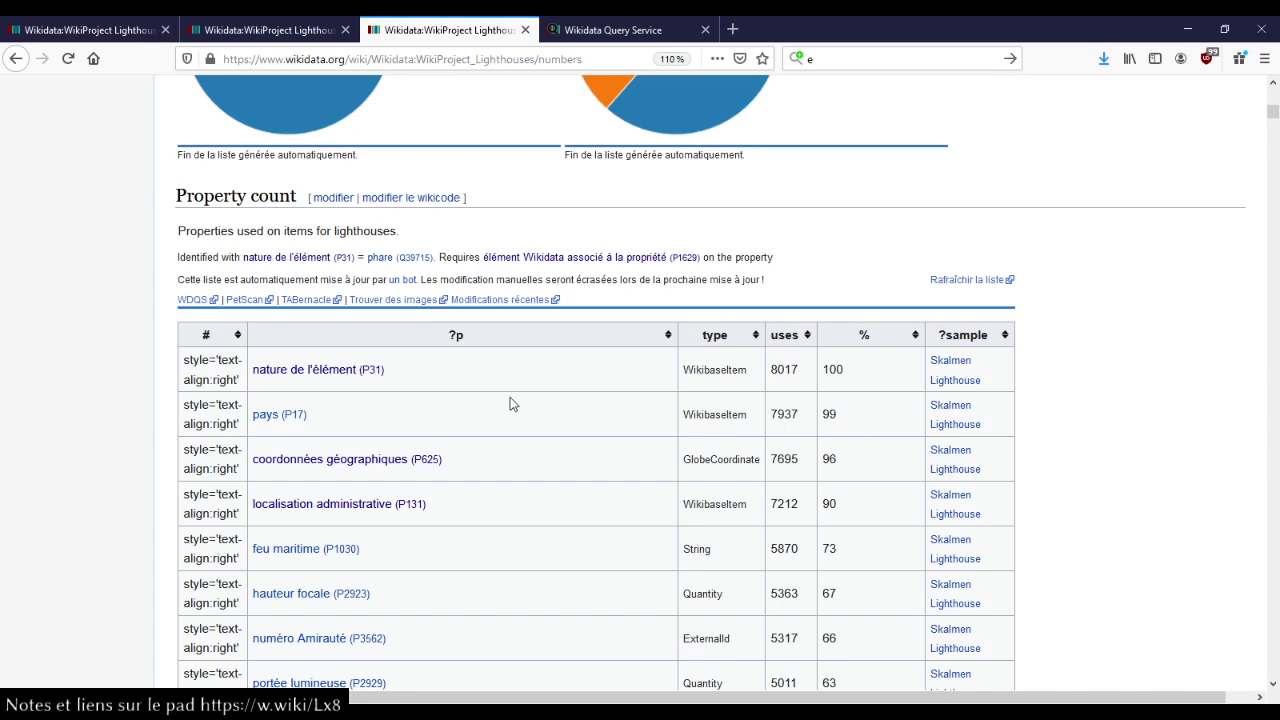
pyautogui.scroll(-3, 514, 377)
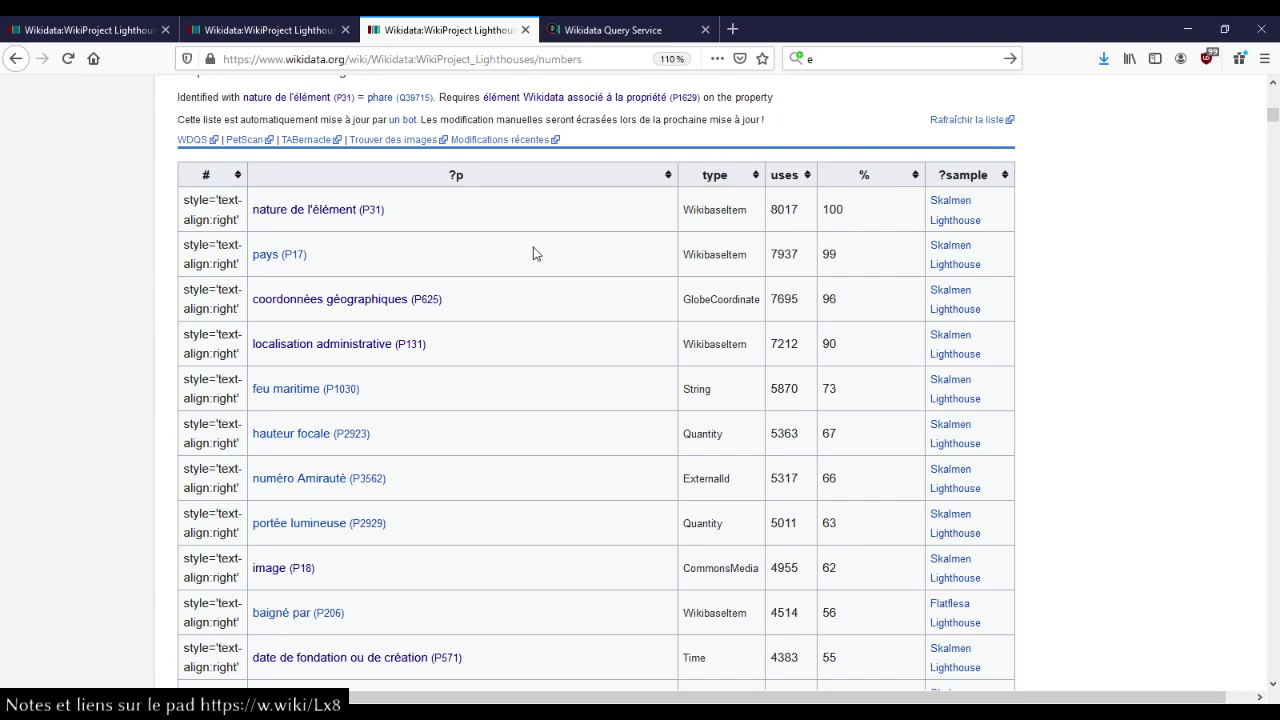
pyautogui.scroll(-2, 643, 264)
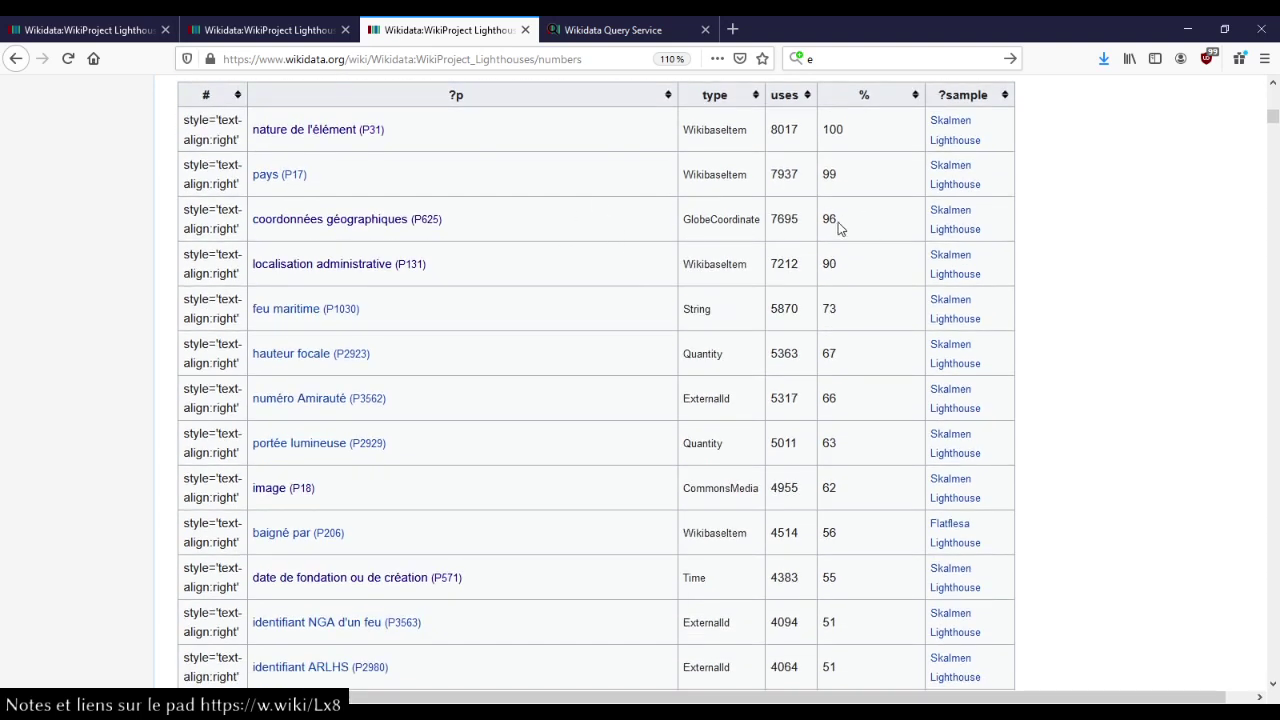
pyautogui.scroll(4, 446, 220)
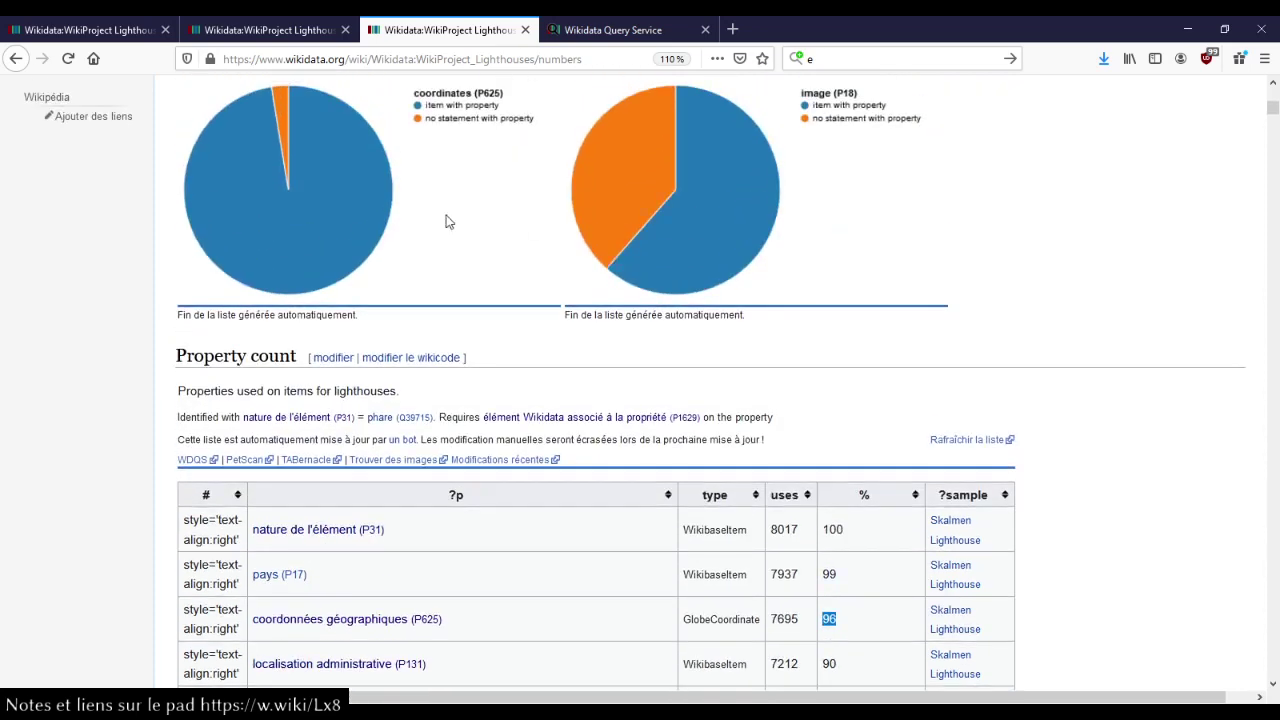
pyautogui.scroll(-3, 531, 257)
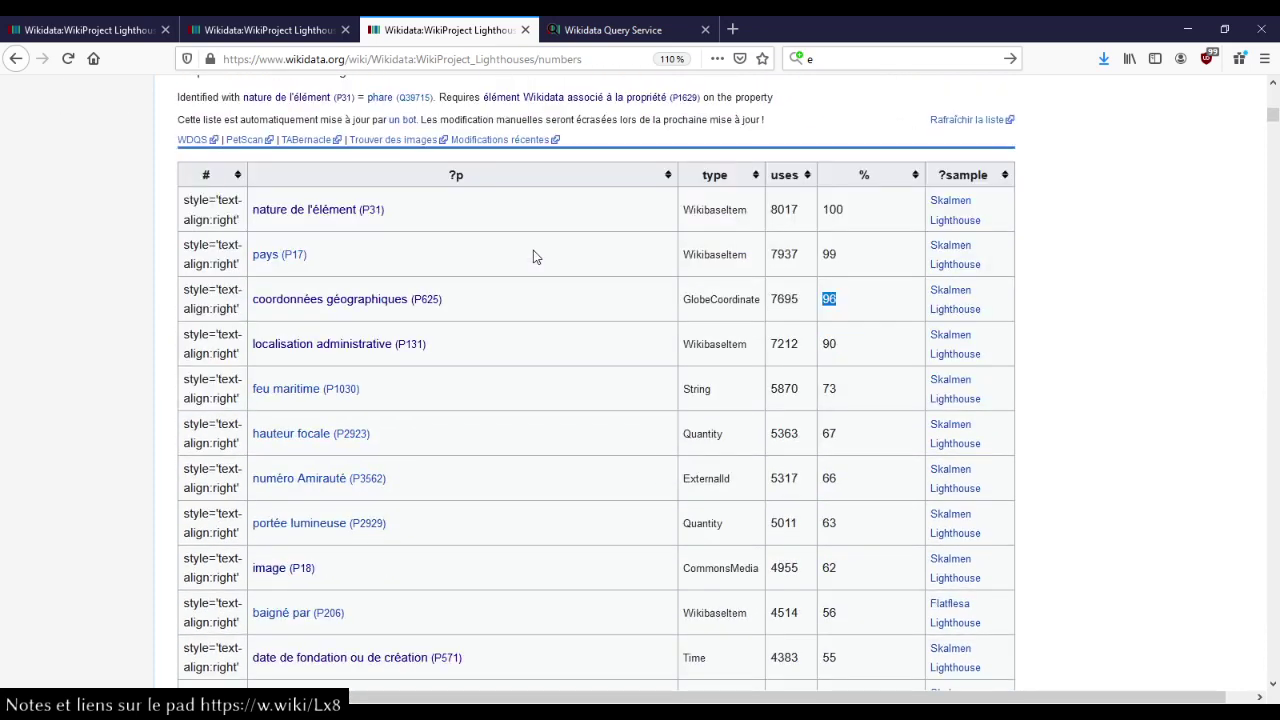
pyautogui.doubleClick(829, 567)
pyautogui.scroll(3, 830, 567)
pyautogui.scroll(-2, 831, 571)
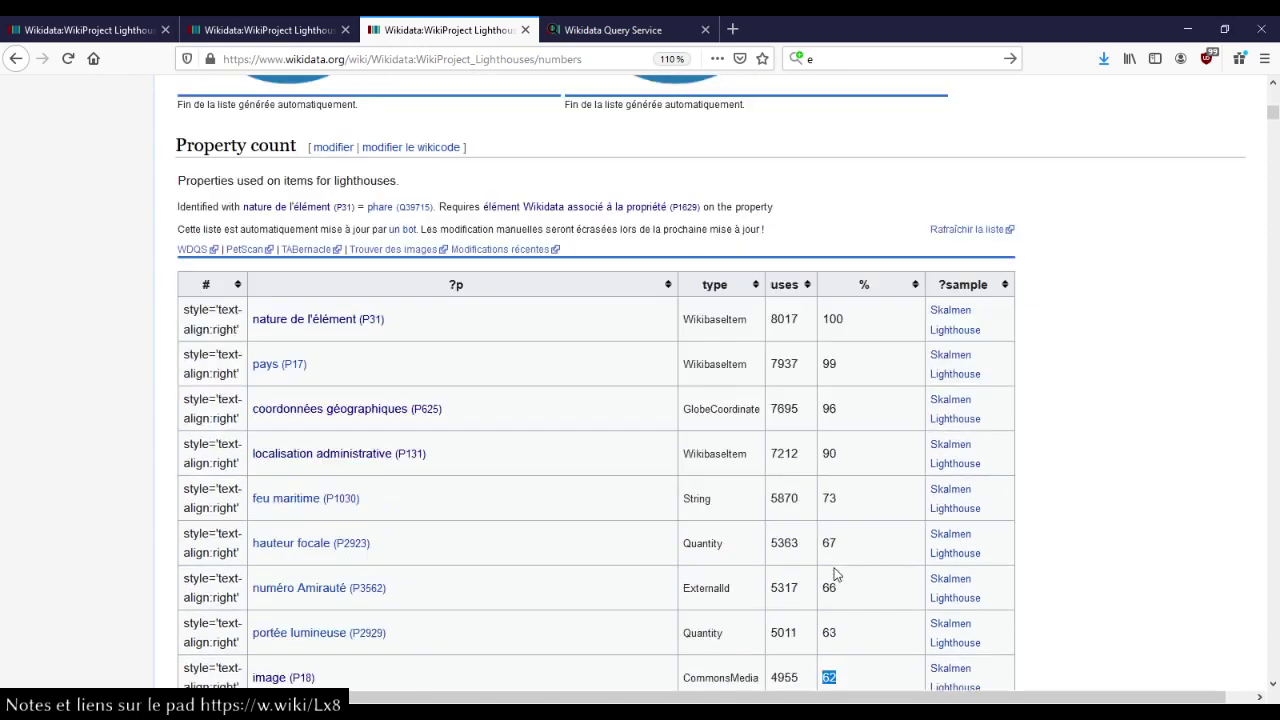
pyautogui.scroll(4, 831, 560)
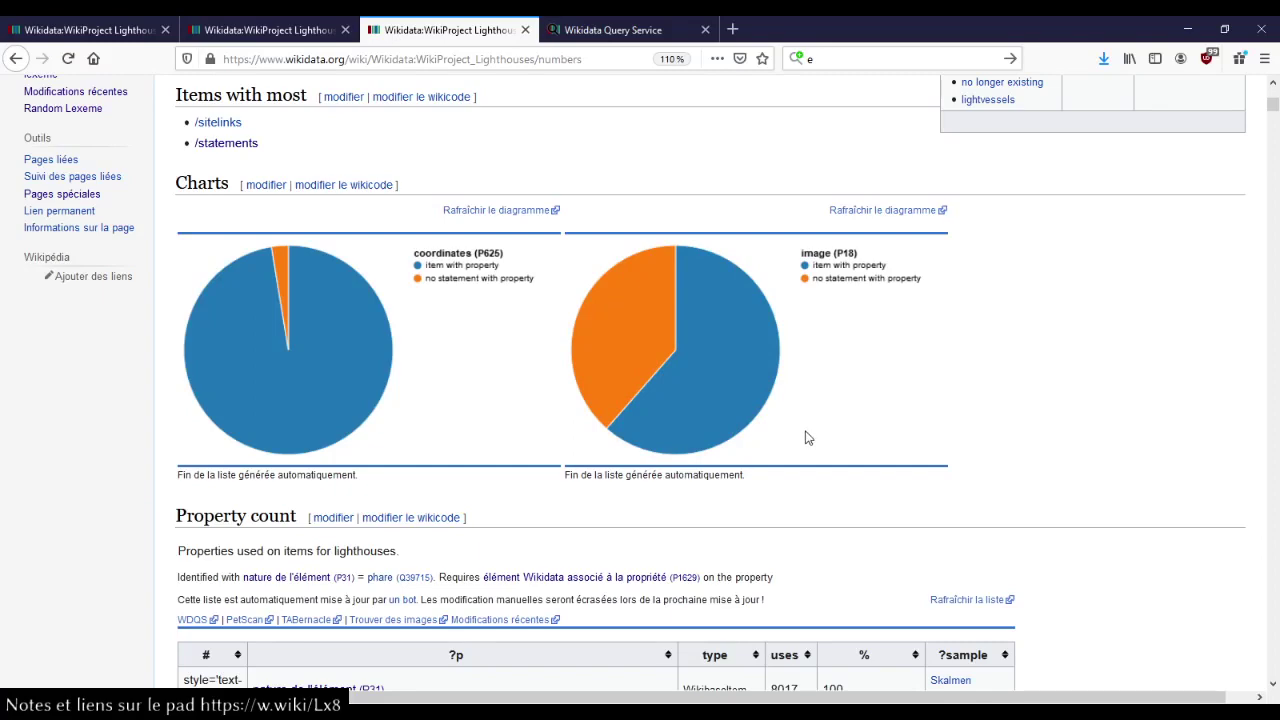
# Examine the rest of the property count table, from the commonly used properties down to the rarest identifiers.
pyautogui.scroll(-8, 808, 438)
pyautogui.scroll(-5, 808, 438)
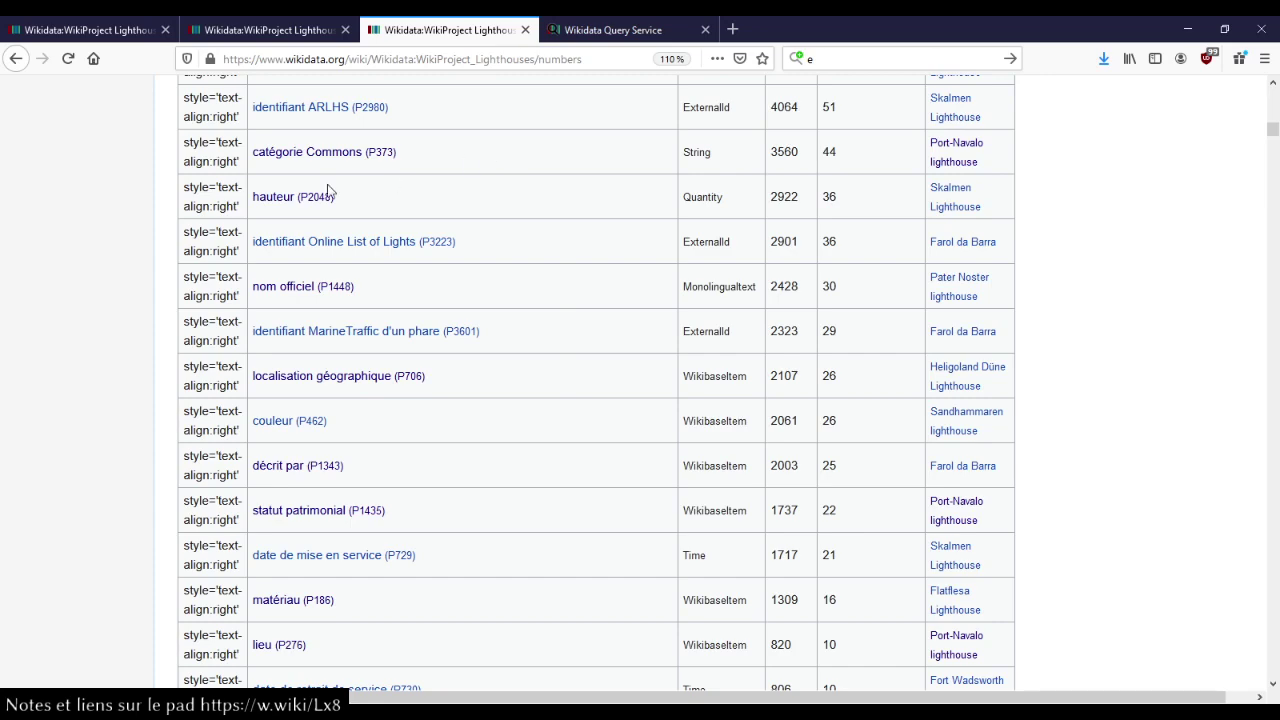
pyautogui.scroll(-10, 591, 446)
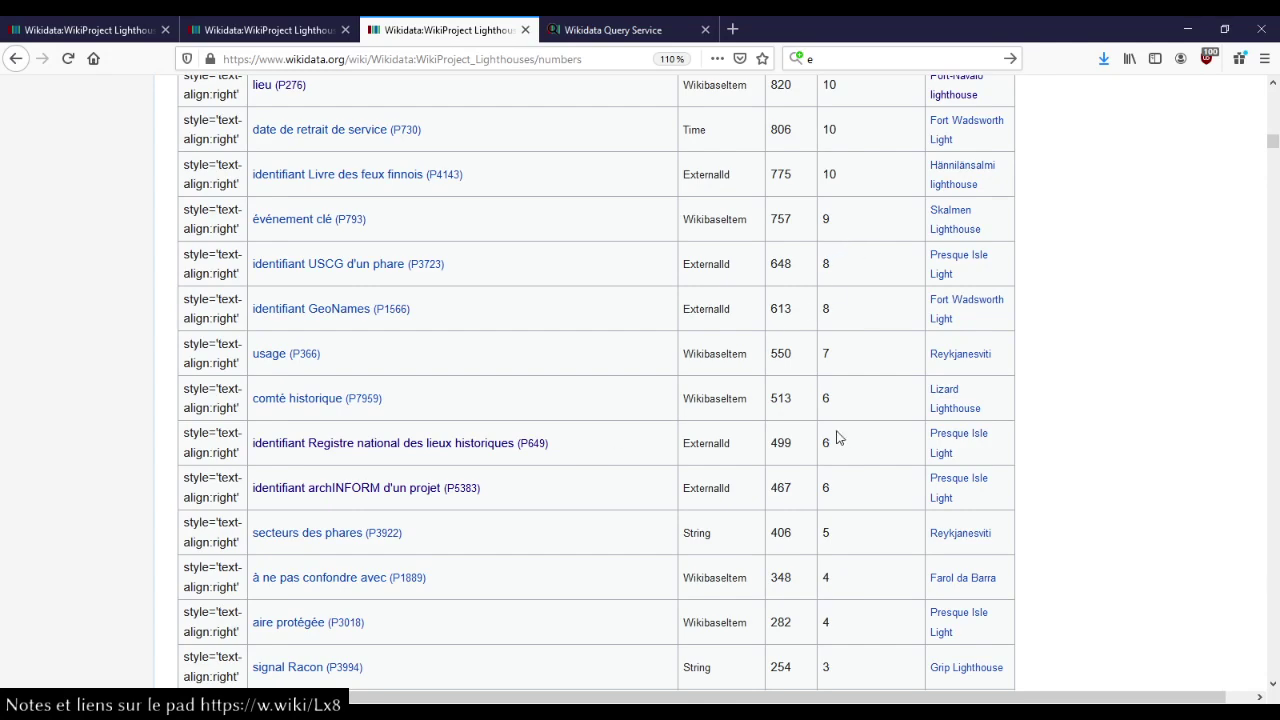
pyautogui.scroll(-7, 837, 436)
pyautogui.scroll(-20, 565, 392)
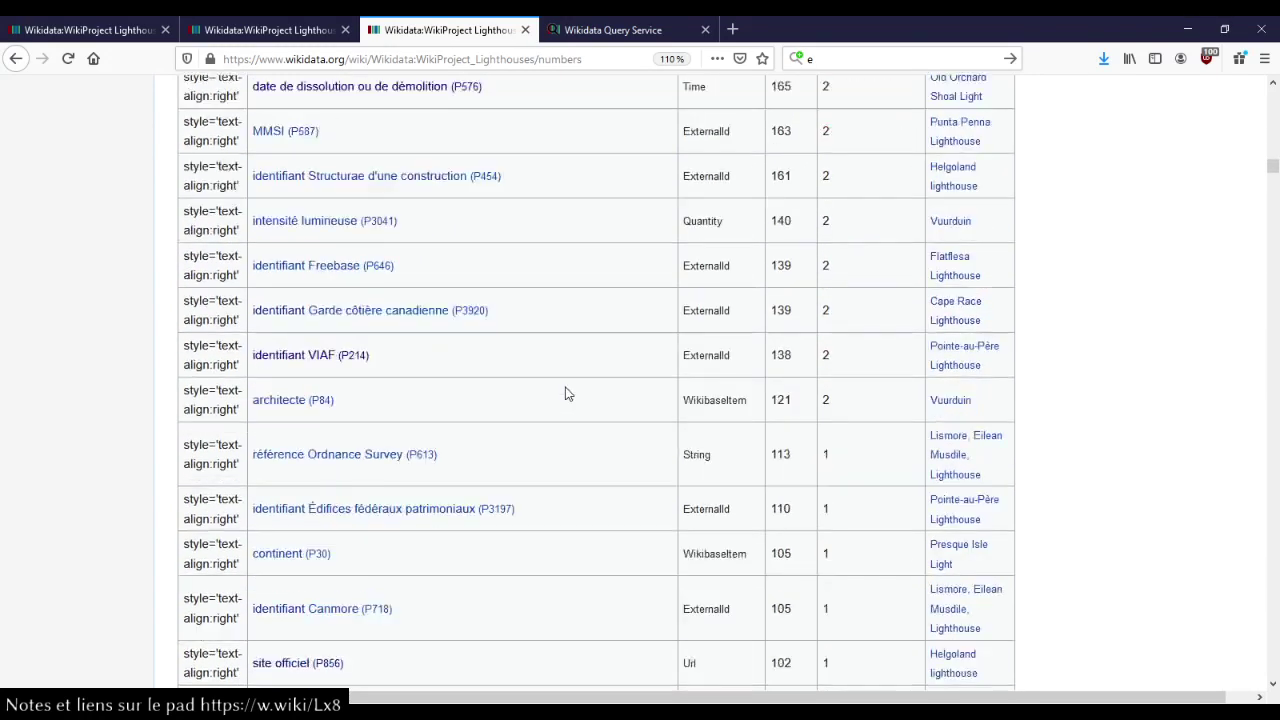
pyautogui.scroll(-20, 565, 392)
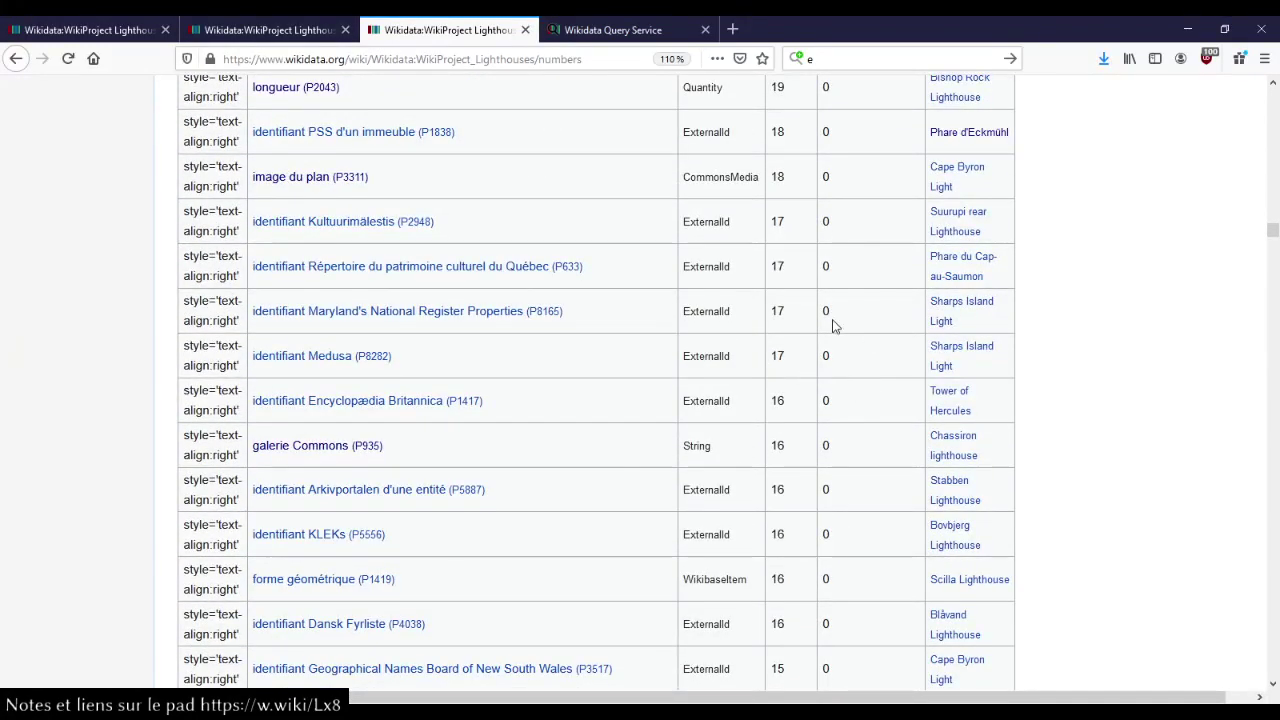
pyautogui.scroll(-20, 823, 354)
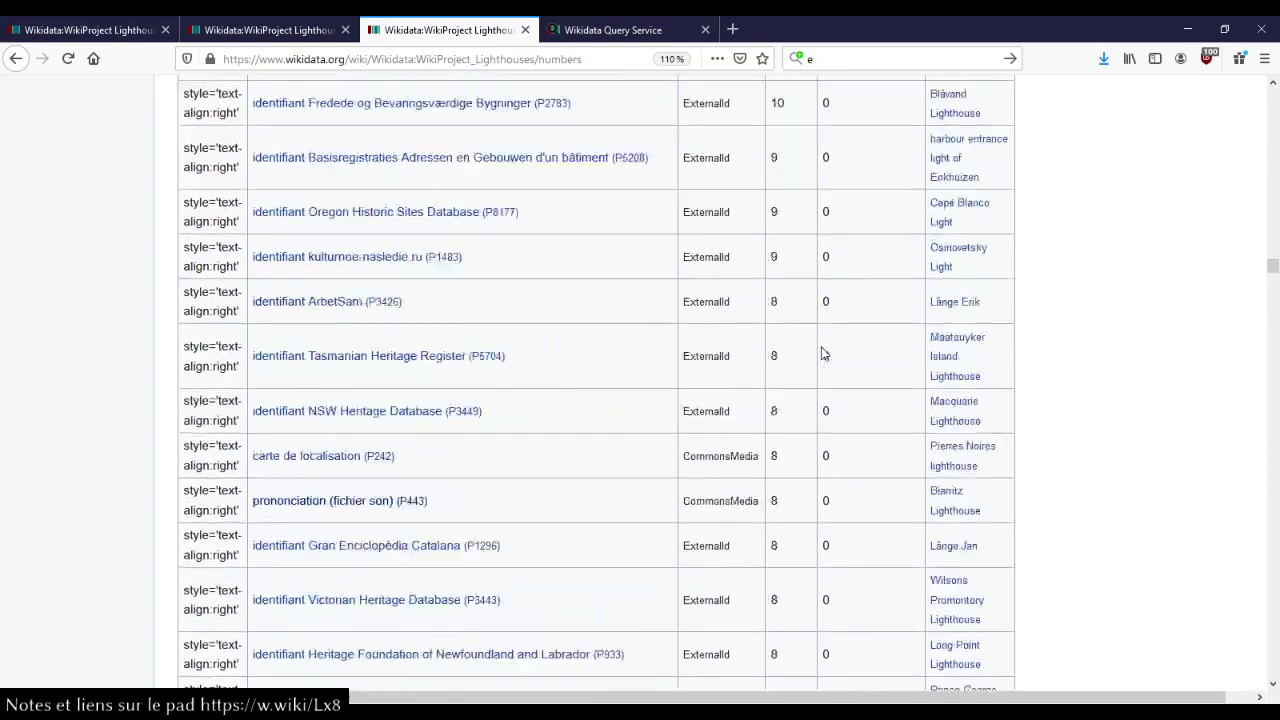
# Examine the lighthouse numbers for the leading countries in the "By country" table, highlighting France's figure.
pyautogui.scroll(-10, 823, 354)
pyautogui.scroll(8, 823, 354)
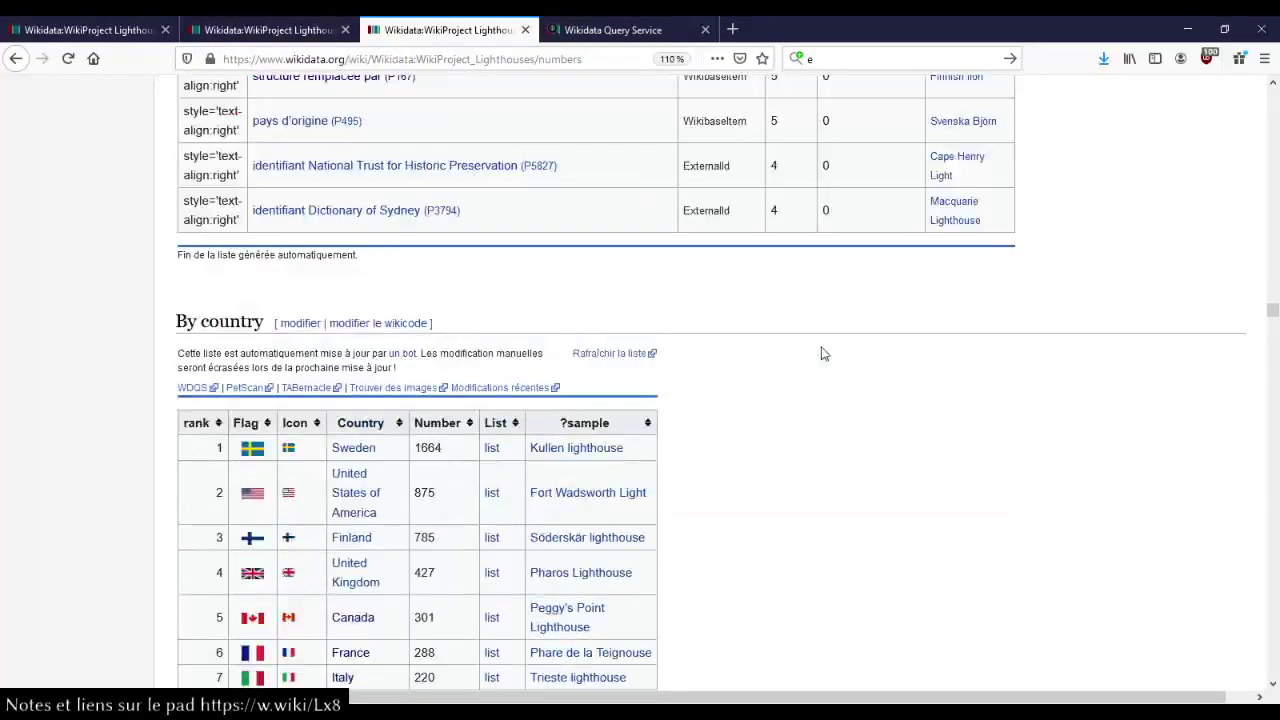
pyautogui.scroll(-3, 823, 354)
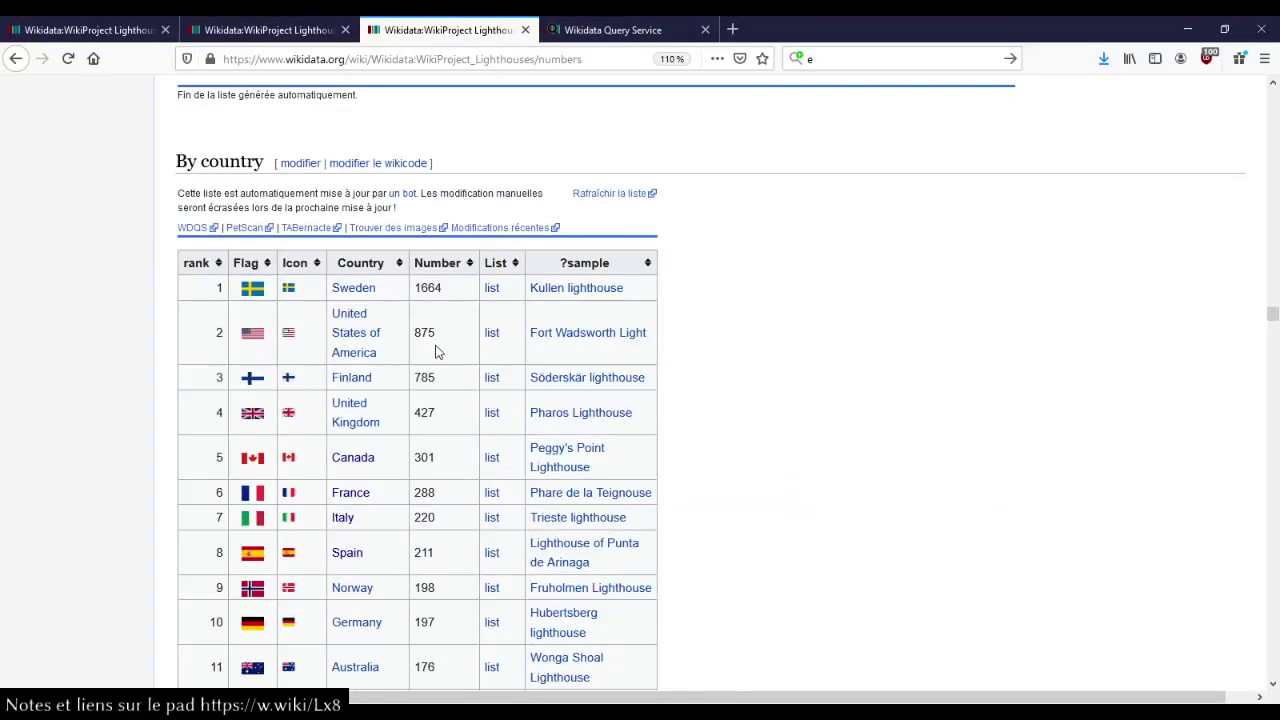
pyautogui.scroll(-1, 809, 292)
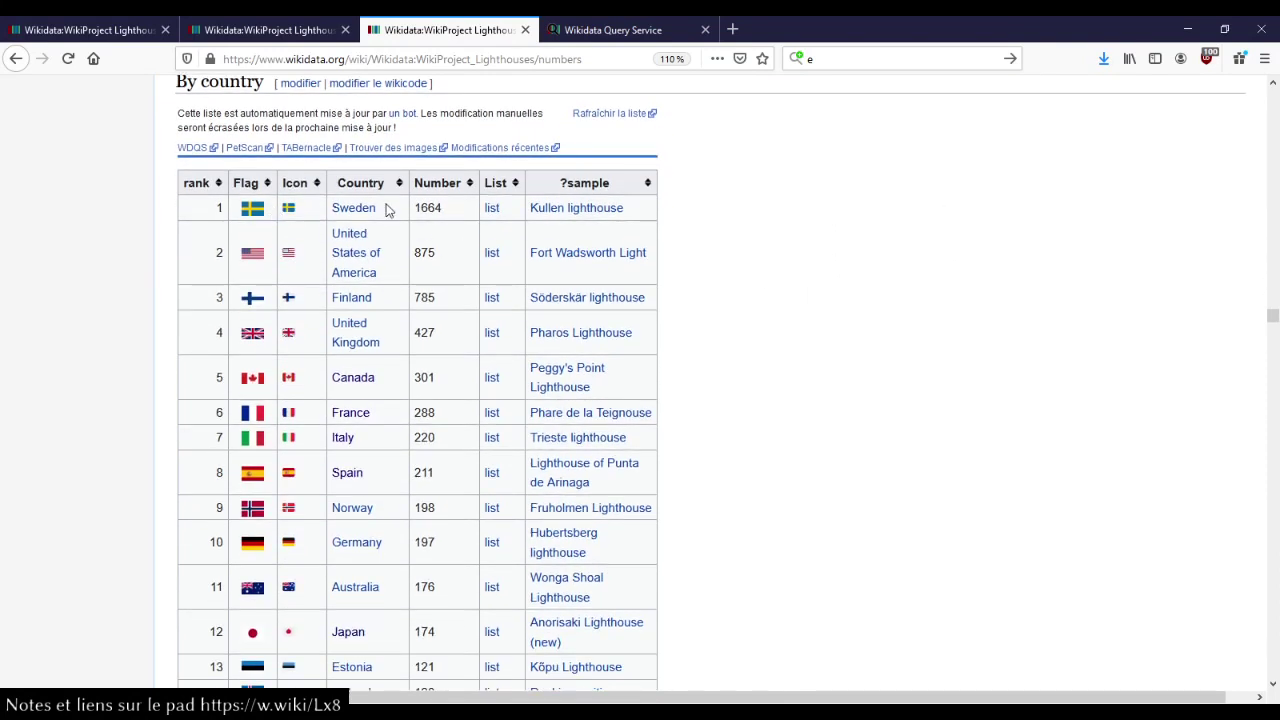
pyautogui.doubleClick(438, 414)
# Find Tunisia in the "By country" table and check its lighthouse number.
pyautogui.hotkey('ctrl', 'f')
pyautogui.write('Tunisia')
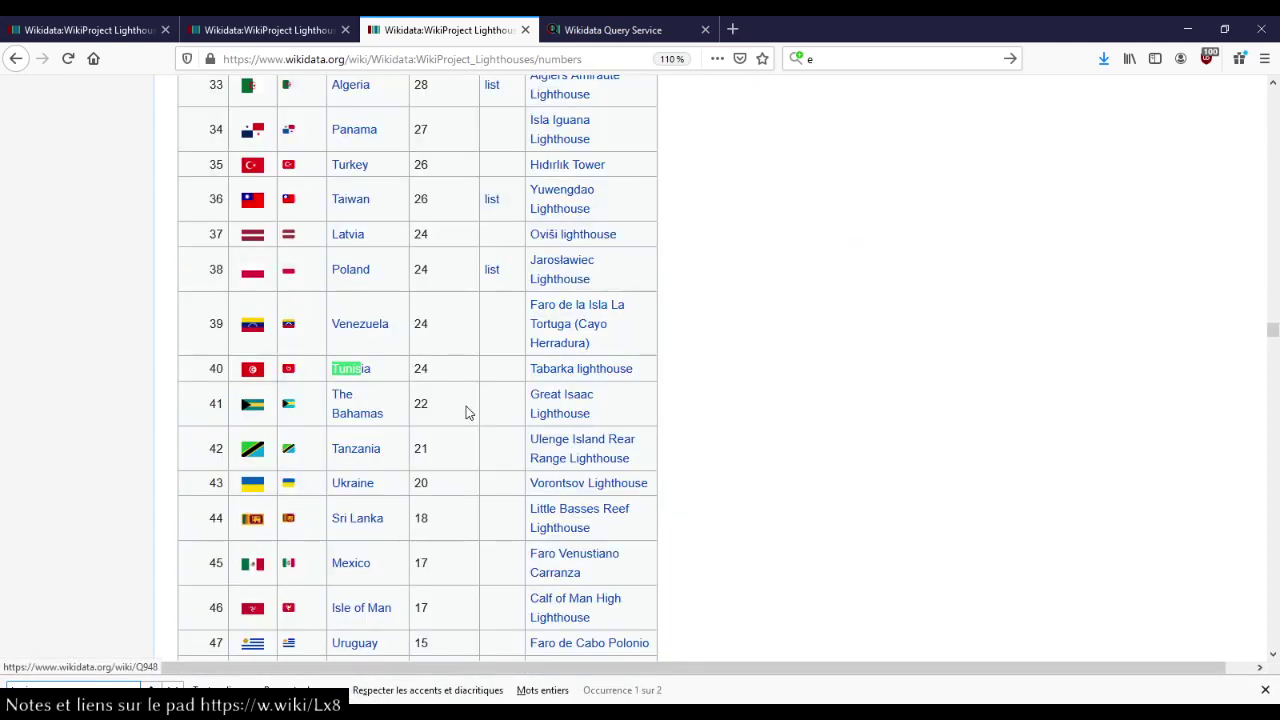
pyautogui.press('Escape')
pyautogui.click(447, 373)
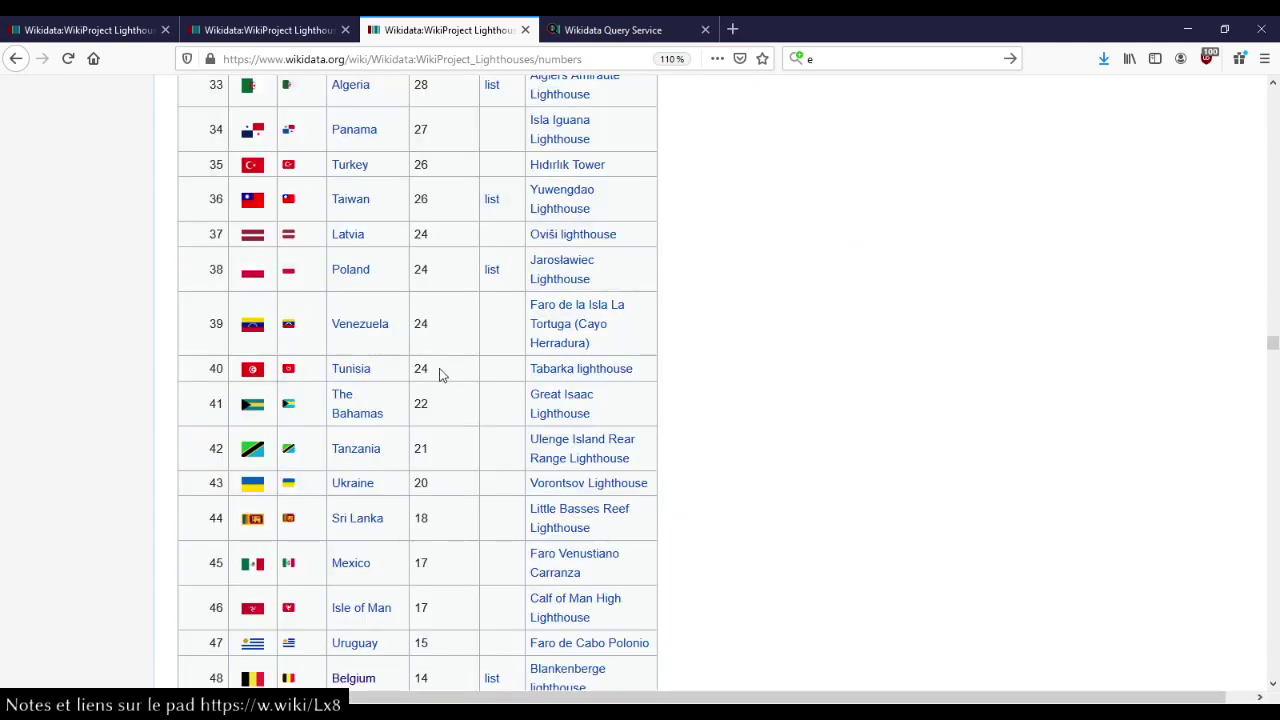
# Examine the remaining countries in the "By country" table and continue to the "By statement count" table.
pyautogui.scroll(-10, 440, 374)
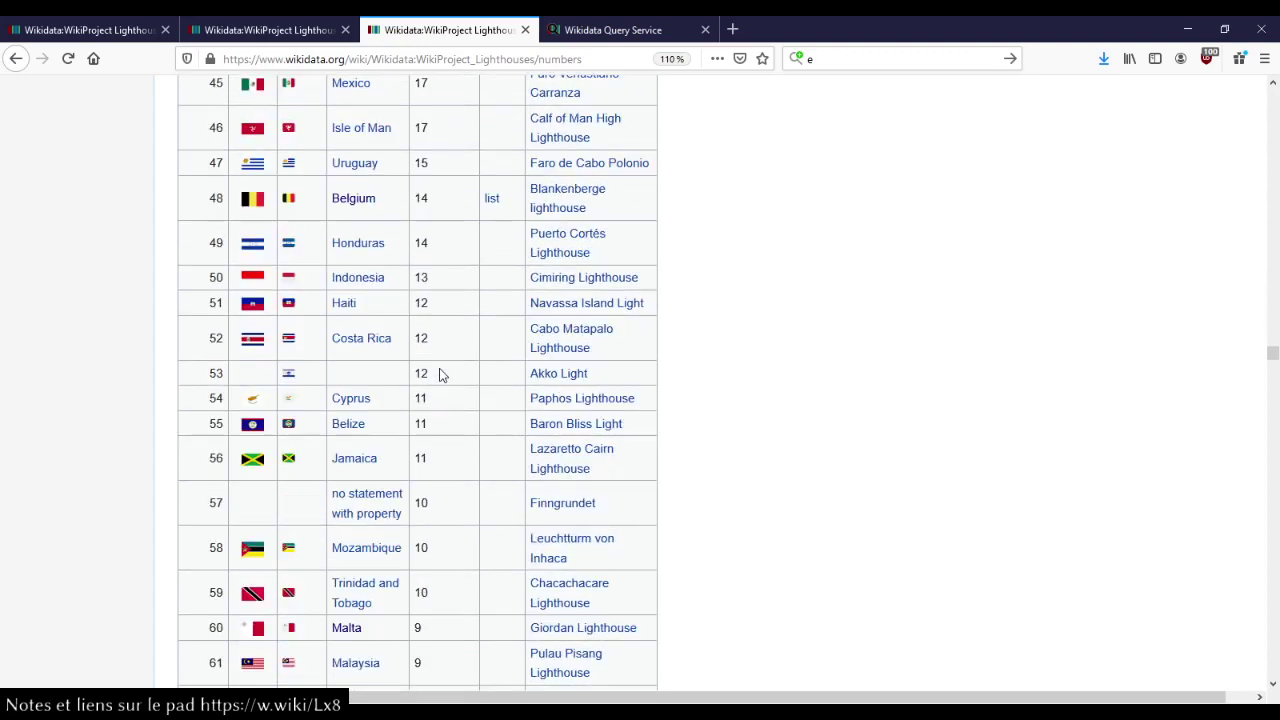
pyautogui.scroll(-20, 440, 374)
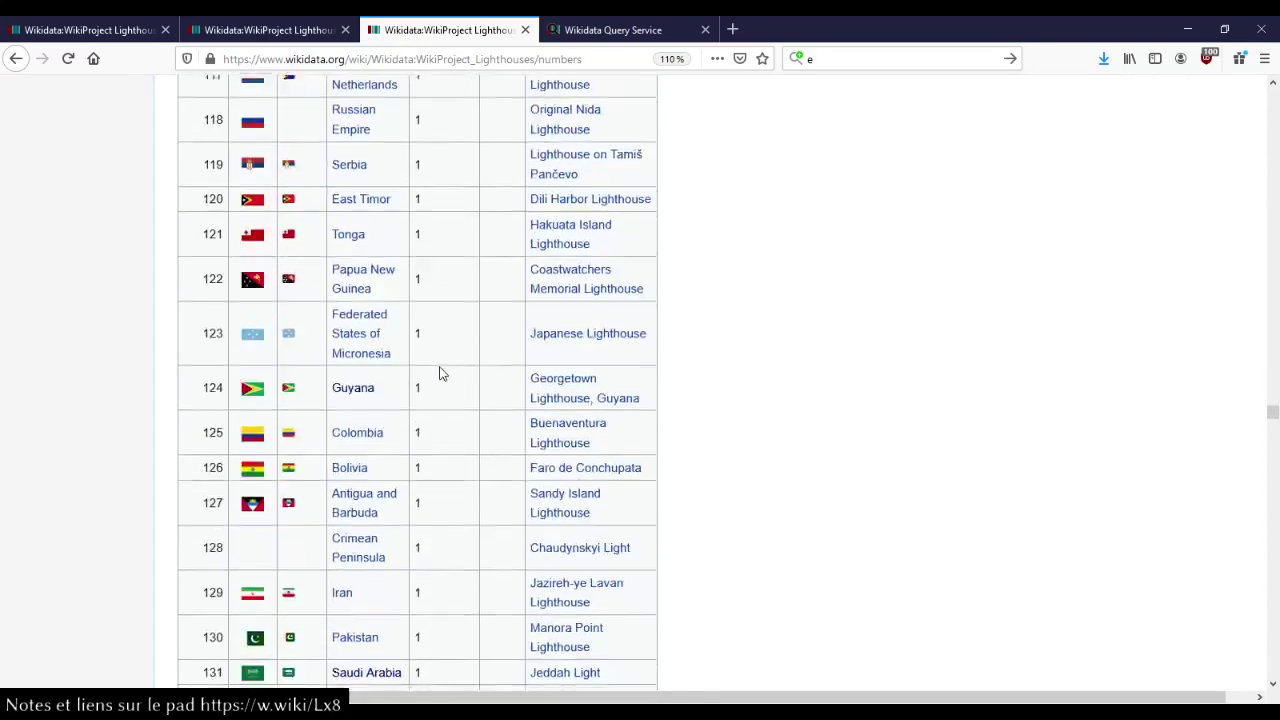
pyautogui.scroll(10, 440, 374)
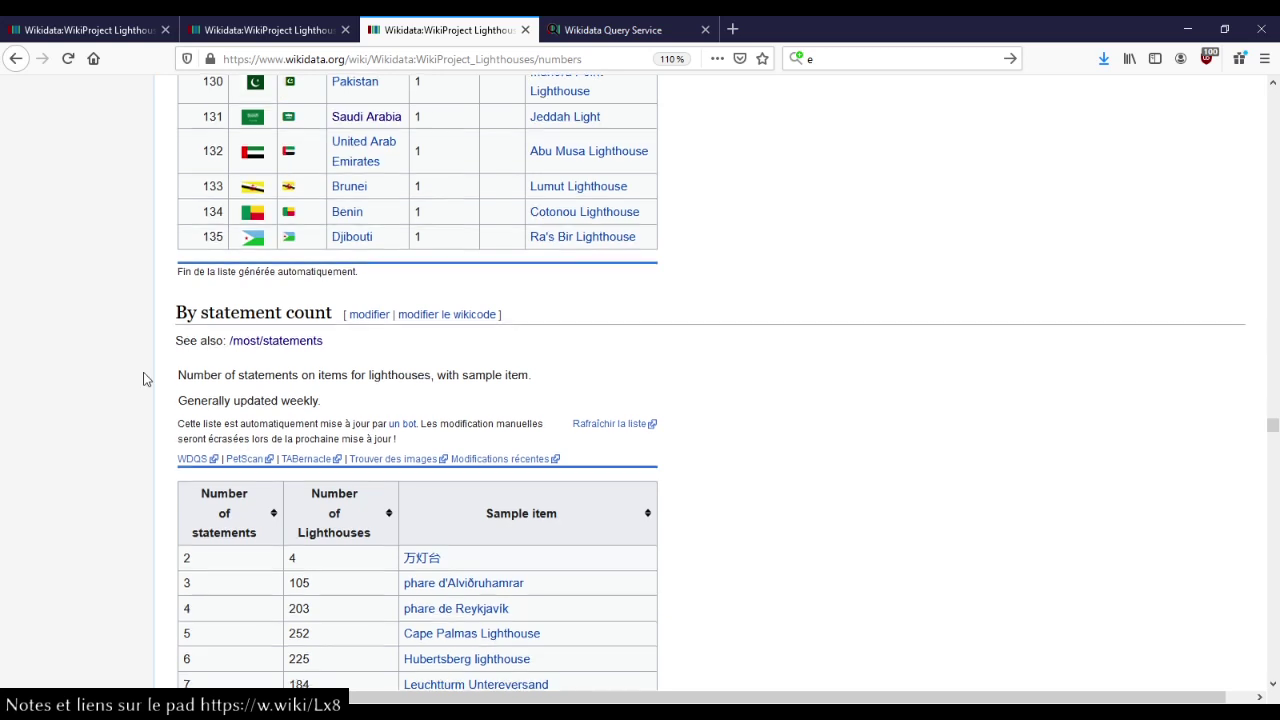
pyautogui.scroll(-3, 143, 377)
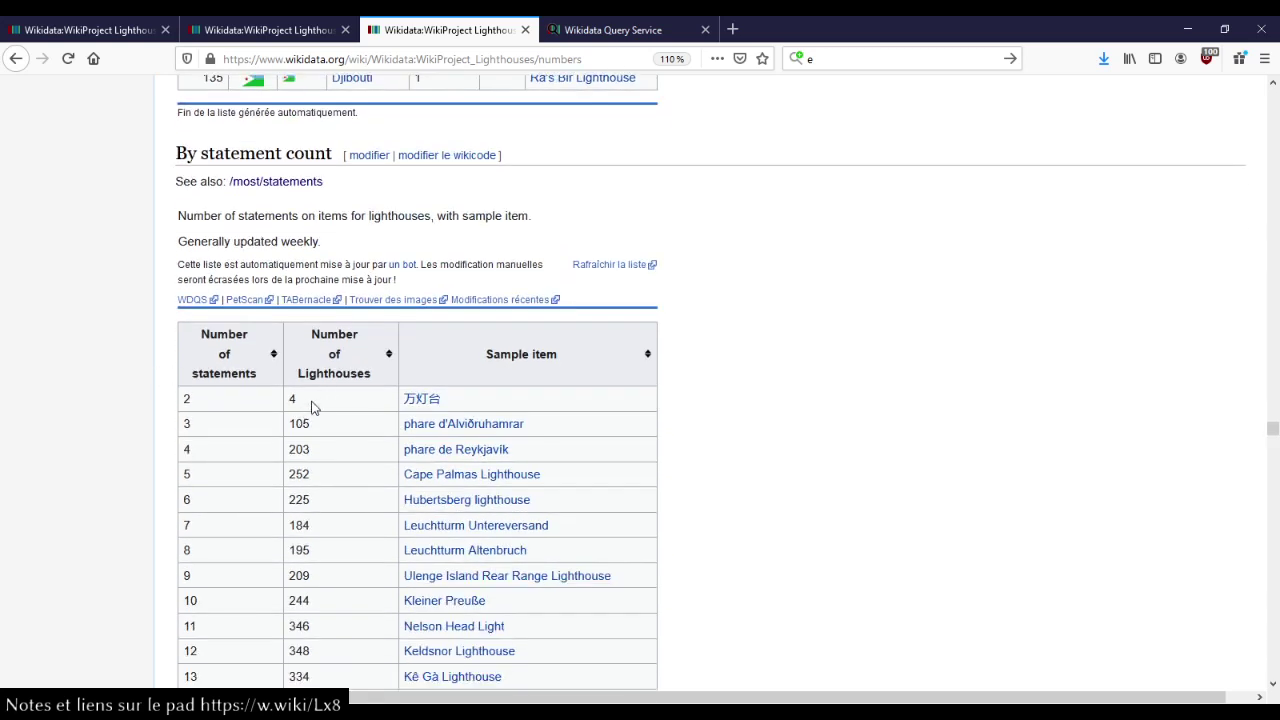
# Open the sample item 万灯台 for lighthouses with 2 statements and review its labels, descriptions and statements.
pyautogui.middleClick(421, 398)
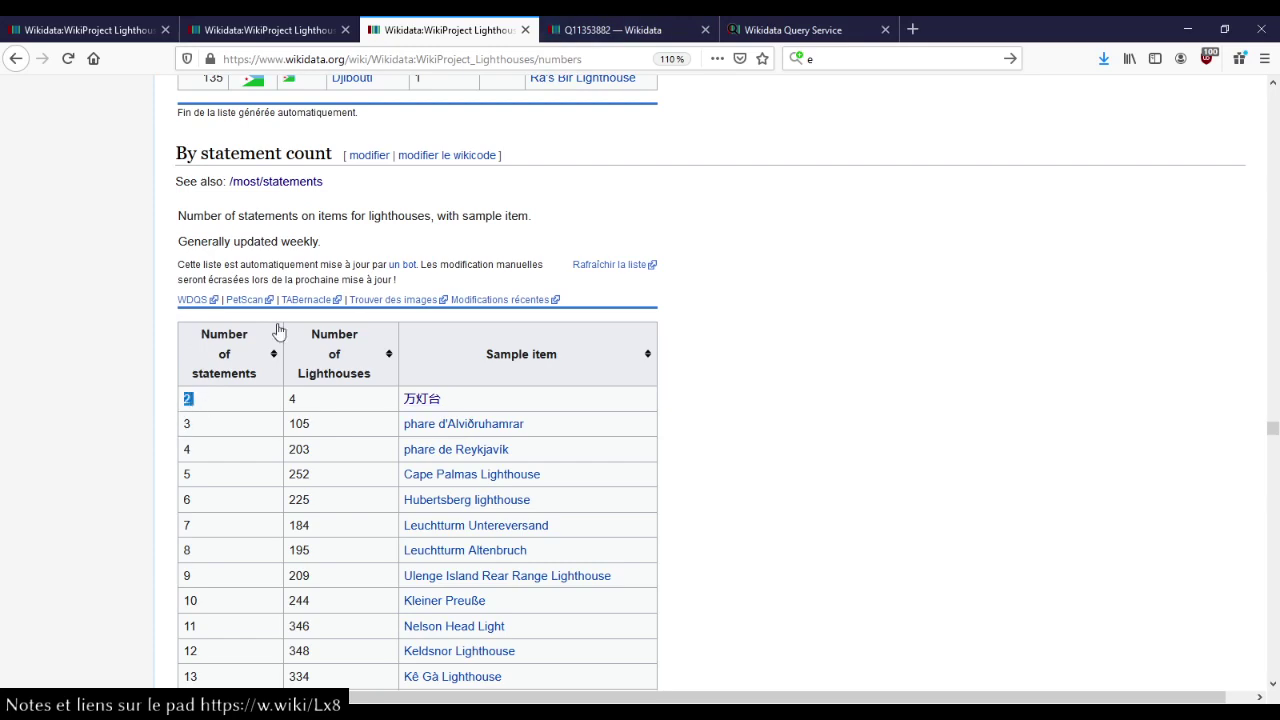
pyautogui.click(618, 28)
pyautogui.scroll(-2, 510, 283)
pyautogui.scroll(-2, 510, 283)
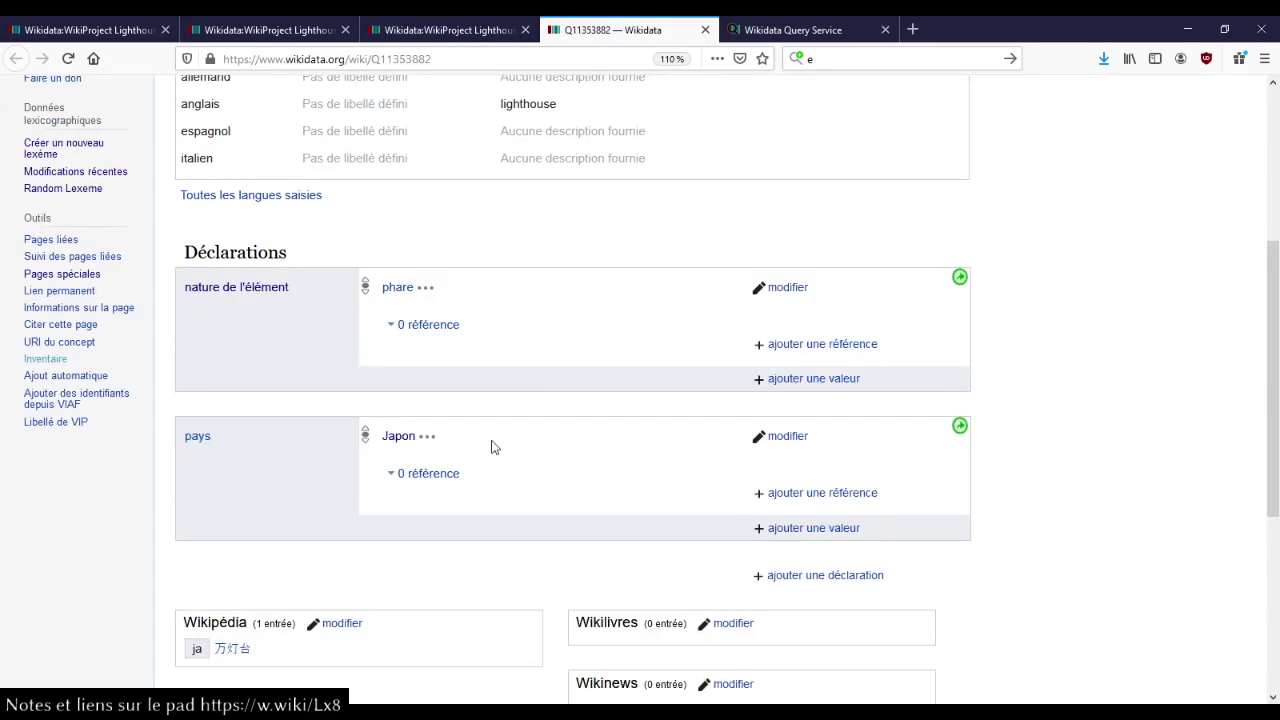
pyautogui.scroll(3, 491, 447)
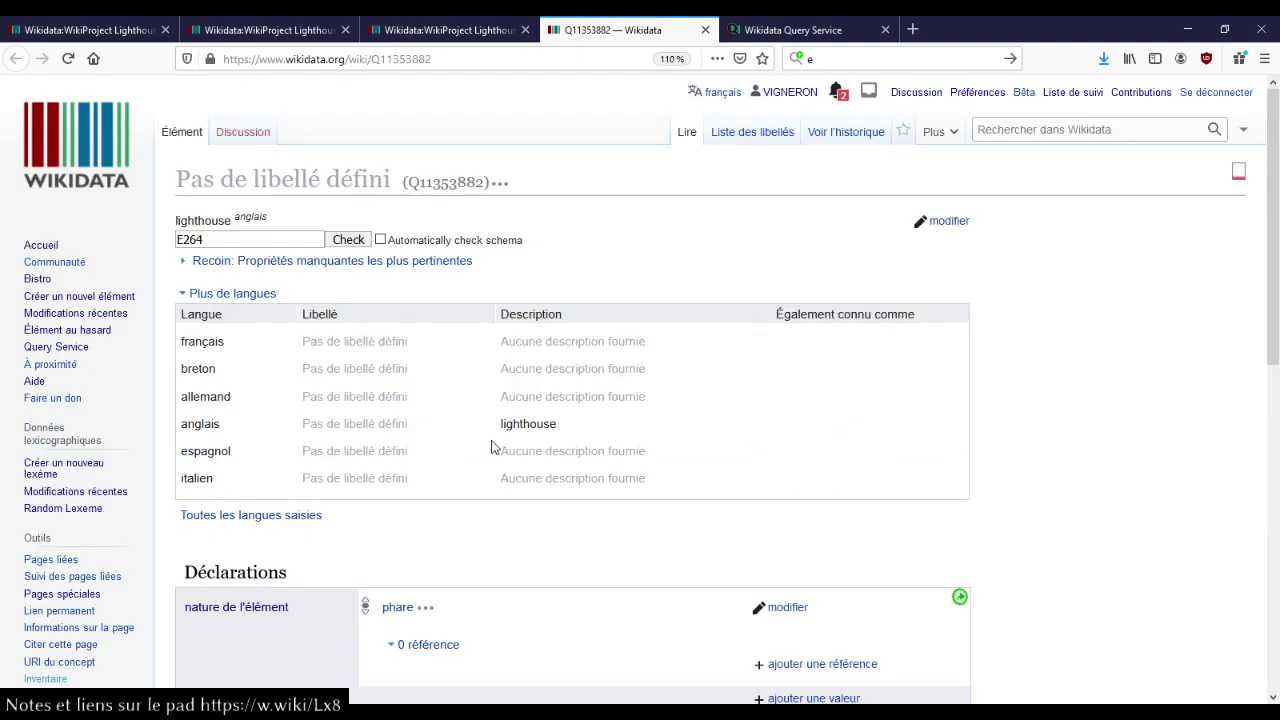
pyautogui.scroll(-4, 491, 447)
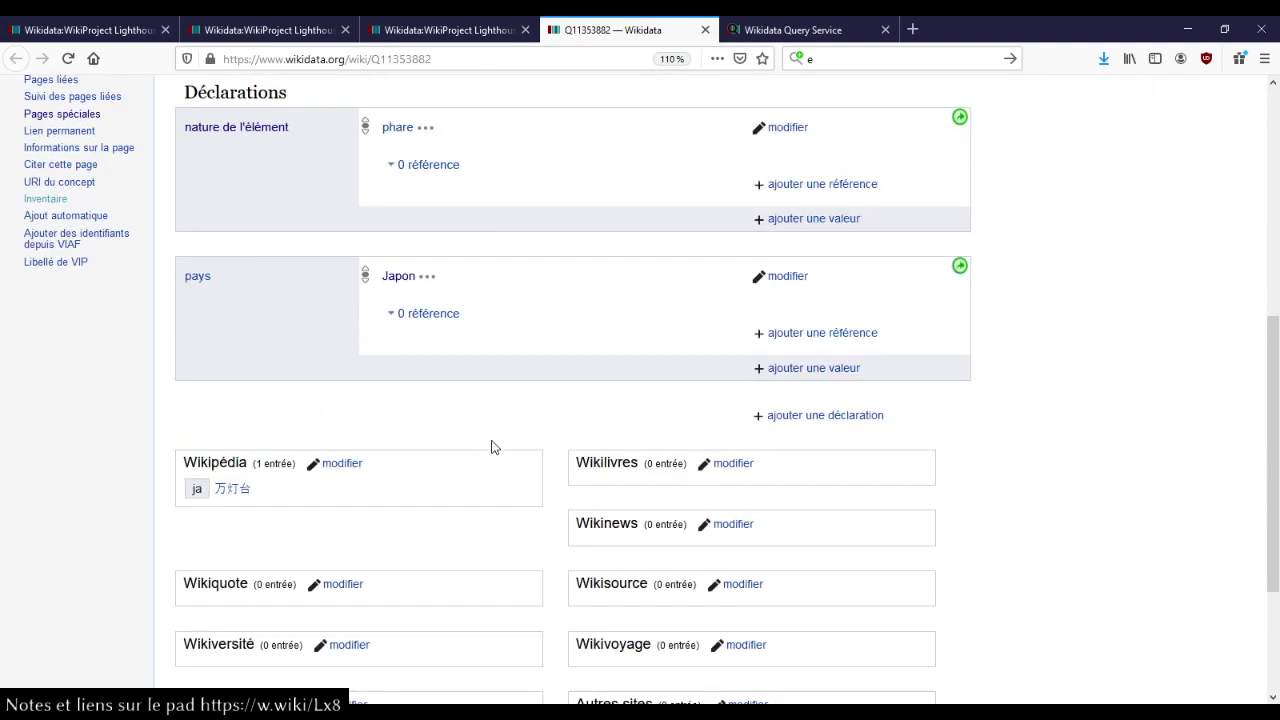
# Open the item's linked Japanese Wikipedia article and look through it for information about the lighthouse.
pyautogui.middleClick(237, 489)
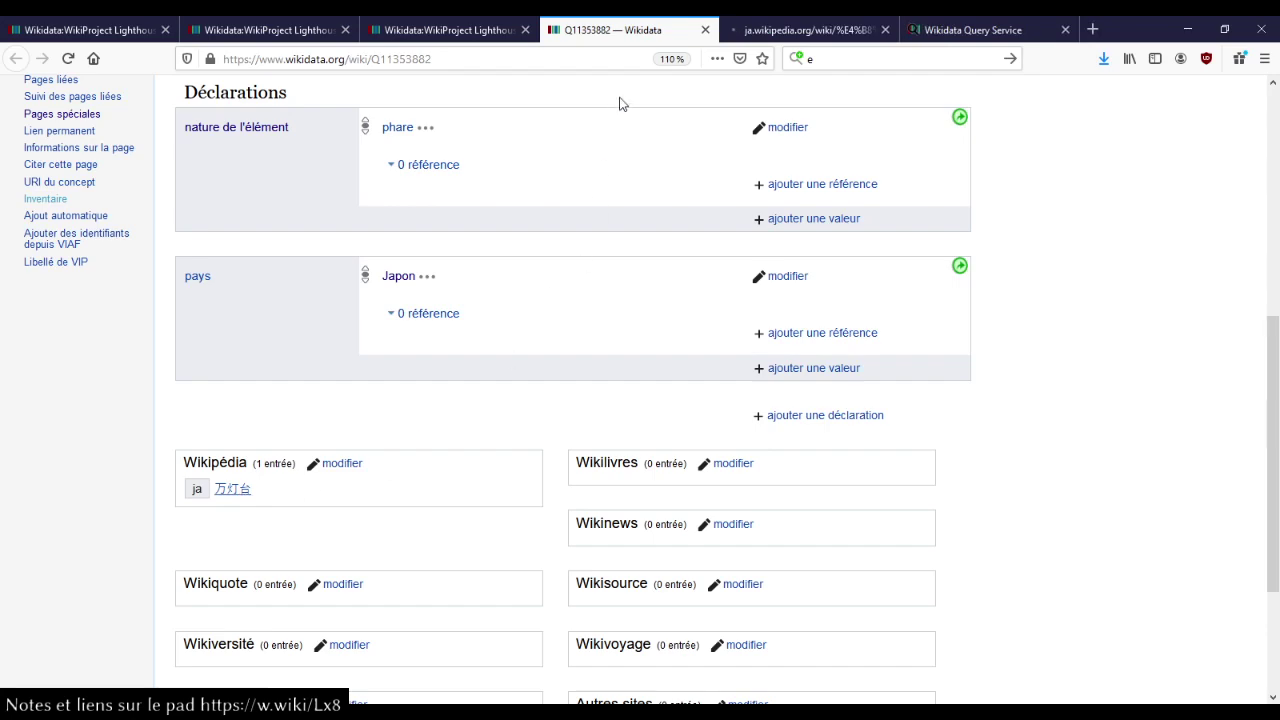
pyautogui.click(750, 33)
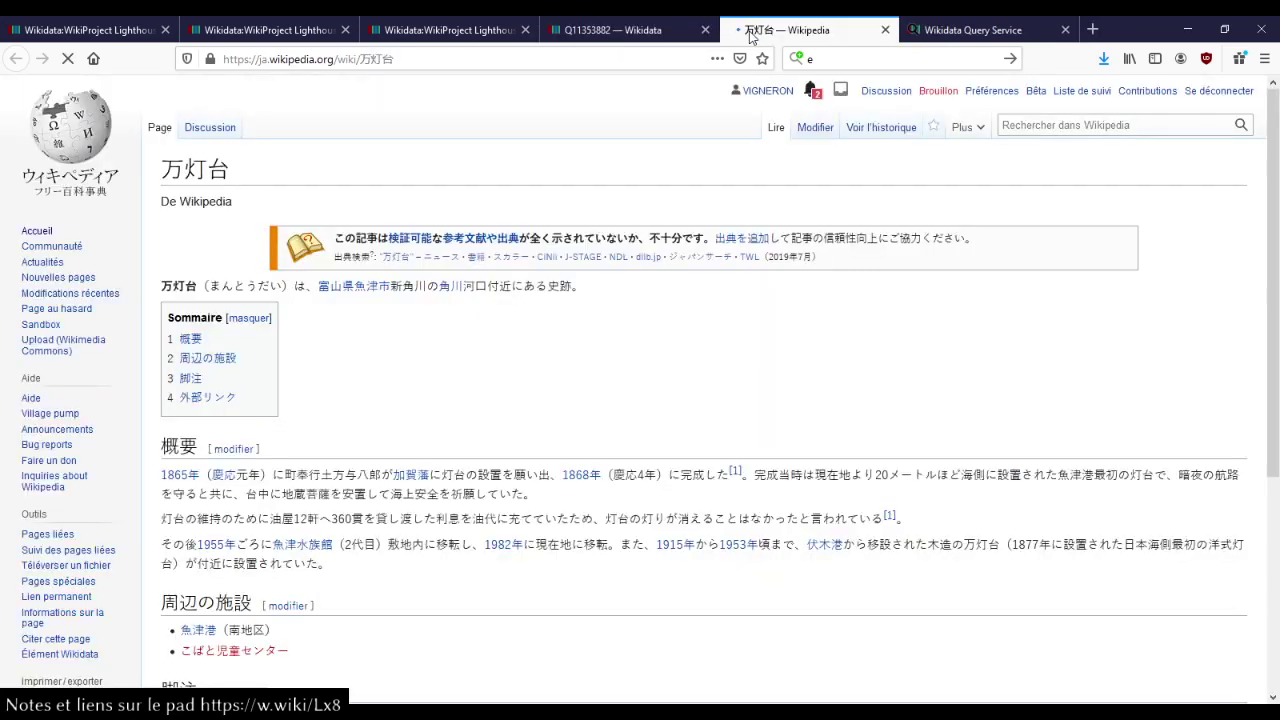
pyautogui.scroll(-1, 457, 430)
pyautogui.scroll(-3, 457, 432)
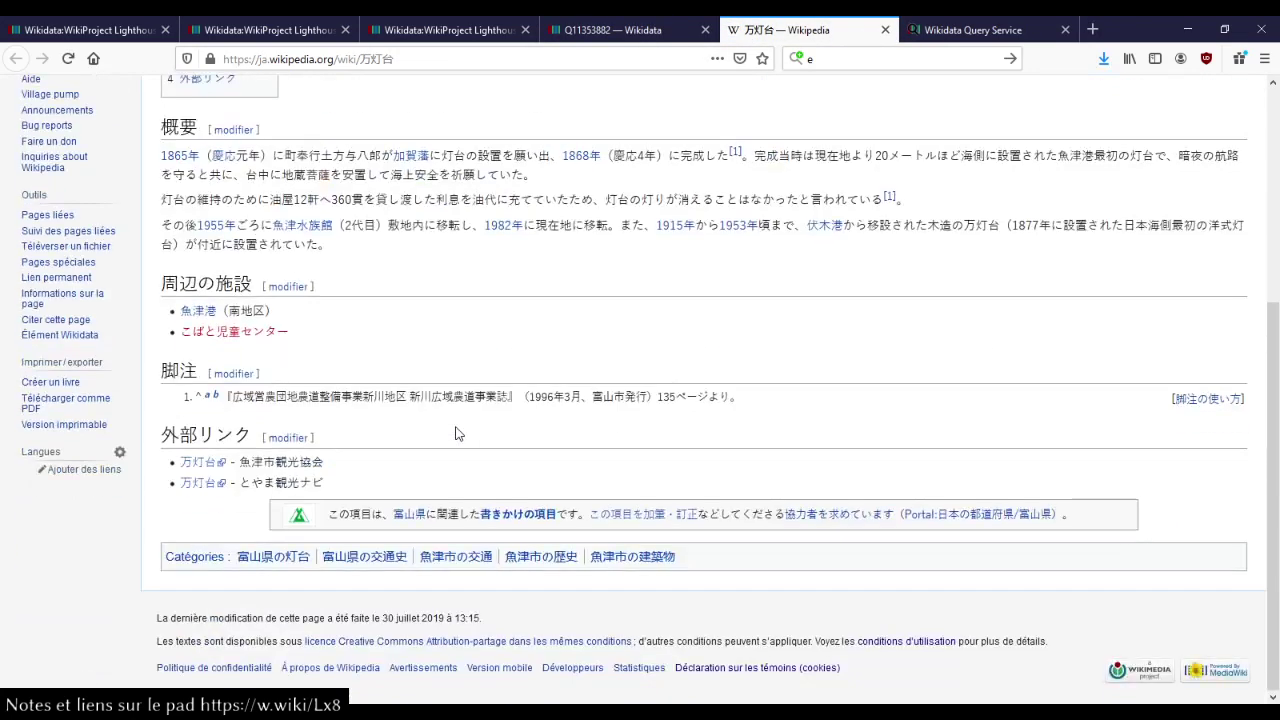
pyautogui.scroll(4, 457, 433)
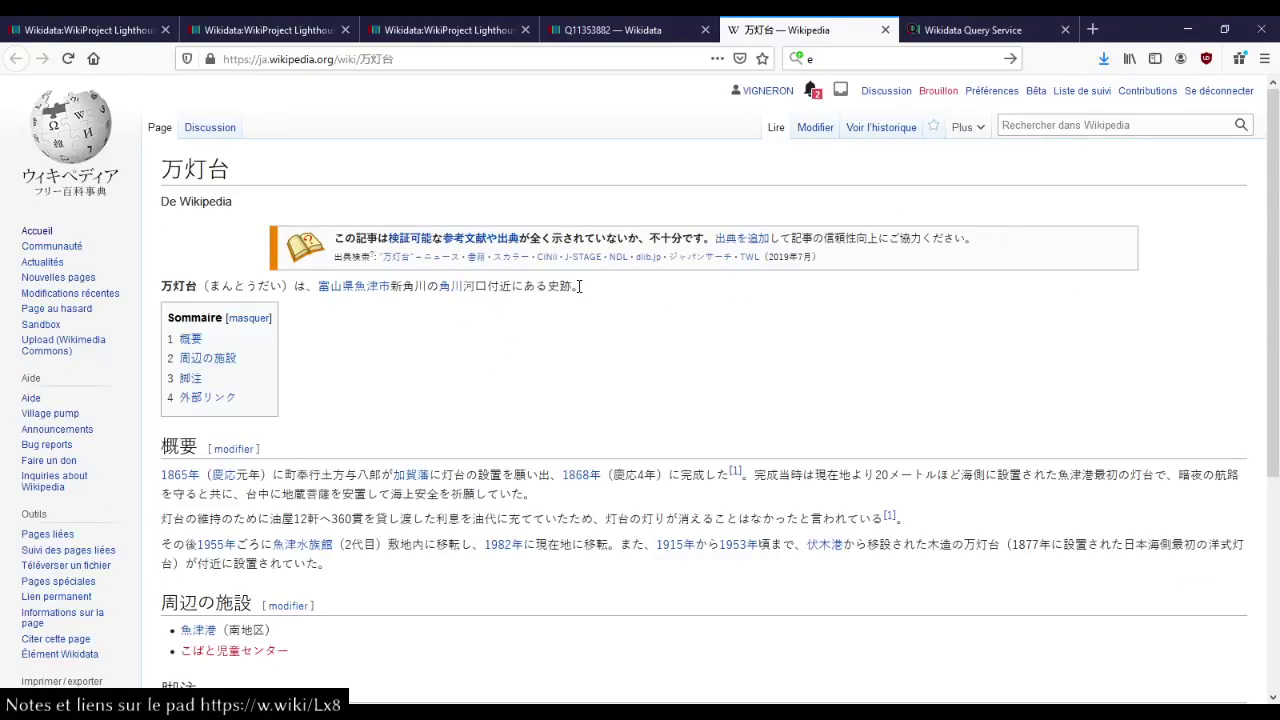
# Open the linked articles 富山県 and 魚津市 in separate tabs, and recheck the lighthouse item's existing statements.
pyautogui.middleClick(335, 290)
pyautogui.middleClick(370, 290)
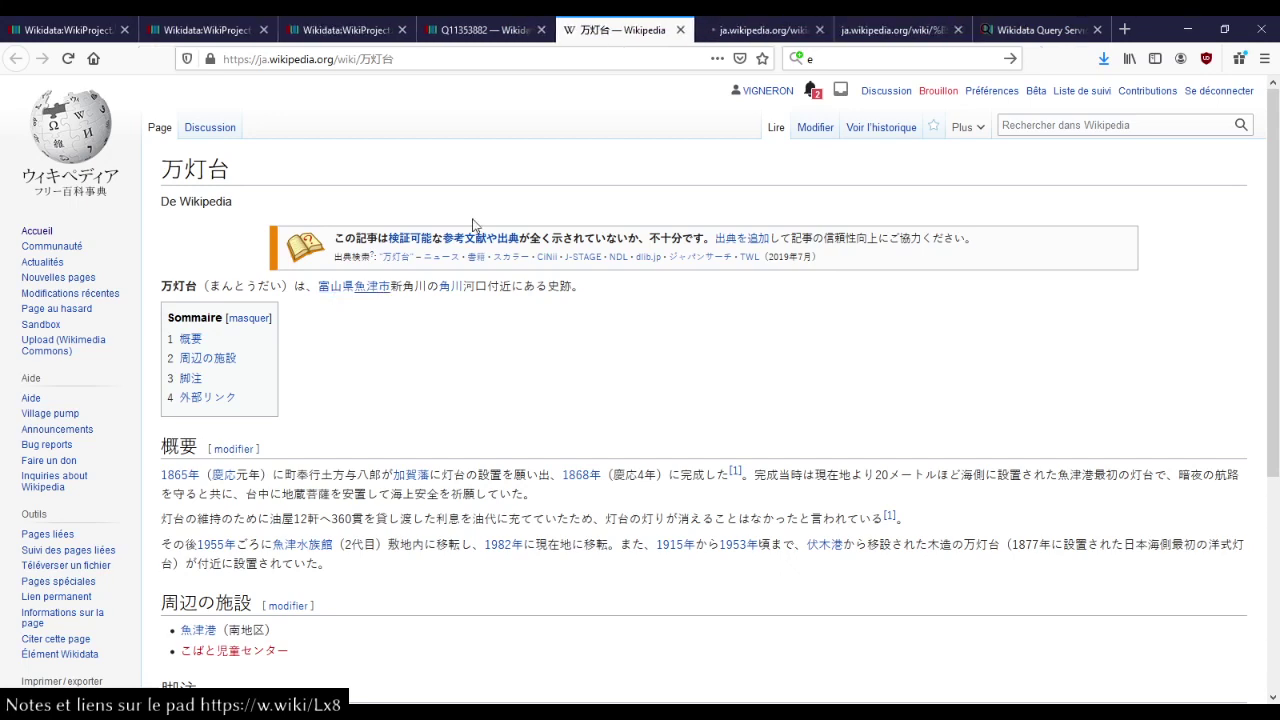
pyautogui.click(772, 30)
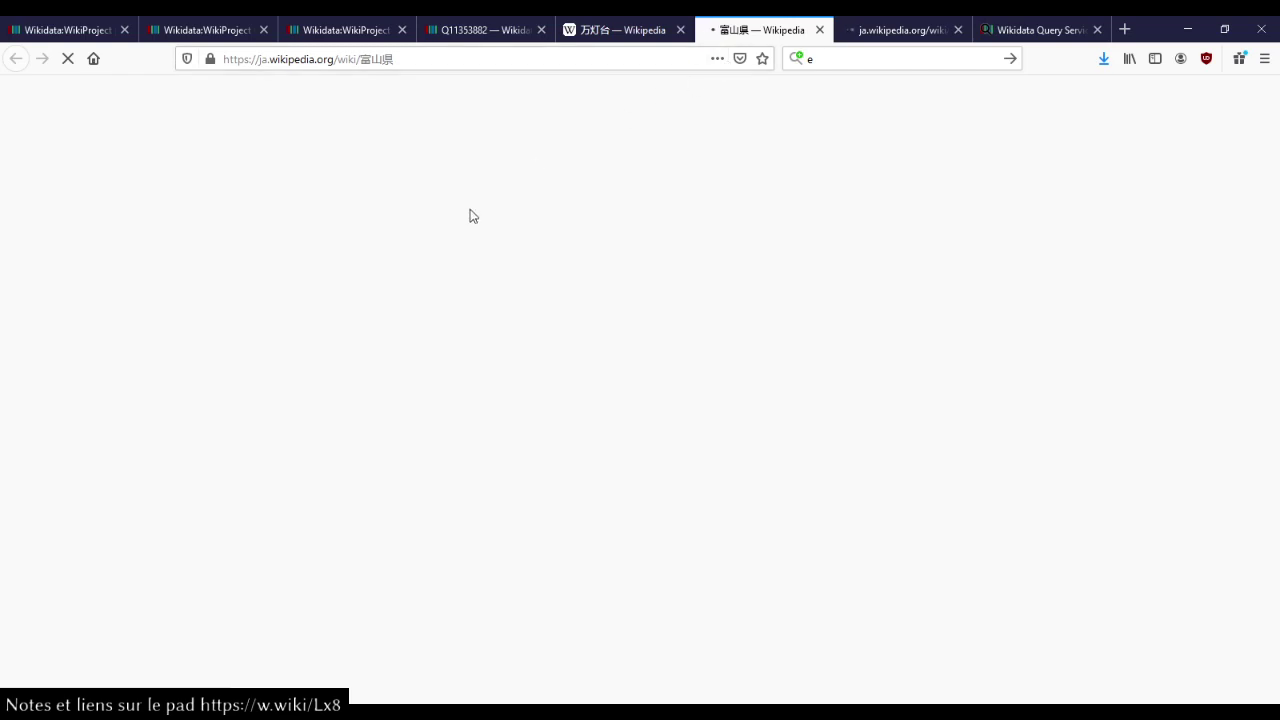
pyautogui.click(915, 25)
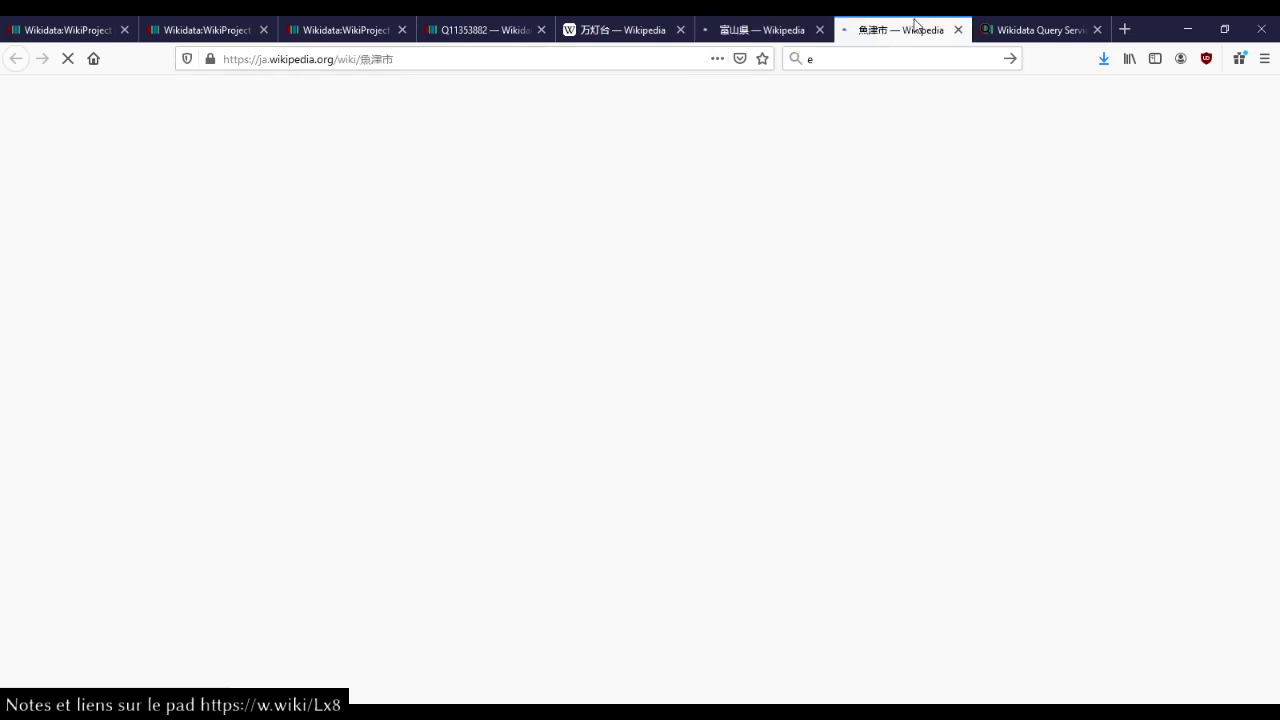
pyautogui.click(507, 30)
pyautogui.scroll(5, 537, 294)
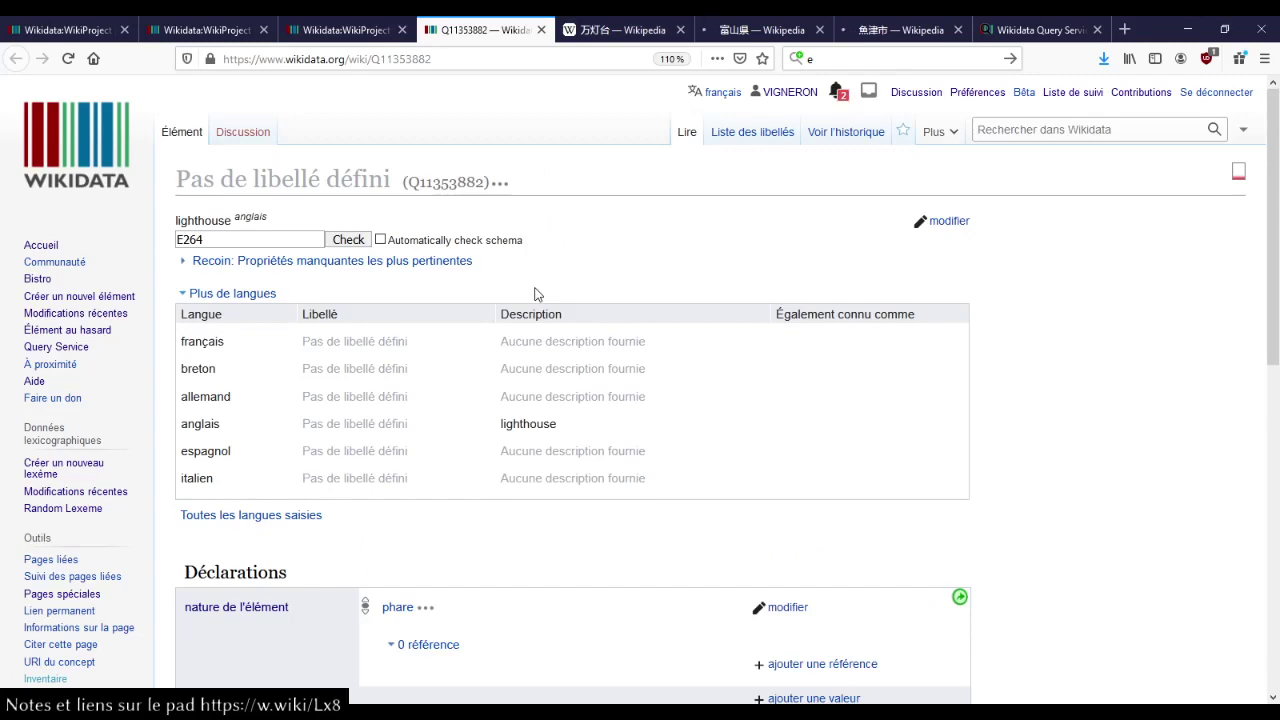
pyautogui.scroll(-4, 537, 294)
# Look over the 富山県 and 魚津市 articles and switch them to their French versions.
pyautogui.click(748, 25)
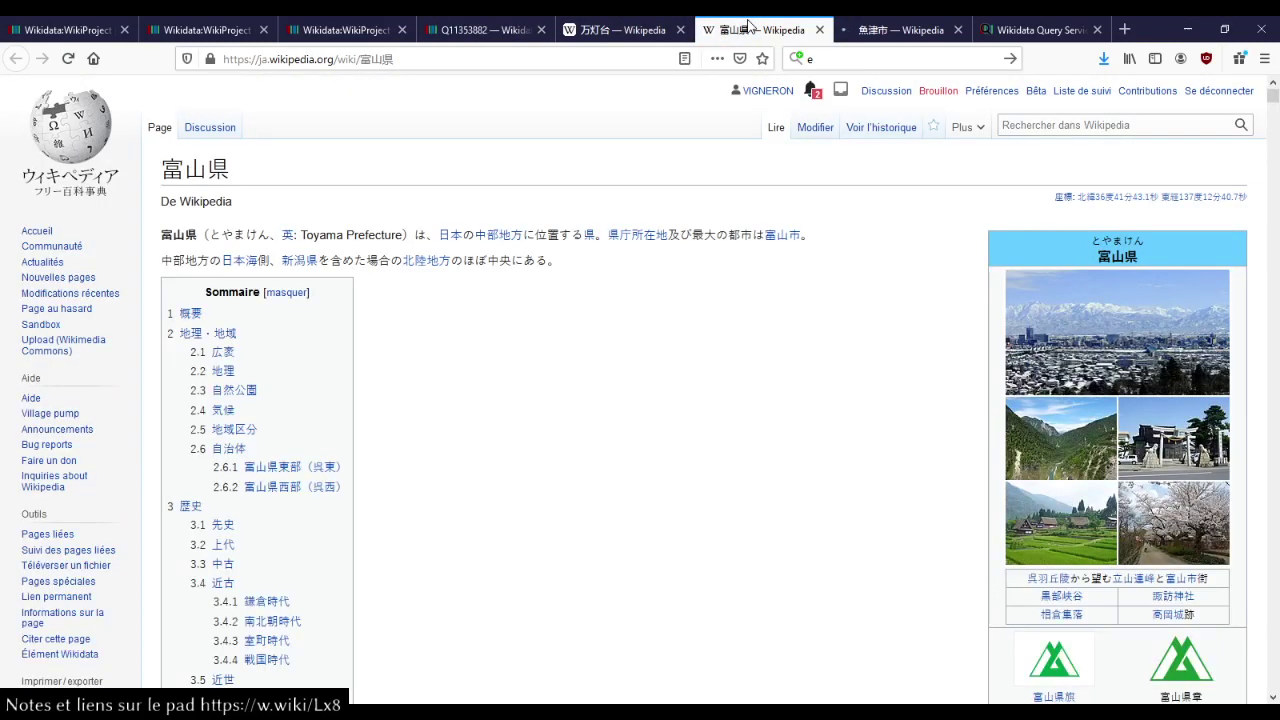
pyautogui.scroll(-2, 548, 368)
pyautogui.scroll(-3, 546, 371)
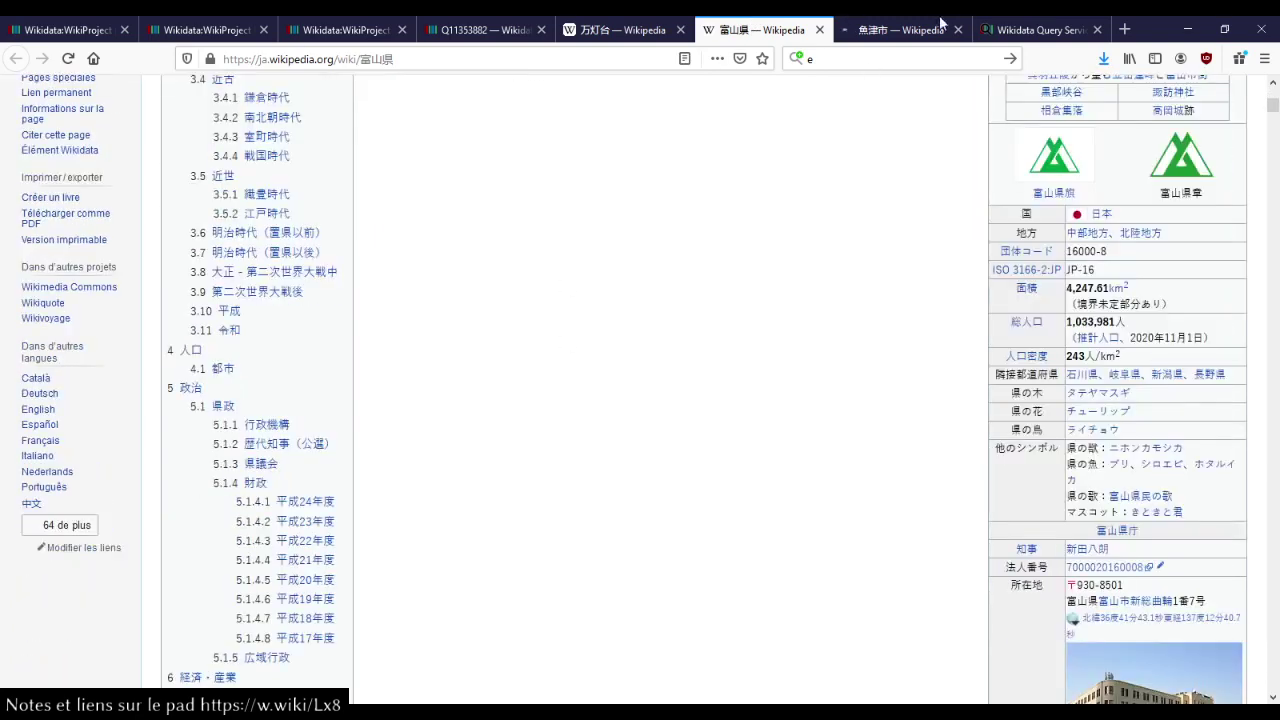
pyautogui.click(890, 29)
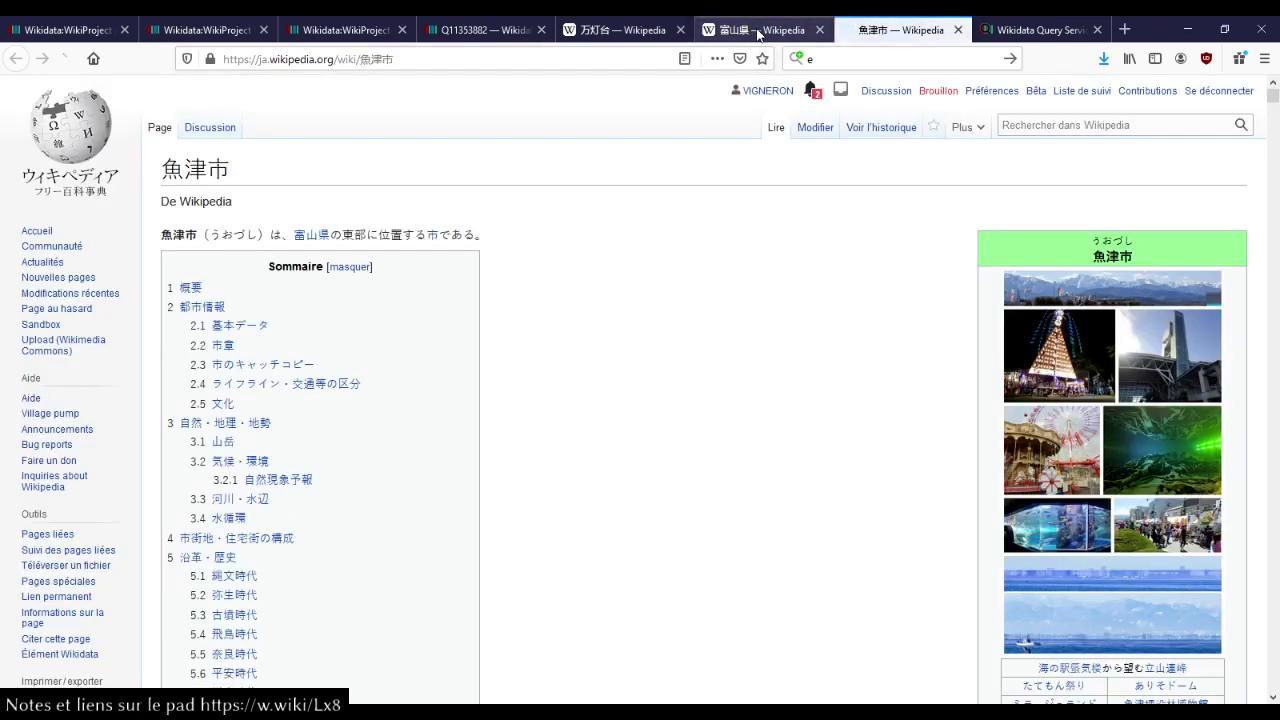
pyautogui.scroll(-4, 595, 348)
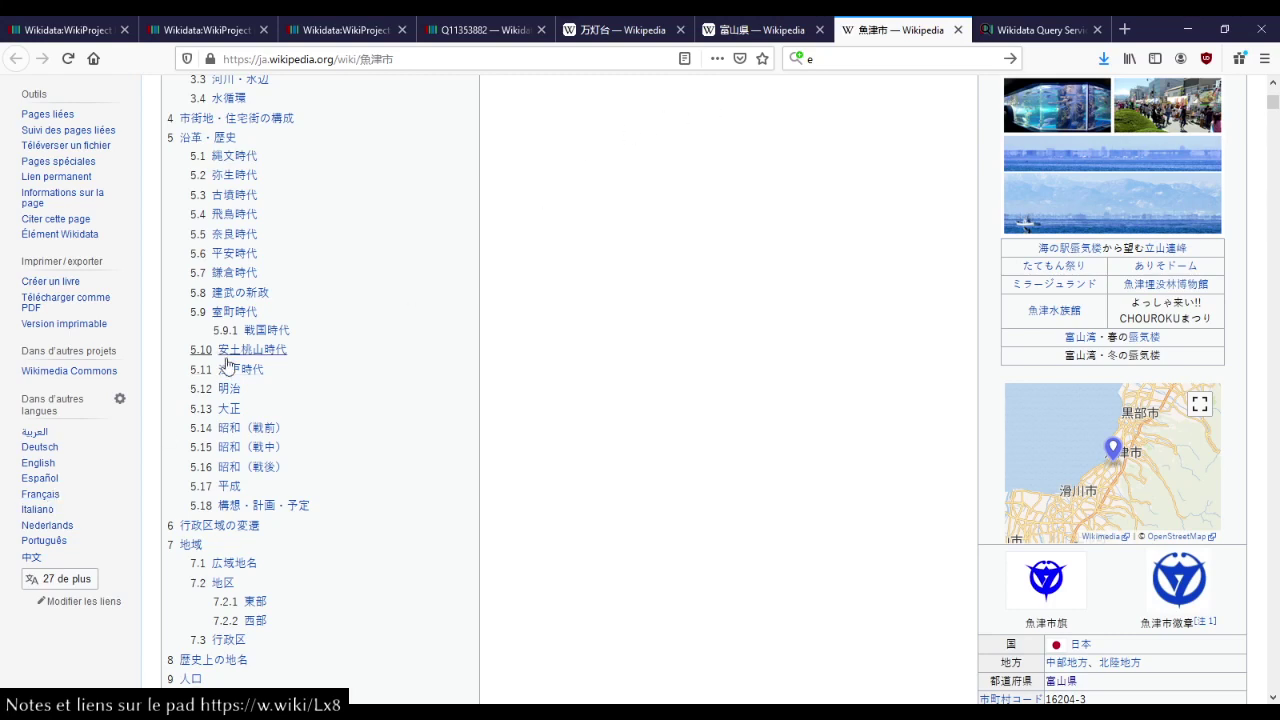
pyautogui.click(42, 494)
pyautogui.click(755, 29)
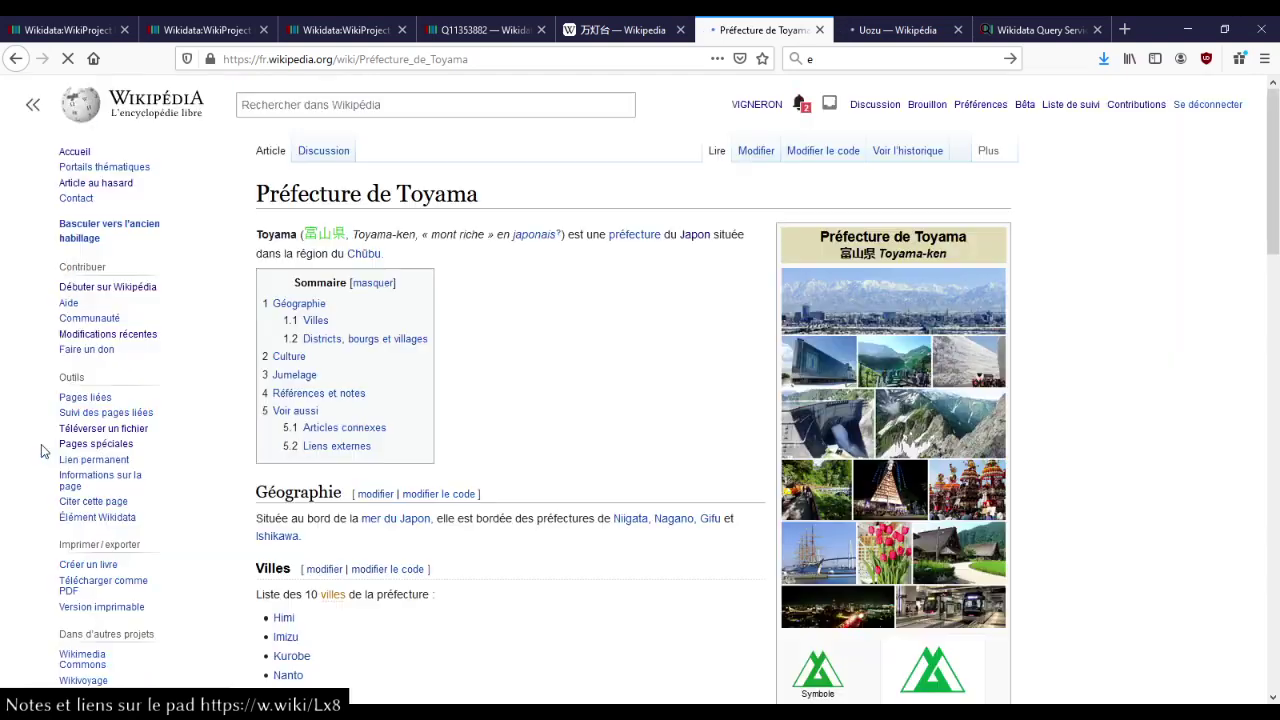
# Close the Toyama prefecture article and copy the city name "Uozu" from the French article's title.
pyautogui.click(819, 29)
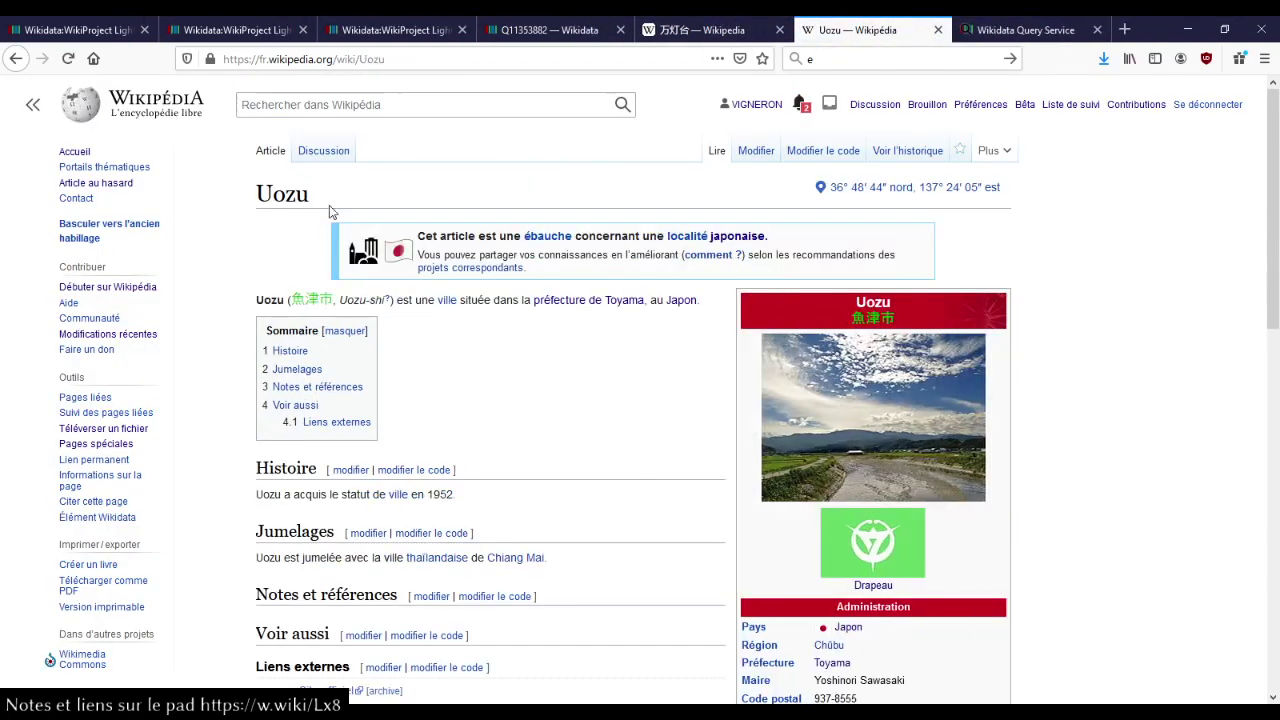
pyautogui.doubleClick(277, 190)
pyautogui.hotkey('ctrl', 'c')
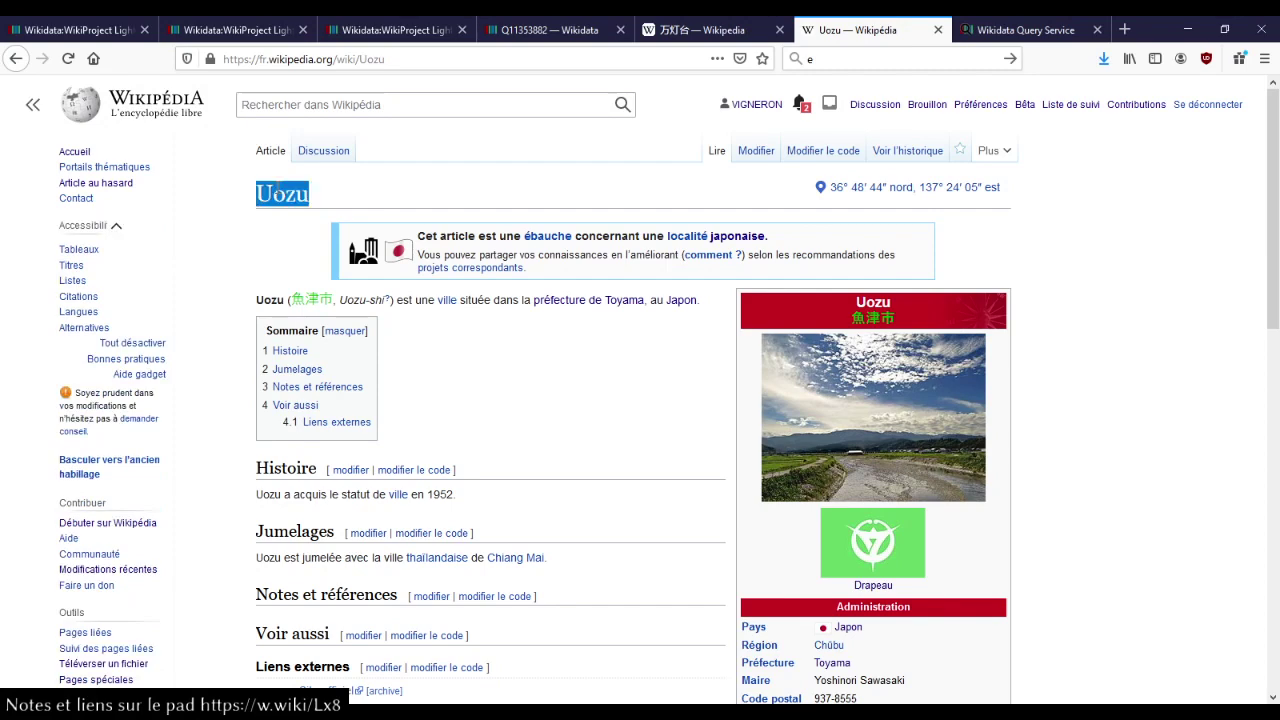
# Add and publish the statement "localisation administrative" with the value Uozu (ville japonaise) on the lighthouse item Q11353882.
pyautogui.hotkey('ctrl', 'pageup')
pyautogui.hotkey('ctrl', 'pageup')
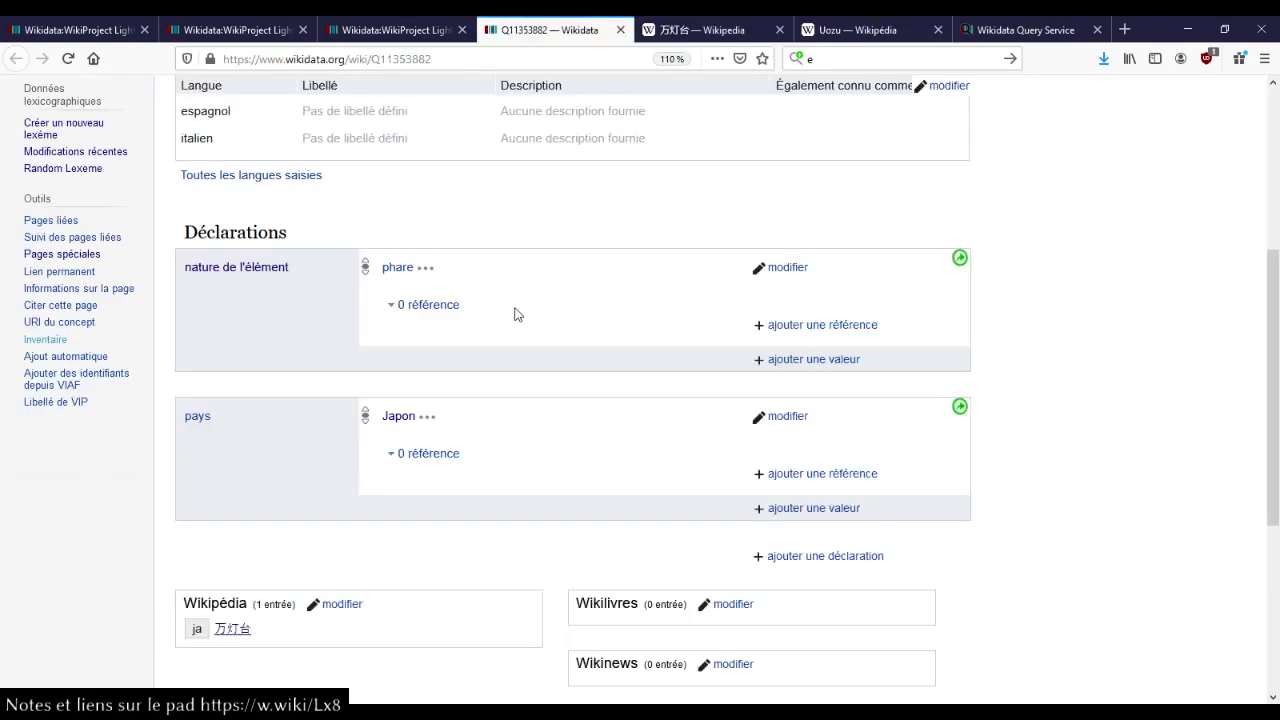
pyautogui.click(797, 558)
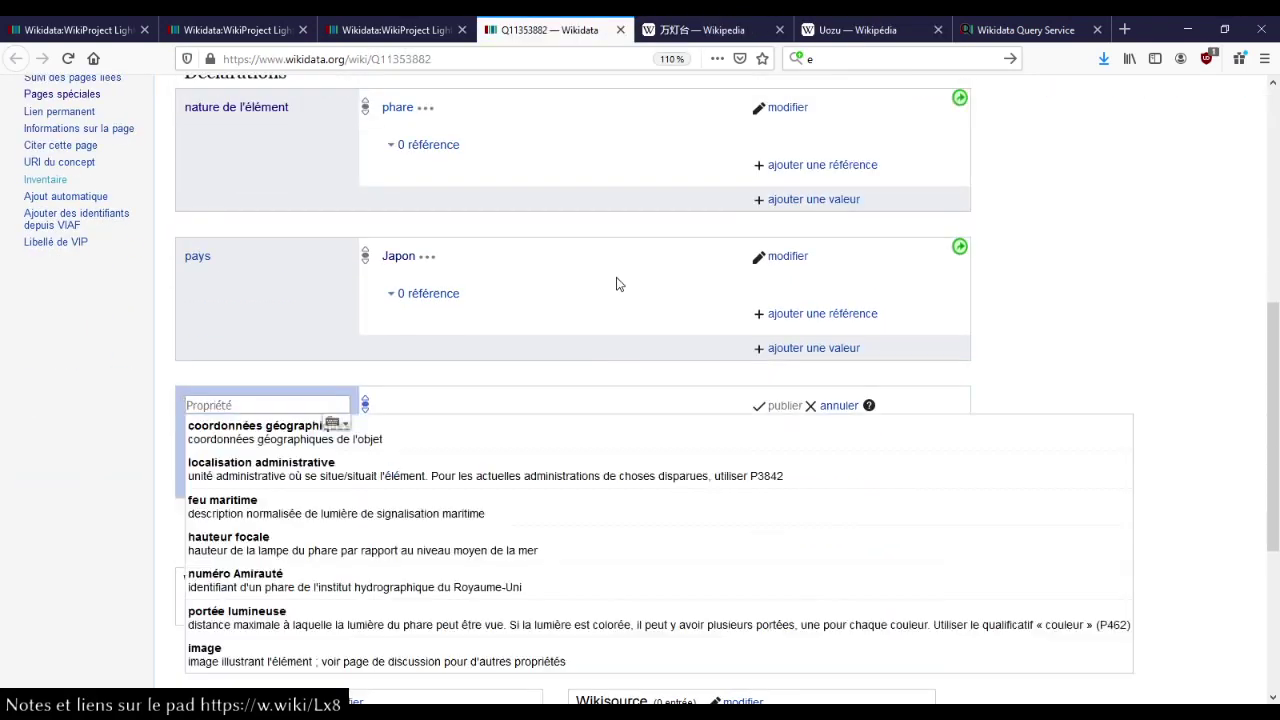
pyautogui.click(257, 470)
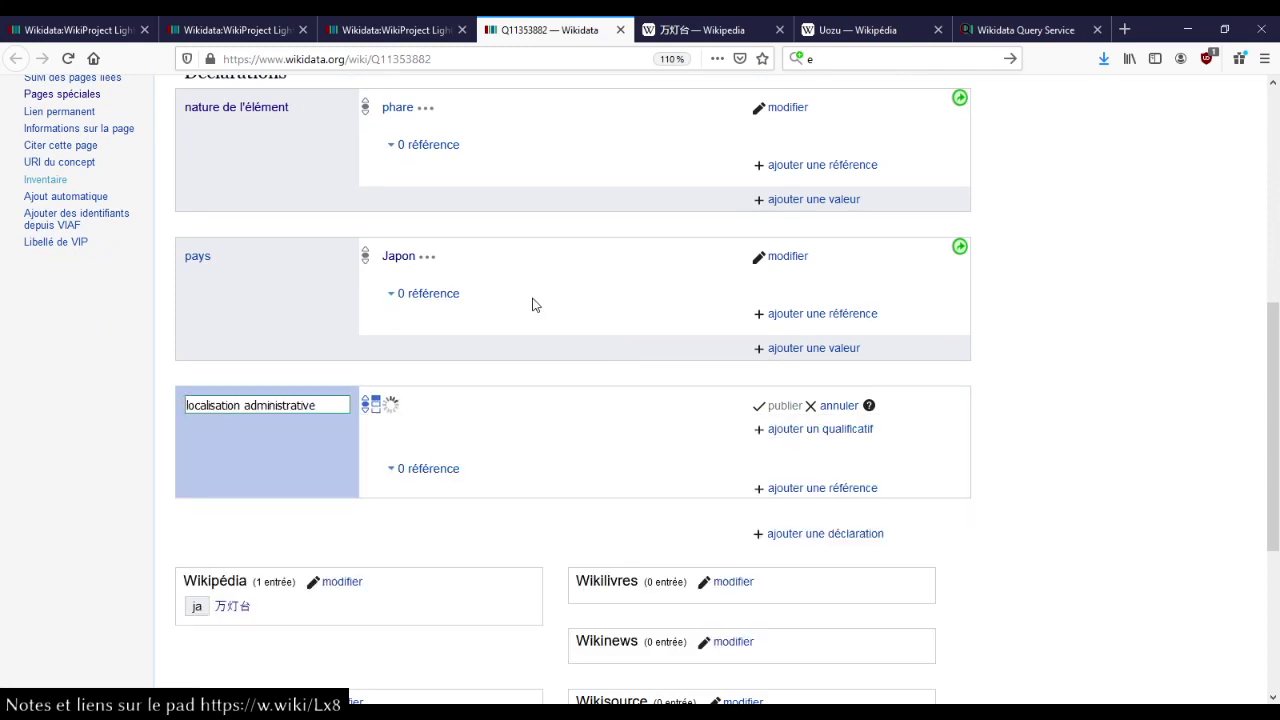
pyautogui.hotkey('ctrl', 'v')
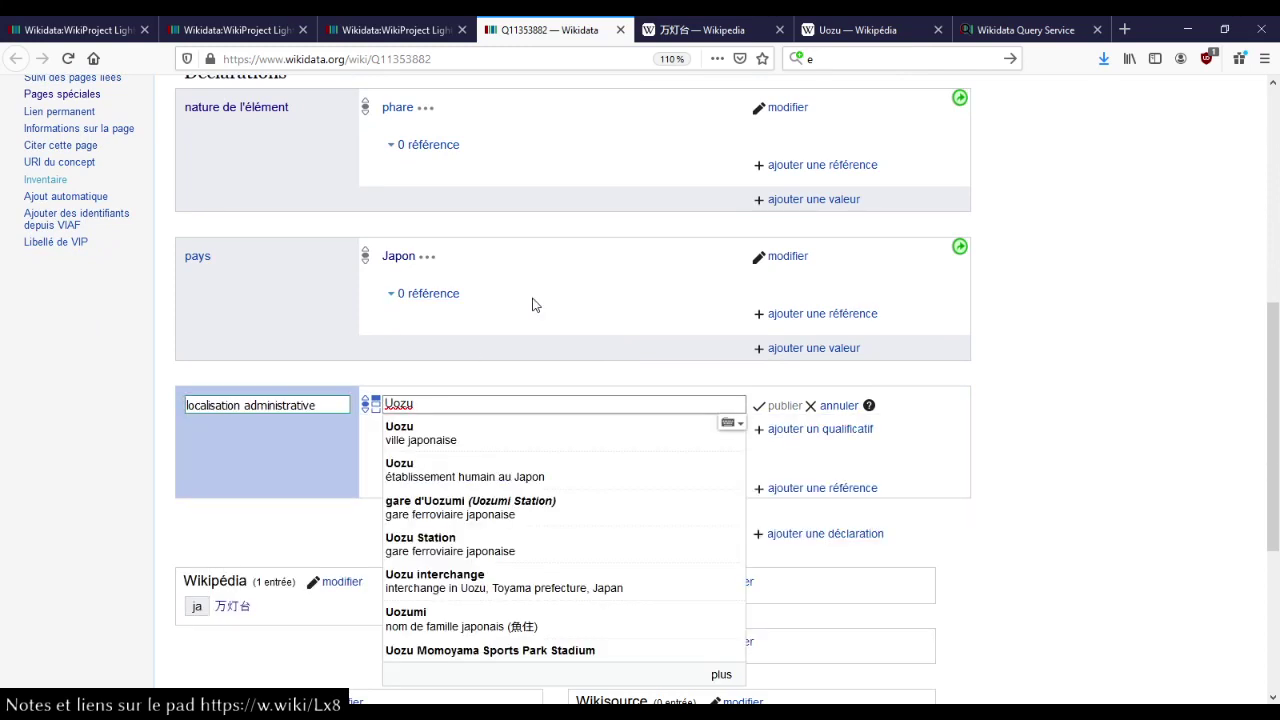
pyautogui.press('Down')
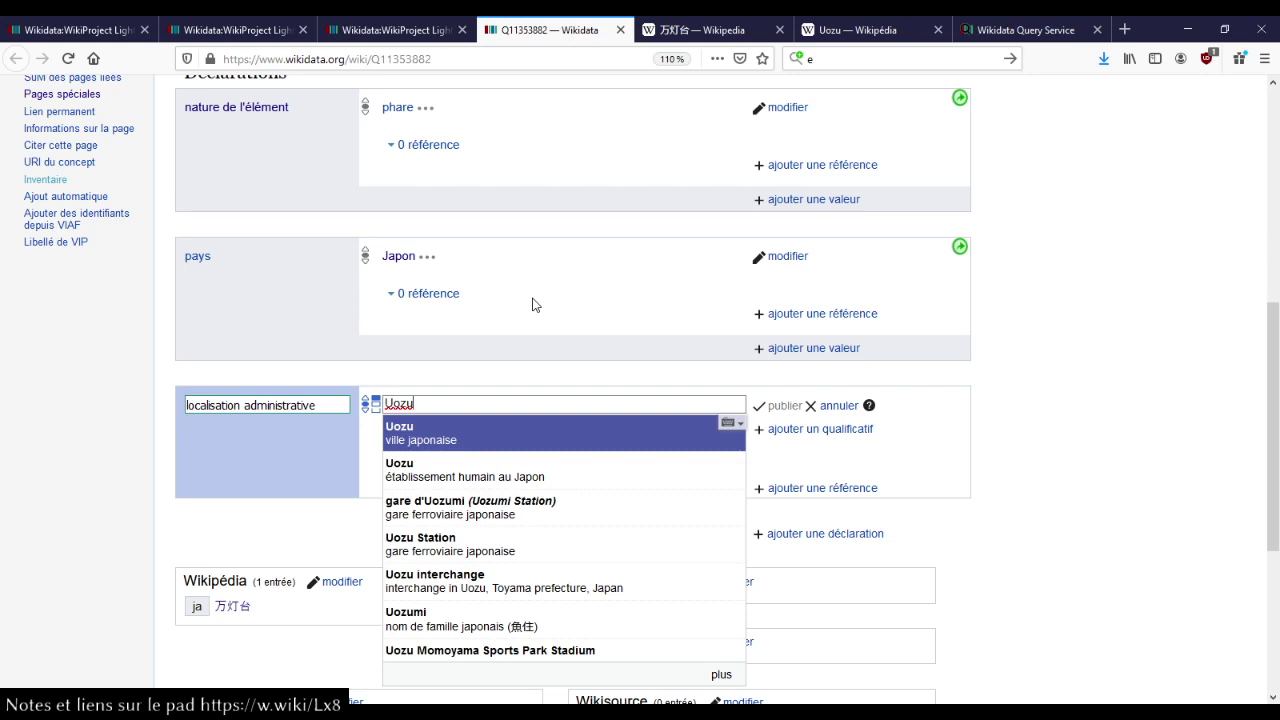
pyautogui.press('Return')
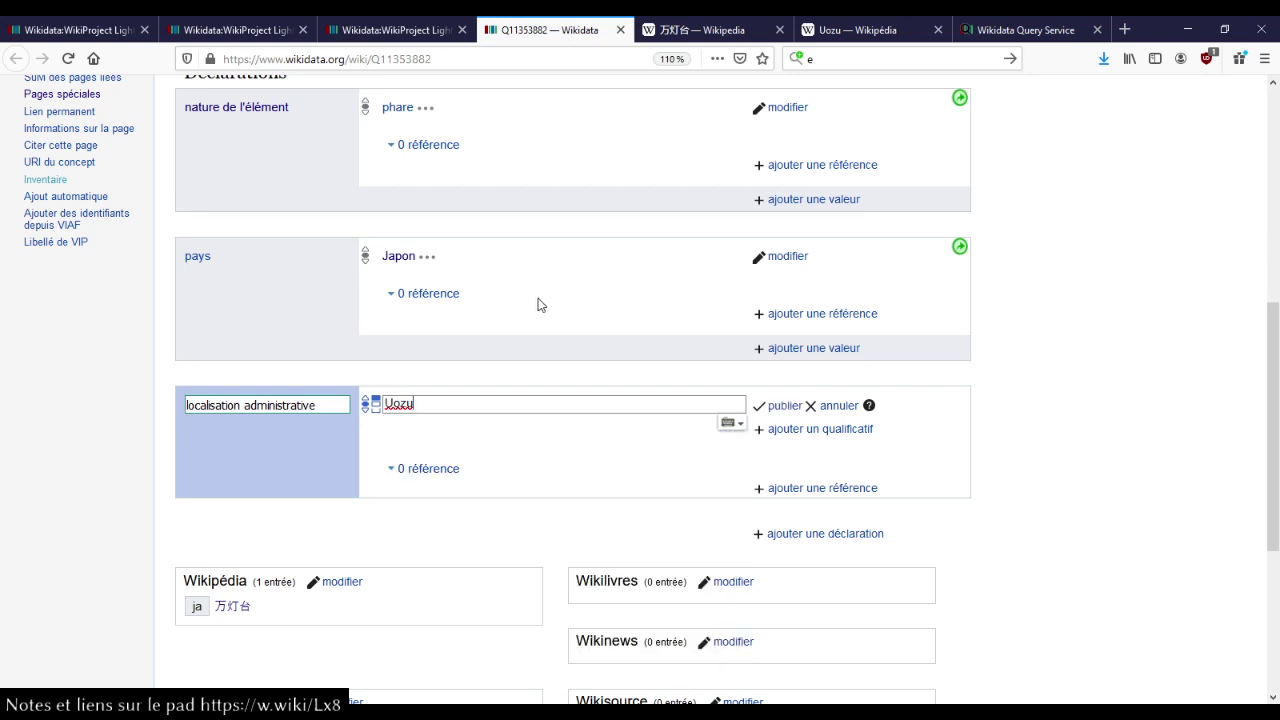
pyautogui.click(778, 406)
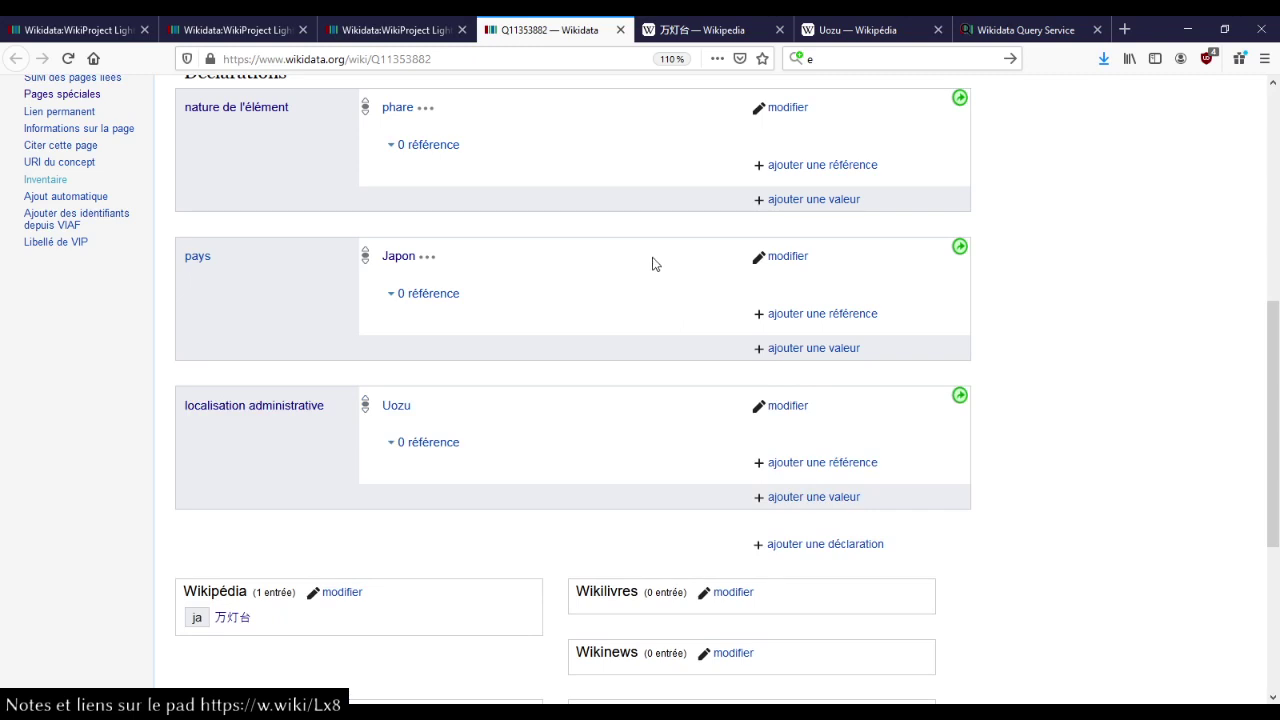
# Compare the place names in the Japanese lighthouse article with the French articles on Uozu and Toyama prefecture.
pyautogui.click(712, 31)
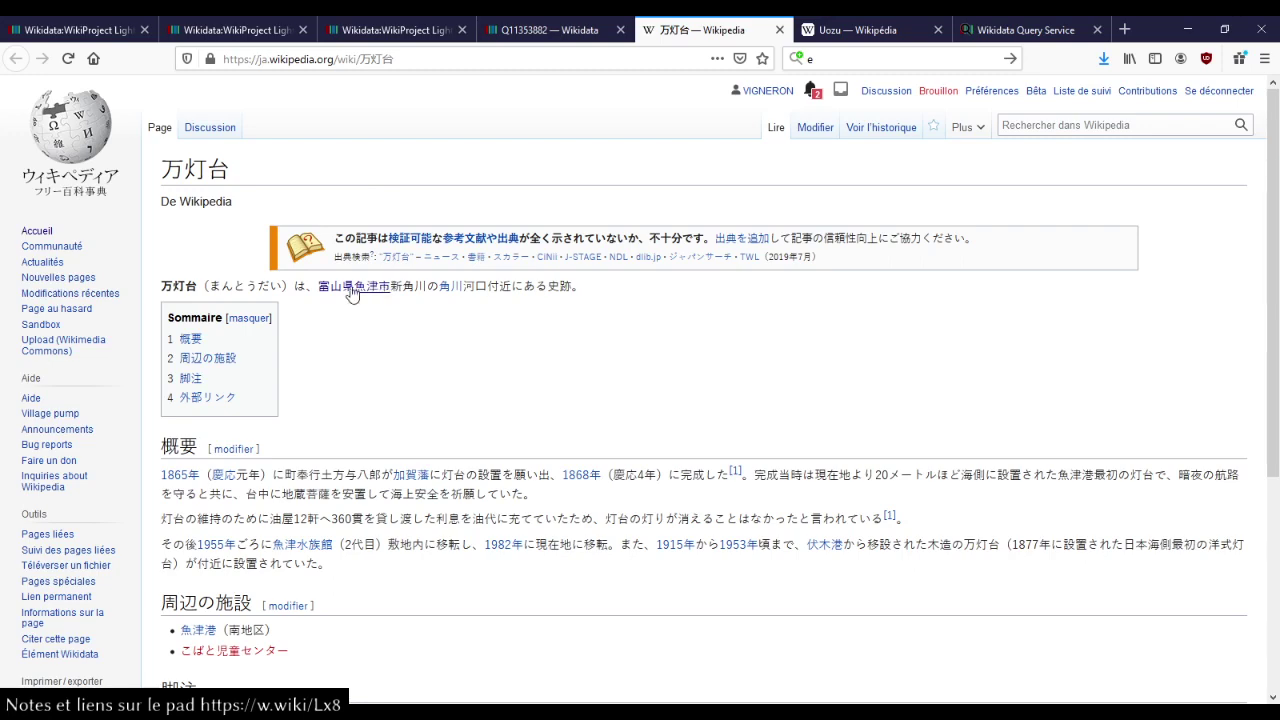
pyautogui.click(805, 30)
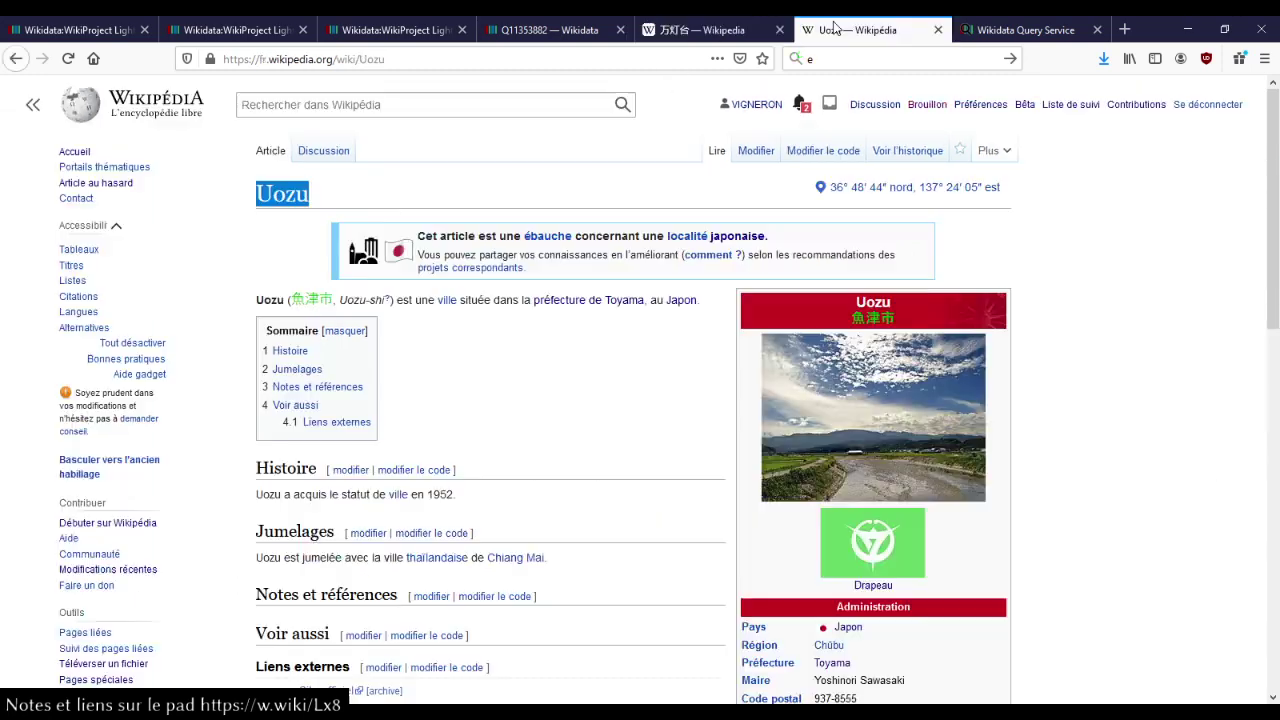
pyautogui.doubleClick(375, 299)
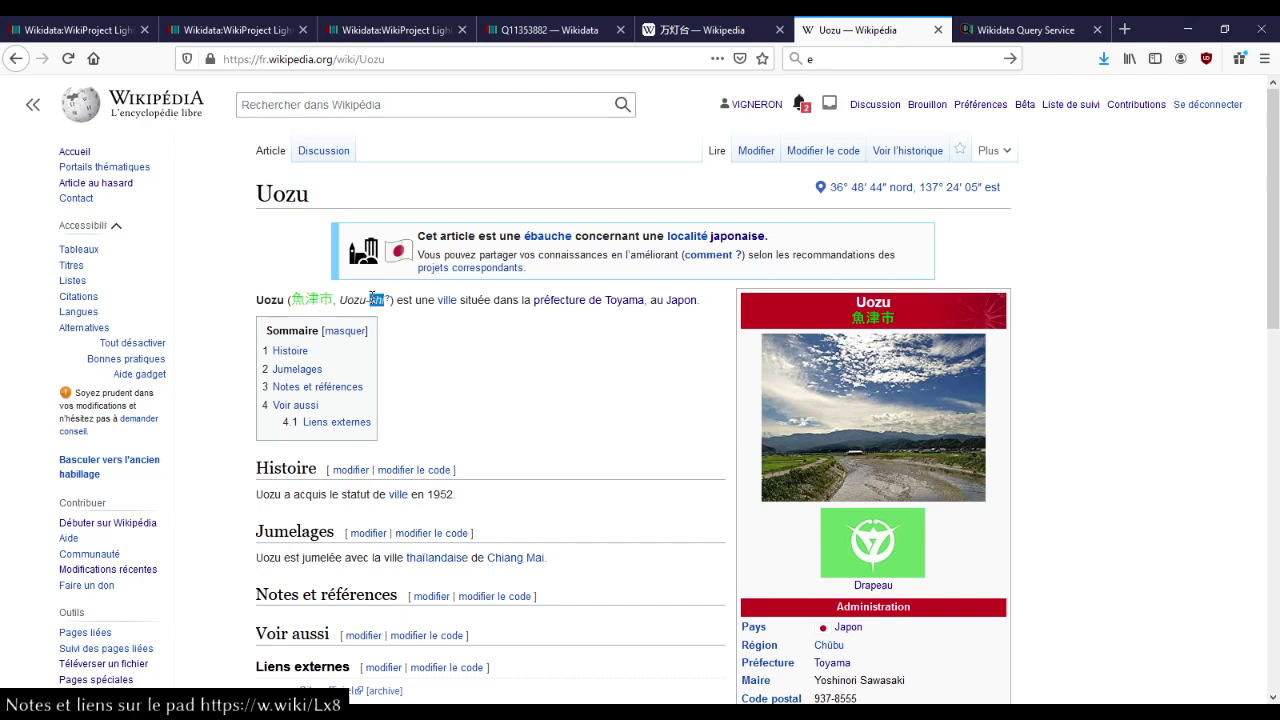
pyautogui.click(479, 343)
pyautogui.click(600, 301)
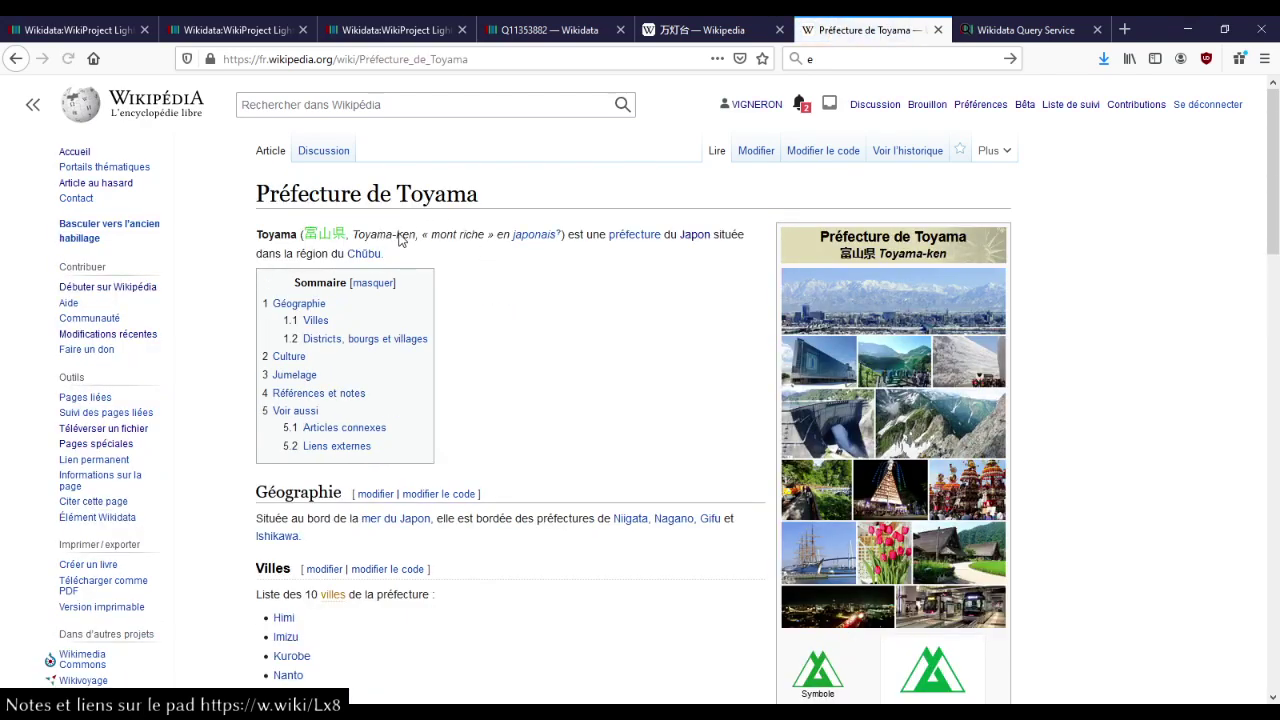
# Close the two open Wikipedia articles and return to the lighthouse item Q11353882.
pyautogui.middleClick(713, 35)
pyautogui.middleClick(713, 35)
pyautogui.click(590, 30)
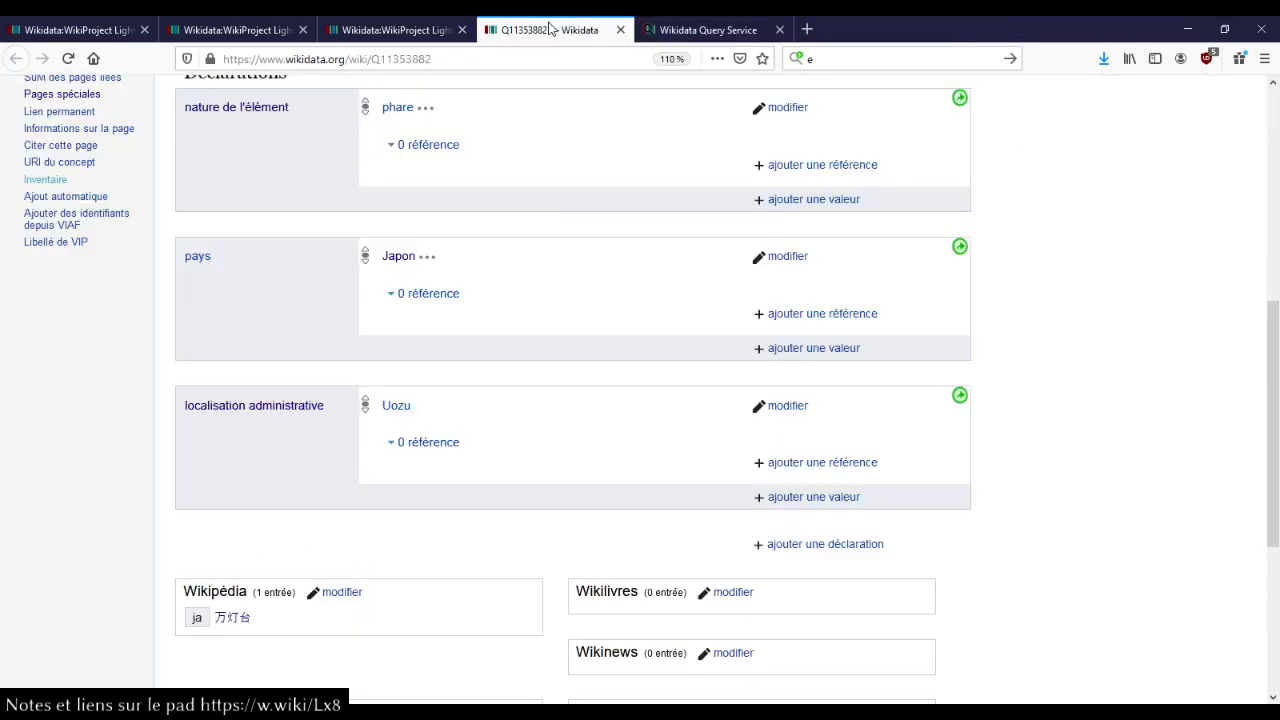
# Close the Wikidata Query Service page and the lighthouse item Q11353882 to return to the WikiProject Lighthouses numbers page.
pyautogui.middleClick(714, 30)
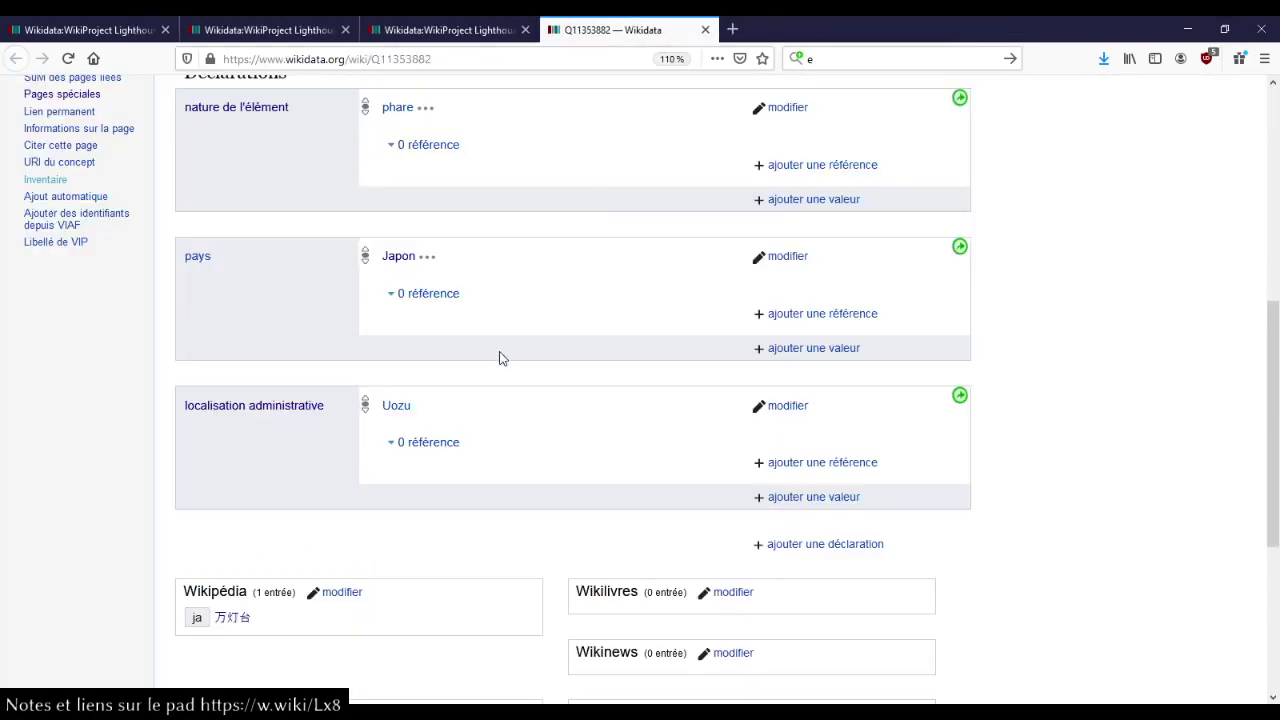
pyautogui.scroll(-3, 502, 362)
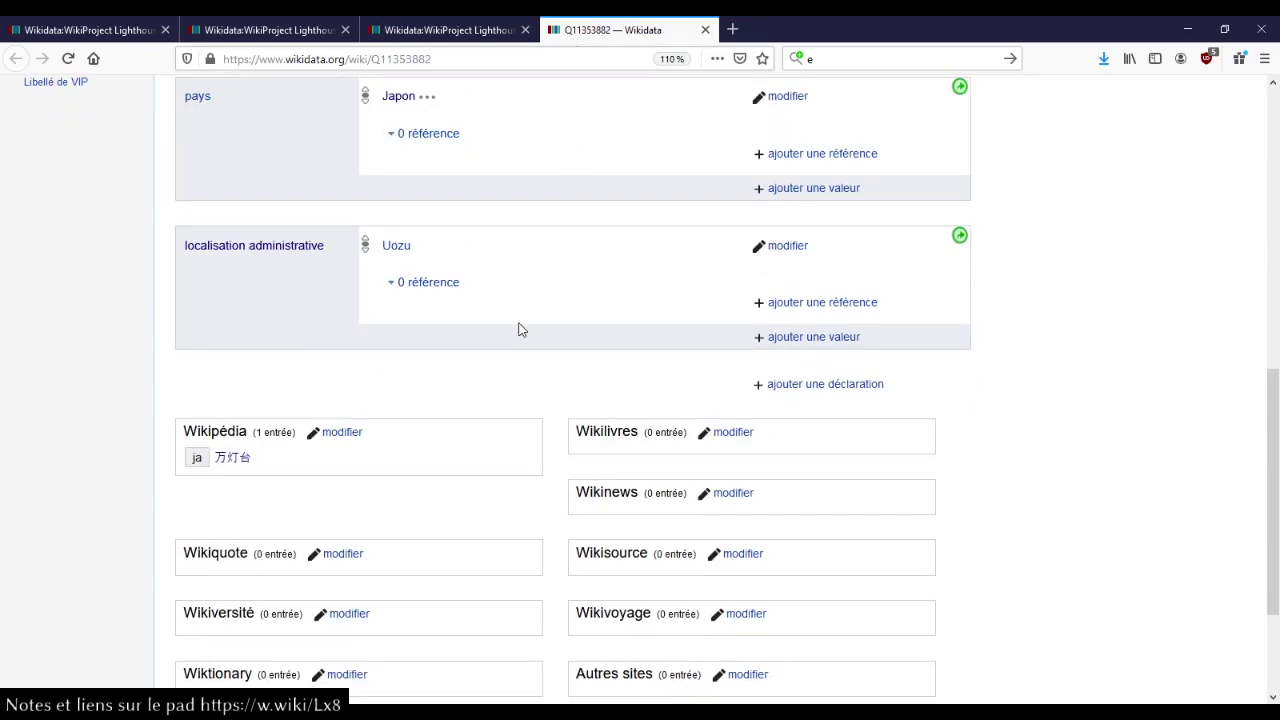
pyautogui.scroll(5, 520, 329)
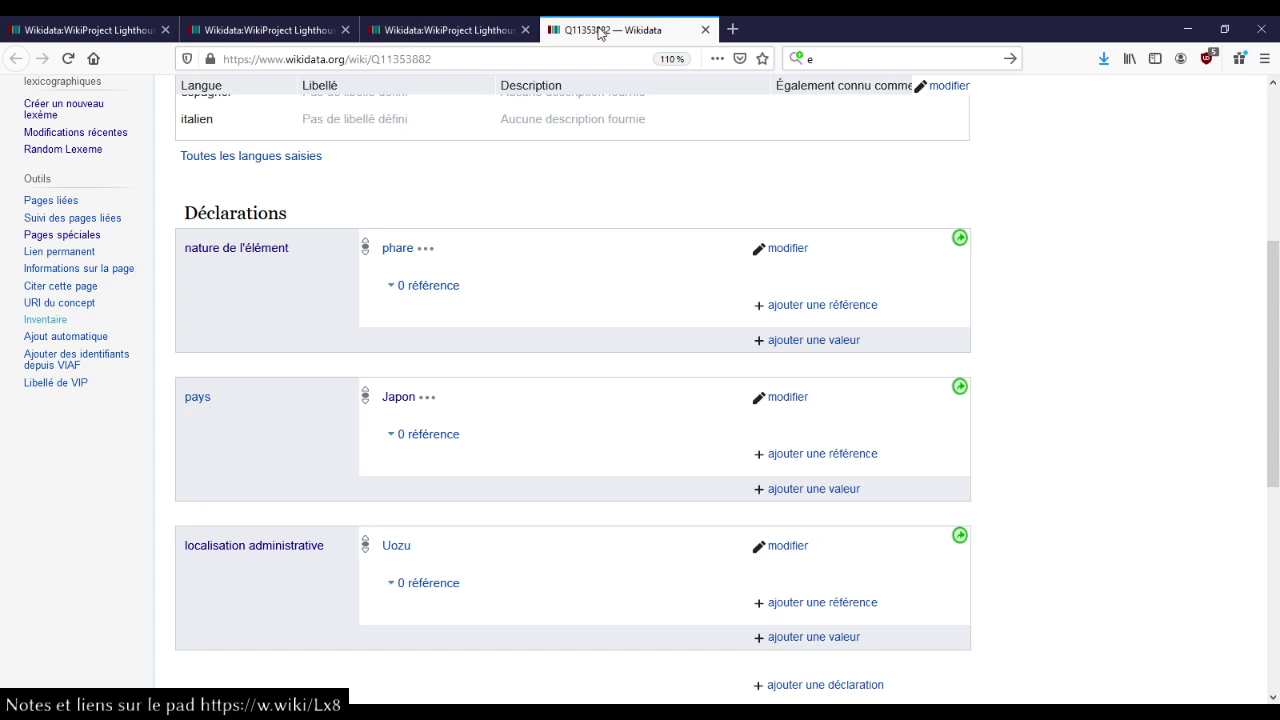
pyautogui.click(705, 30)
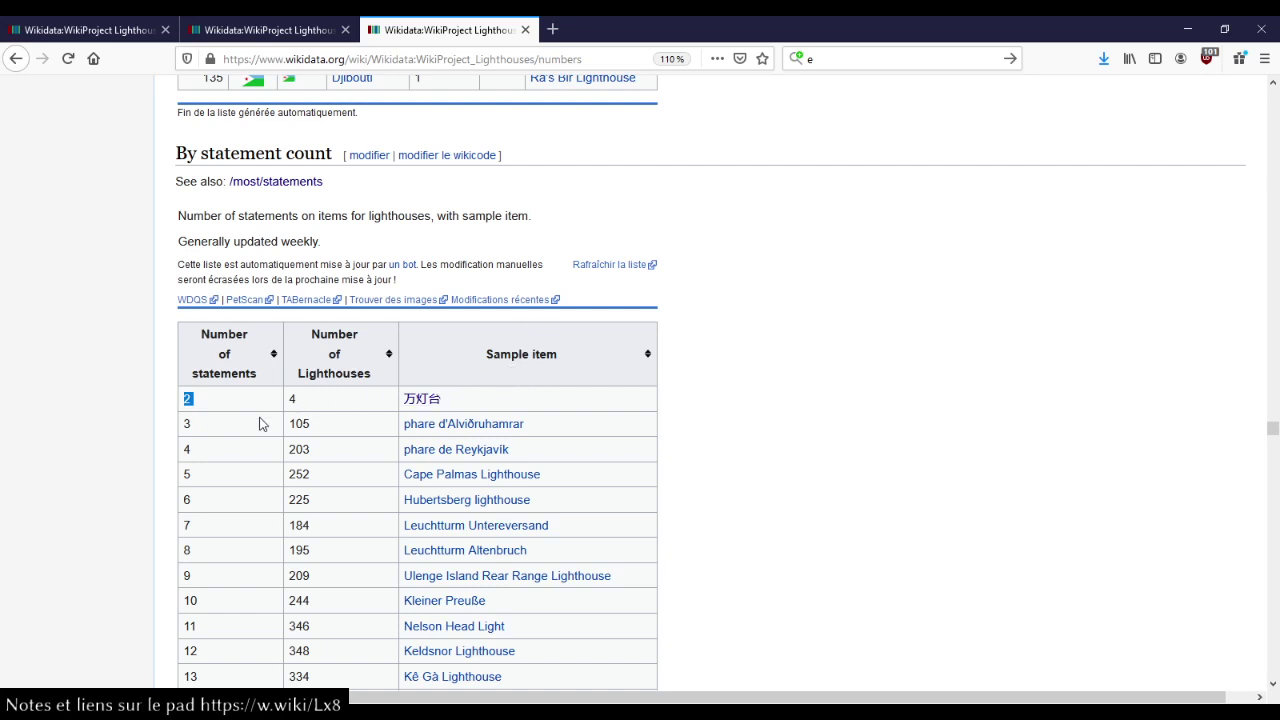
# Examine the "By statement count" table from the lowest to the highest number of statements, focusing on the rows with 2 to 9 statements.
pyautogui.scroll(-2, 259, 424)
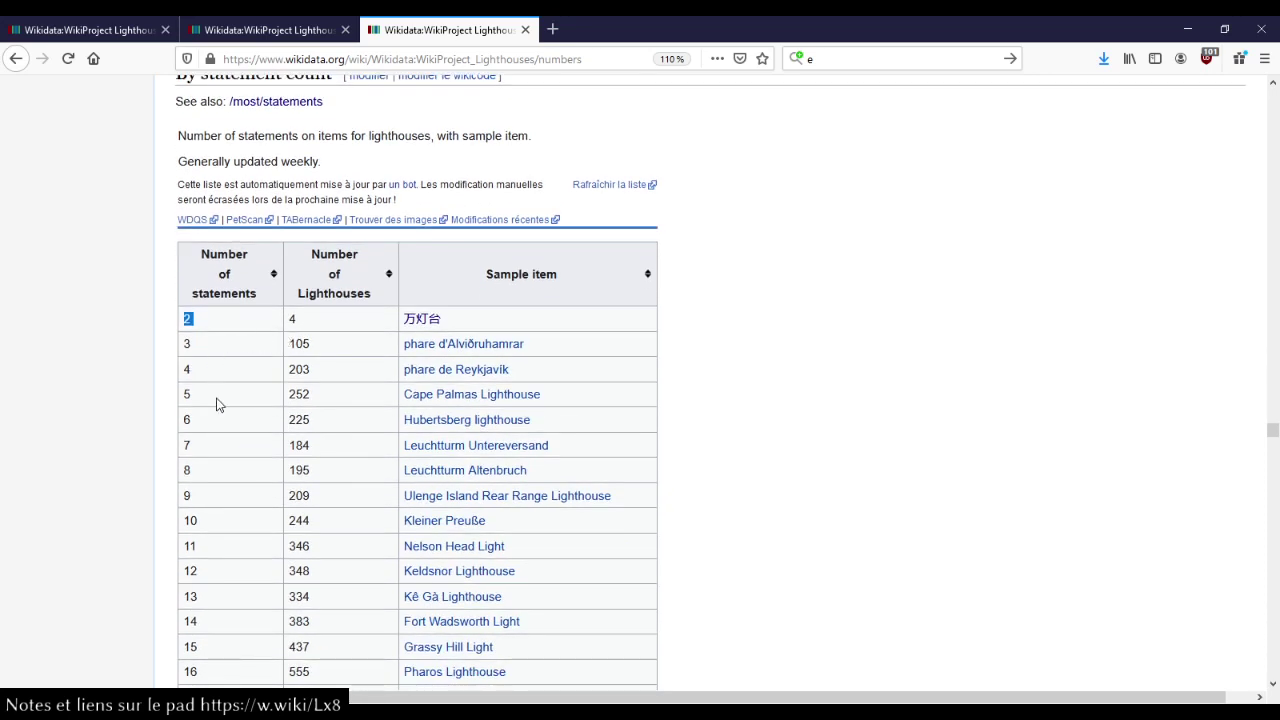
pyautogui.scroll(-8, 217, 406)
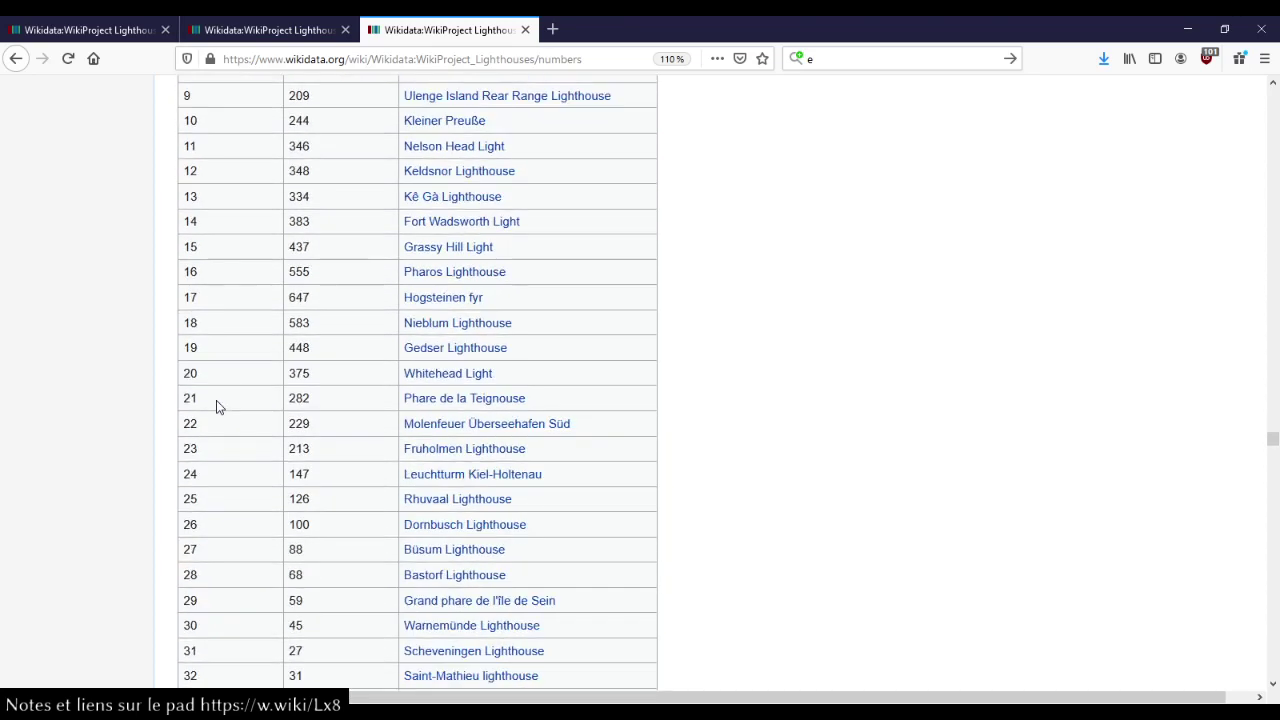
pyautogui.scroll(-14, 293, 552)
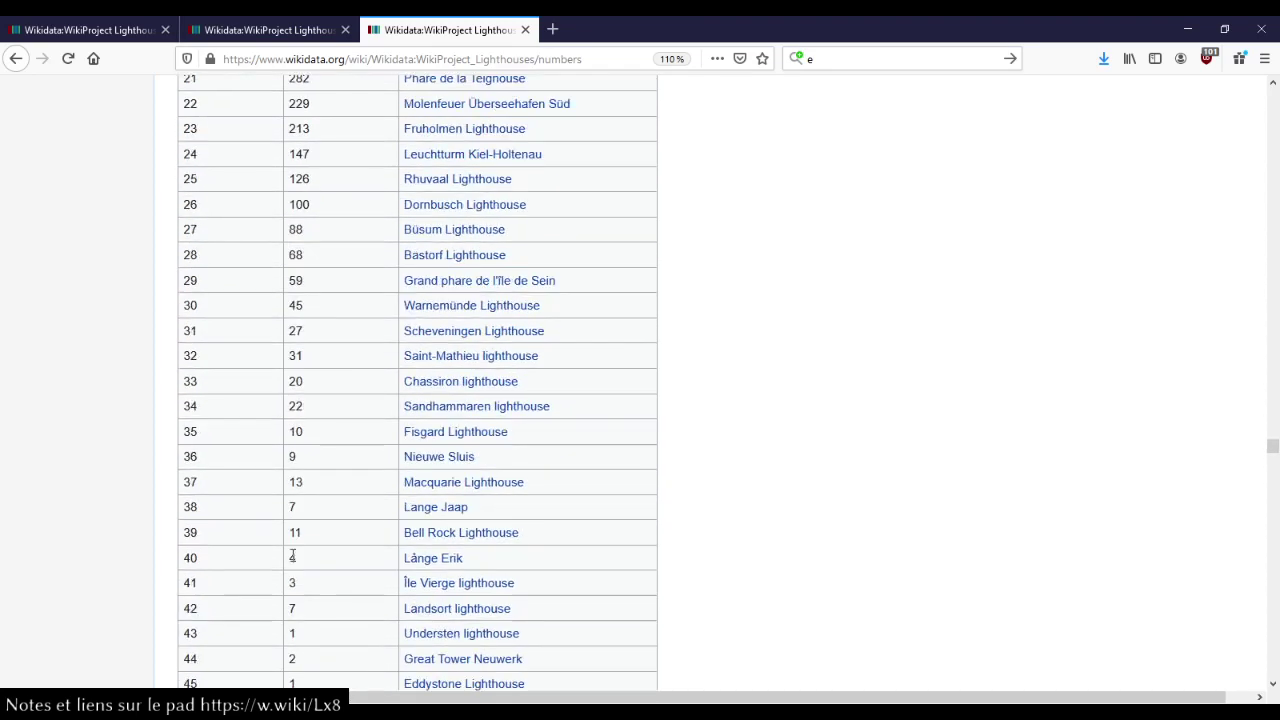
pyautogui.scroll(3, 297, 480)
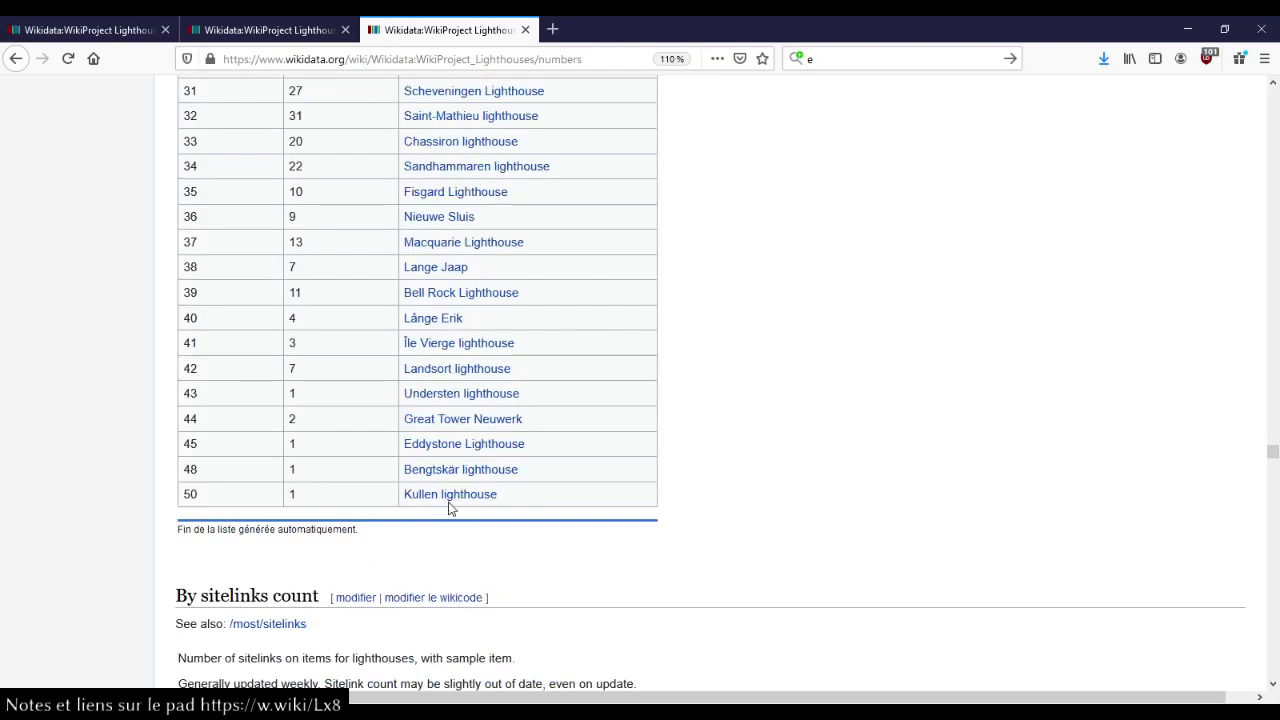
pyautogui.doubleClick(190, 496)
pyautogui.click(186, 496)
pyautogui.scroll(-1, 231, 489)
pyautogui.scroll(10, 231, 489)
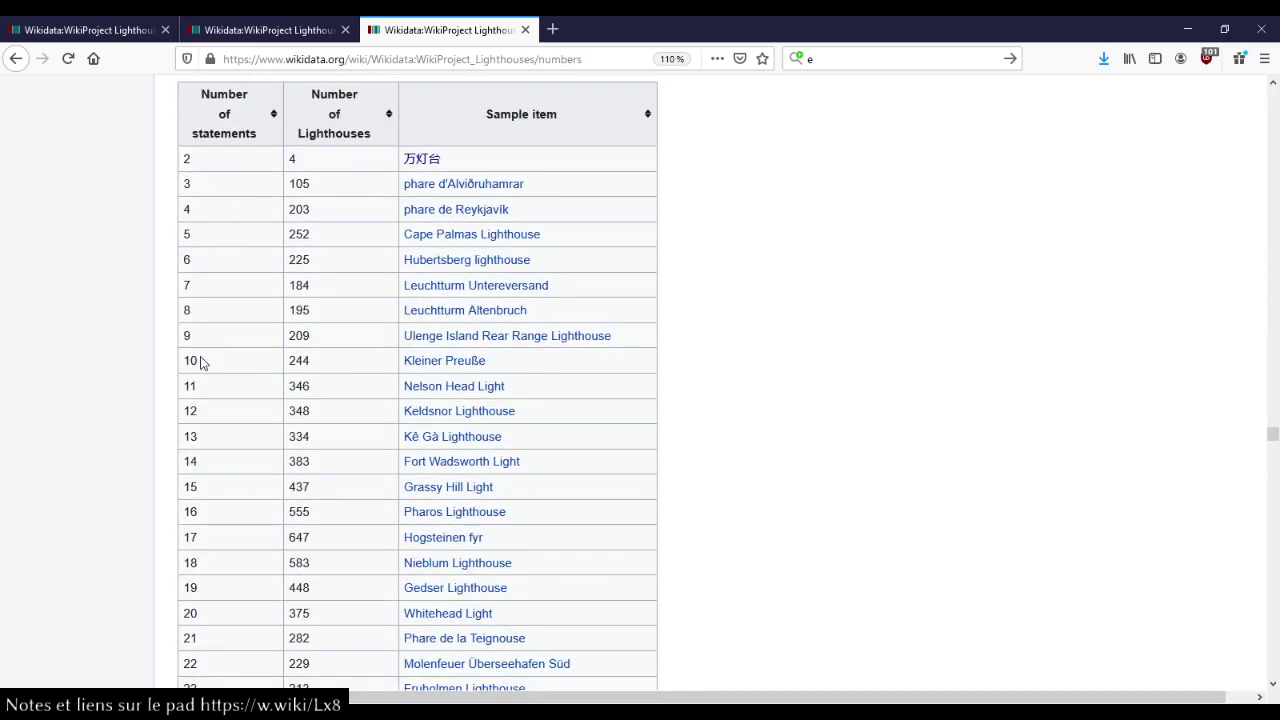
pyautogui.moveTo(208, 343); pyautogui.dragTo(178, 158)
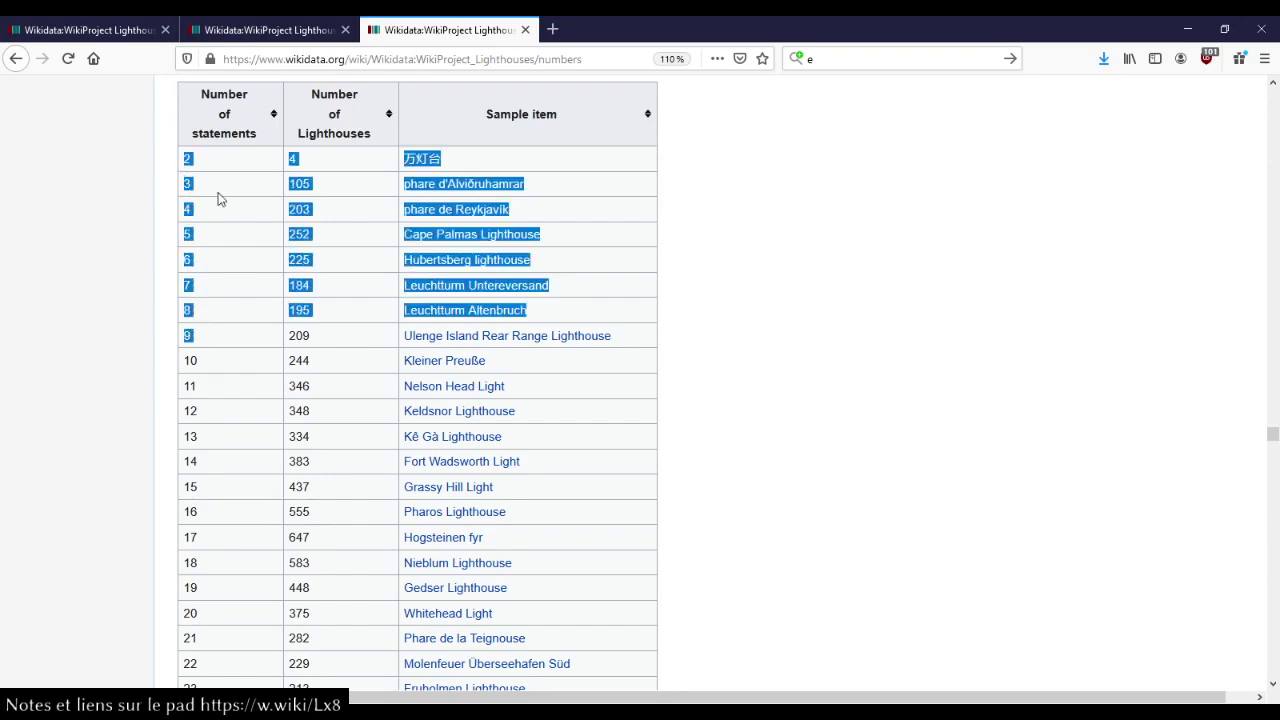
pyautogui.click(112, 254)
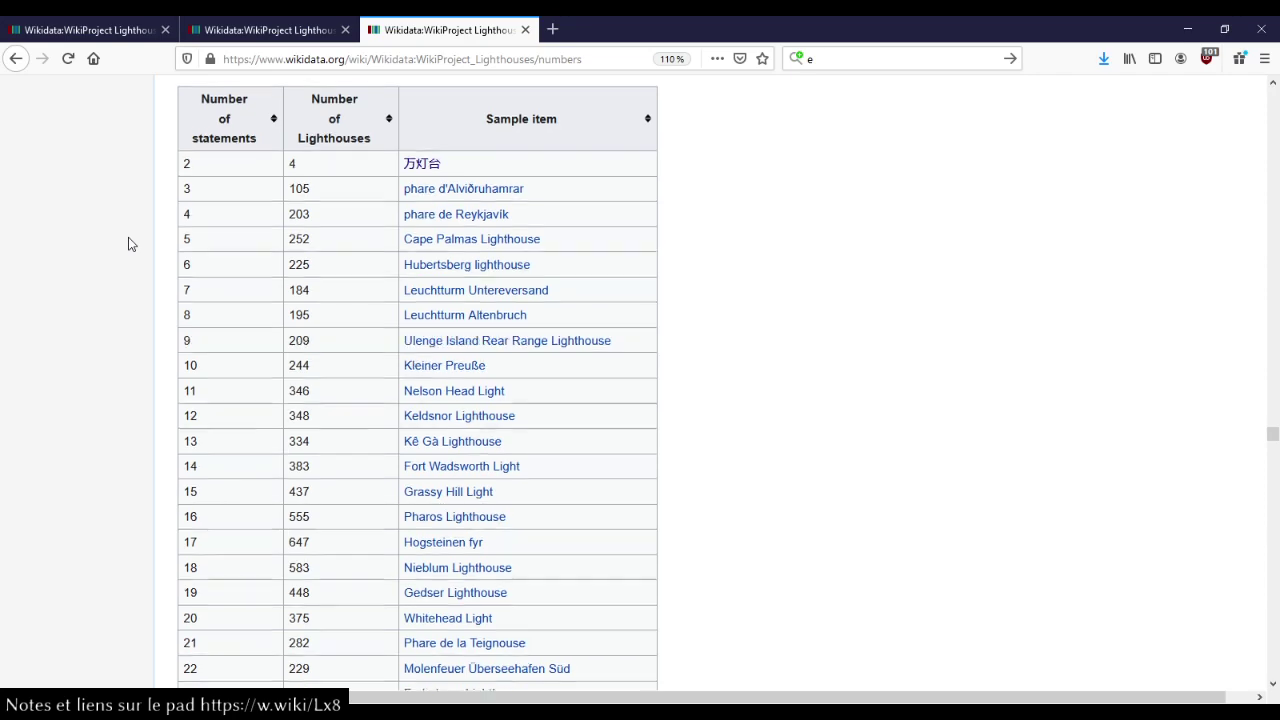
# Examine the "By sitelinks count" table, from the number of lighthouses without sitelinks to the lighthouse with the most.
pyautogui.scroll(1, 128, 244)
pyautogui.scroll(-5, 128, 244)
pyautogui.scroll(-5, 128, 244)
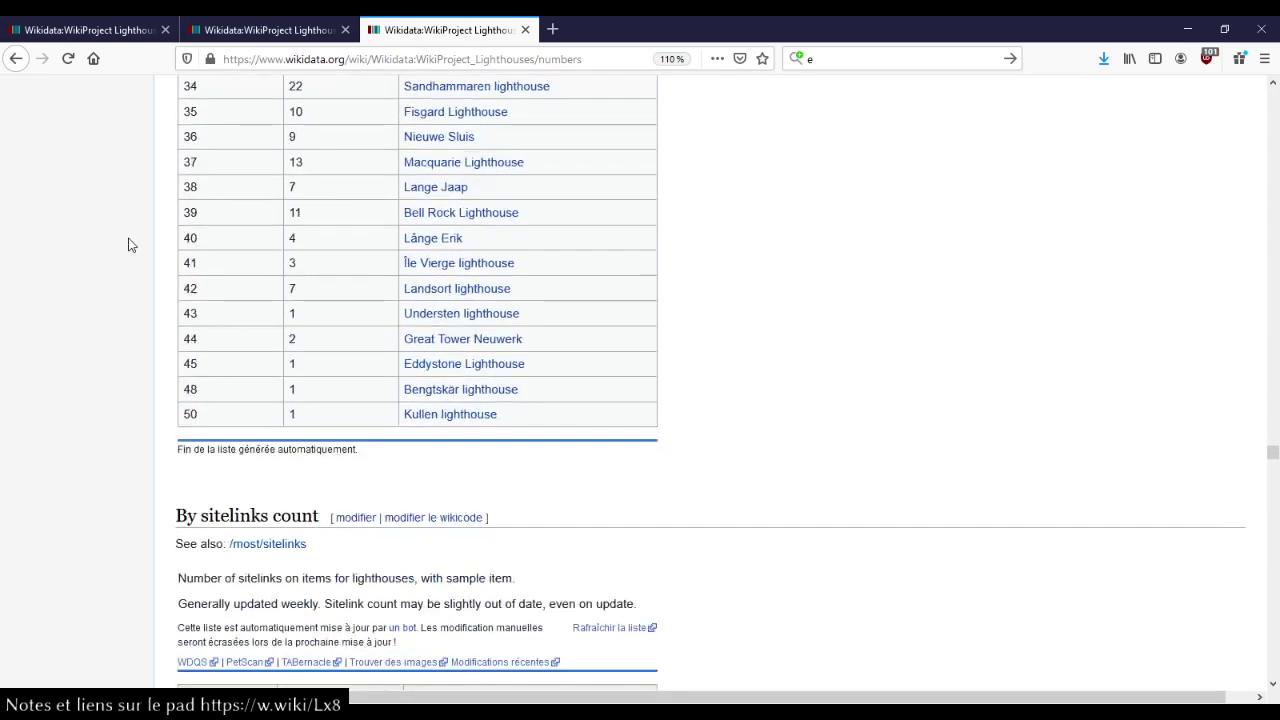
pyautogui.scroll(-2, 128, 244)
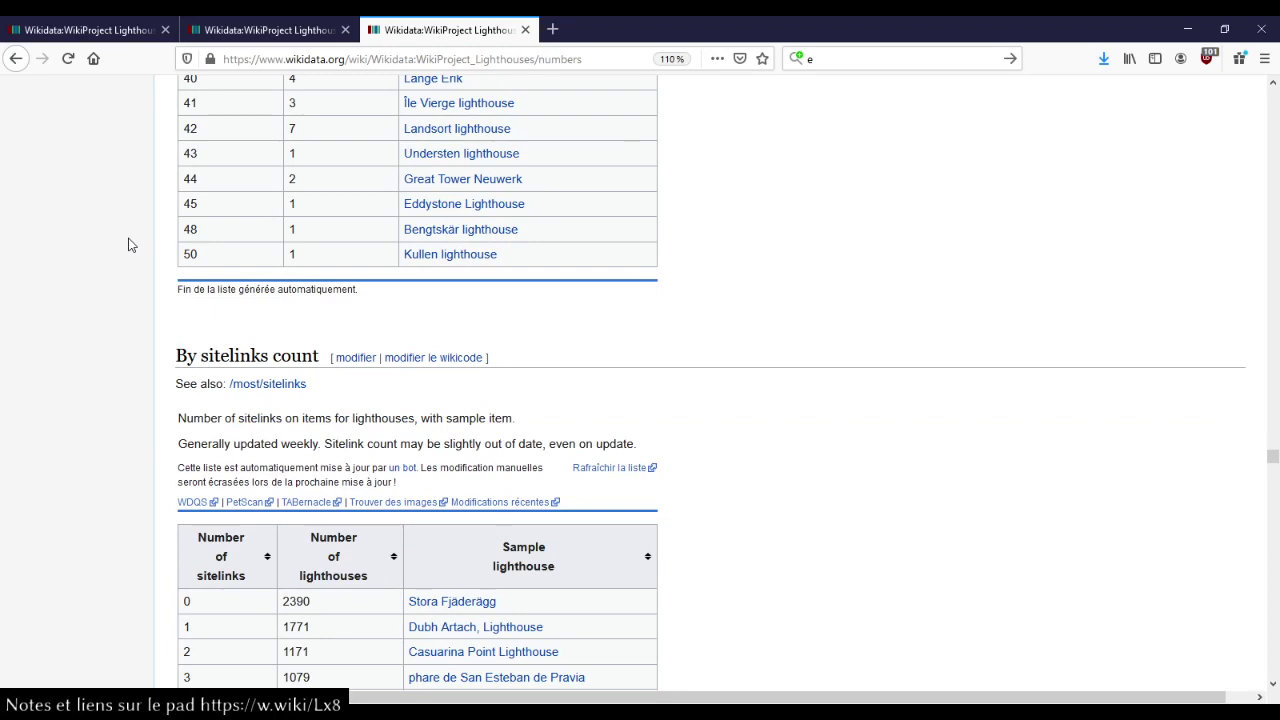
pyautogui.scroll(-1, 127, 279)
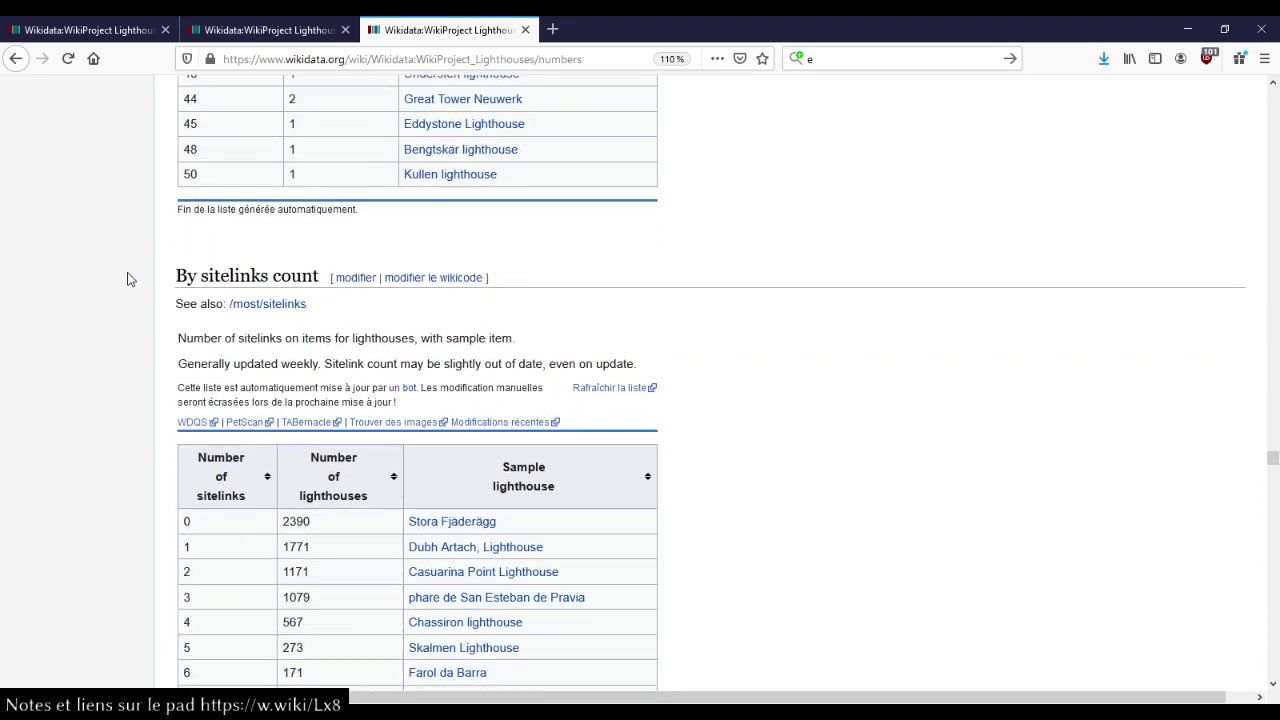
pyautogui.scroll(-1, 127, 279)
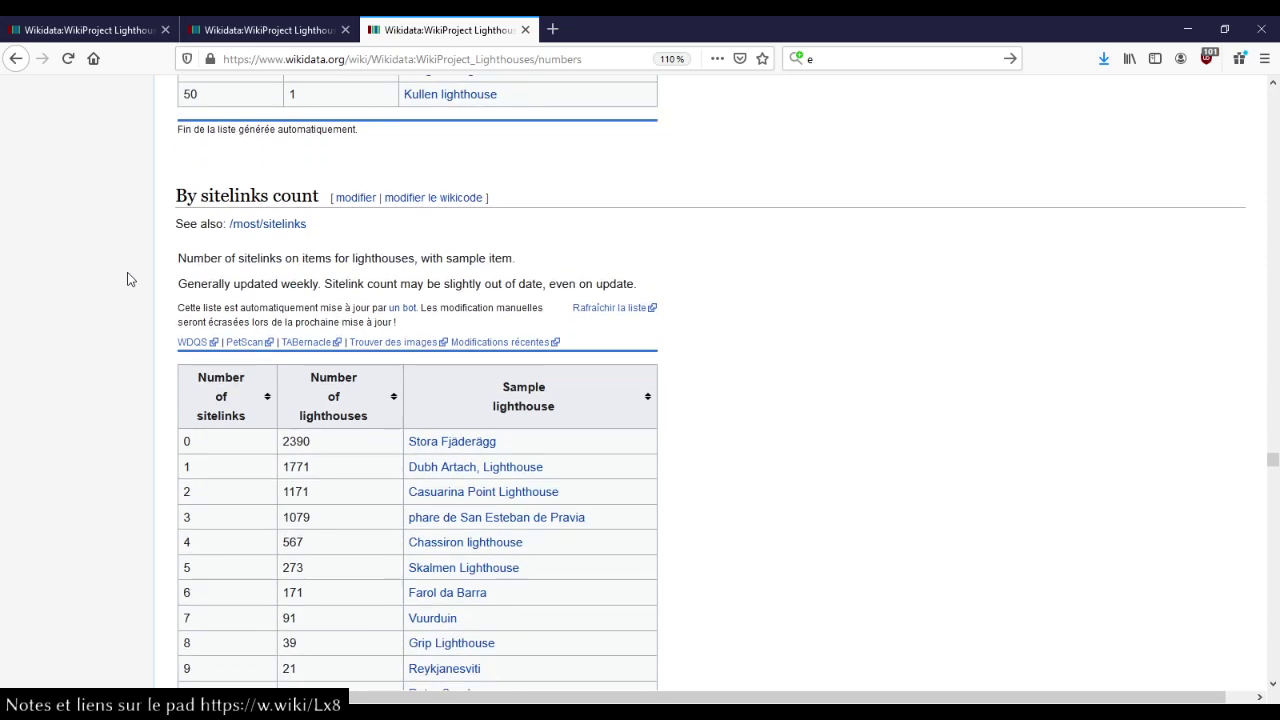
pyautogui.scroll(-1, 127, 279)
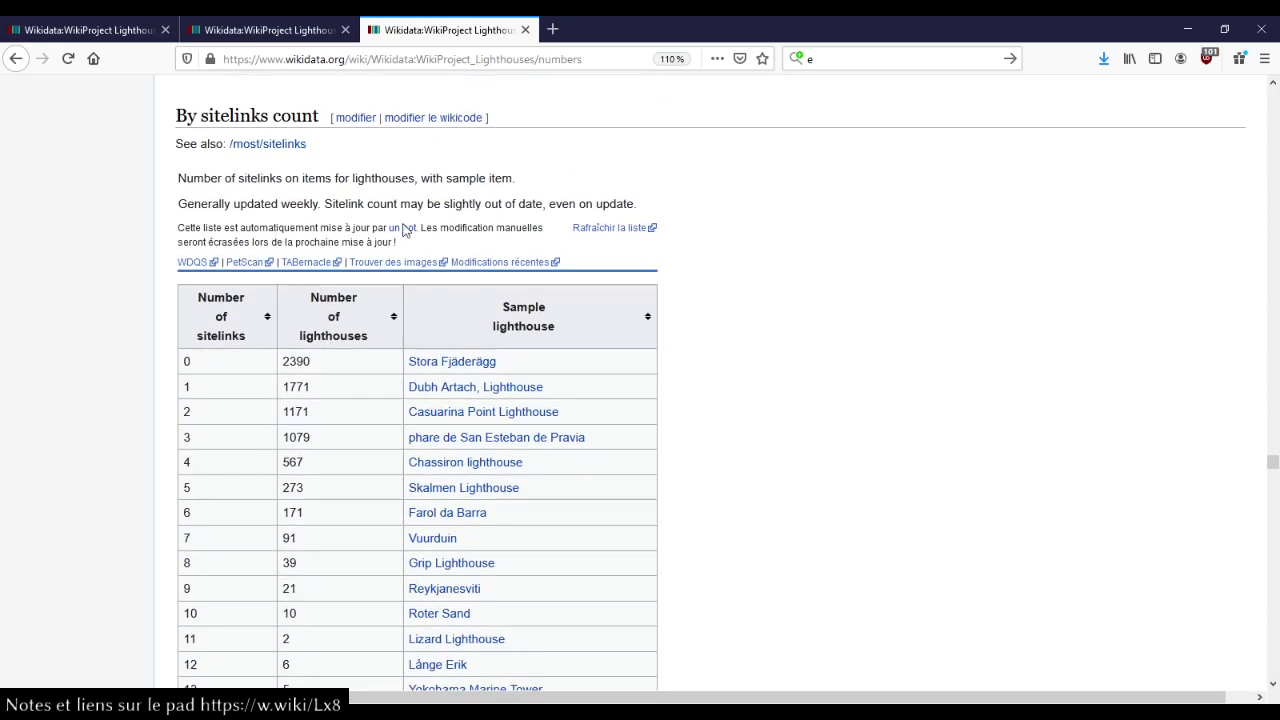
pyautogui.scroll(-1, 141, 288)
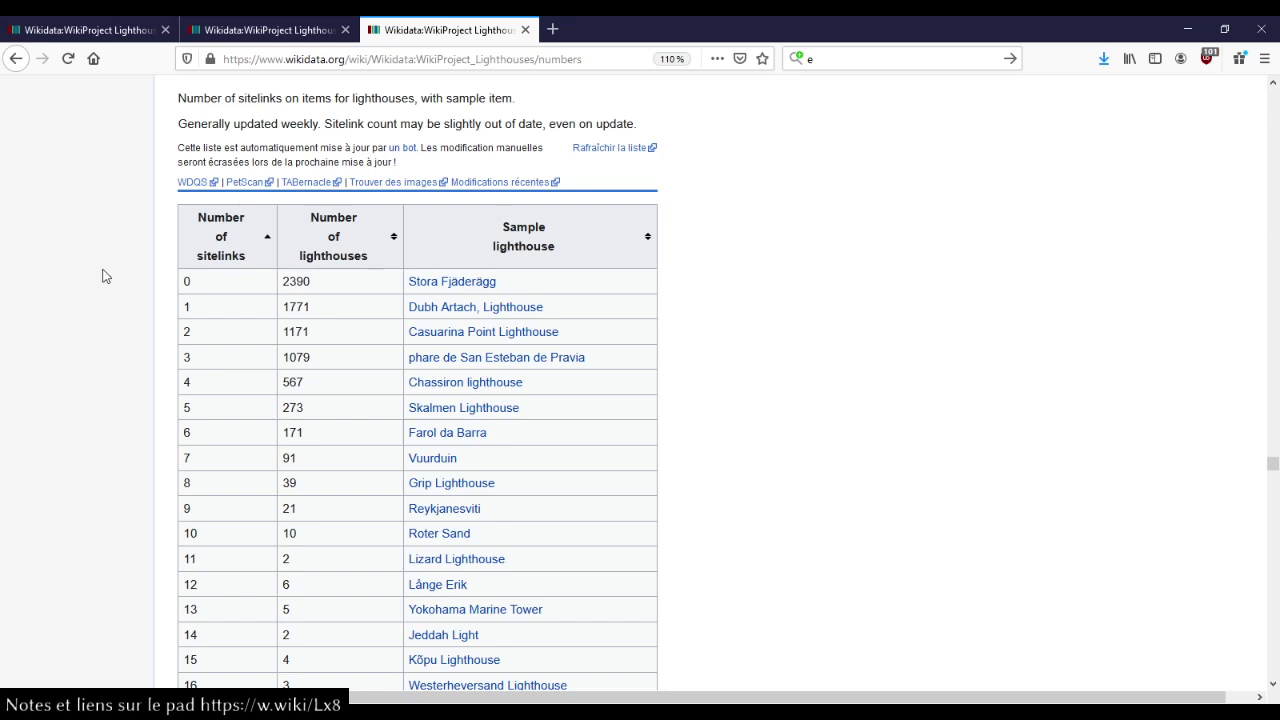
pyautogui.scroll(-1, 104, 276)
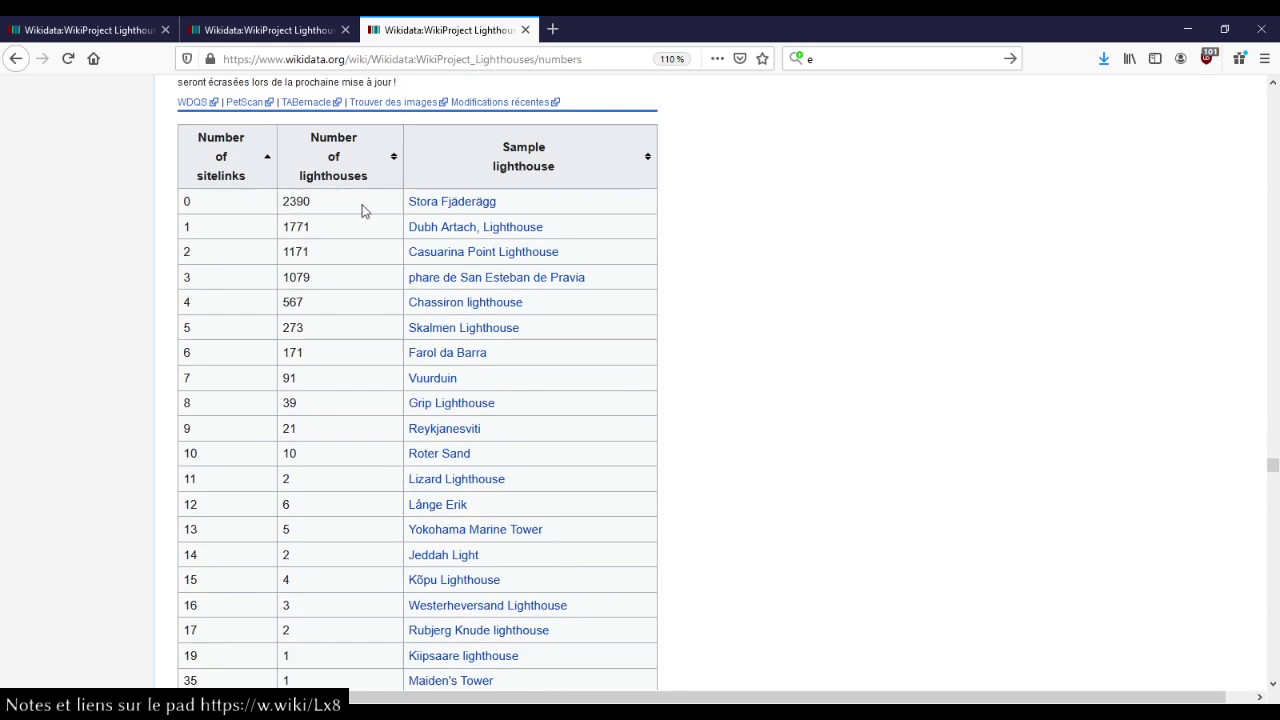
pyautogui.doubleClick(298, 201)
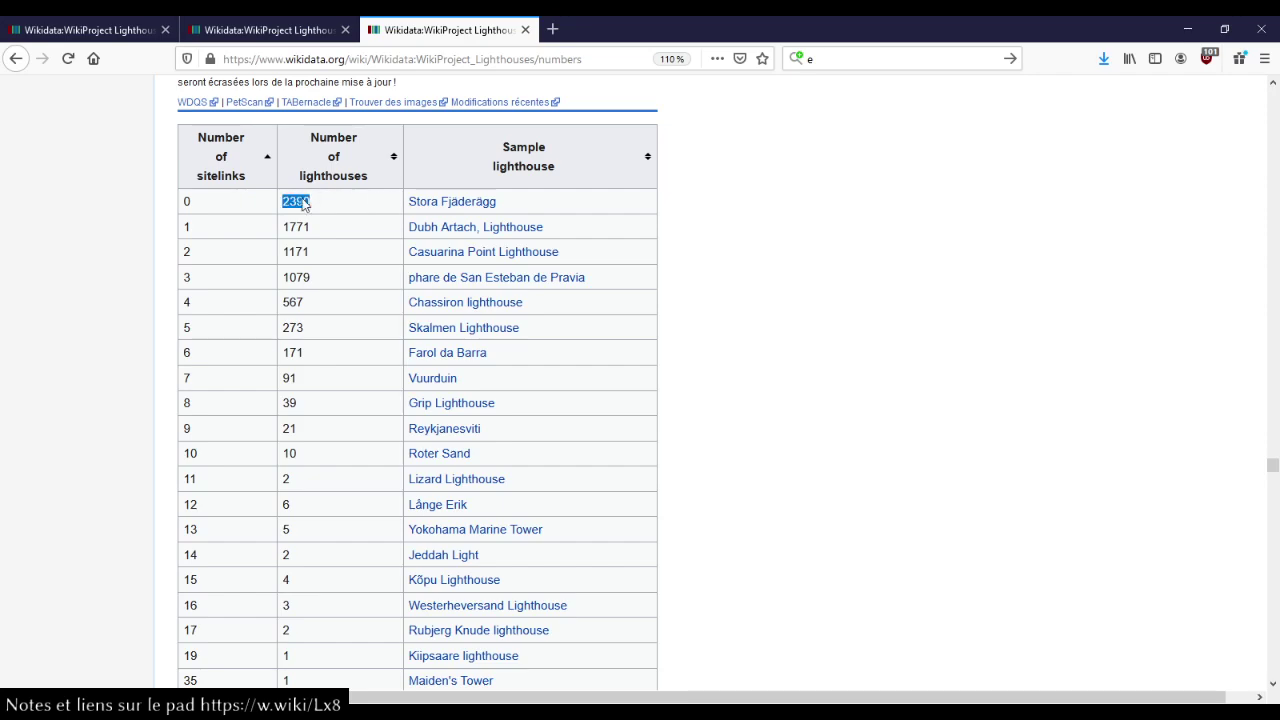
pyautogui.scroll(-5, 166, 267)
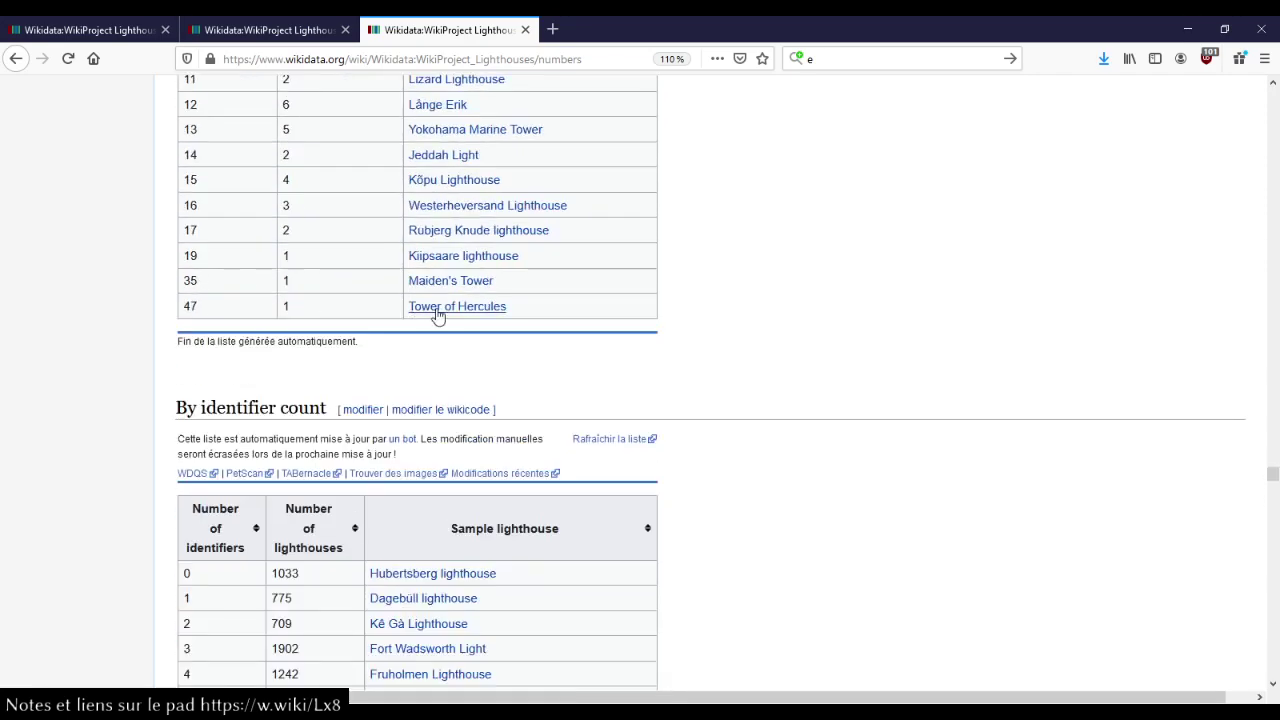
# Open the Tower of Hercules item from the sitelinks table in a new tab and switch to it.
pyautogui.moveTo(437, 316)
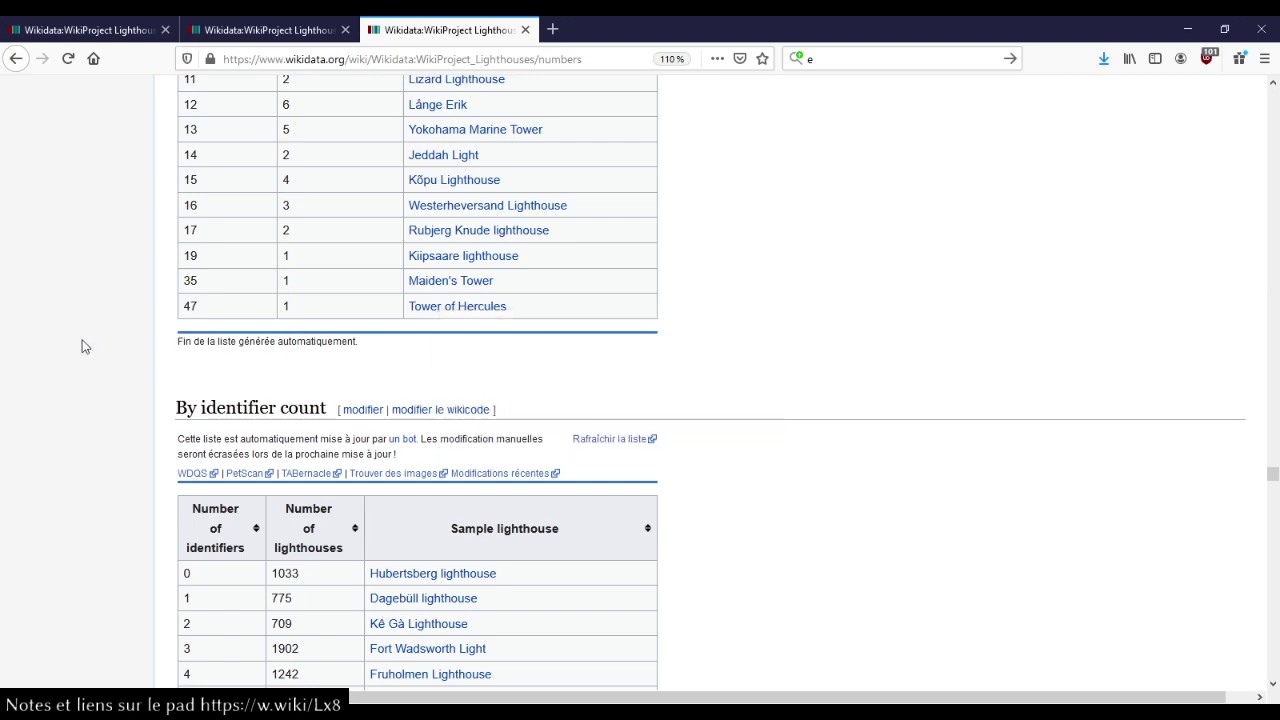
pyautogui.scroll(1, 549, 420)
pyautogui.middleClick(437, 388)
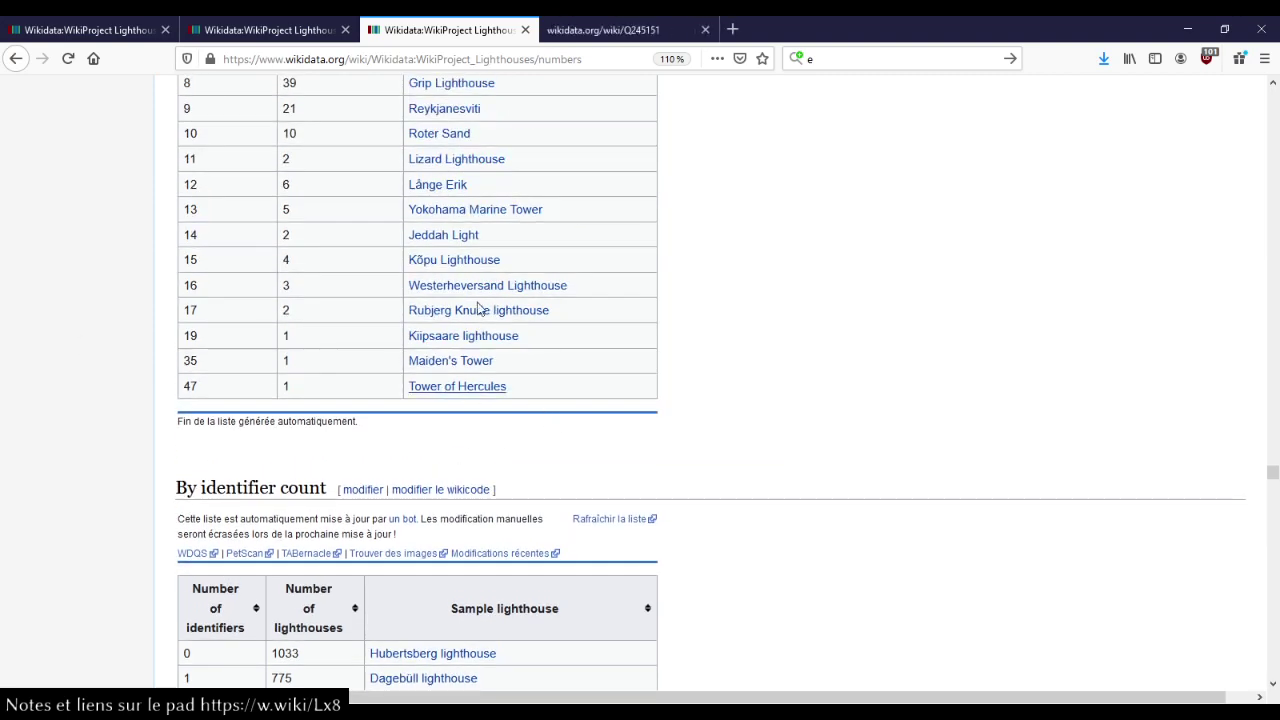
pyautogui.click(628, 32)
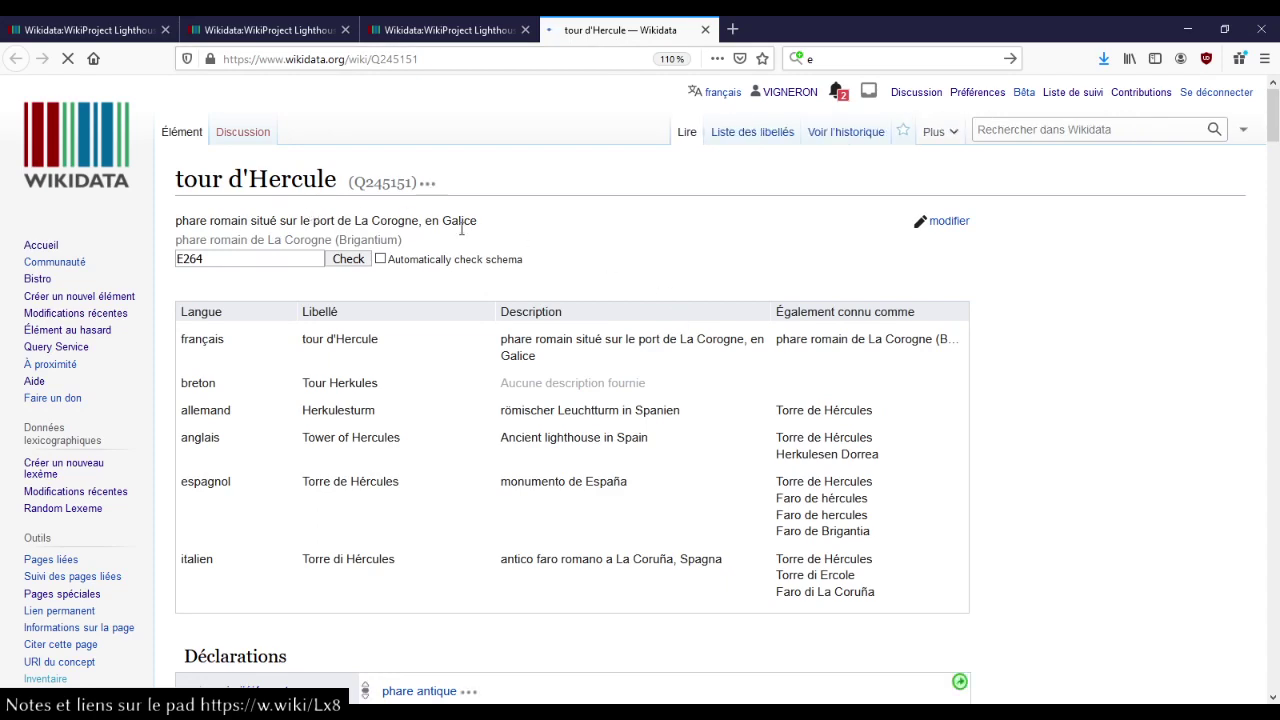
# Review the statements and identifiers of the tour d'Hercule item and examine its list of Wikipedia sitelinks.
pyautogui.scroll(-10, 571, 334)
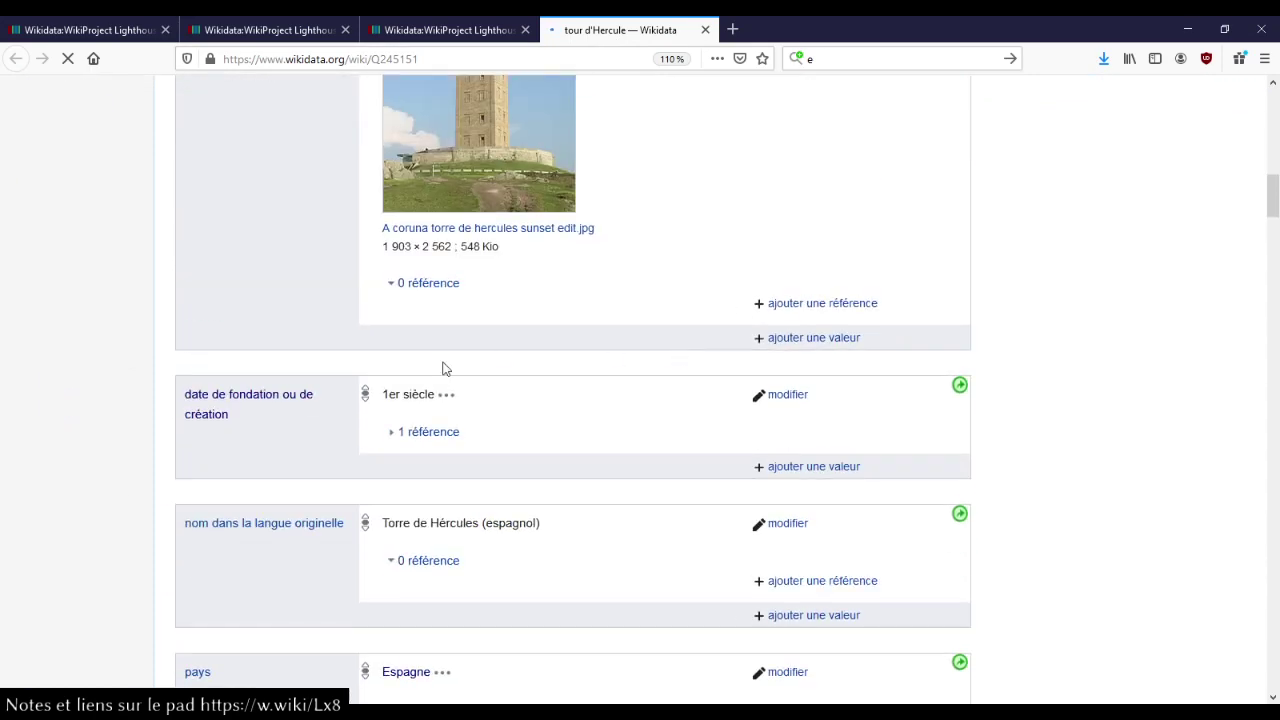
pyautogui.scroll(-10, 608, 406)
pyautogui.scroll(-15, 611, 406)
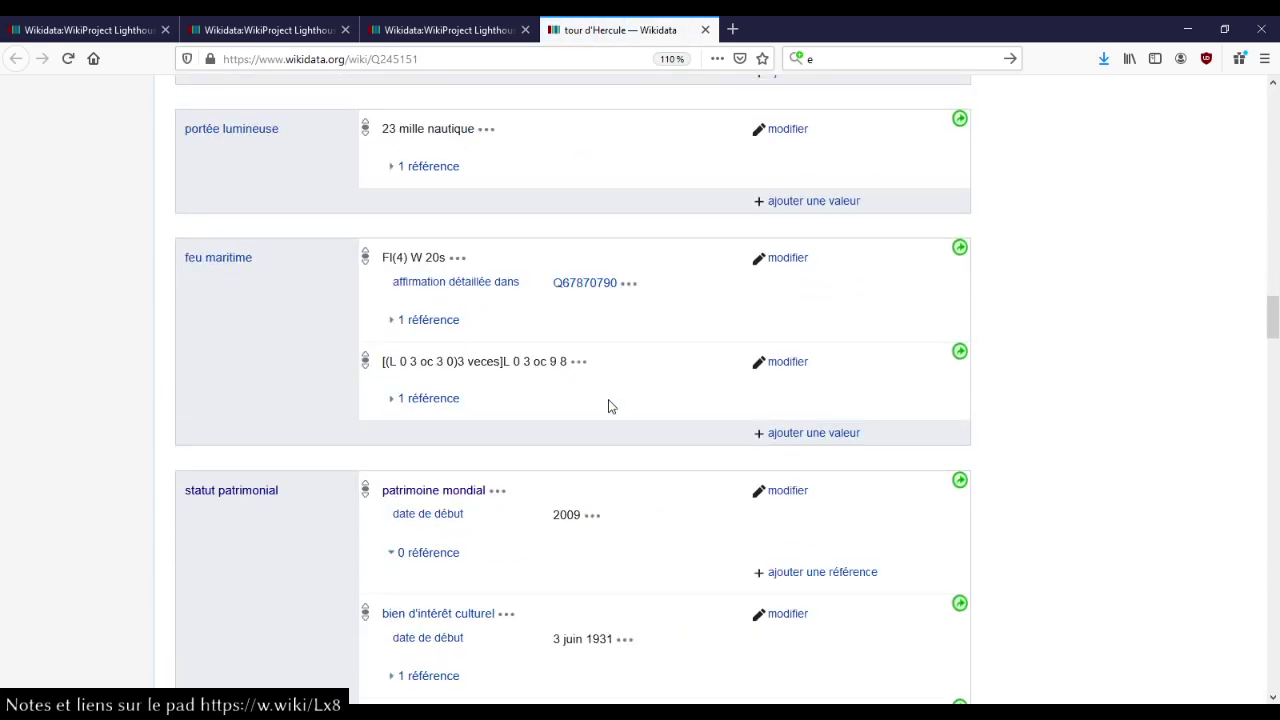
pyautogui.scroll(-20, 611, 406)
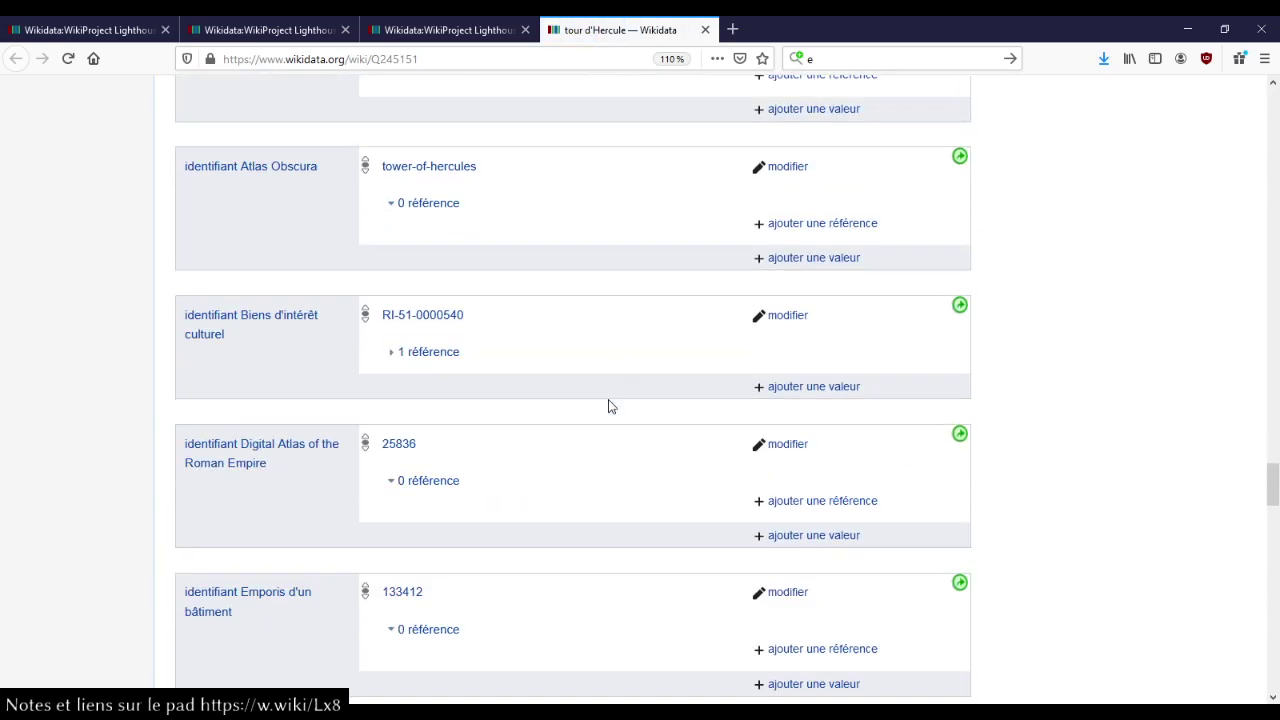
pyautogui.scroll(-1, 608, 406)
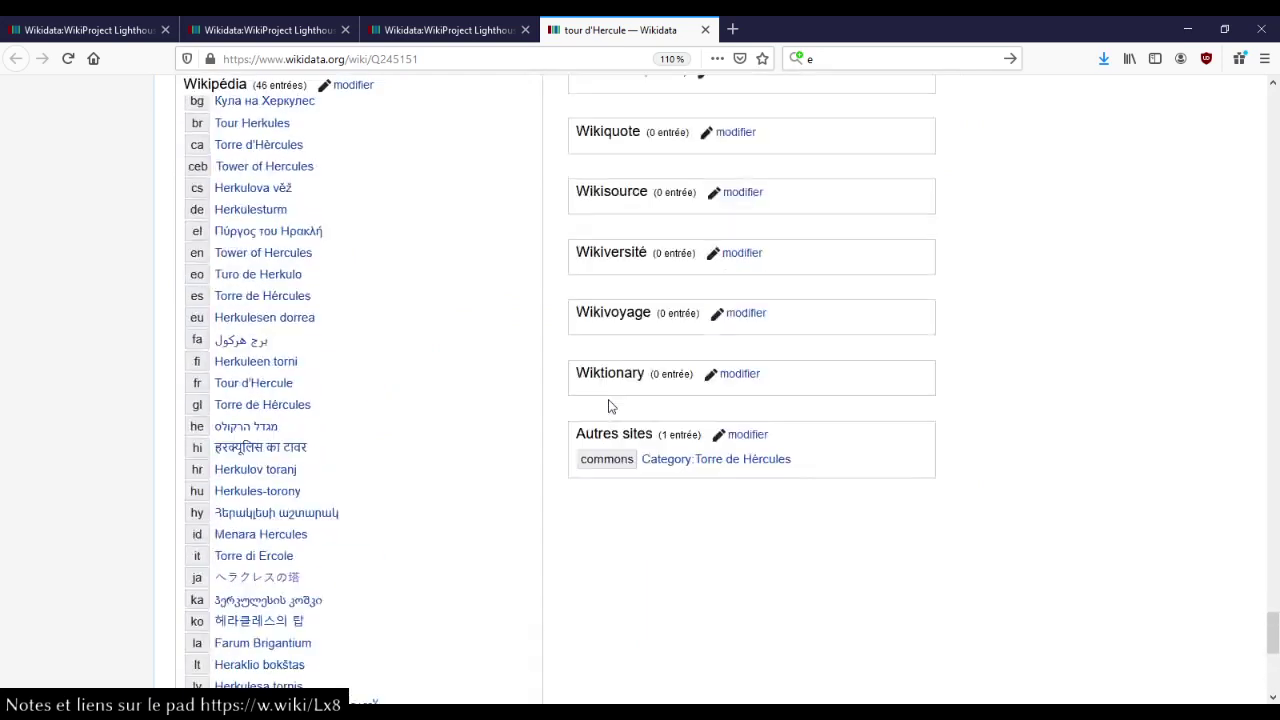
pyautogui.scroll(2, 330, 350)
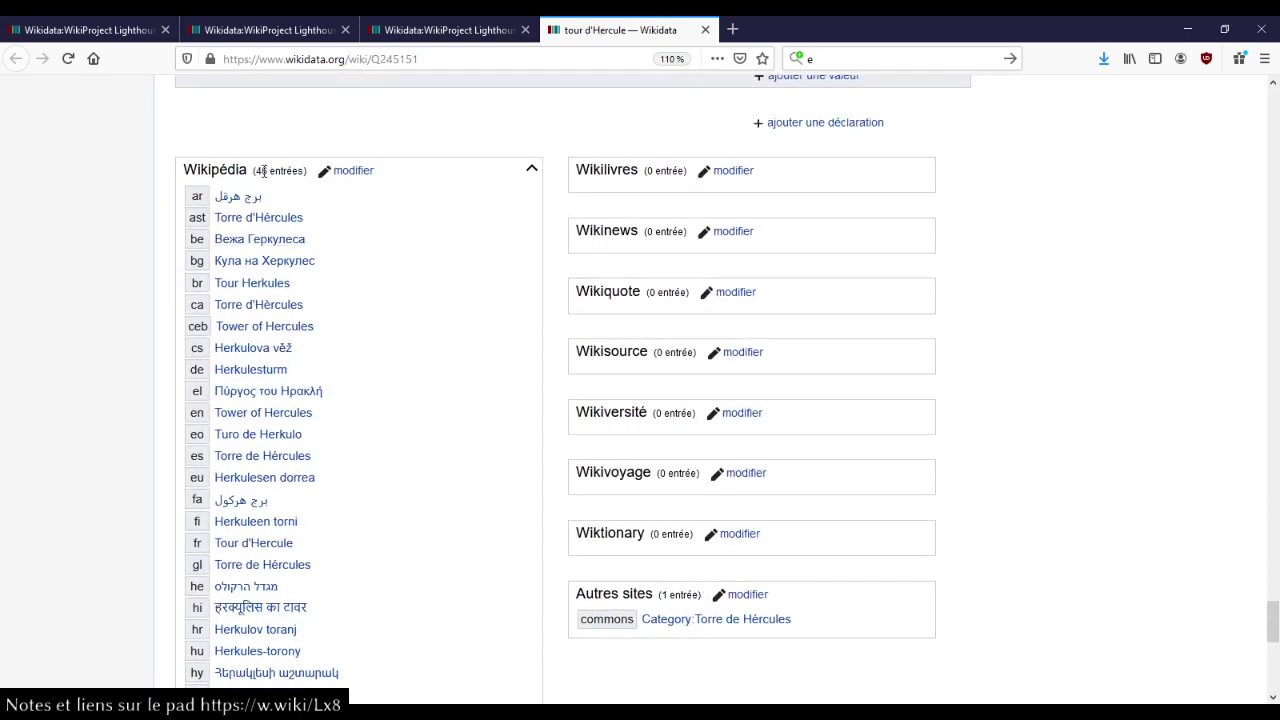
pyautogui.scroll(-3, 507, 347)
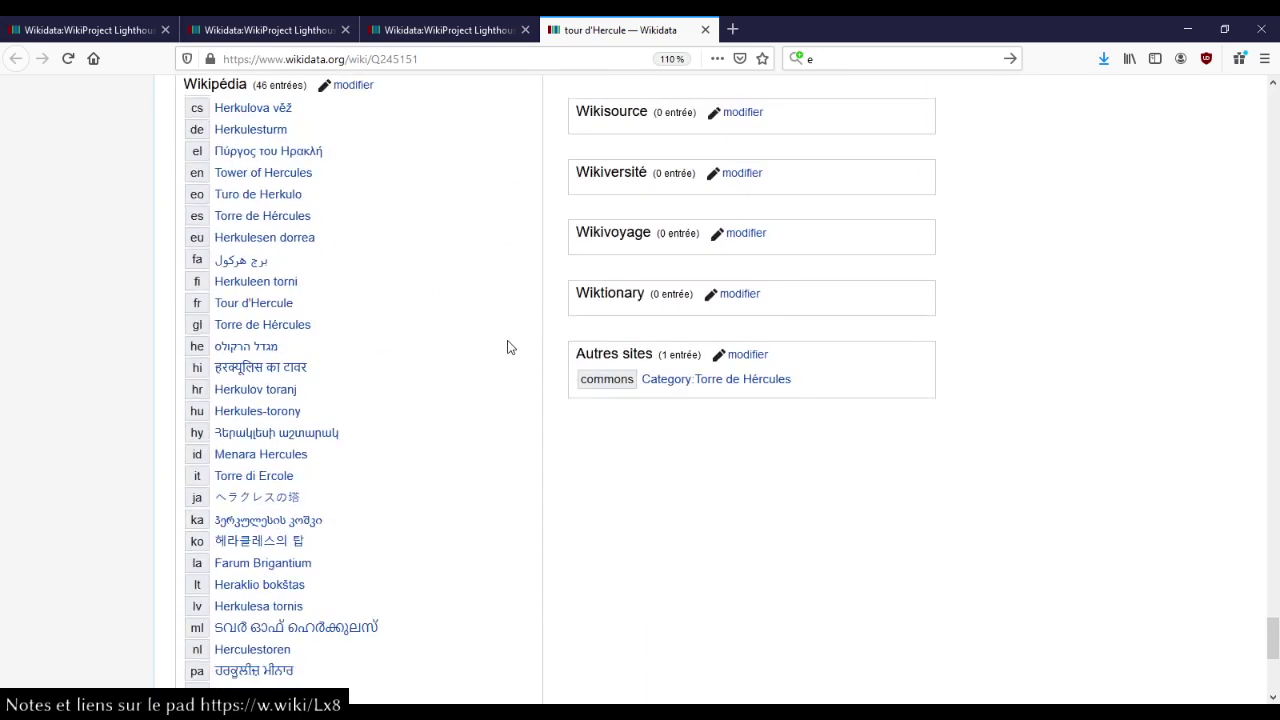
# Open the French Wikipedia article "Tour d'Hercule" from the Wikidata item's list of Wikipedia sitelinks.
pyautogui.scroll(-3, 577, 416)
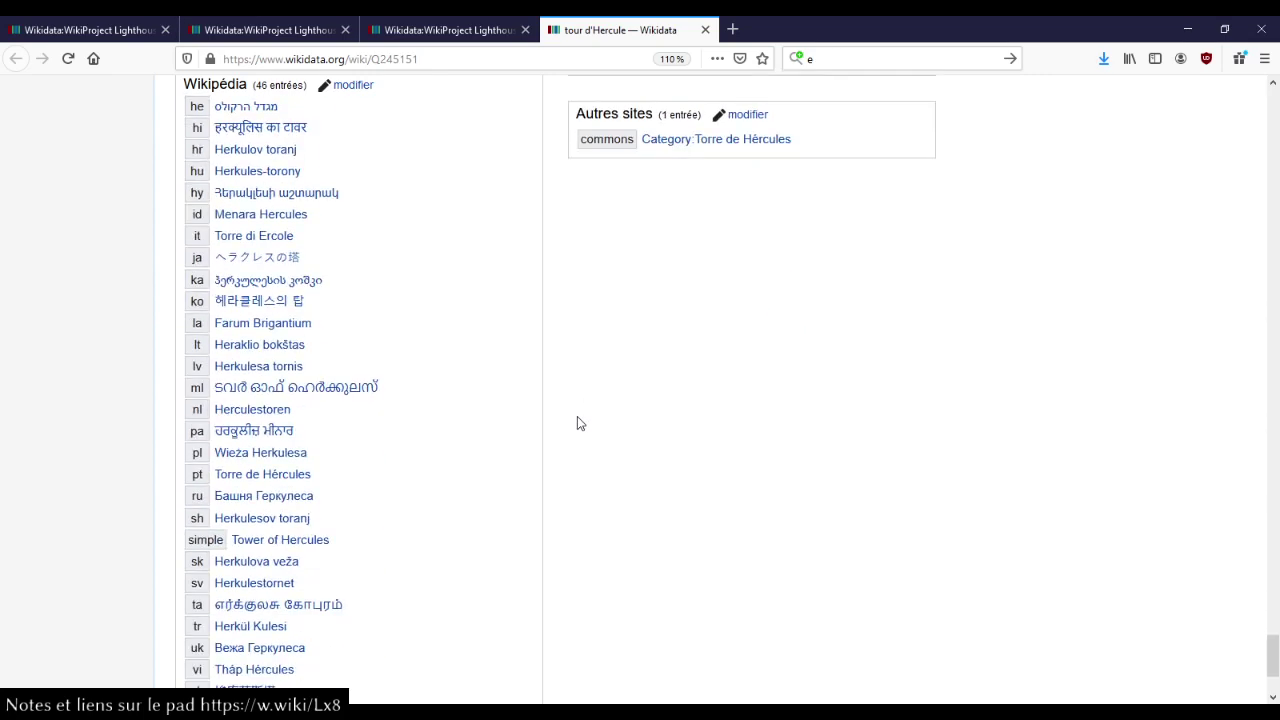
pyautogui.scroll(6, 577, 416)
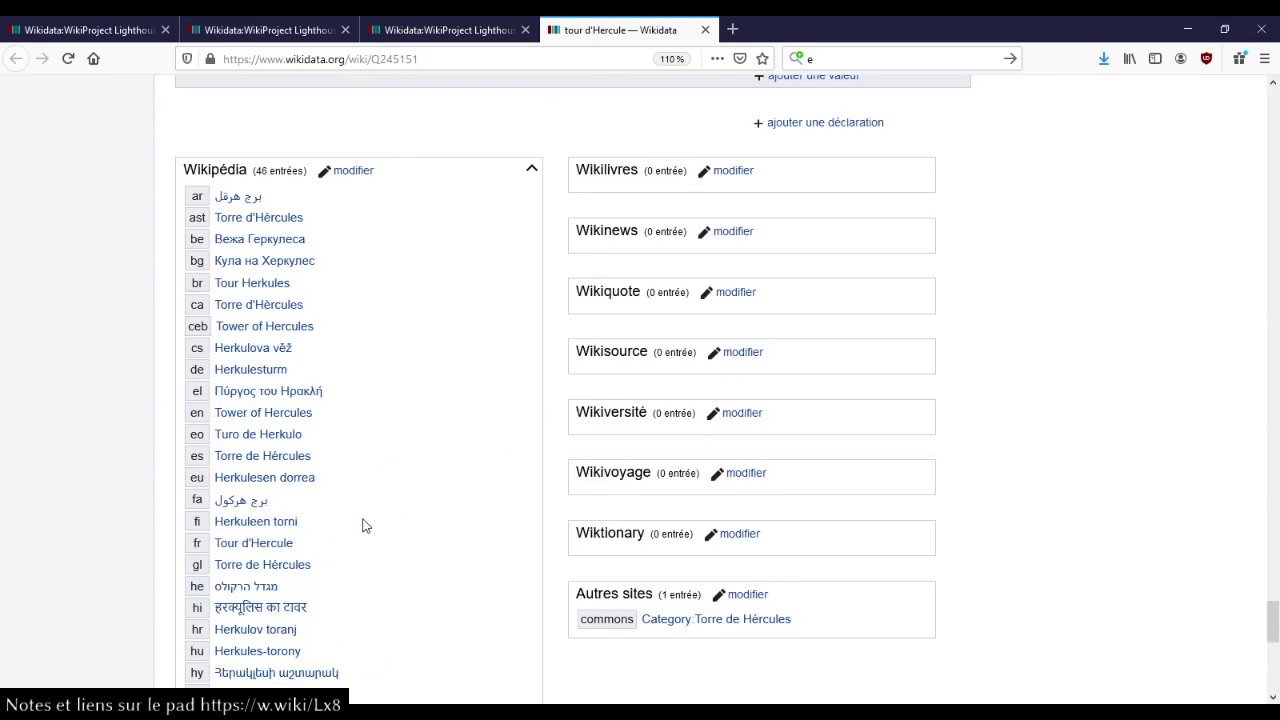
pyautogui.click(272, 545)
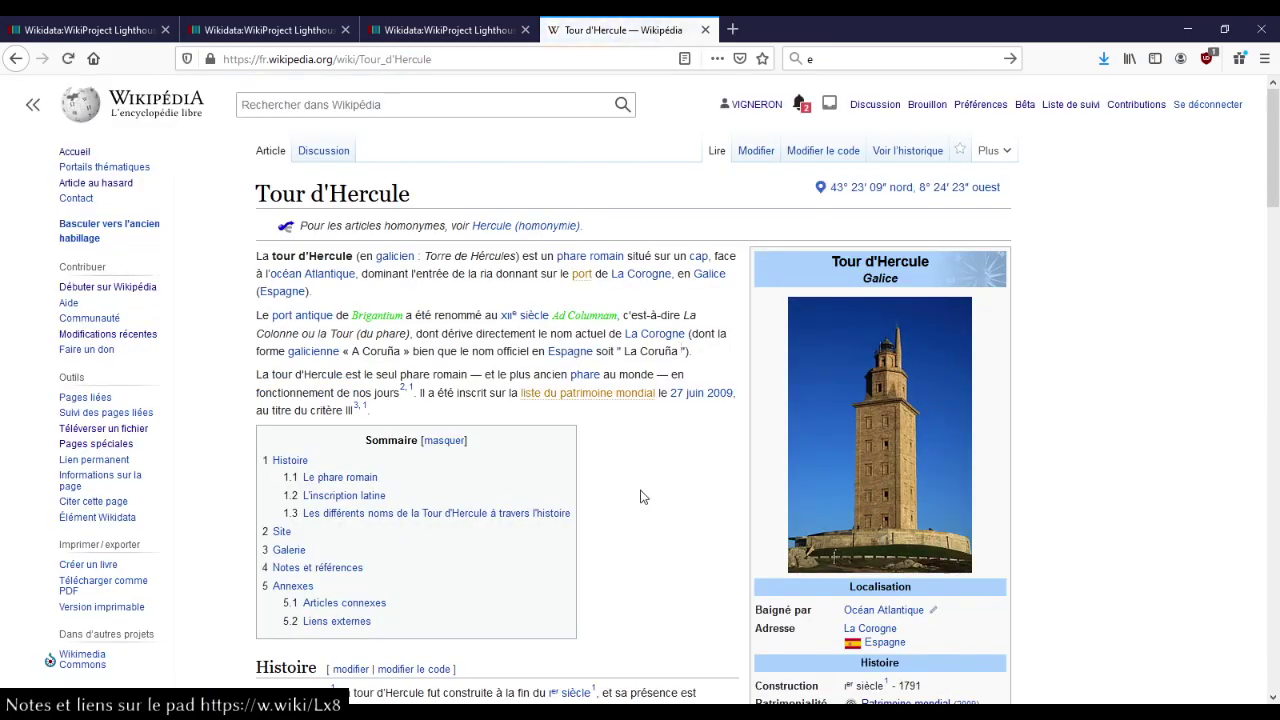
# Look through the Tour d'Hercule article's introduction, history section and infobox, and close the article to return to the lighthouse statistics page.
pyautogui.scroll(-8, 641, 497)
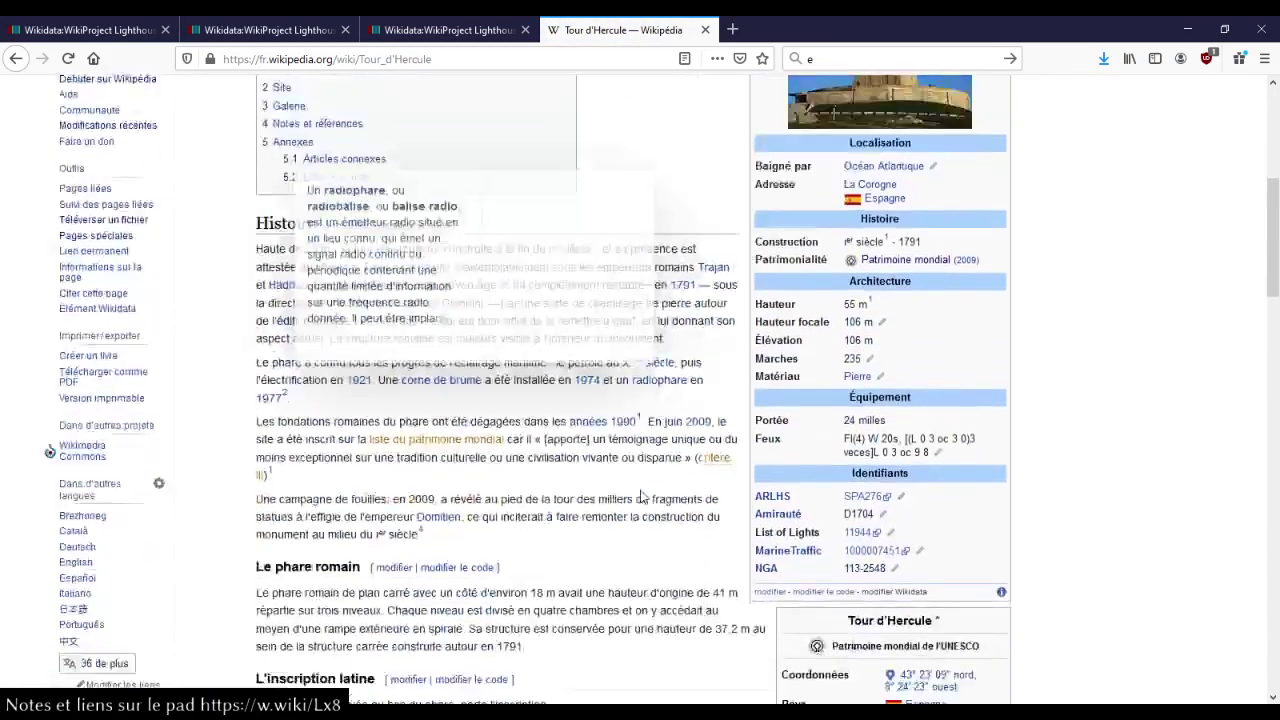
pyautogui.scroll(-5, 641, 497)
pyautogui.scroll(4, 643, 491)
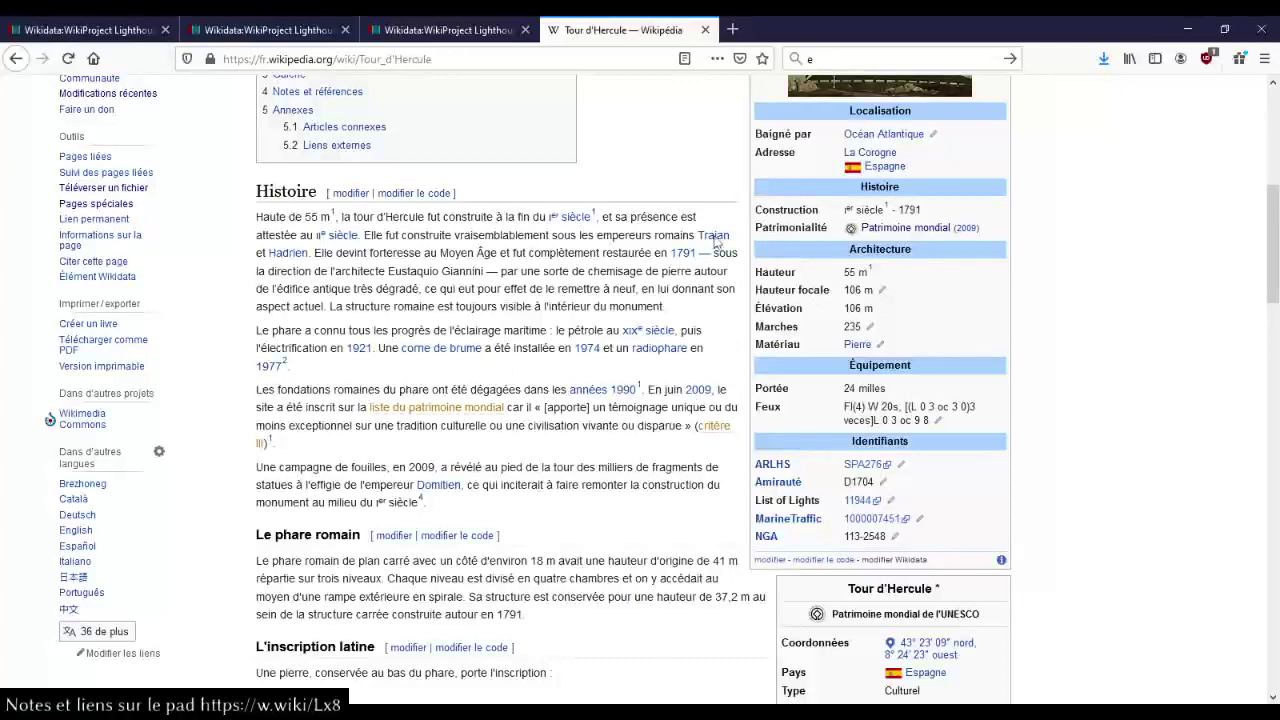
pyautogui.scroll(6, 608, 380)
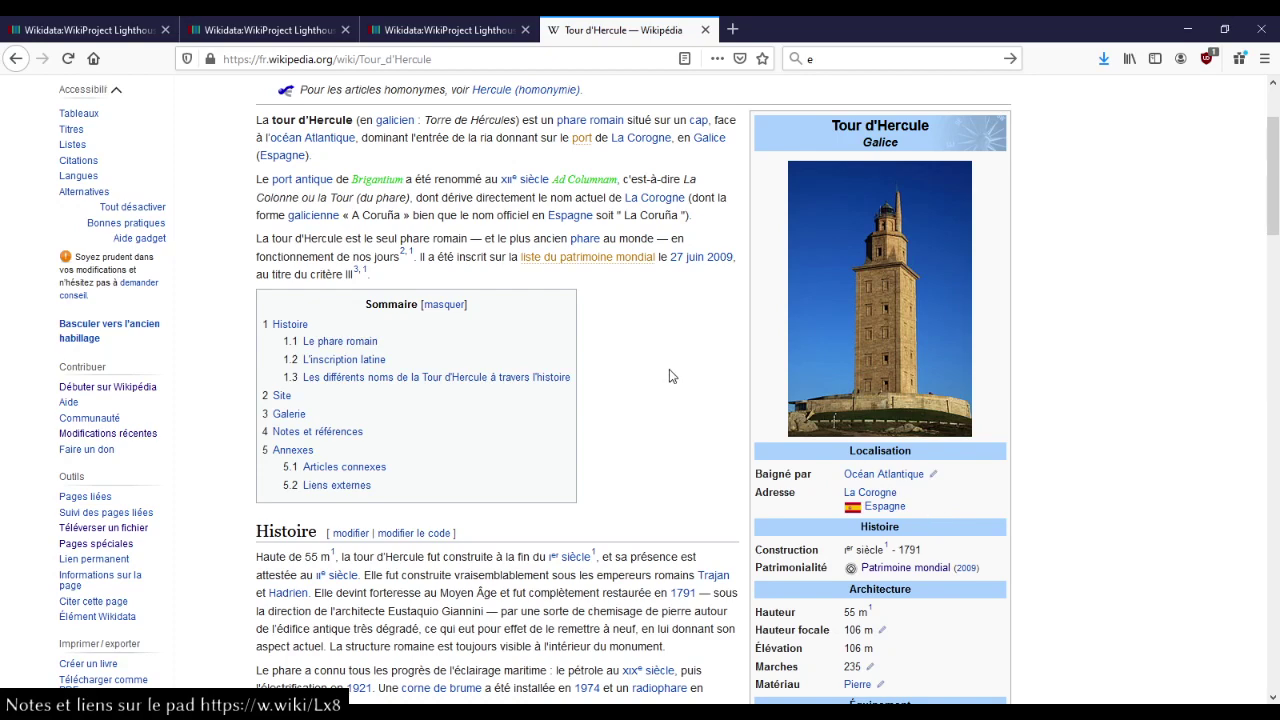
pyautogui.scroll(1, 669, 369)
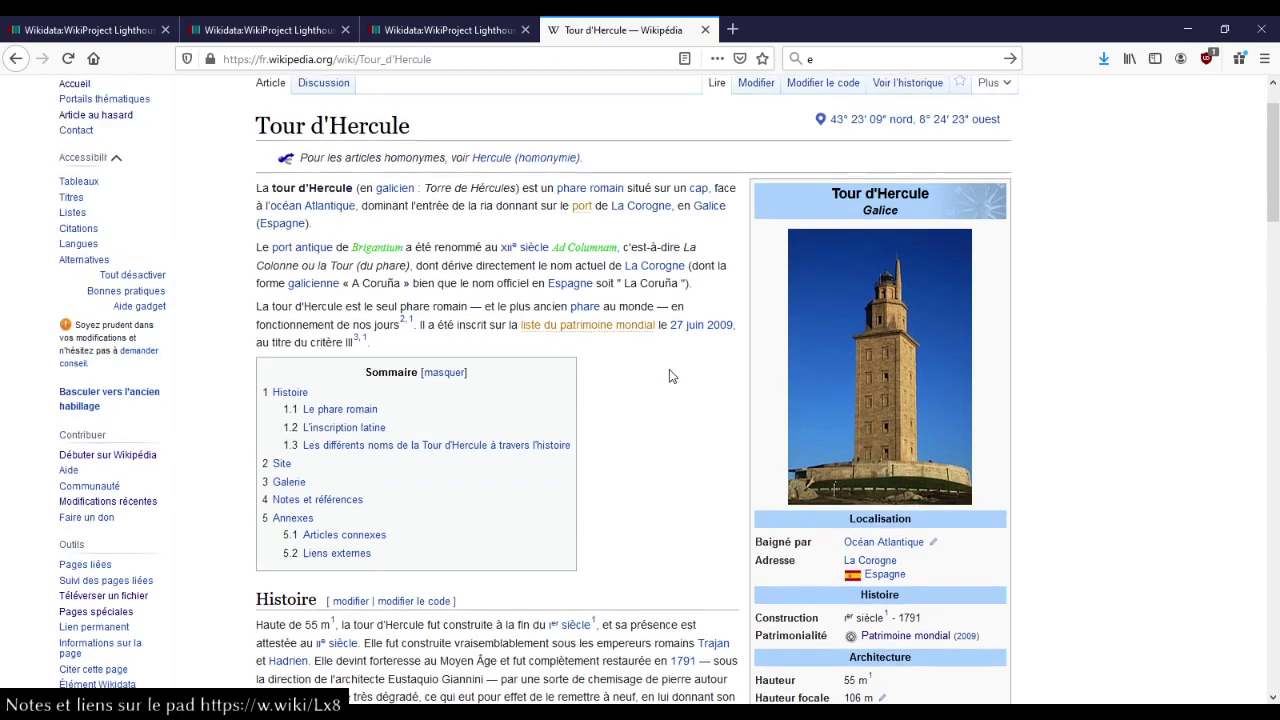
pyautogui.click(705, 29)
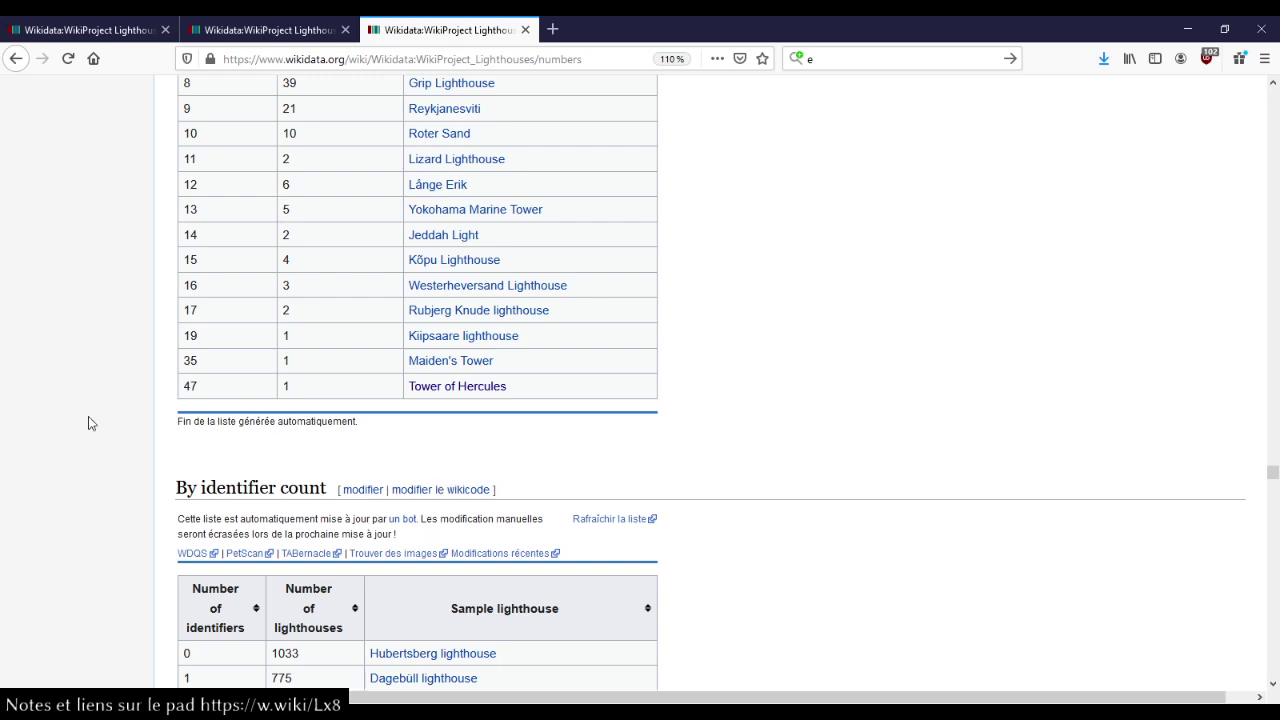
# Review the "By identifier count" table and the "lighthouse (Q39715) as value" table on the statistics page.
pyautogui.scroll(-3, 88, 423)
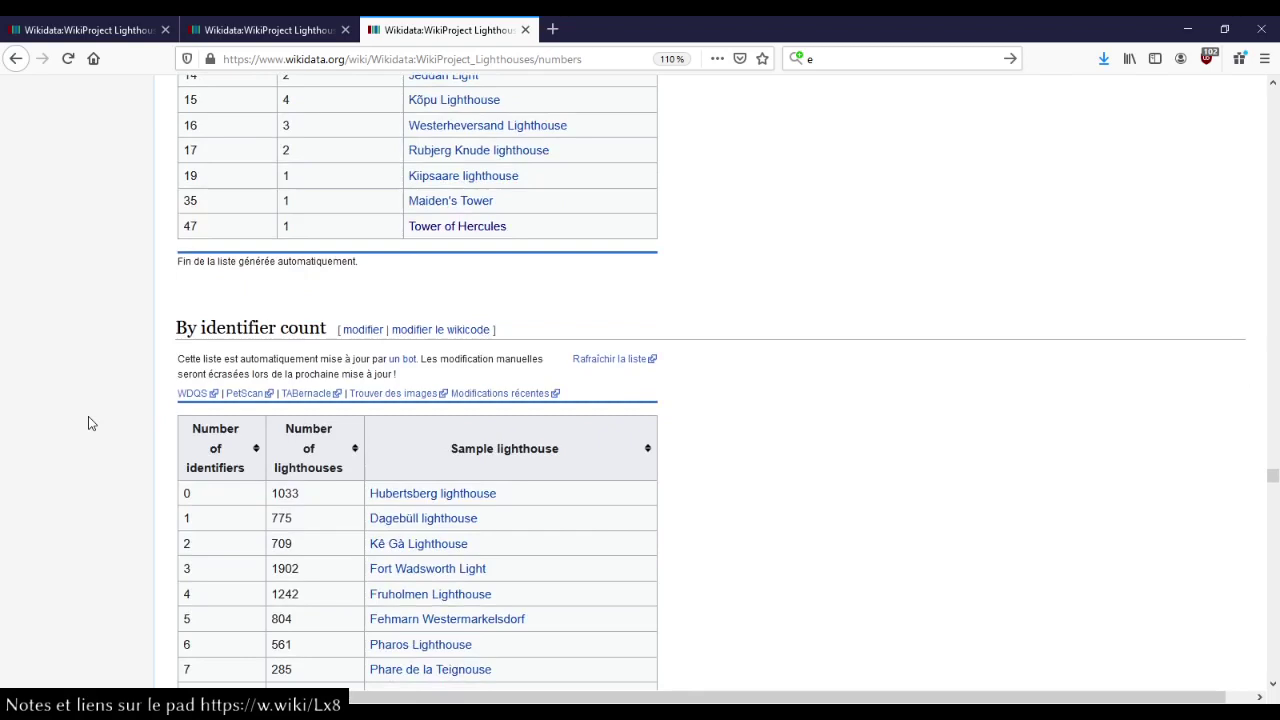
pyautogui.scroll(-2, 88, 423)
pyautogui.scroll(-10, 29, 363)
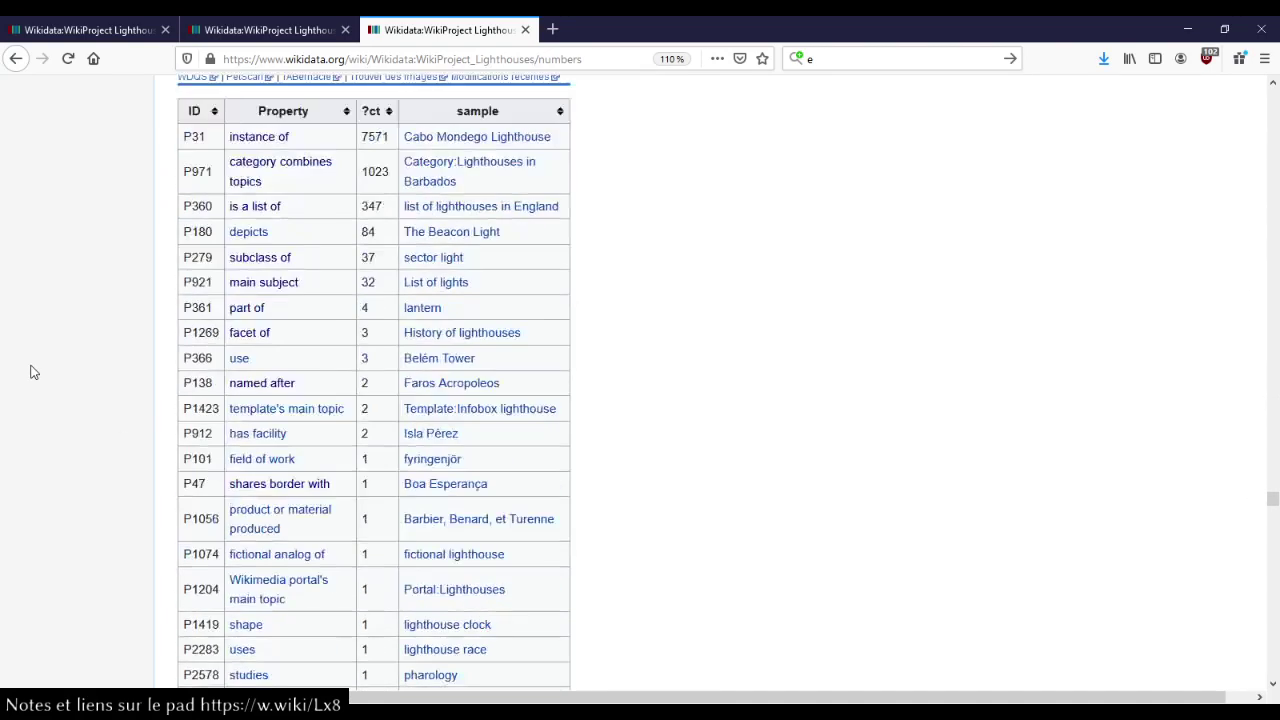
pyautogui.scroll(4, 30, 372)
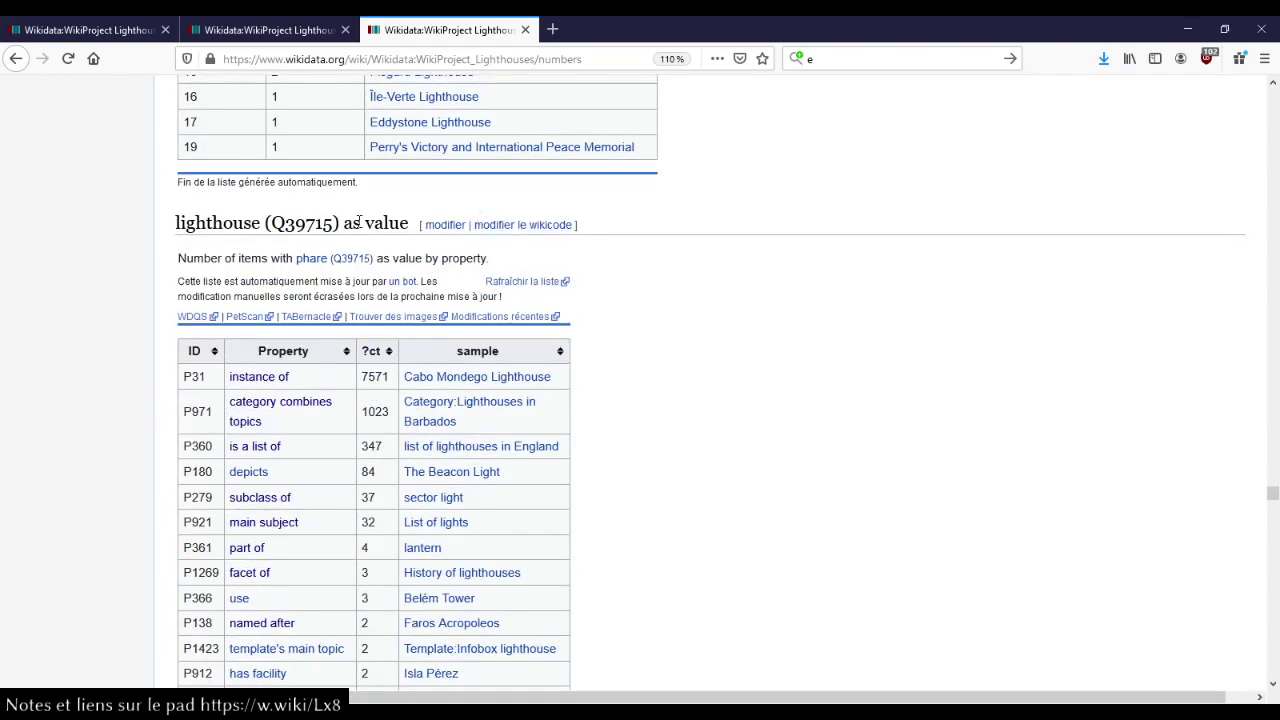
# Examine the article and unique sitelink figures of the highest-ranked wikis in the "By wiki" section.
pyautogui.scroll(-15, 140, 375)
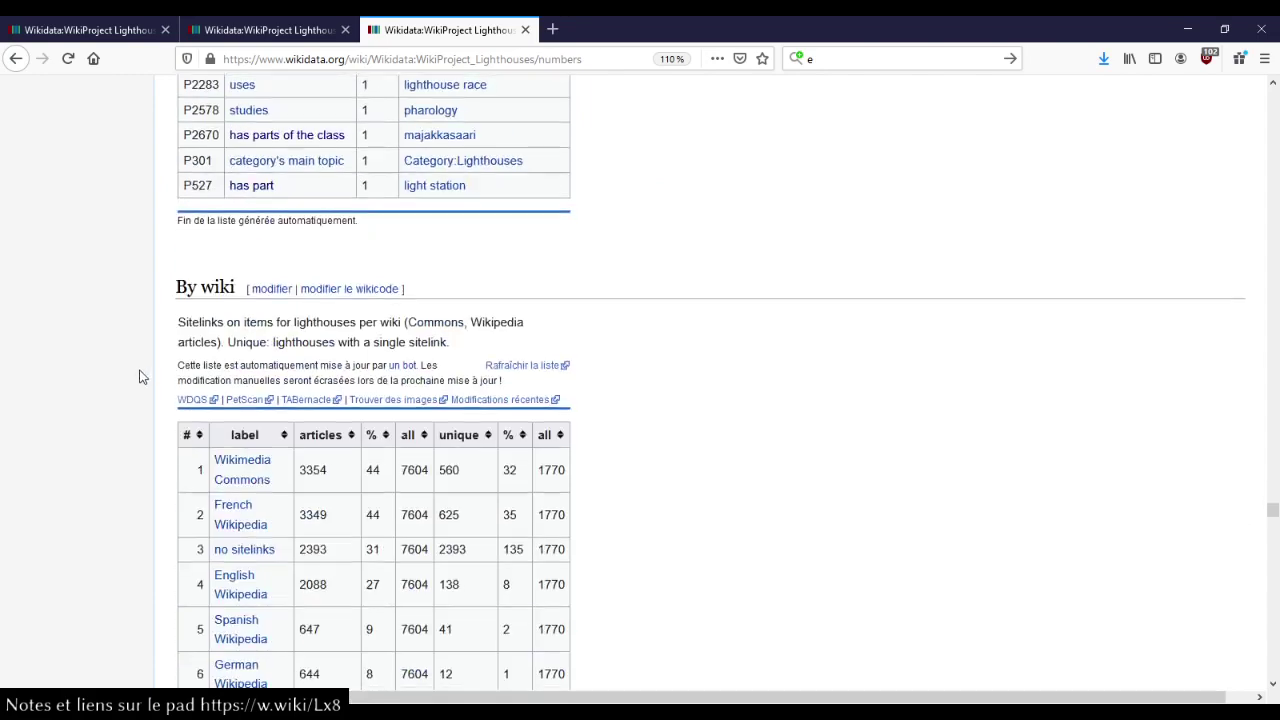
pyautogui.scroll(-7, 138, 375)
pyautogui.scroll(6, 140, 376)
pyautogui.scroll(-3, 140, 376)
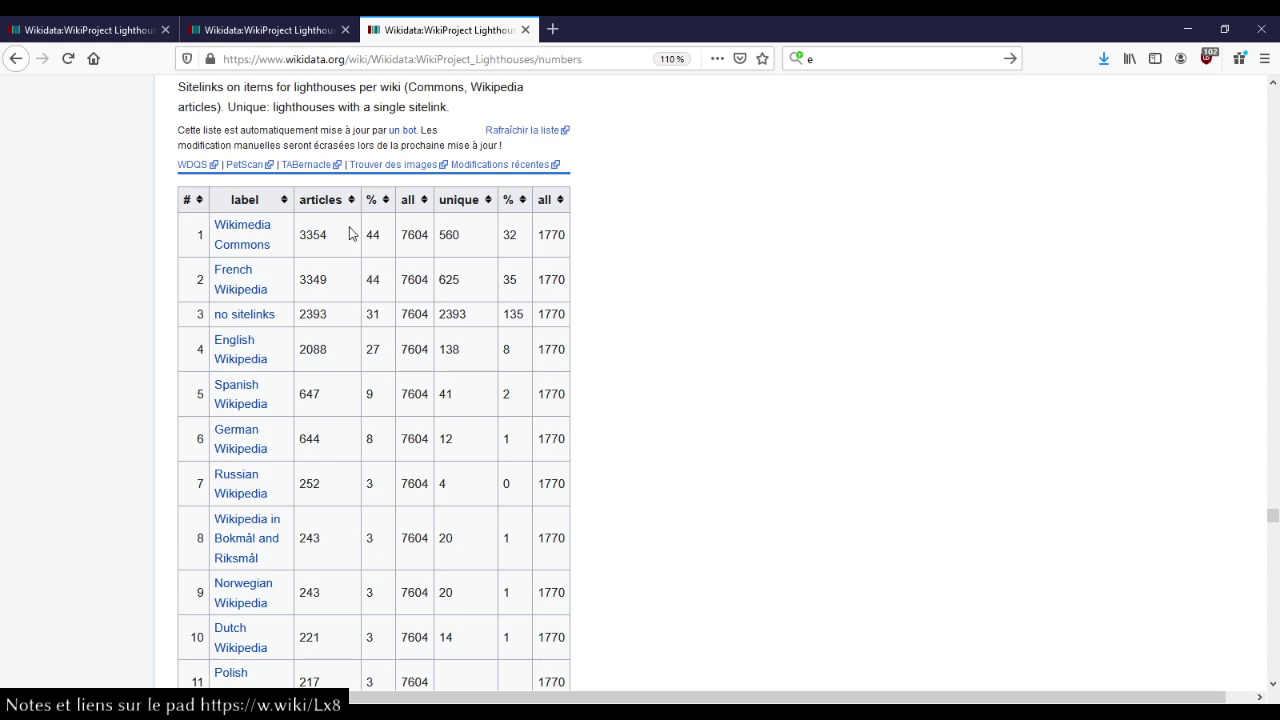
pyautogui.scroll(-1, 349, 233)
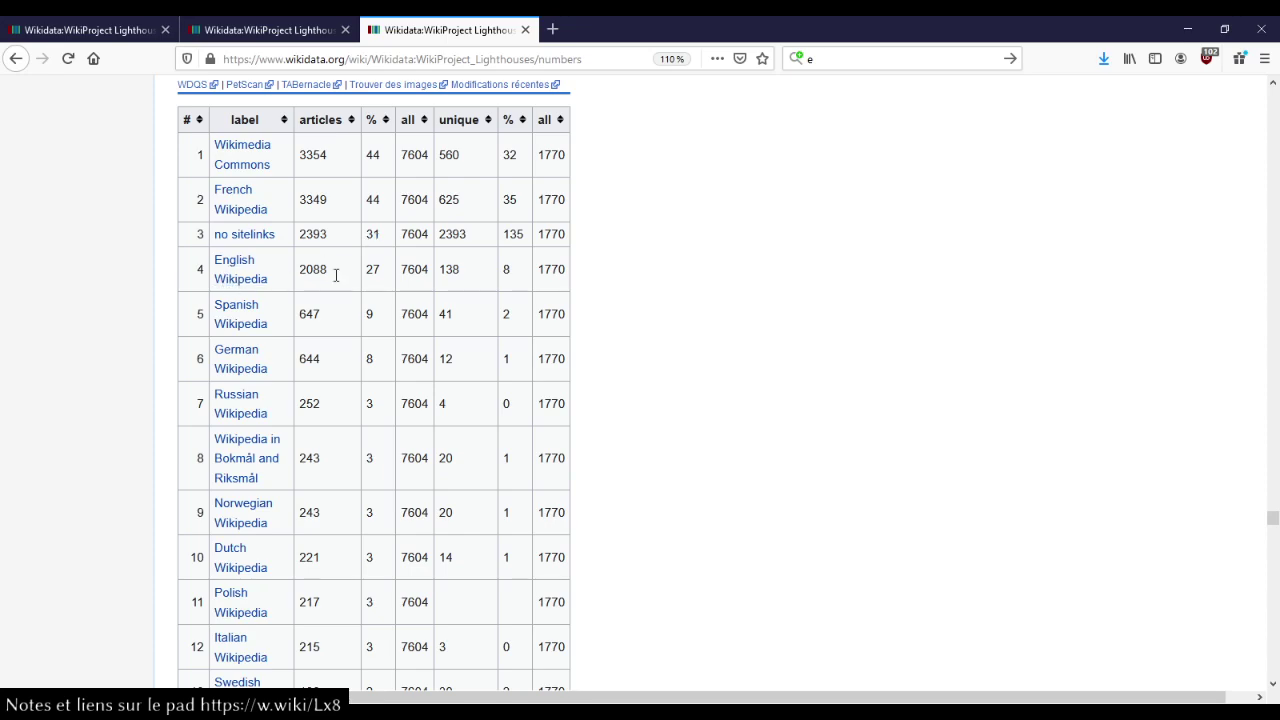
pyautogui.scroll(-6, 74, 238)
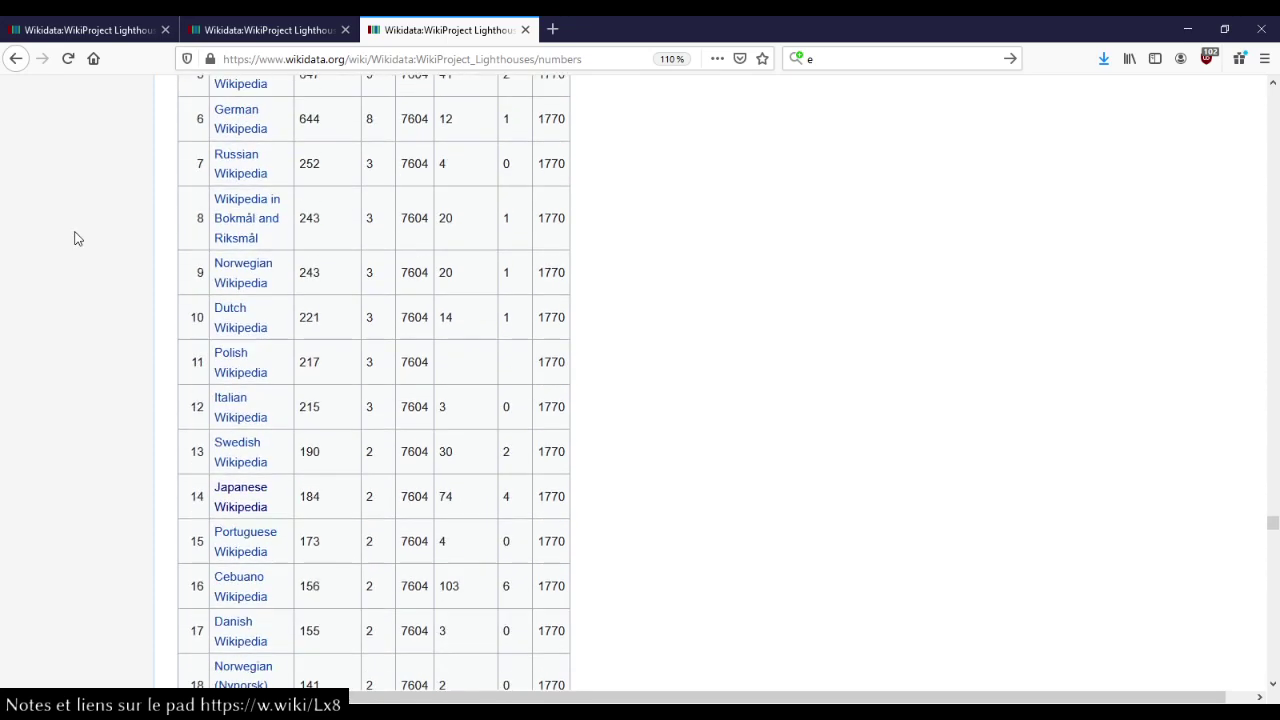
pyautogui.scroll(4, 74, 238)
pyautogui.scroll(3, 74, 238)
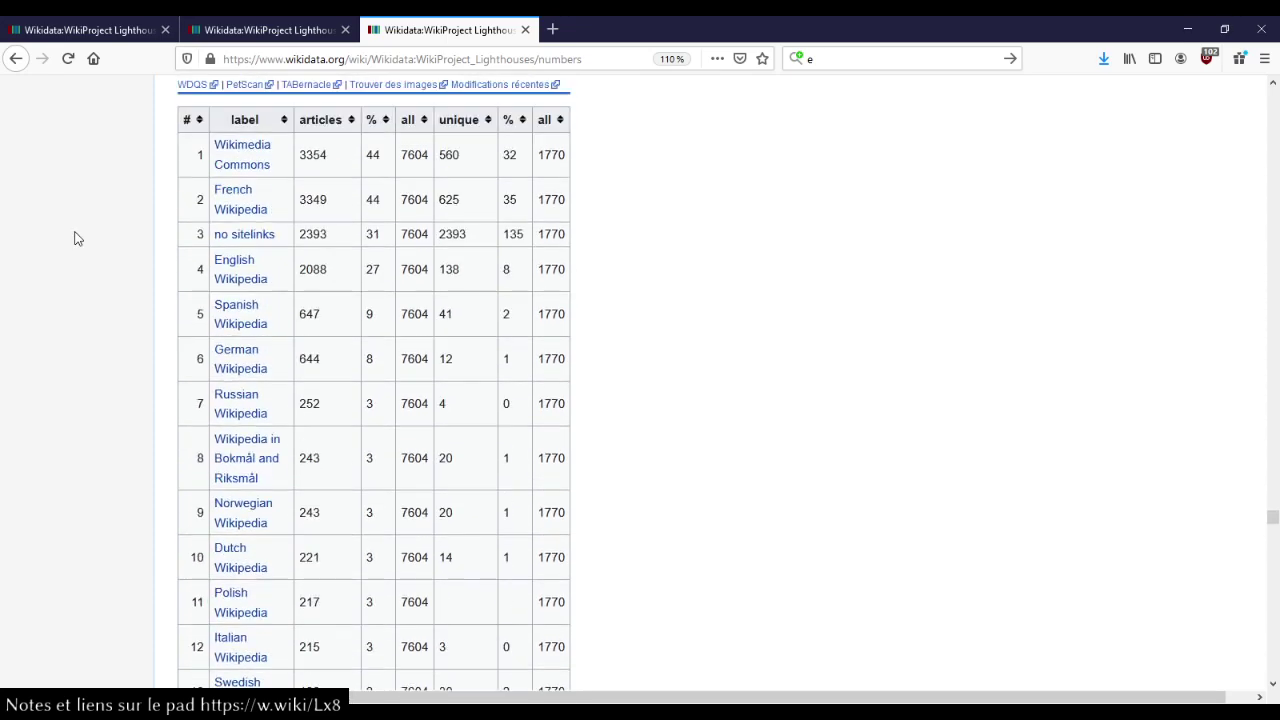
# Read the lower-ranked wikis in the "By wiki" table down to its last row, highlighting the Arabic Wikipedia's article count.
pyautogui.scroll(-2, 114, 268)
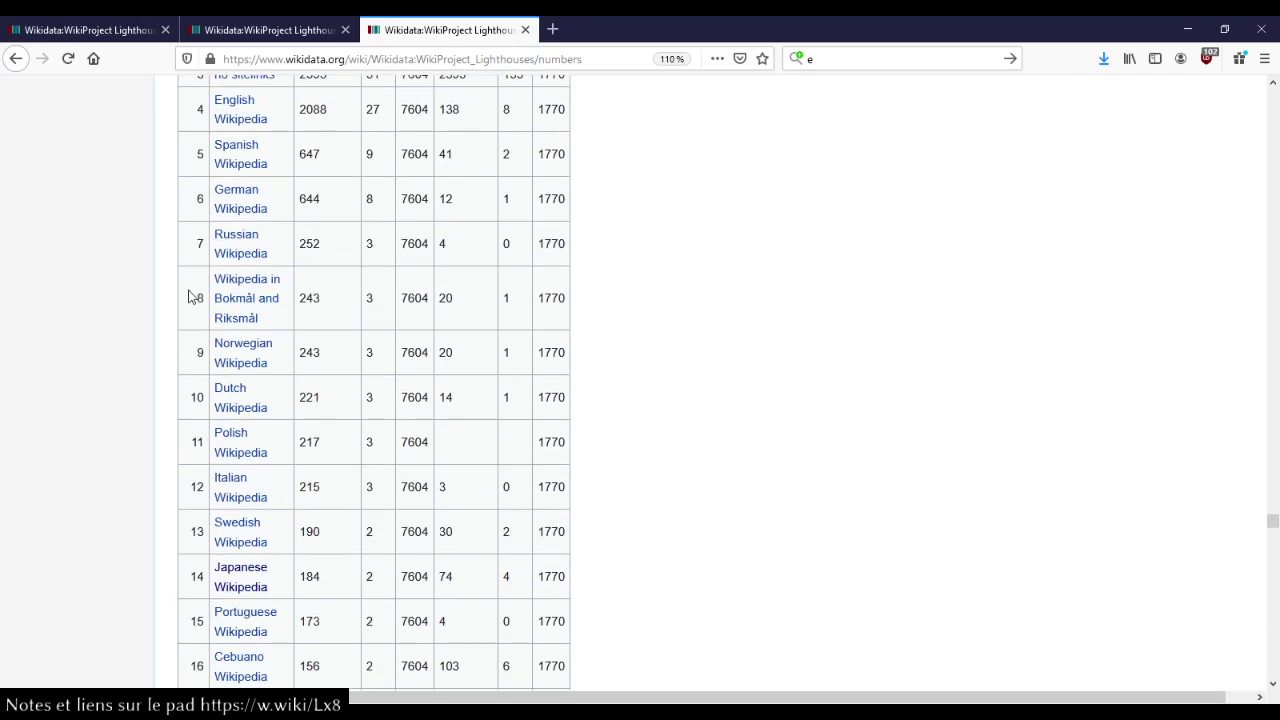
pyautogui.scroll(-2, 130, 296)
pyautogui.scroll(-3, 120, 295)
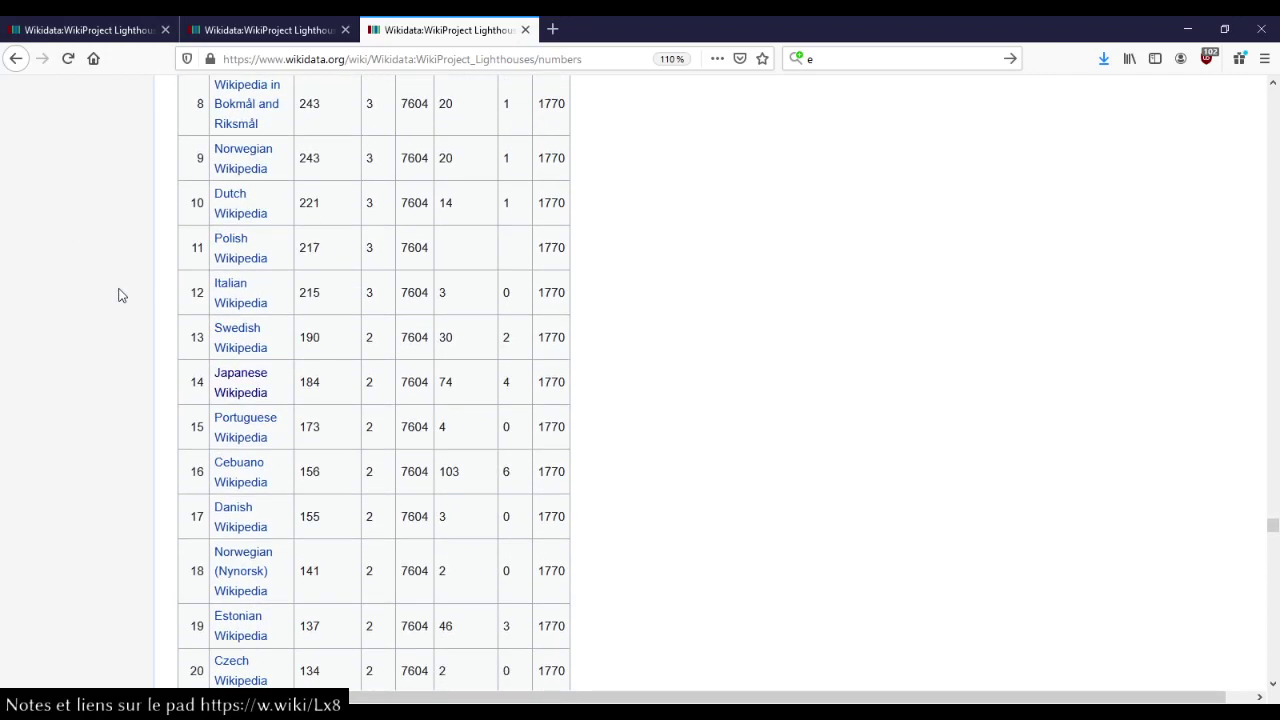
pyautogui.scroll(-4, 120, 295)
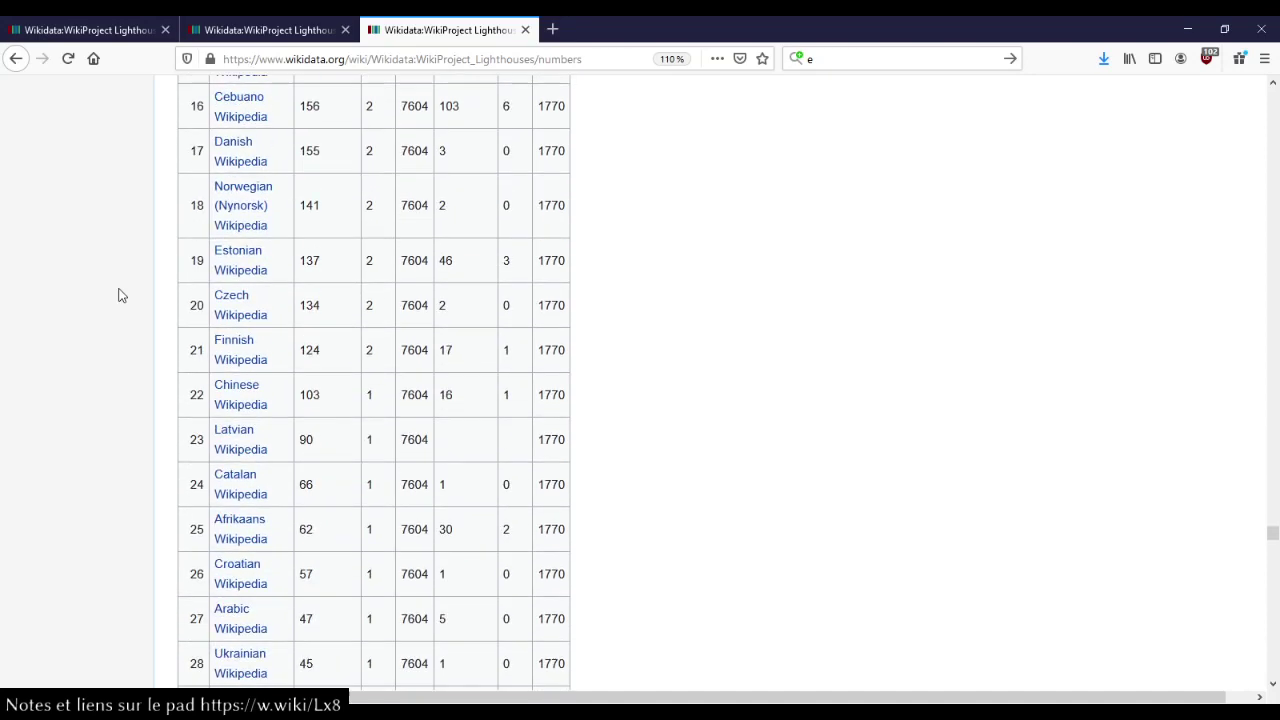
pyautogui.scroll(-2, 120, 295)
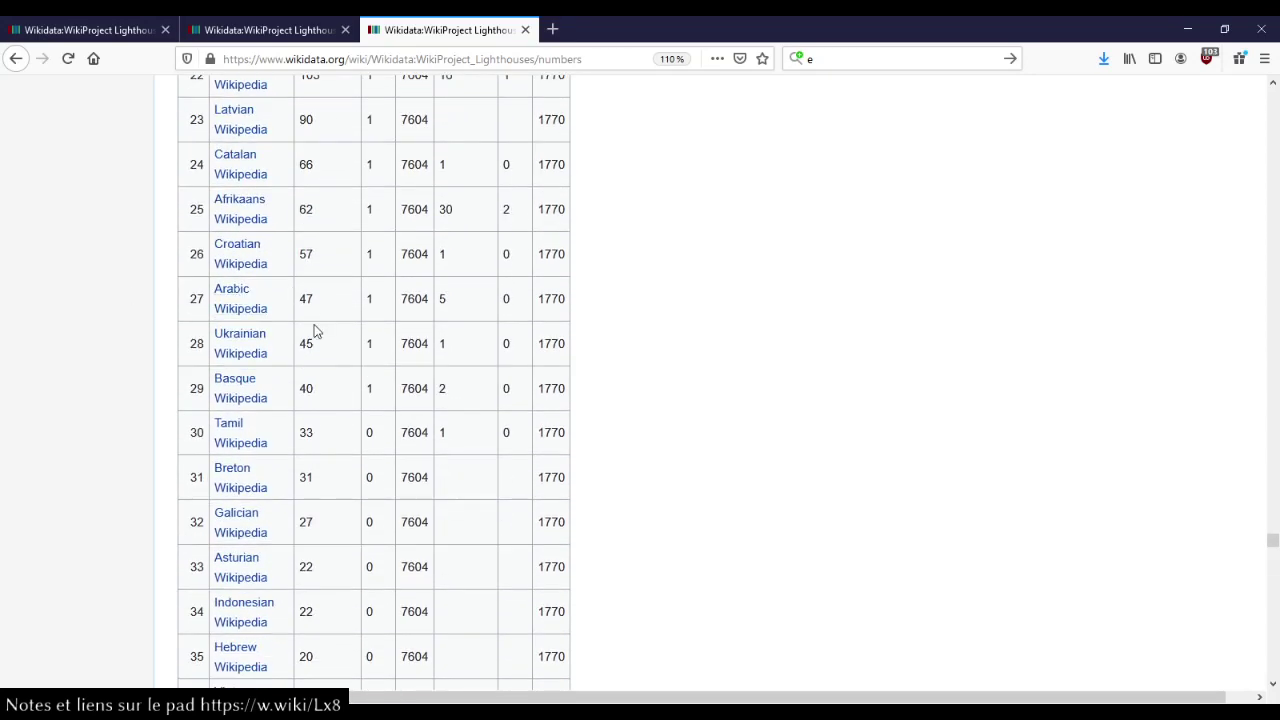
pyautogui.doubleClick(302, 303)
pyautogui.click(123, 304)
pyautogui.scroll(-5, 97, 370)
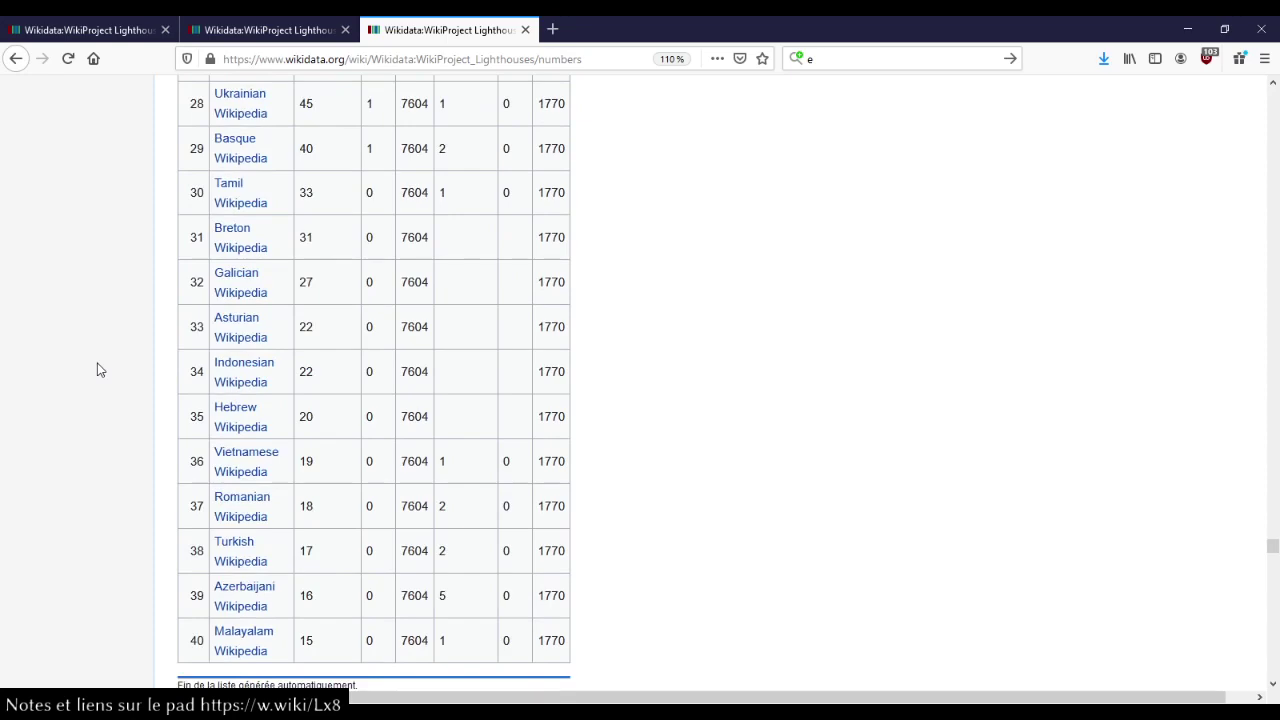
# Go to the "By country and property" table and reduce the page zoom by one level to fit its columns.
pyautogui.scroll(-8, 97, 370)
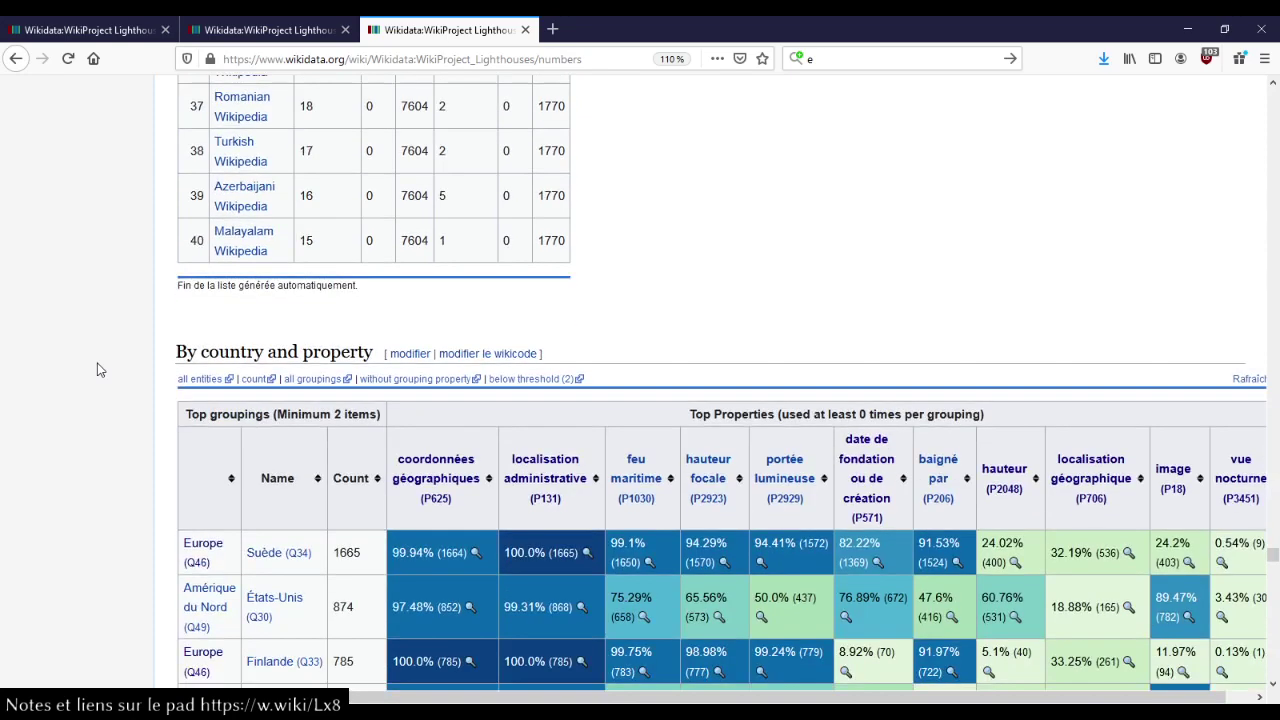
pyautogui.scroll(-2, 97, 370)
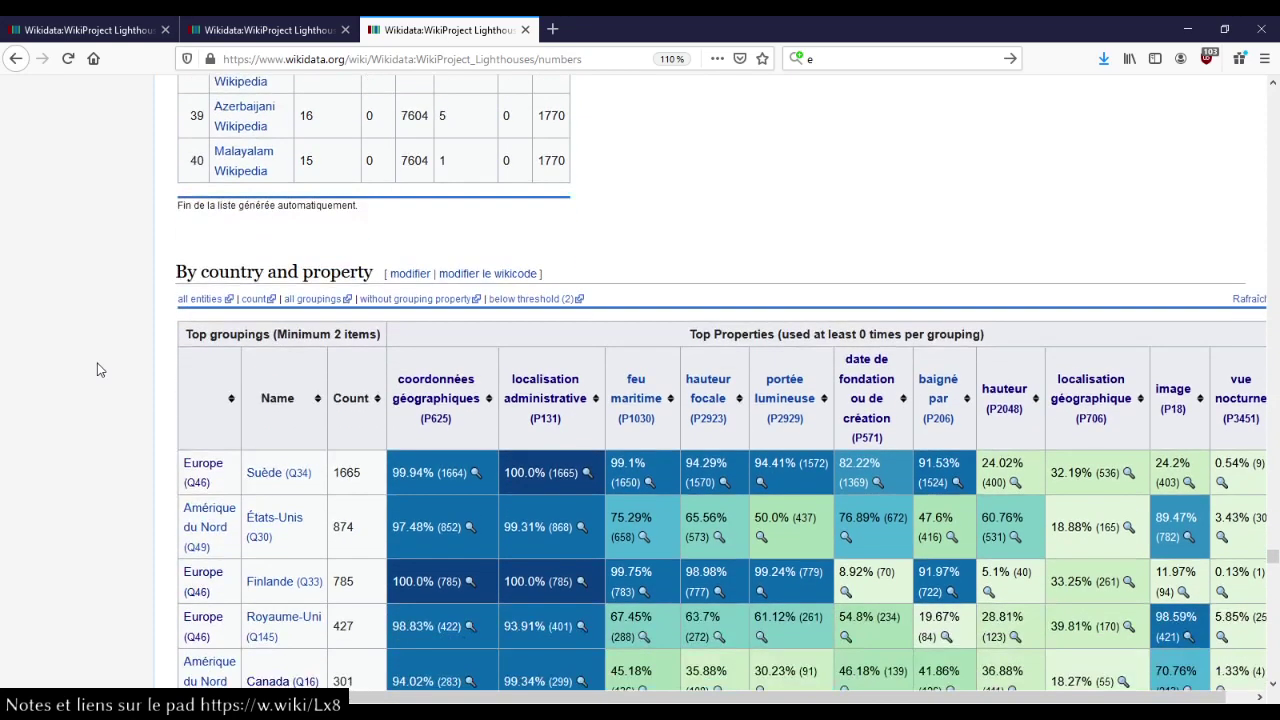
pyautogui.scroll(-4, 97, 370)
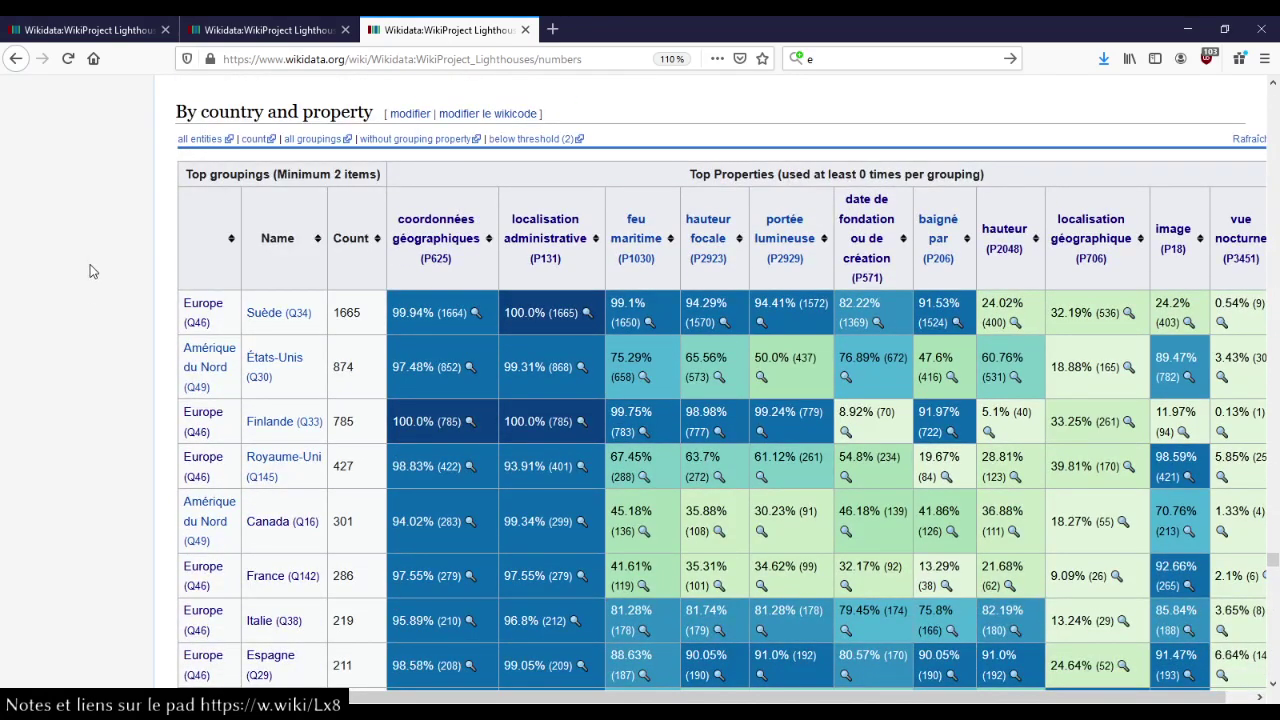
pyautogui.scroll(-2, 90, 271)
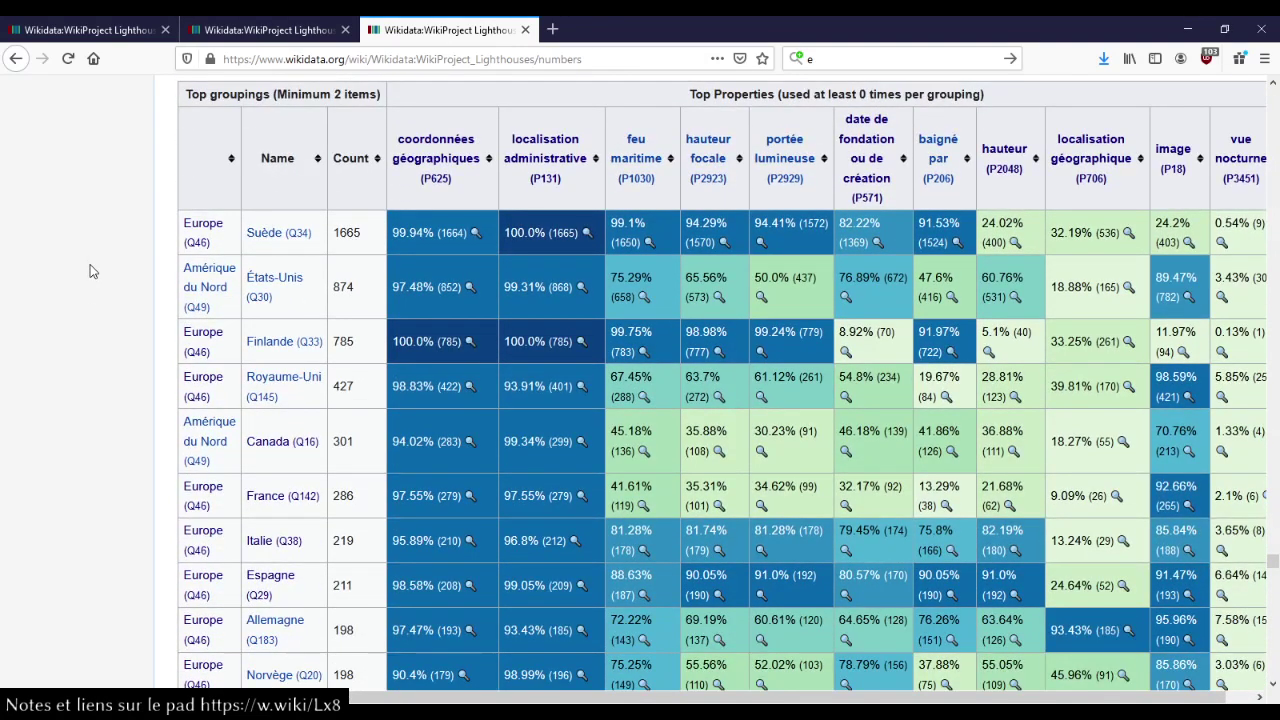
pyautogui.hotkey('ctrl', '-')
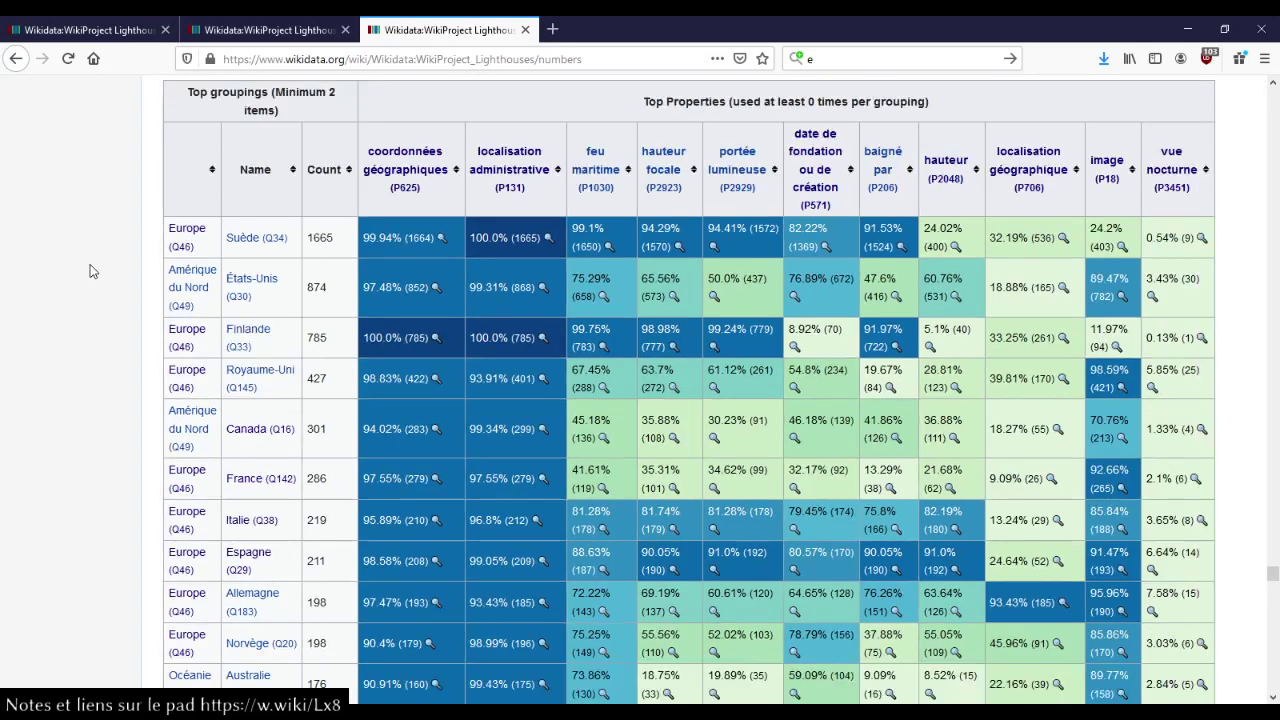
# Compare property coverage by country, highlighting Finland's values for night view (P3451) and date of foundation or creation (P571).
pyautogui.scroll(1, 88, 268)
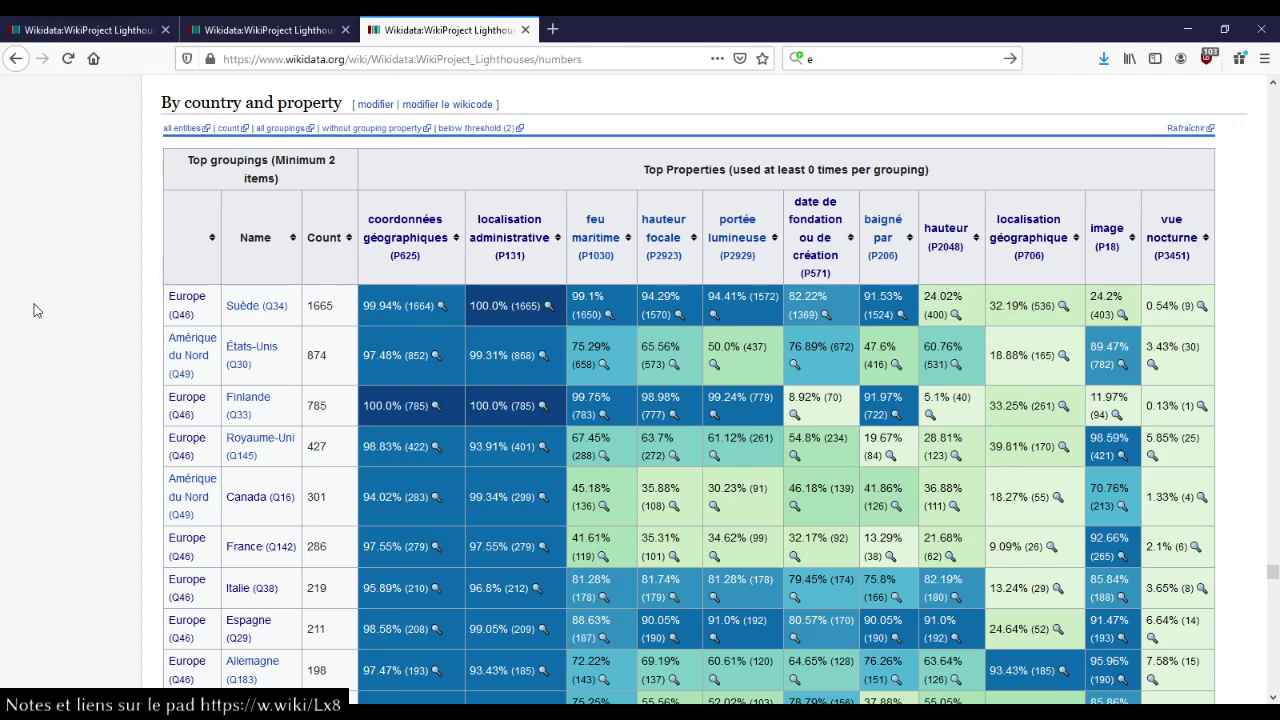
pyautogui.scroll(-1, 35, 310)
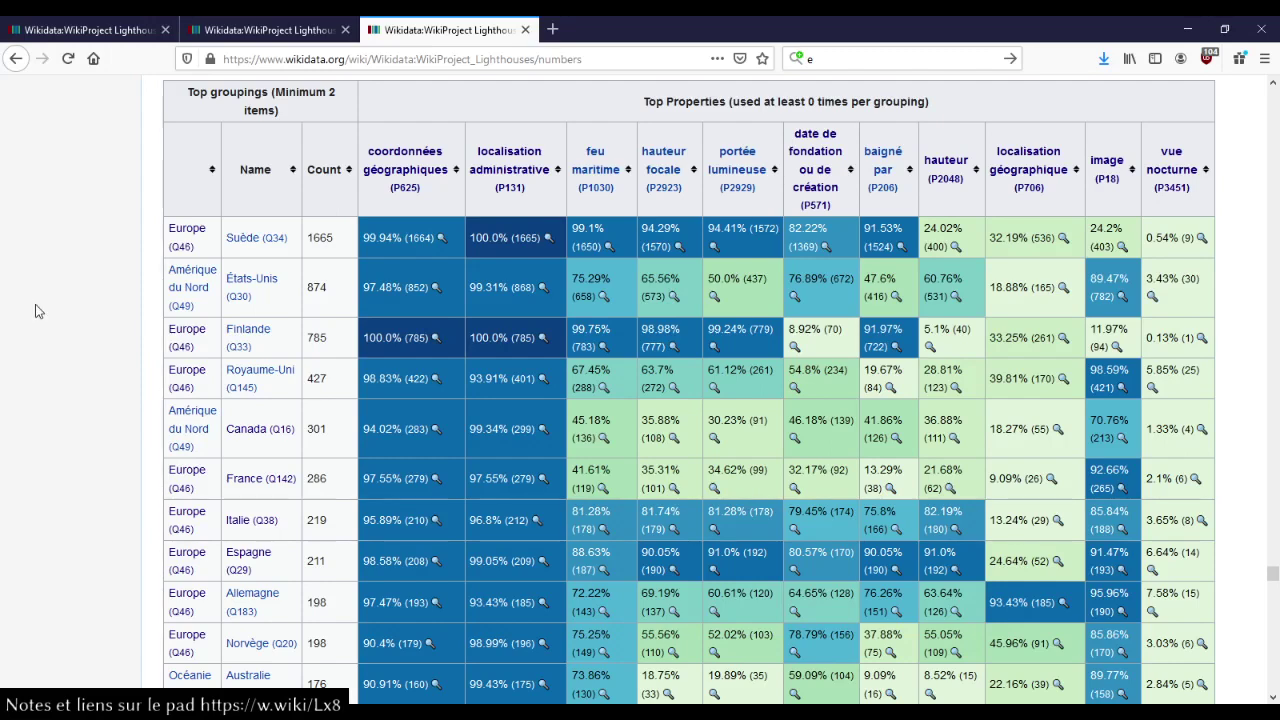
pyautogui.scroll(1, 35, 311)
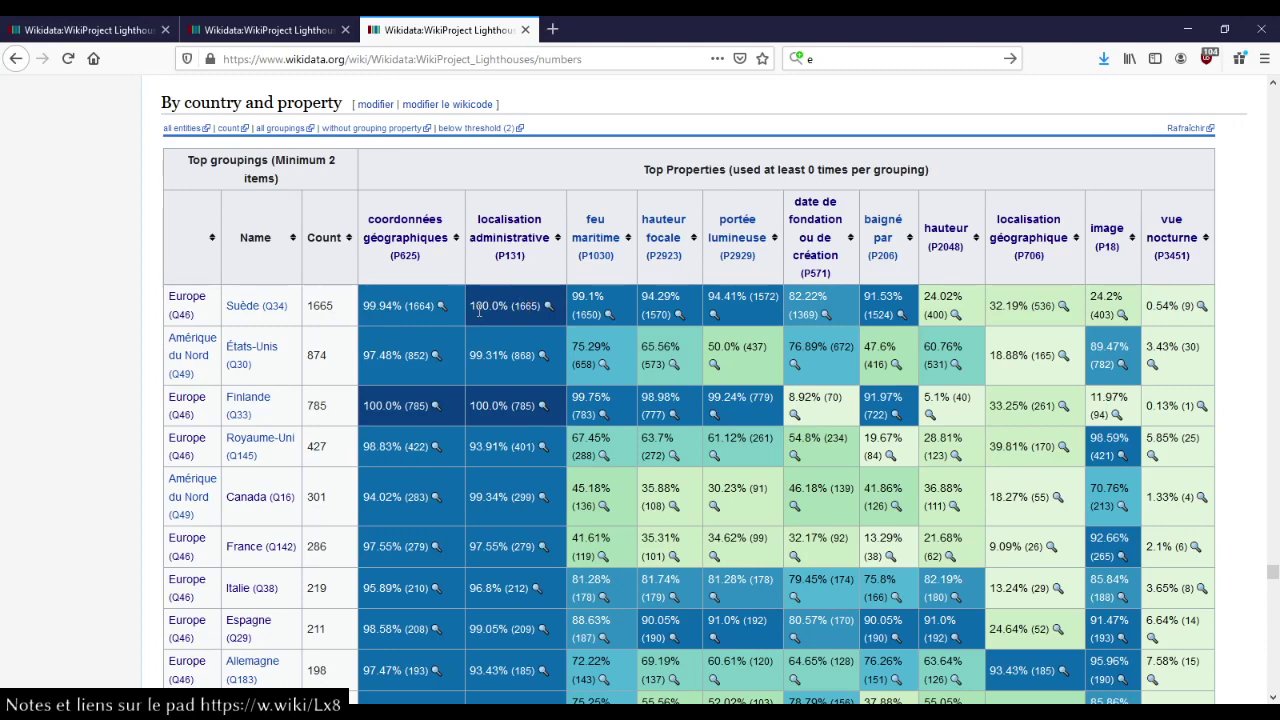
pyautogui.doubleClick(1165, 405)
pyautogui.click(1170, 406)
pyautogui.moveTo(795, 398); pyautogui.dragTo(851, 403)
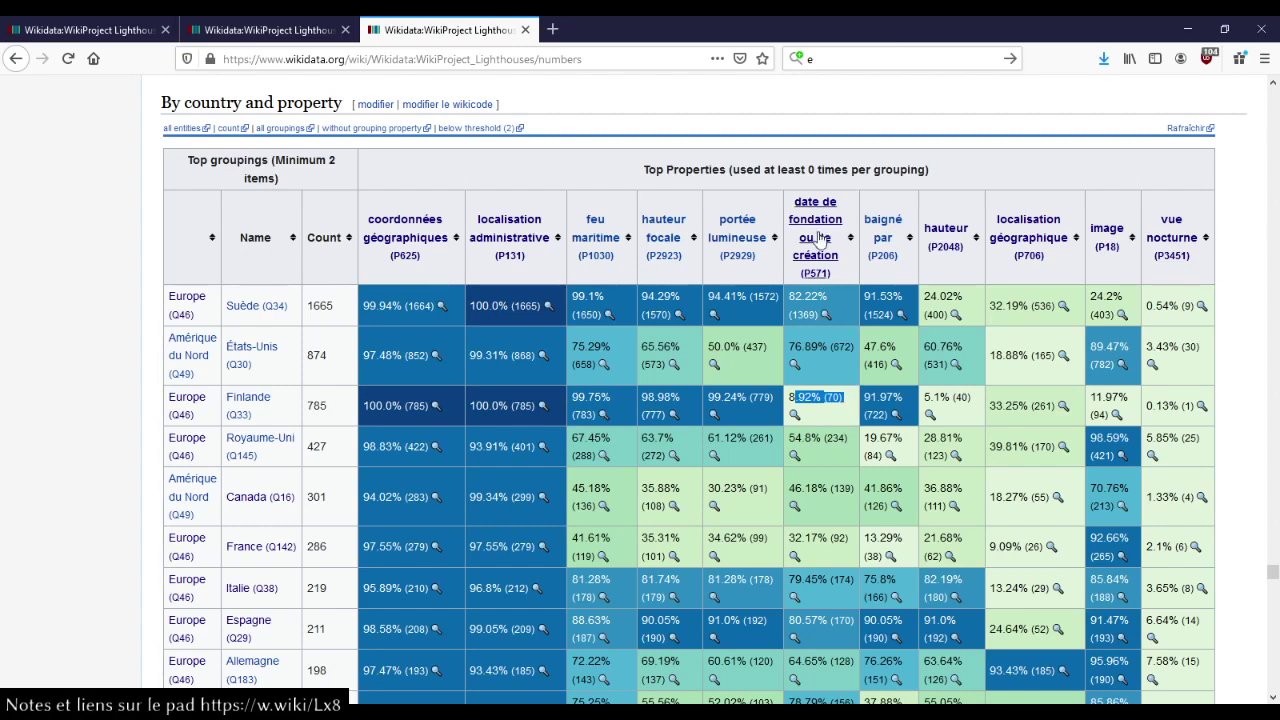
pyautogui.click(817, 424)
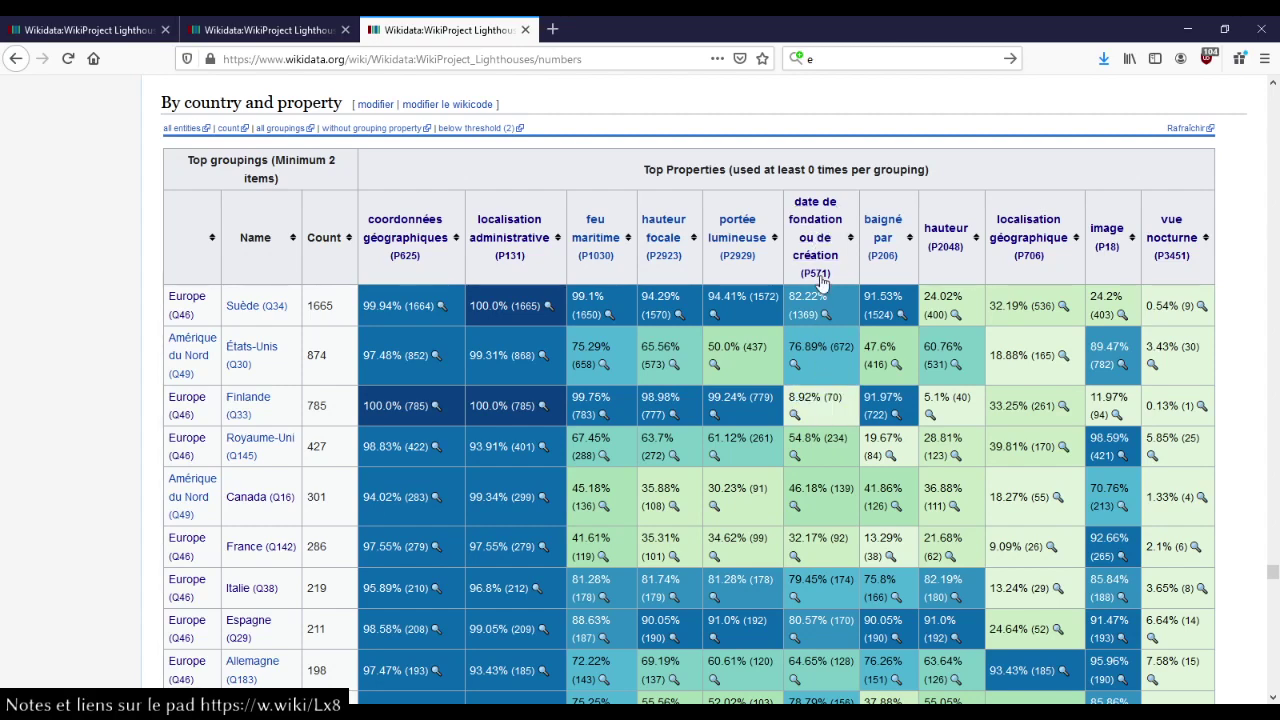
pyautogui.moveTo(816, 276)
# Examine the property percentages for the countries further down the "By country and property" table.
pyautogui.scroll(-1, 662, 416)
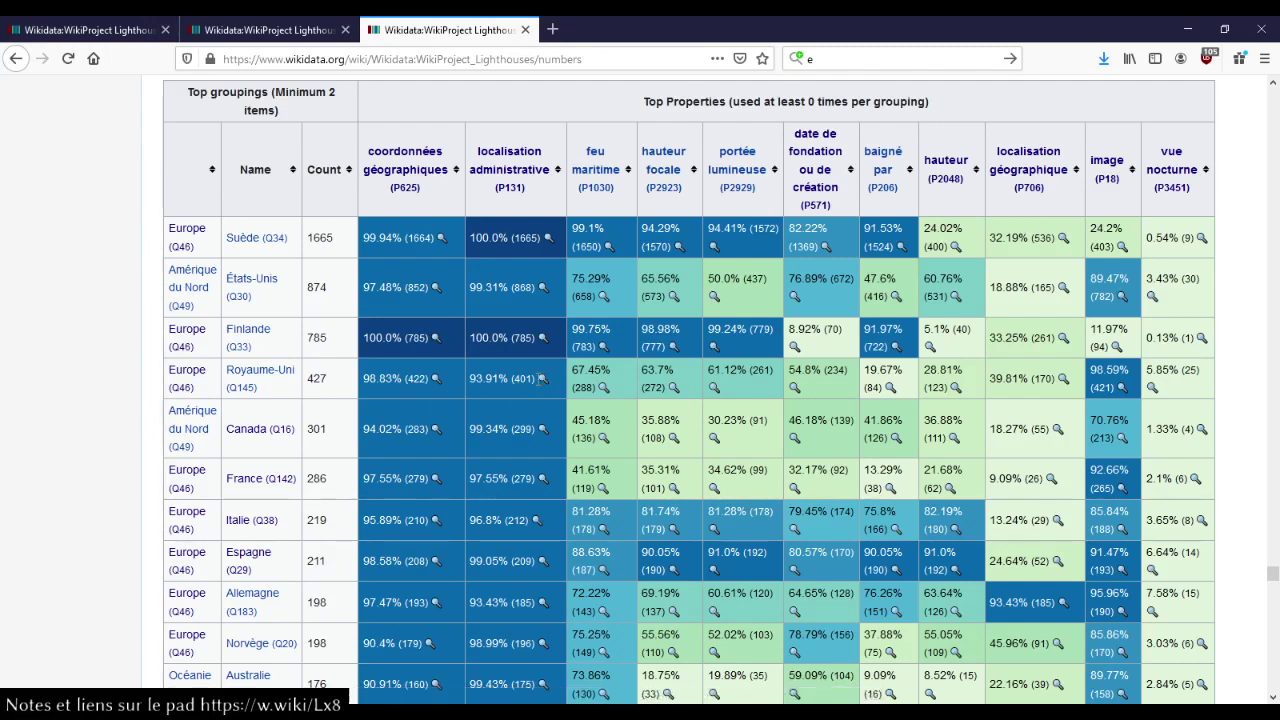
pyautogui.scroll(-5, 541, 378)
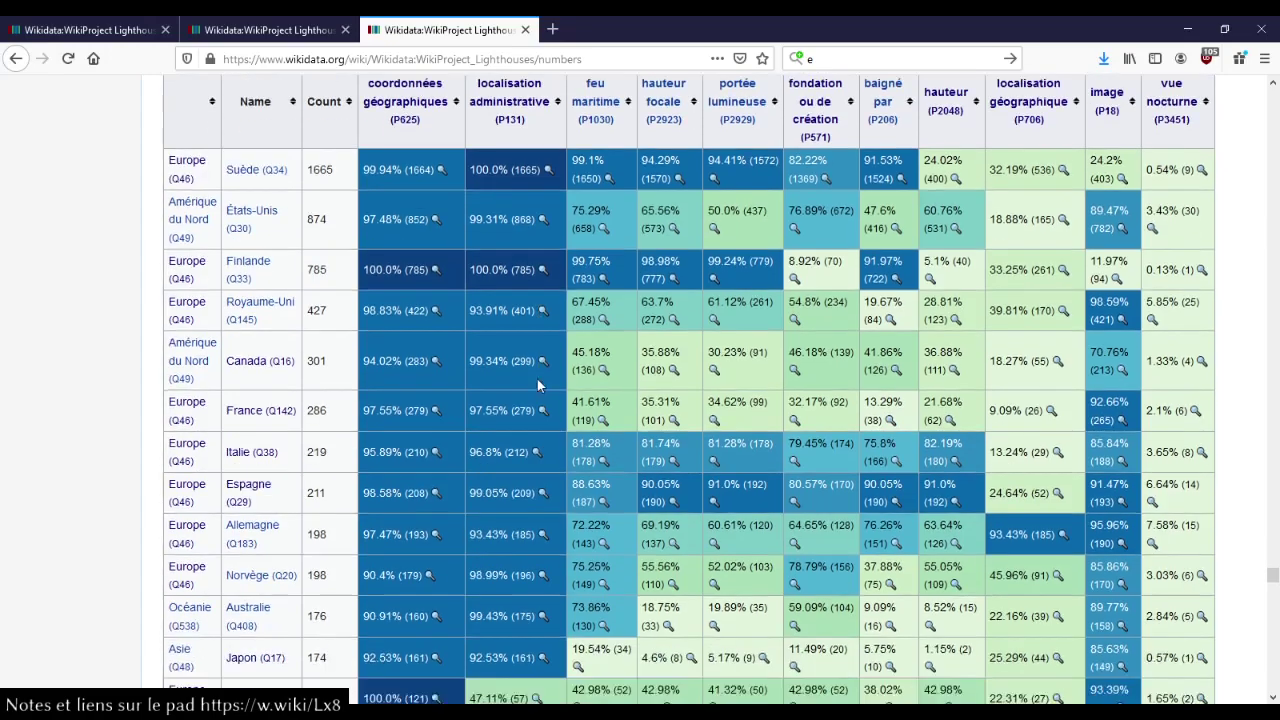
pyautogui.scroll(-6, 537, 386)
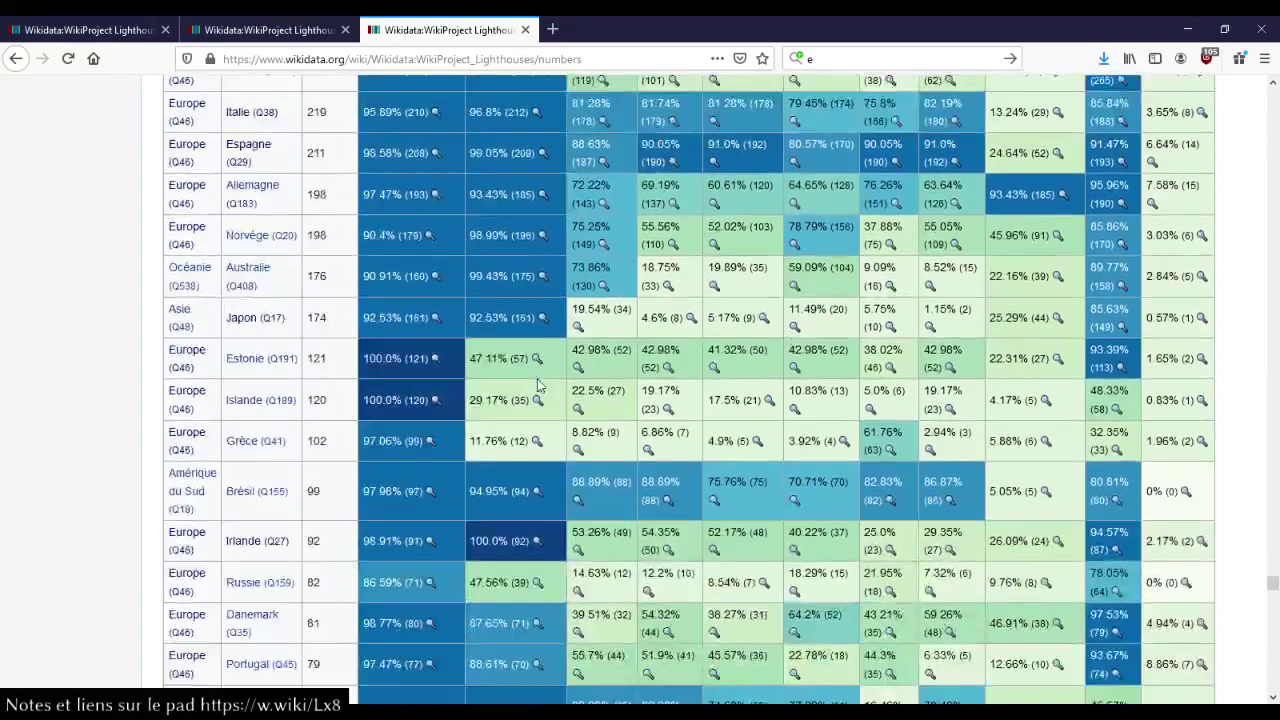
pyautogui.scroll(5, 537, 386)
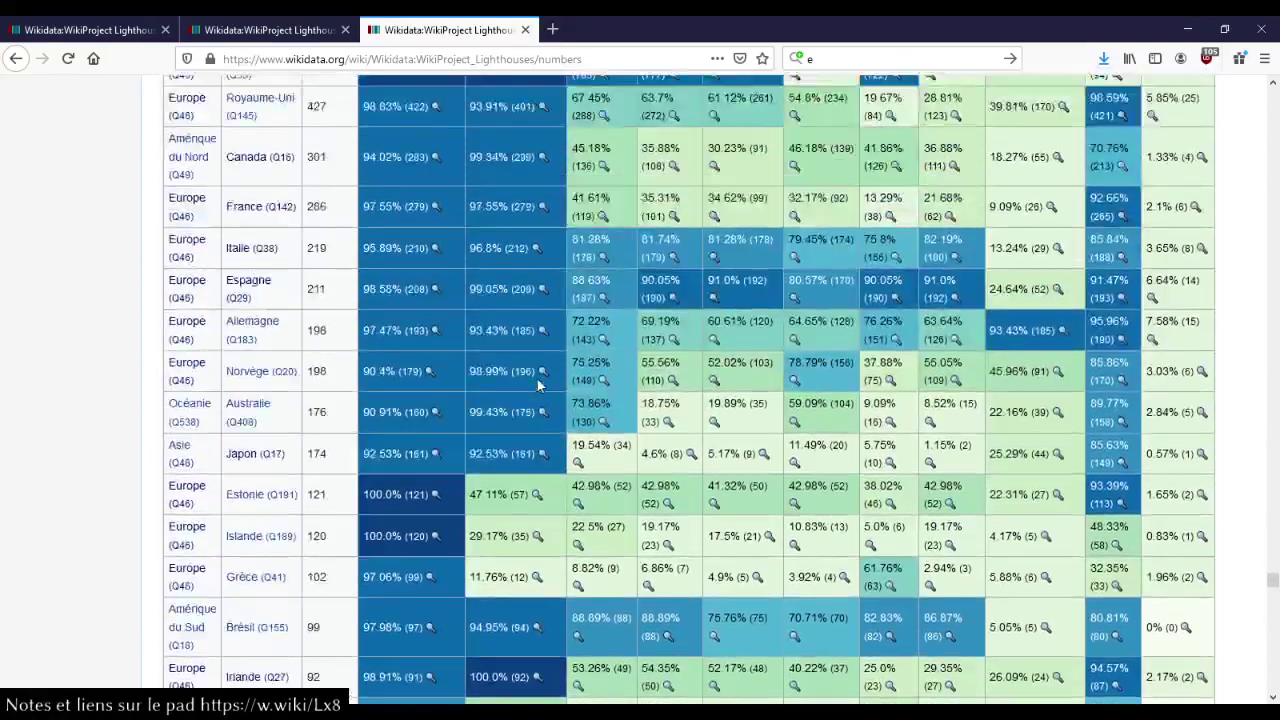
# Sort the "By country and property" table alphabetically by country name and read the property percentages down to the Totals row.
pyautogui.scroll(4, 441, 368)
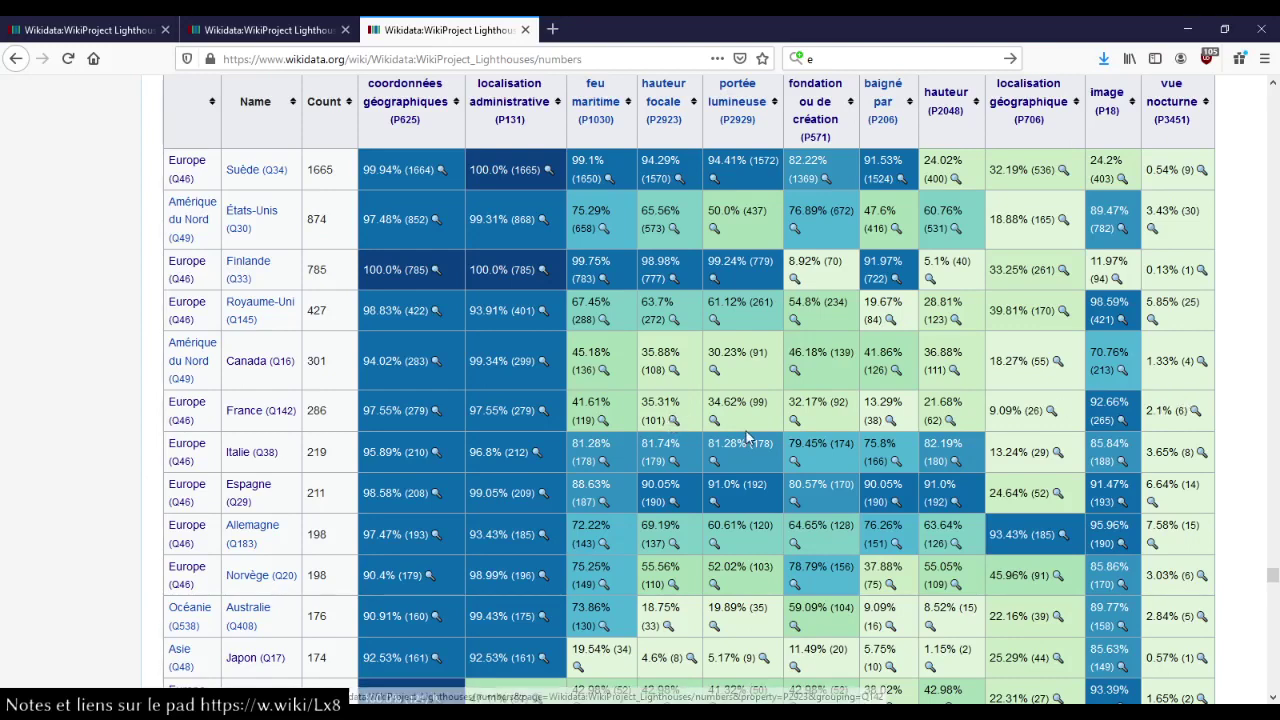
pyautogui.scroll(-8, 641, 381)
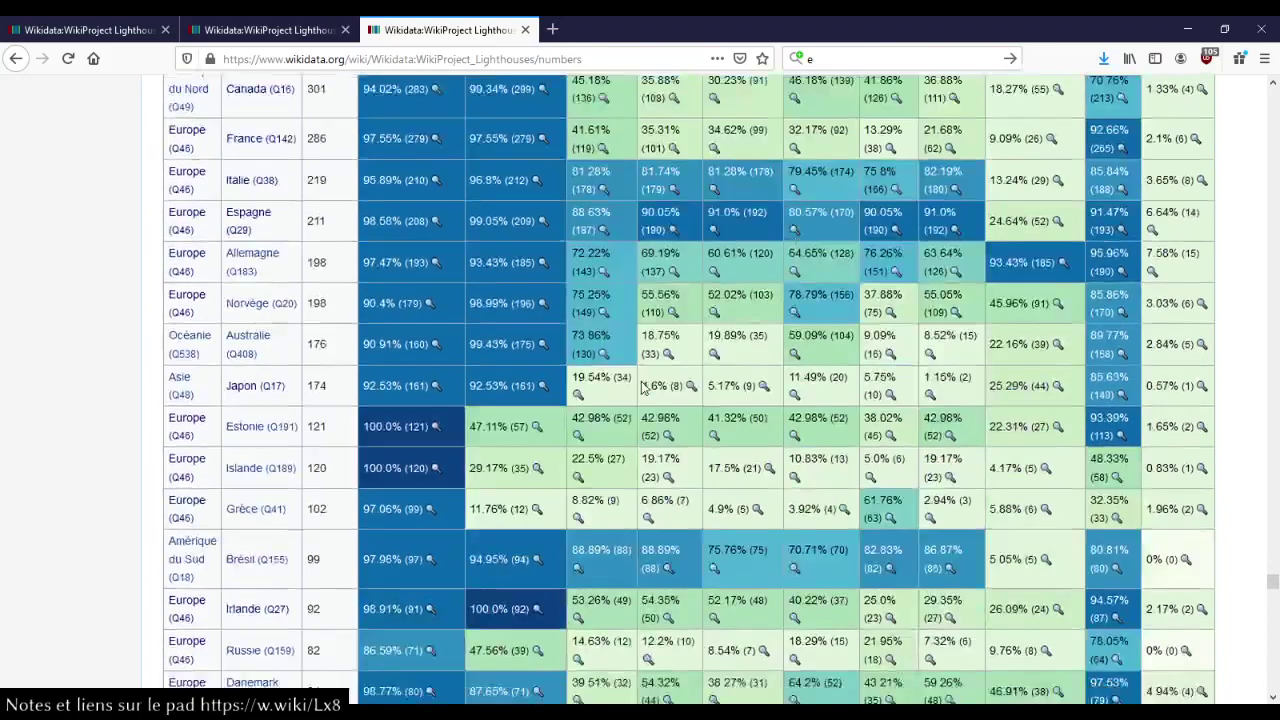
pyautogui.scroll(-8, 641, 381)
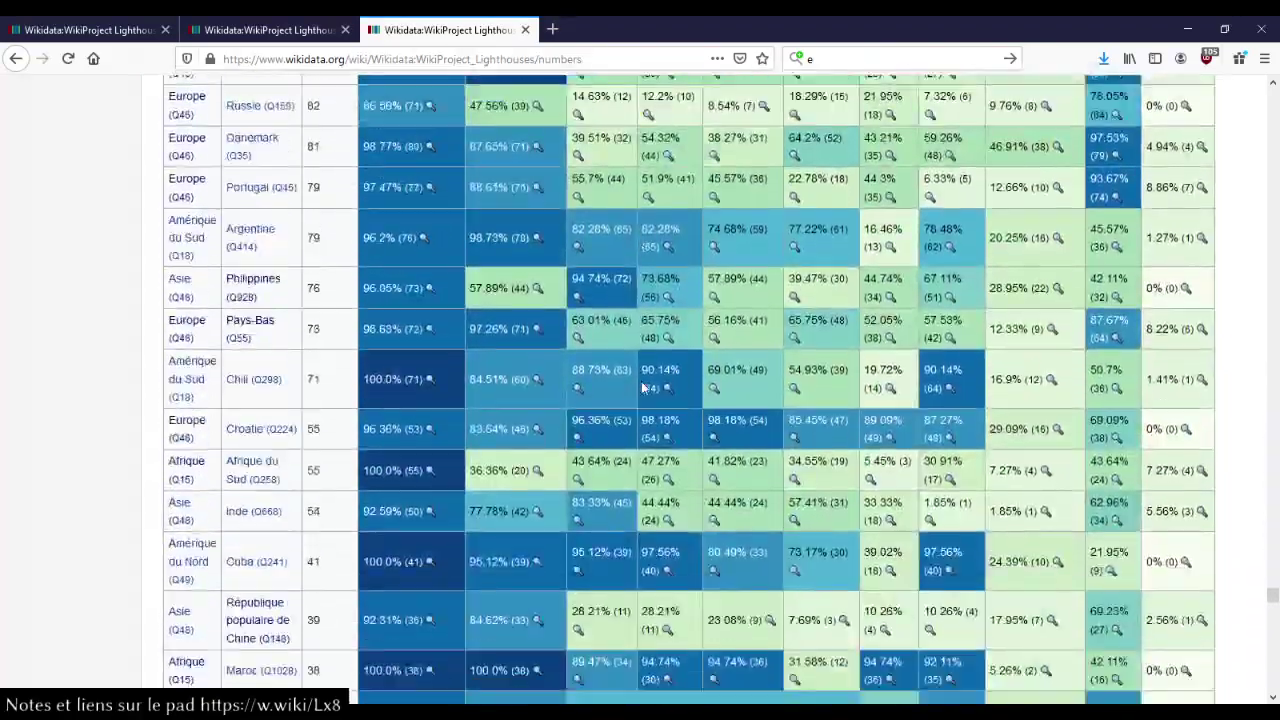
pyautogui.scroll(-1, 641, 381)
pyautogui.scroll(18, 641, 388)
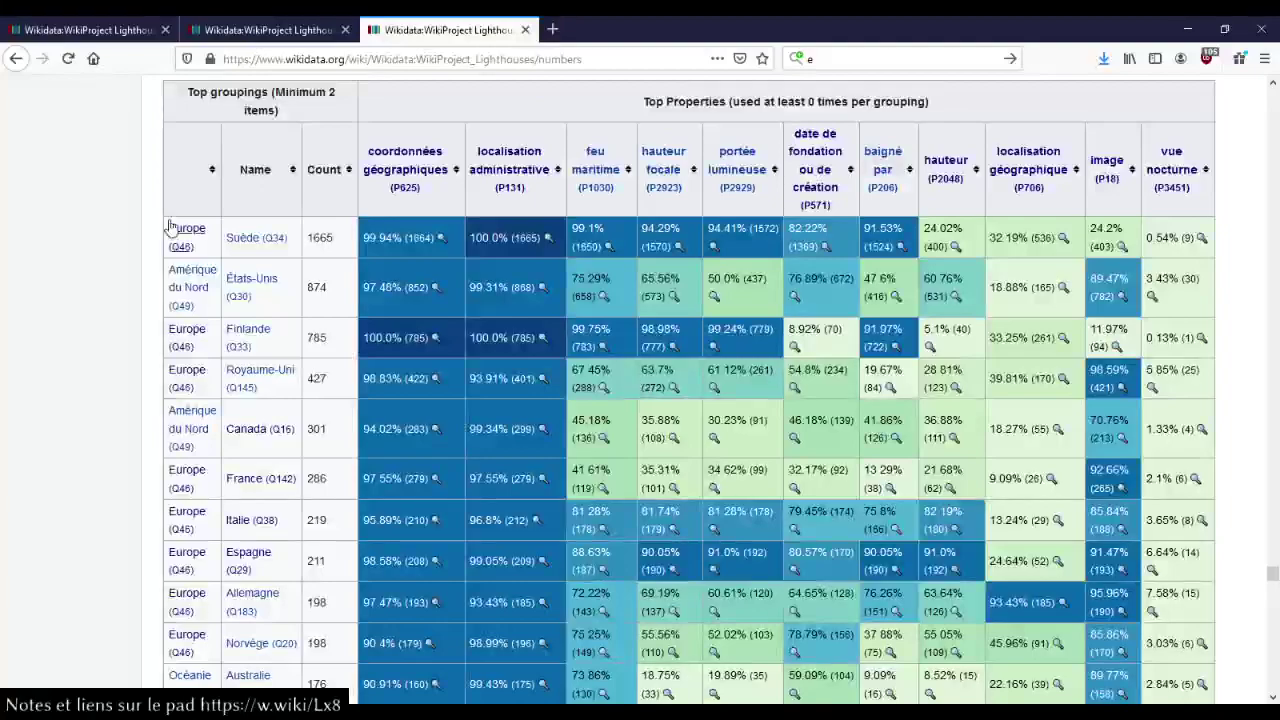
pyautogui.click(256, 169)
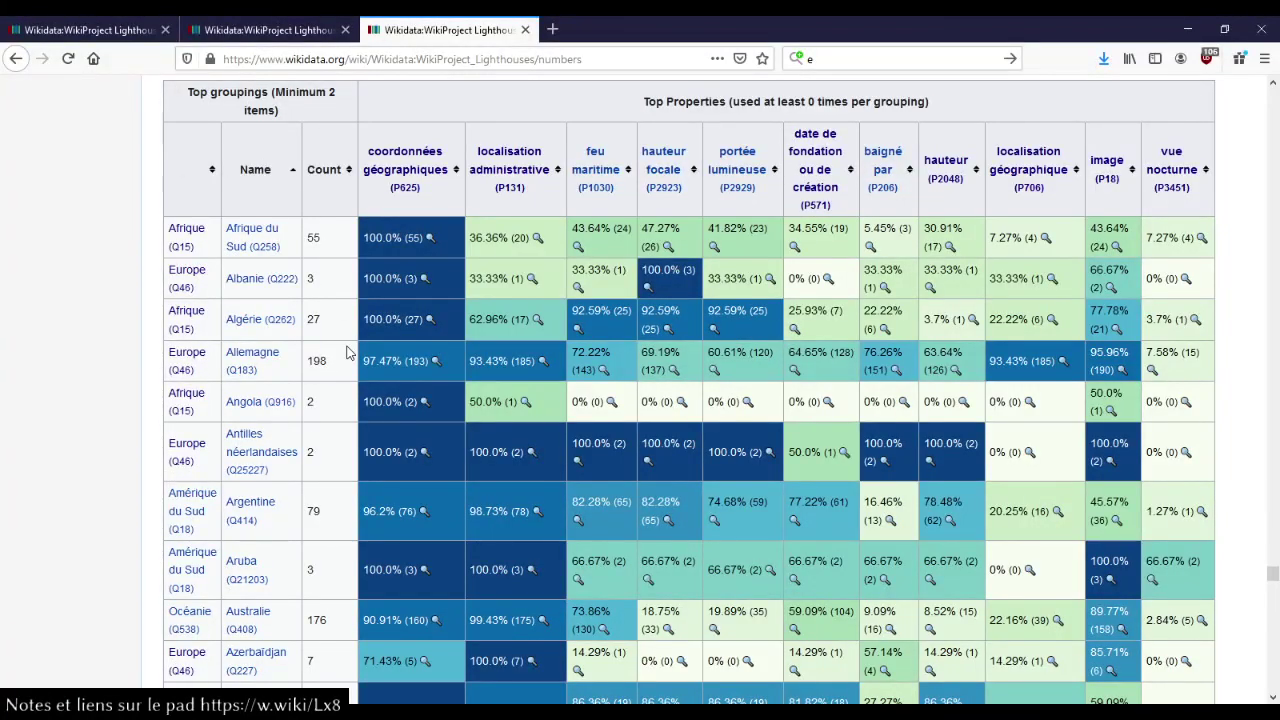
pyautogui.scroll(-14, 346, 352)
pyautogui.scroll(-20, 346, 352)
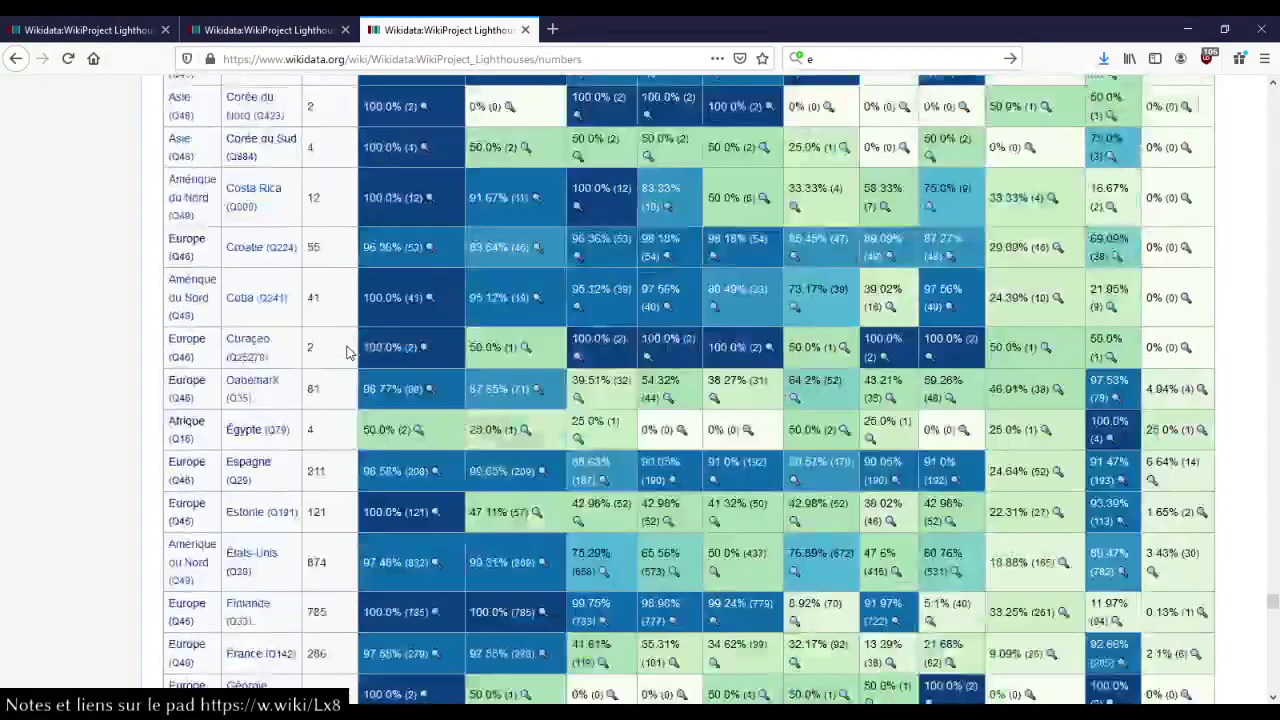
pyautogui.scroll(-10, 346, 352)
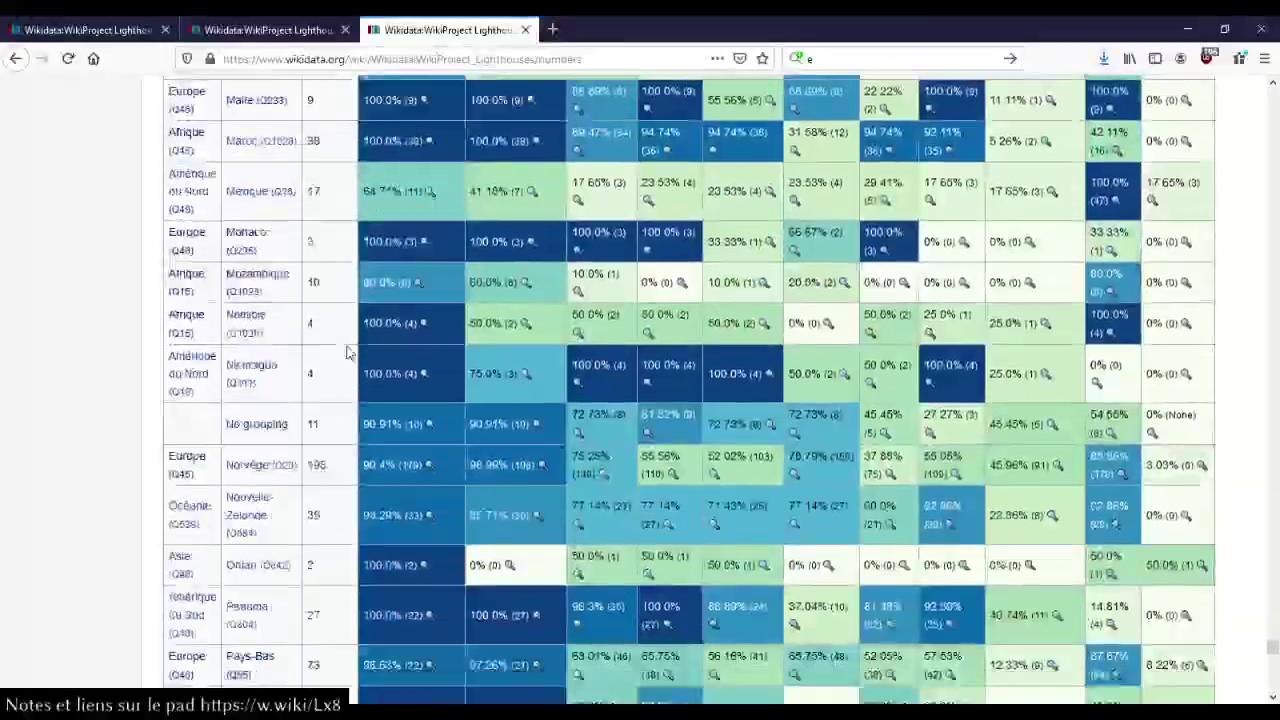
pyautogui.scroll(-9, 346, 352)
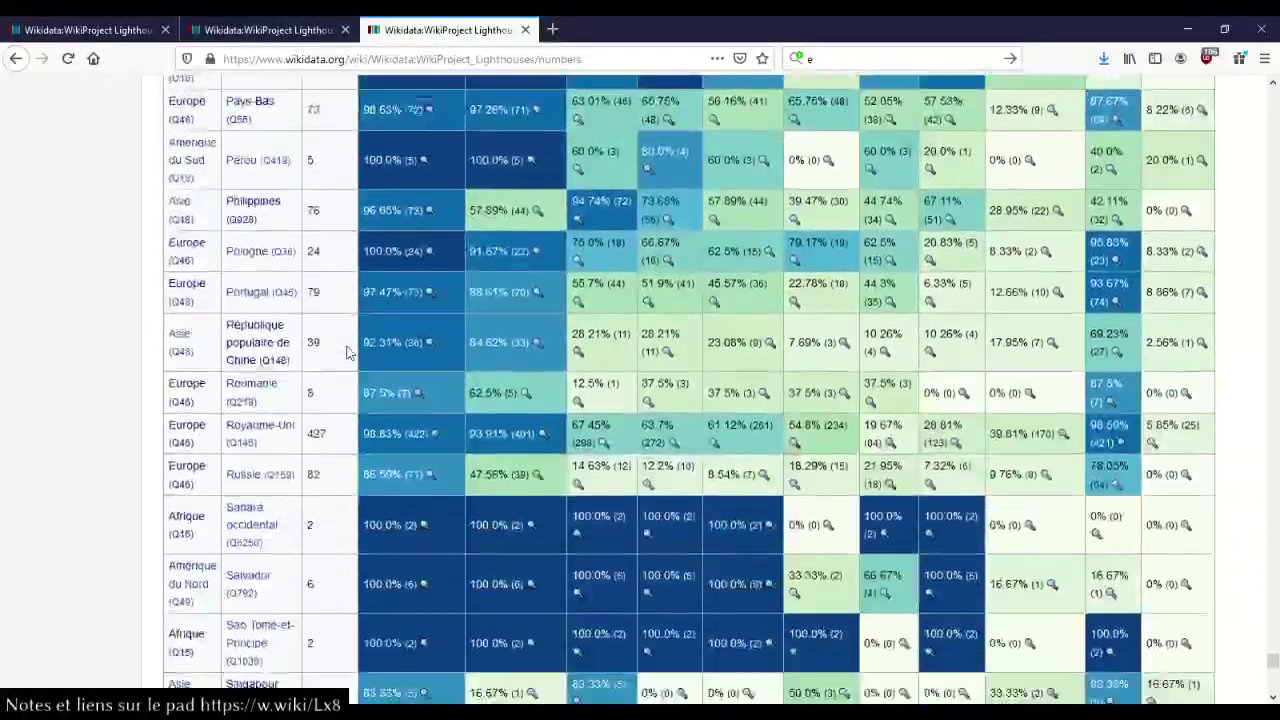
pyautogui.scroll(-6, 347, 352)
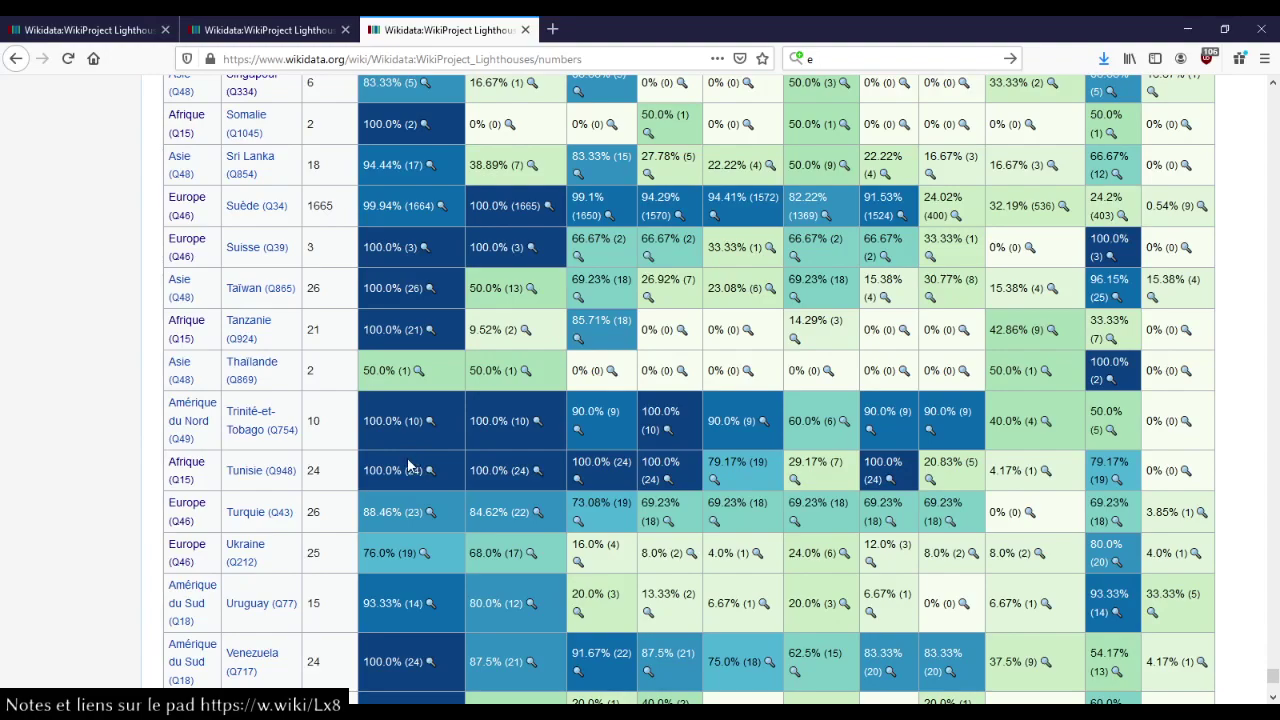
pyautogui.scroll(-3, 407, 465)
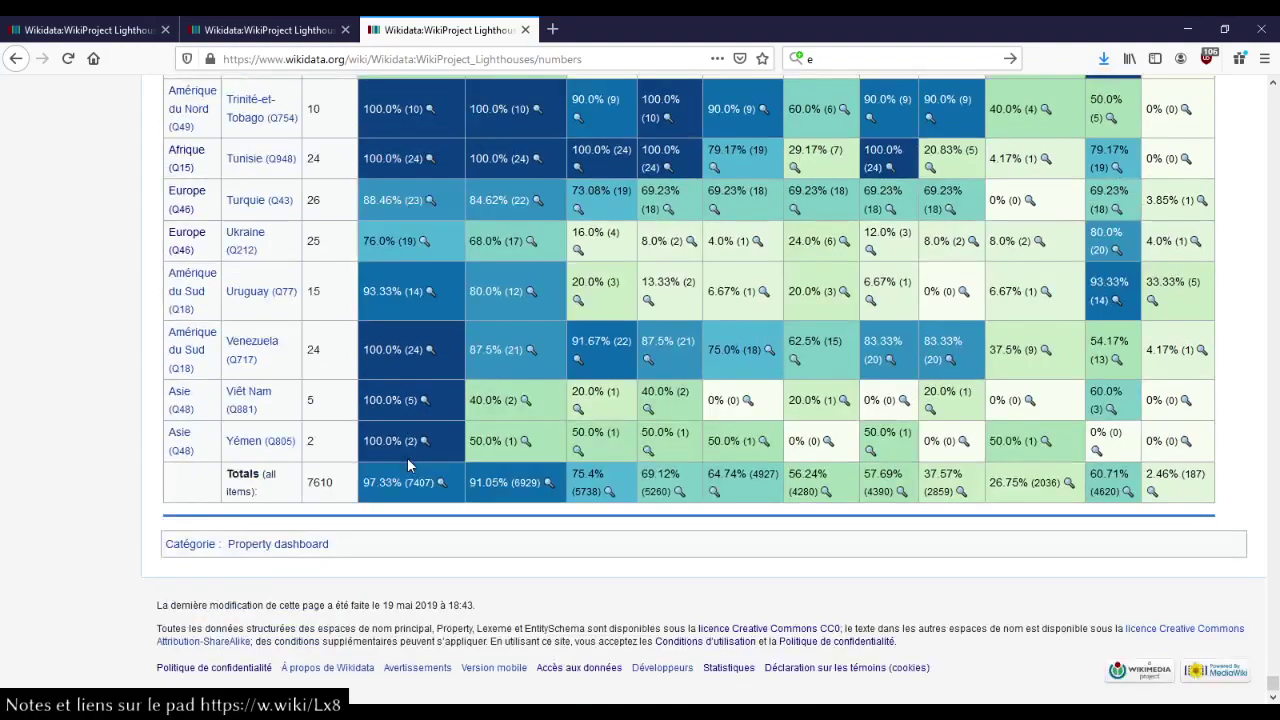
# Sort the "By country and property" table by geographic coordinates (P625) coverage in descending order.
pyautogui.scroll(20, 407, 457)
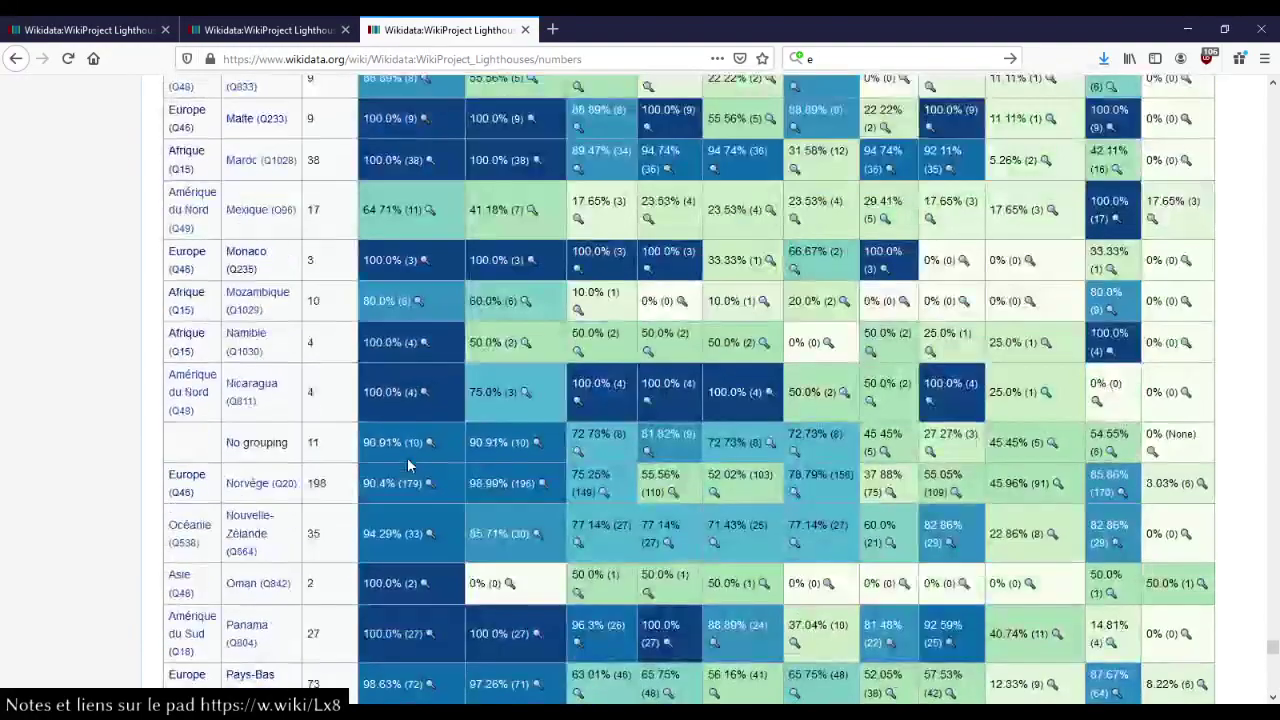
pyautogui.scroll(20, 407, 457)
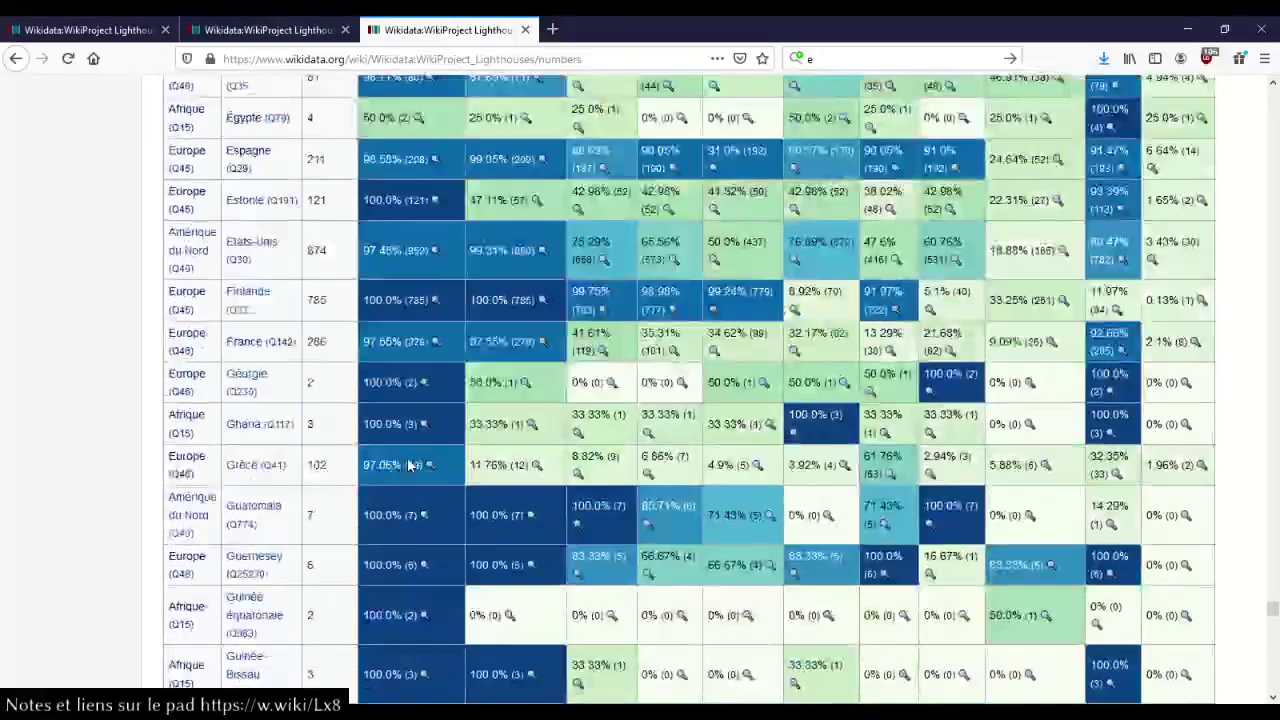
pyautogui.scroll(20, 407, 465)
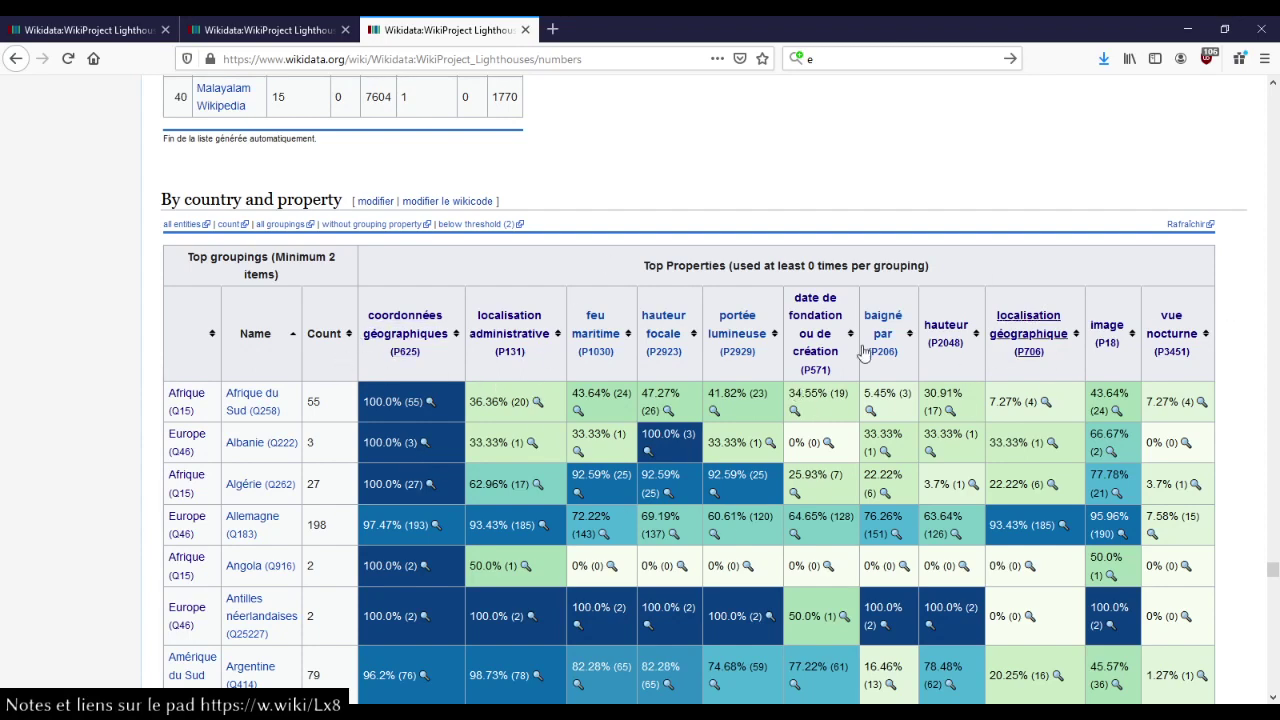
pyautogui.click(457, 335)
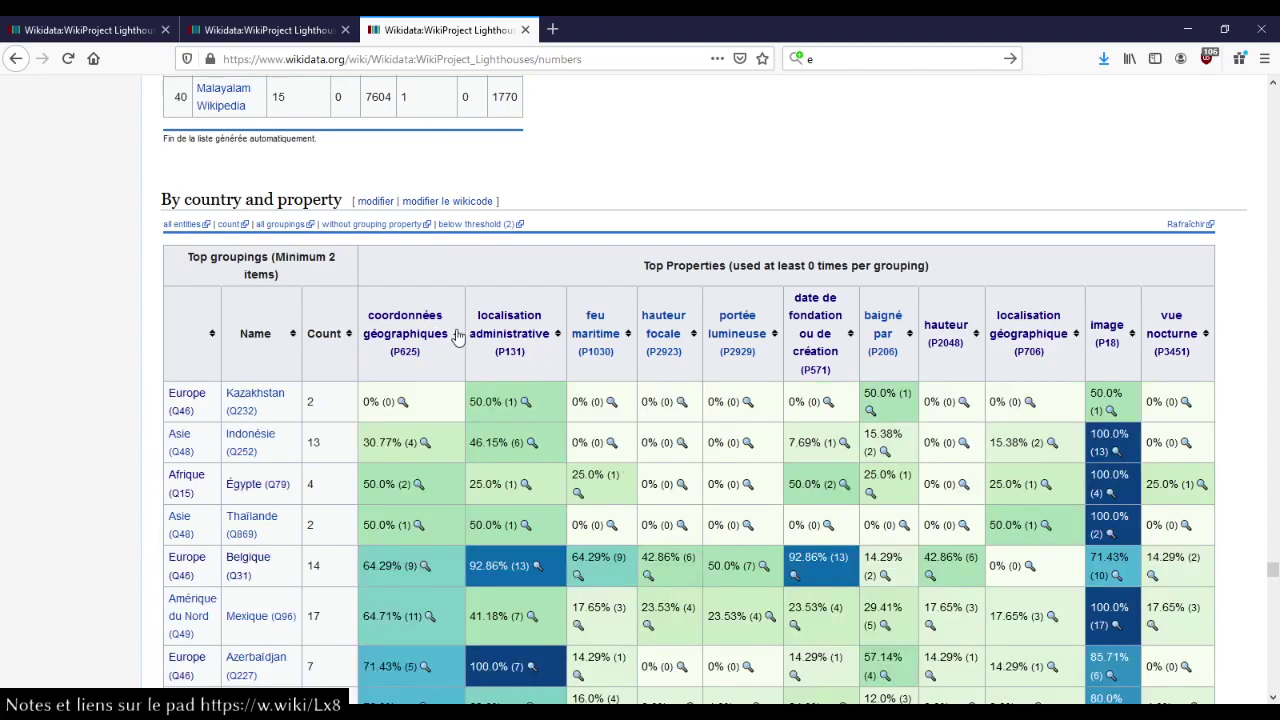
pyautogui.click(457, 335)
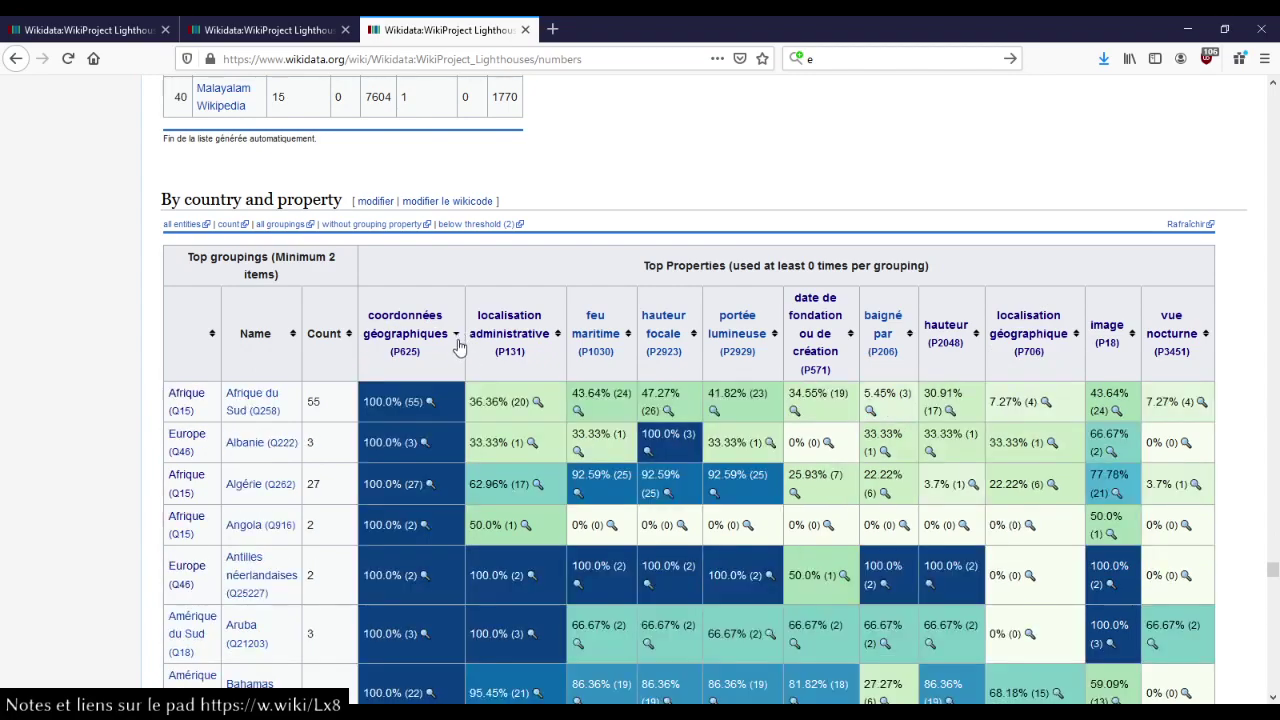
pyautogui.scroll(-2, 463, 375)
pyautogui.scroll(2, 463, 375)
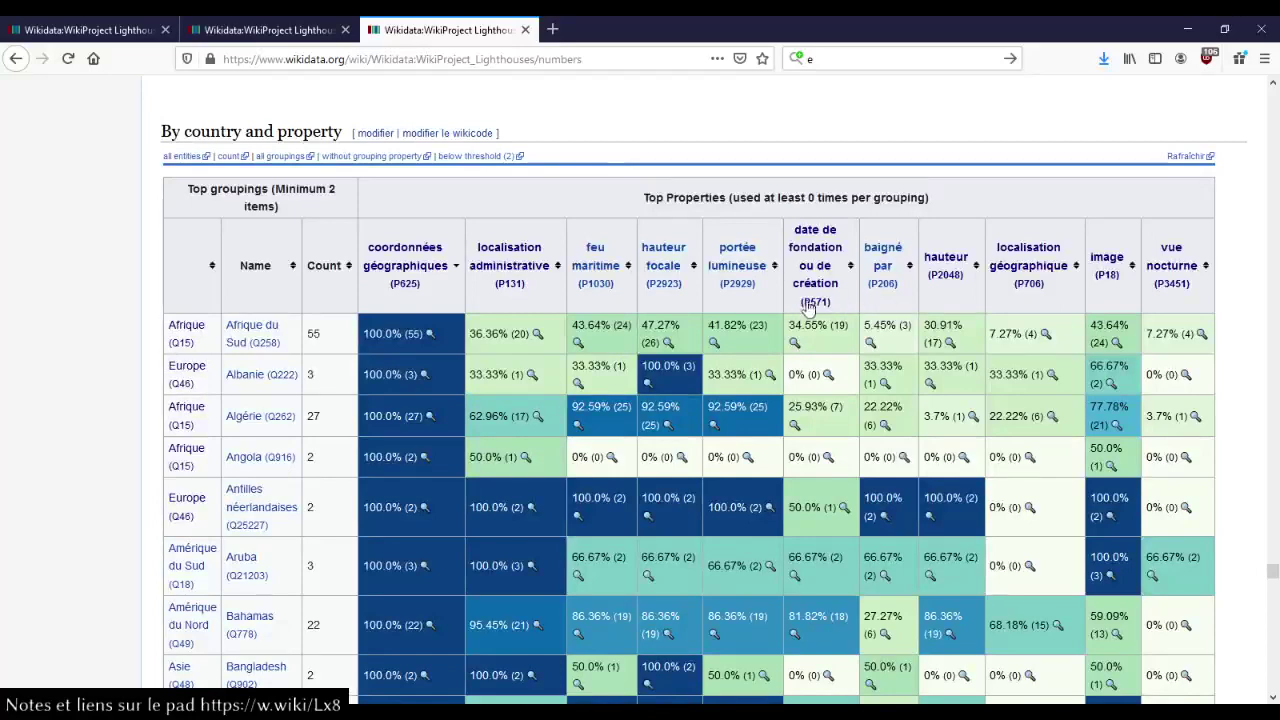
# Sort the table by date of foundation or creation (P571) in descending order and compare the leading countries' percentages.
pyautogui.click(850, 268)
pyautogui.click(850, 268)
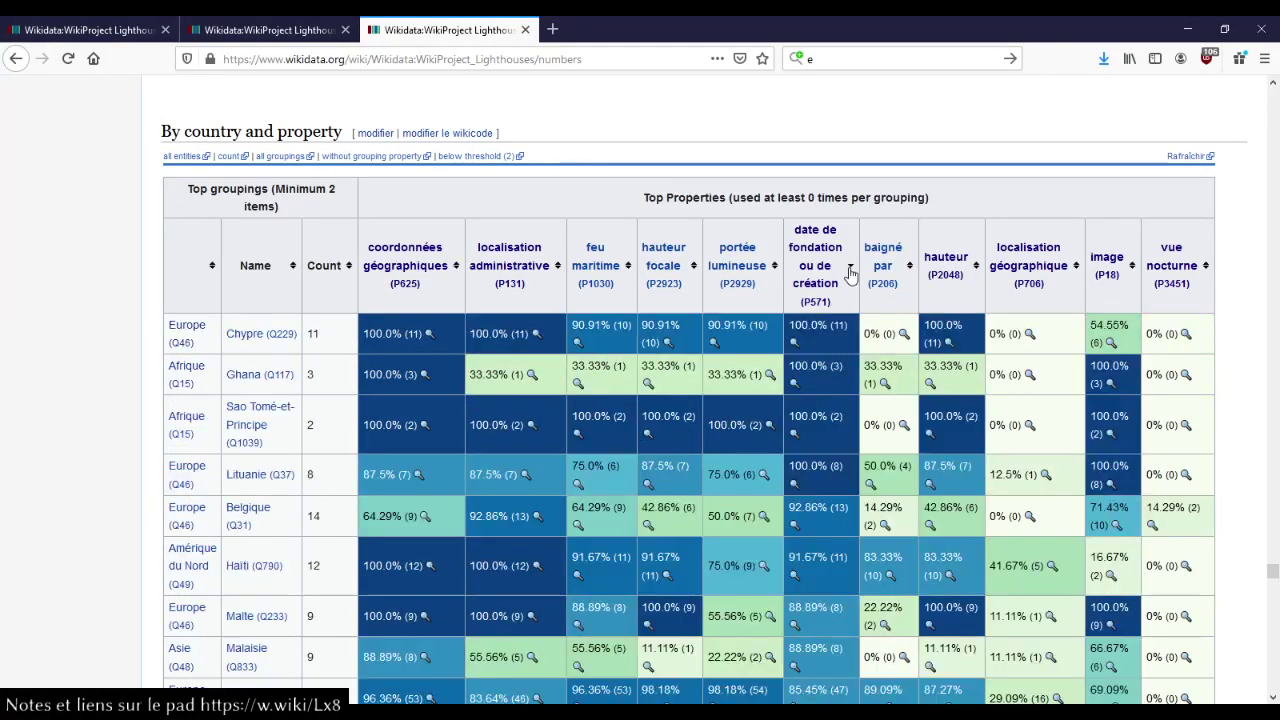
pyautogui.scroll(-5, 810, 358)
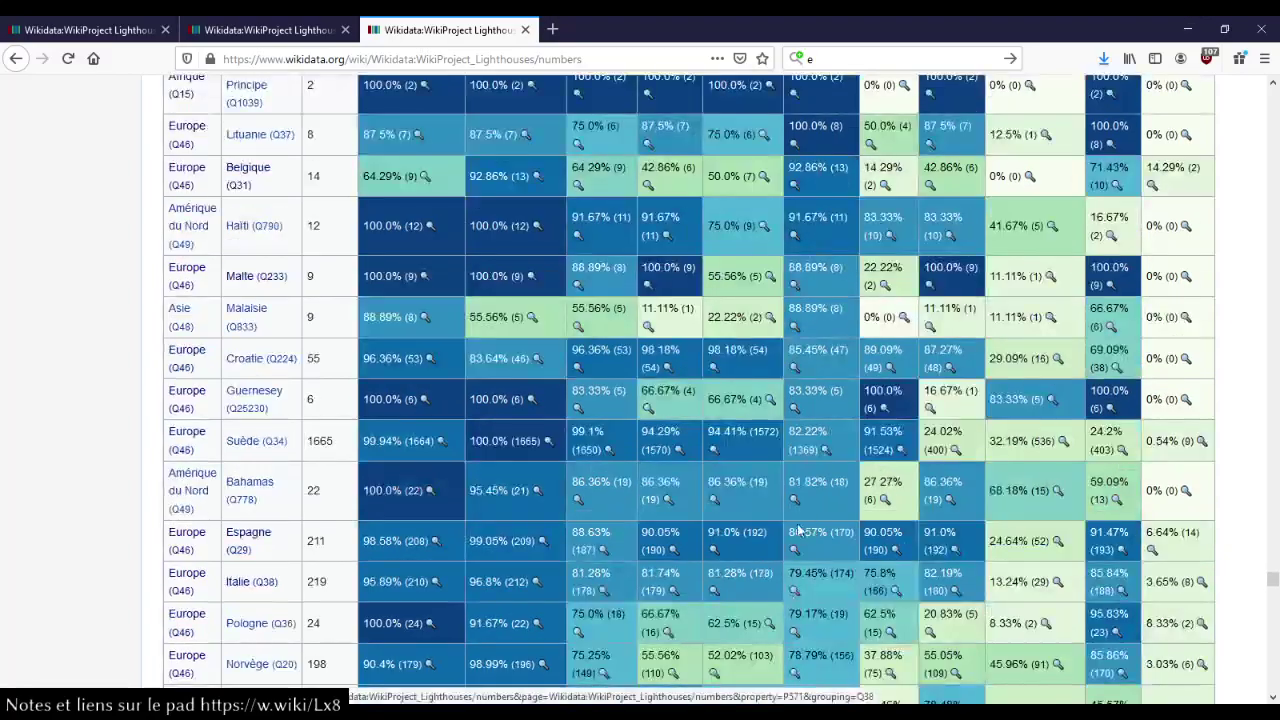
pyautogui.scroll(-5, 797, 531)
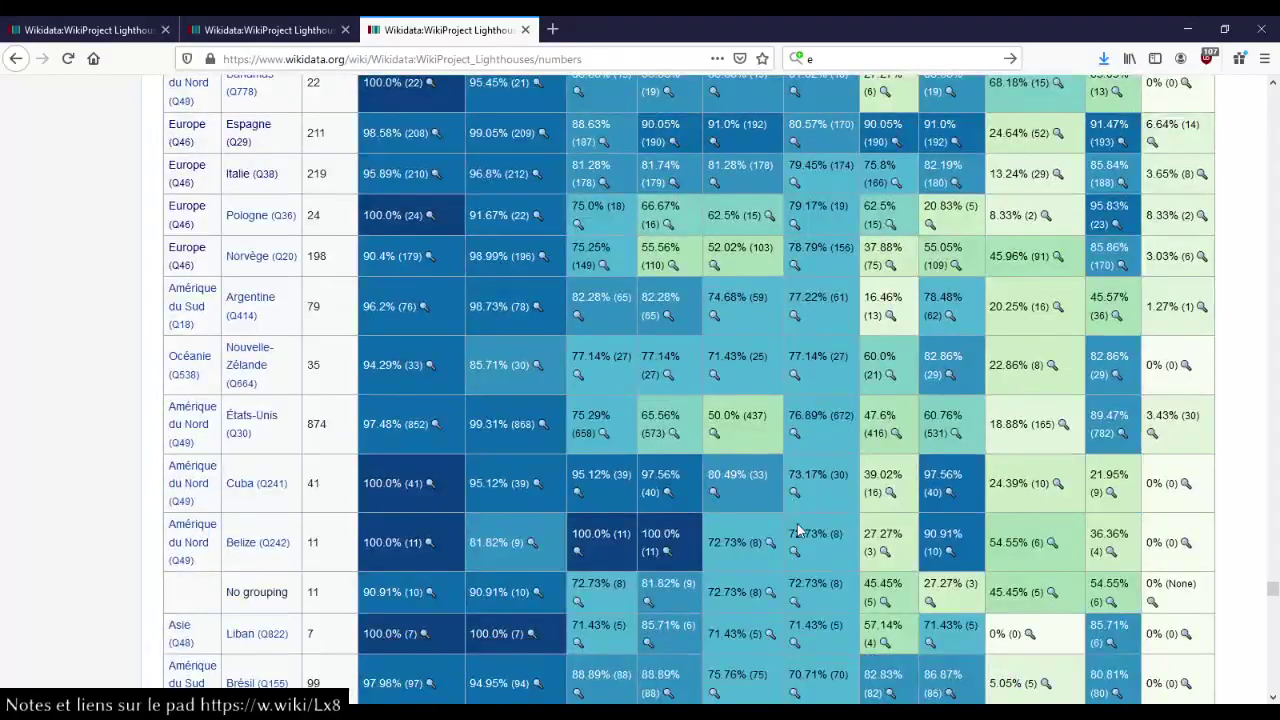
pyautogui.scroll(8, 797, 523)
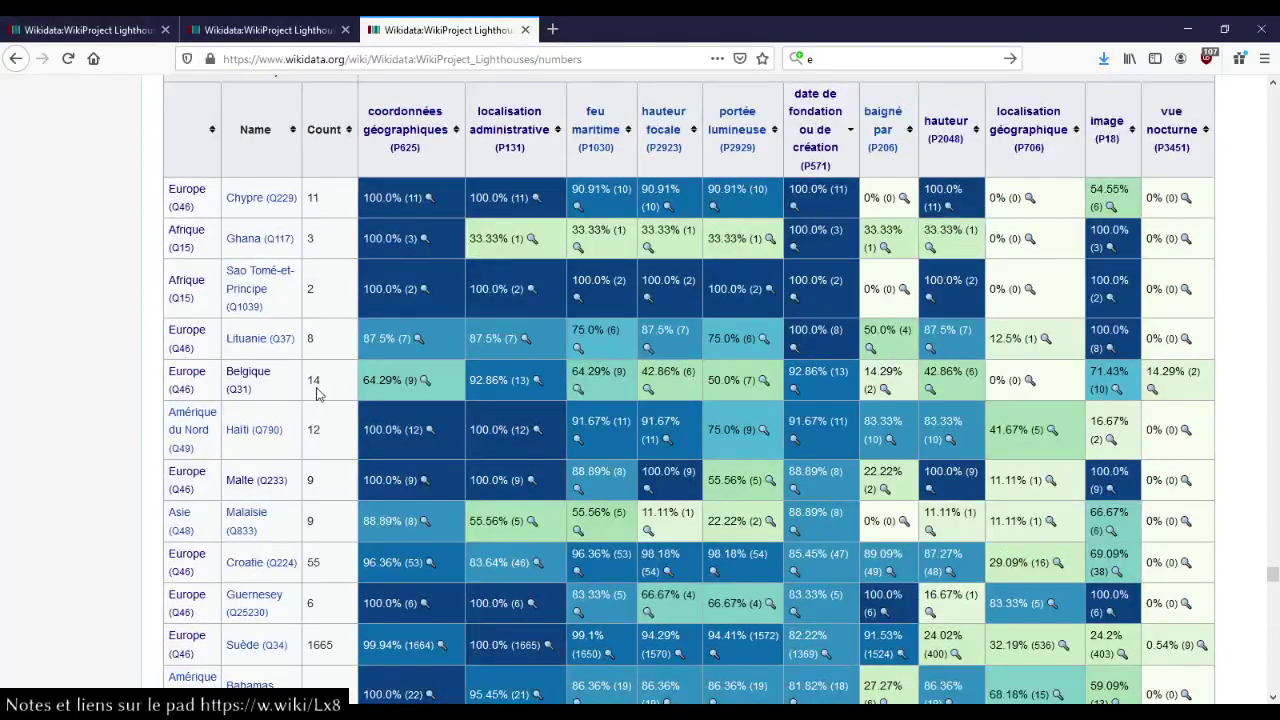
# Look at the InteGraality query page for Belgium's geographic coordinates (P625) in a separate tab and close it.
pyautogui.middleClick(422, 388)
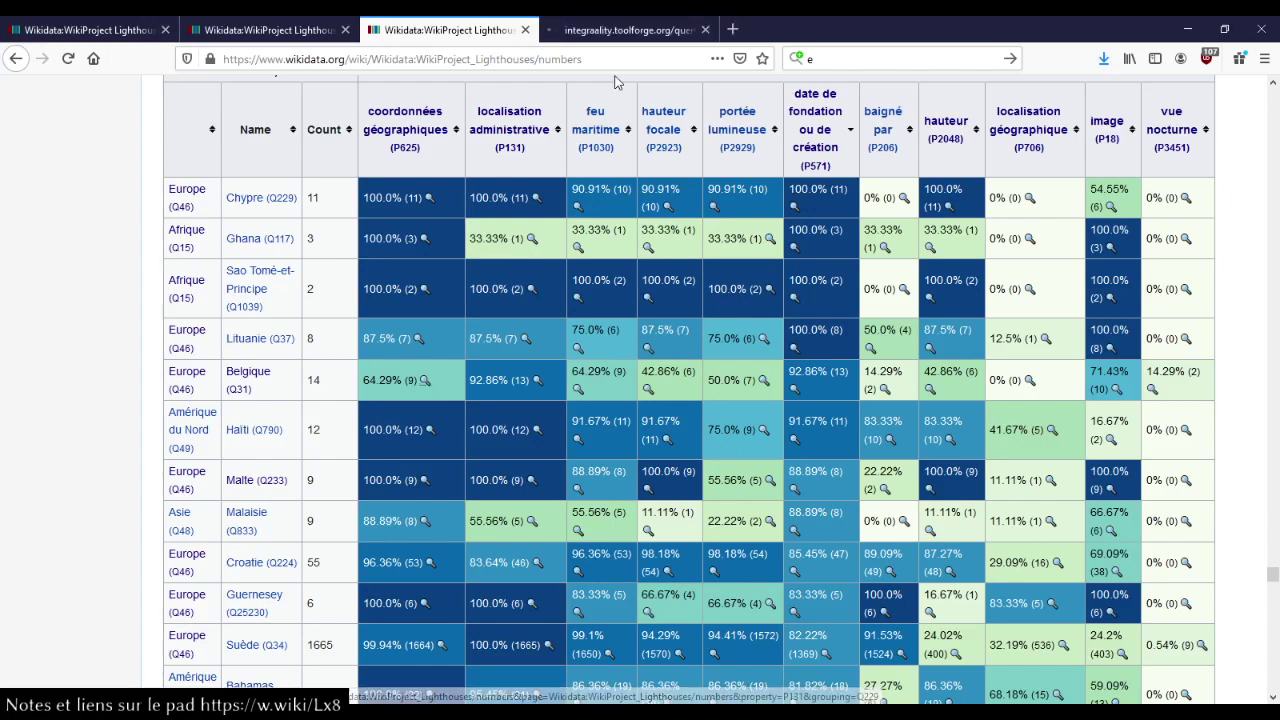
pyautogui.click(606, 36)
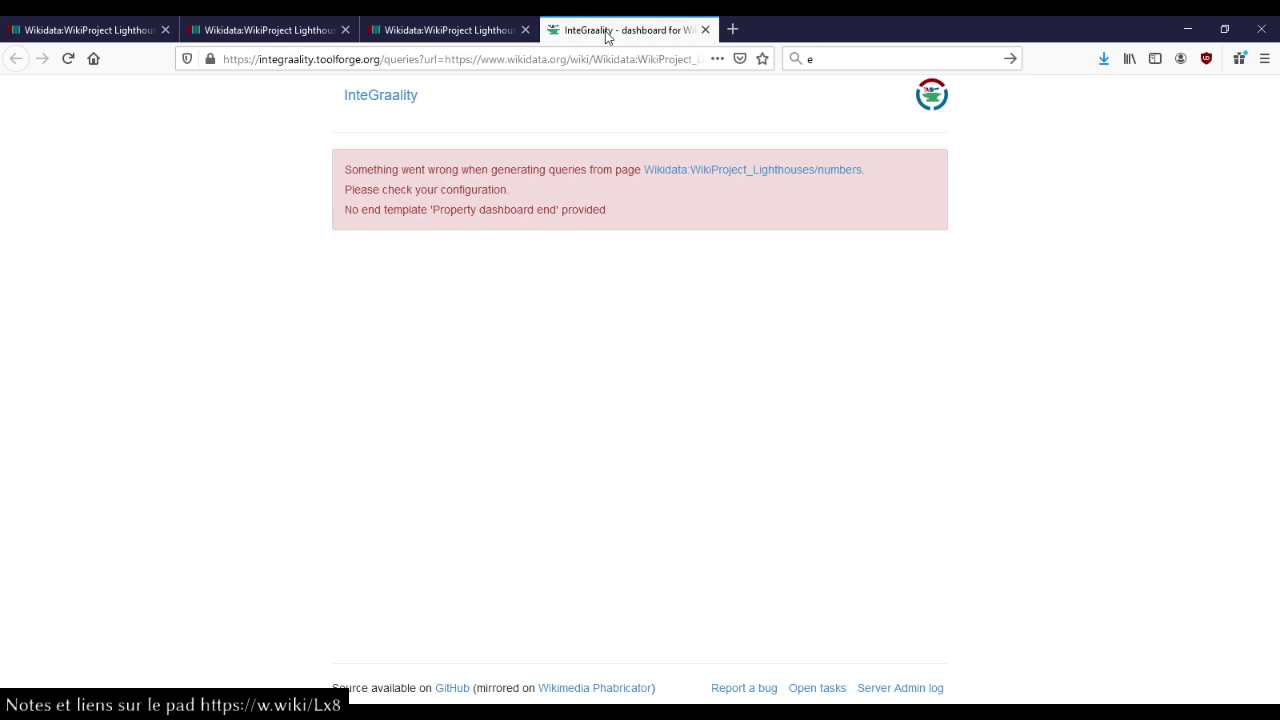
pyautogui.middleClick(605, 34)
# Close the P18 identical-image report and return to the WikiProject Lighthouses/numbers page.
pyautogui.click(222, 31)
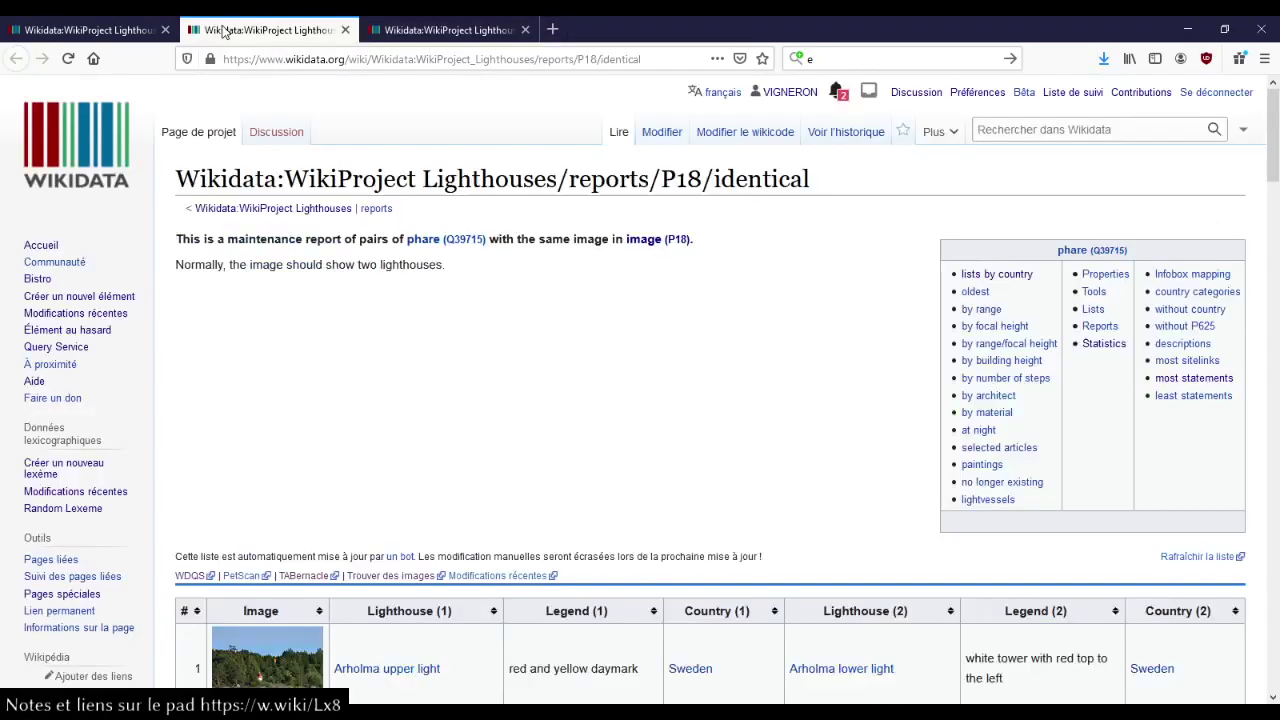
pyautogui.middleClick(222, 31)
pyautogui.click(150, 31)
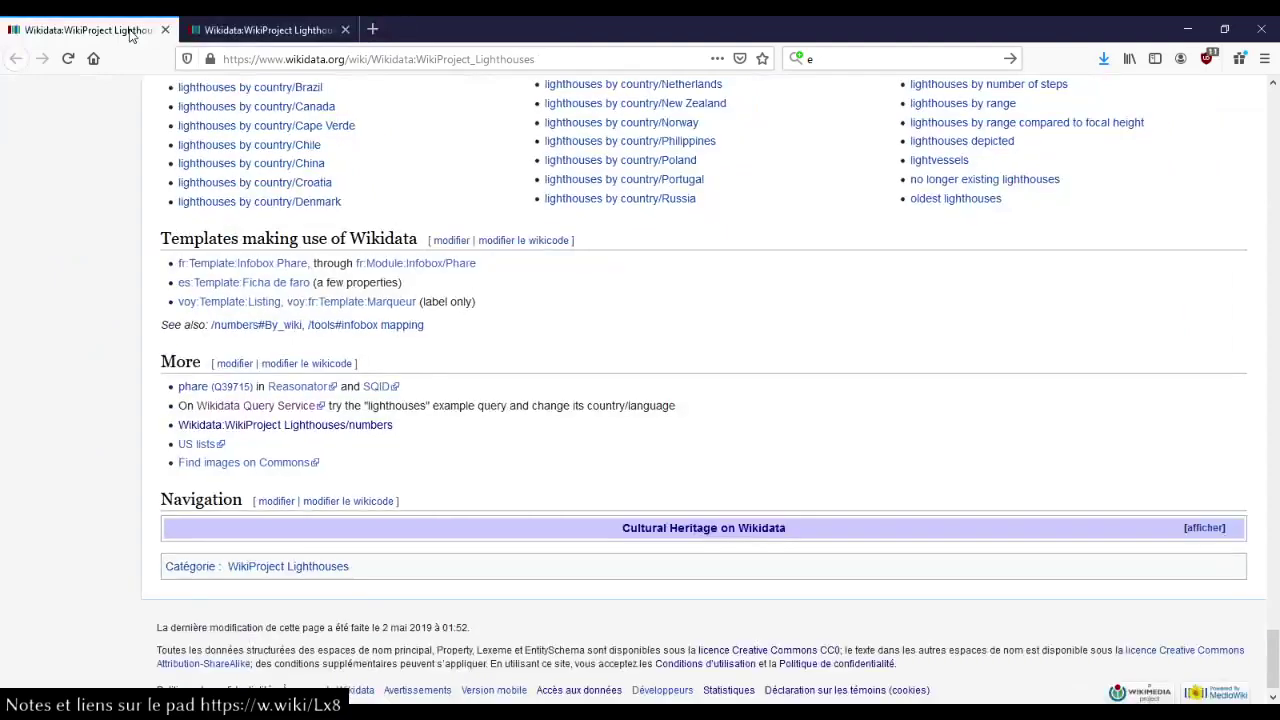
pyautogui.click(268, 30)
# View the list of the 50 lighthouses with most statements in a separate tab and close it.
pyautogui.scroll(4, 566, 335)
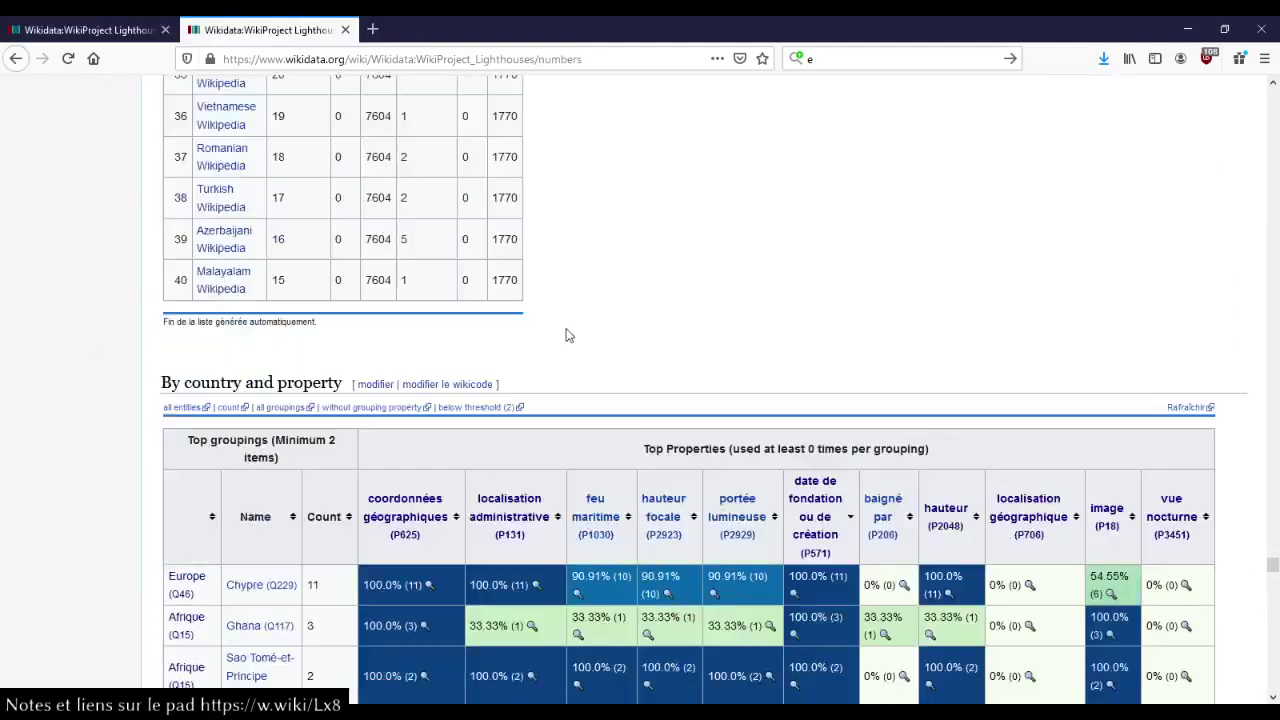
pyautogui.press('Home')
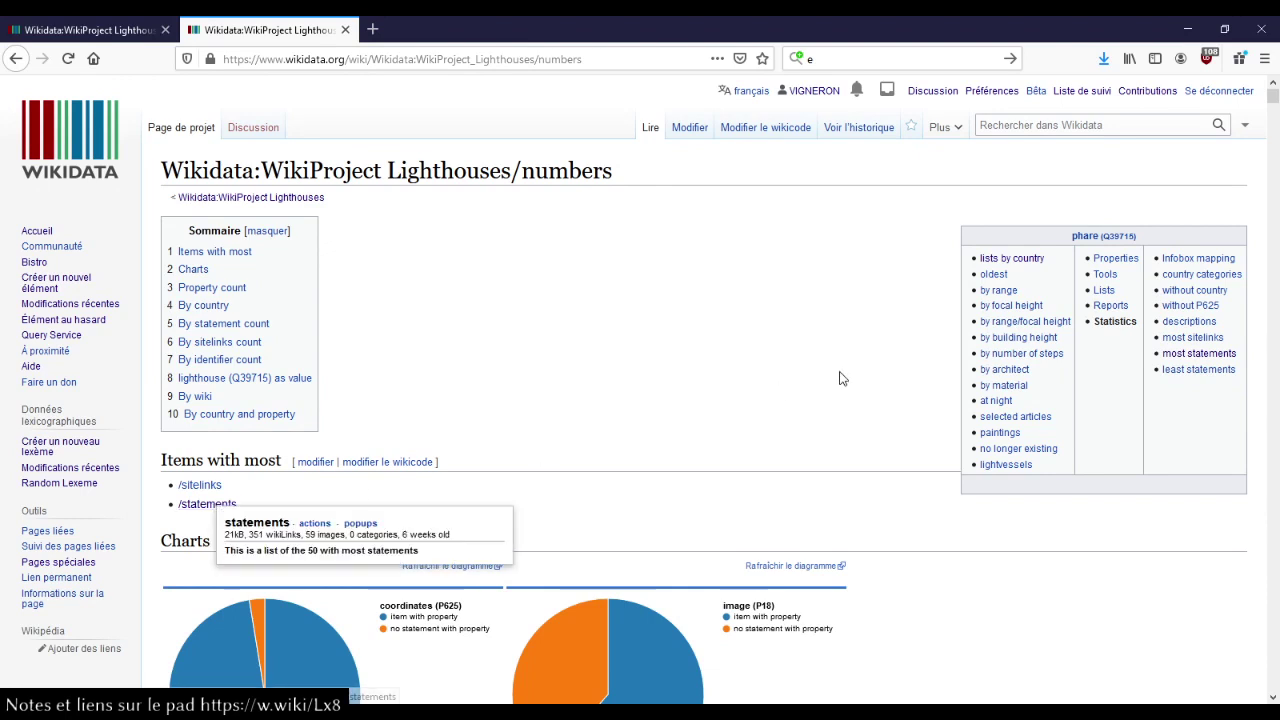
pyautogui.middleClick(220, 507)
pyautogui.click(441, 36)
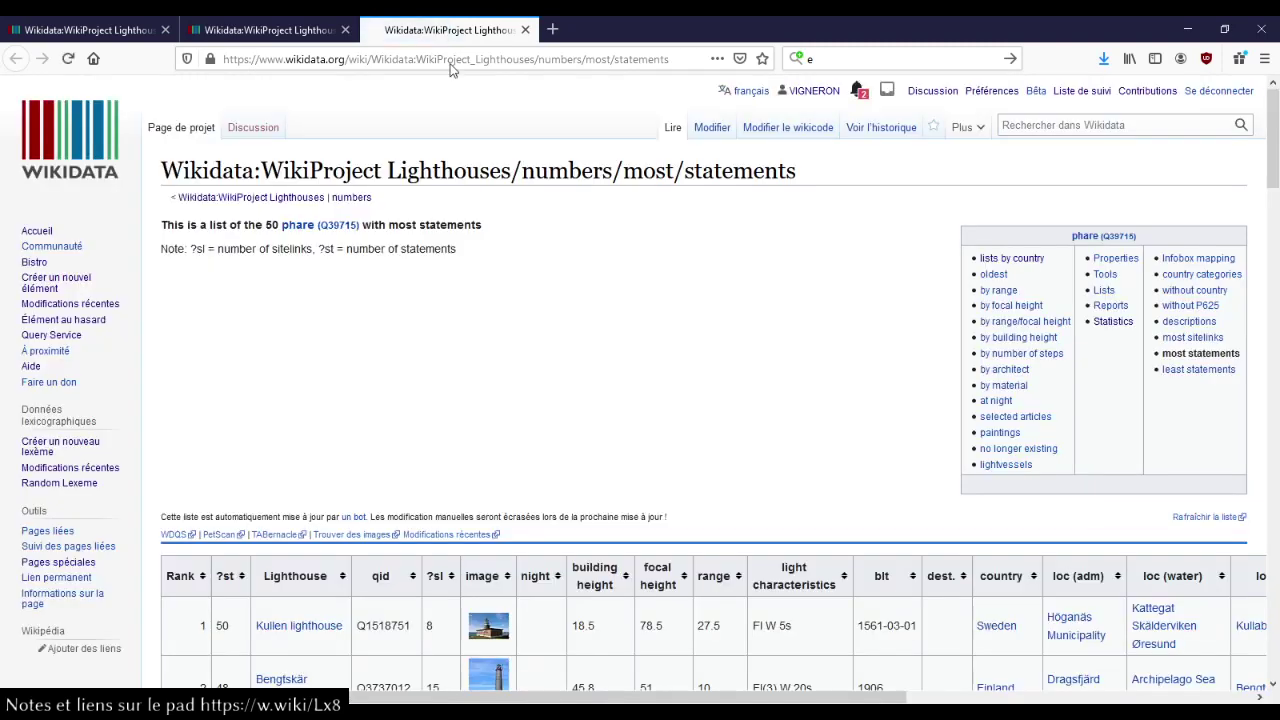
pyautogui.middleClick(398, 33)
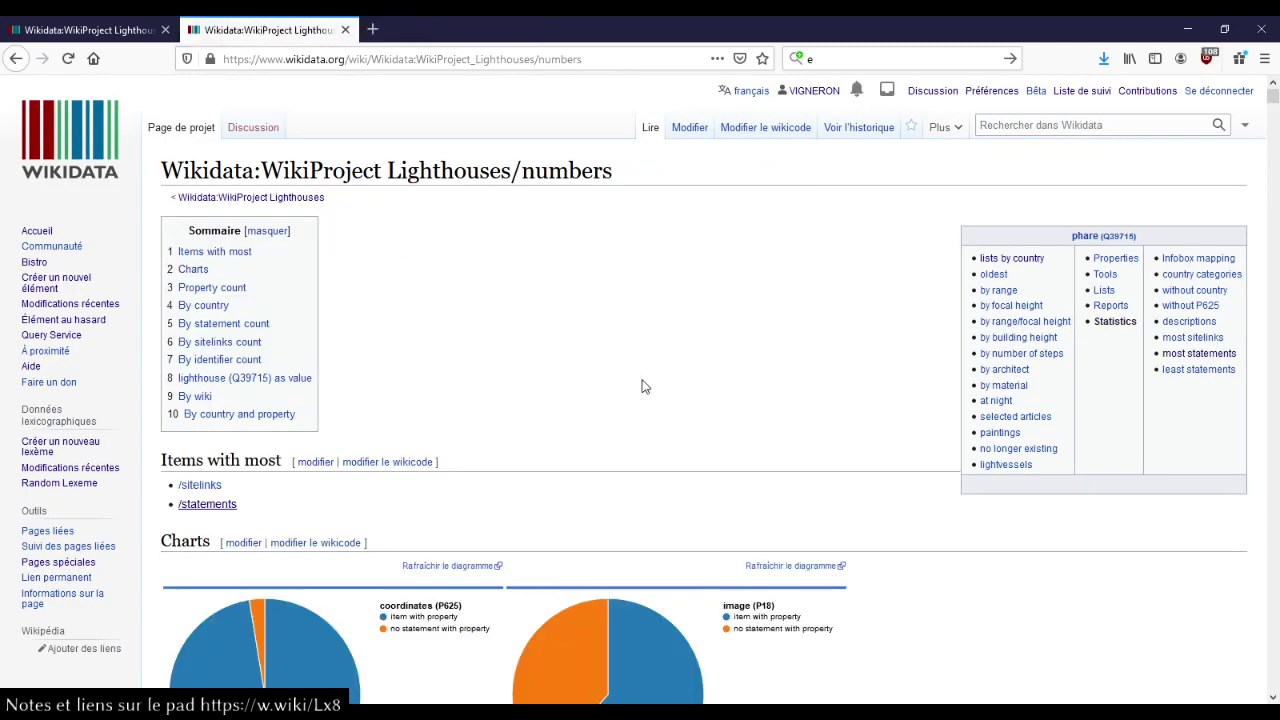
# Open the wikicode of the "By country and property" section for editing.
pyautogui.scroll(-15, 645, 386)
pyautogui.scroll(20, 645, 386)
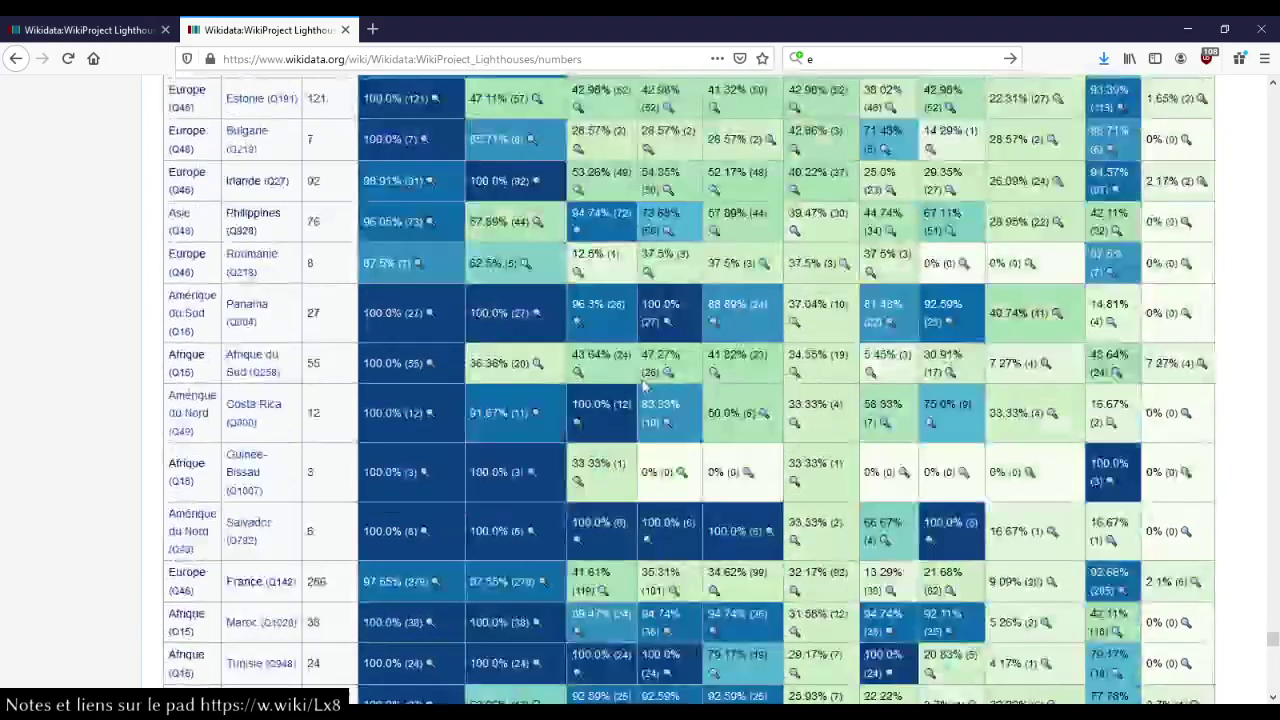
pyautogui.scroll(20, 645, 386)
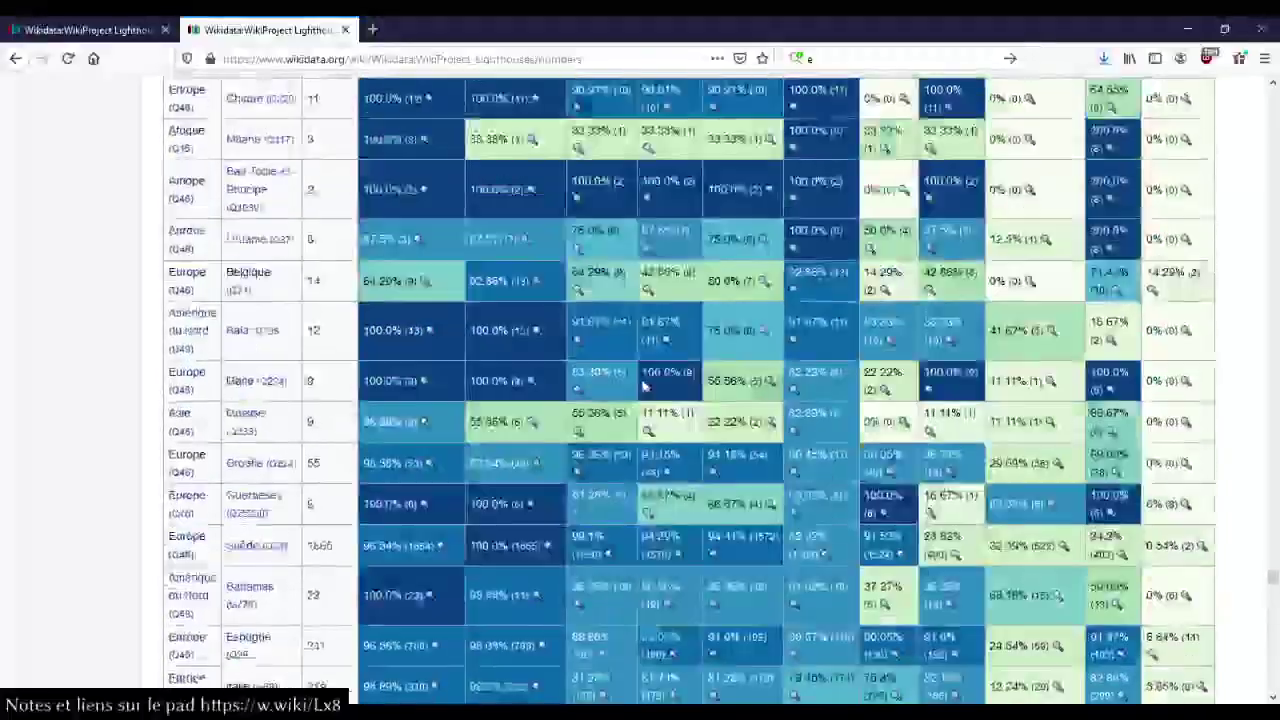
pyautogui.scroll(-1, 645, 386)
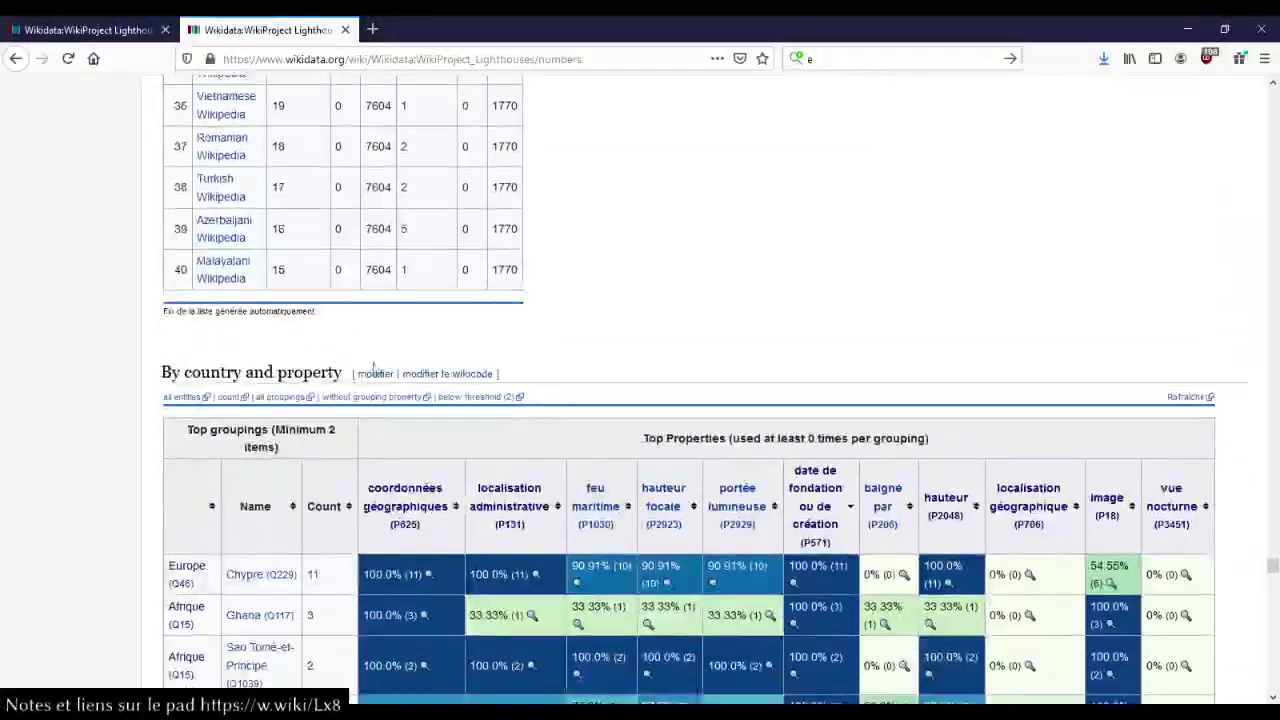
pyautogui.click(488, 378)
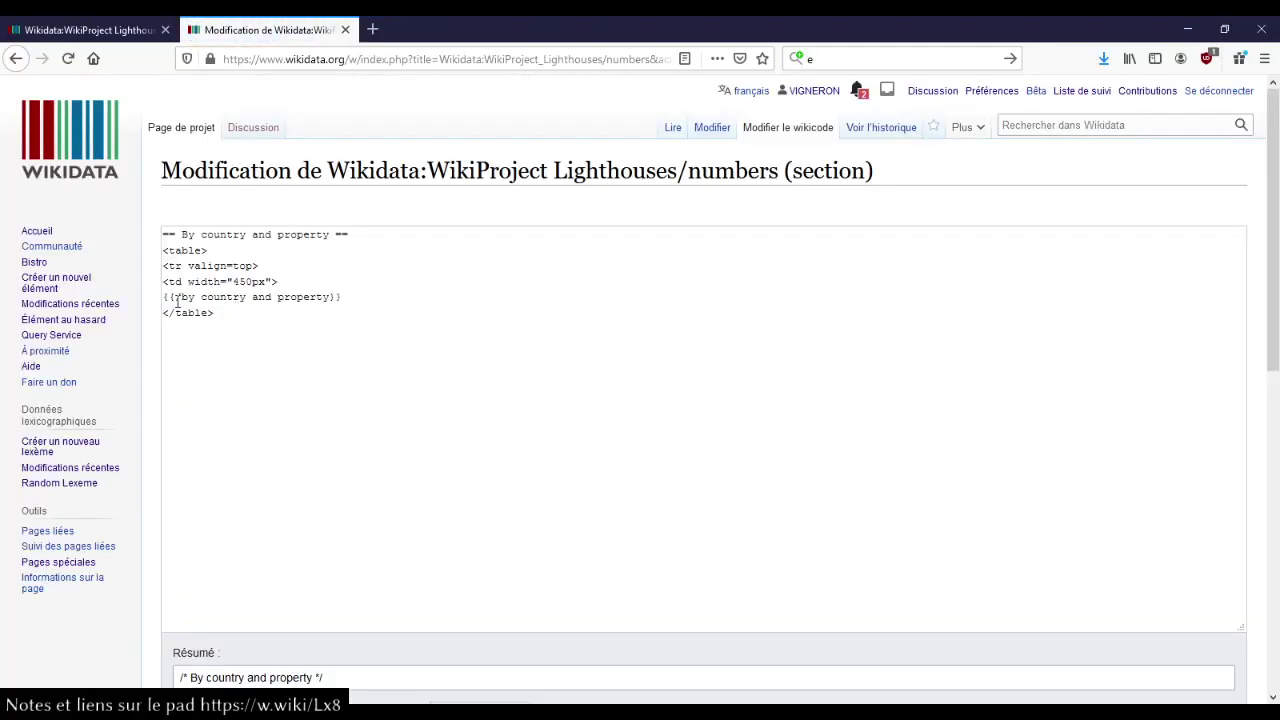
# Identify the subpage transcluded in the section's wikicode and go to WikiProject_Lighthouses/numbers/by country and property.
pyautogui.moveTo(177, 299); pyautogui.dragTo(320, 297)
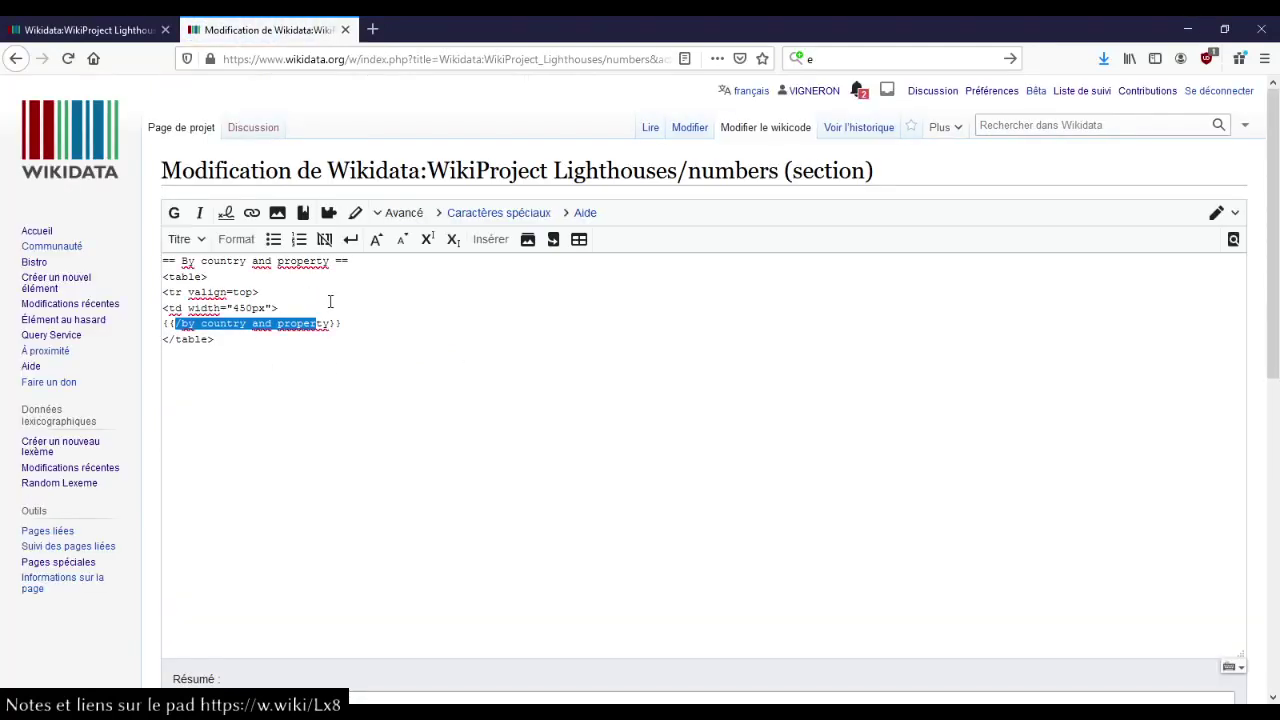
pyautogui.click(651, 60)
pyautogui.click(645, 59)
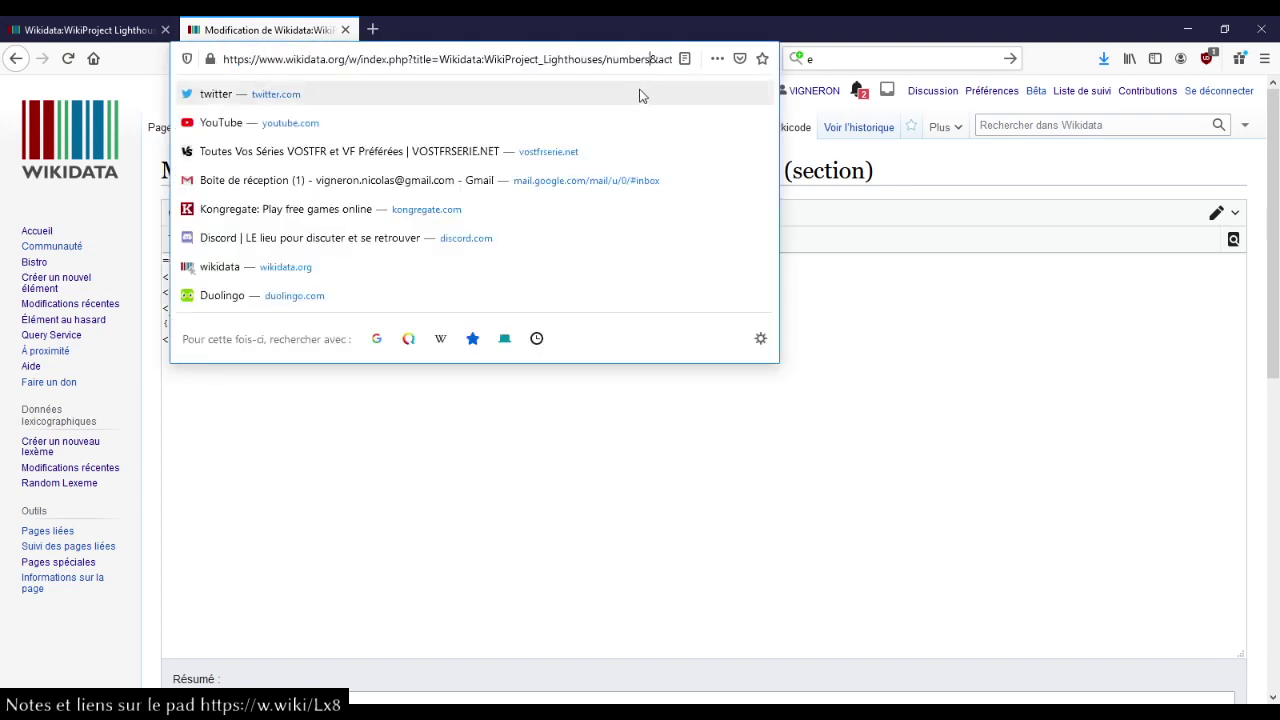
pyautogui.write('/by country and property')
pyautogui.press('Return')
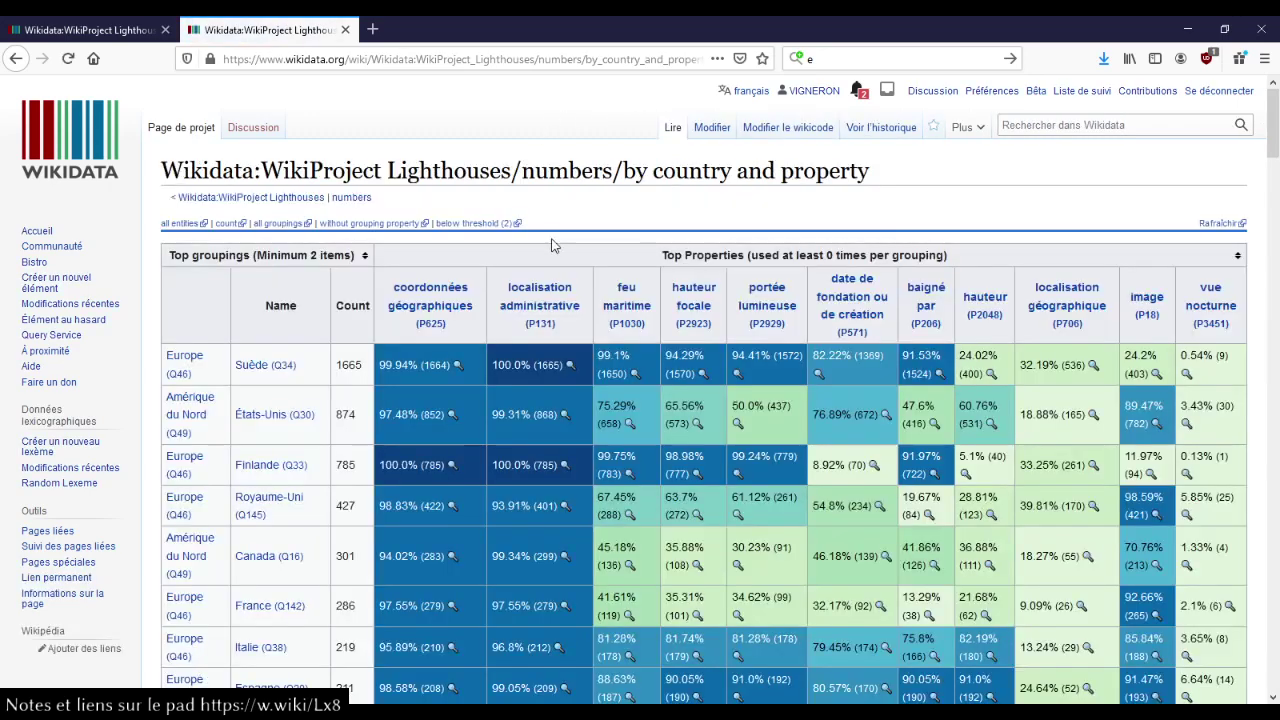
# From the France row's focal height (P2923) cell, run the query for all items with the property set.
pyautogui.scroll(-2, 428, 358)
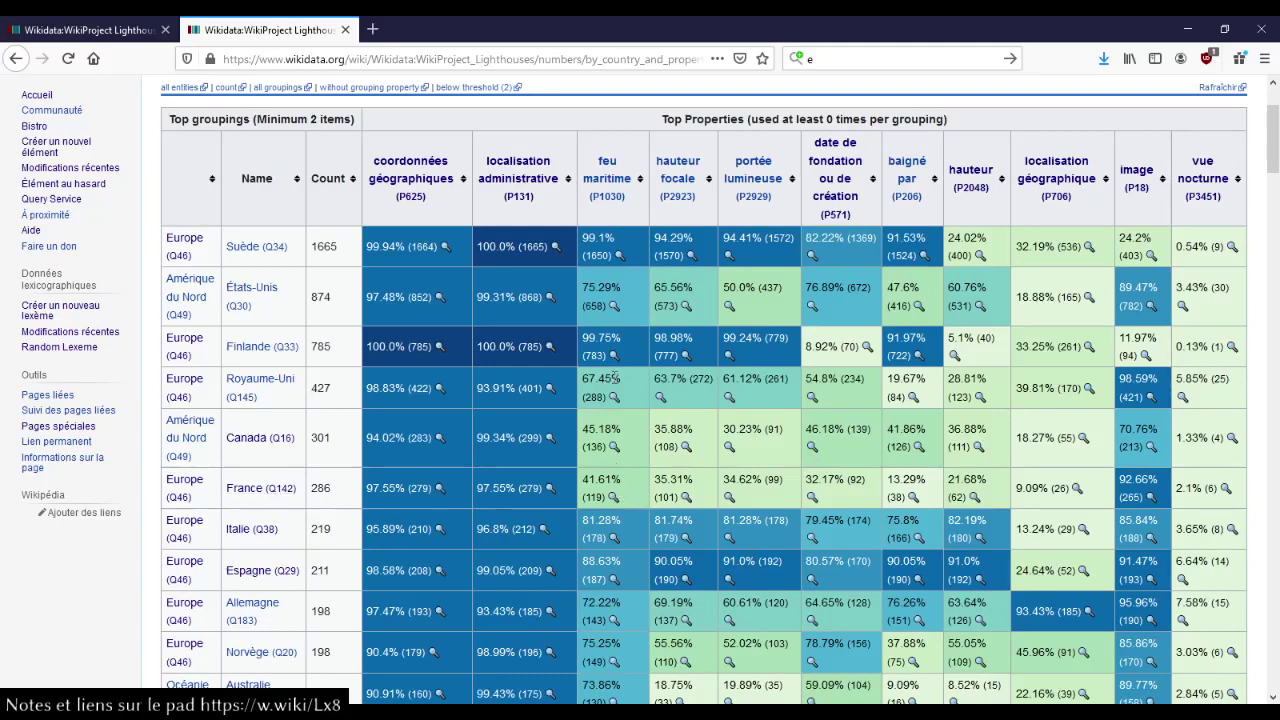
pyautogui.middleClick(686, 497)
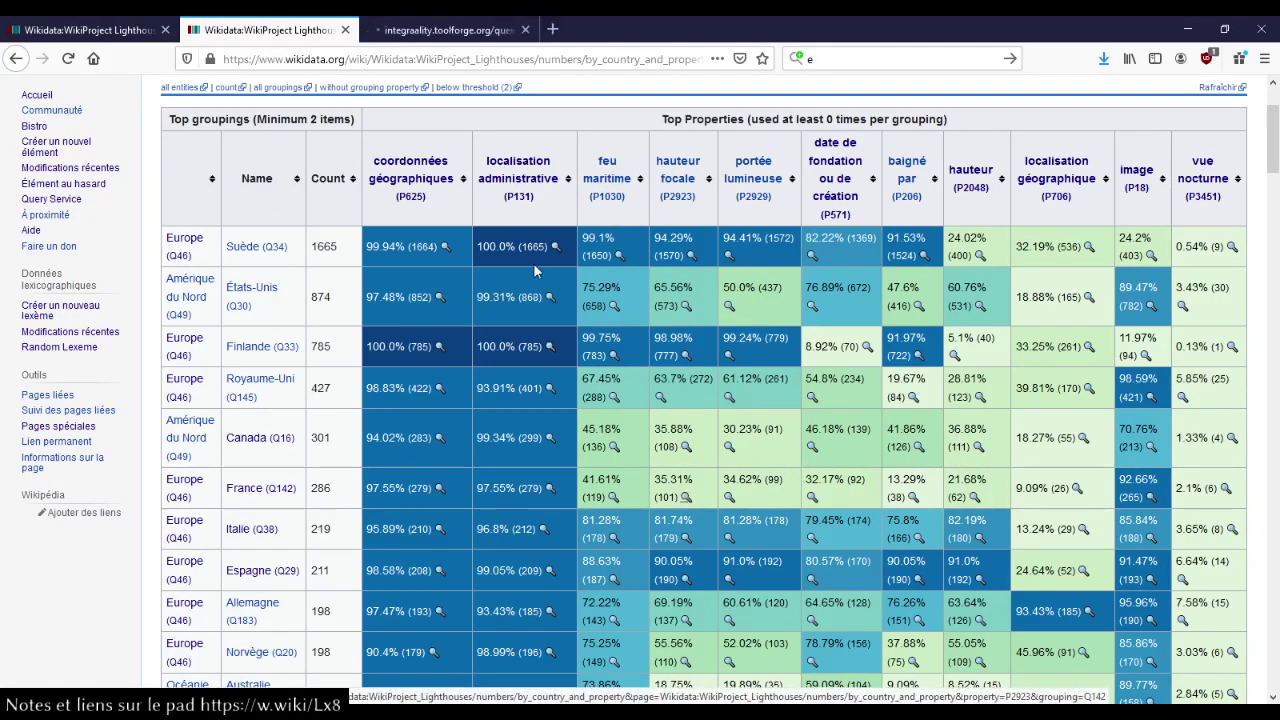
pyautogui.click(452, 36)
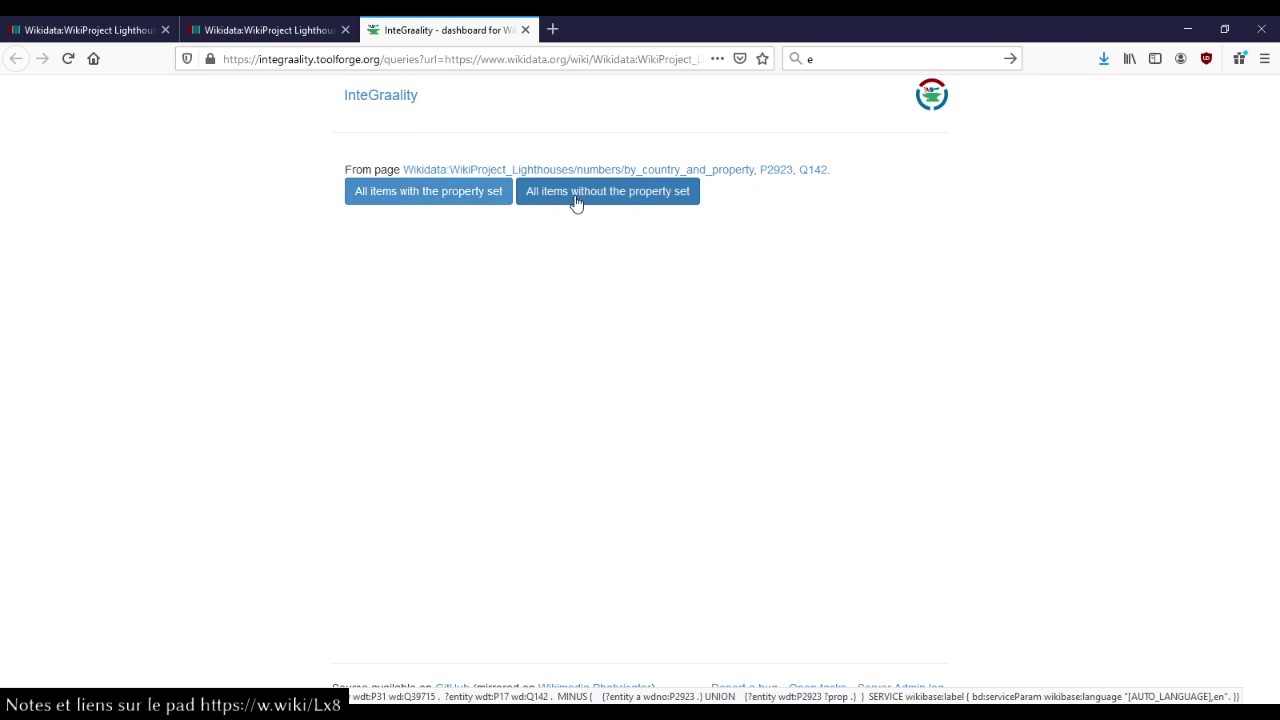
pyautogui.click(481, 200)
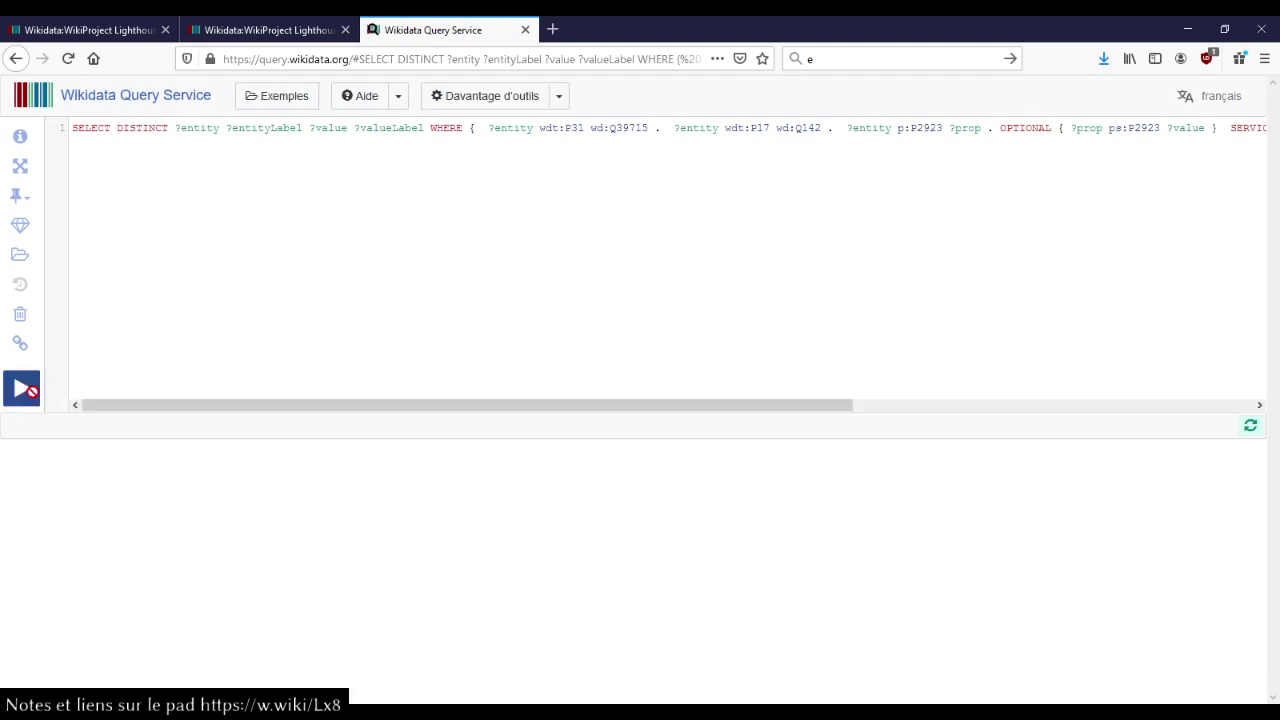
pyautogui.click(22, 388)
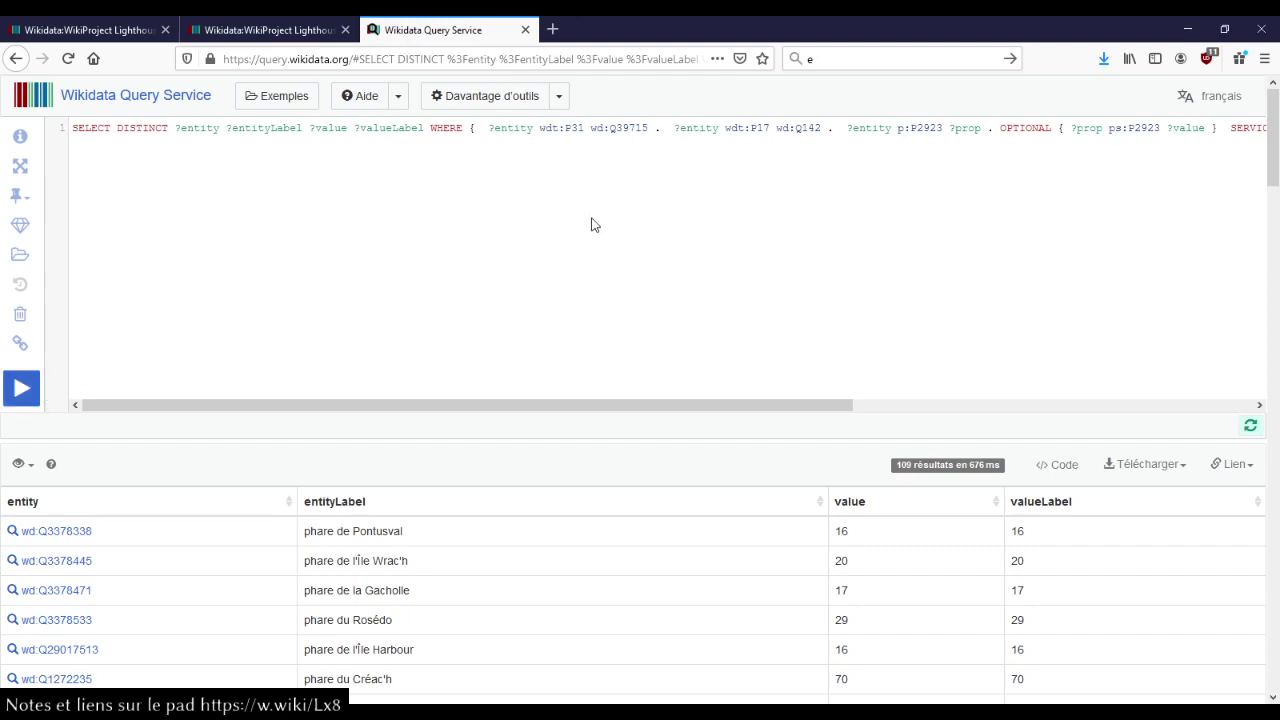
pyautogui.click(295, 29)
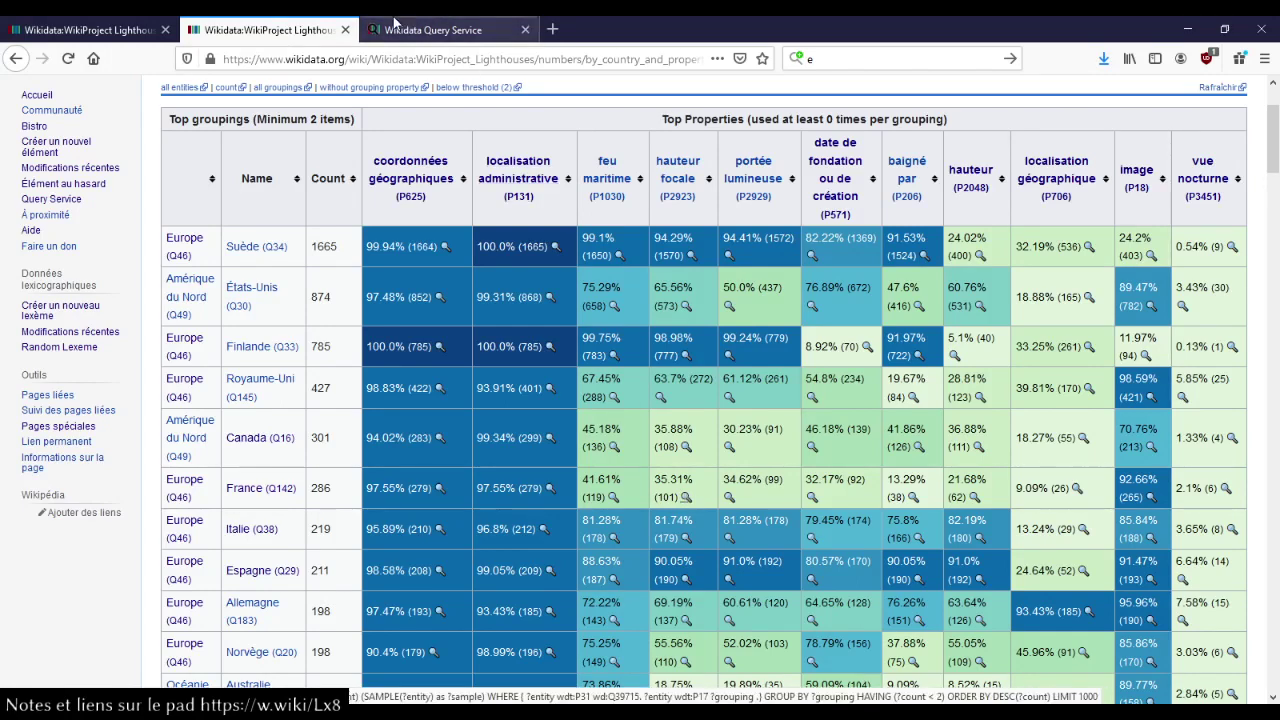
pyautogui.click(422, 32)
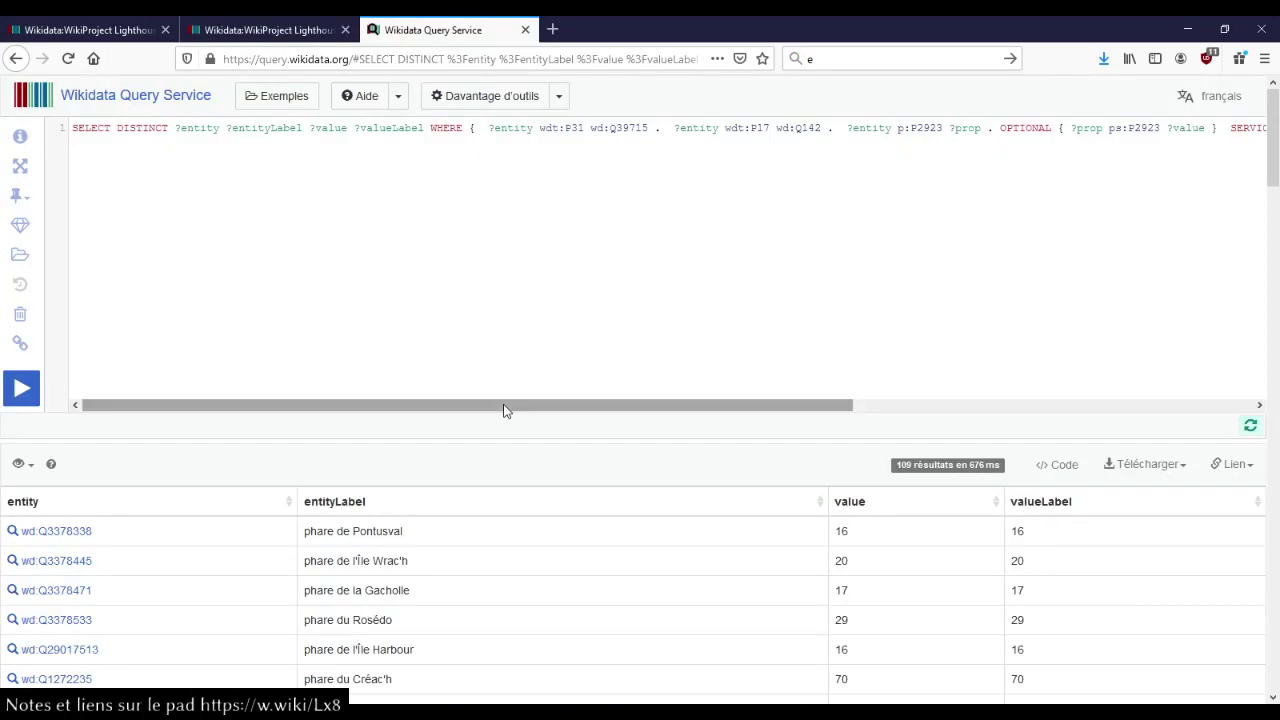
# Sort the French lighthouses in the query results by value, trying both directions and ending with the highest first.
pyautogui.scroll(-1, 505, 410)
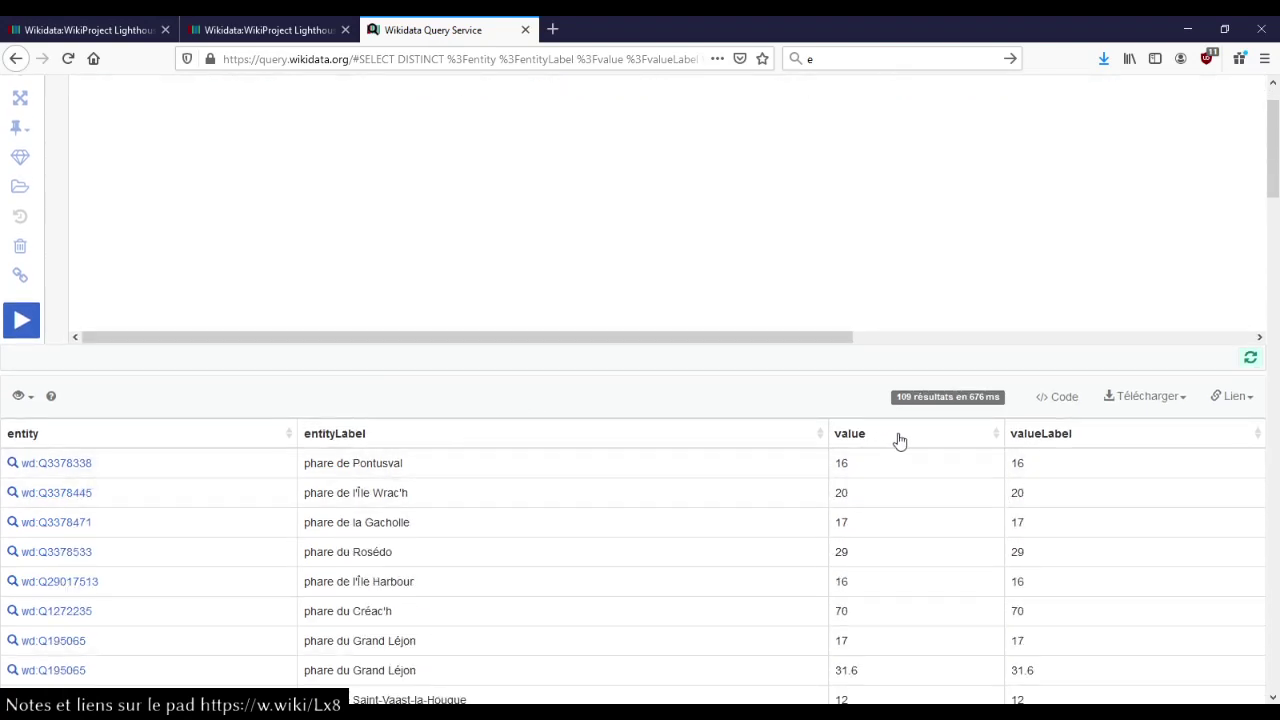
pyautogui.scroll(-1, 512, 483)
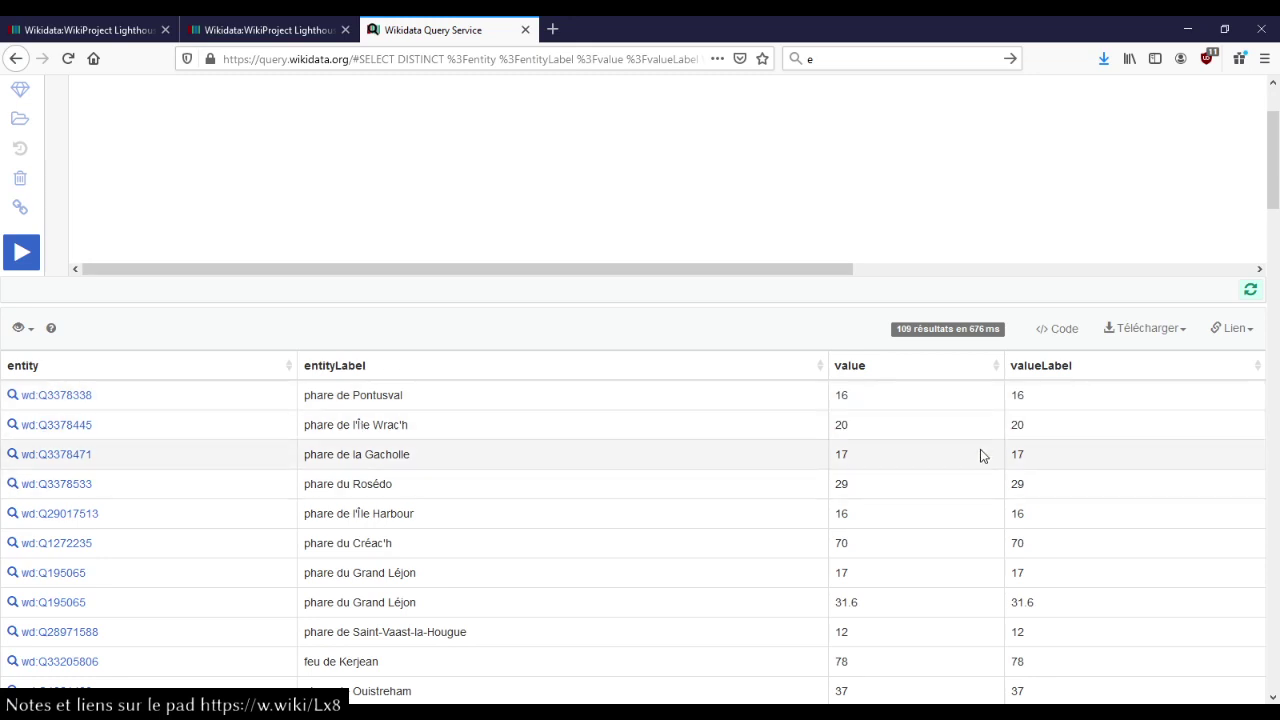
pyautogui.click(886, 366)
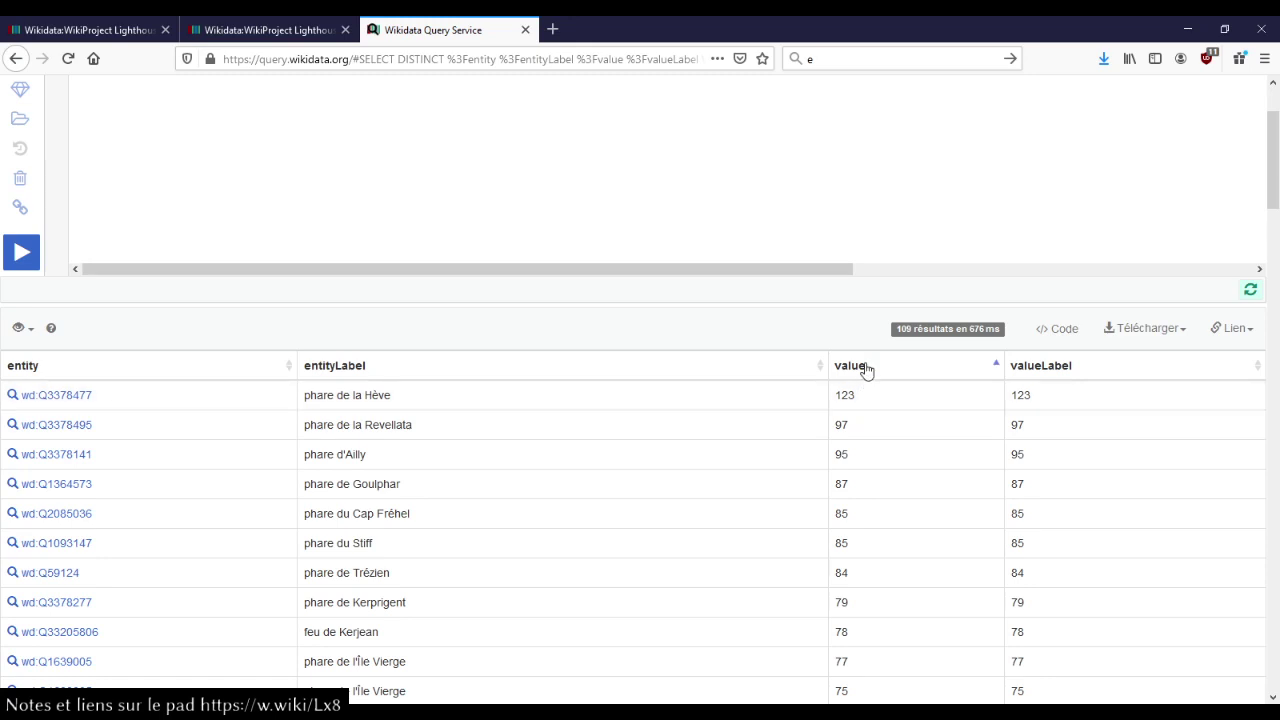
pyautogui.click(866, 366)
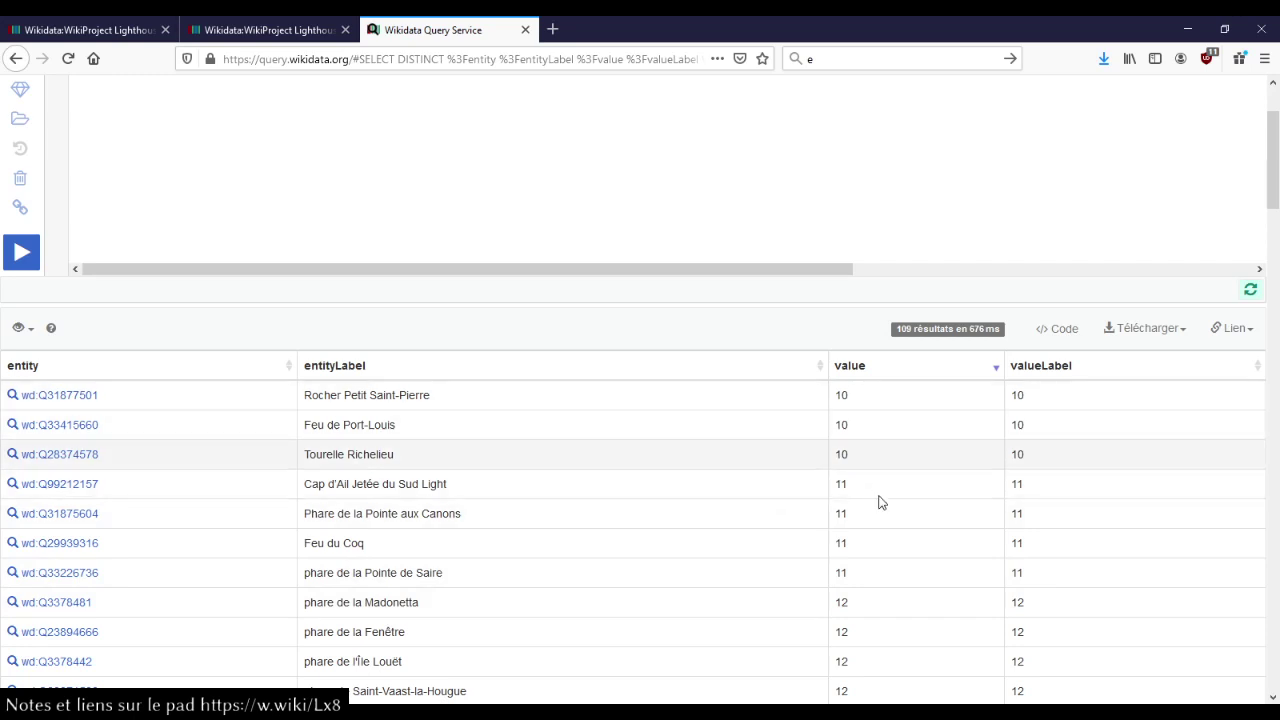
pyautogui.click(891, 373)
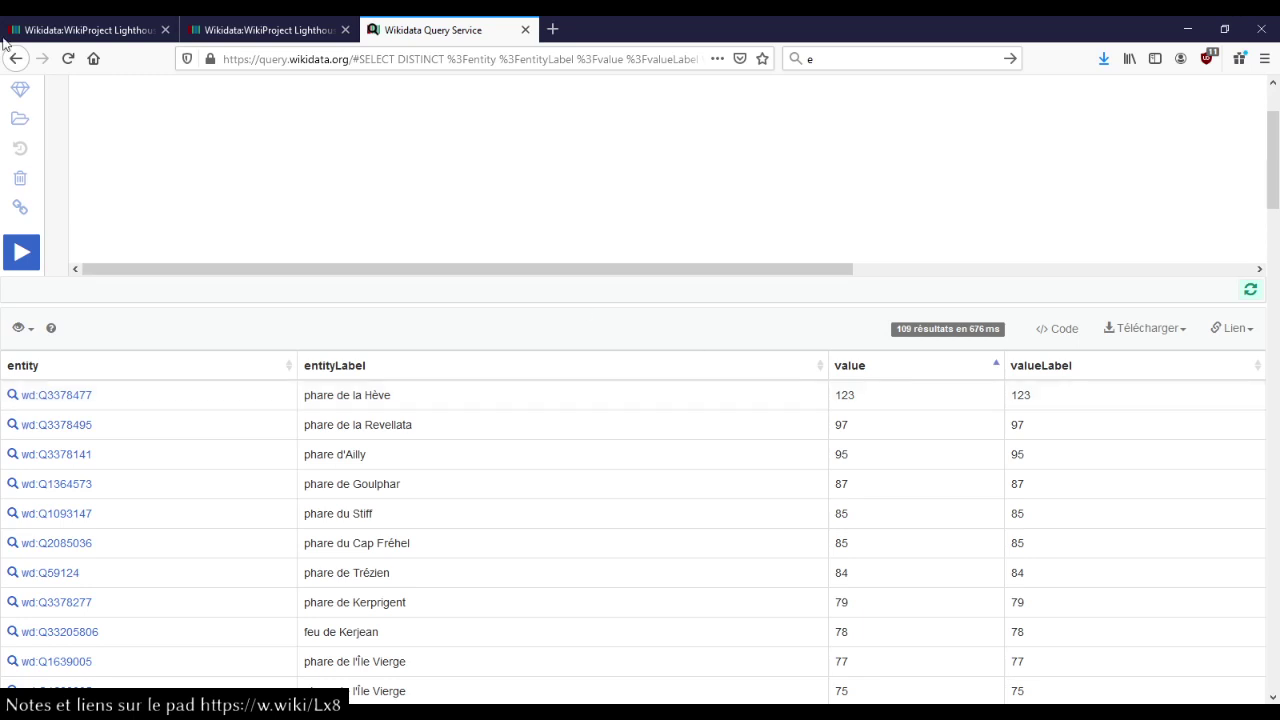
# Return to InteGraality, run the query for French lighthouses without focal height (P2923) and compare it with the country table.
pyautogui.scroll(3, 24, 80)
pyautogui.click(26, 63)
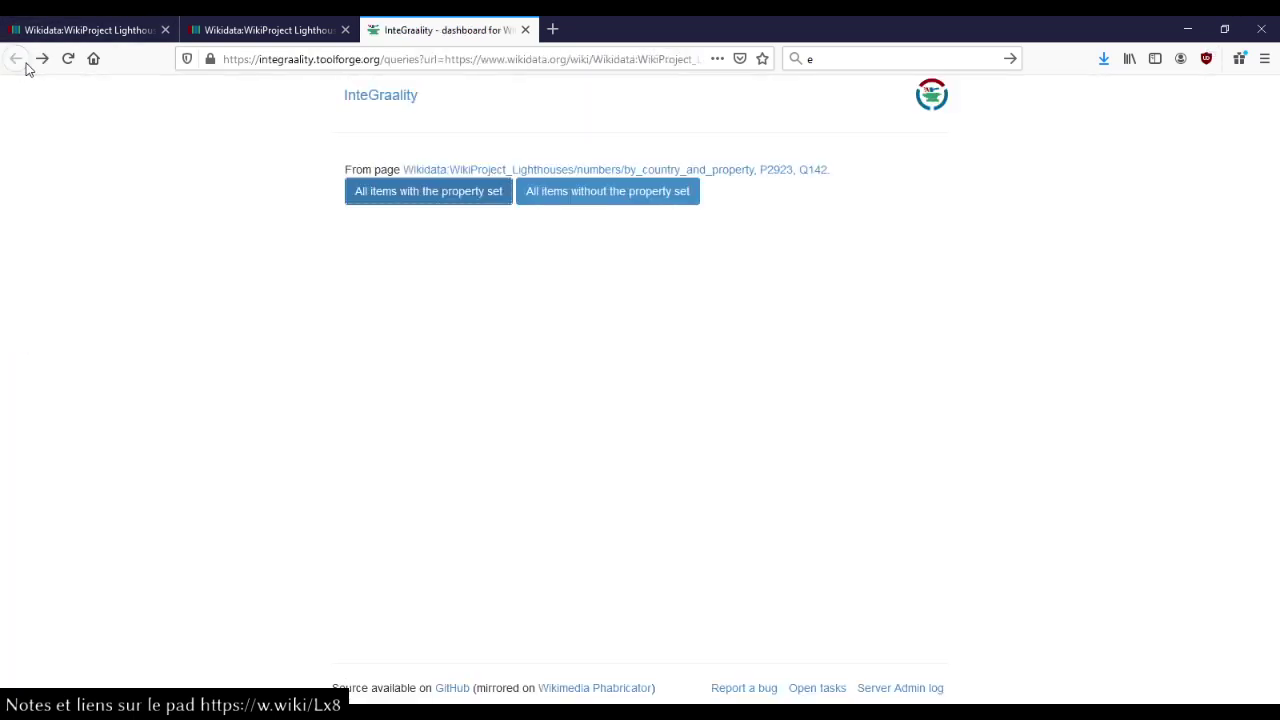
pyautogui.click(580, 195)
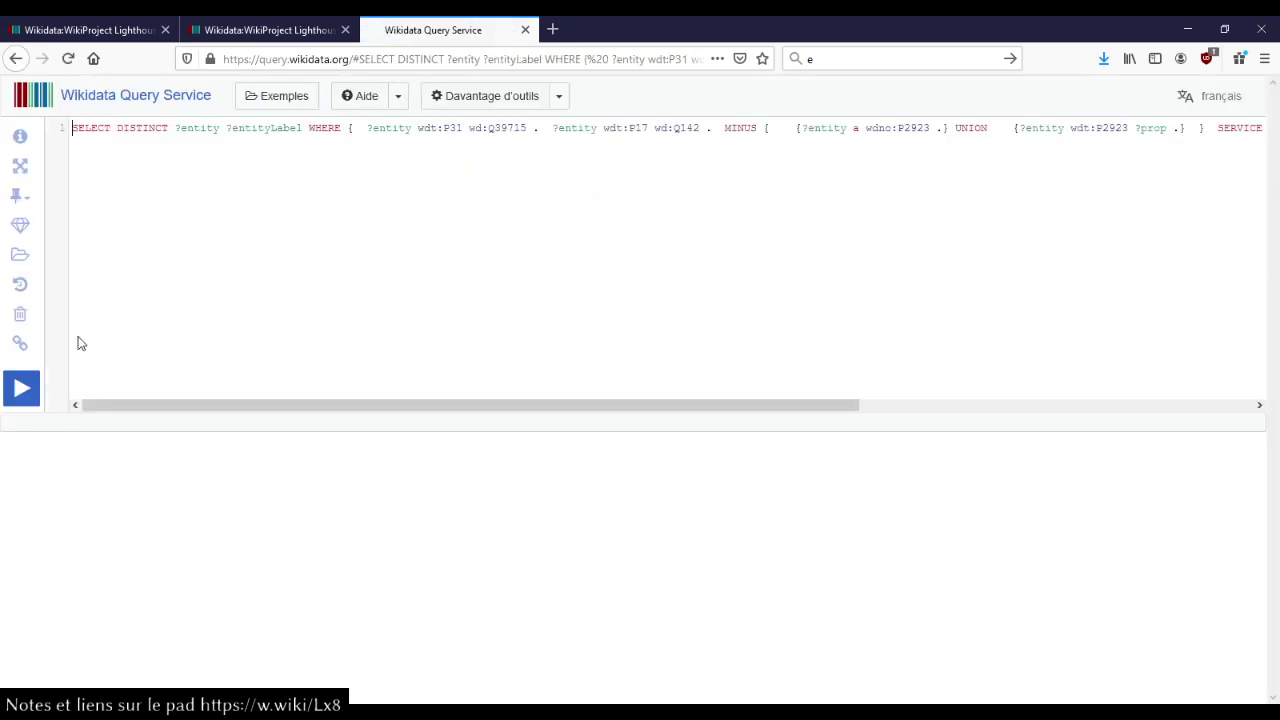
pyautogui.click(34, 404)
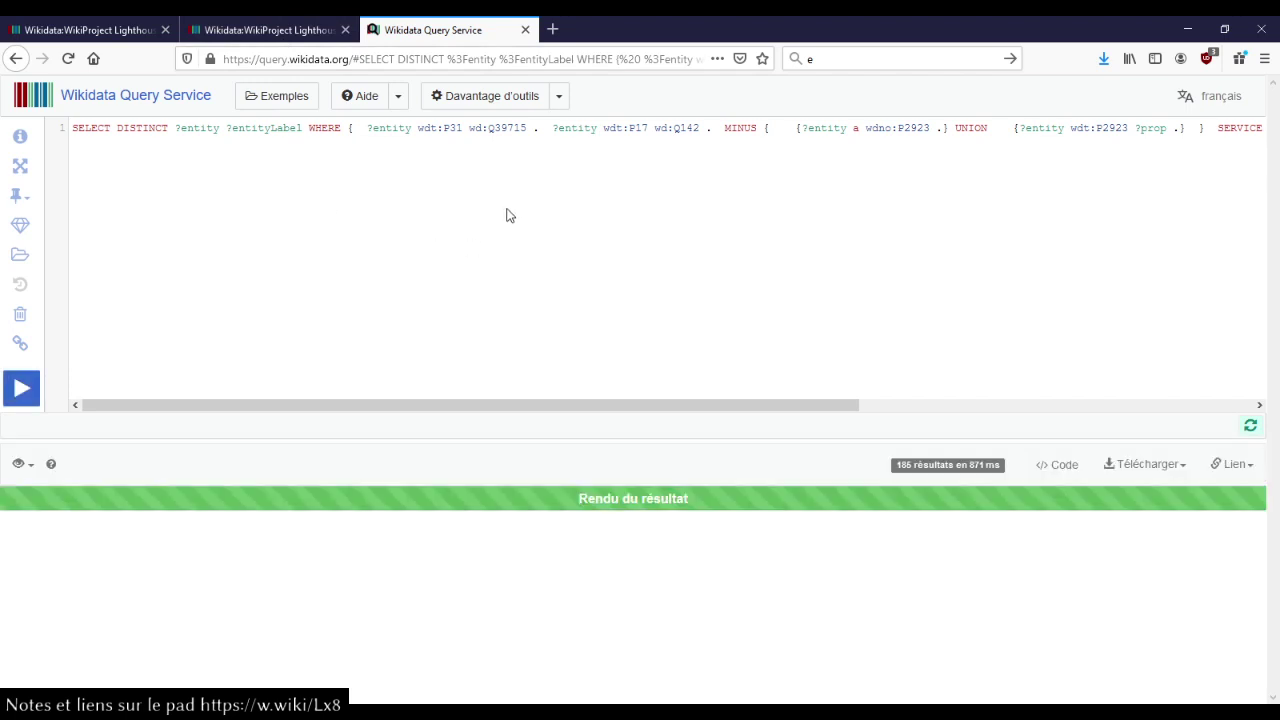
pyautogui.scroll(-3, 507, 215)
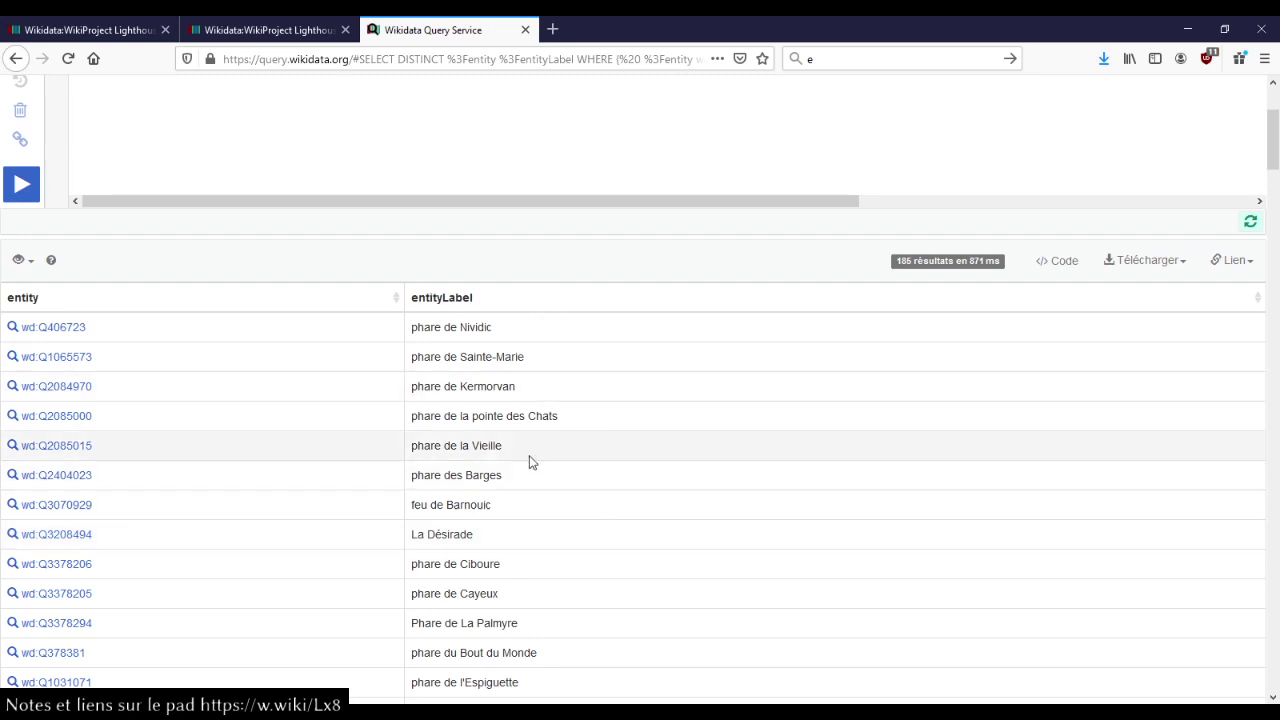
pyautogui.click(325, 28)
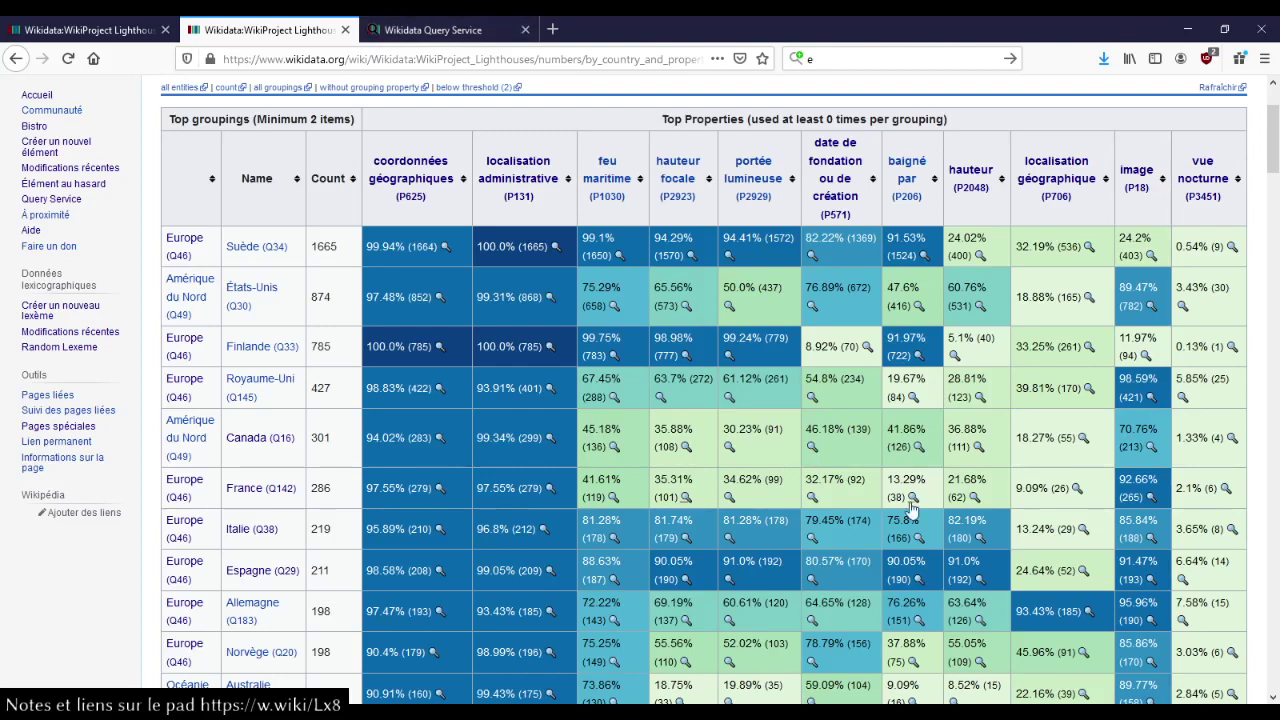
# Reformat the missing-focal-height SPARQL query onto multiple indented lines, examine its clauses, and close the query tab.
pyautogui.click(440, 30)
pyautogui.scroll(2, 609, 323)
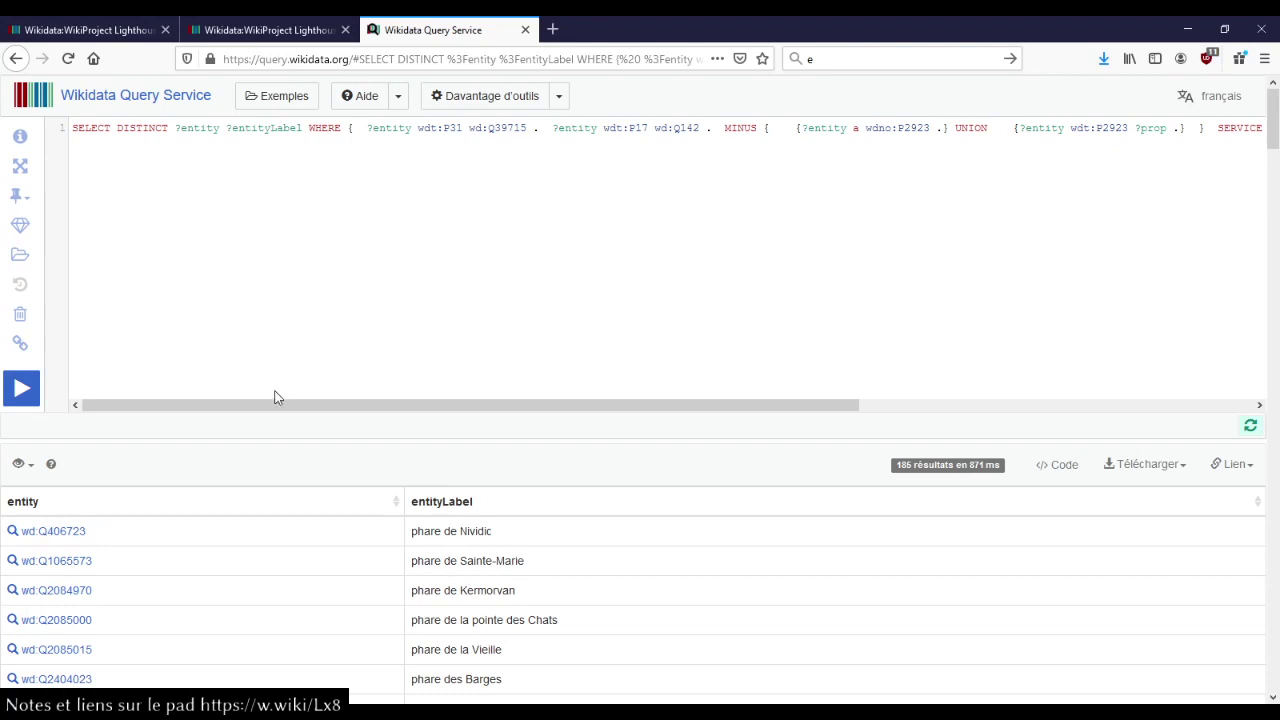
pyautogui.hscroll(5, 94, 237)
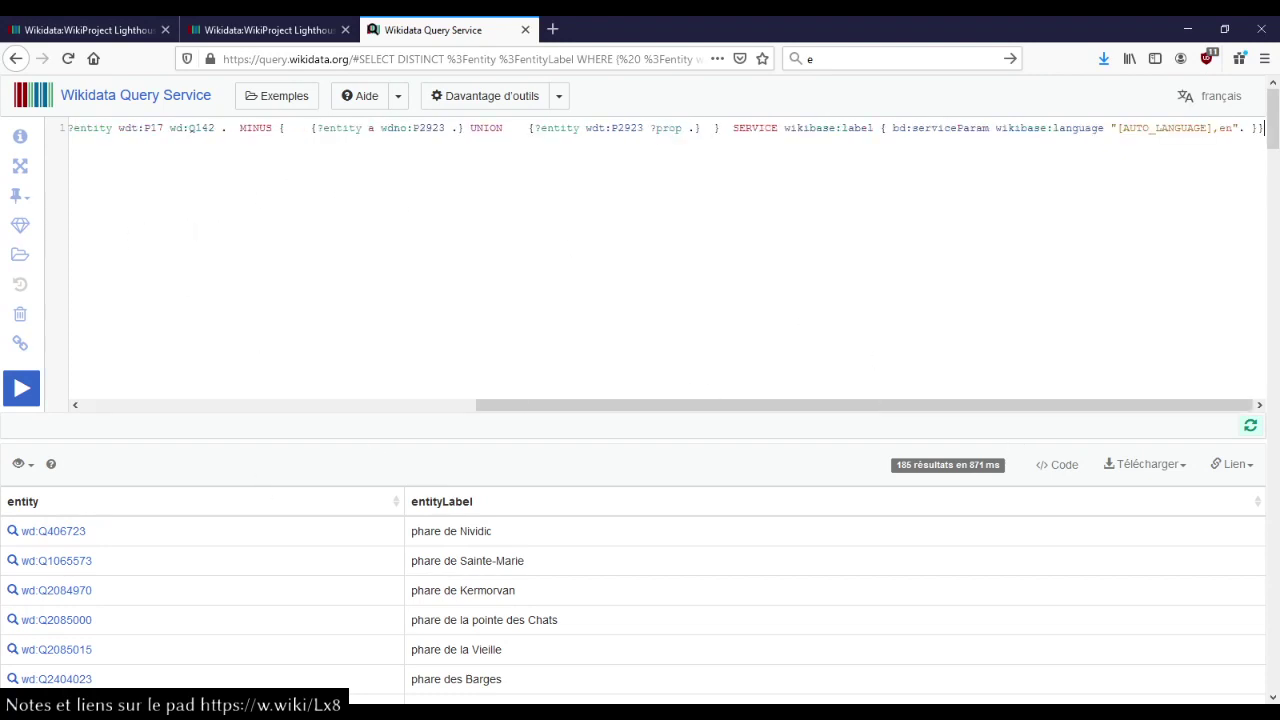
pyautogui.click(22, 227)
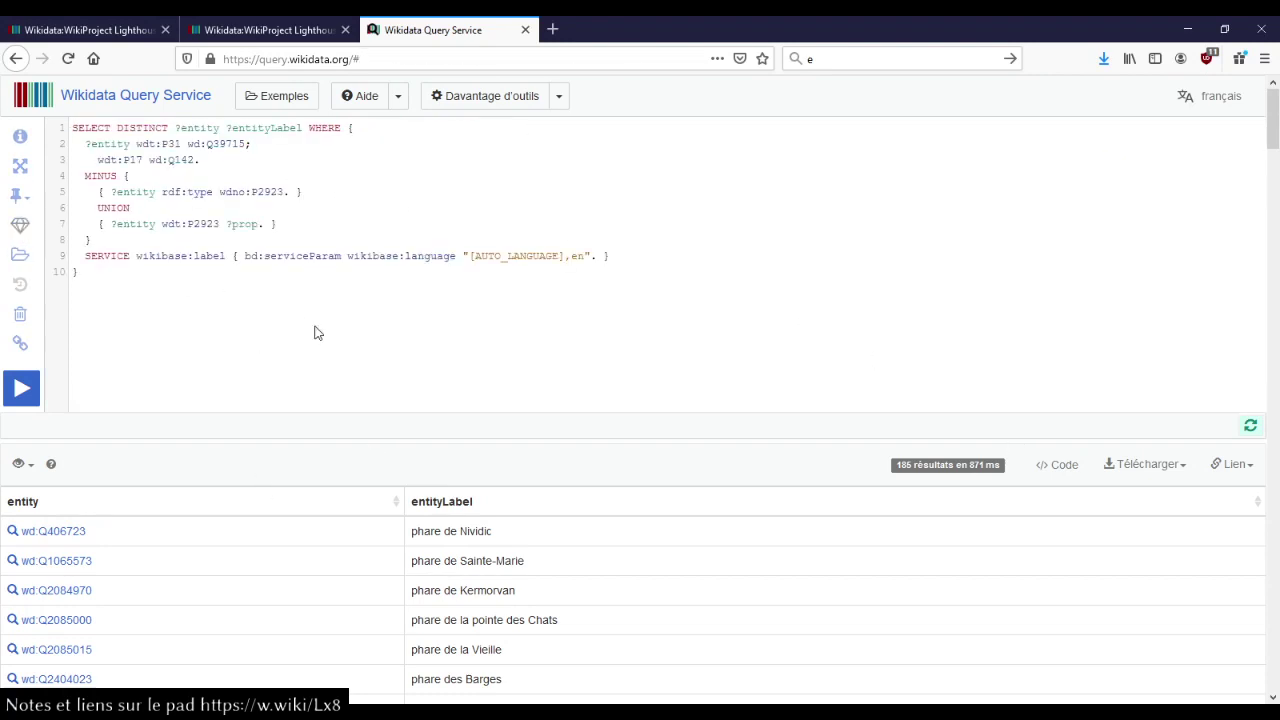
pyautogui.moveTo(148, 314); pyautogui.dragTo(62, 145)
pyautogui.click(154, 313)
pyautogui.click(525, 30)
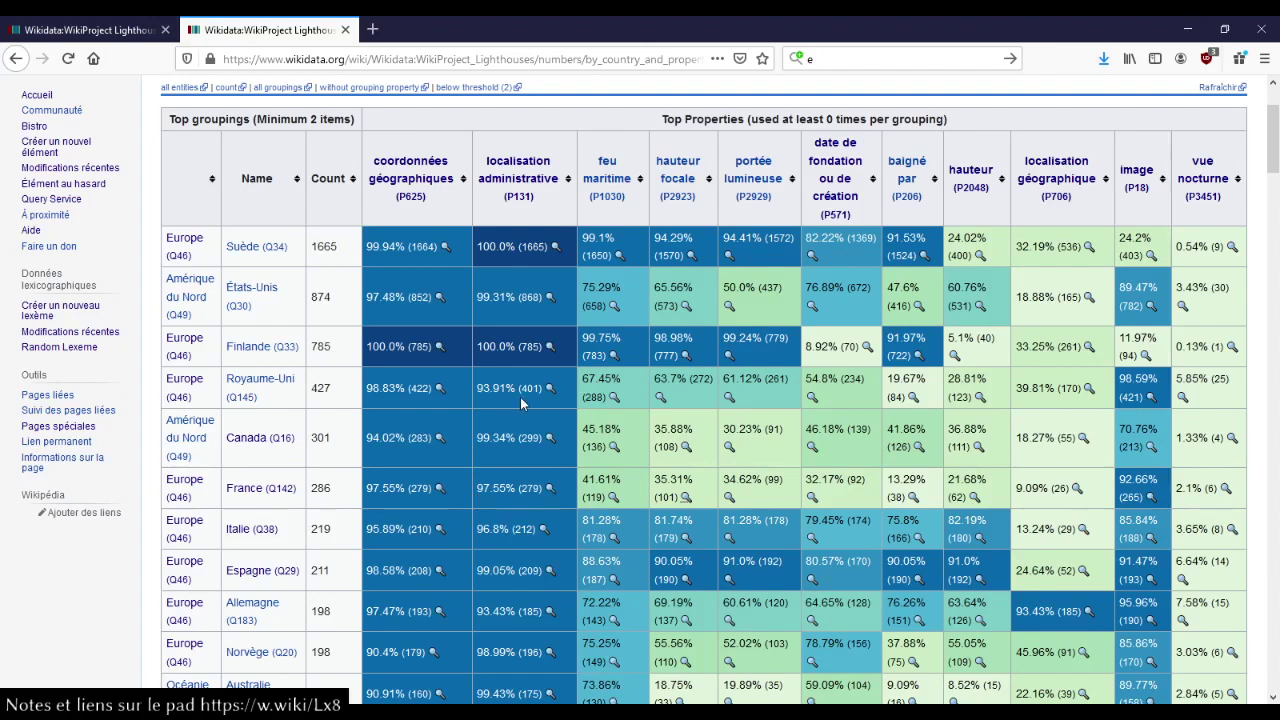
# Examine the Property dashboard parameters and generated cells in the page's wikicode, then return to the rendered table.
pyautogui.scroll(3, 520, 400)
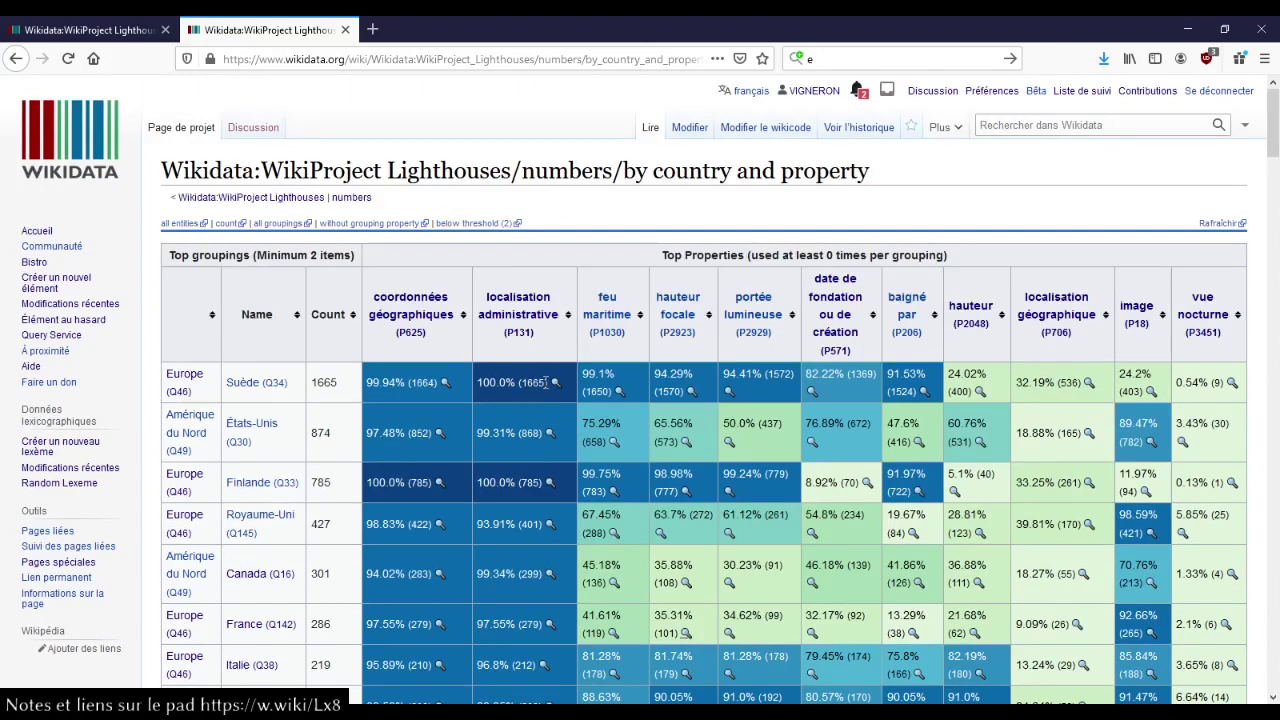
pyautogui.click(783, 137)
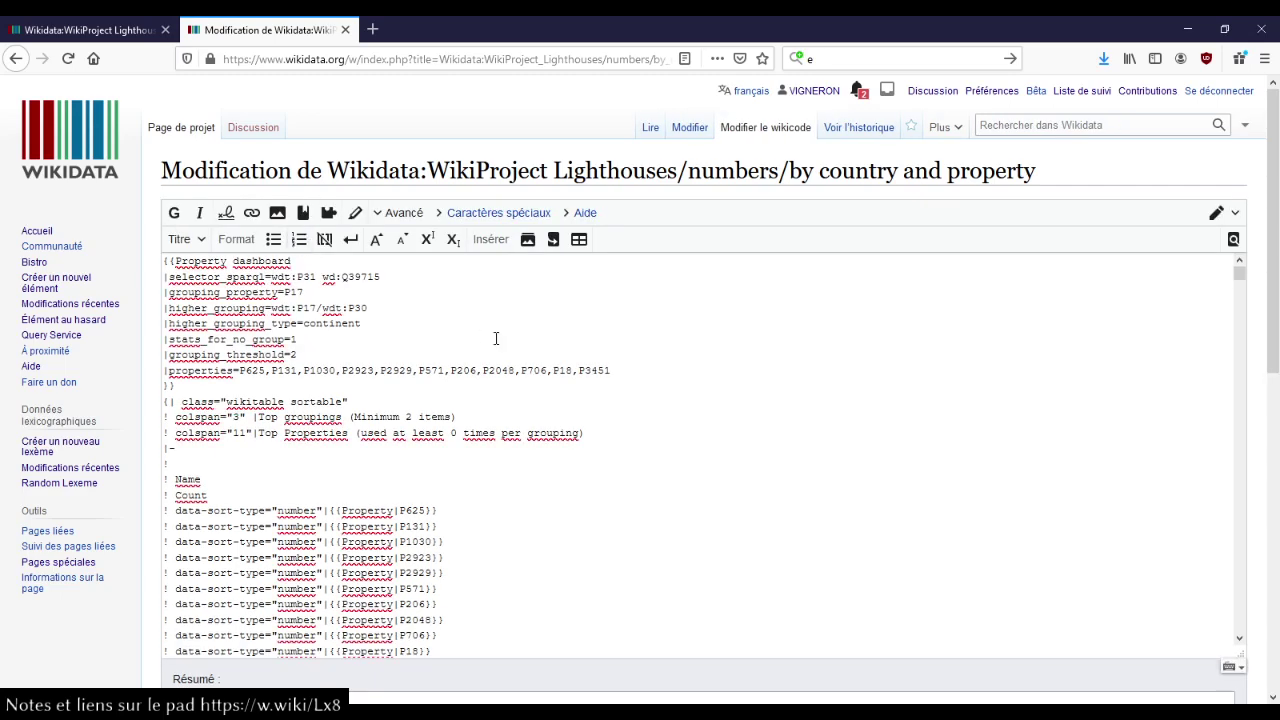
pyautogui.scroll(-5, 329, 500)
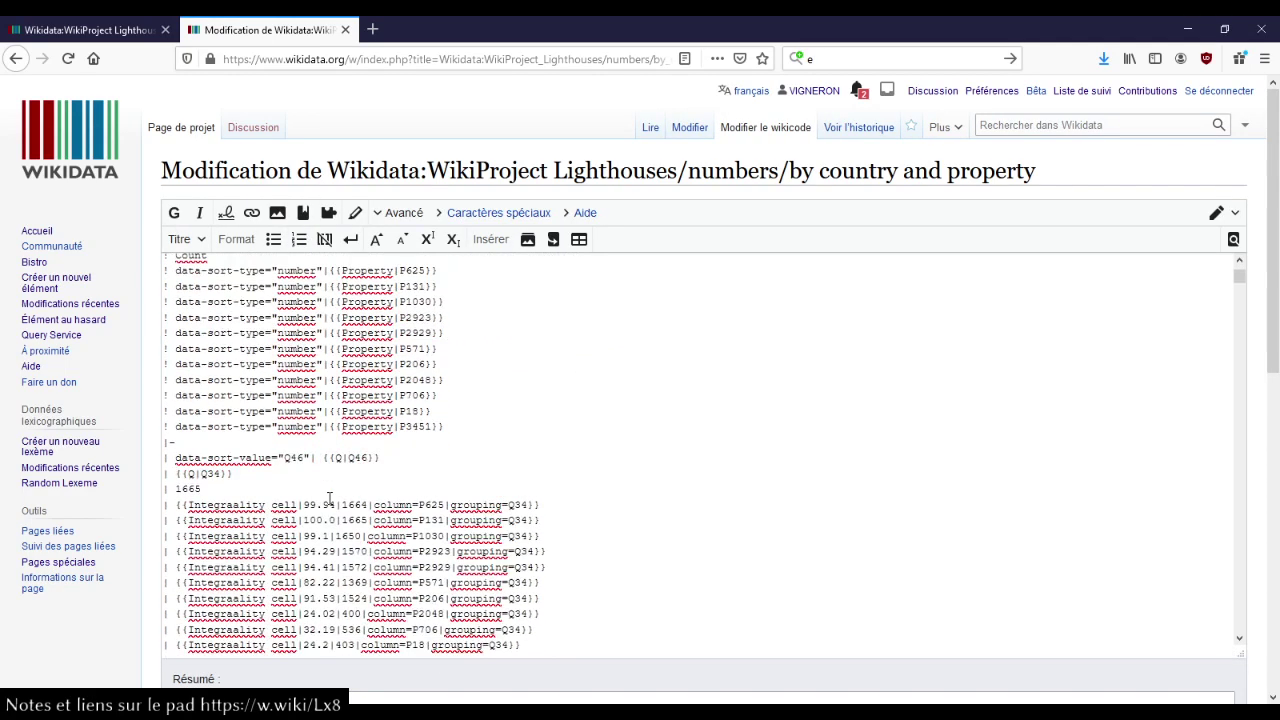
pyautogui.scroll(5, 329, 495)
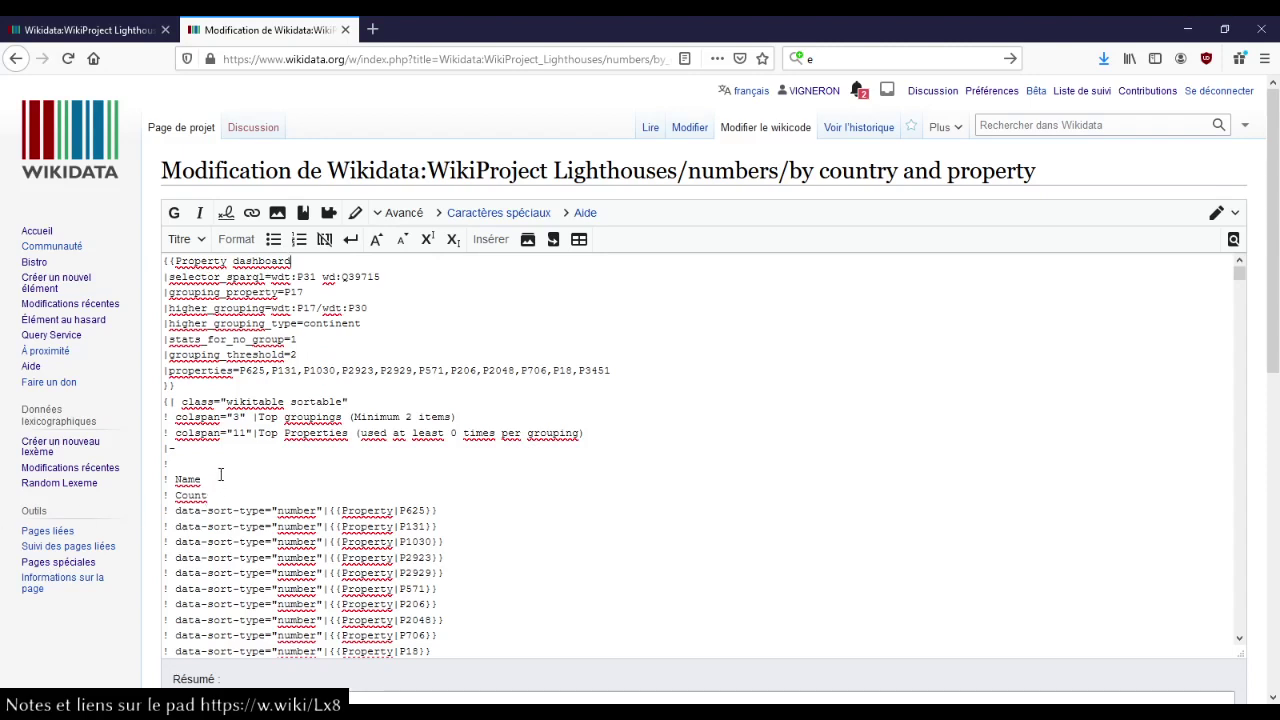
pyautogui.click(15, 58)
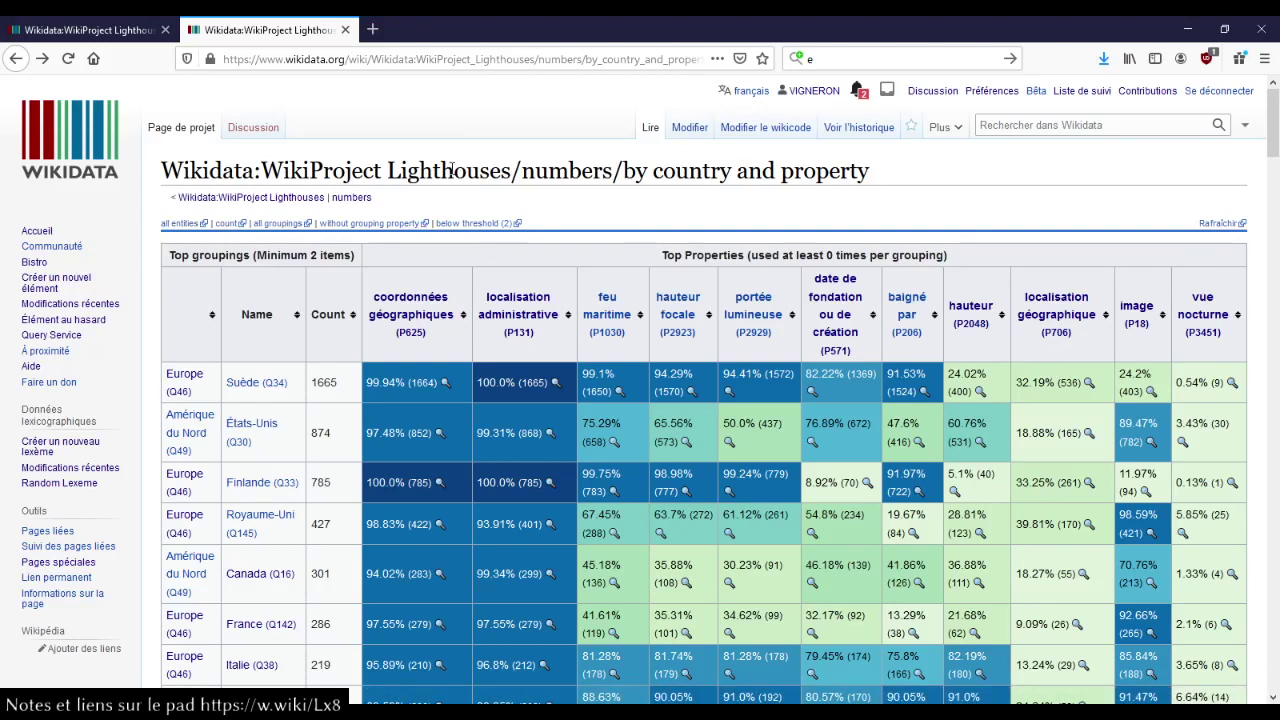
# Close the country-and-property page, launch OpenRefine in its own tab, and return to the WikiProject Lighthouses page.
pyautogui.click(347, 31)
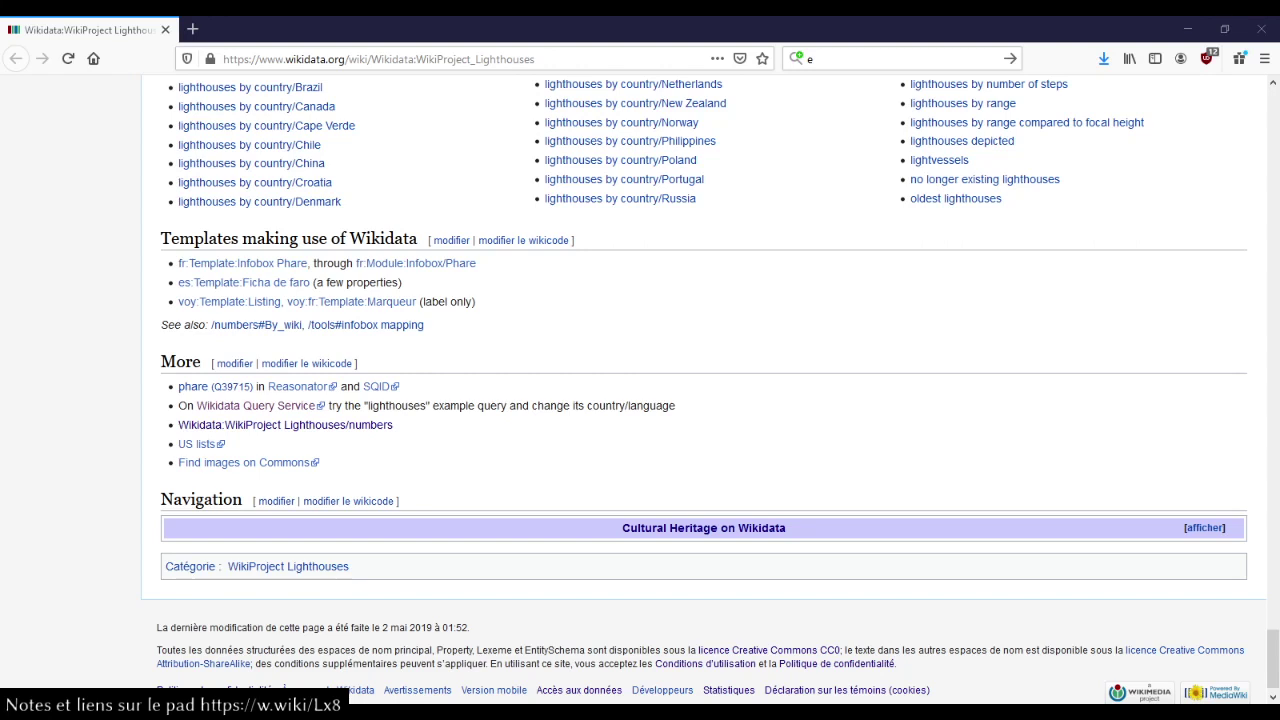
pyautogui.click(140, 686)
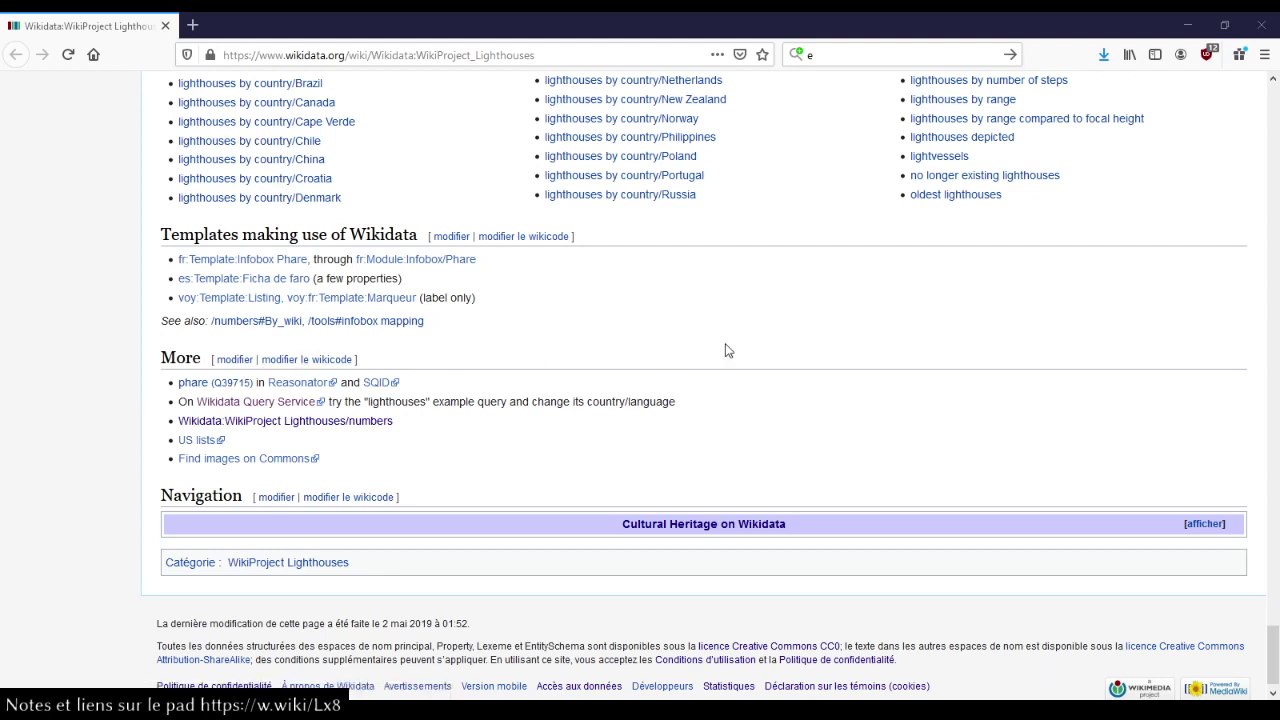
pyautogui.click(707, 314)
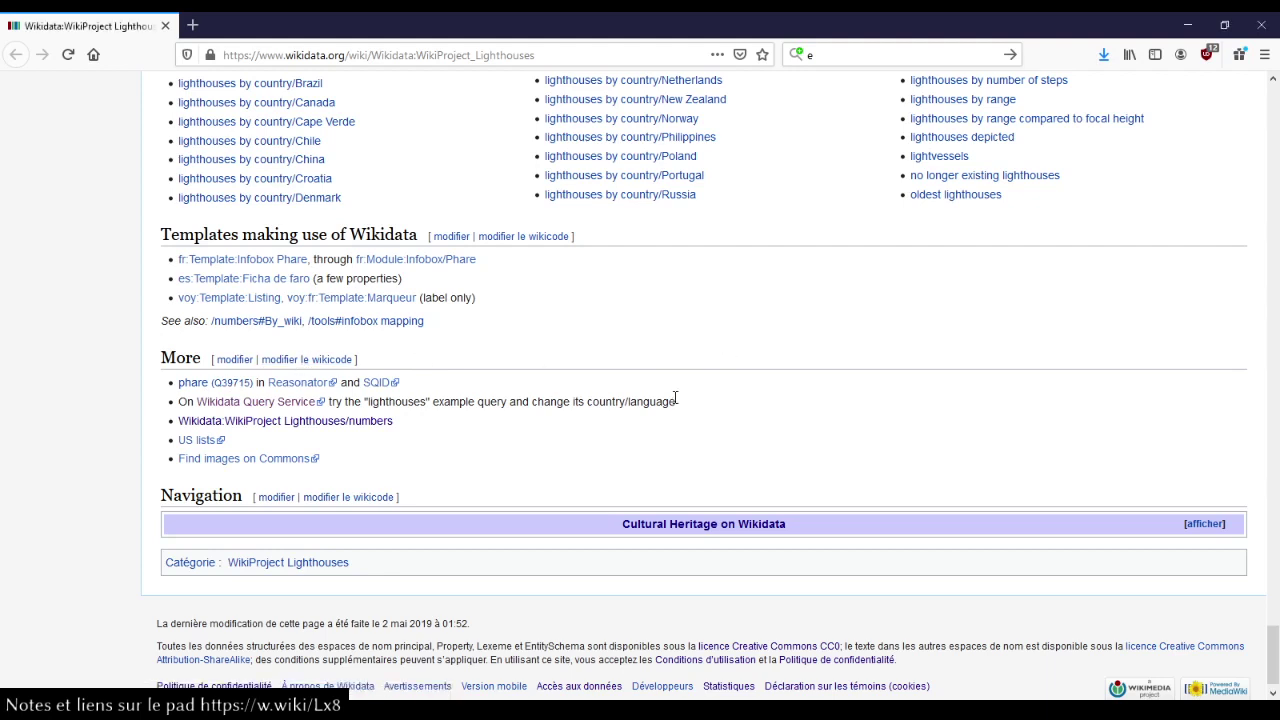
pyautogui.scroll(1, 674, 402)
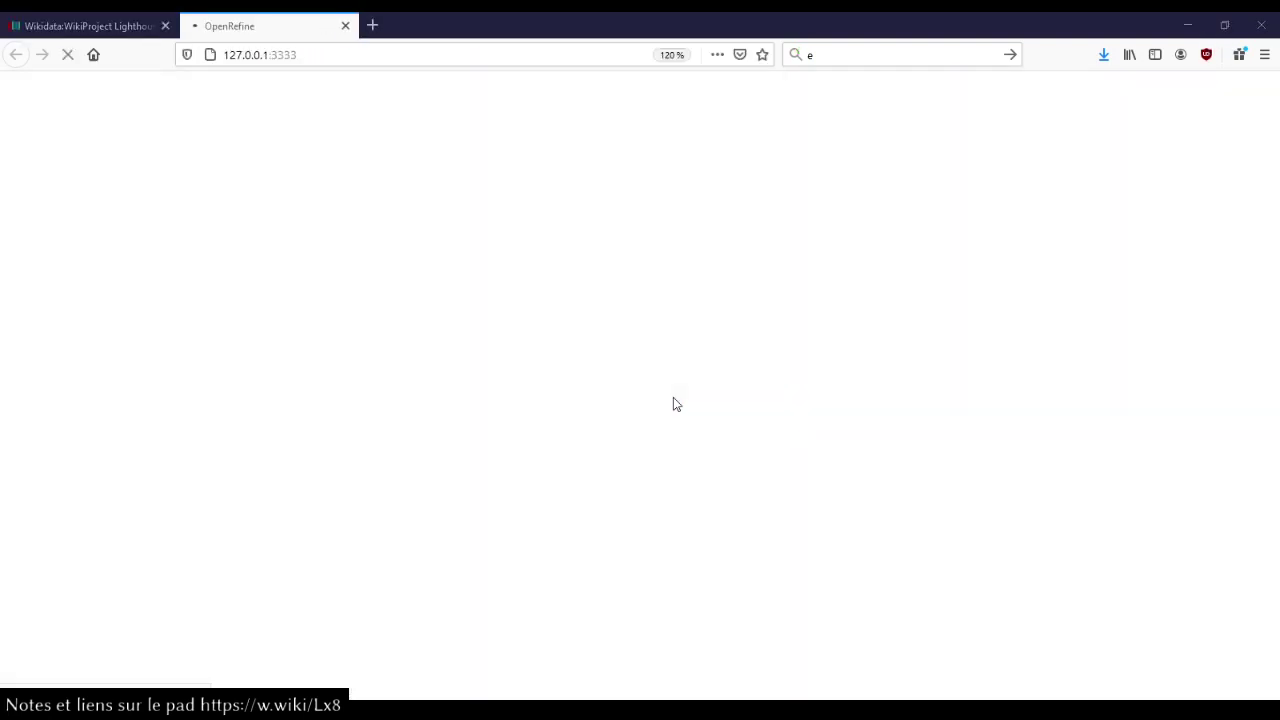
pyautogui.click(128, 36)
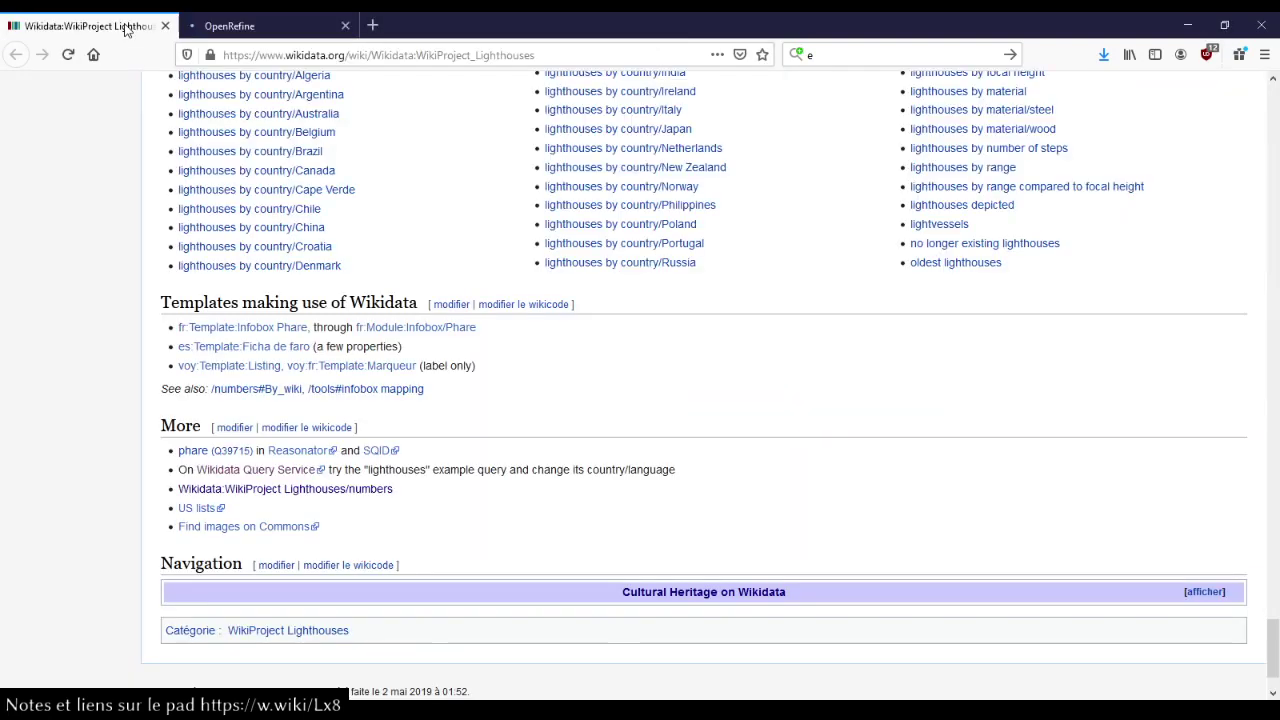
# Open the Wikidata Query Service in a separate tab from the WikiProject Lighthouses page and switch to it.
pyautogui.press('Home')
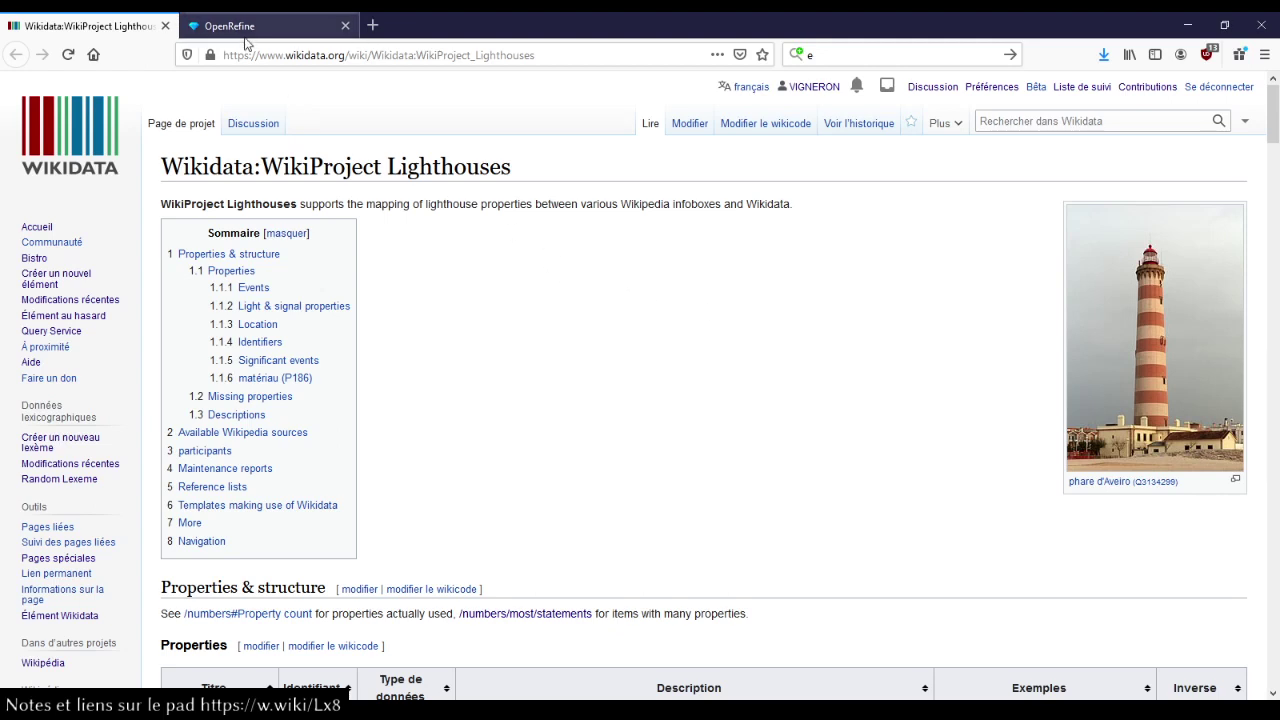
pyautogui.scroll(-4, 478, 257)
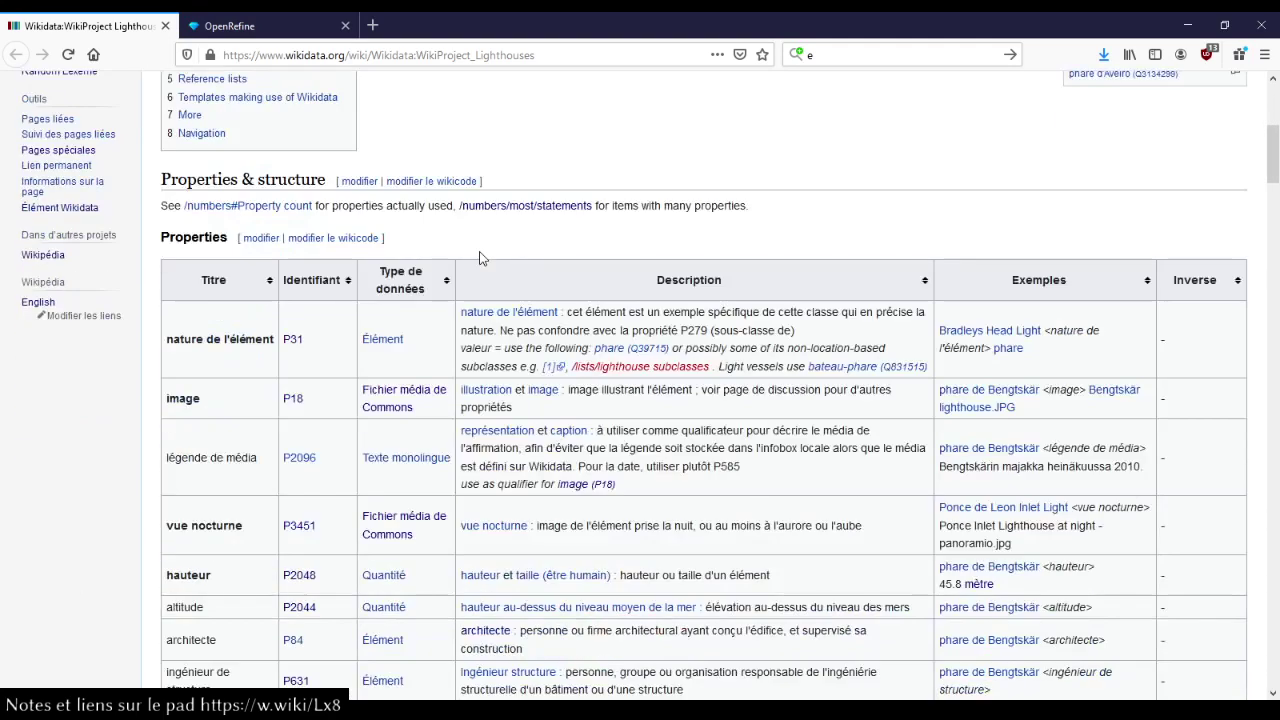
pyautogui.scroll(5, 465, 235)
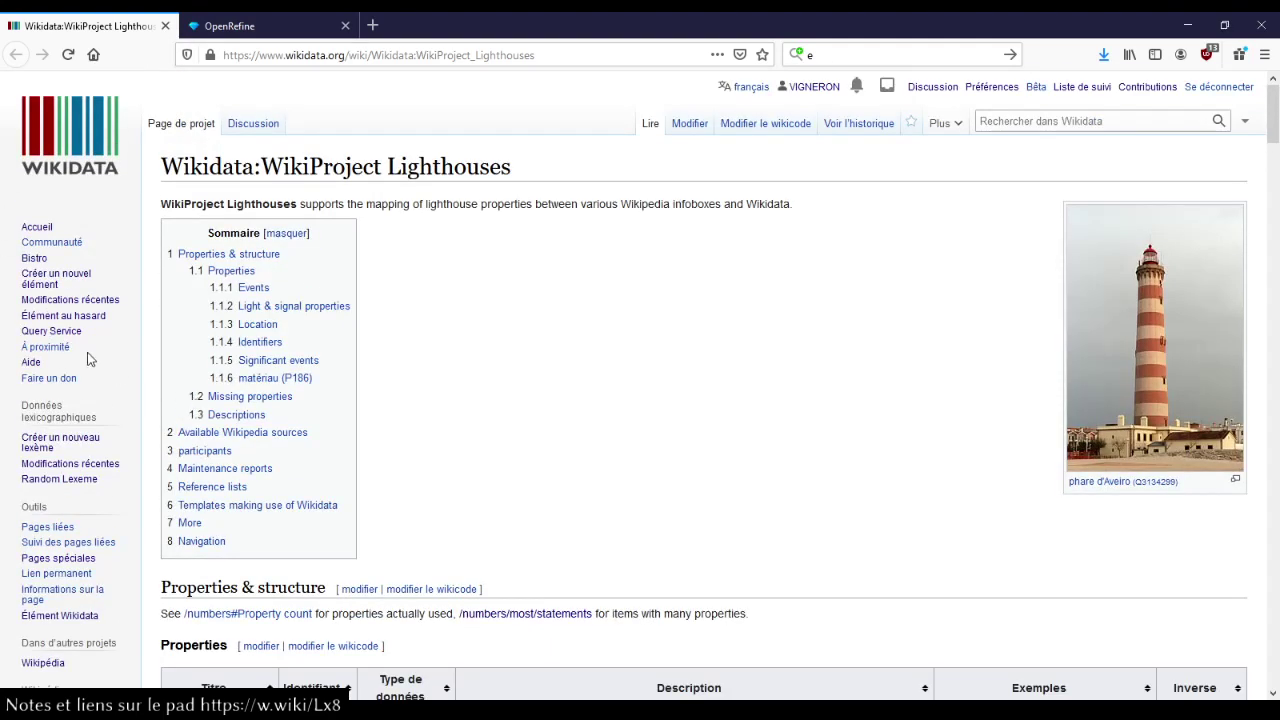
pyautogui.middleClick(62, 332)
pyautogui.click(290, 28)
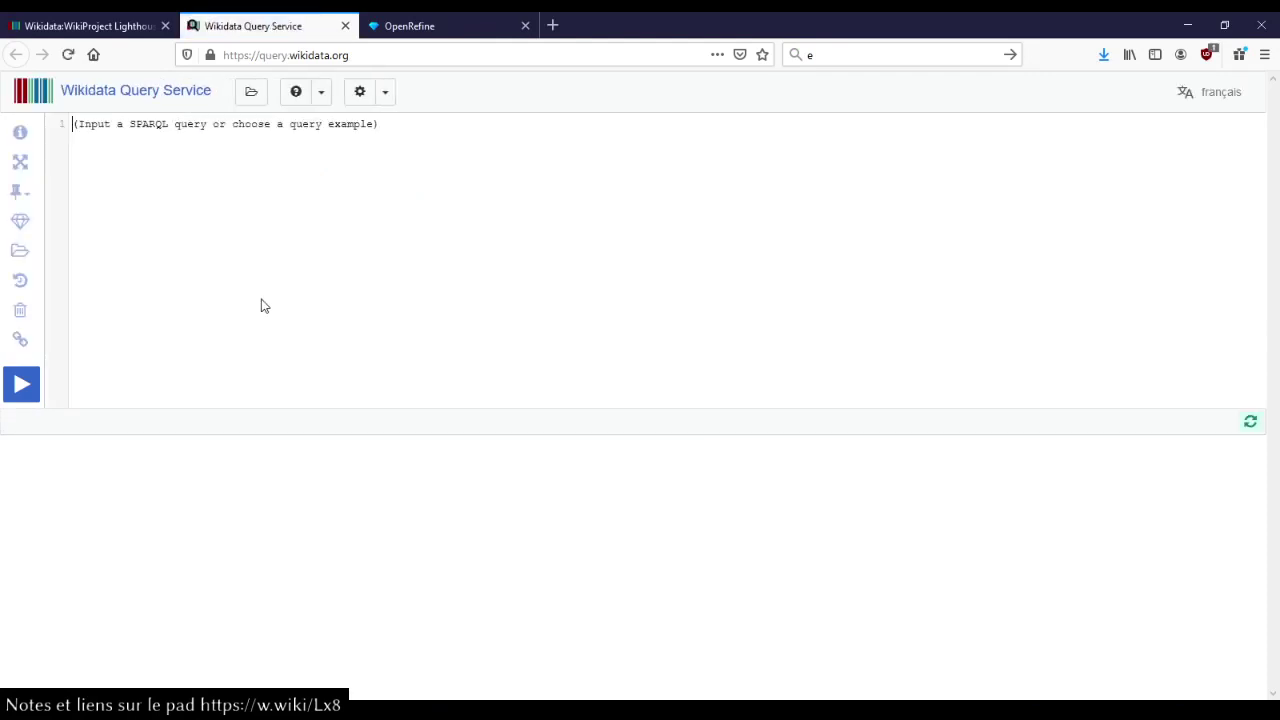
# Start a SELECT * WHERE query matching ?q by wdt:P31 to the maritime "phare" item, wd:Q39715.
pyautogui.write('sele')
pyautogui.press('Return')
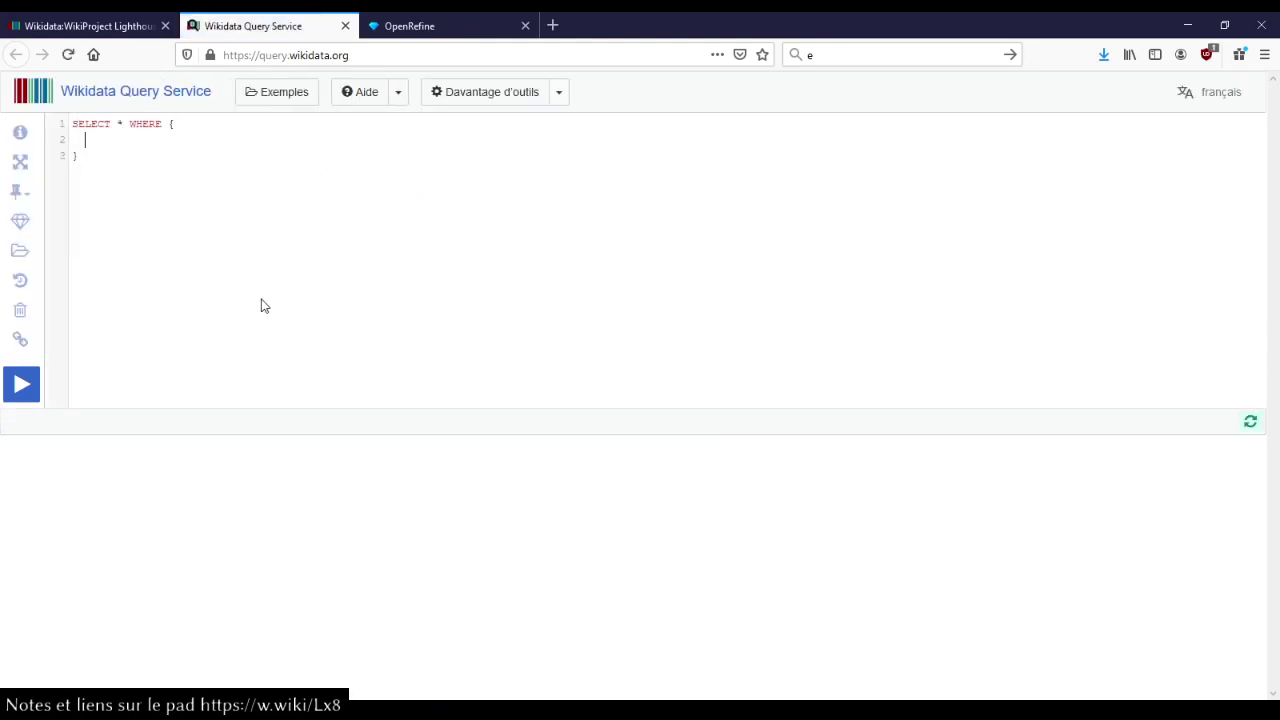
pyautogui.hotkey('ctrl', 'space')
pyautogui.write('?q wdt:P31 ')
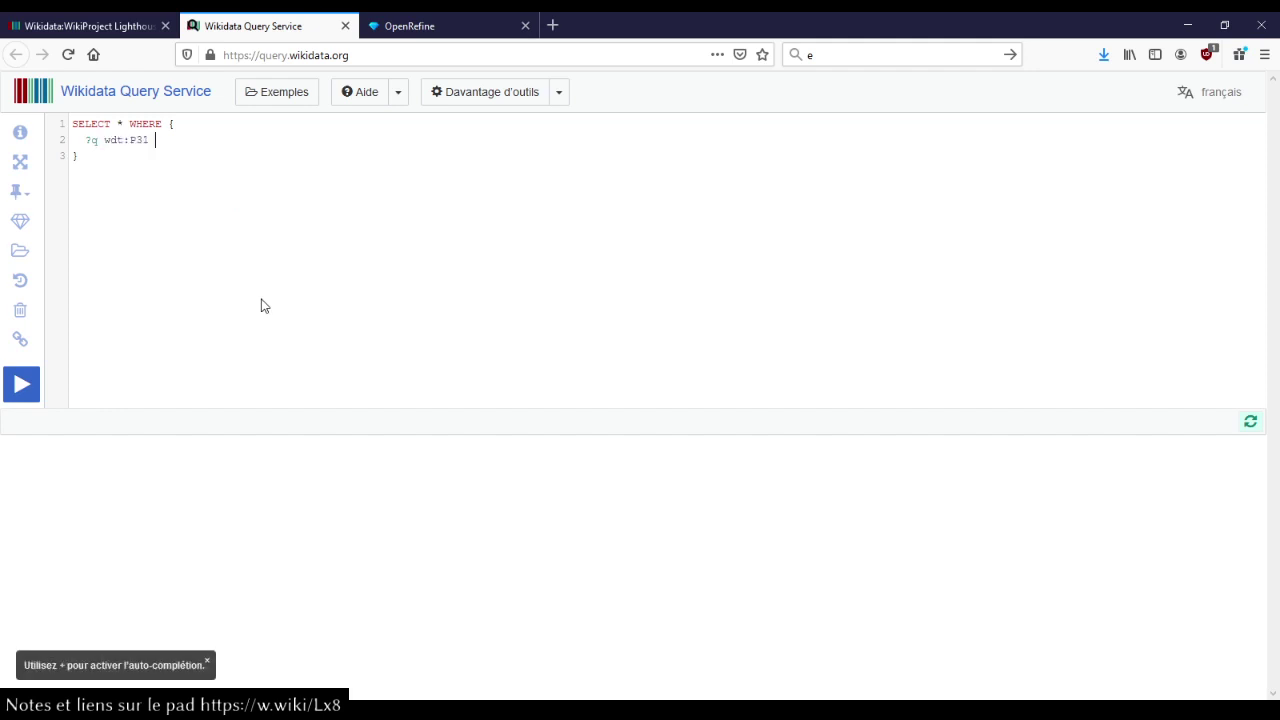
pyautogui.write('wd:phare')
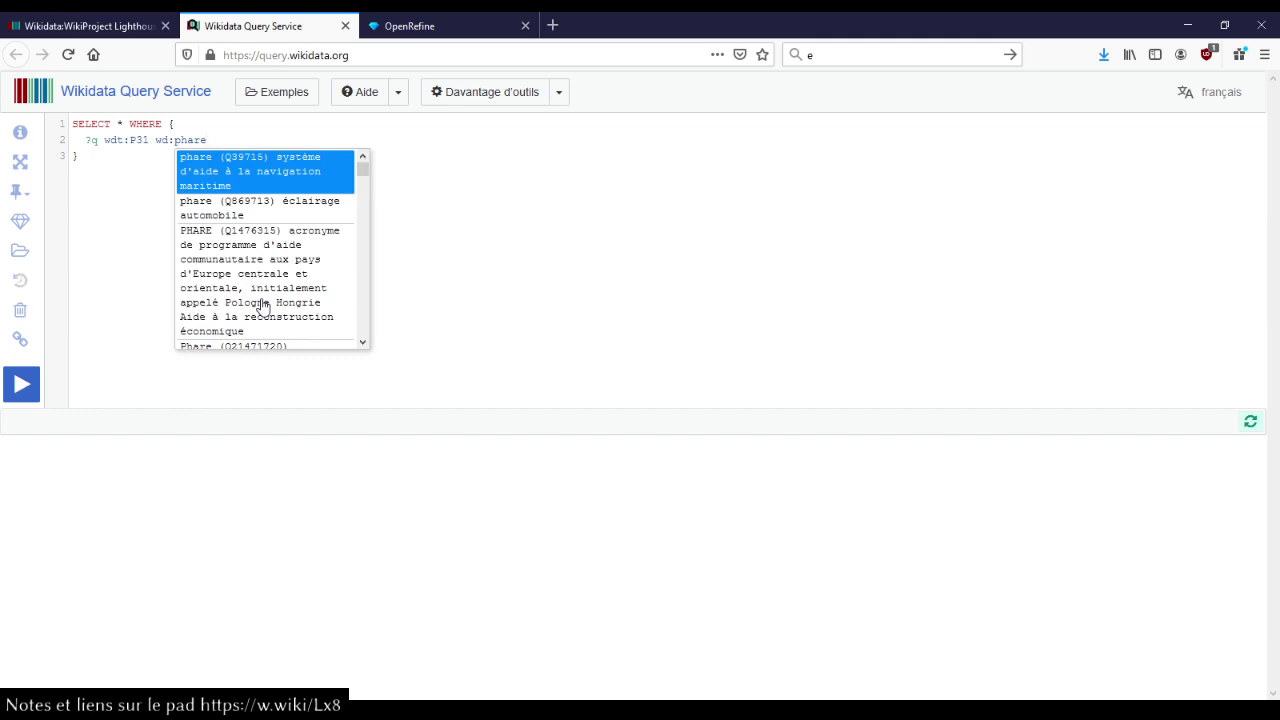
pyautogui.press('Return')
# Add the conditions wdt:P17 wd:Q142 and wd:P131+ wd:Q12130 for the Bretagne administrative region, and run the query.
pyautogui.write('; wdt:P')
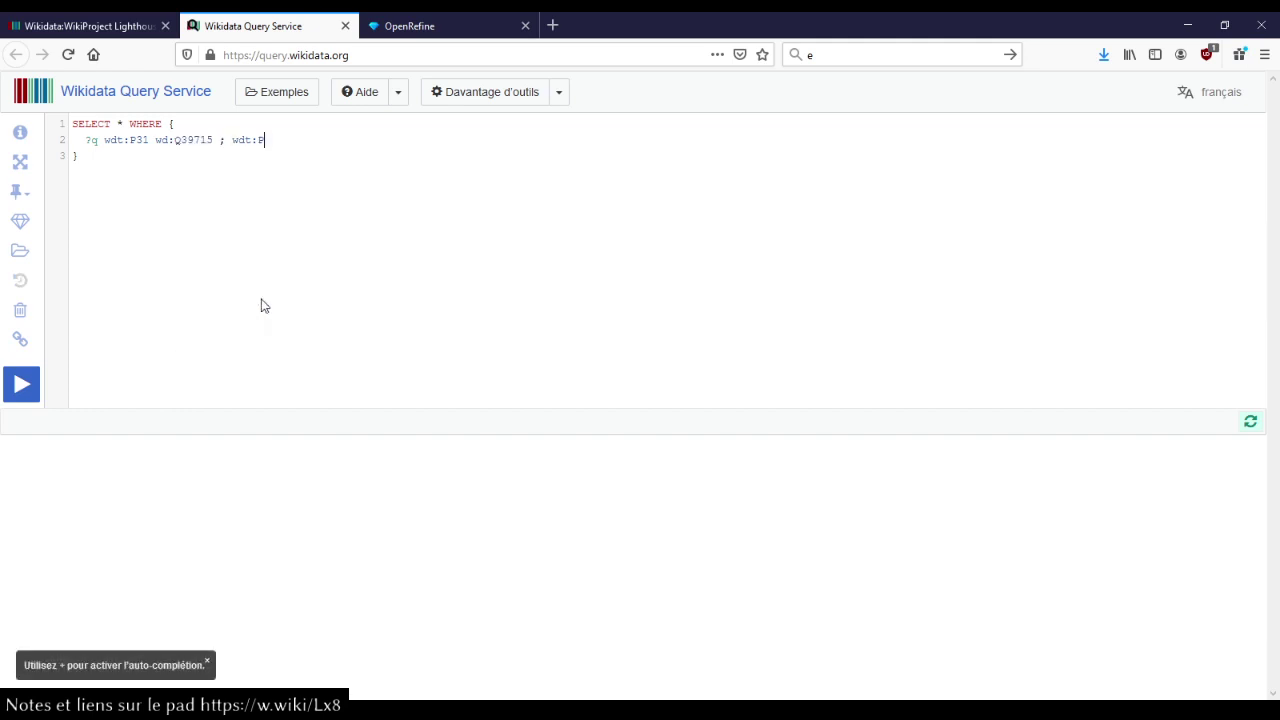
pyautogui.write('17 wd:Q')
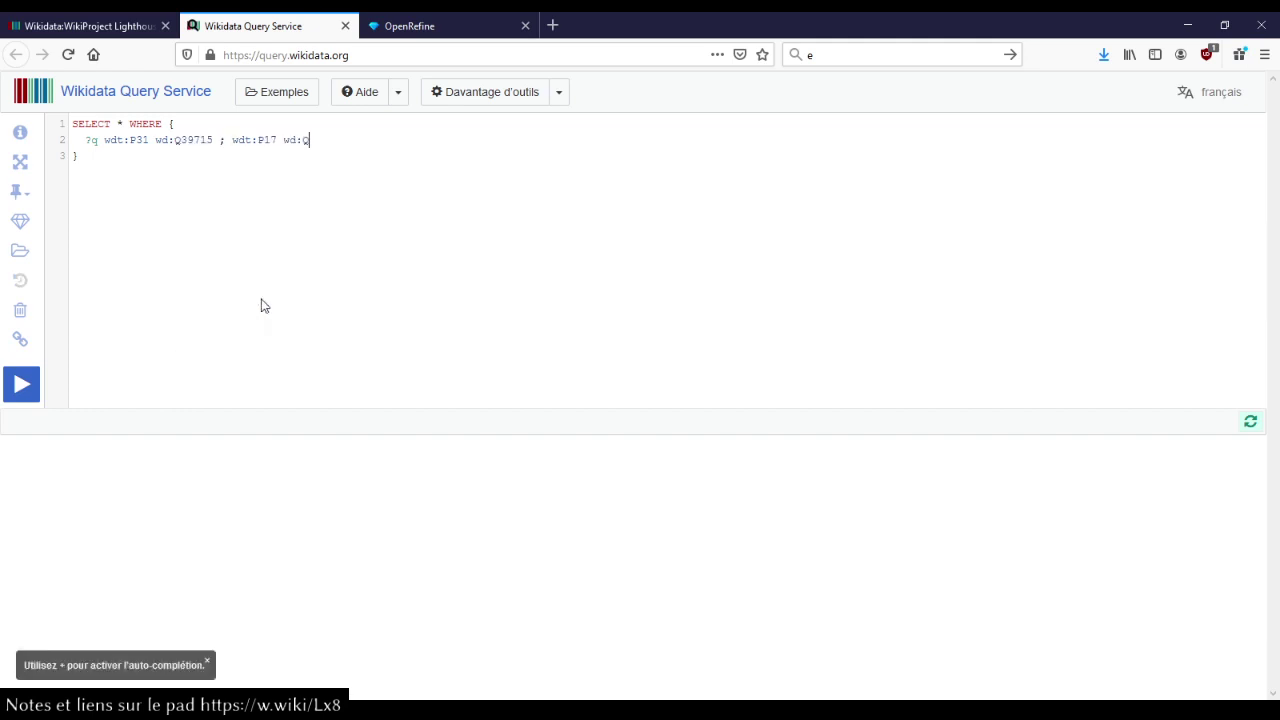
pyautogui.write('142 ; wd:Q')
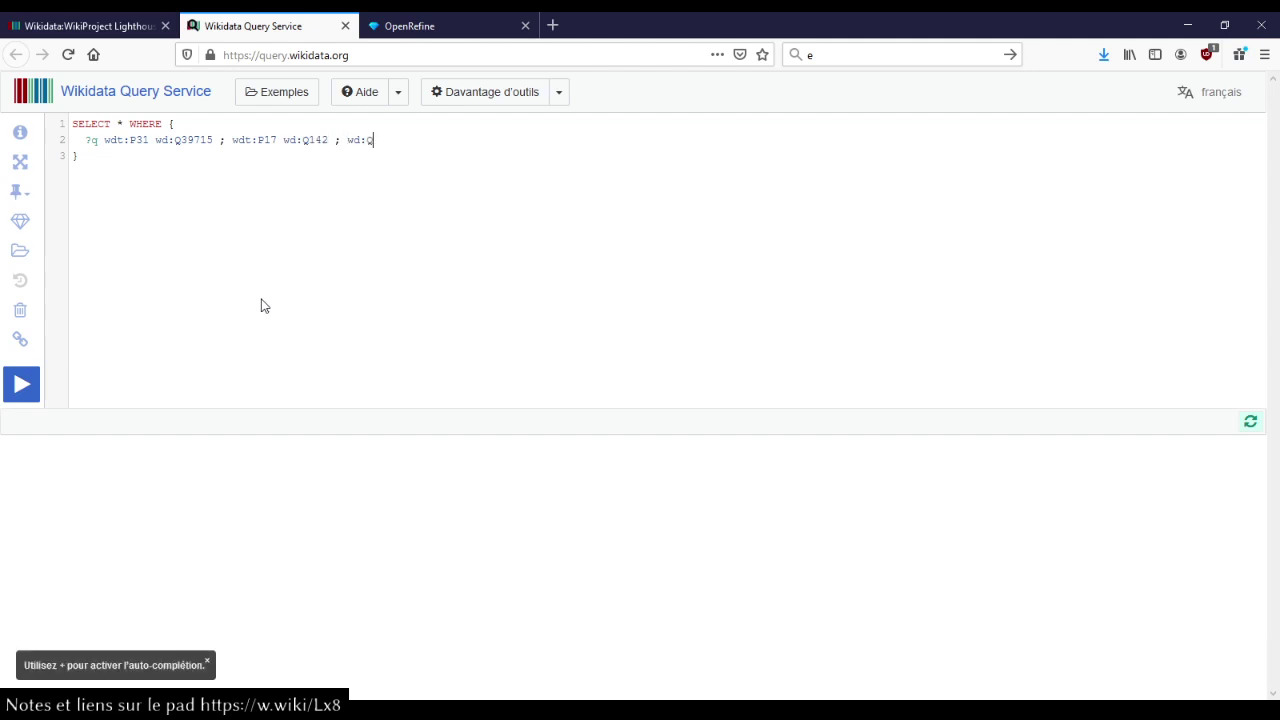
pyautogui.press('BackSpace')
pyautogui.write('P131+')
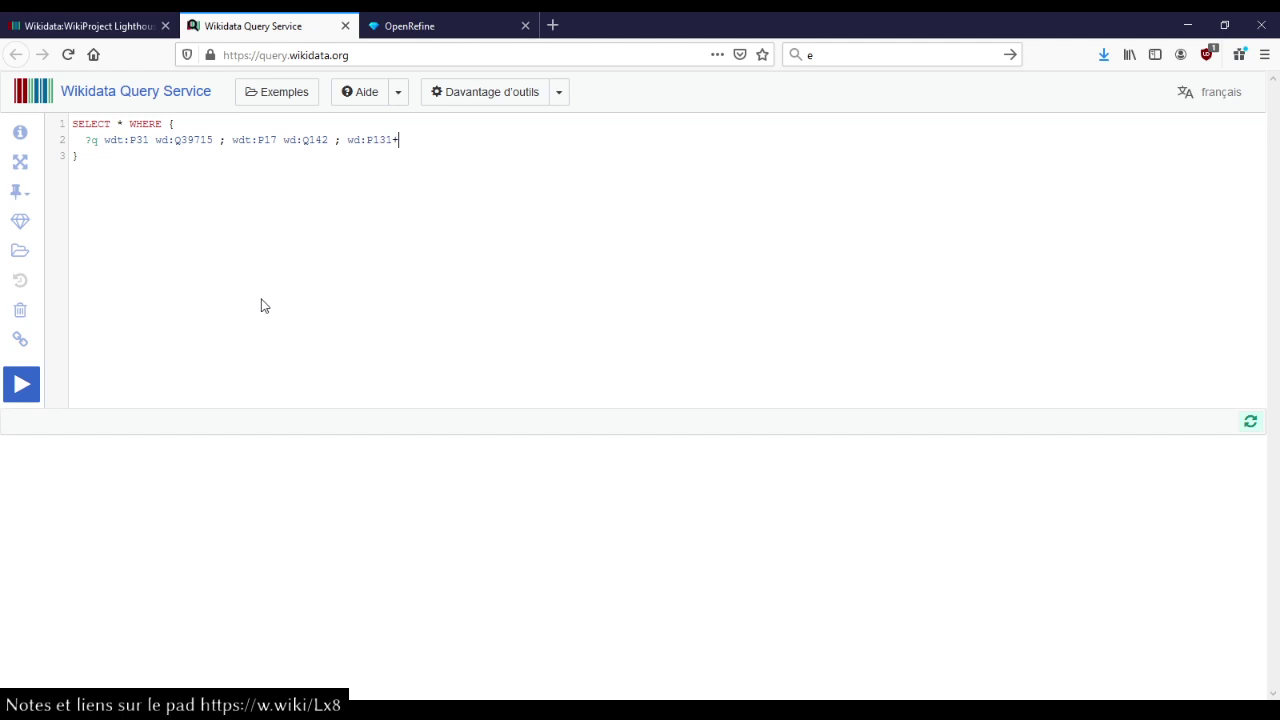
pyautogui.write(' wd:bretagne')
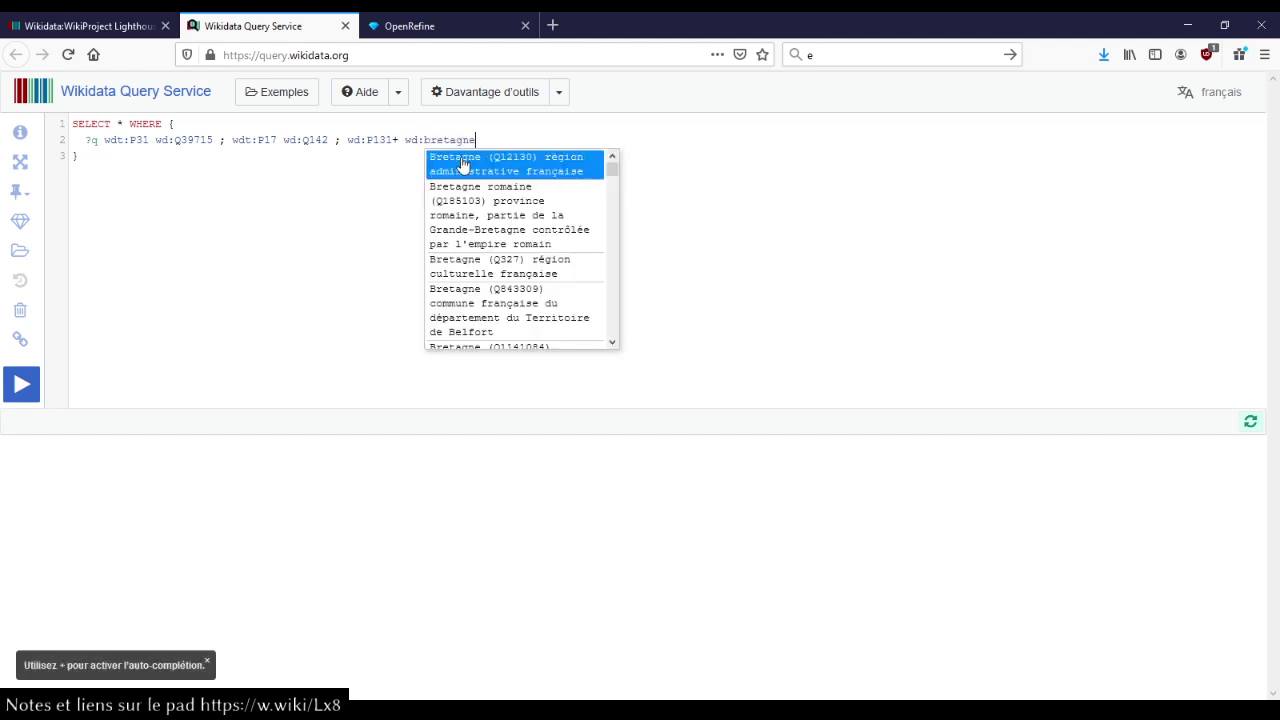
pyautogui.click(475, 157)
pyautogui.write('.')
pyautogui.hotkey('ctrl', 'Return')
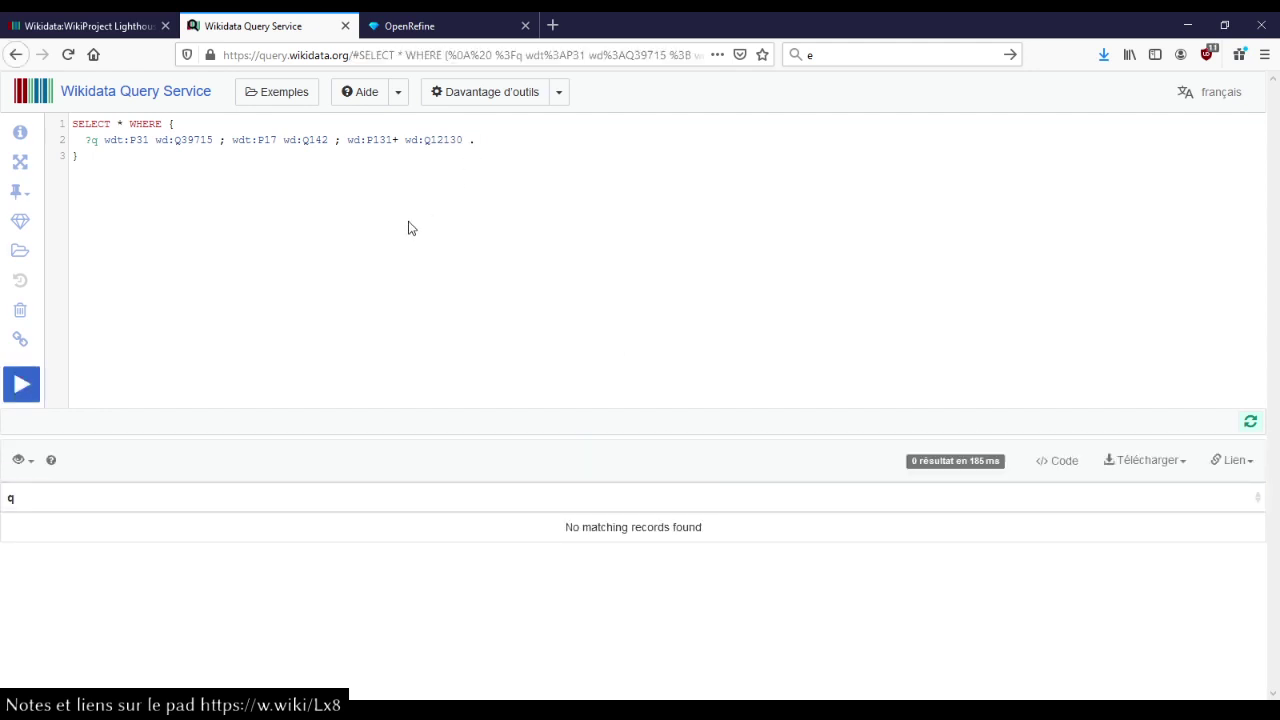
# Return to the WikiProject Lighthouses page and look over its summary and the start of its properties table.
pyautogui.click(145, 26)
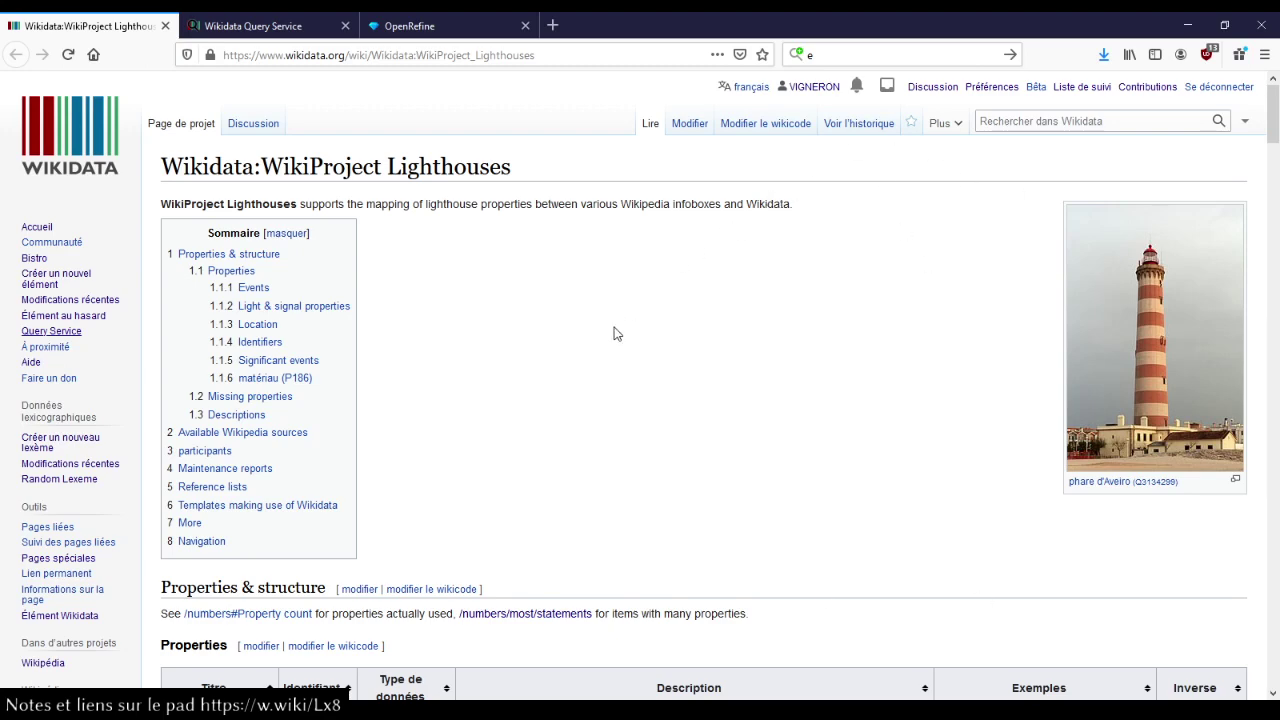
pyautogui.scroll(-3, 614, 333)
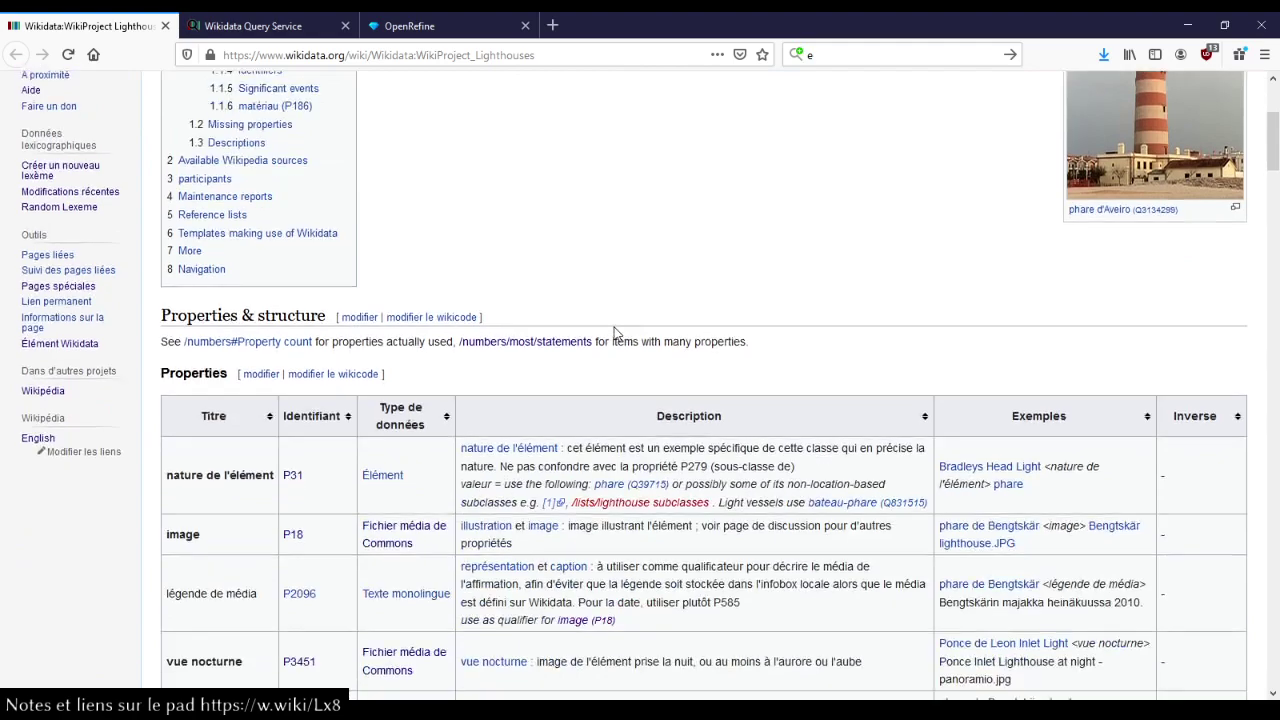
pyautogui.scroll(3, 614, 333)
pyautogui.scroll(-4, 590, 330)
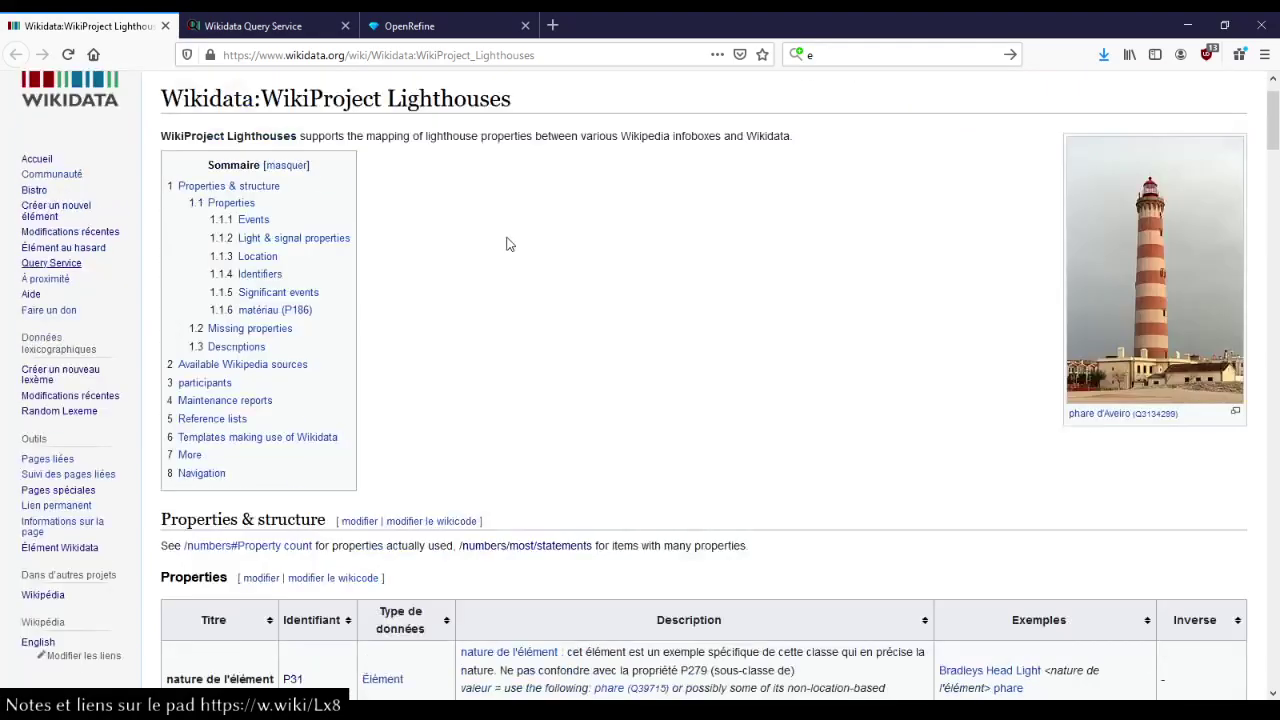
pyautogui.scroll(3, 506, 244)
pyautogui.scroll(1, 506, 244)
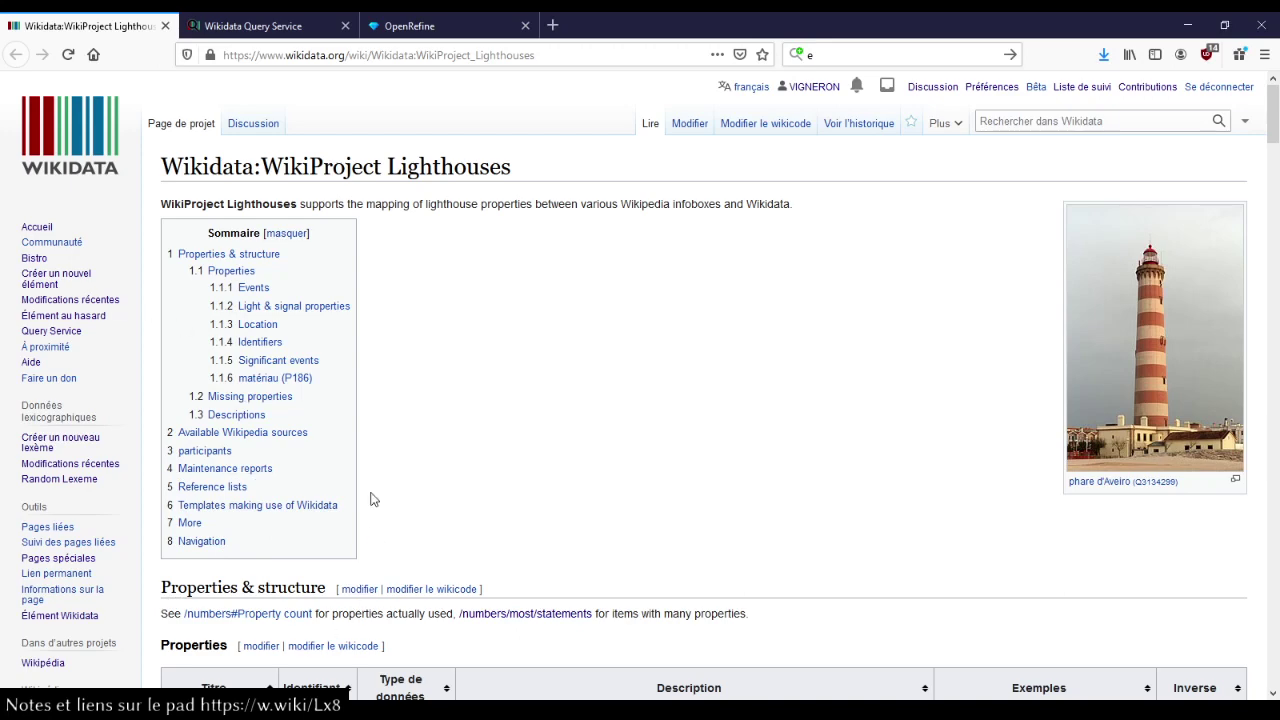
# Expand the Cultural Heritage on Wikidata navigation box with its three groups and examine the related projects.
pyautogui.scroll(-20, 488, 337)
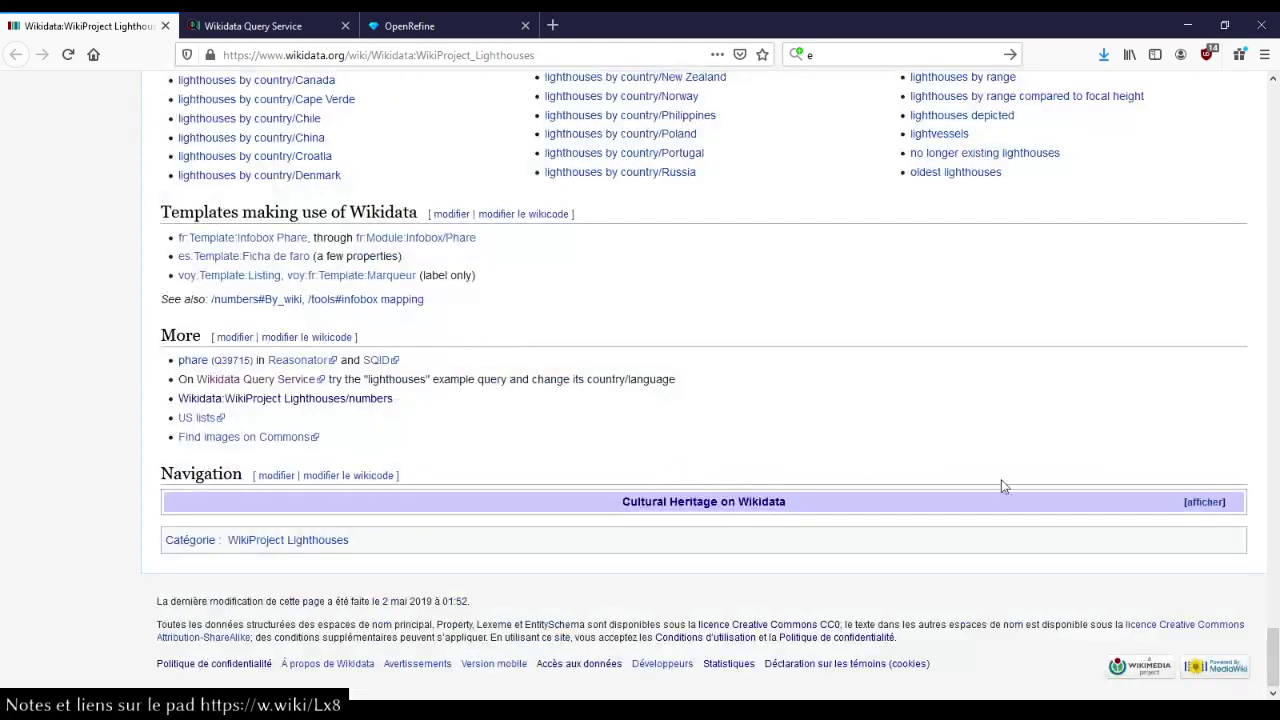
pyautogui.click(1204, 502)
pyautogui.scroll(-2, 691, 354)
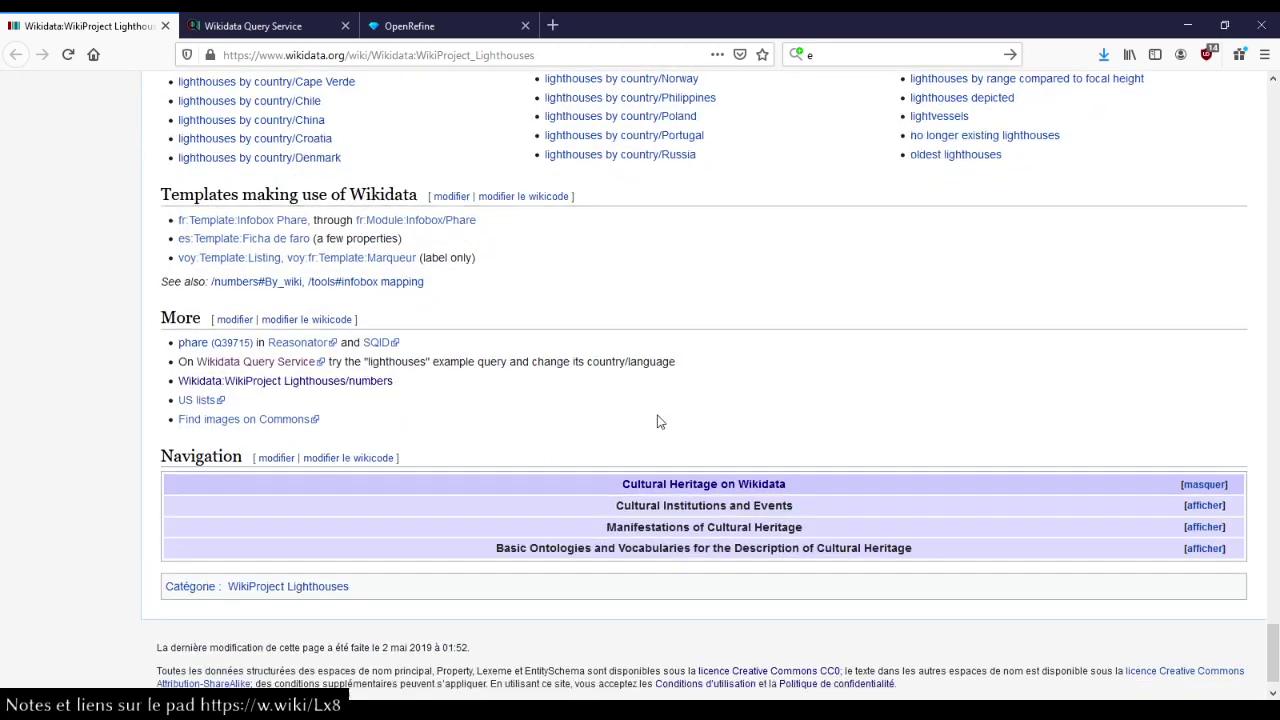
pyautogui.click(1204, 503)
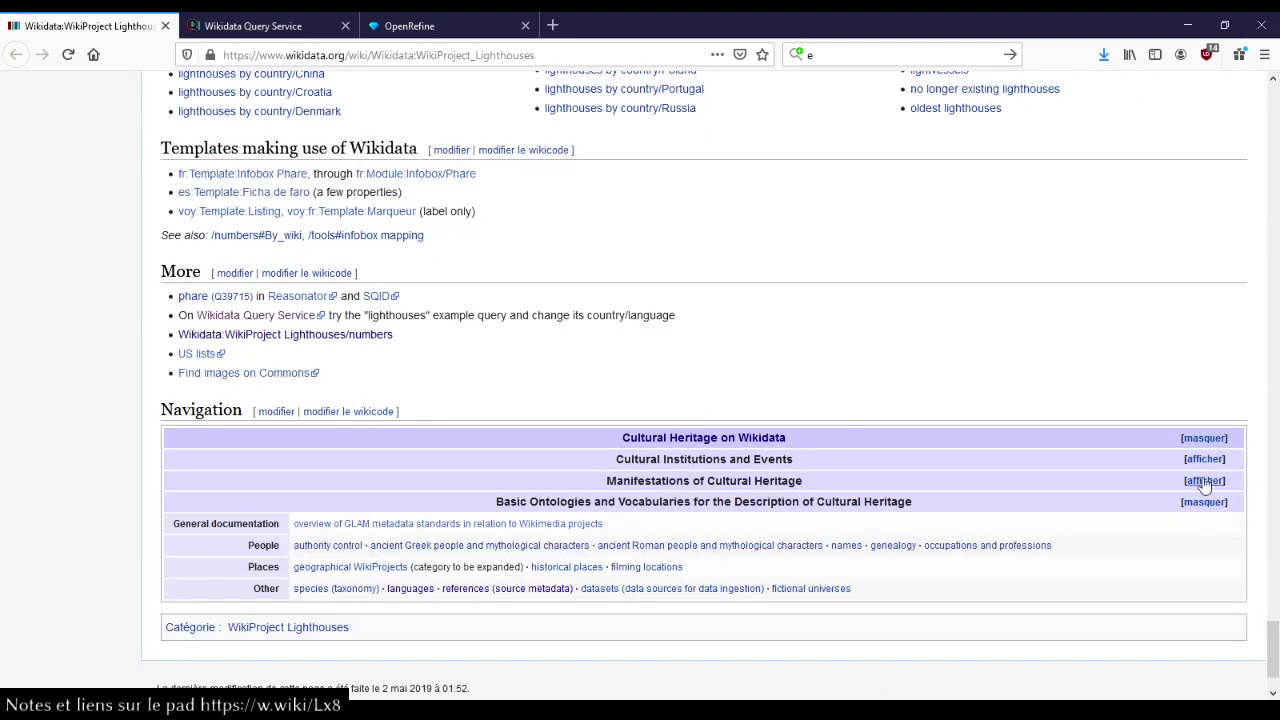
pyautogui.click(1204, 481)
pyautogui.click(1204, 459)
pyautogui.scroll(-4, 878, 447)
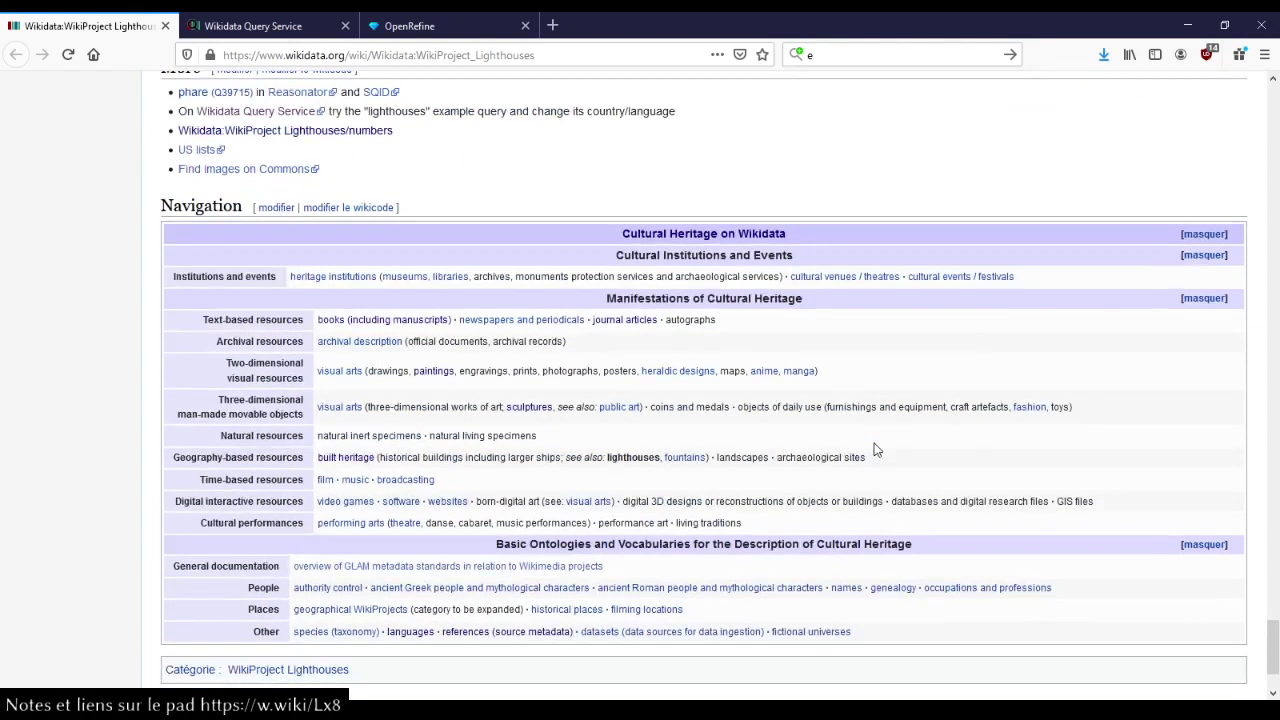
pyautogui.scroll(-1, 874, 449)
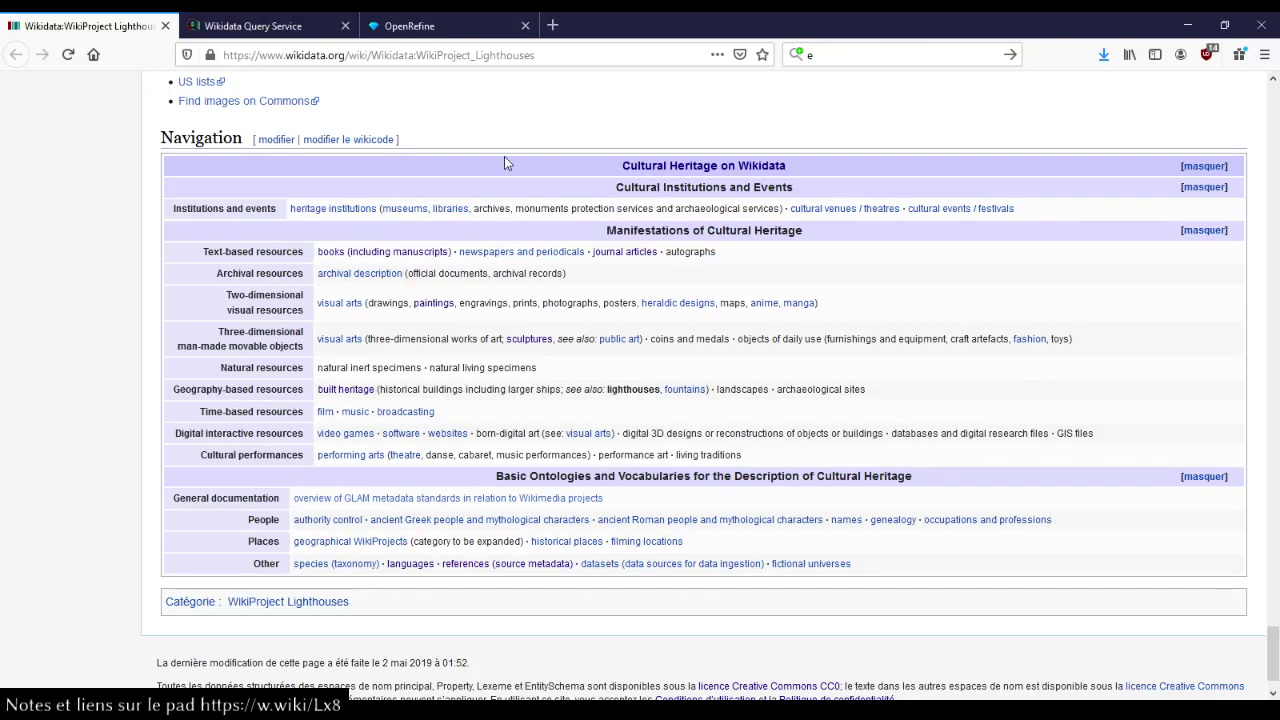
pyautogui.moveTo(414, 208)
pyautogui.moveTo(1007, 215)
# Open the WikiProject Lighthouses category in a separate tab and follow its parent categories up to Wikidata projects.
pyautogui.middleClick(320, 602)
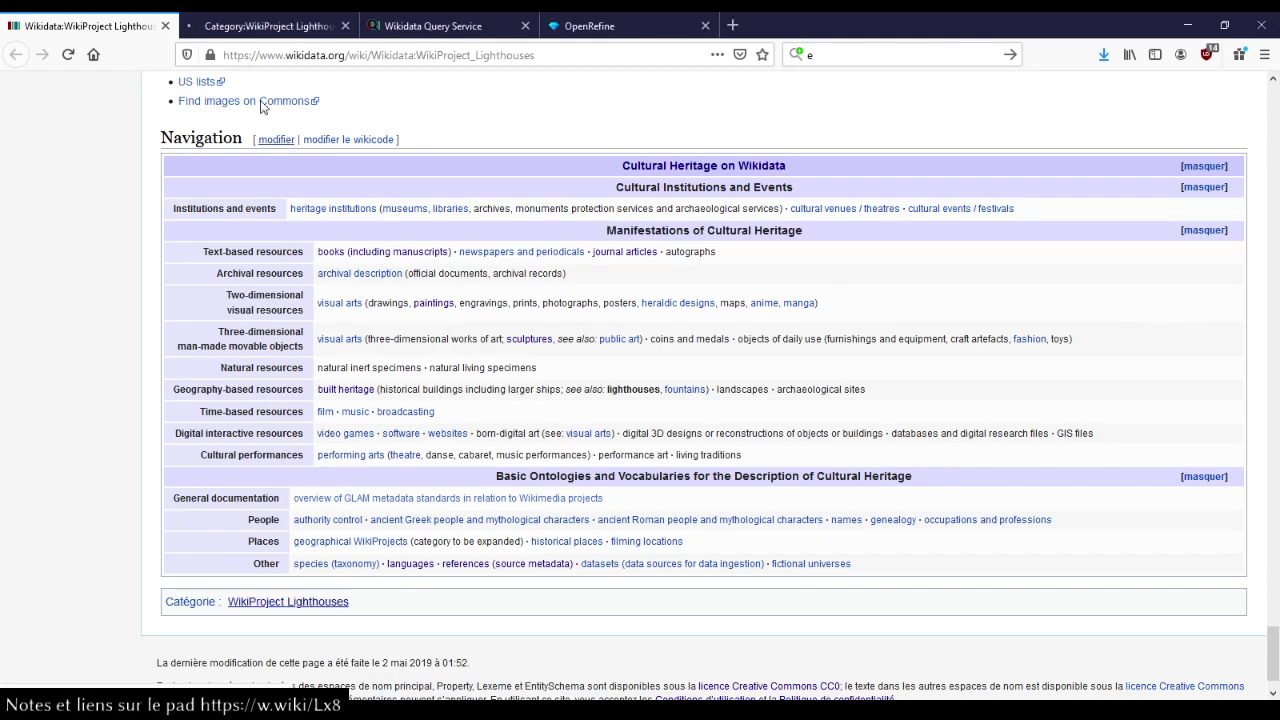
pyautogui.click(262, 25)
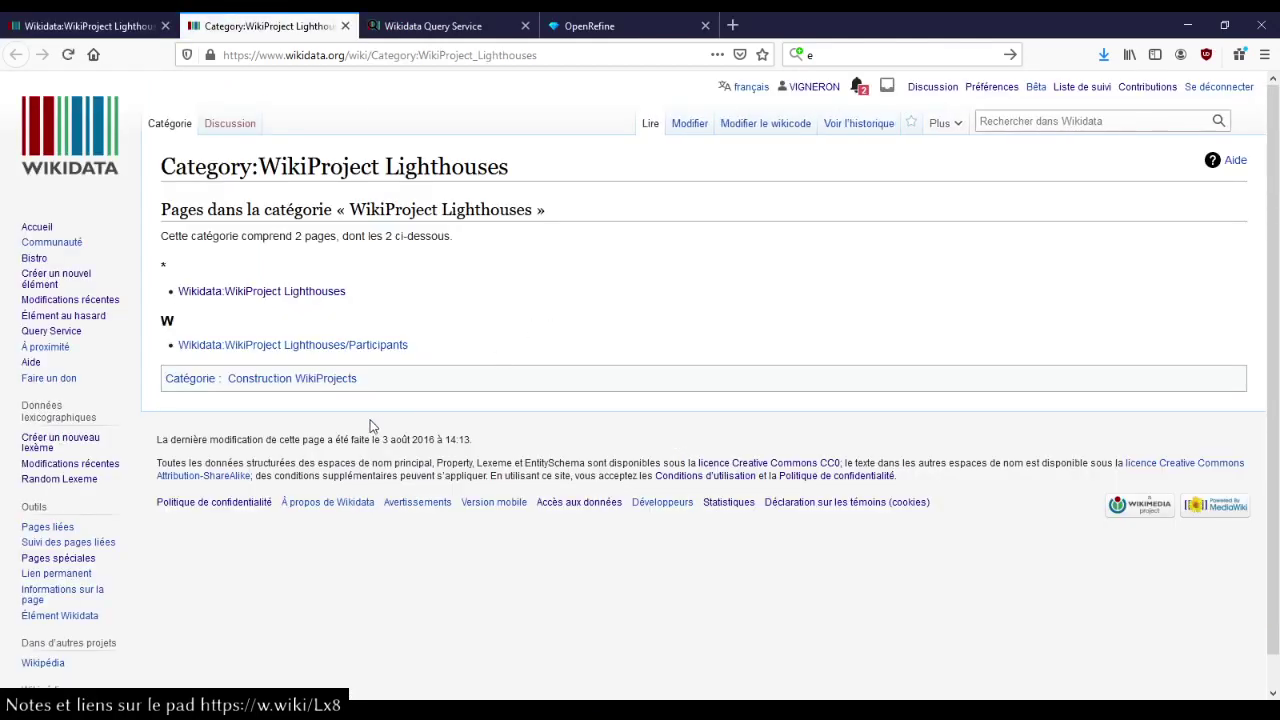
pyautogui.click(297, 384)
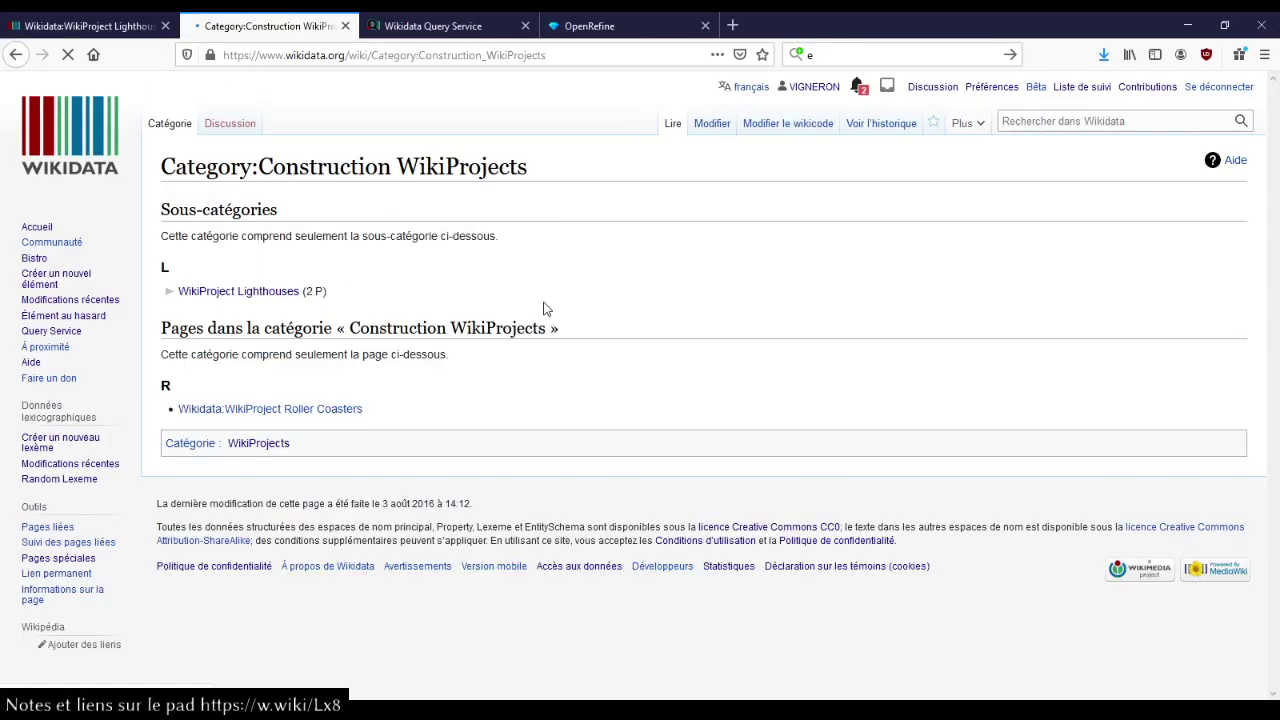
pyautogui.click(258, 443)
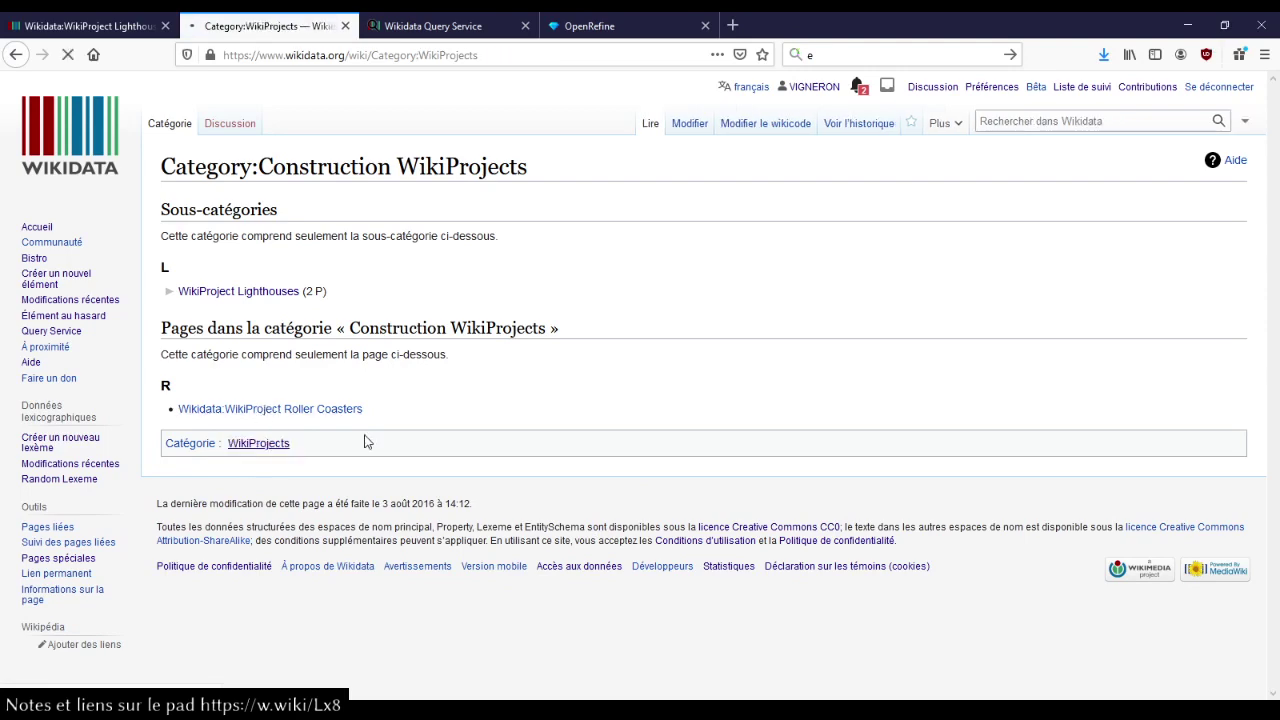
pyautogui.scroll(-3, 365, 443)
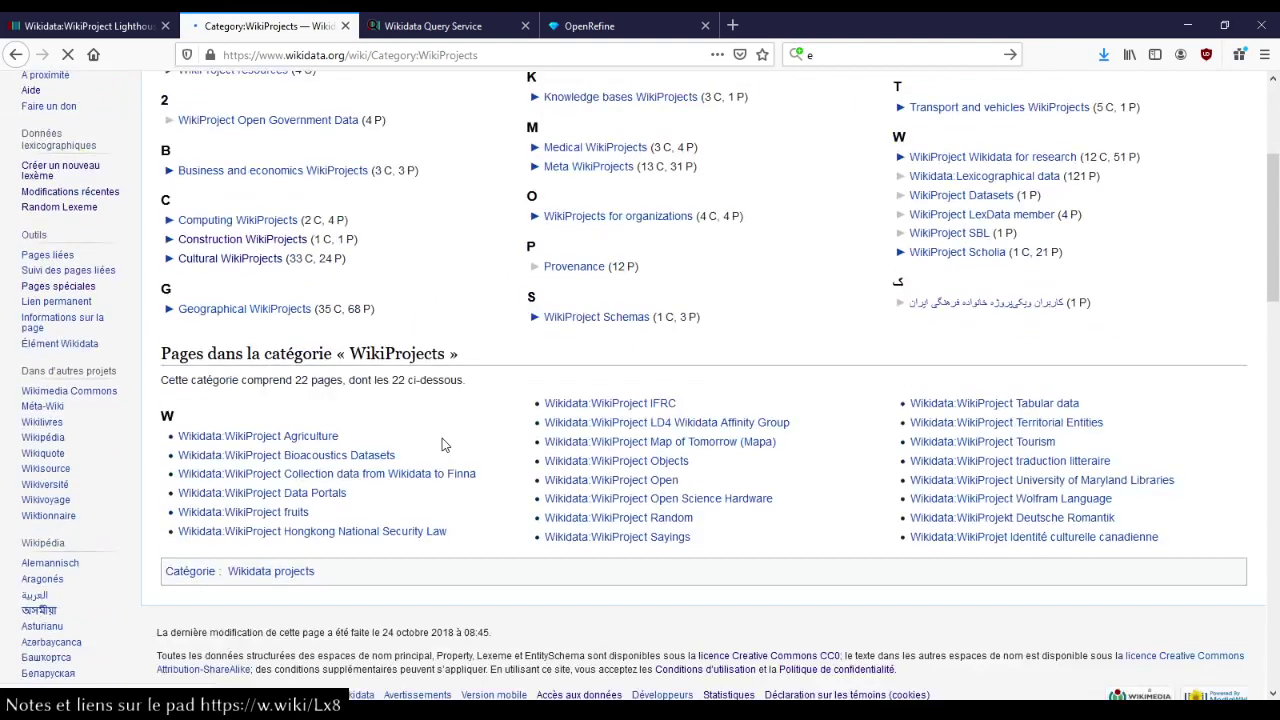
pyautogui.click(245, 572)
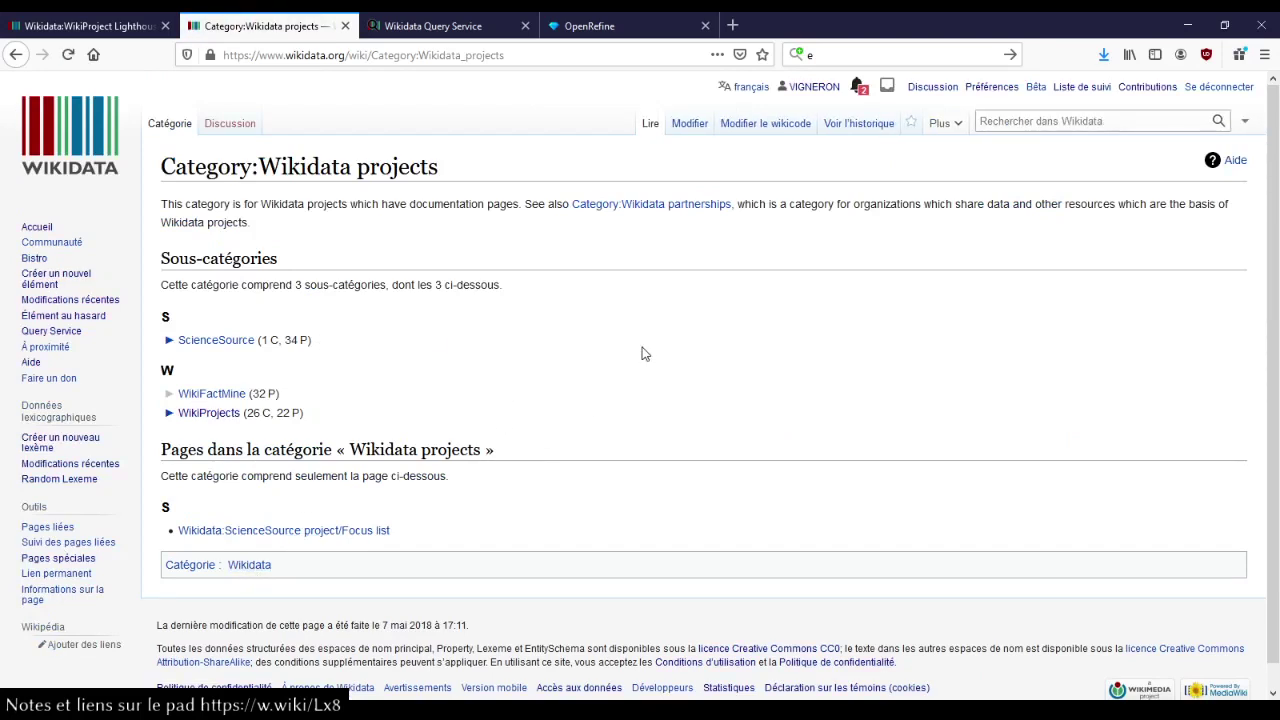
# Go back to the WikiProjects category and examine its subcategories and listed pages.
pyautogui.click(17, 55)
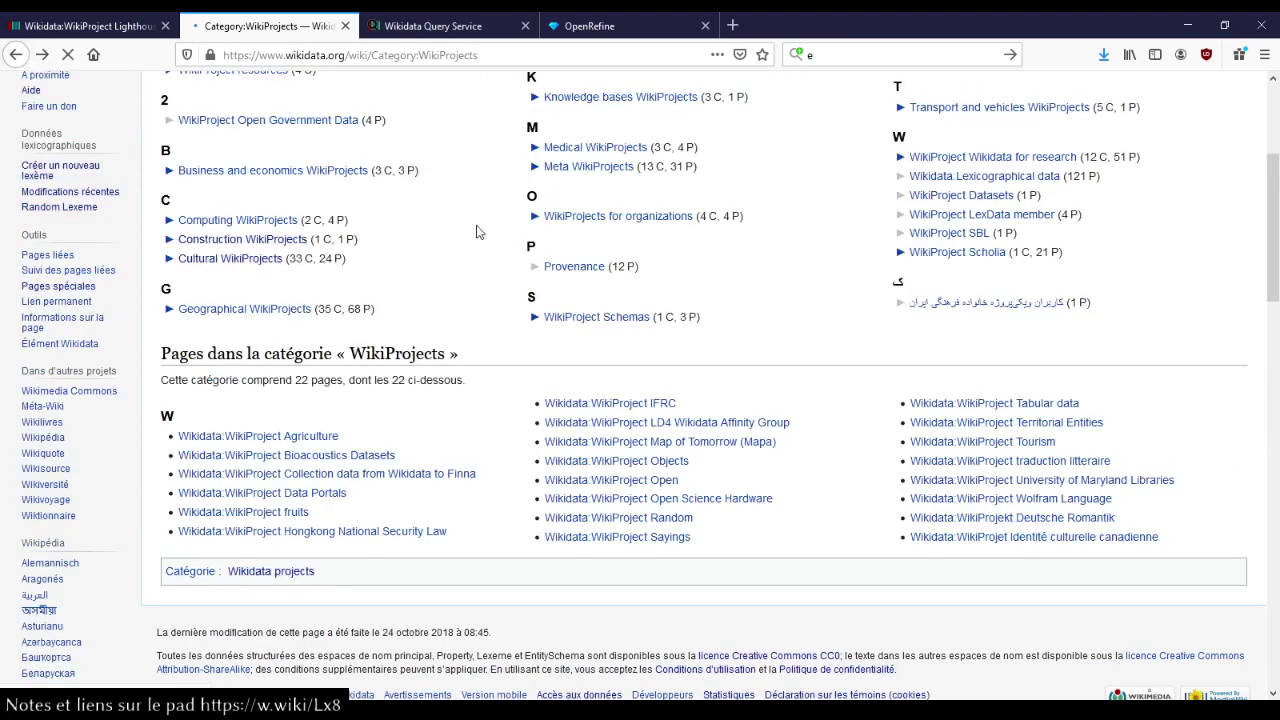
pyautogui.scroll(5, 394, 305)
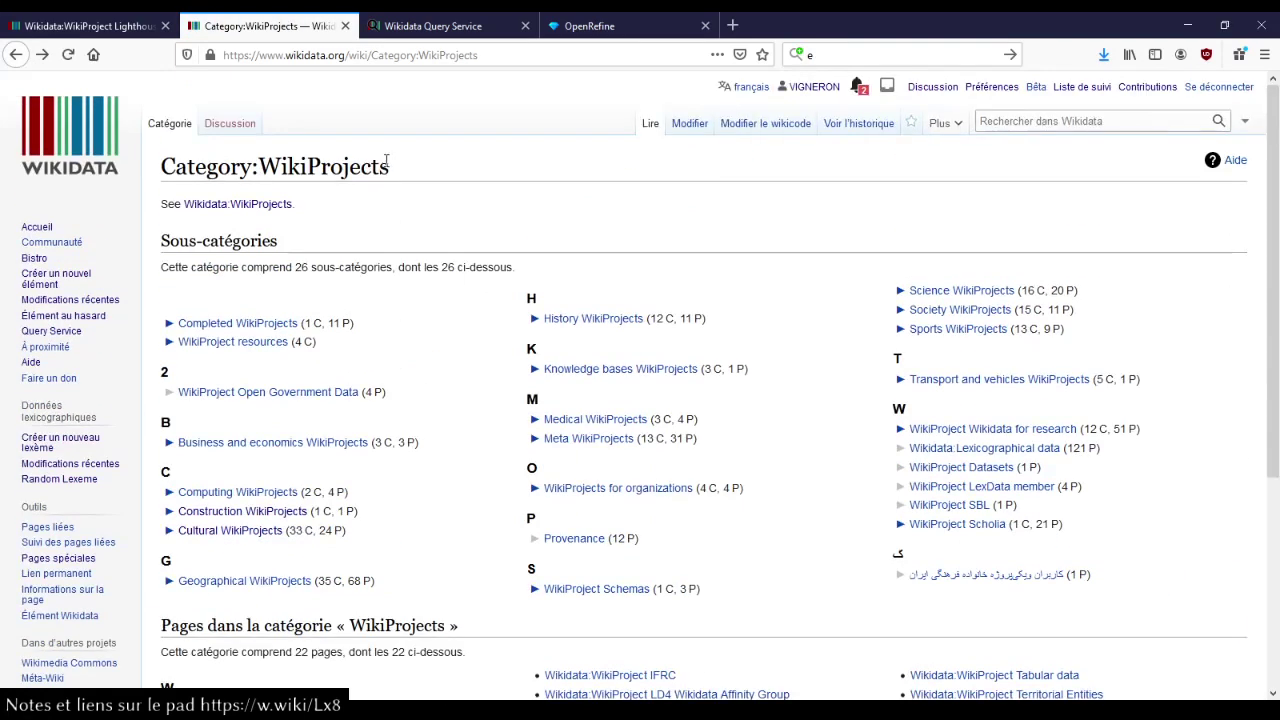
pyautogui.scroll(-3, 458, 280)
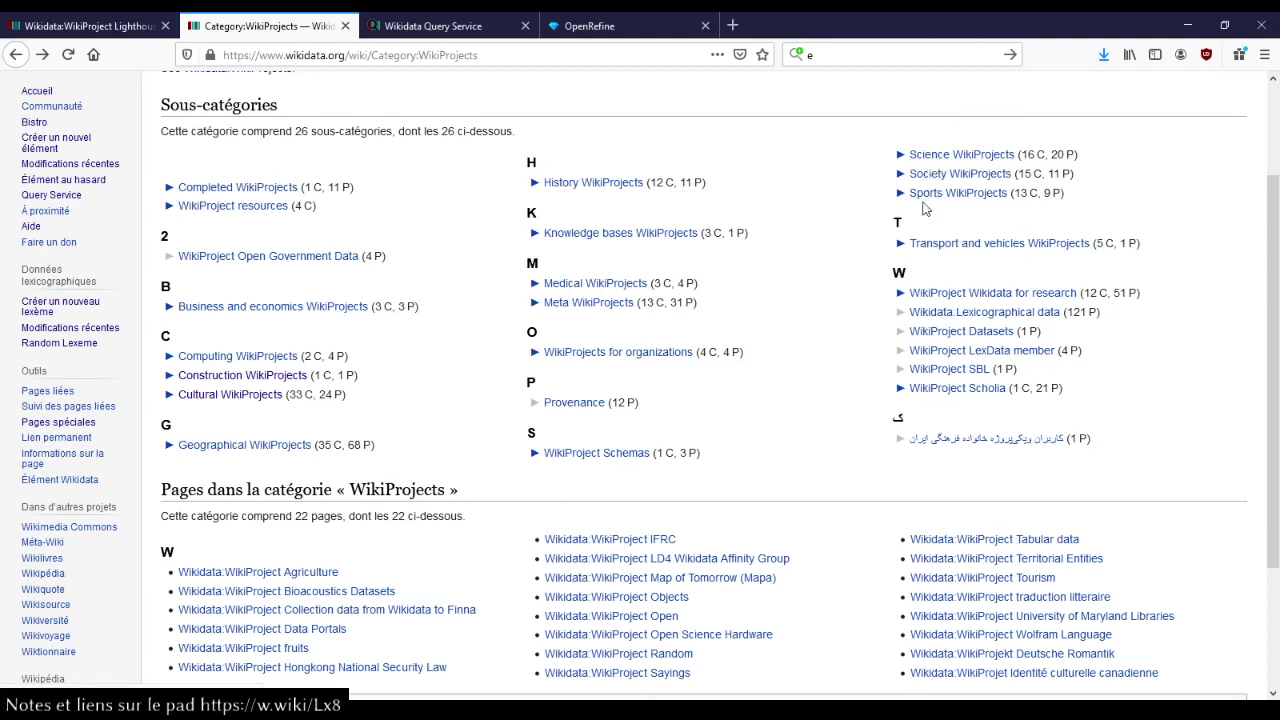
pyautogui.scroll(-1, 770, 399)
pyautogui.scroll(-3, 769, 399)
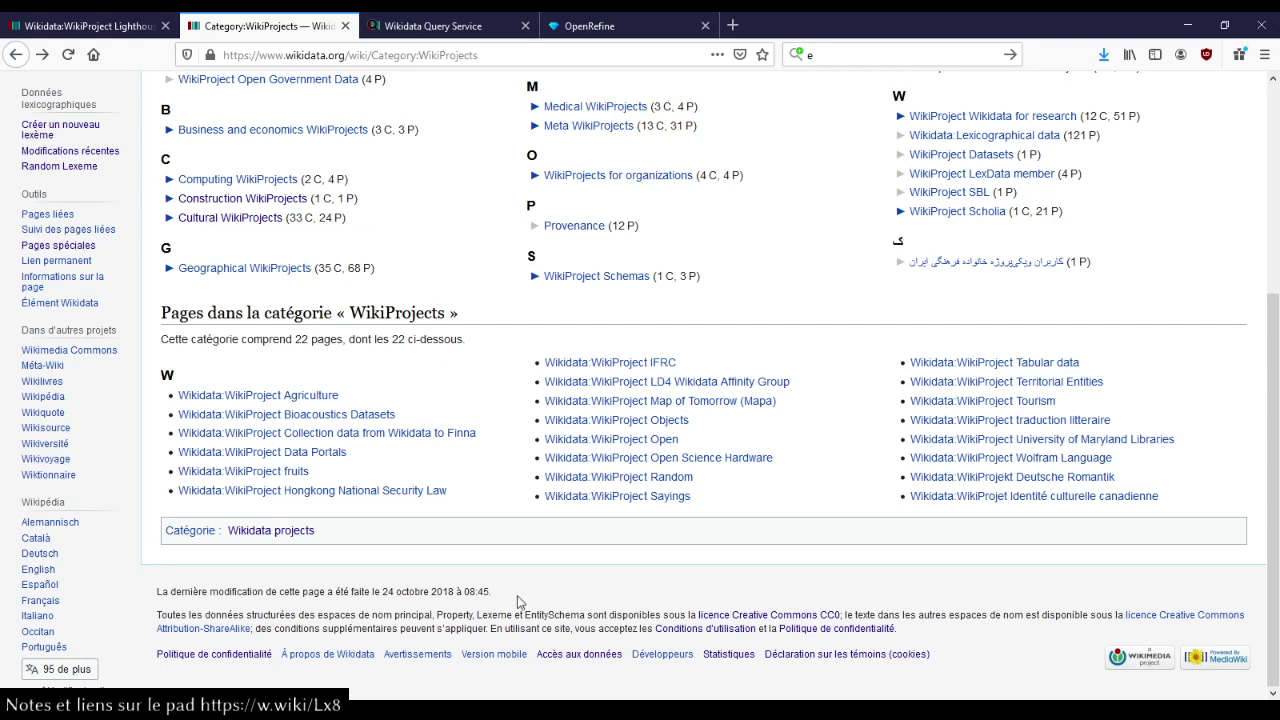
# Check the contents of the Persian-titled subcategory, then return to the start of the WikiProjects category.
pyautogui.click(956, 263)
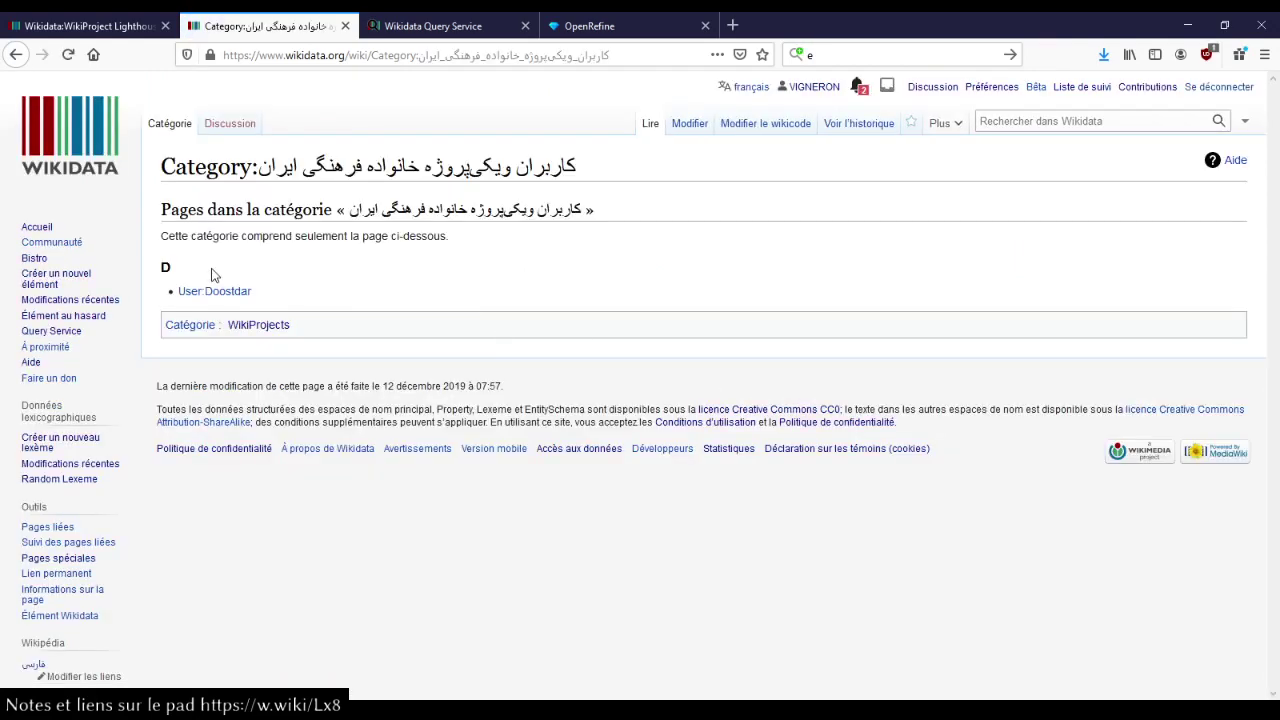
pyautogui.click(16, 54)
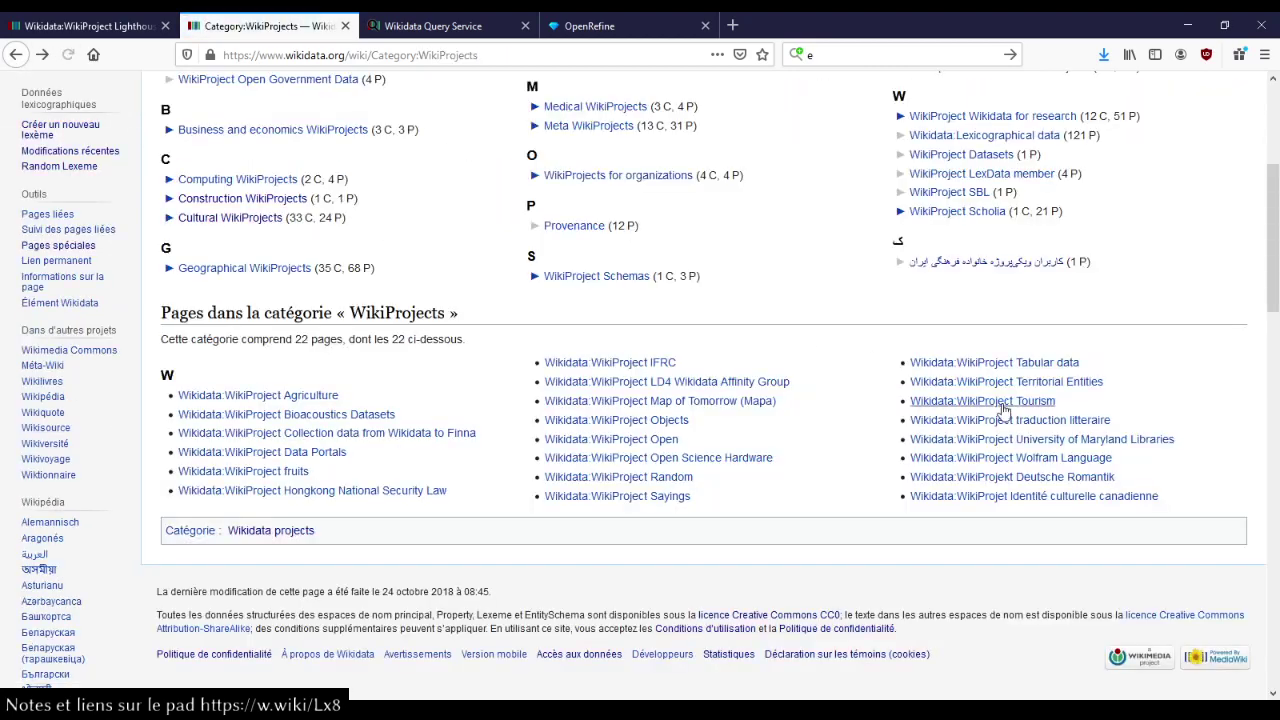
pyautogui.scroll(2, 851, 423)
pyautogui.scroll(1, 855, 427)
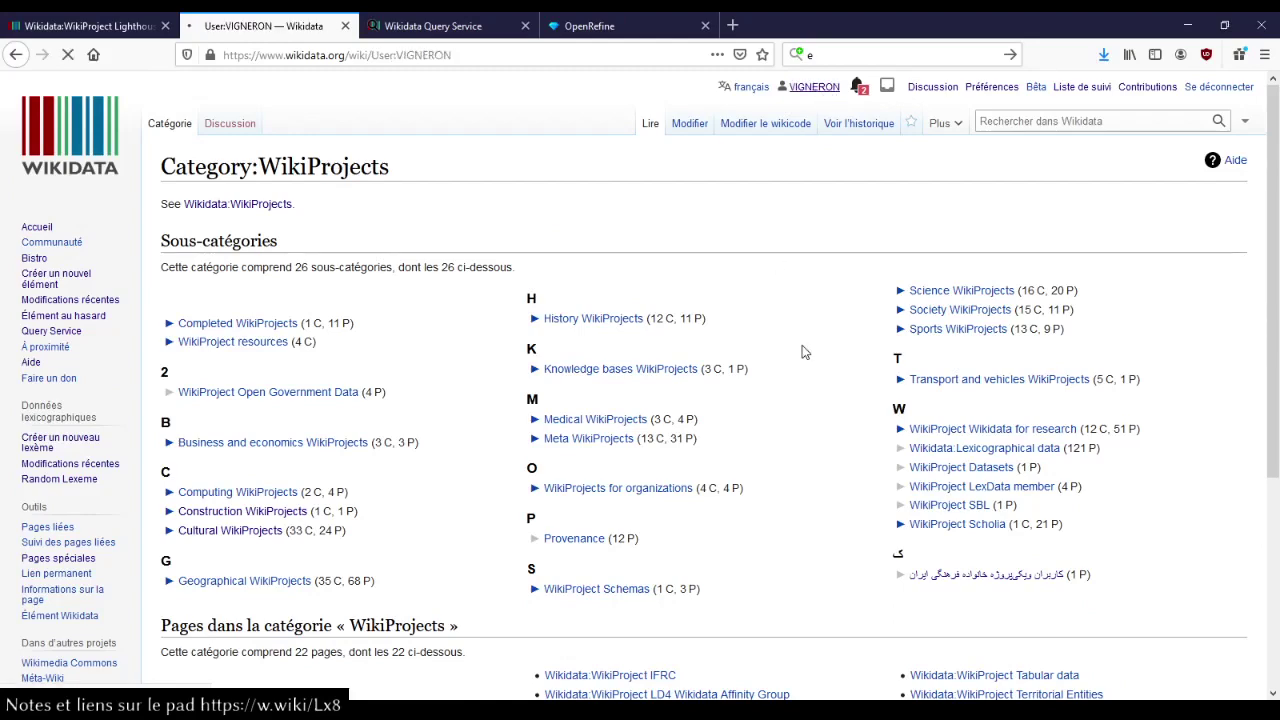
# Open the WikiProject France page from the account's user page and examine its territorial divisions, participants and properties sections.
pyautogui.click(240, 221)
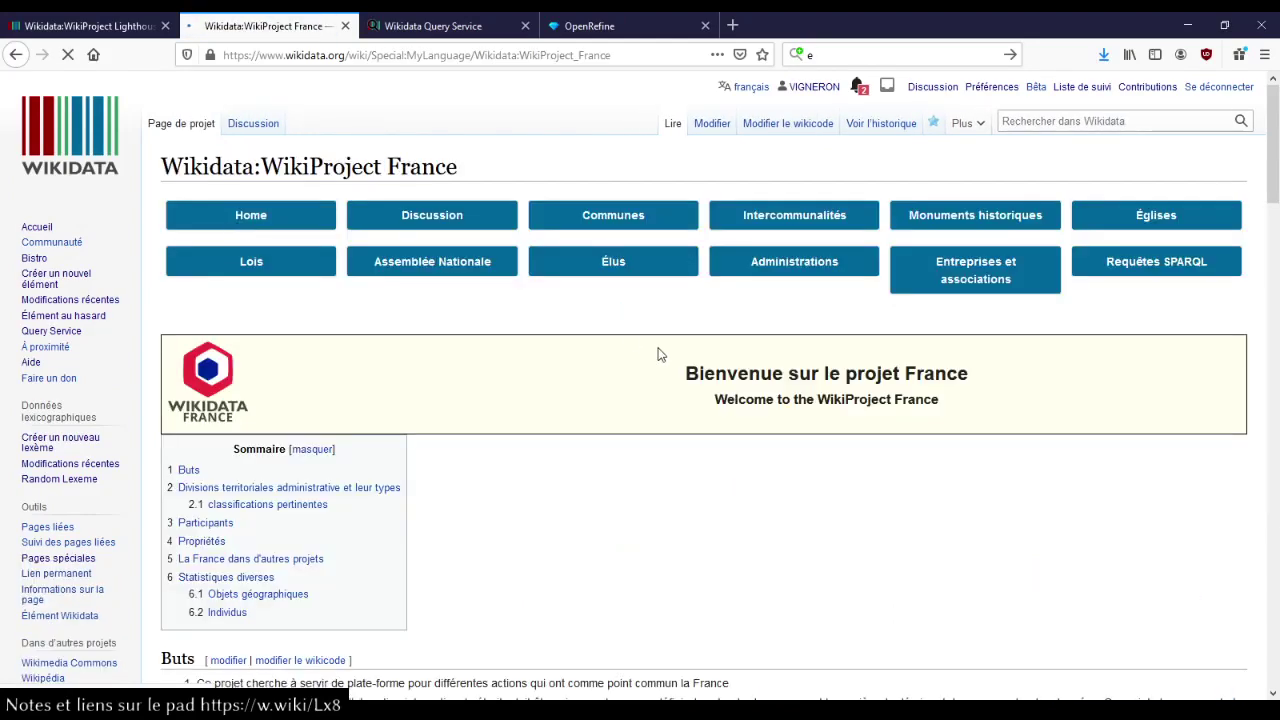
pyautogui.scroll(-3, 660, 354)
pyautogui.scroll(-3, 680, 275)
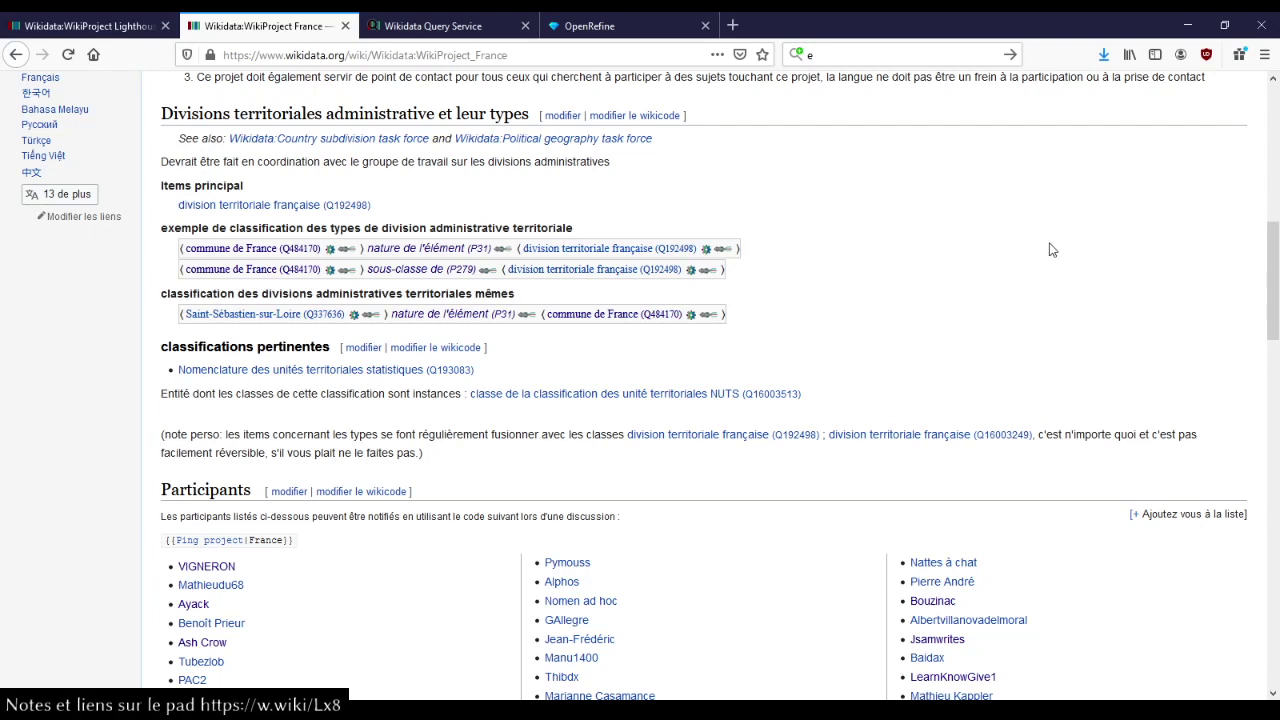
pyautogui.scroll(-3, 690, 338)
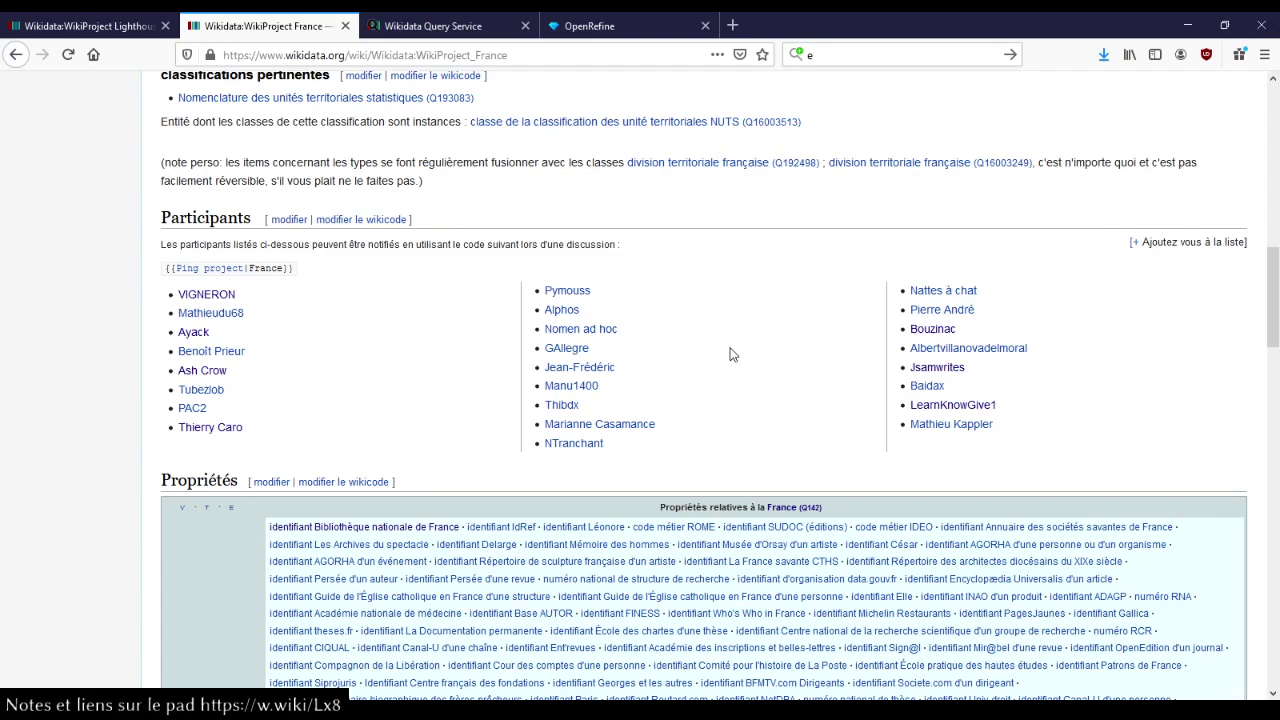
pyautogui.scroll(12, 730, 354)
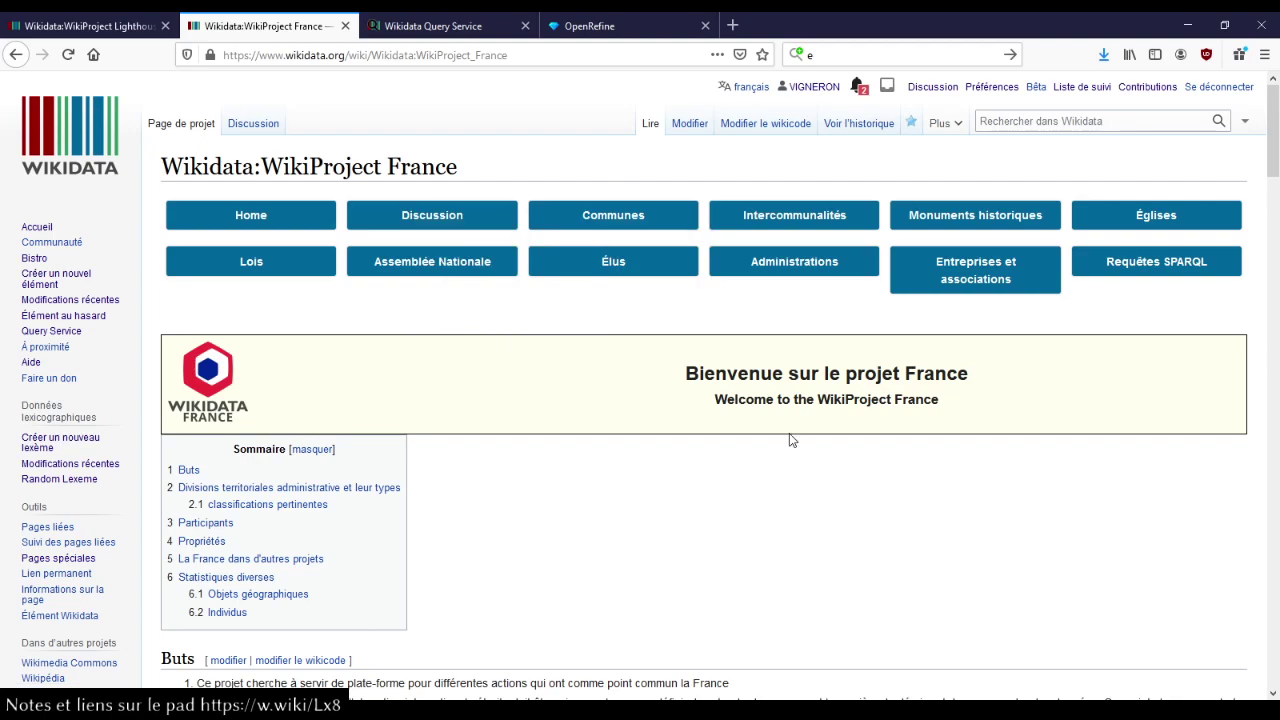
# Go from the Status updates/Next page to the Wikidata status updates category and open the 2019 09 23 summary.
pyautogui.scroll(-5, 789, 433)
pyautogui.scroll(5, 680, 349)
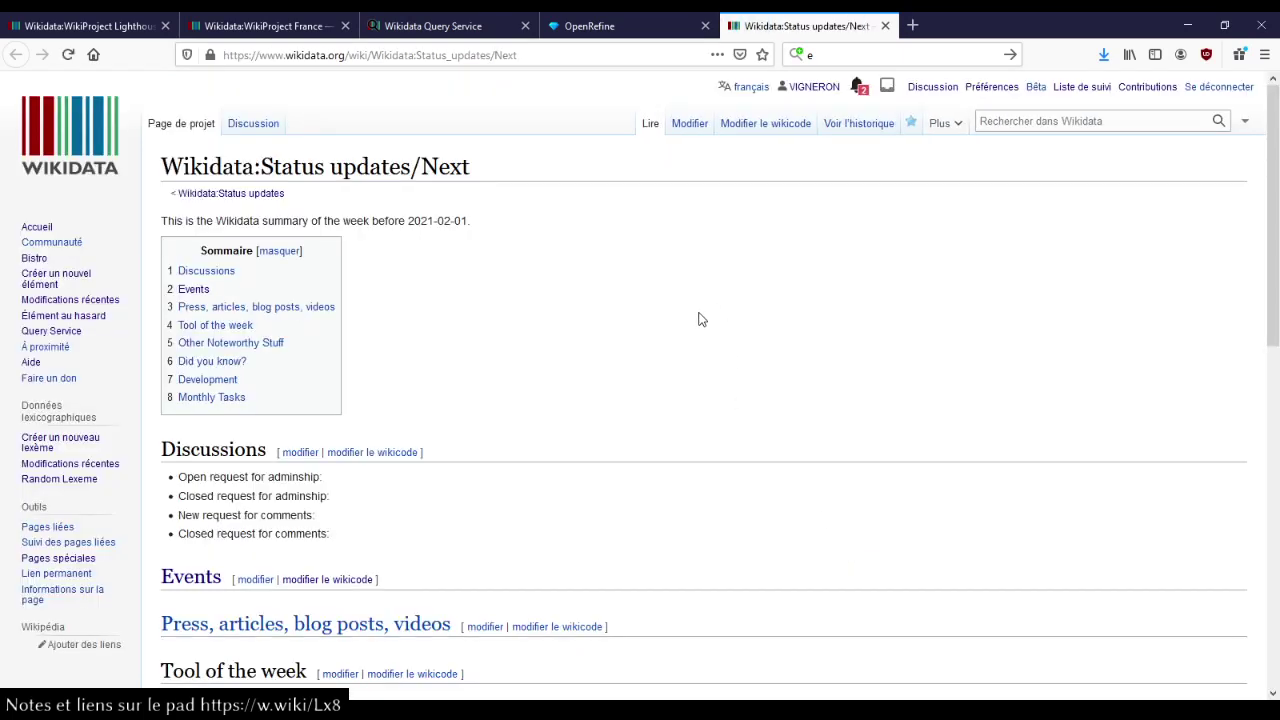
pyautogui.scroll(-3, 685, 318)
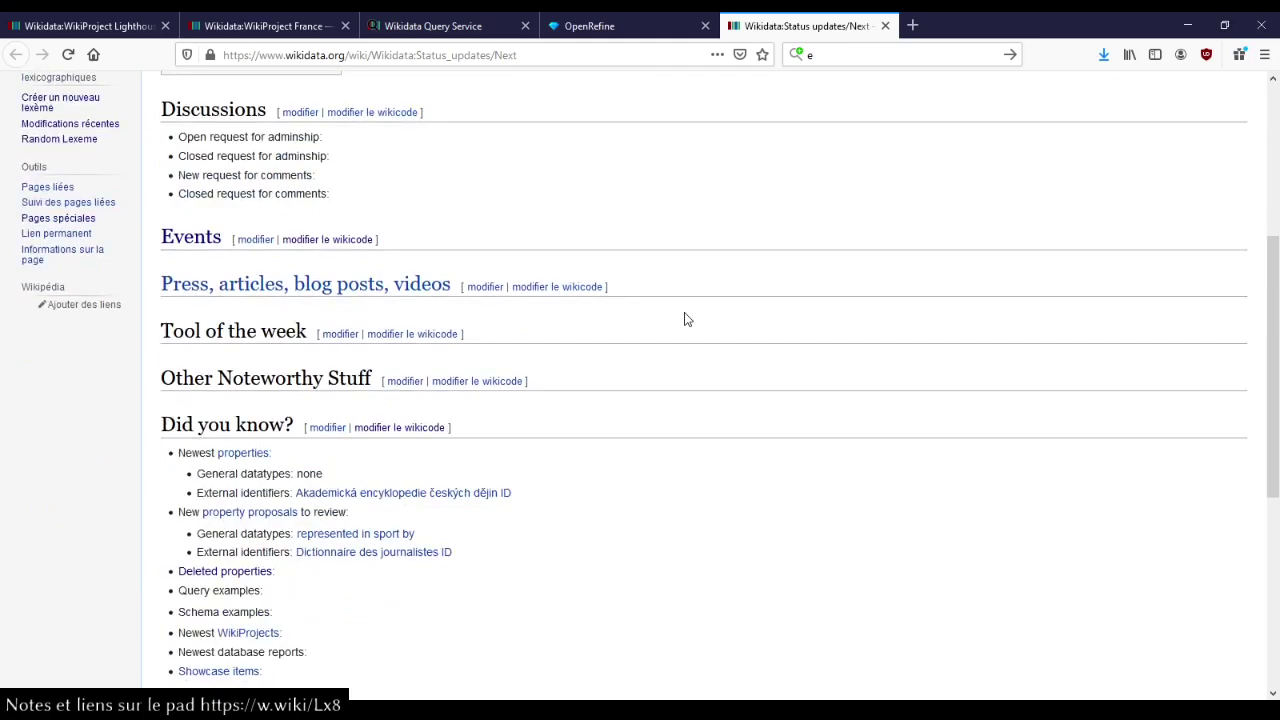
pyautogui.scroll(-5, 685, 318)
pyautogui.click(323, 542)
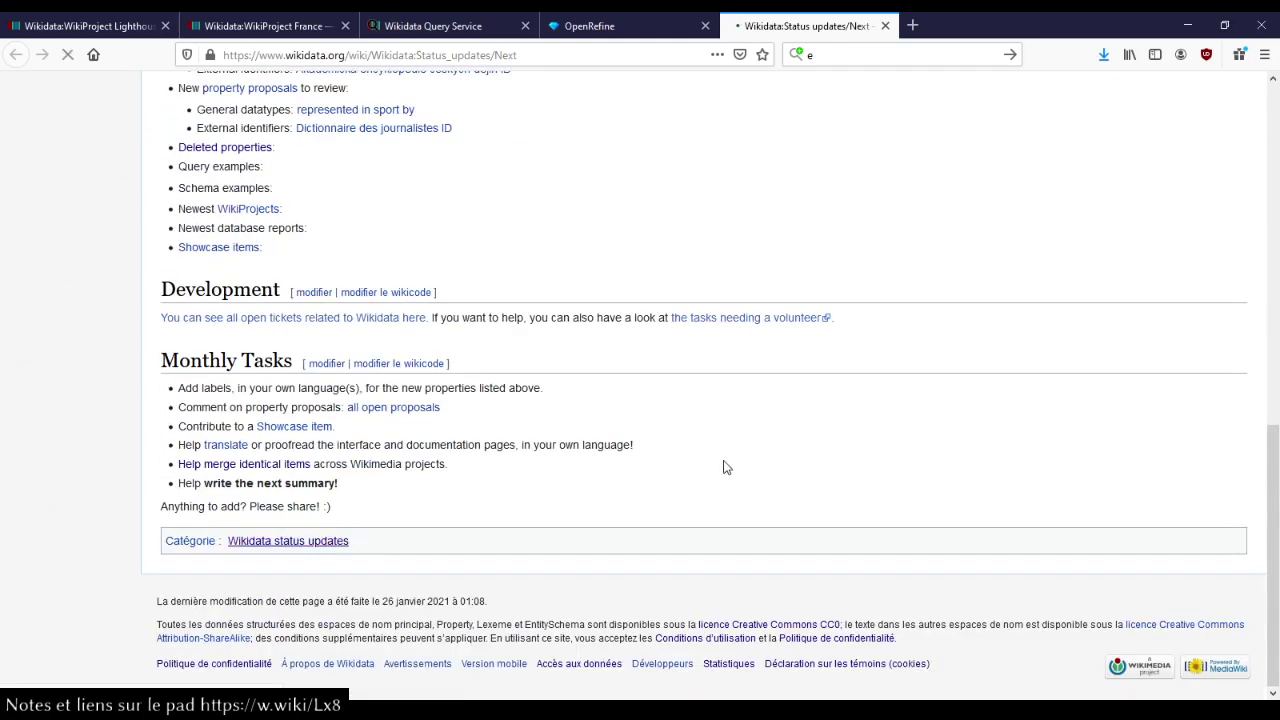
pyautogui.scroll(-10, 724, 467)
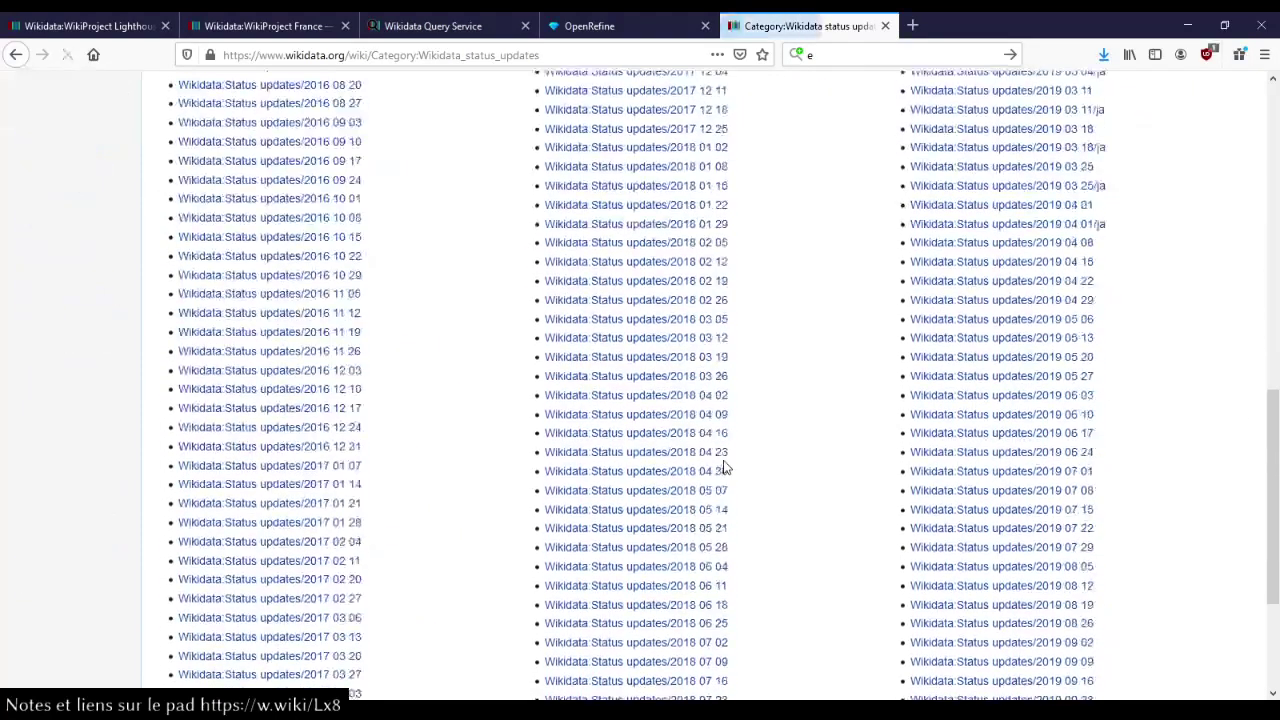
pyautogui.scroll(-3, 724, 467)
pyautogui.click(1000, 476)
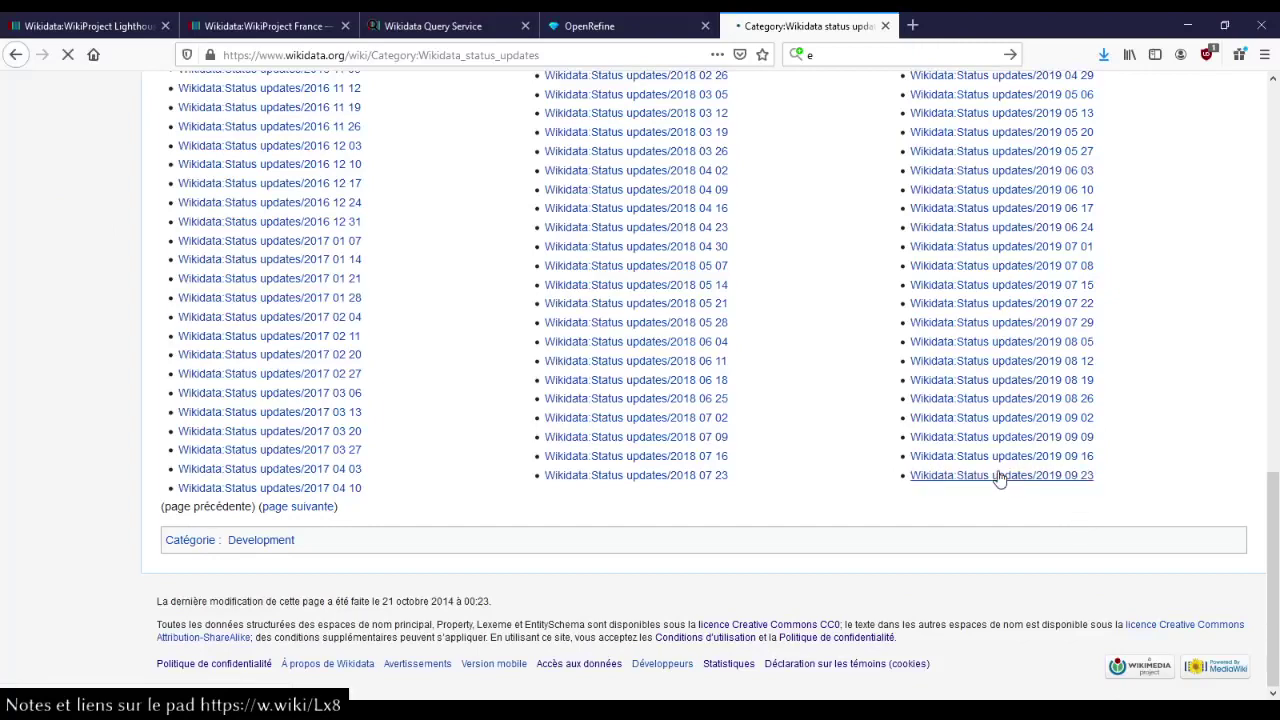
# Examine the 2019 09 23 summary's sections on events, press, tool of the week, noteworthy items, new properties and query examples.
pyautogui.scroll(-3, 735, 430)
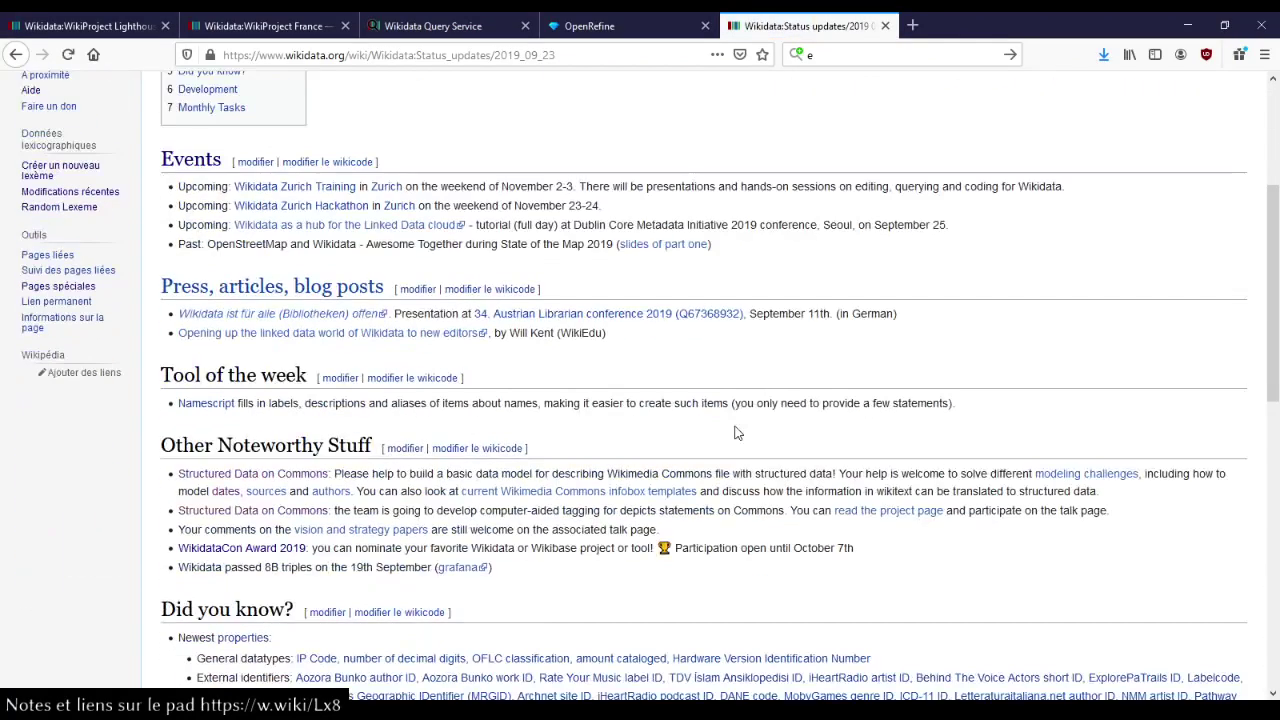
pyautogui.scroll(3, 734, 432)
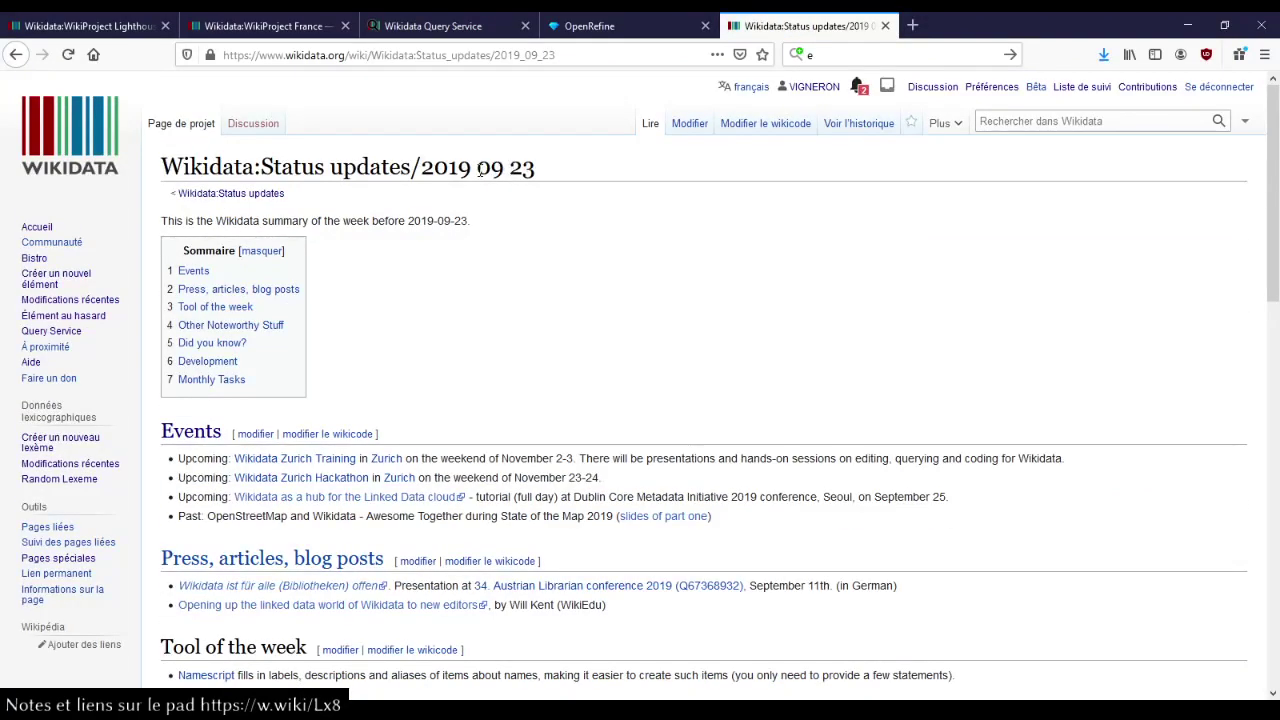
pyautogui.scroll(-4, 614, 391)
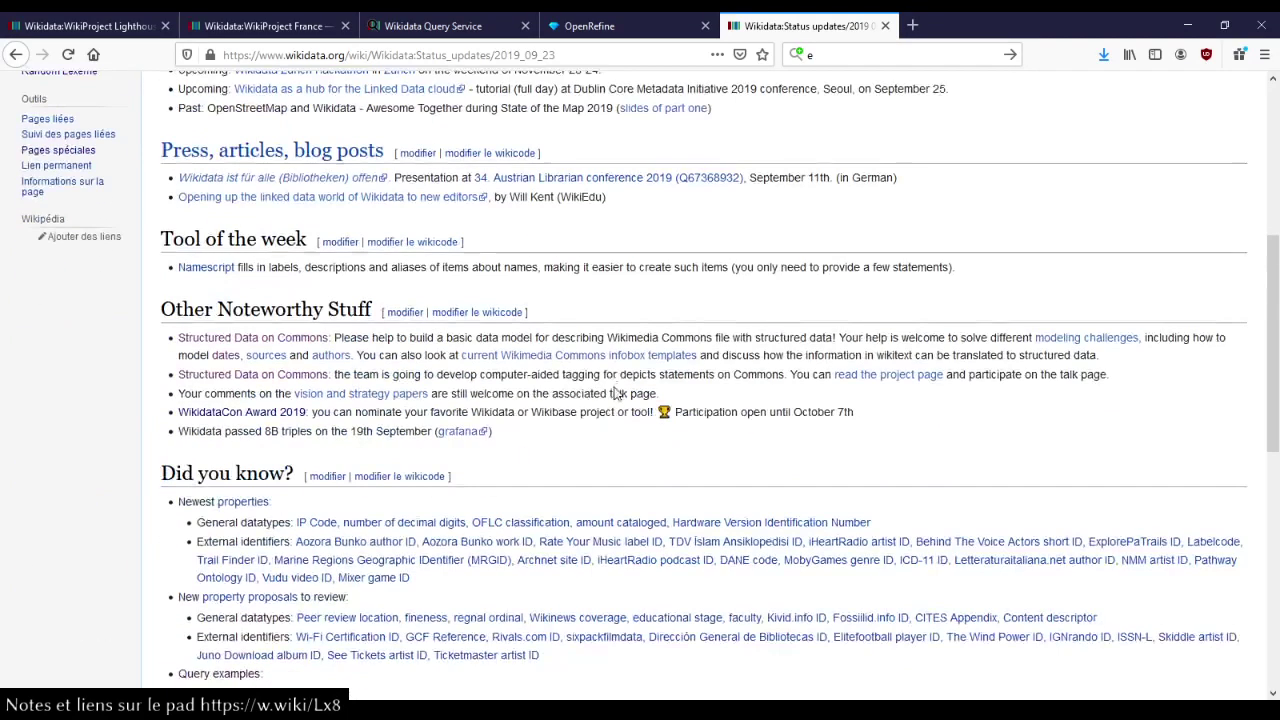
pyautogui.scroll(1, 555, 263)
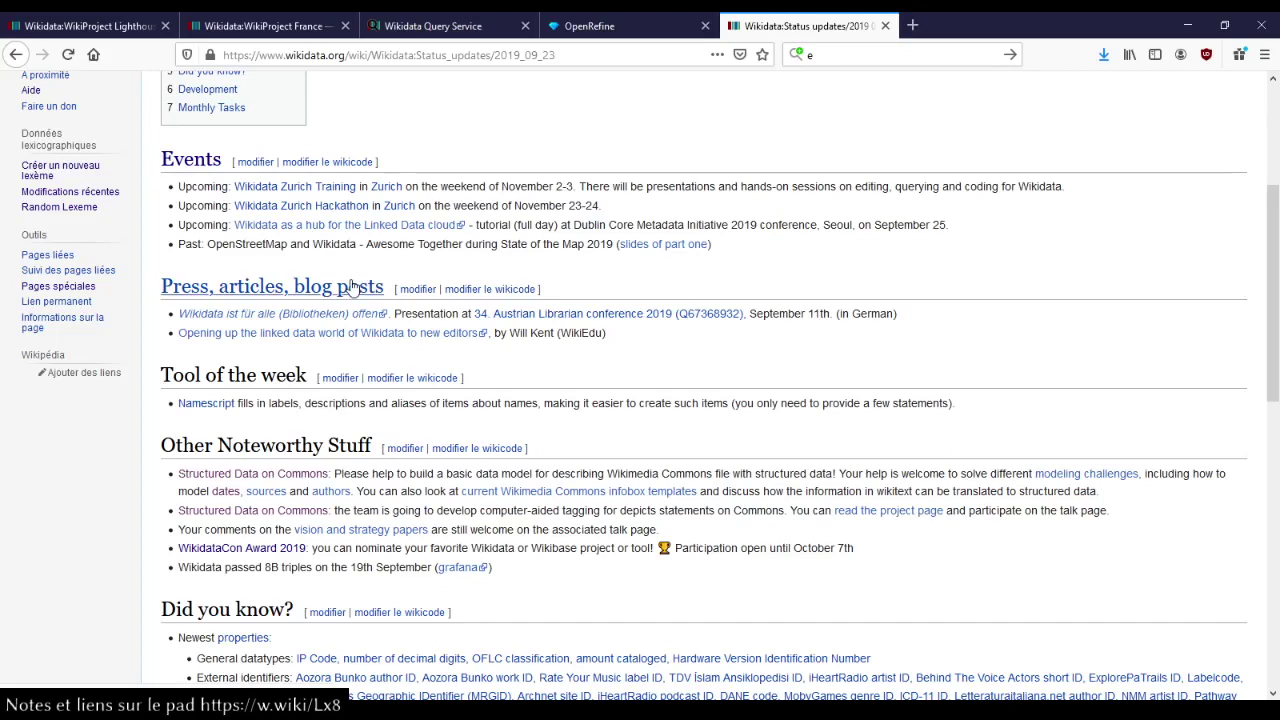
pyautogui.scroll(-3, 215, 298)
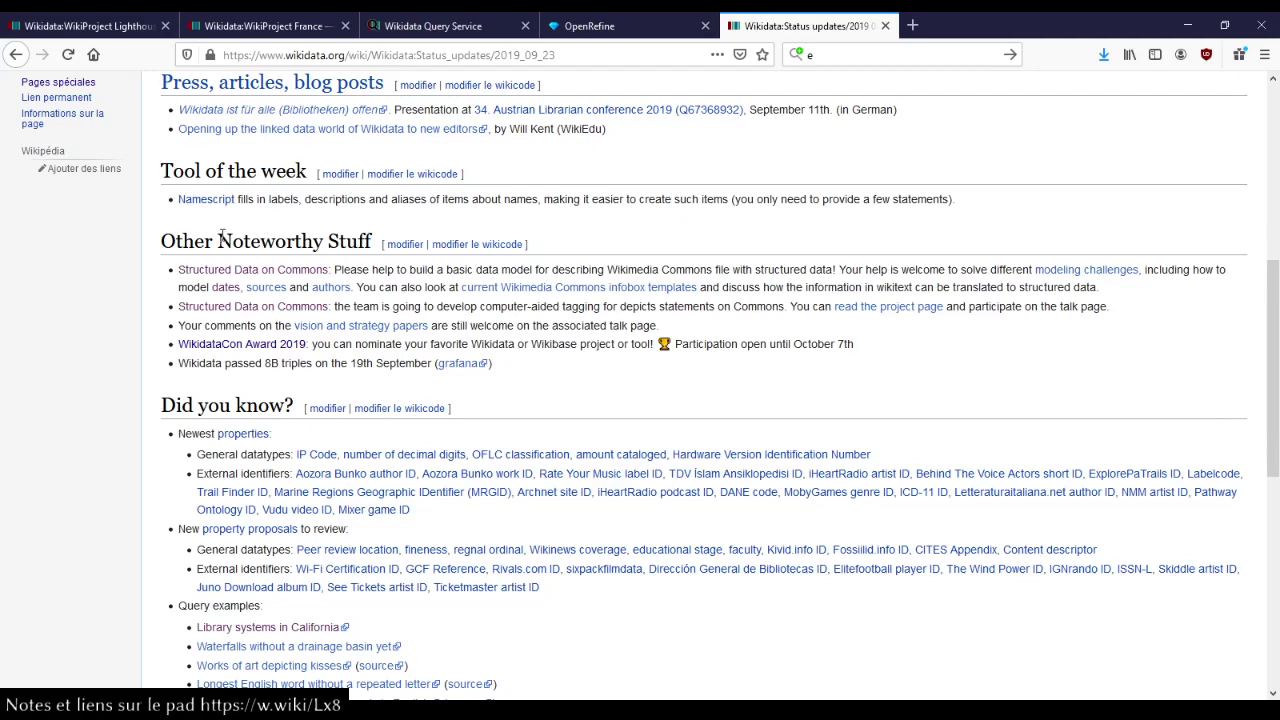
pyautogui.scroll(-3, 121, 328)
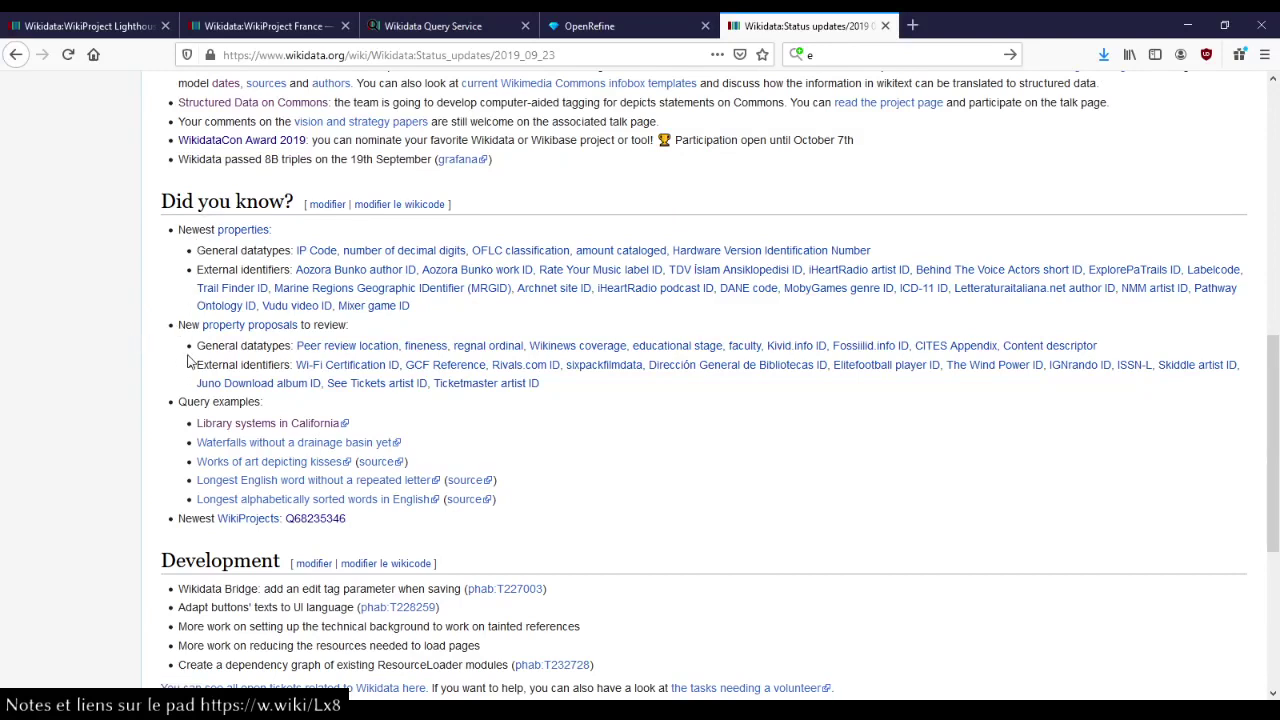
pyautogui.scroll(-1, 140, 350)
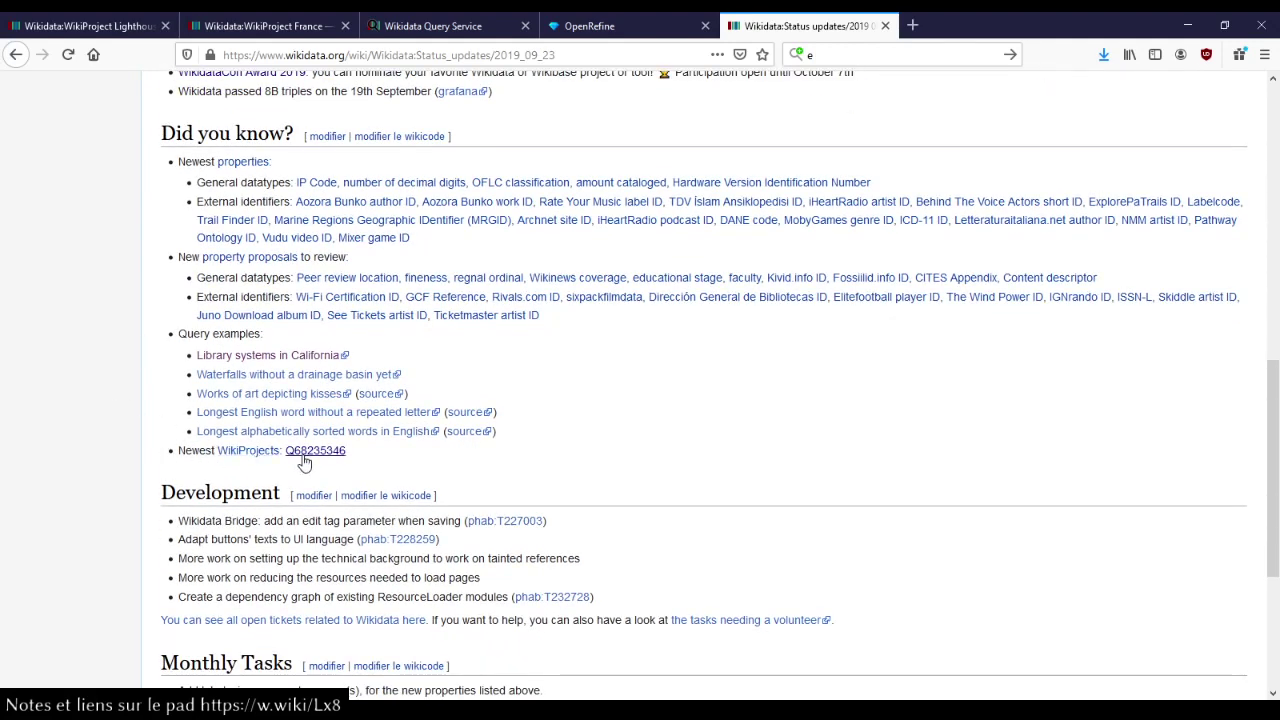
# Open the newest WikiProject, Q68235346, in a separate tab, check its purpose and reports, and close it.
pyautogui.moveTo(305, 462)
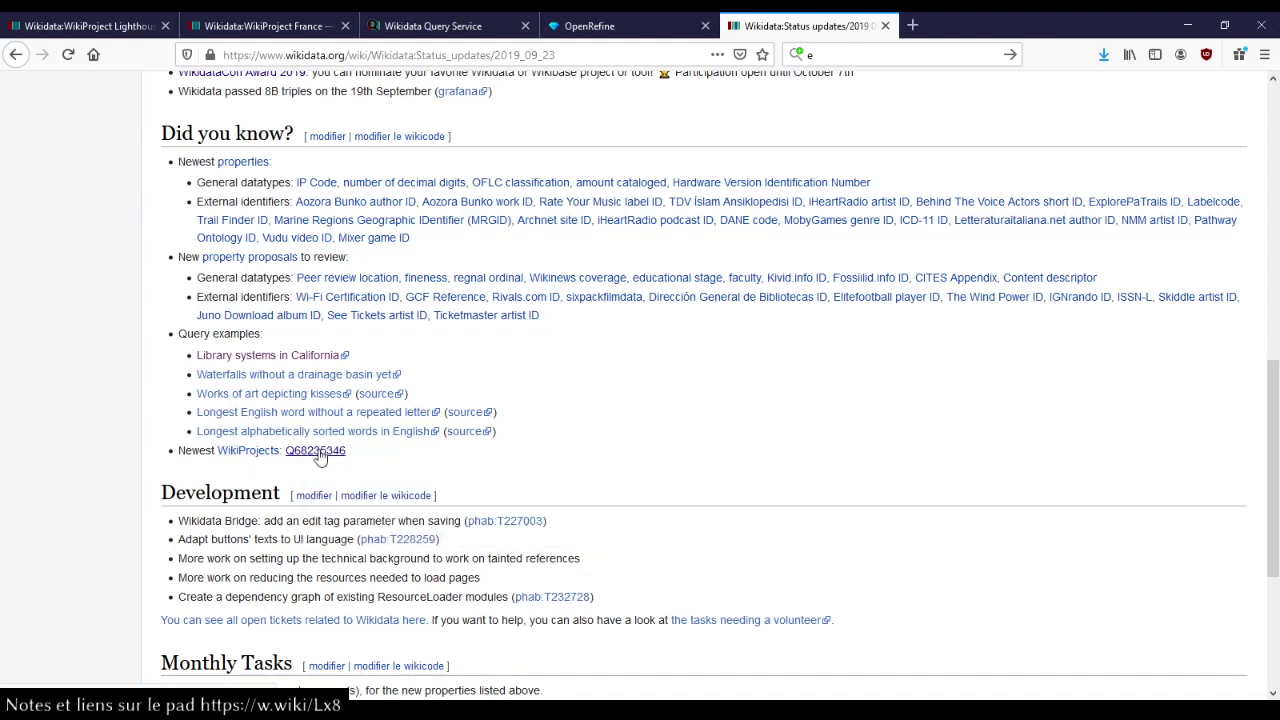
pyautogui.middleClick(320, 456)
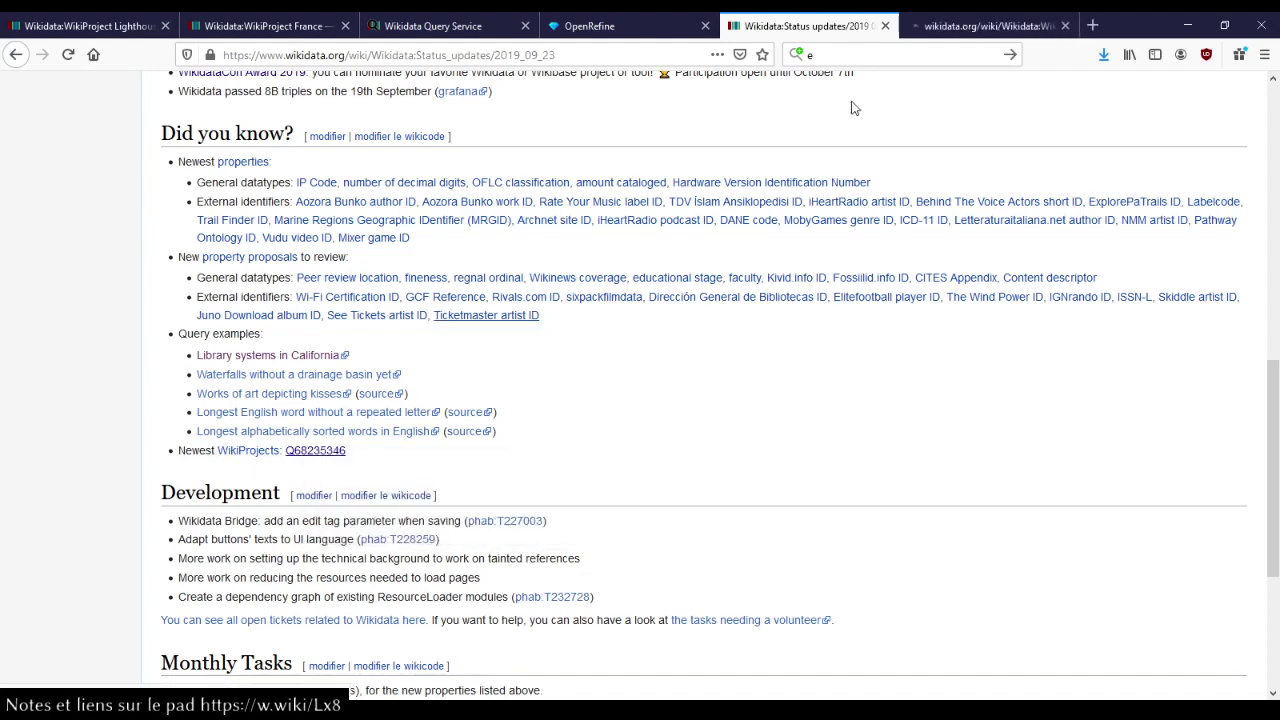
pyautogui.click(966, 29)
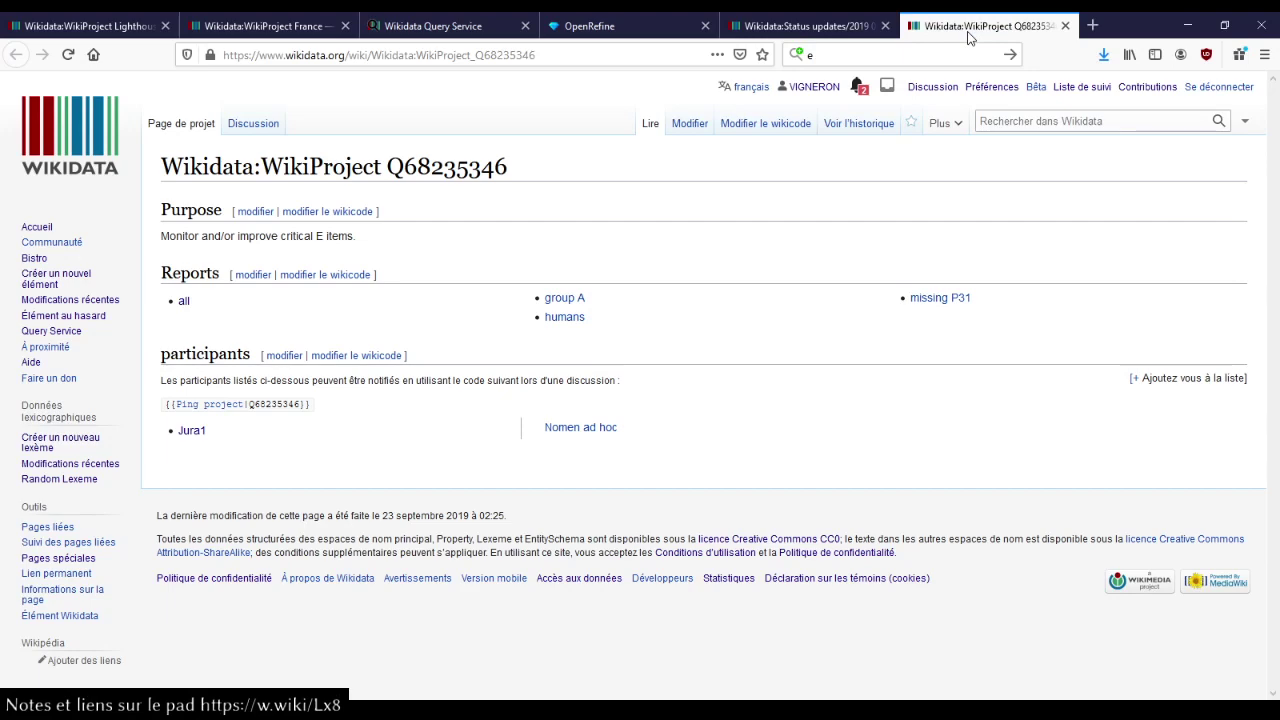
pyautogui.click(1065, 25)
# Review the summary's Development and Monthly Tasks sections, then close the status update page.
pyautogui.scroll(-3, 54, 428)
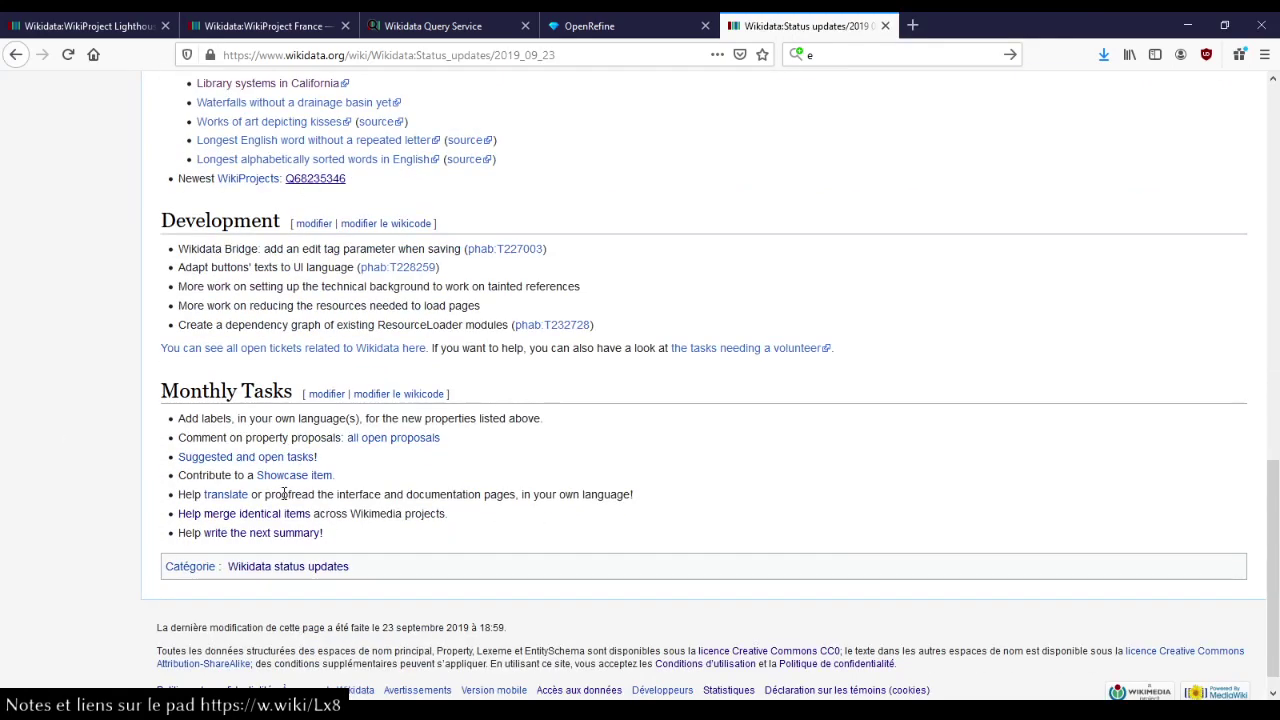
pyautogui.scroll(15, 549, 437)
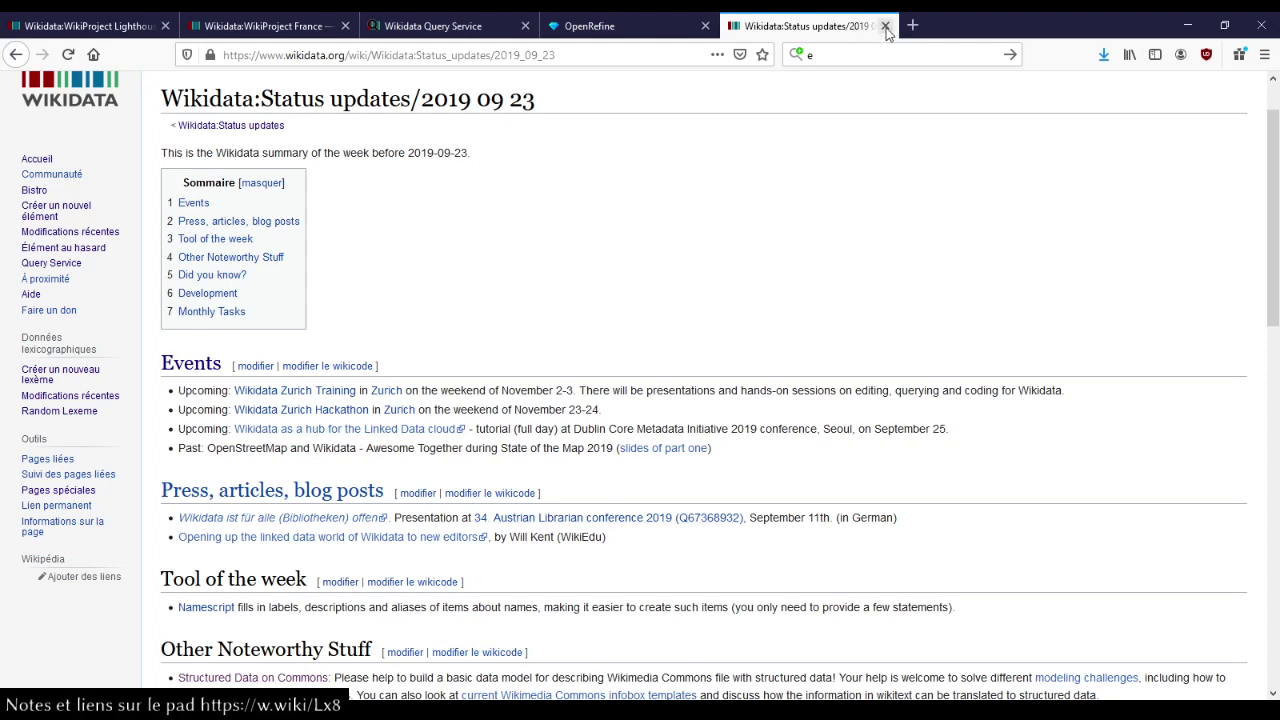
pyautogui.click(885, 27)
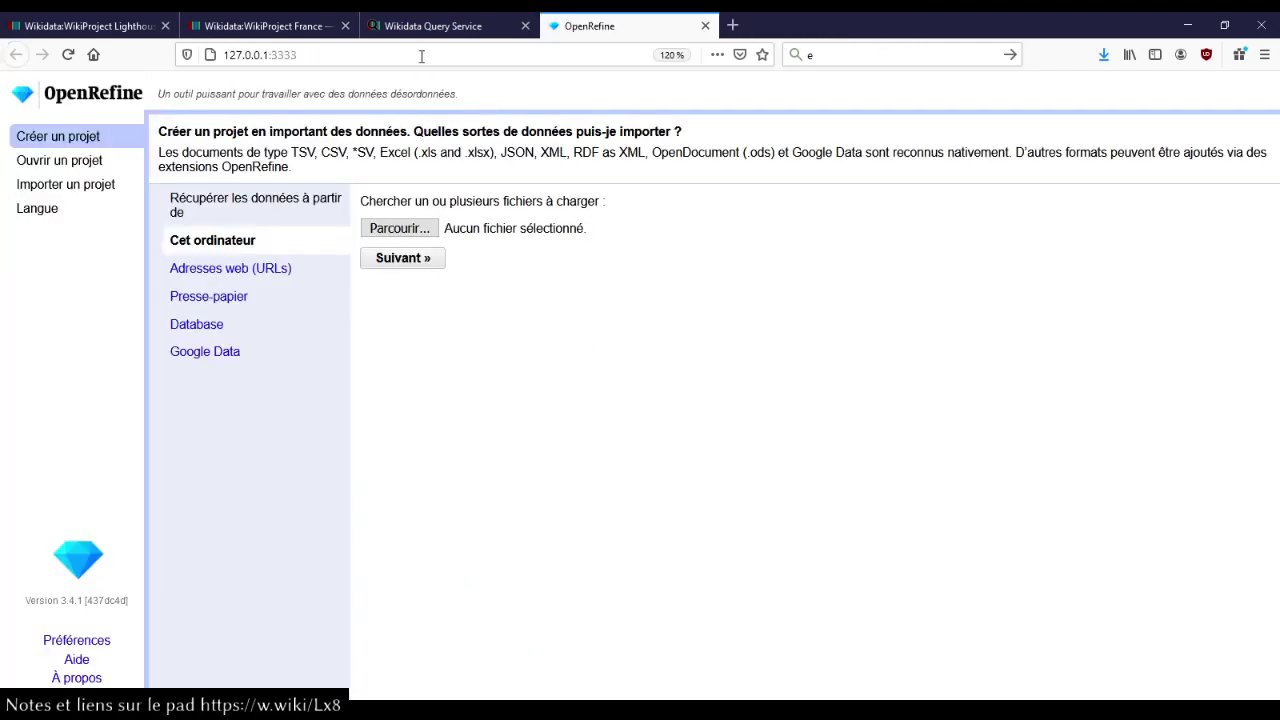
# Correct the P131+ prefix to wdt: in the Breton lighthouse query in Wikidata Query Service and run it.
pyautogui.click(430, 26)
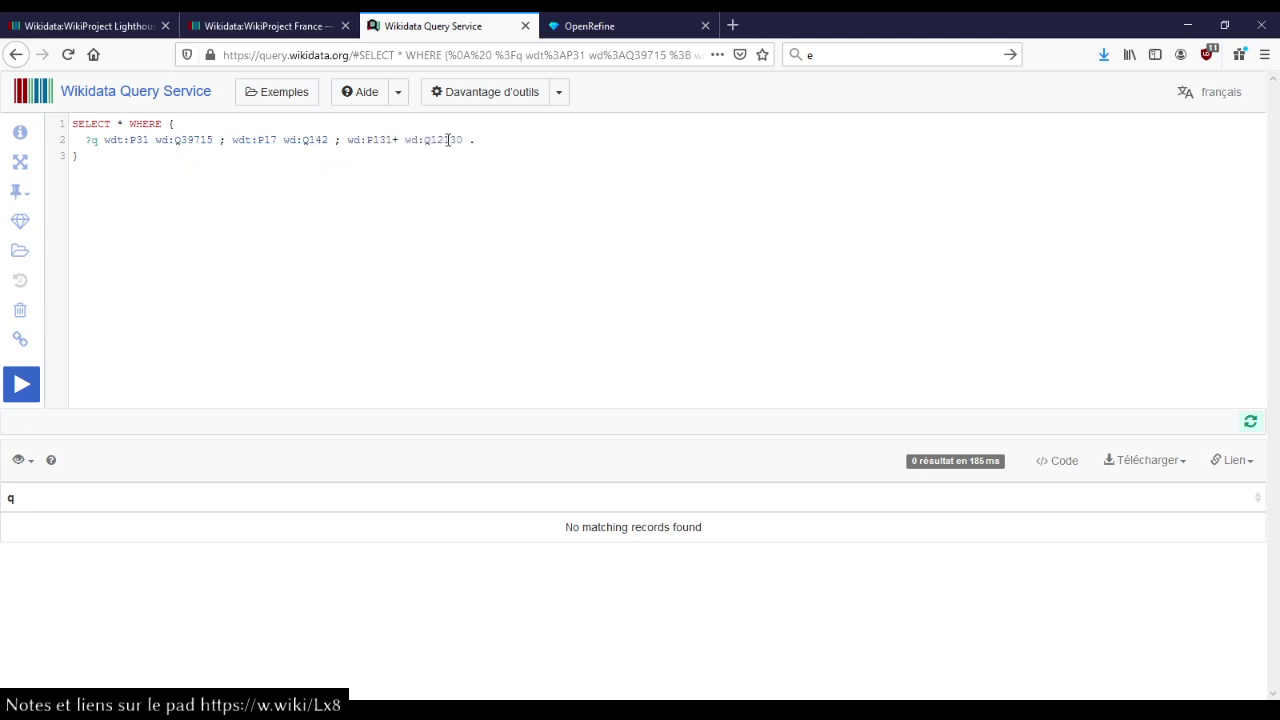
pyautogui.moveTo(448, 140)
pyautogui.click(357, 143)
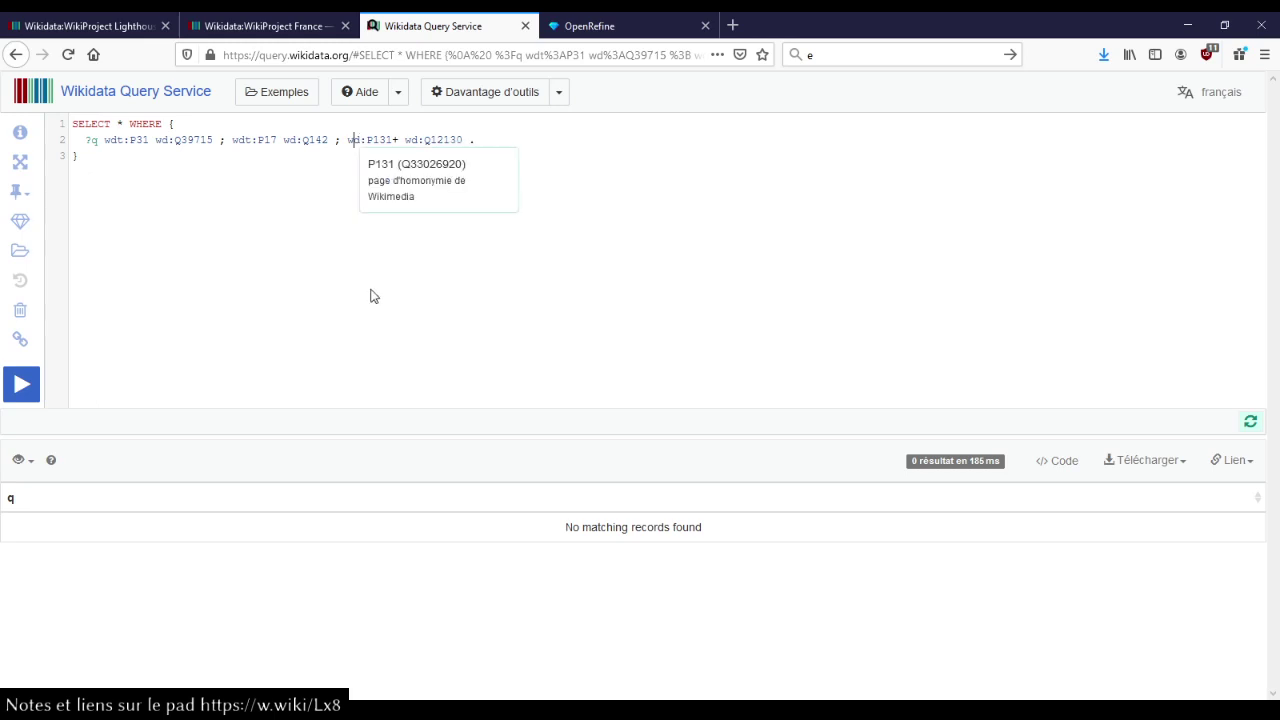
pyautogui.write('t')
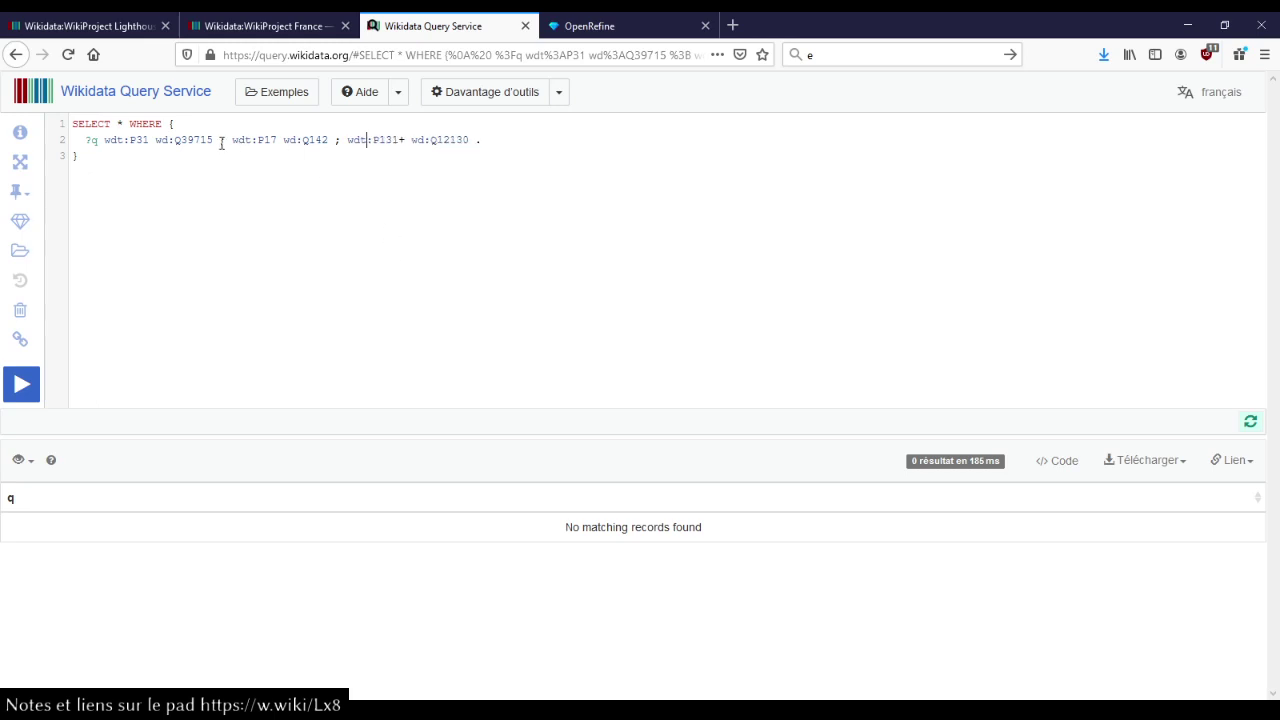
pyautogui.hotkey('ctrl', 'Return')
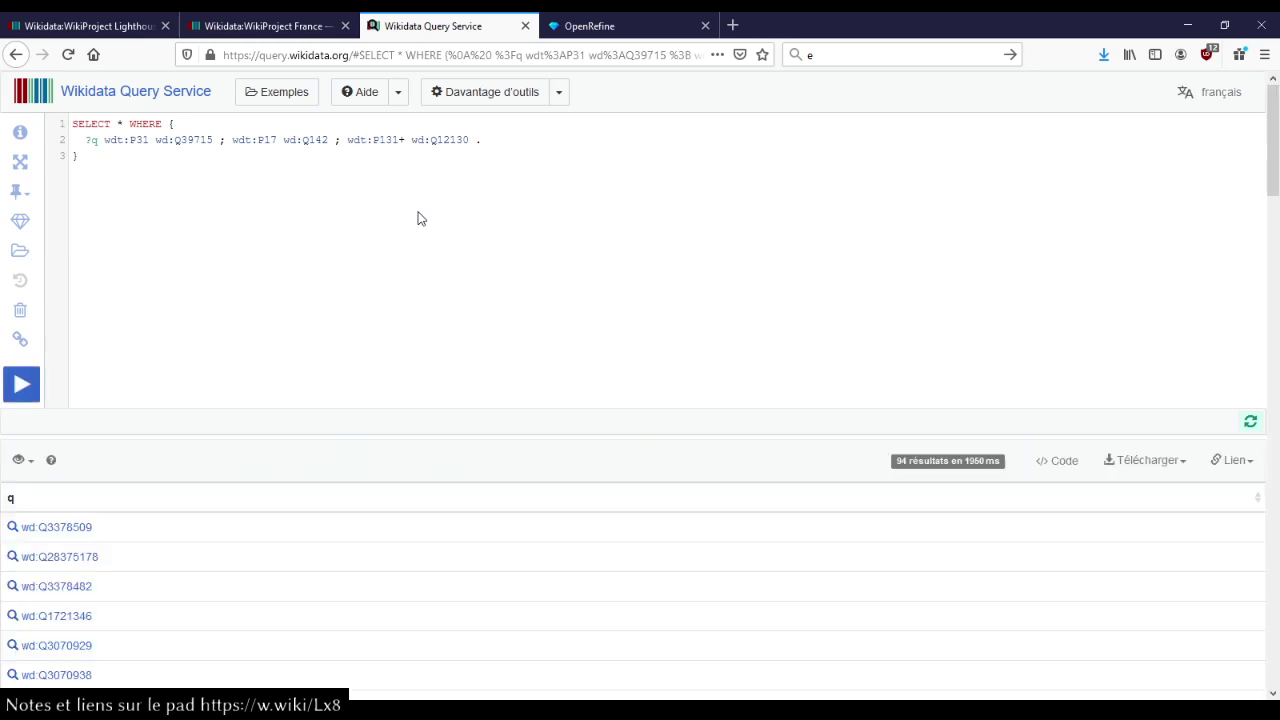
# Copy the query result identifiers from wd:Q3378315 through wd:Q29017513.
pyautogui.scroll(-3, 419, 222)
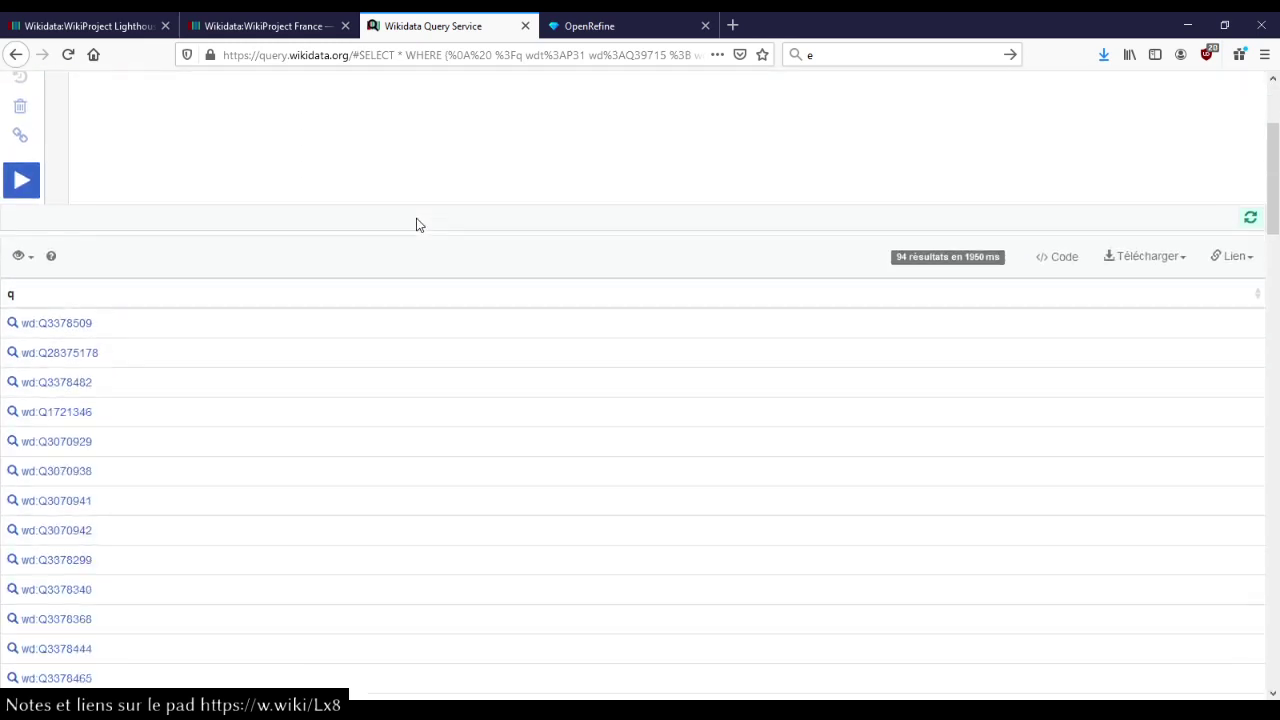
pyautogui.scroll(3, 417, 224)
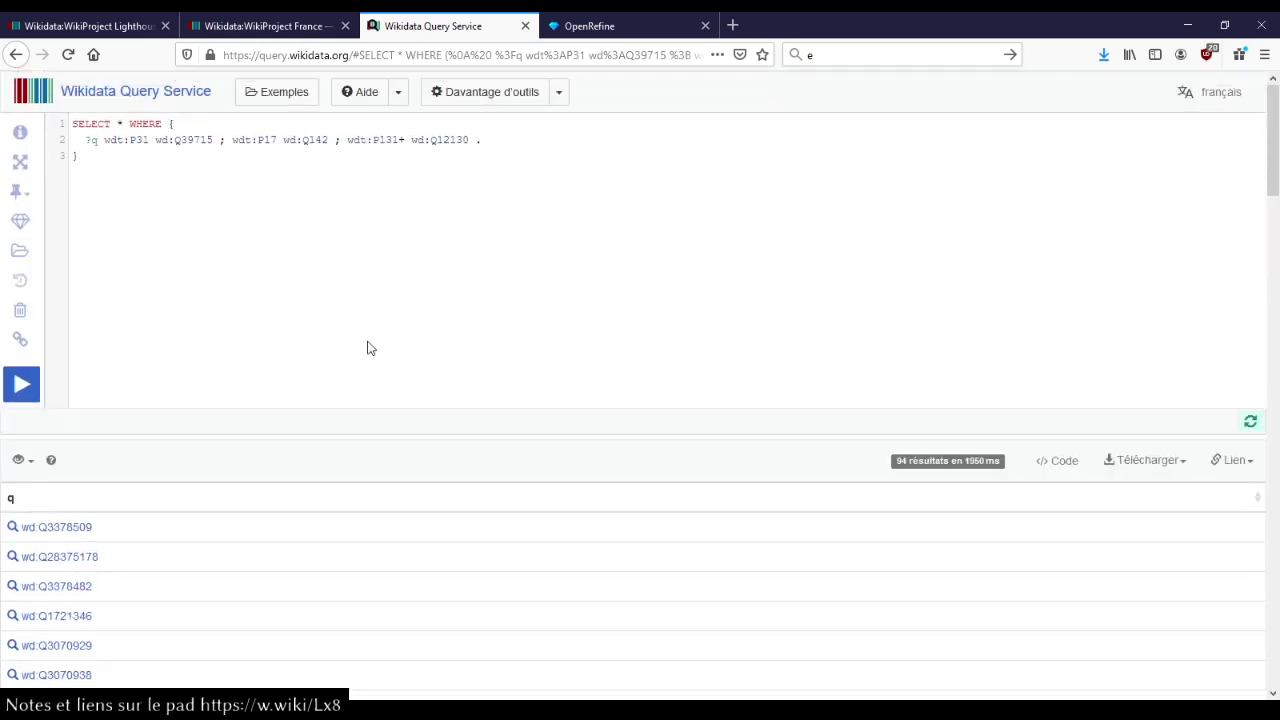
pyautogui.scroll(-3, 194, 522)
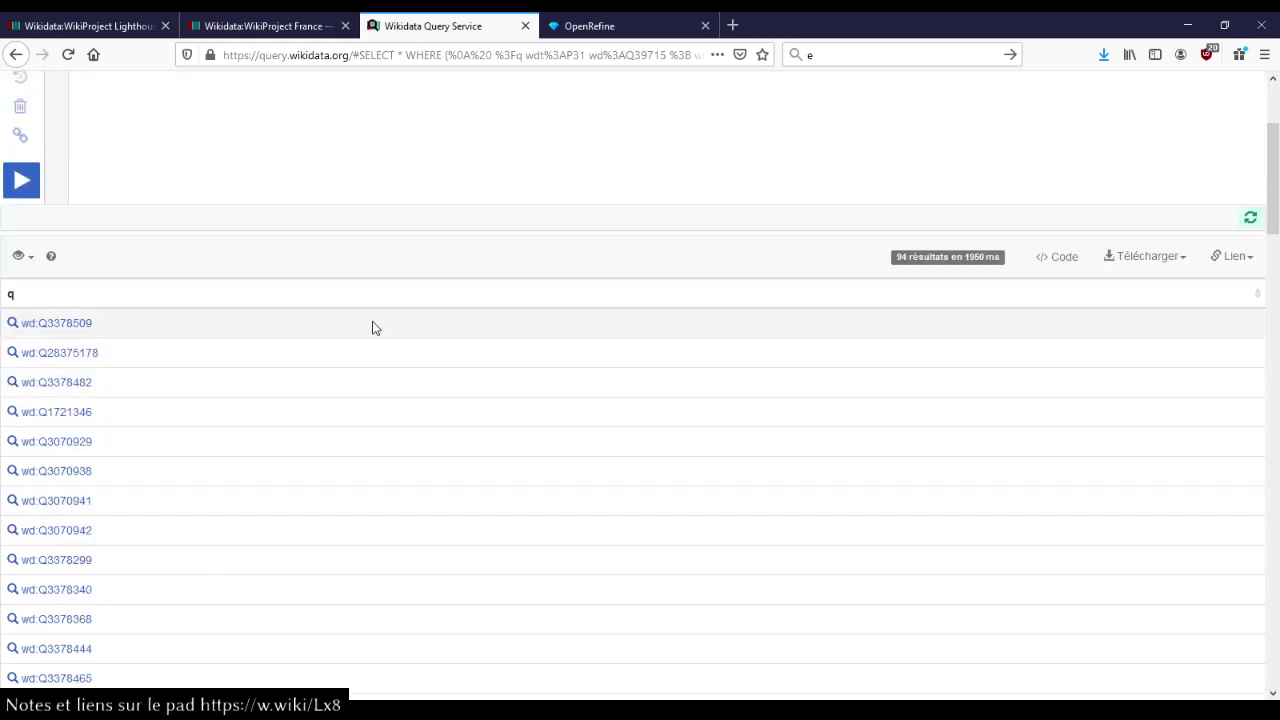
pyautogui.click(1152, 256)
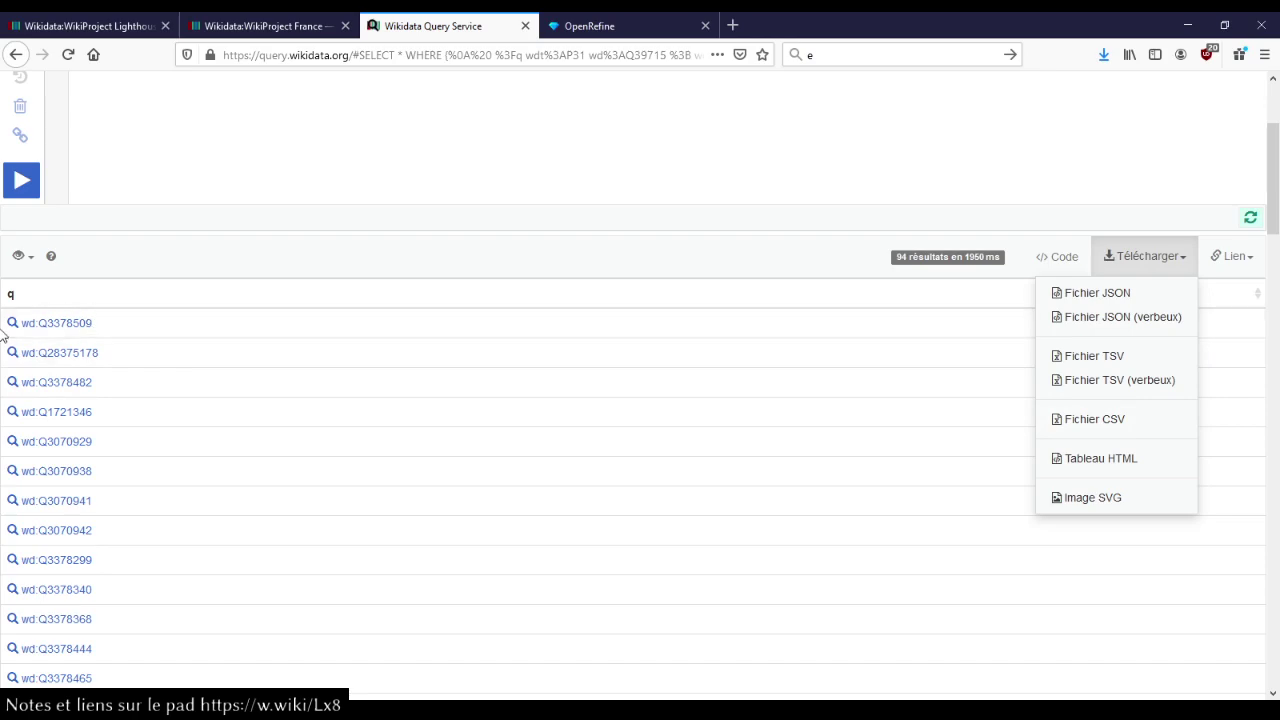
pyautogui.moveTo(12, 326); pyautogui.dragTo(30, 183)
pyautogui.hotkey('ctrl', 'c')
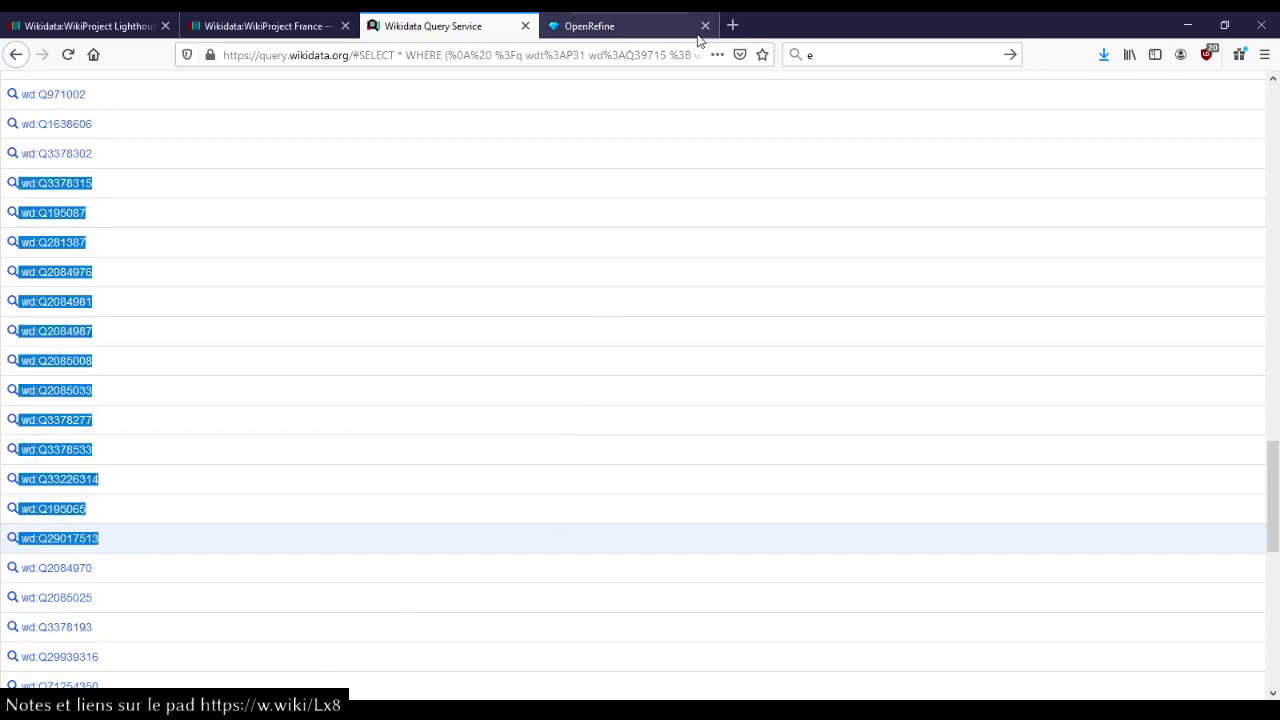
# Switch to OpenRefine and load the copied identifiers as clipboard data for a new project.
pyautogui.click(625, 26)
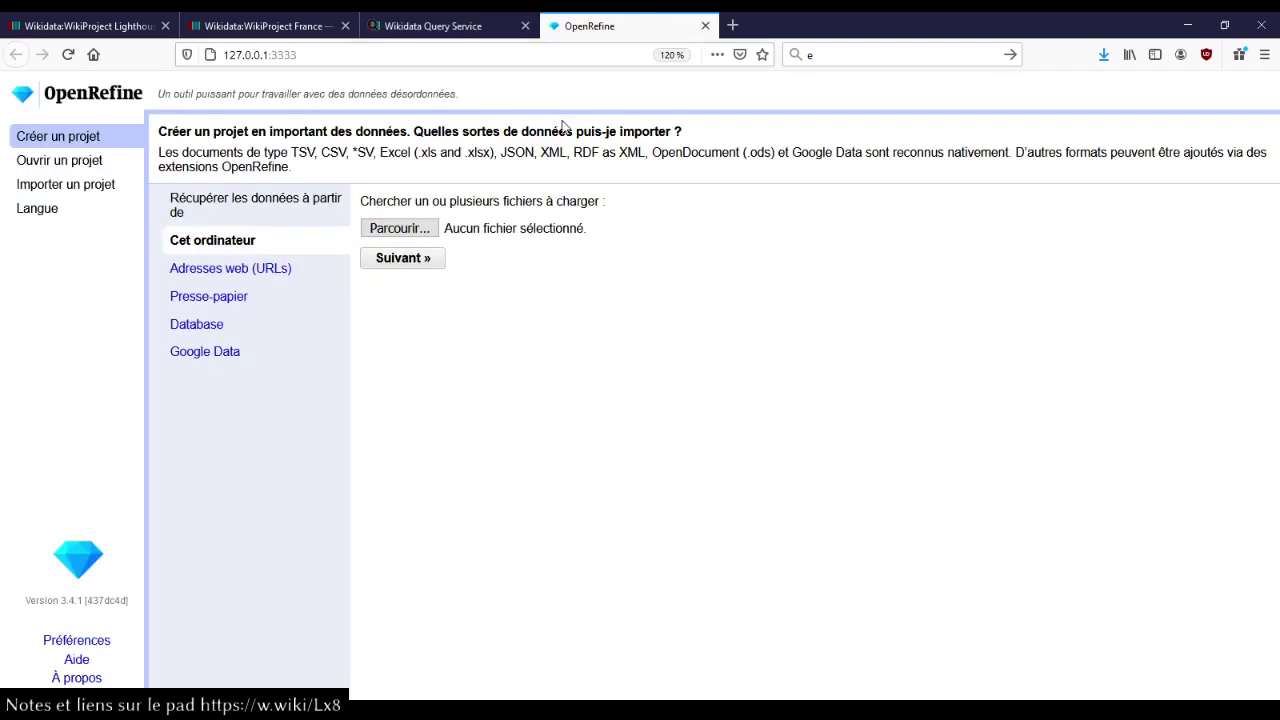
pyautogui.click(207, 300)
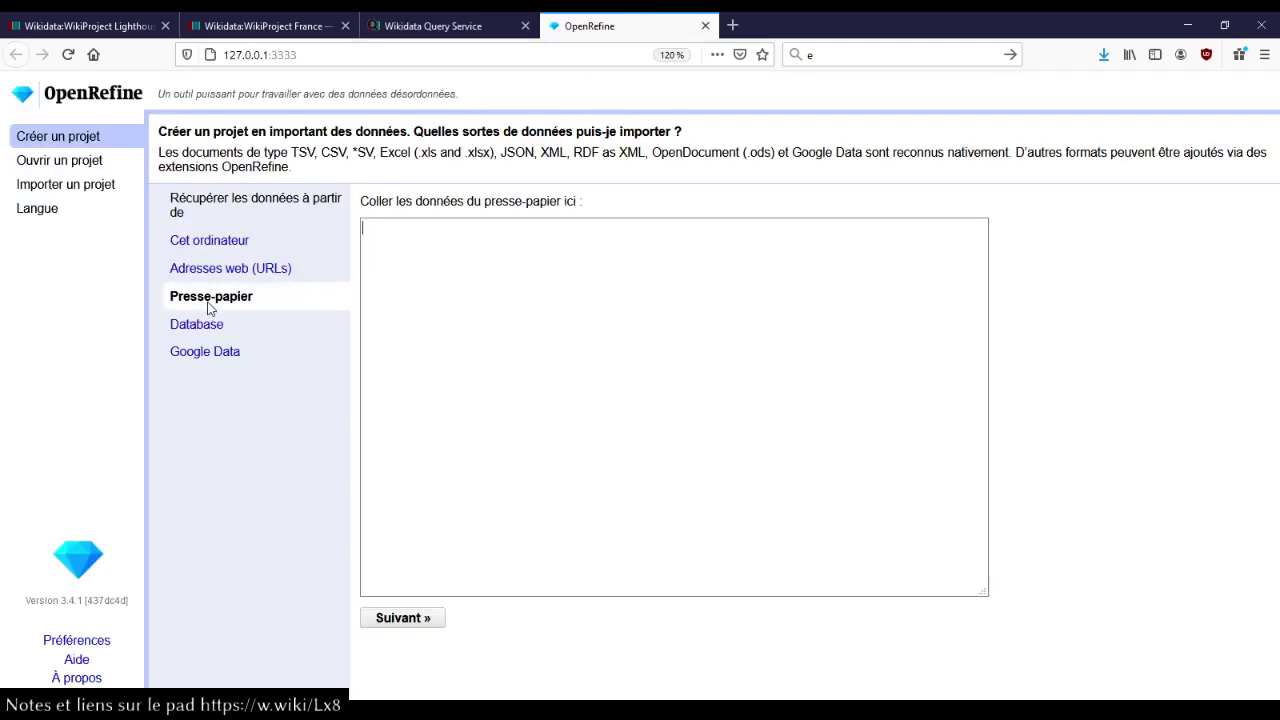
pyautogui.hotkey('ctrl', 'v')
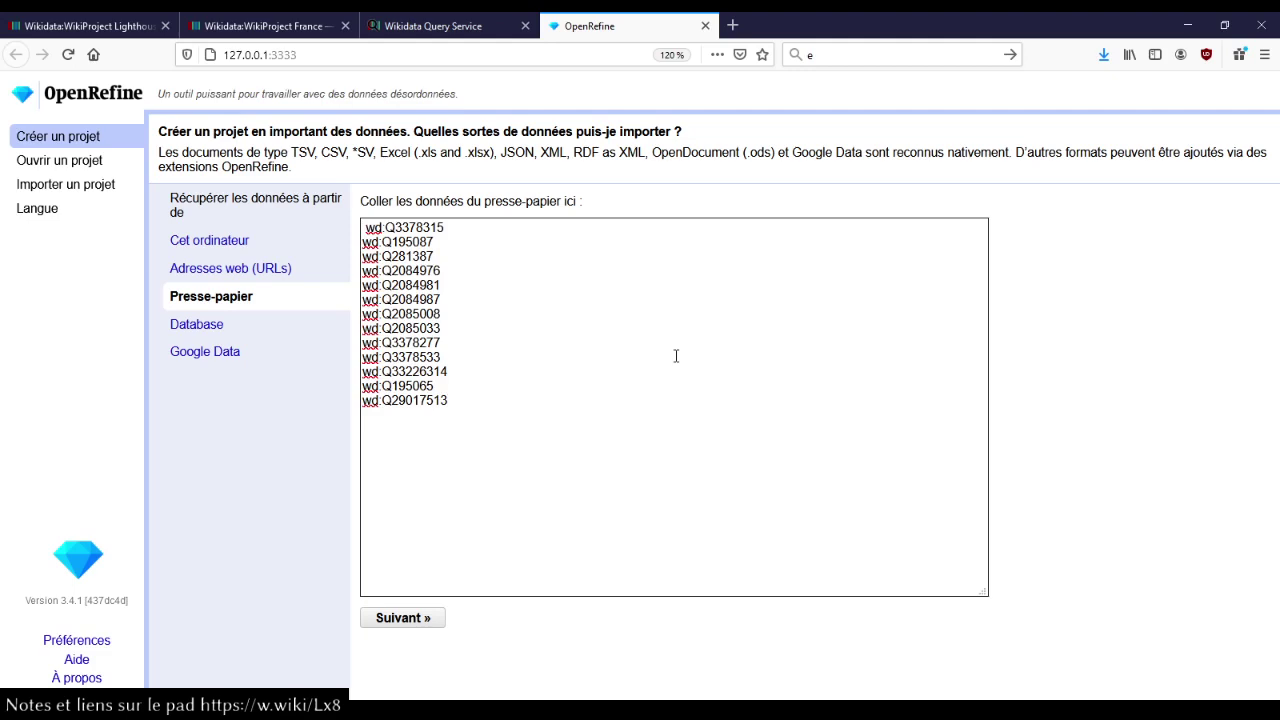
pyautogui.click(401, 627)
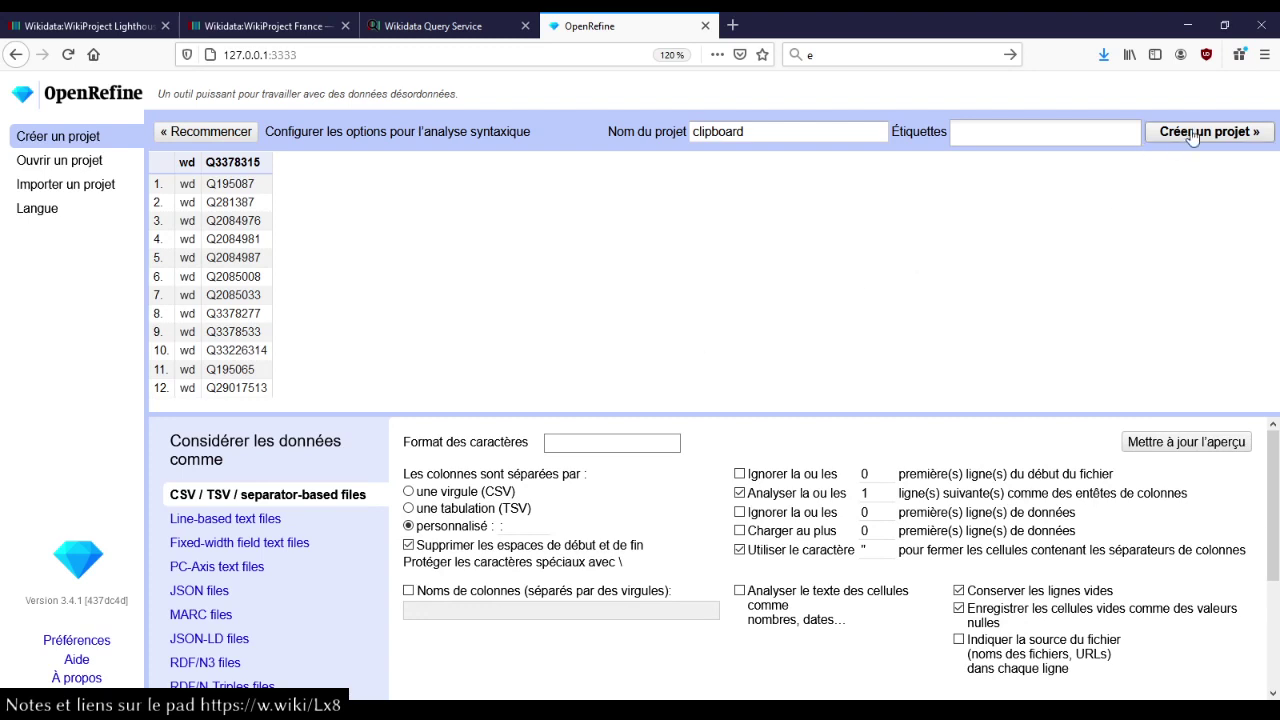
# Name the project phare and create it with the colon-separated parsing settings.
pyautogui.doubleClick(765, 132)
pyautogui.write('phare')
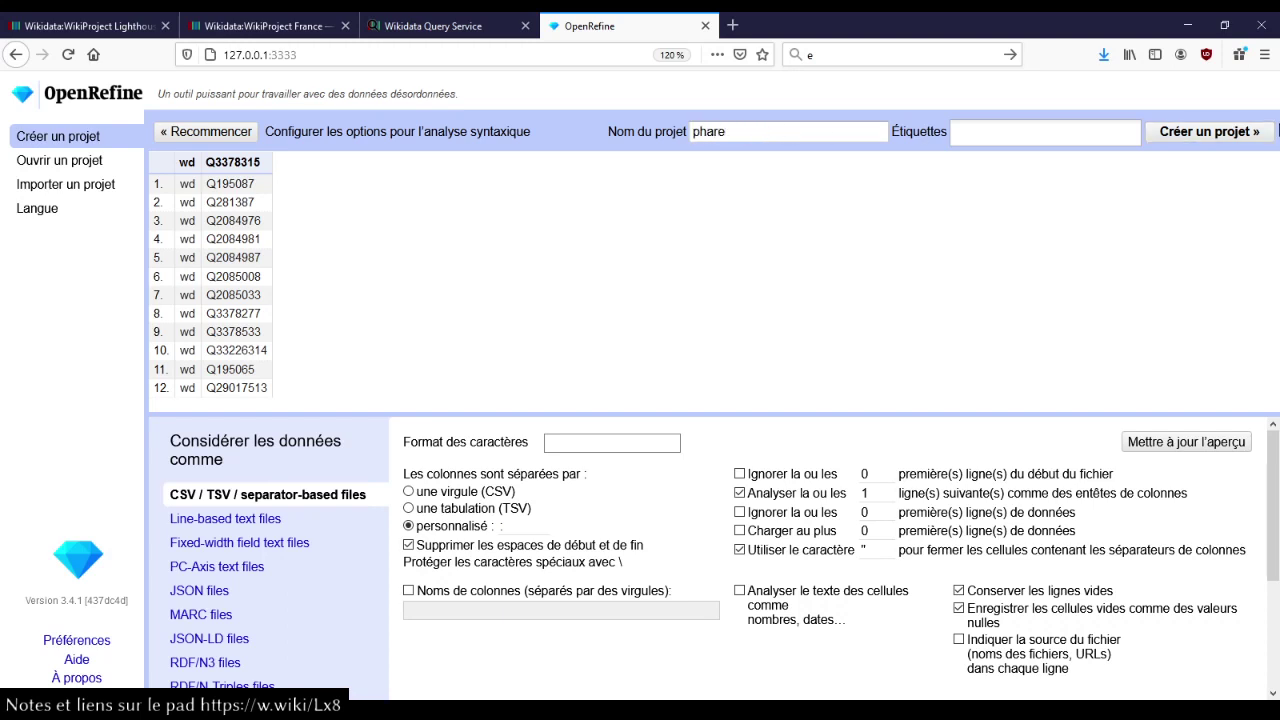
pyautogui.click(1252, 130)
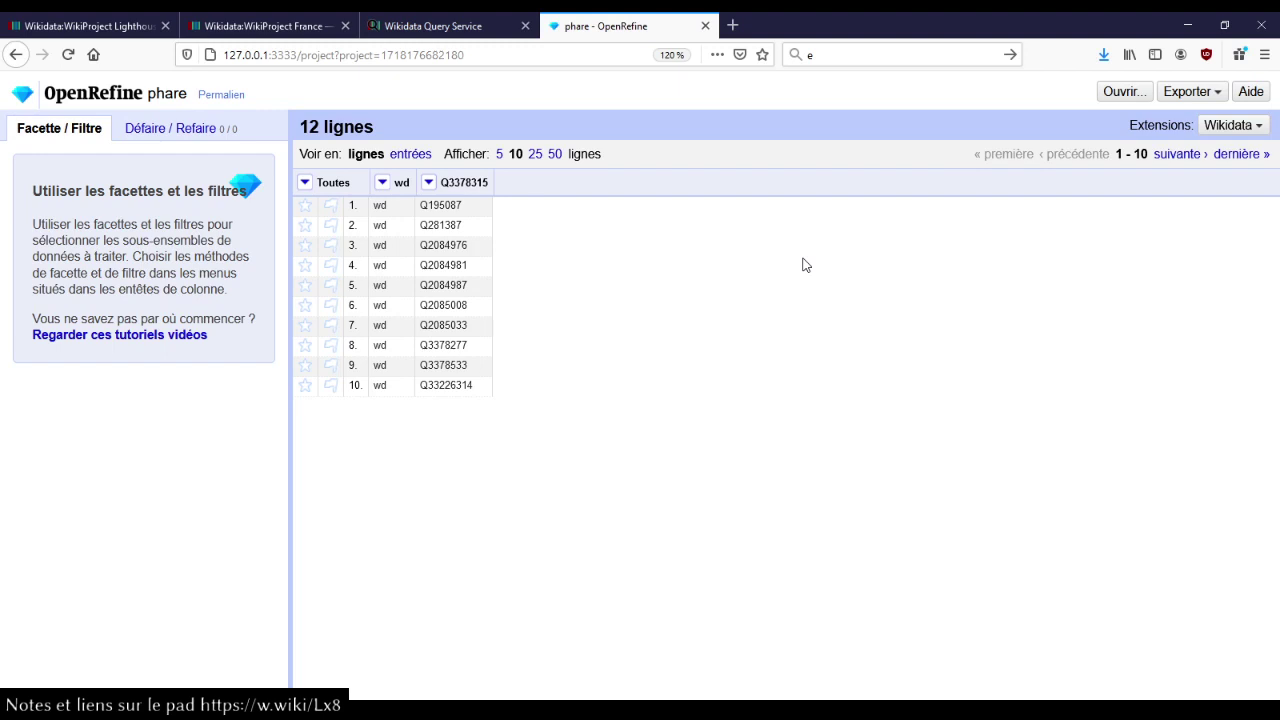
pyautogui.click(383, 184)
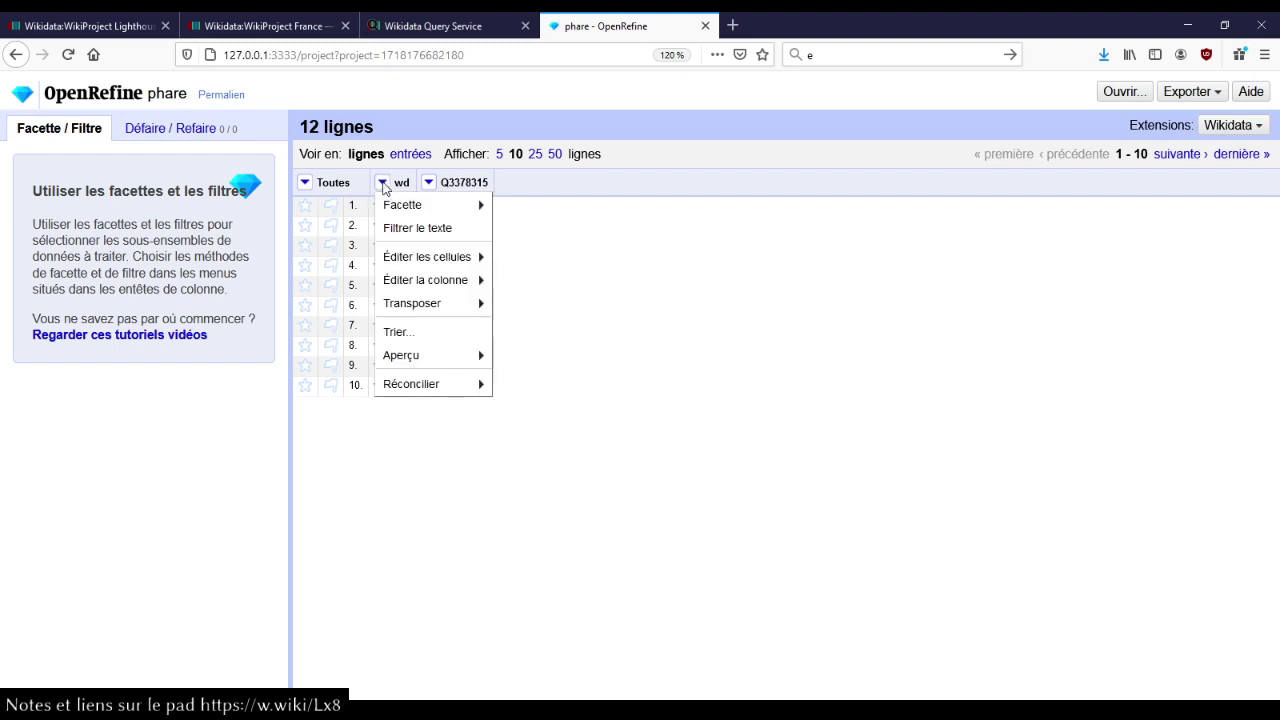
pyautogui.moveTo(404, 265)
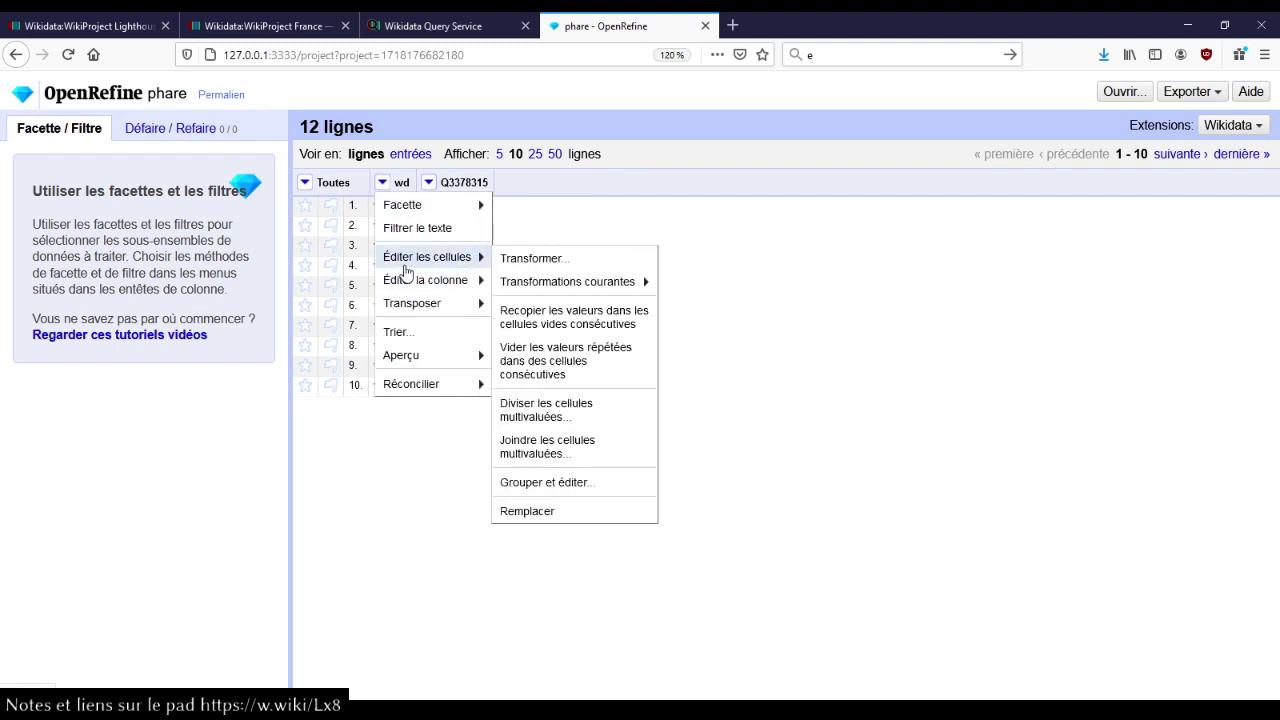
pyautogui.click(869, 277)
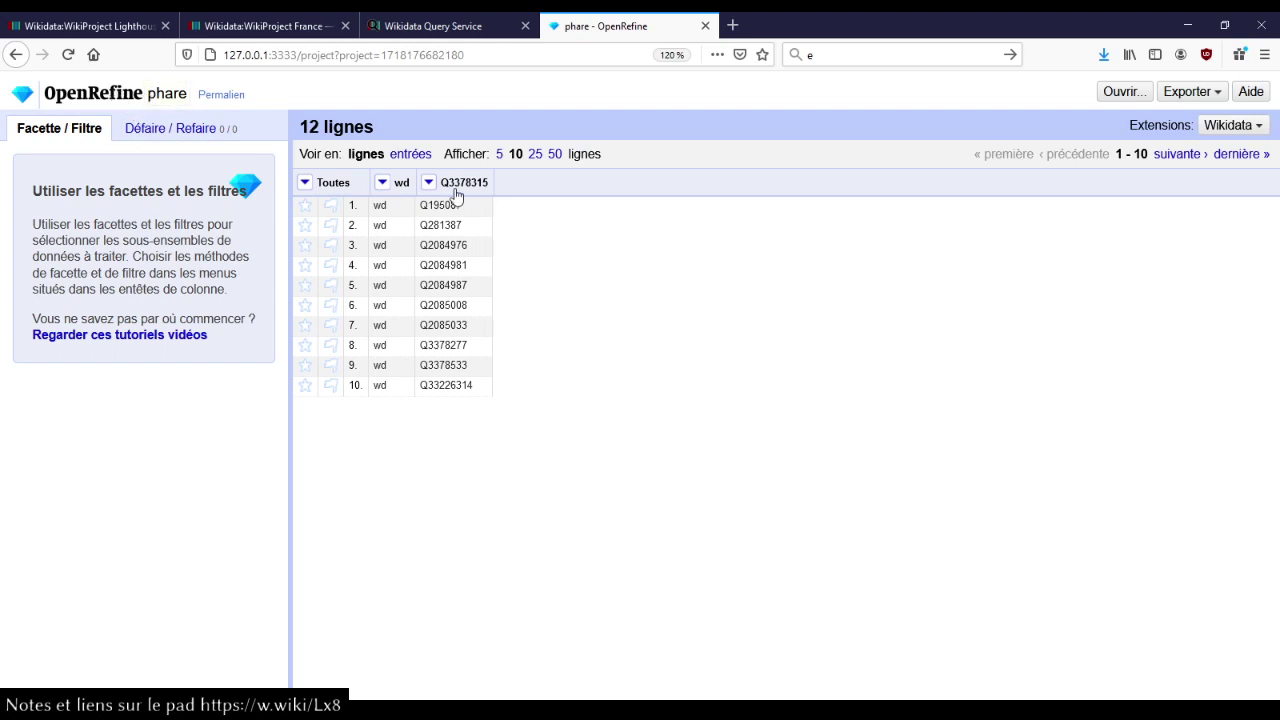
# Start another new project and load the copied lighthouse identifiers into it as clipboard data.
pyautogui.click(109, 95)
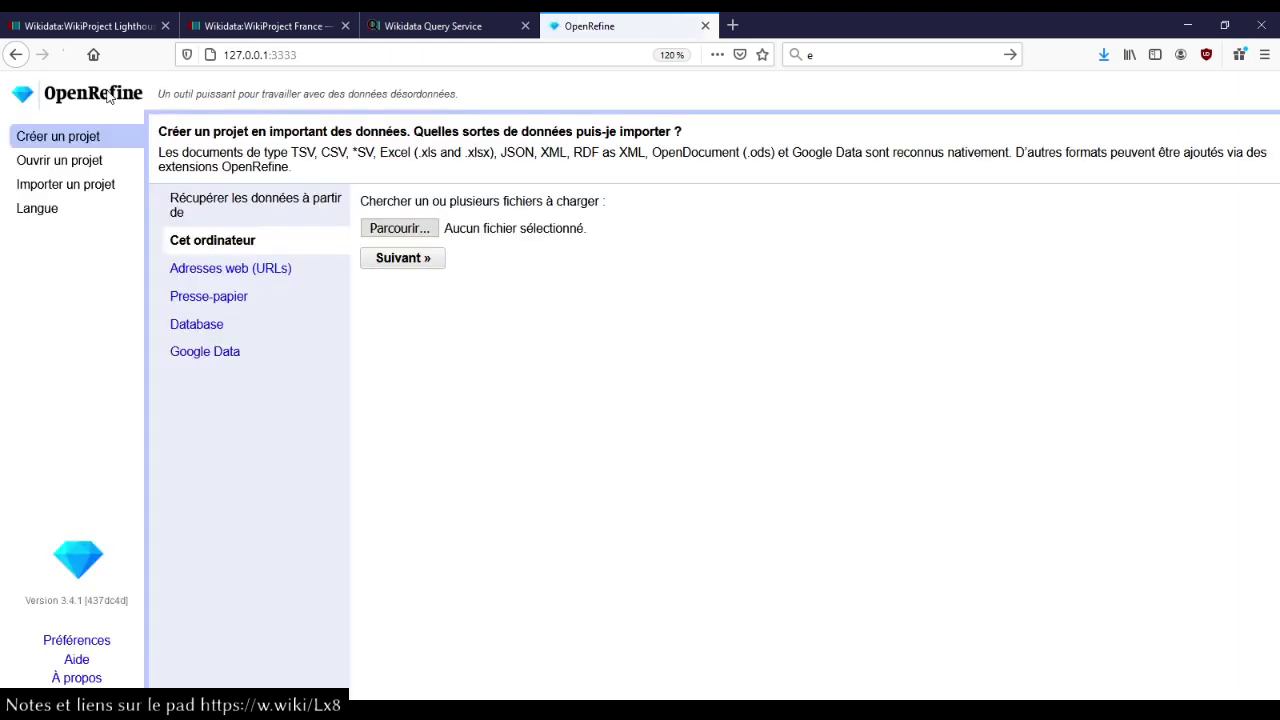
pyautogui.click(214, 300)
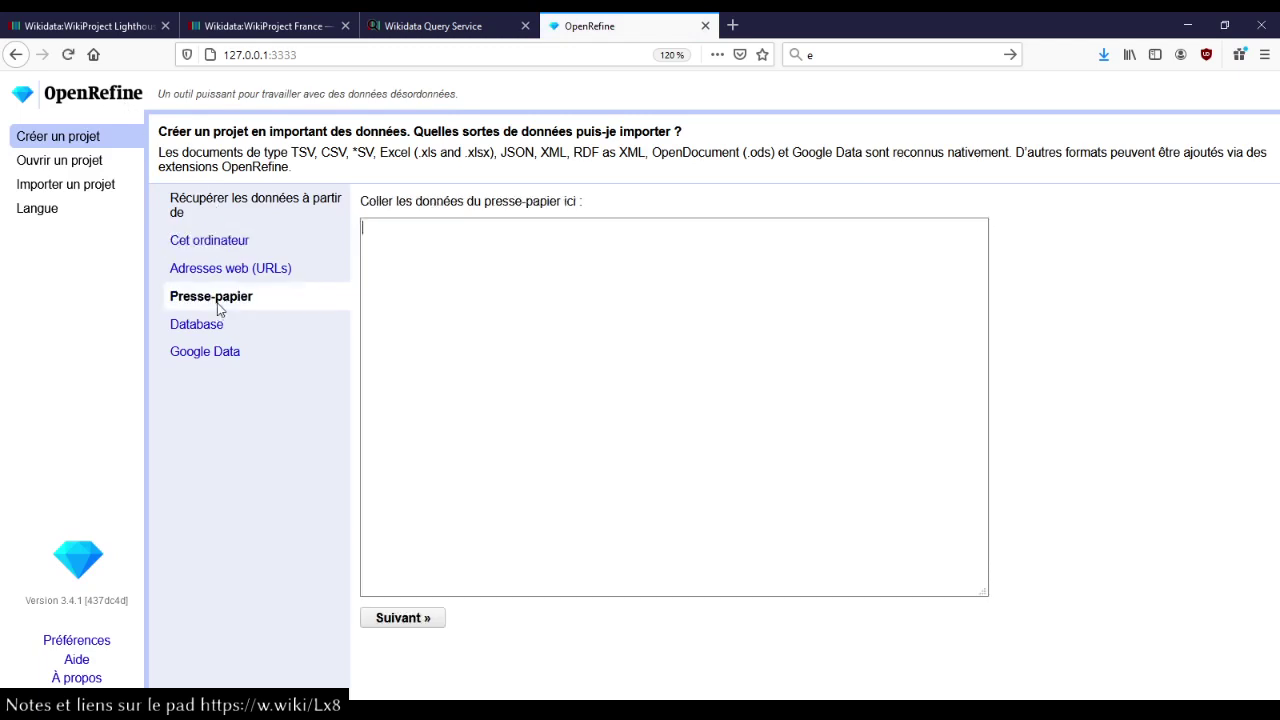
pyautogui.hotkey('ctrl', 'v')
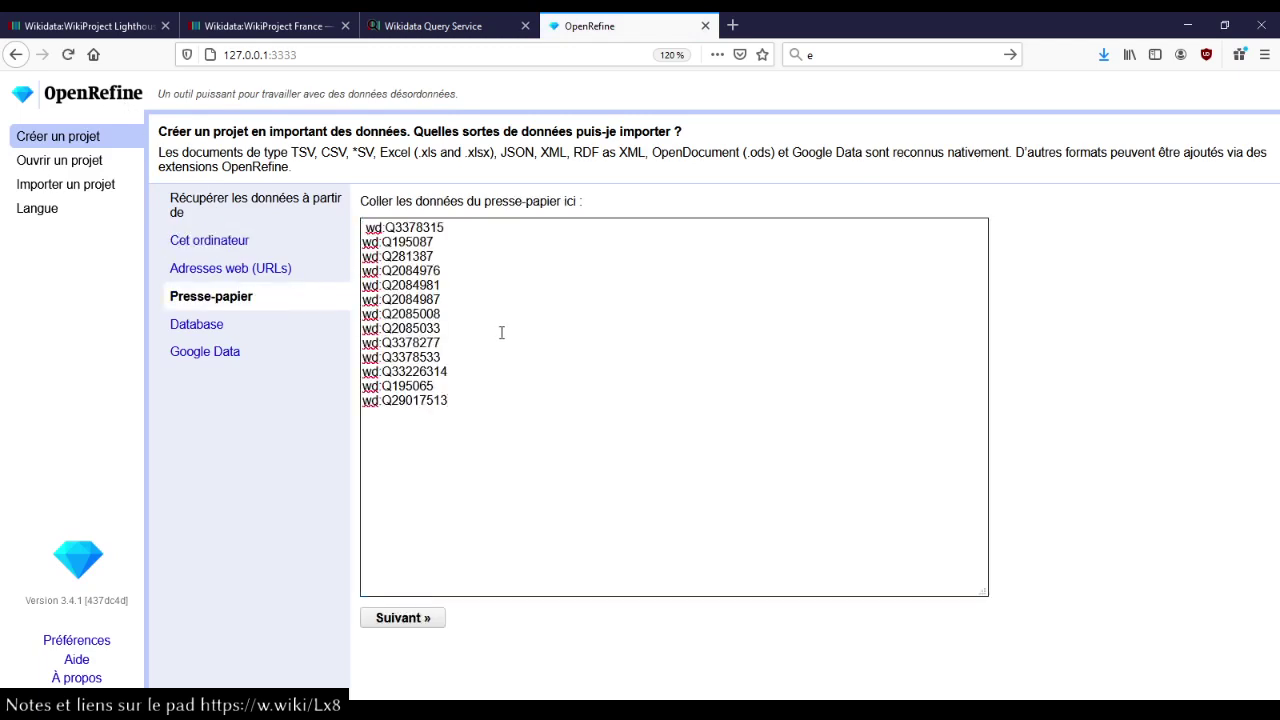
pyautogui.press('Delete')
pyautogui.click(430, 616)
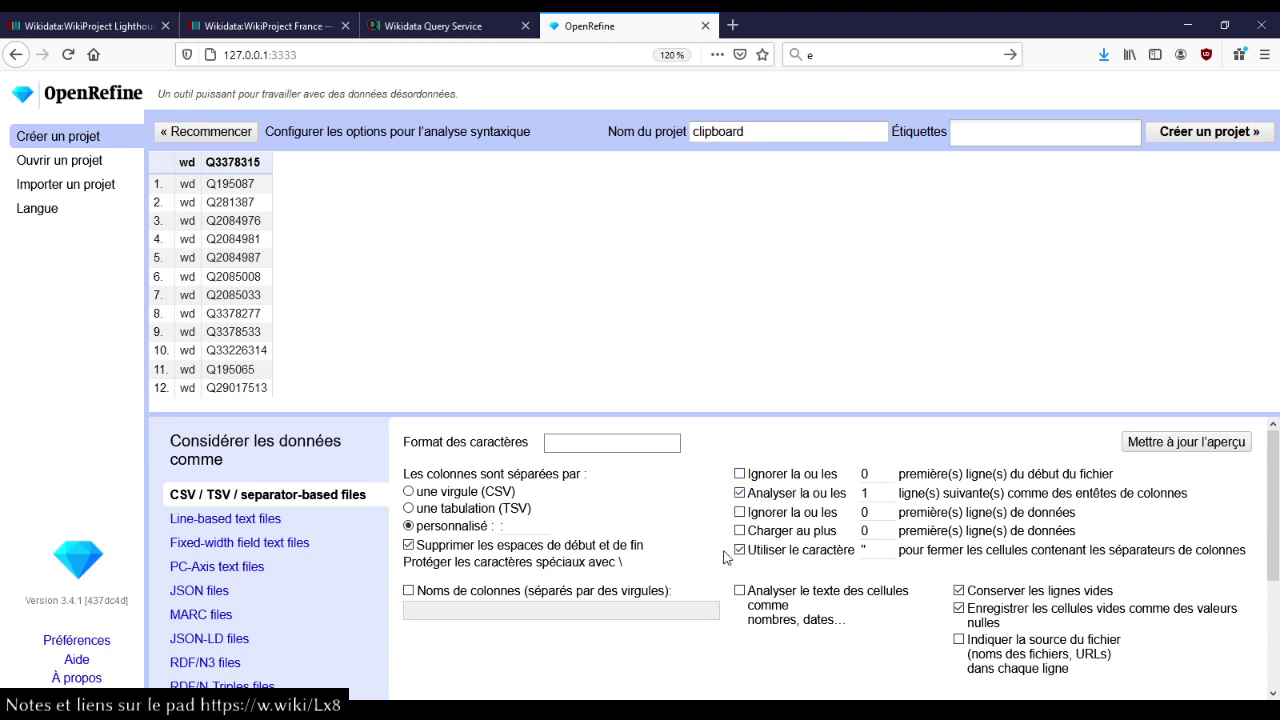
# Turn off parsing the first line as column headers and create the project under the name phares.
pyautogui.click(740, 494)
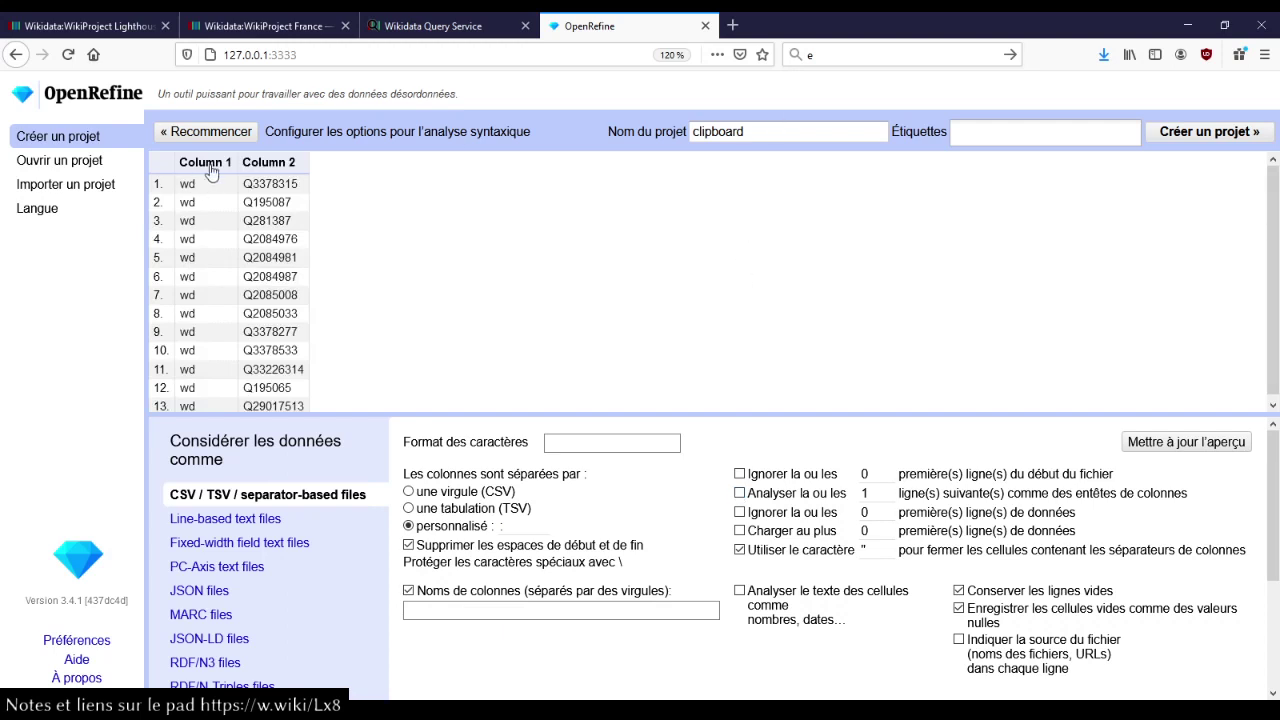
pyautogui.doubleClick(800, 134)
pyautogui.write('phares')
pyautogui.click(1209, 131)
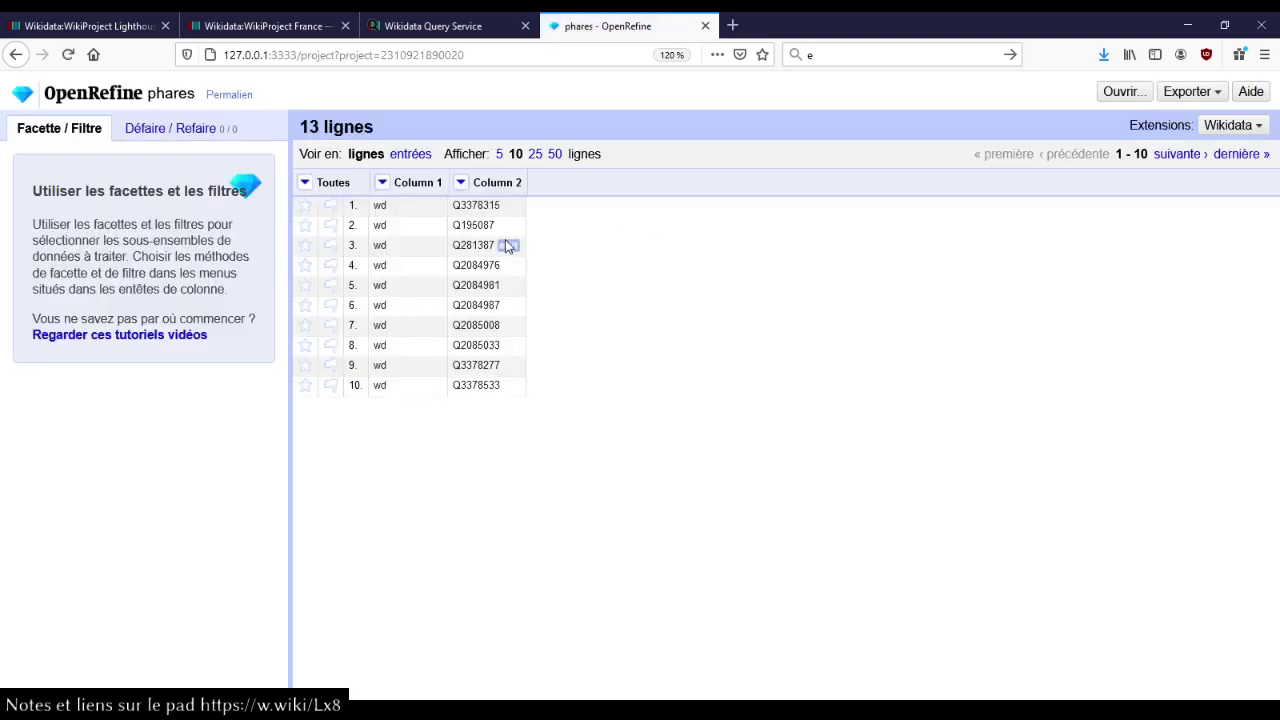
# Remove Column 1, which holds only the wd prefix.
pyautogui.click(381, 186)
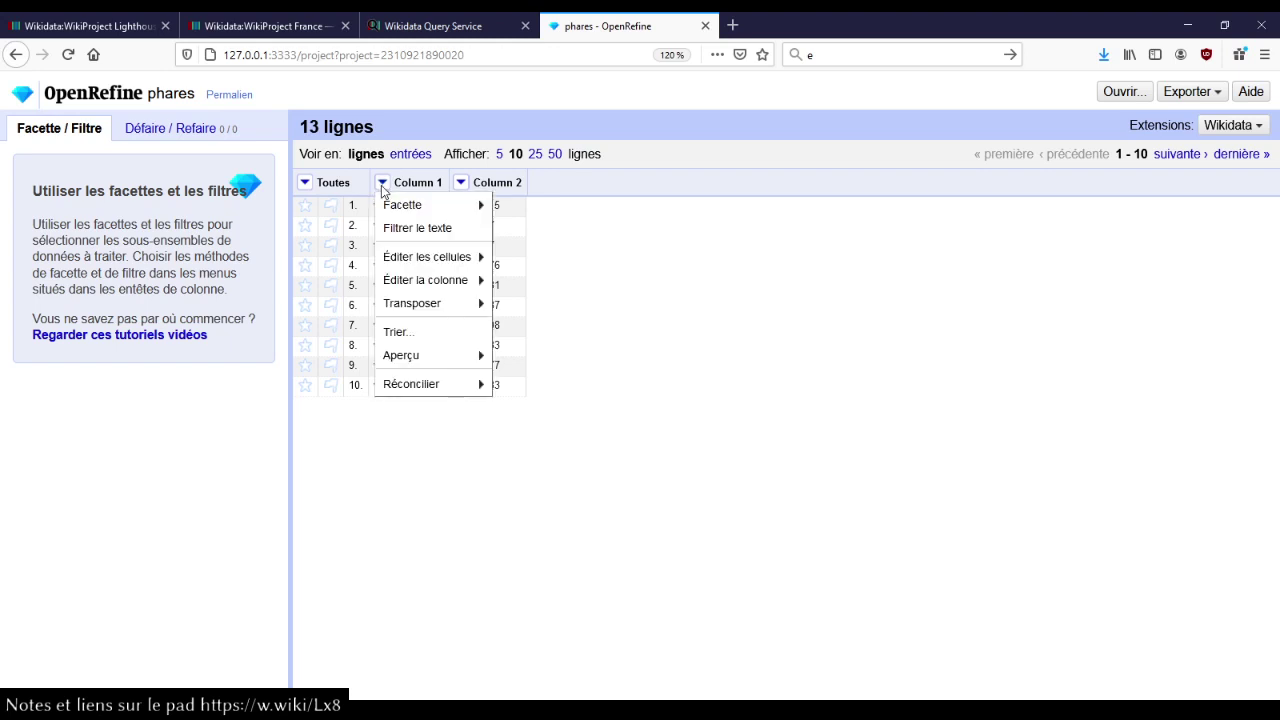
pyautogui.moveTo(414, 310)
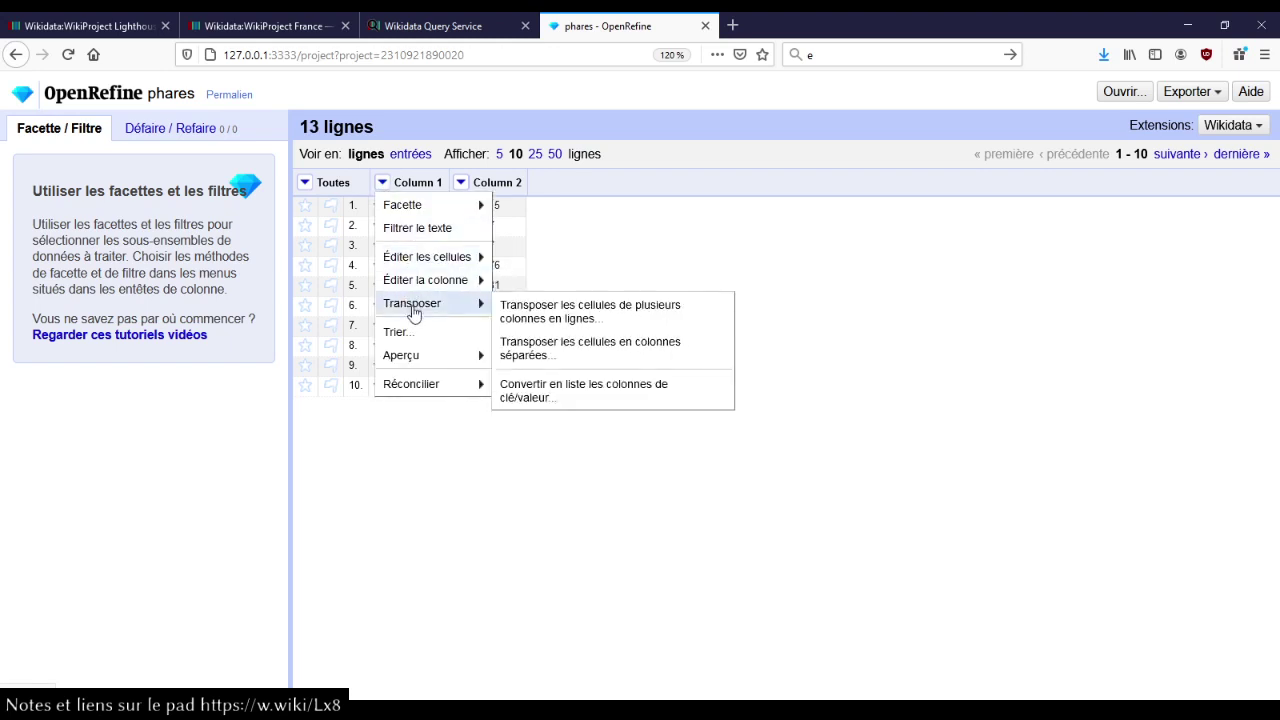
pyautogui.moveTo(423, 280)
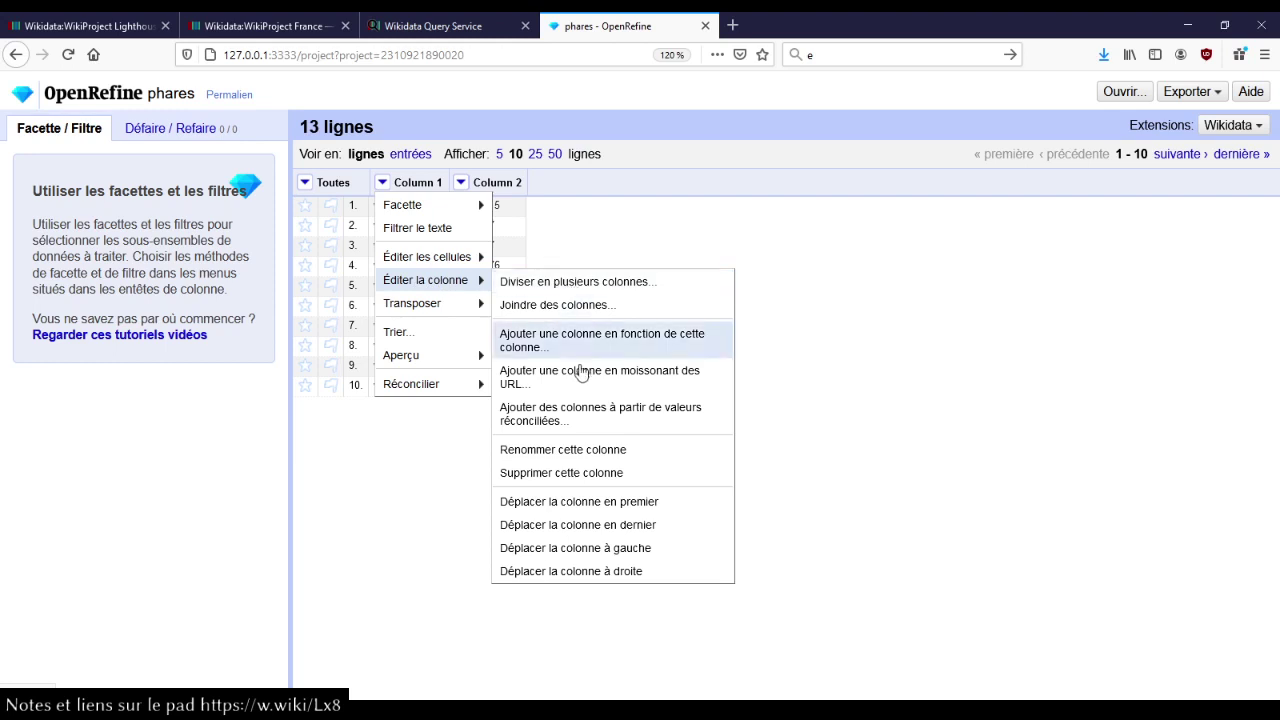
pyautogui.click(576, 472)
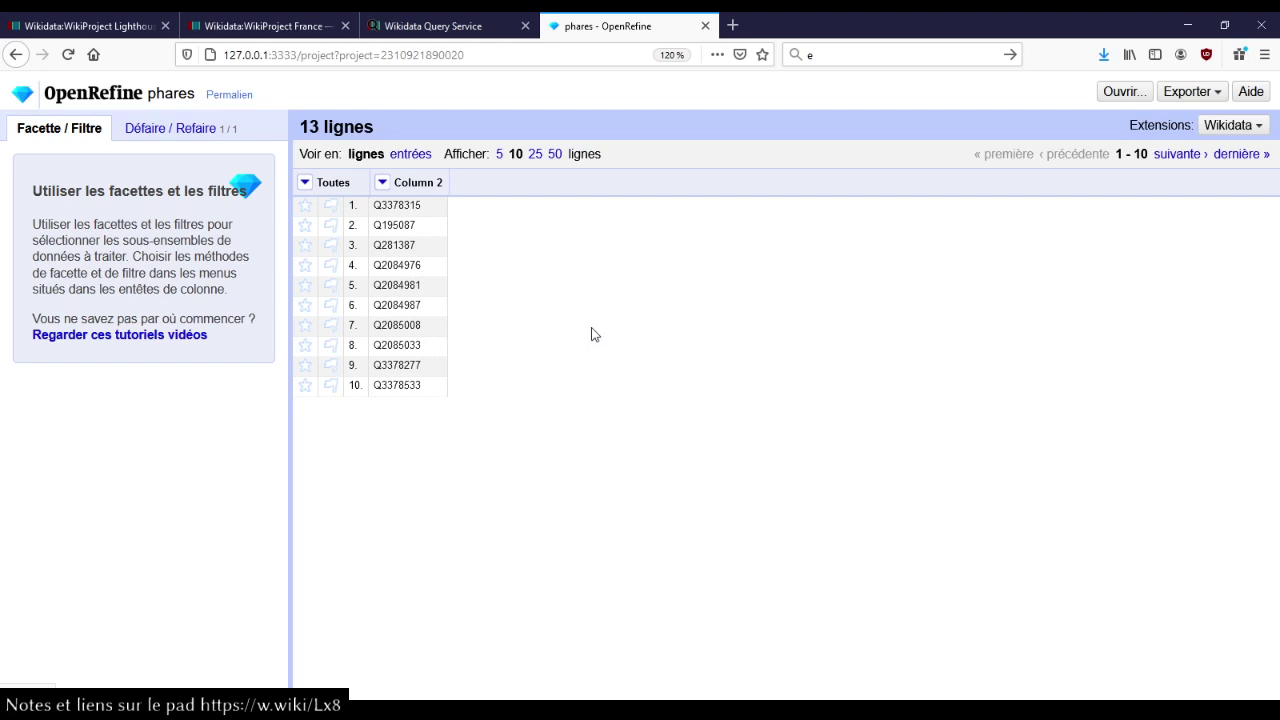
# Reconcile Column 2 by using its values as identifiers with the Wikidata (en) service.
pyautogui.click(381, 183)
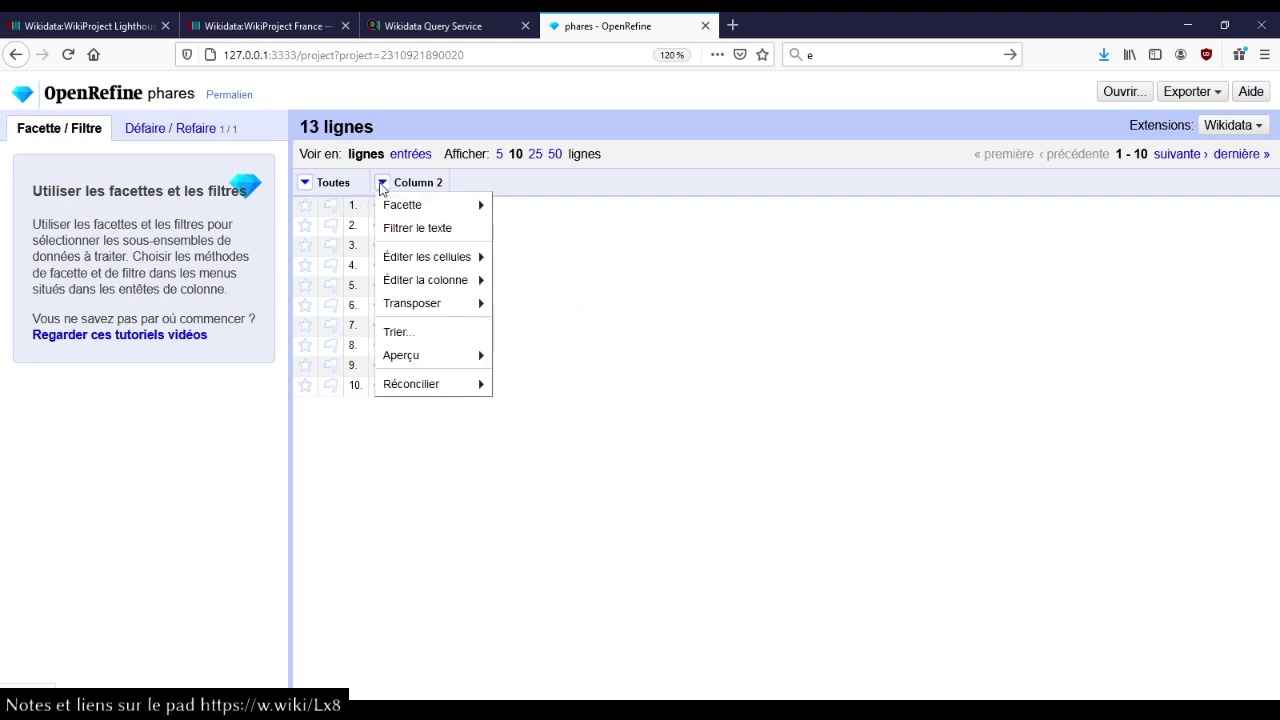
pyautogui.moveTo(430, 384)
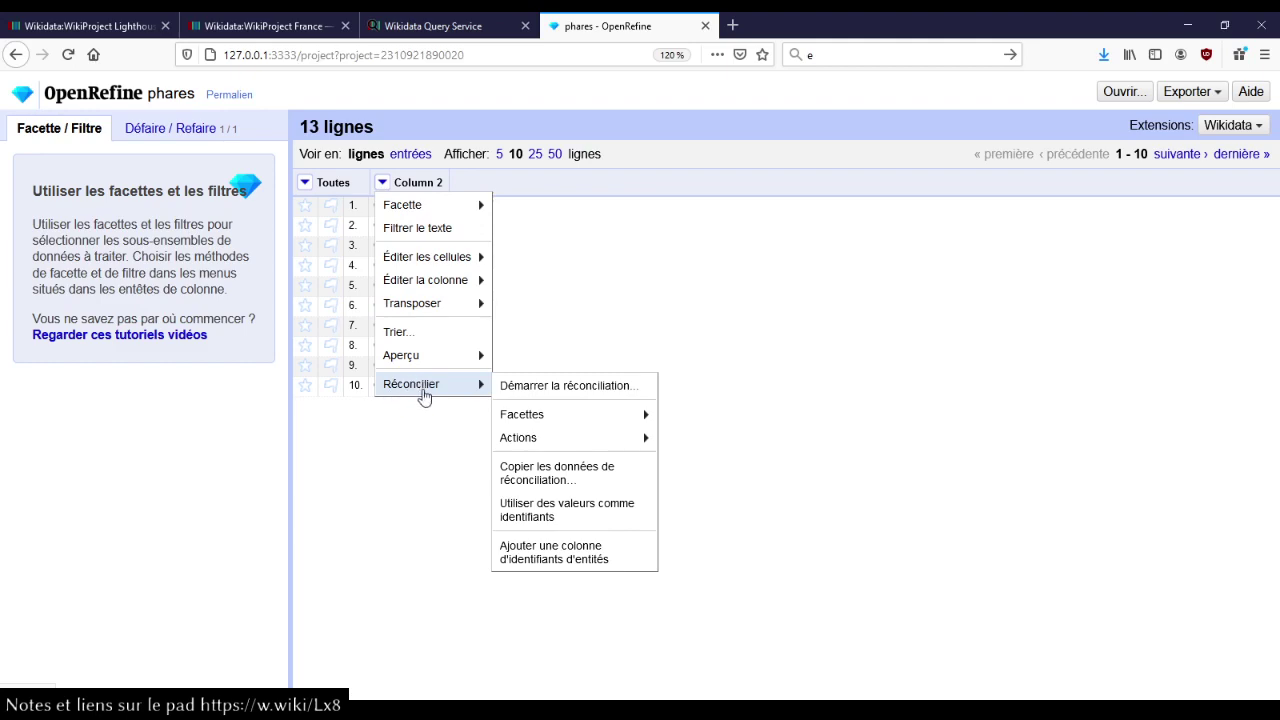
pyautogui.click(523, 510)
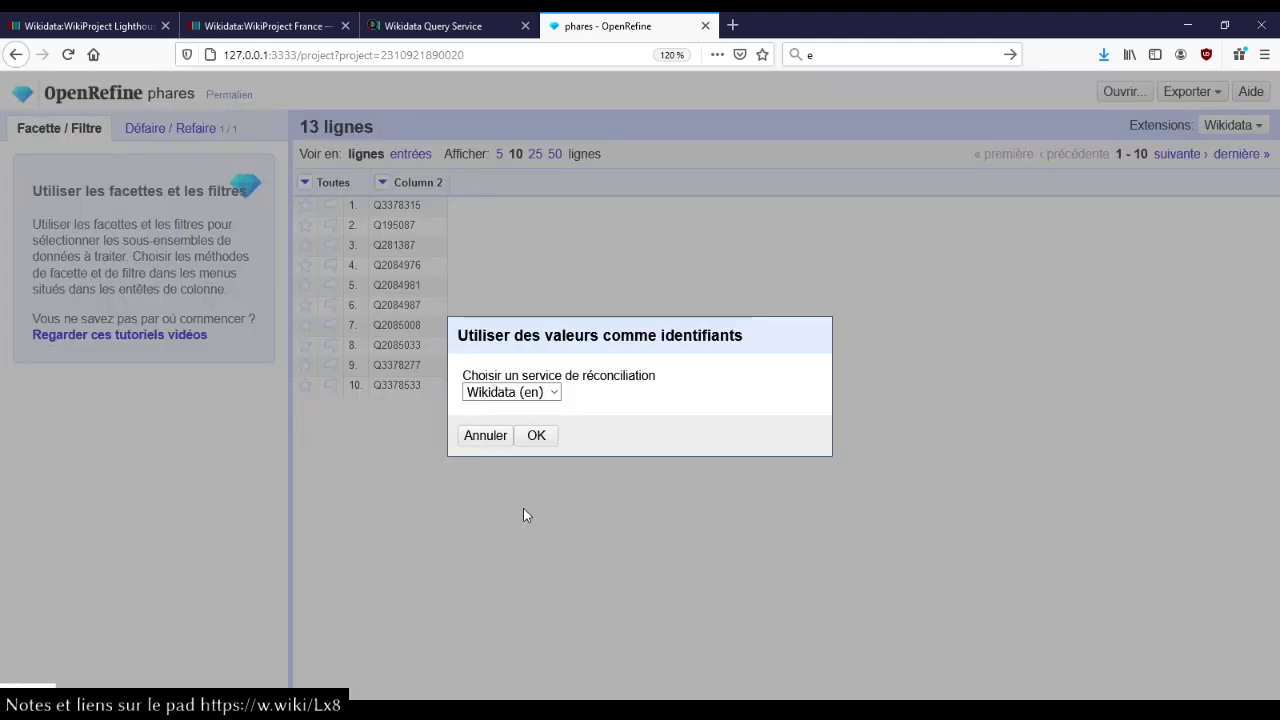
pyautogui.click(537, 435)
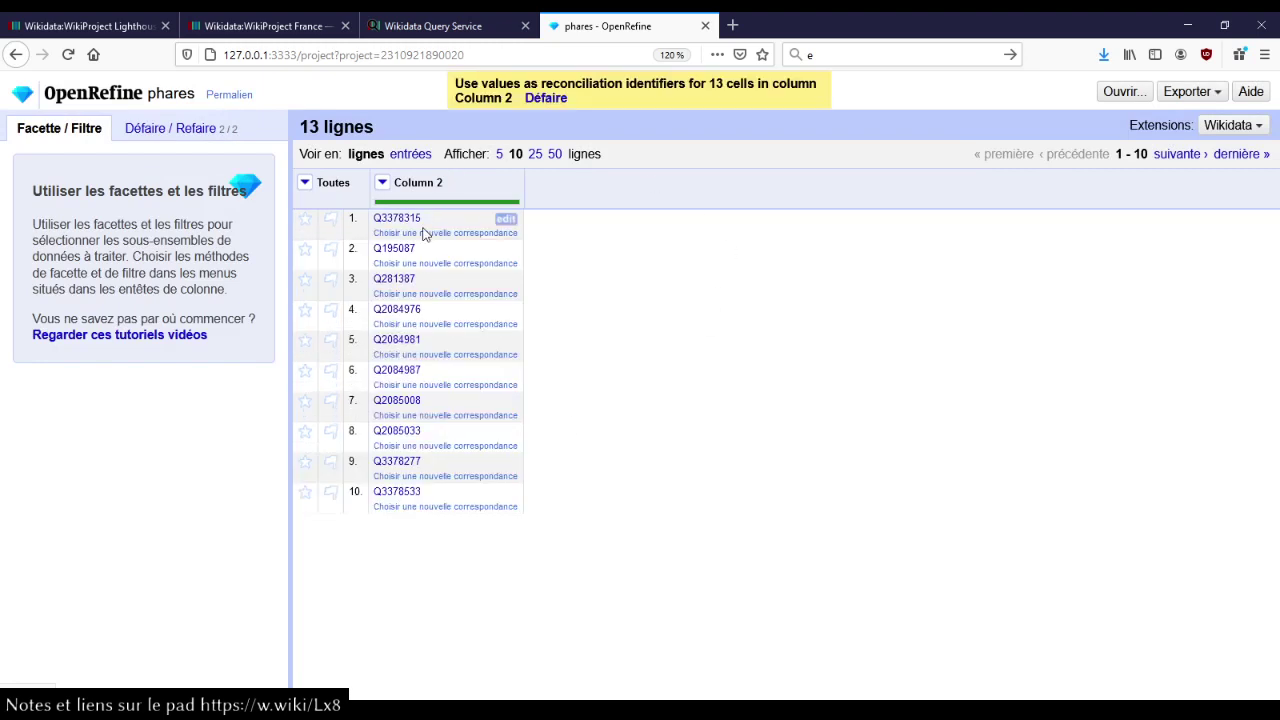
# Check the Wikidata item page linked from Q3378315 in the first row and return to the phares project.
pyautogui.moveTo(423, 220)
pyautogui.click(505, 222)
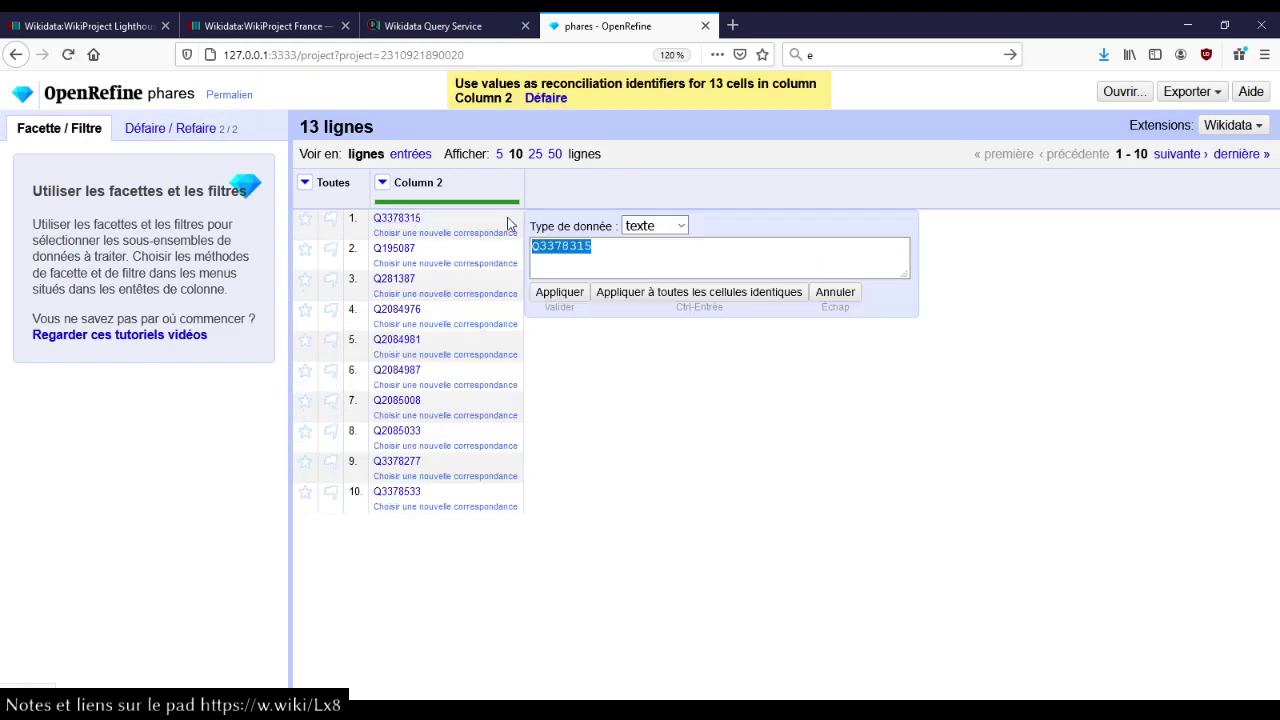
pyautogui.click(835, 292)
pyautogui.moveTo(398, 222)
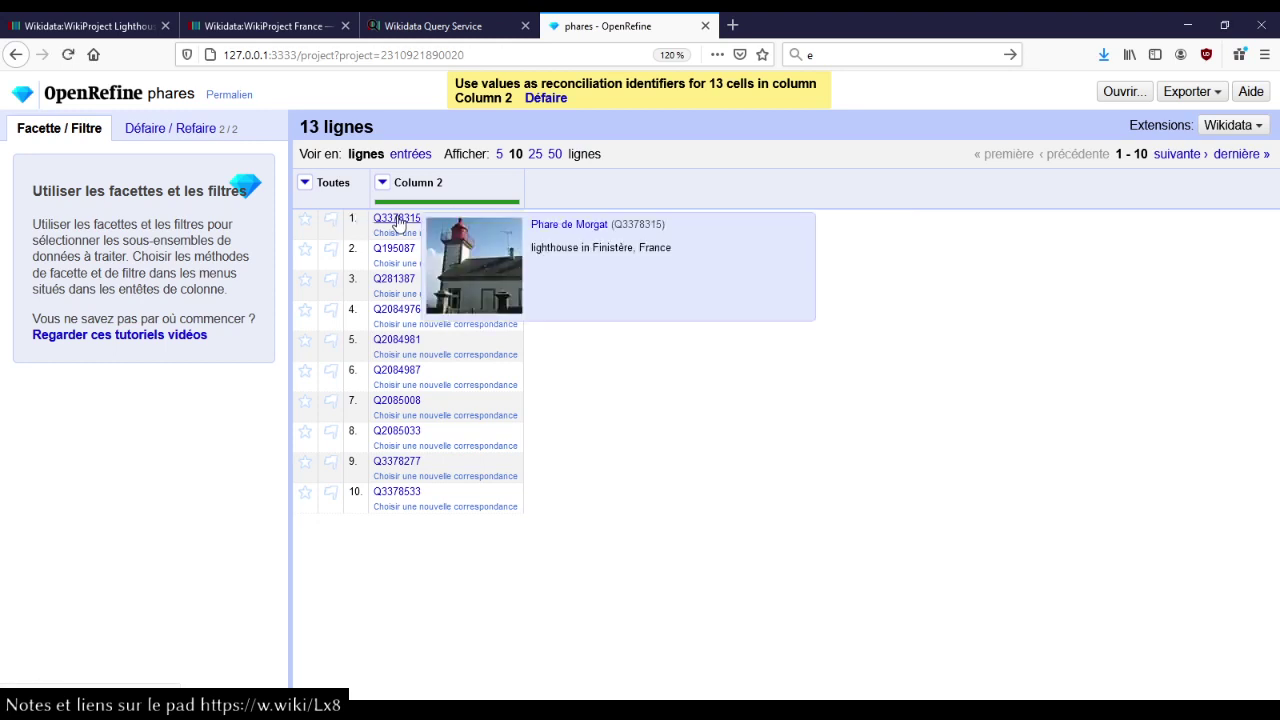
pyautogui.click(398, 220)
pyautogui.click(748, 24)
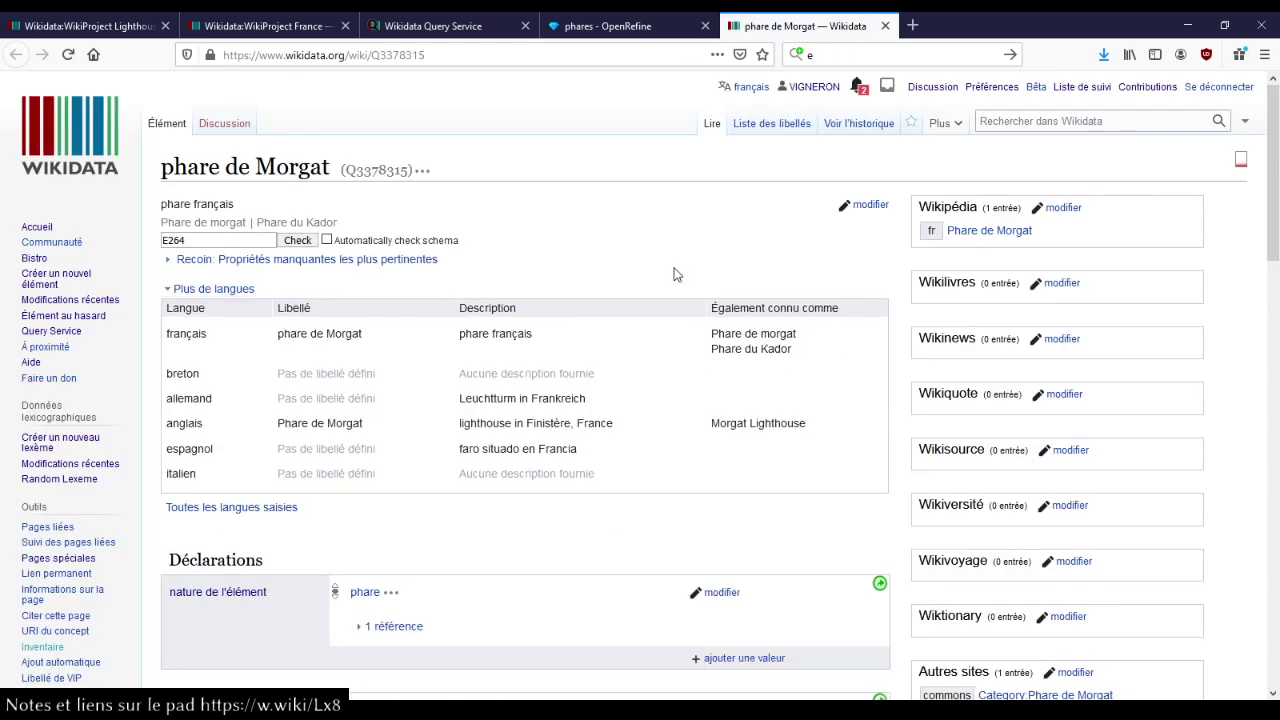
pyautogui.click(885, 27)
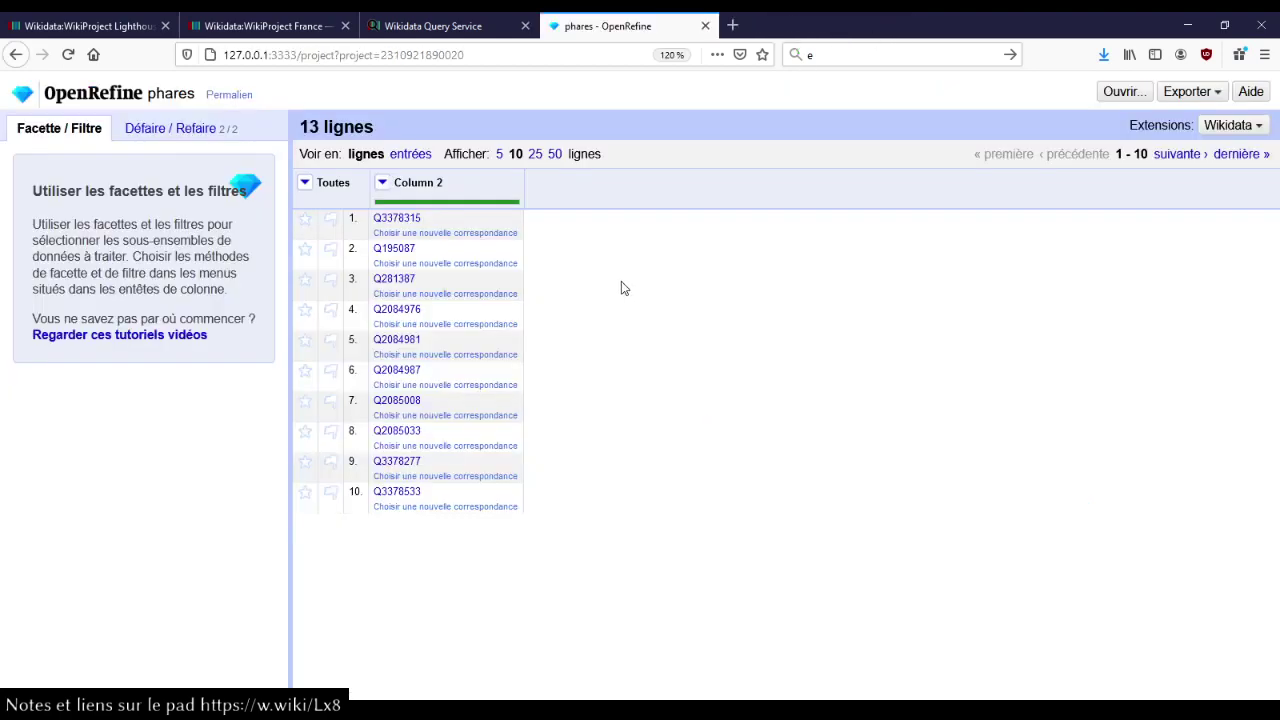
# Set up new columns from Column 2's reconciled values and include the country property (P17).
pyautogui.click(382, 182)
pyautogui.moveTo(410, 286)
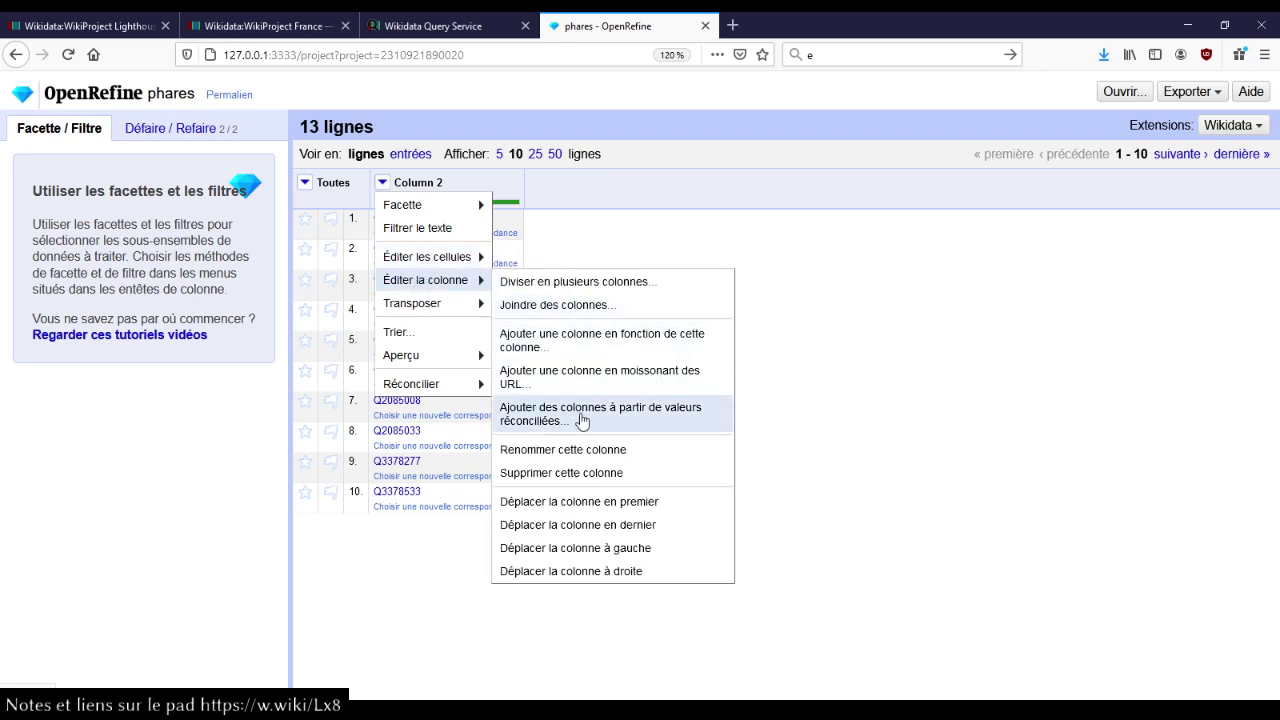
pyautogui.click(582, 420)
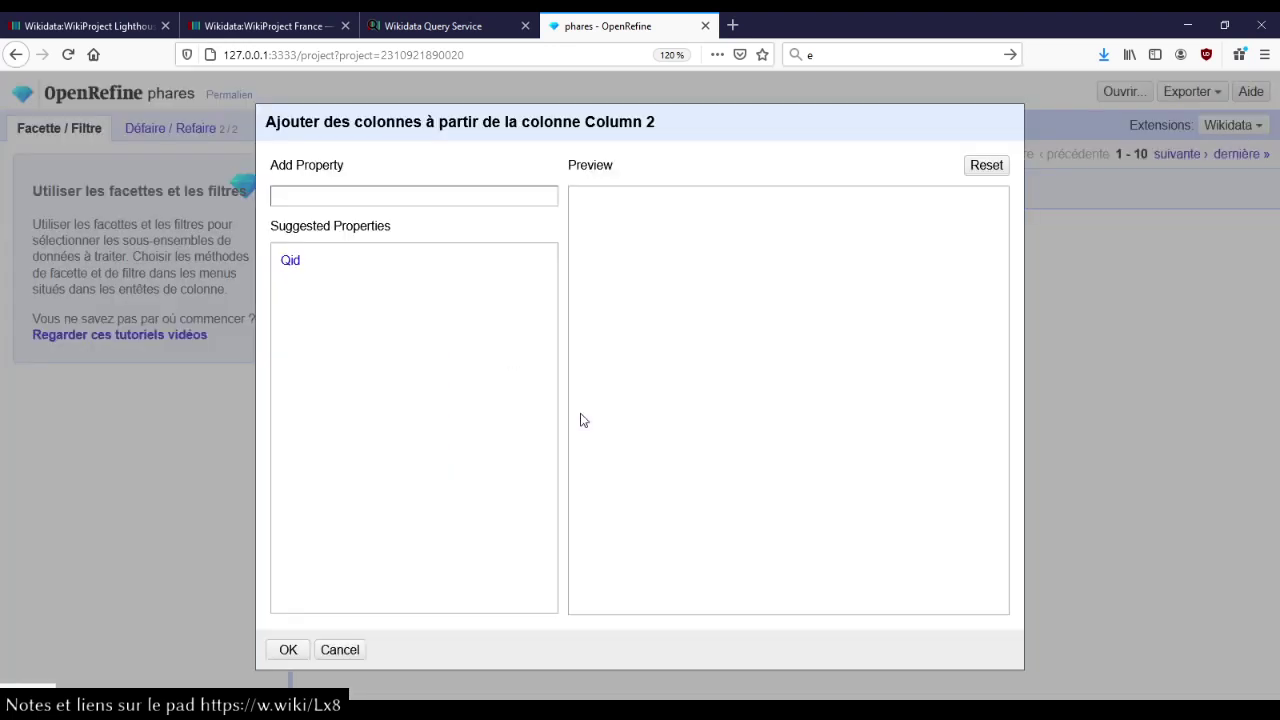
pyautogui.click(400, 198)
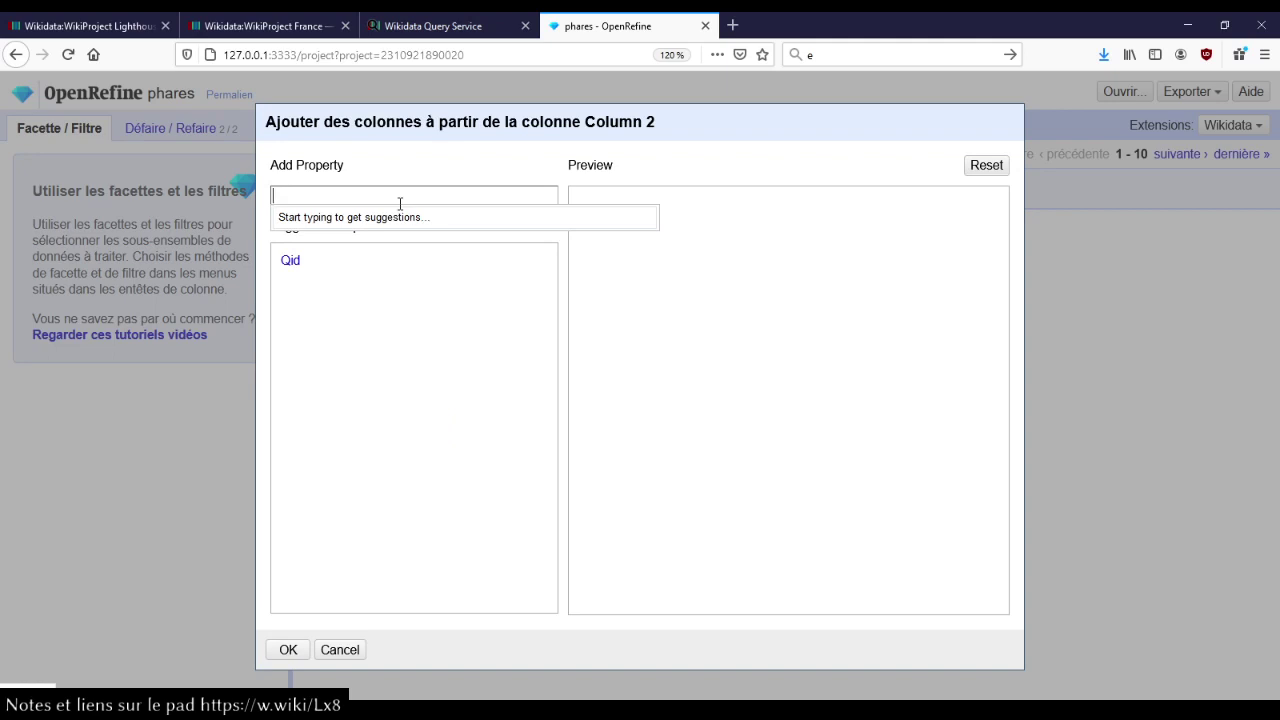
pyautogui.write('P17')
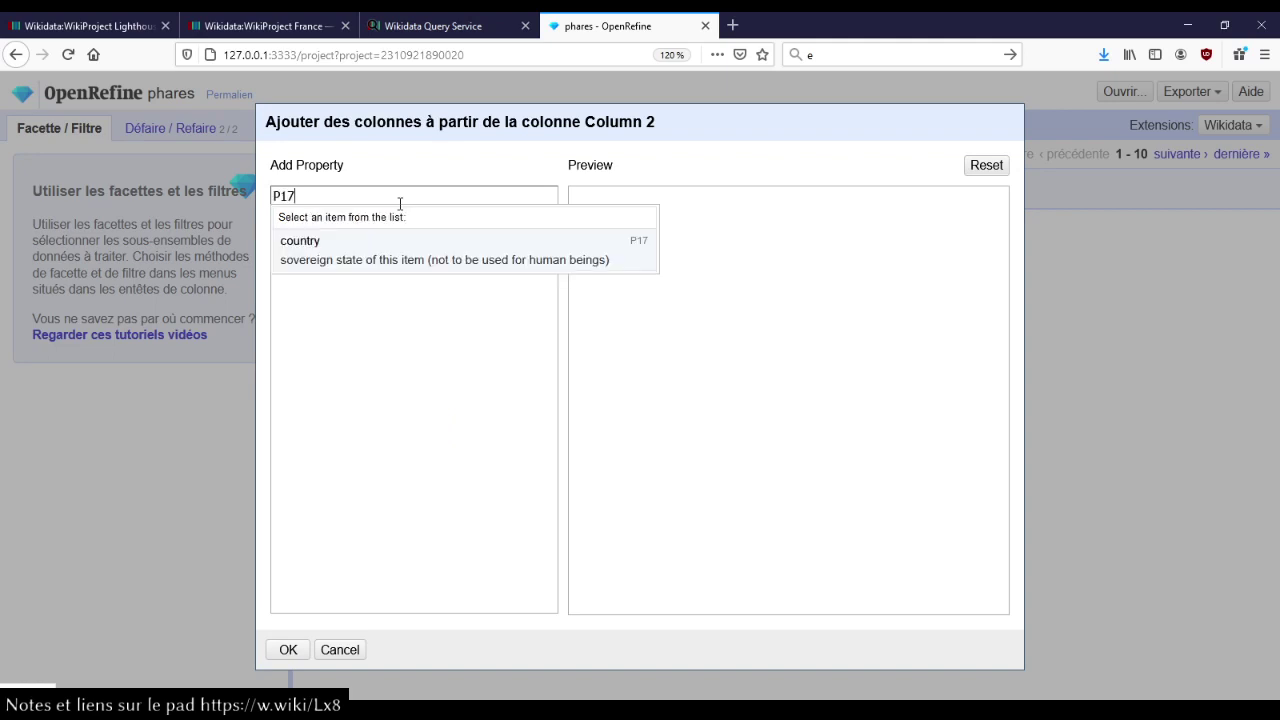
pyautogui.click(381, 243)
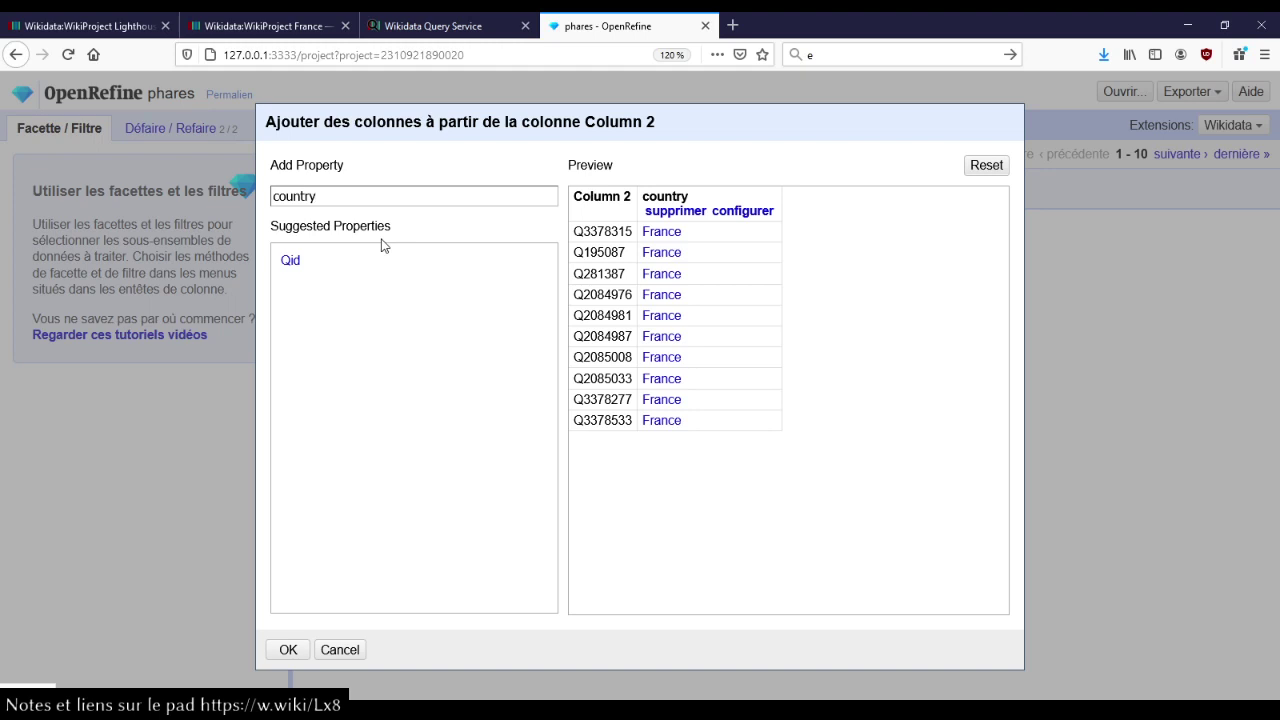
# Include the French description as a further column with the property path Dfr.
pyautogui.hotkey('ctrl', 'a')
pyautogui.press('BackSpace')
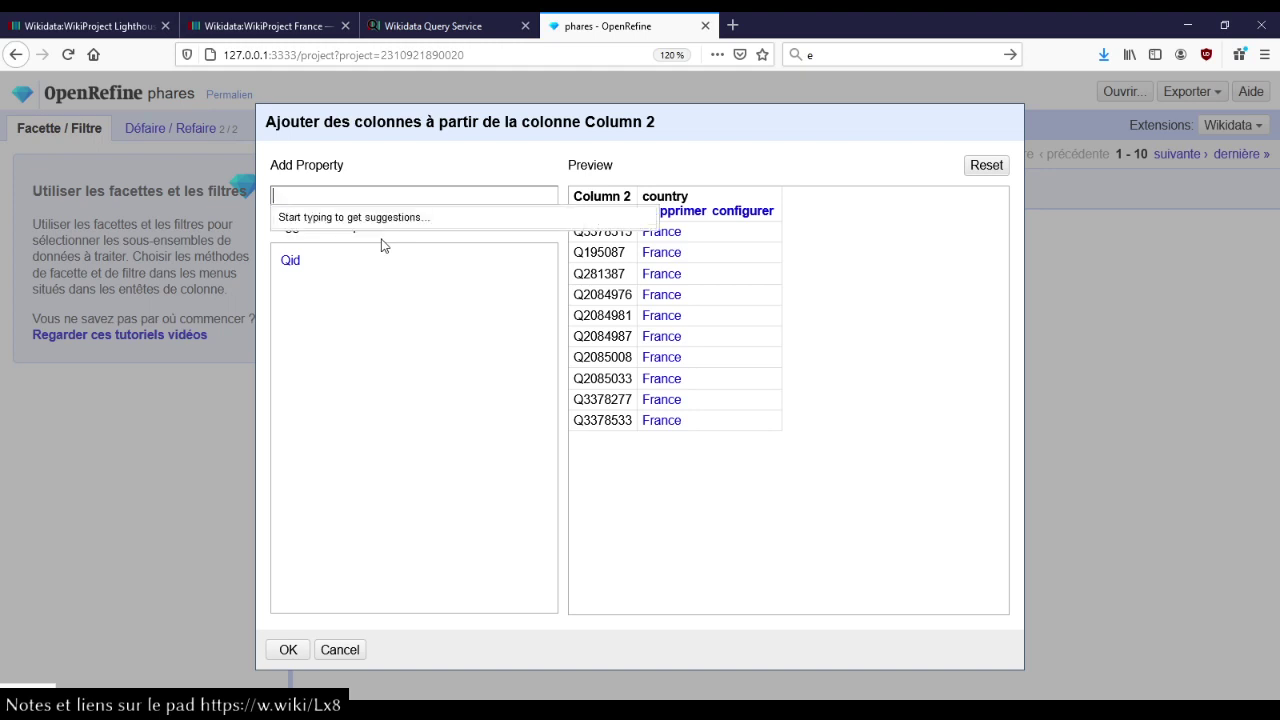
pyautogui.write('Dfr')
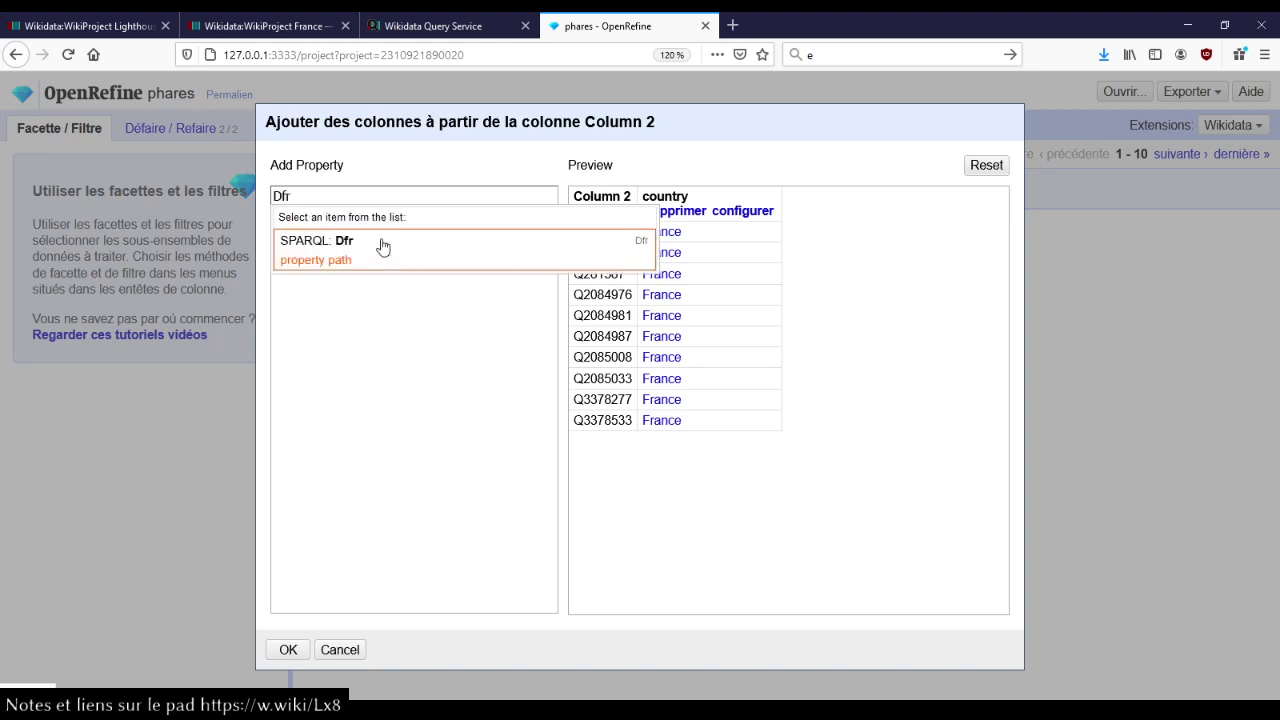
pyautogui.click(383, 247)
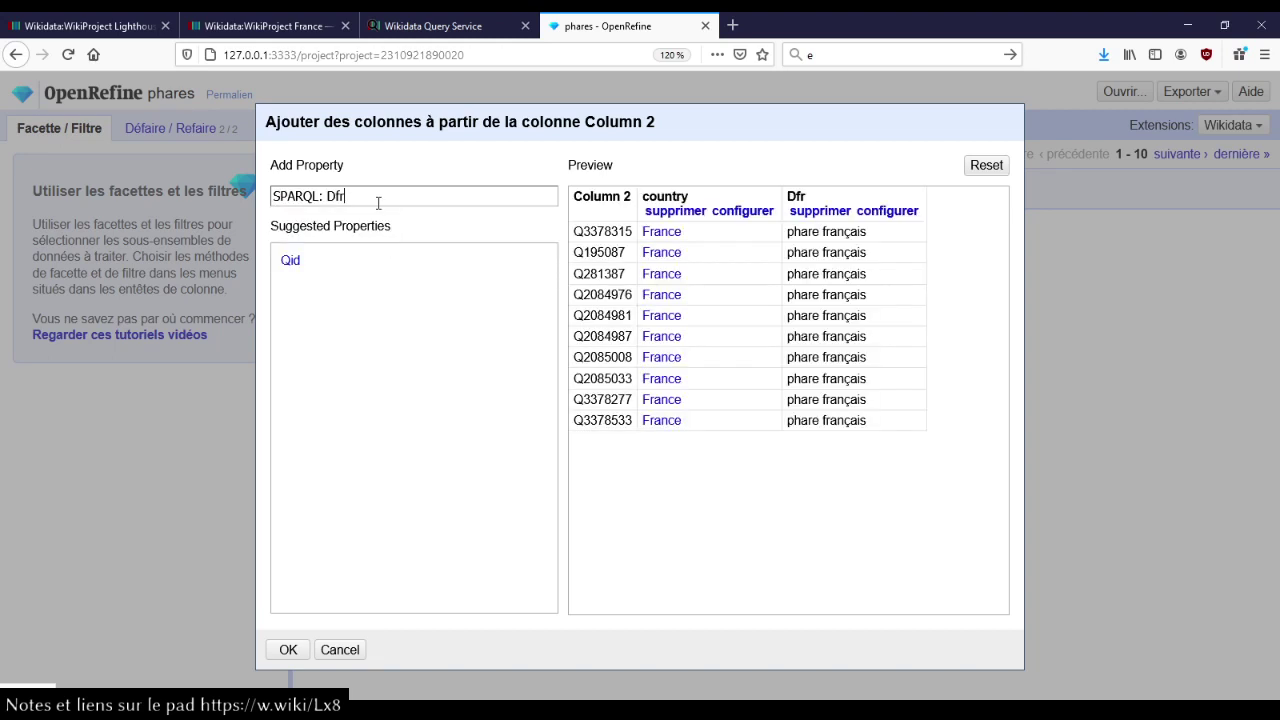
# Include the Breton description as a further column with the property path Dbr.
pyautogui.tripleClick(378, 203)
pyautogui.press('BackSpace')
pyautogui.write('D')
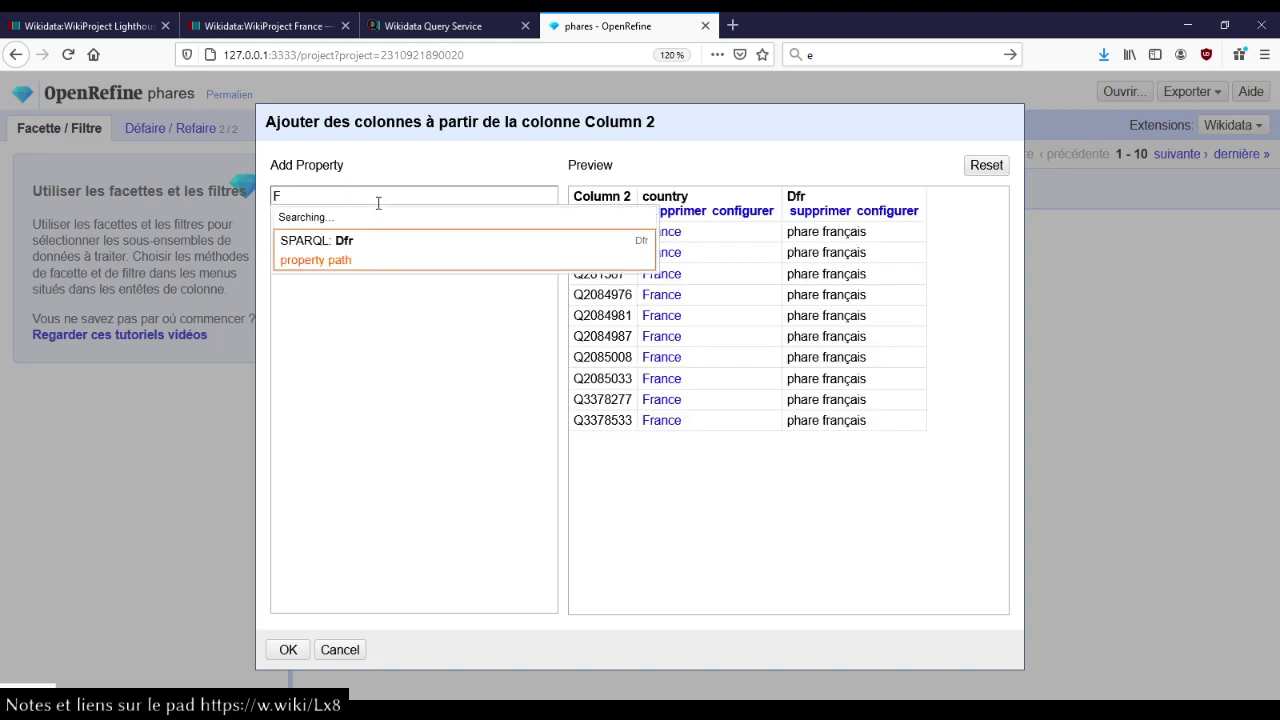
pyautogui.press('BackSpace')
pyautogui.write('Dbr')
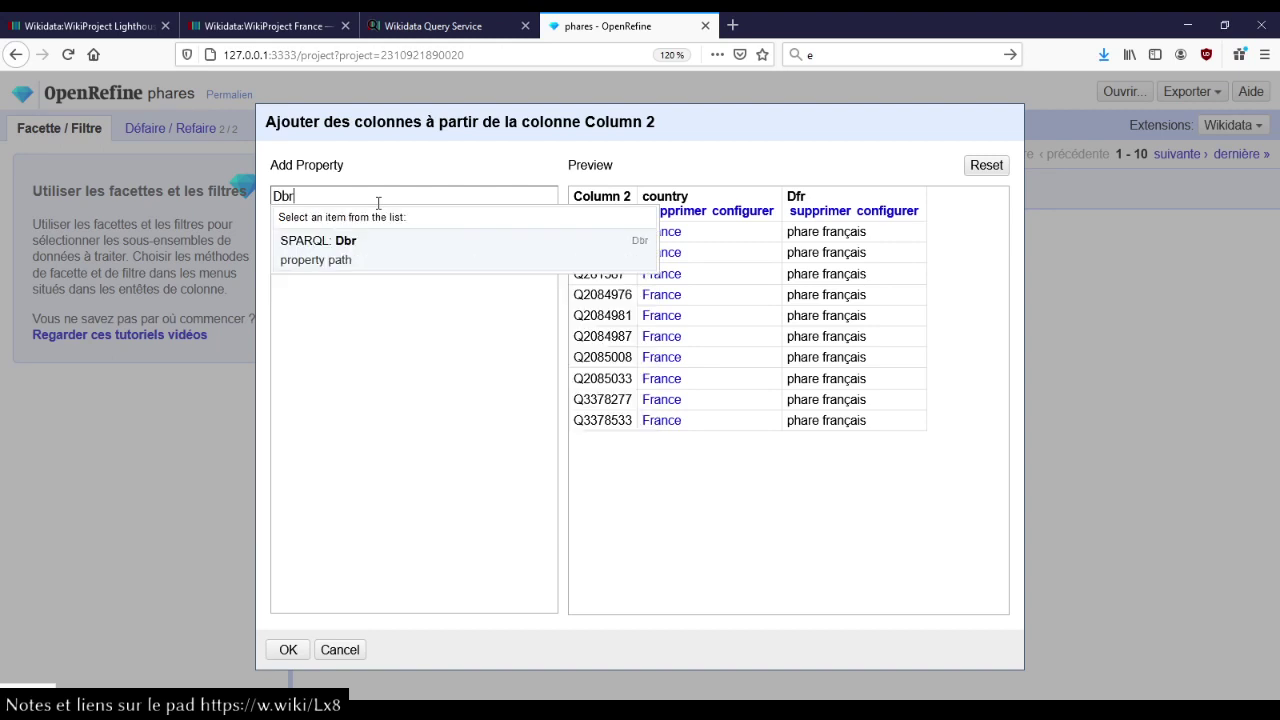
pyautogui.click(379, 247)
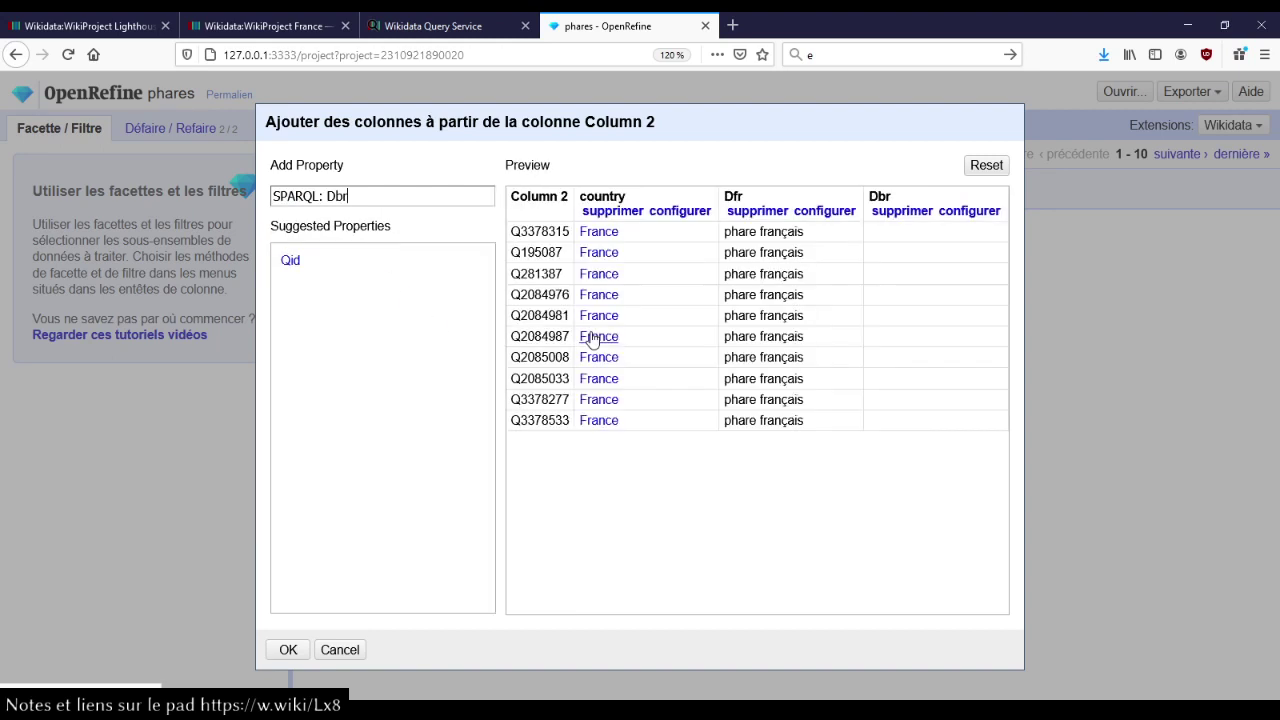
# Drop country from the column preview and add the Dfr and Dbr columns to the project.
pyautogui.click(612, 211)
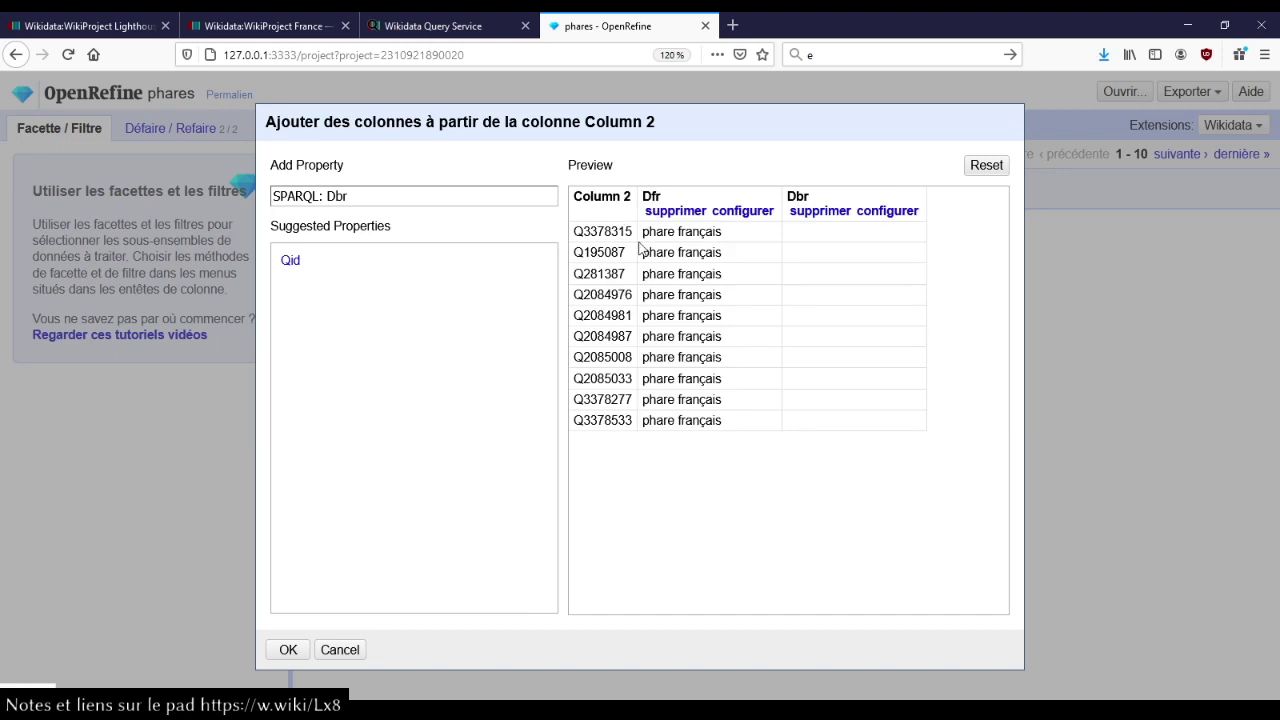
pyautogui.click(288, 650)
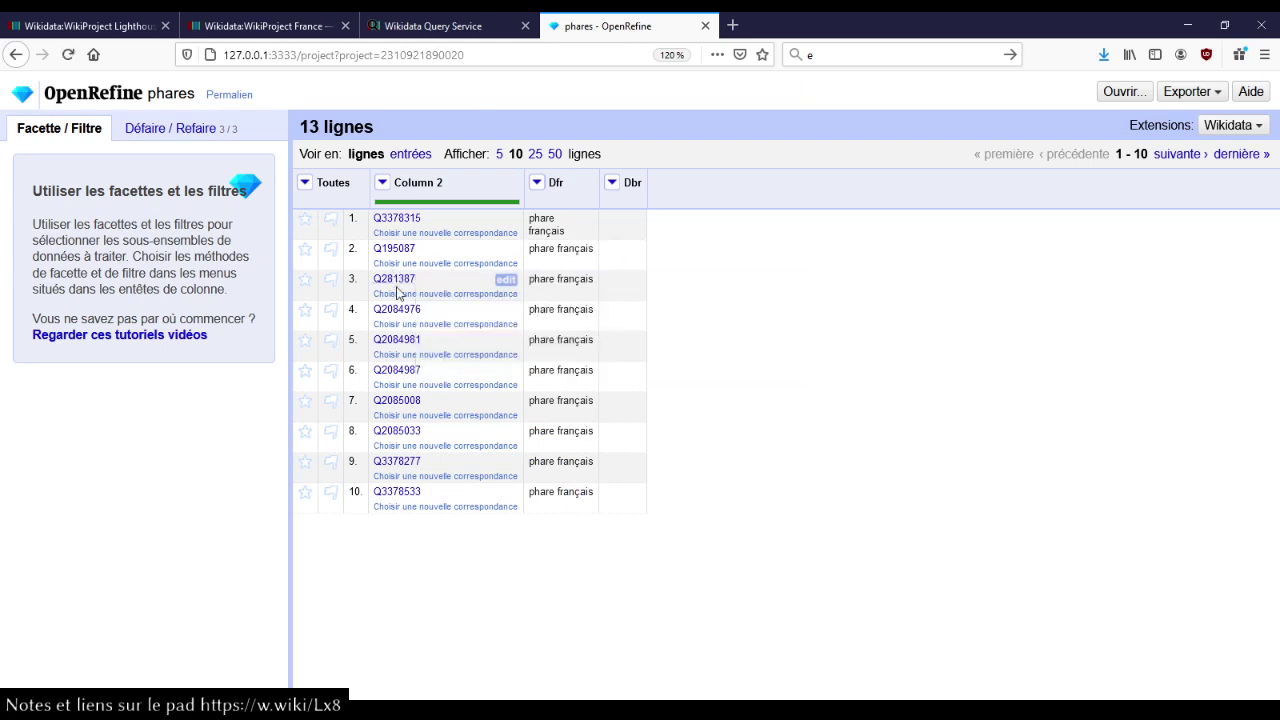
# Preview the Wikidata item Q3378315 in Column 2 and display 25 rows per page.
pyautogui.moveTo(380, 474)
pyautogui.moveTo(398, 224)
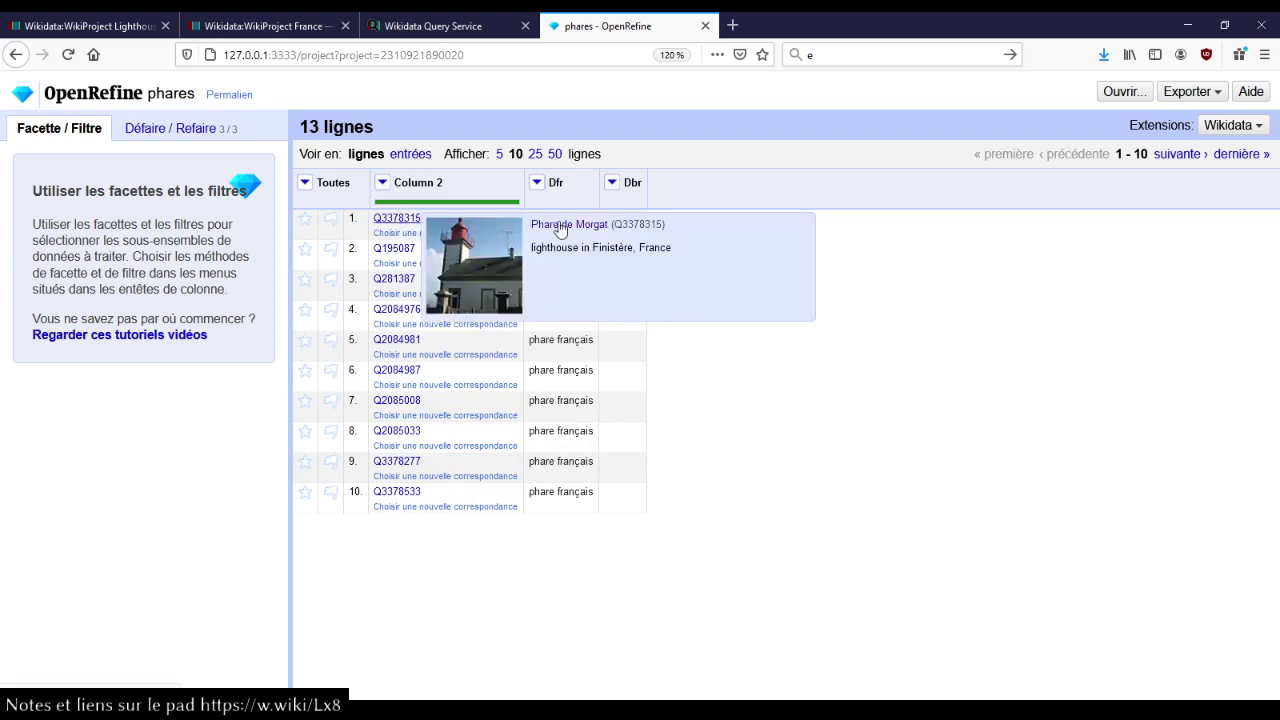
pyautogui.moveTo(565, 265)
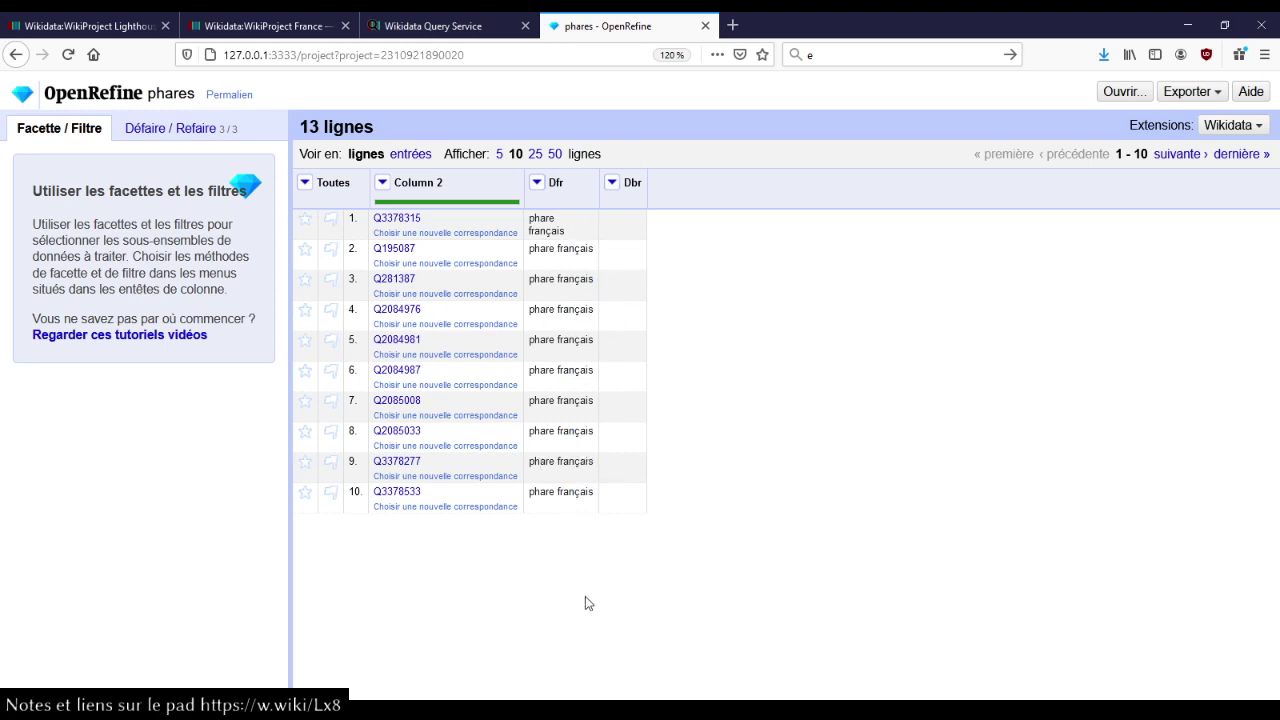
pyautogui.moveTo(625, 222)
pyautogui.click(536, 155)
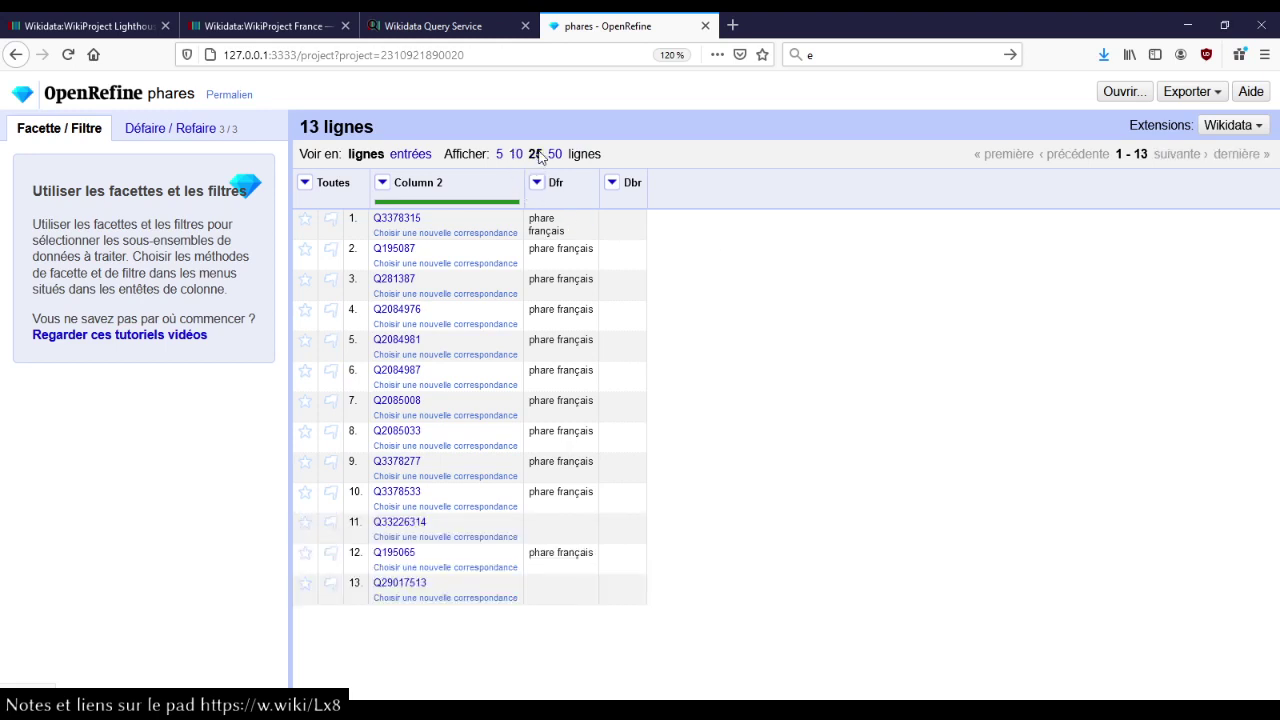
pyautogui.click(580, 525)
pyautogui.press('Escape')
pyautogui.click(536, 183)
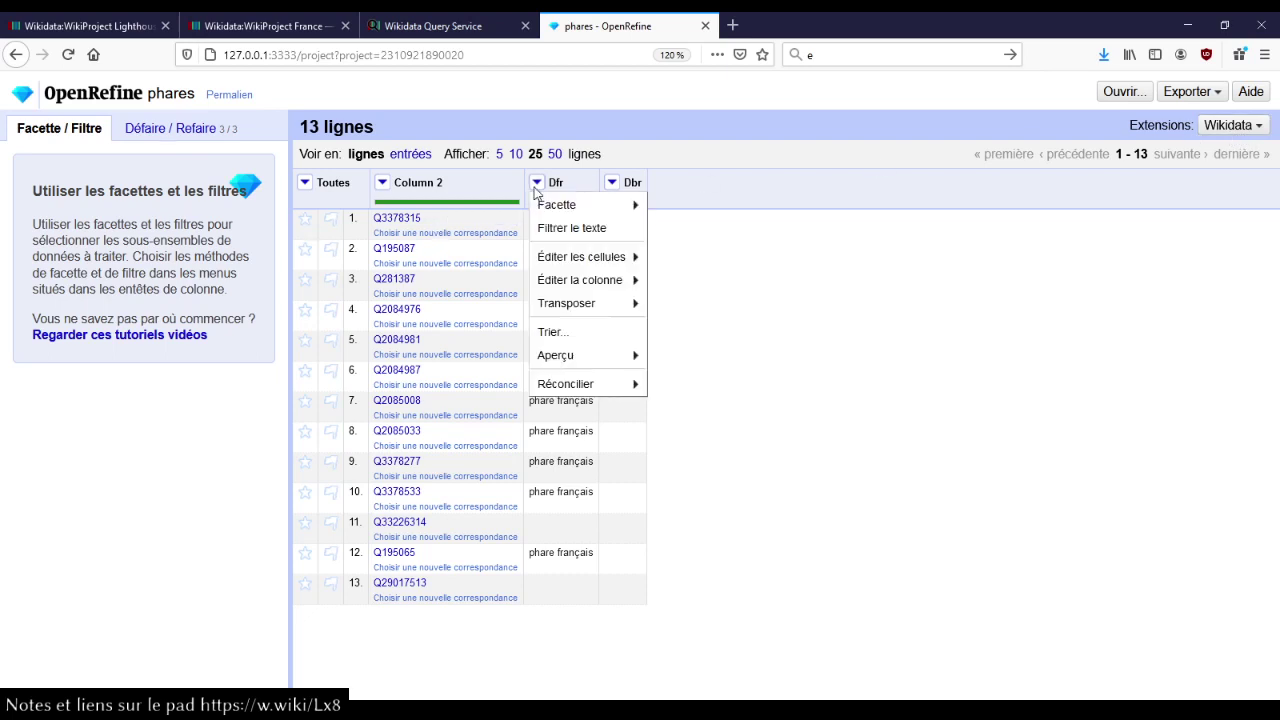
pyautogui.moveTo(565, 384)
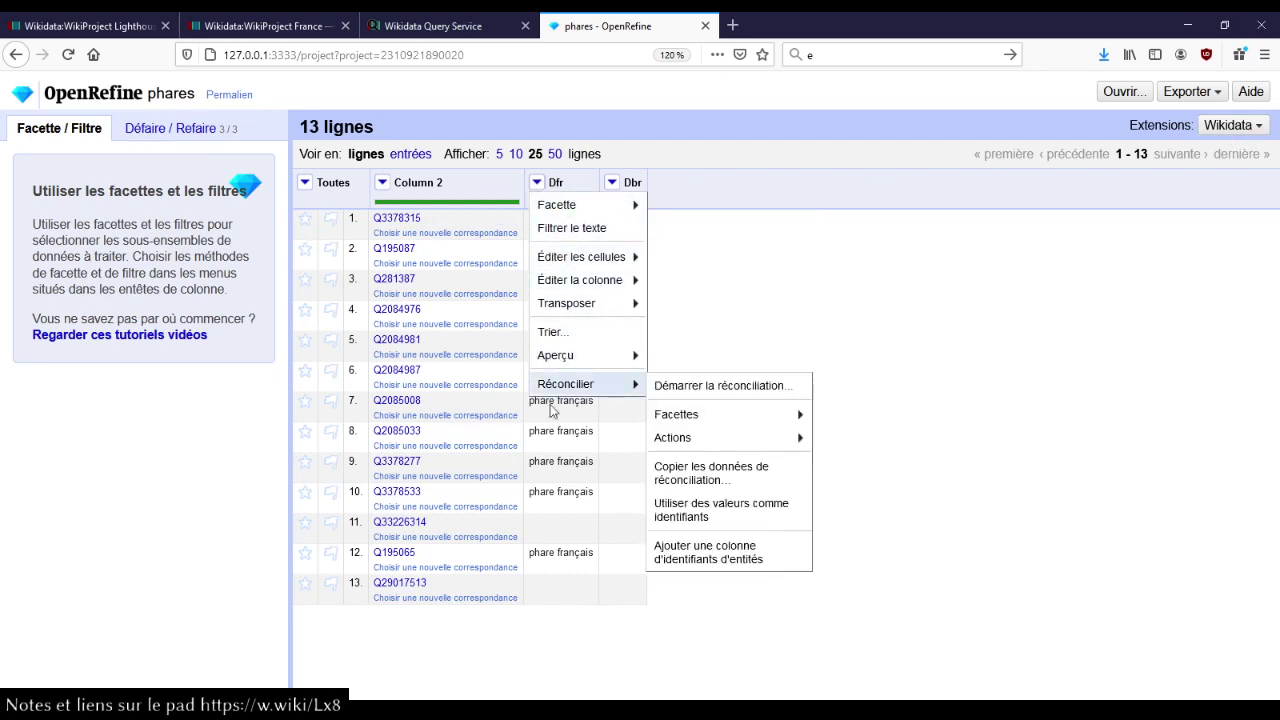
pyautogui.click(825, 275)
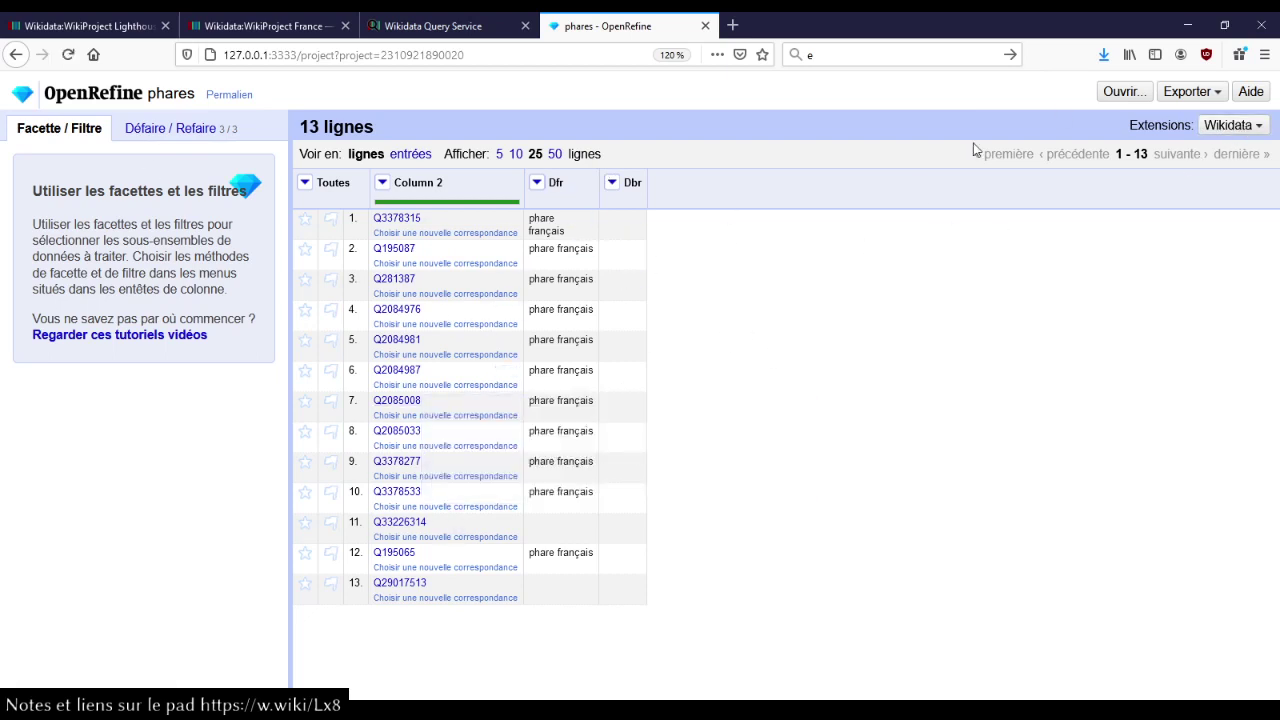
# Open the Wikidata schema editor and add an item based on Column 2.
pyautogui.click(1232, 125)
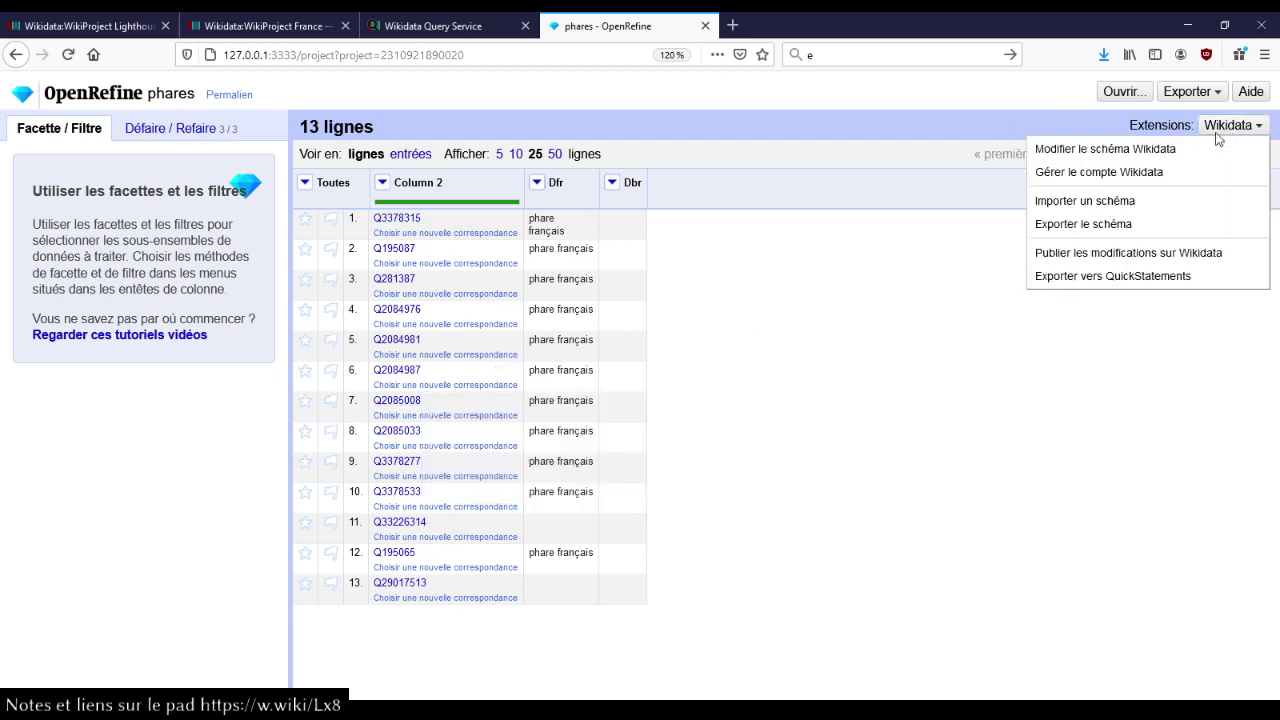
pyautogui.click(1147, 150)
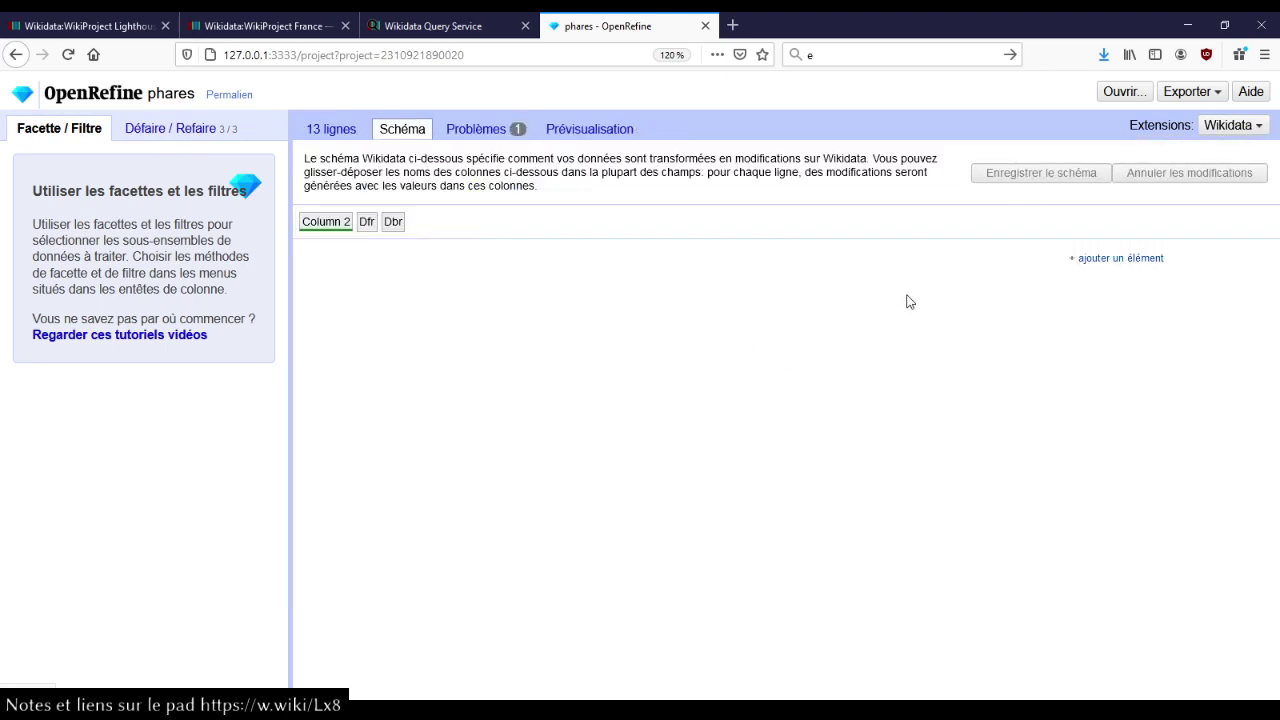
pyautogui.click(1147, 262)
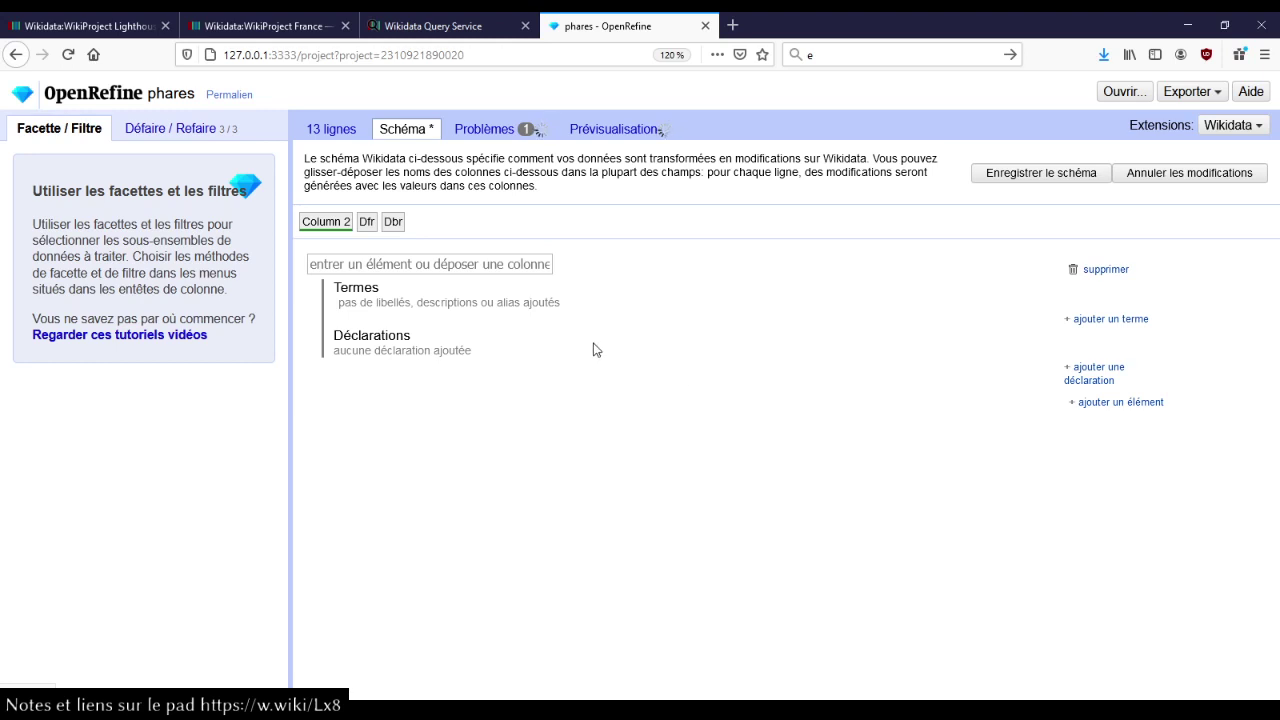
pyautogui.moveTo(328, 221); pyautogui.dragTo(342, 264)
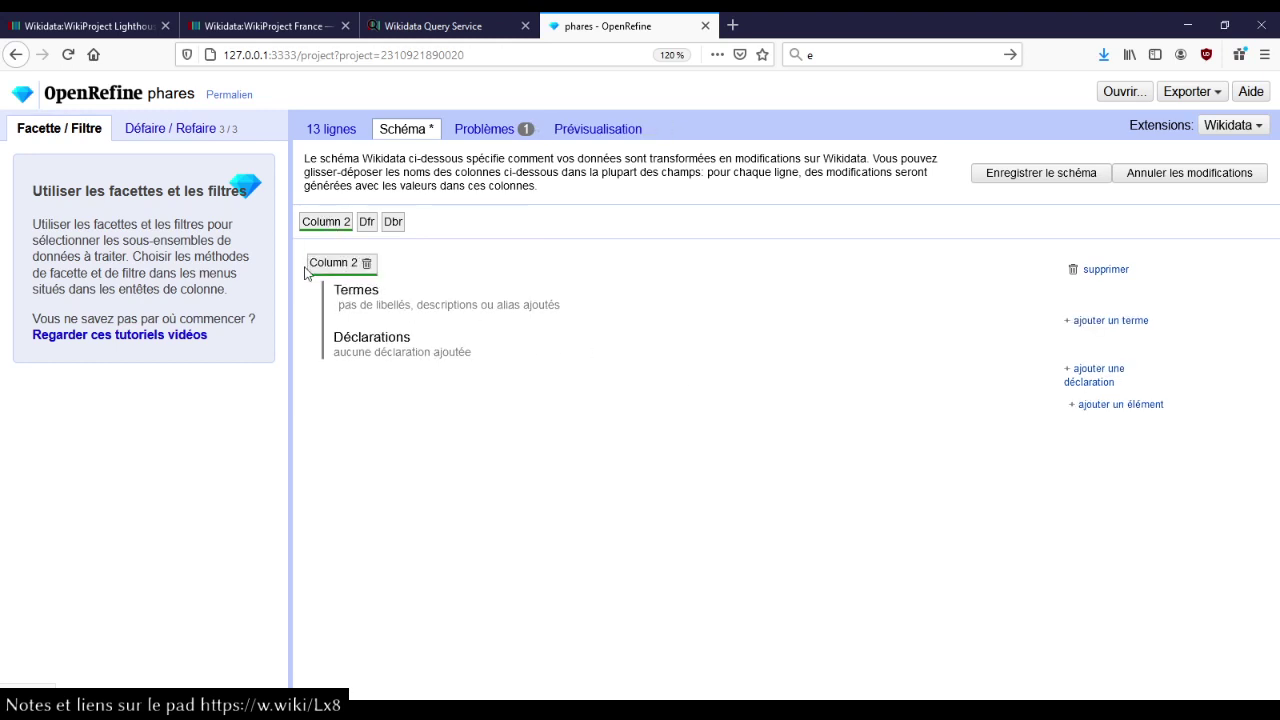
# Rename Column 2 as élément and use the renamed column as the schema's item.
pyautogui.click(334, 129)
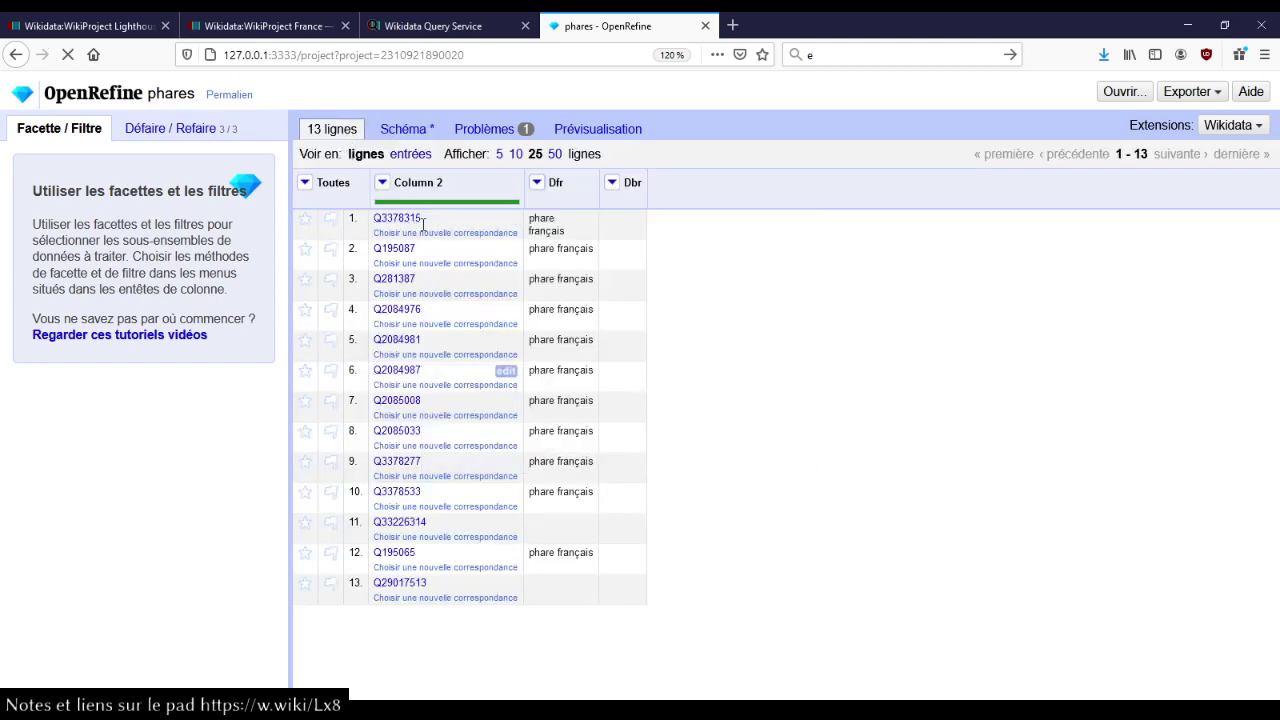
pyautogui.click(404, 130)
pyautogui.click(336, 133)
pyautogui.click(382, 182)
pyautogui.moveTo(468, 281)
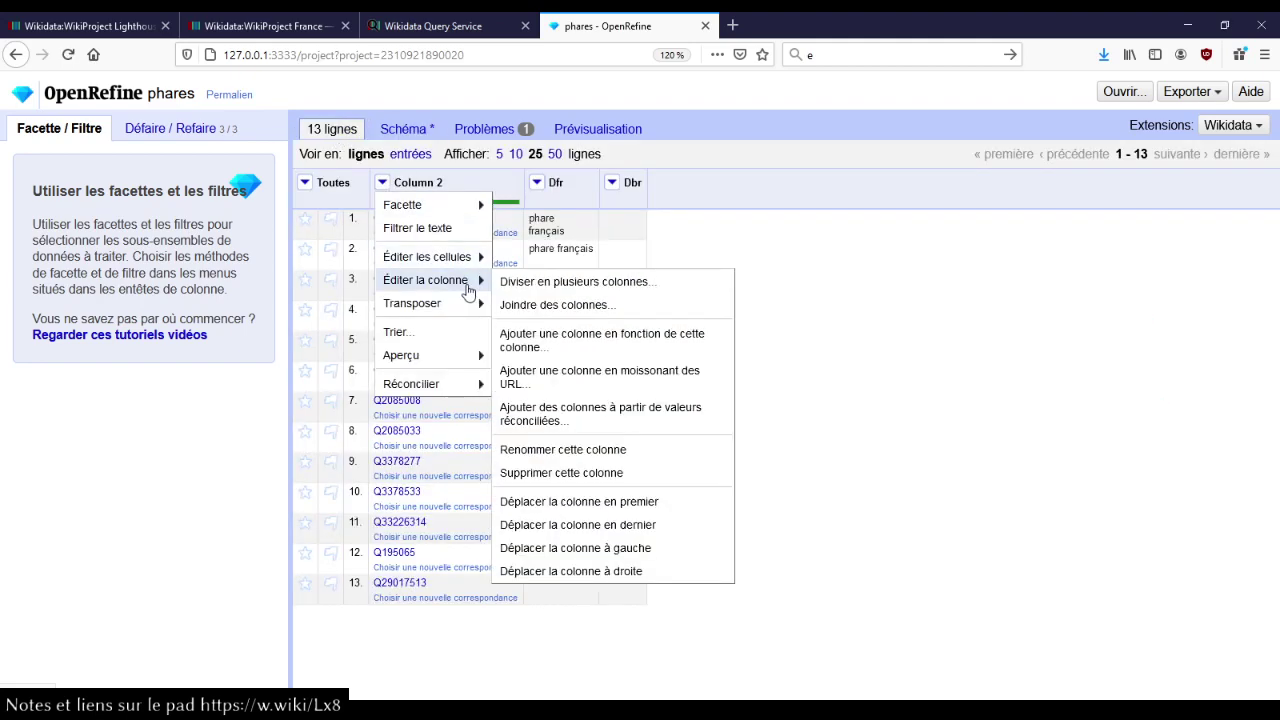
pyautogui.click(590, 449)
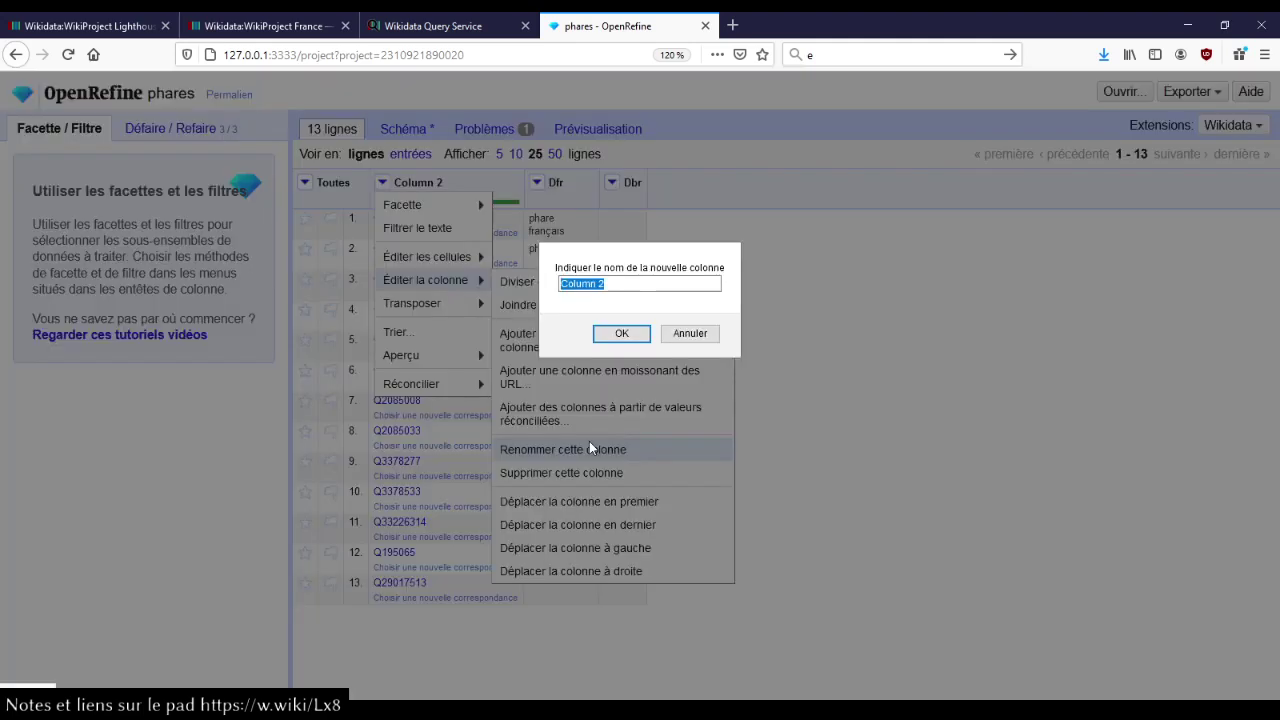
pyautogui.write('élément')
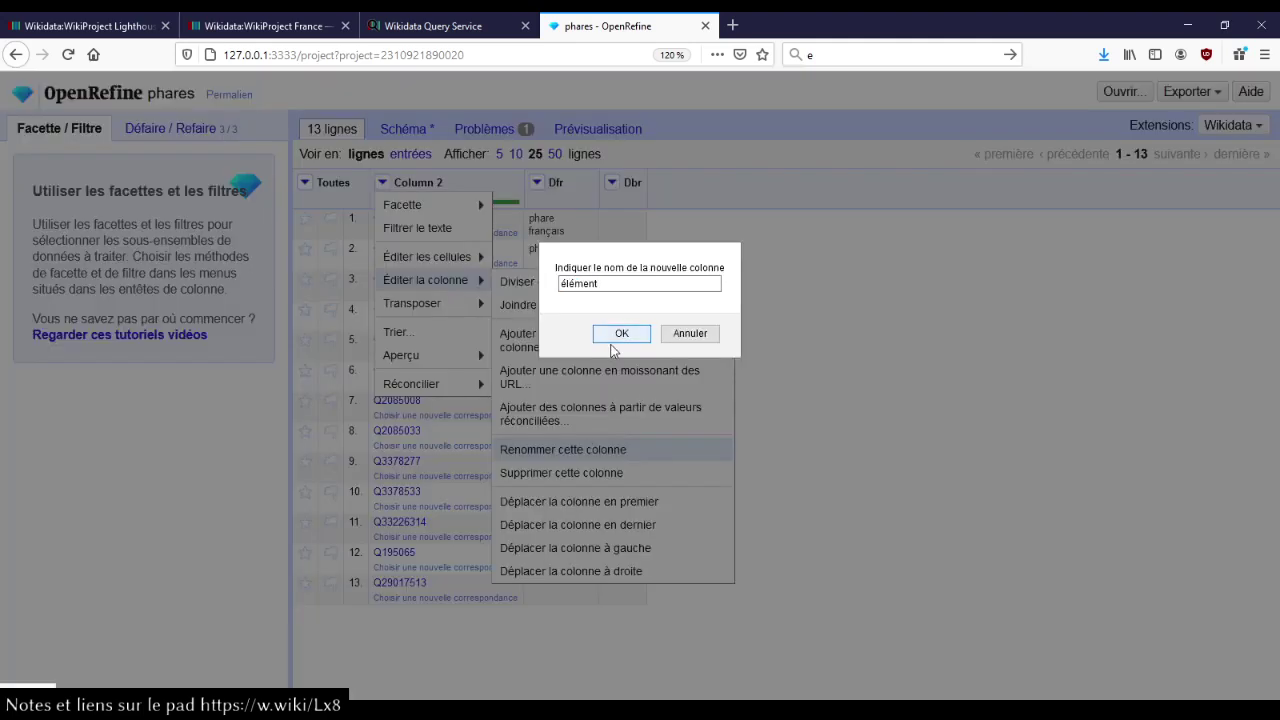
pyautogui.click(617, 336)
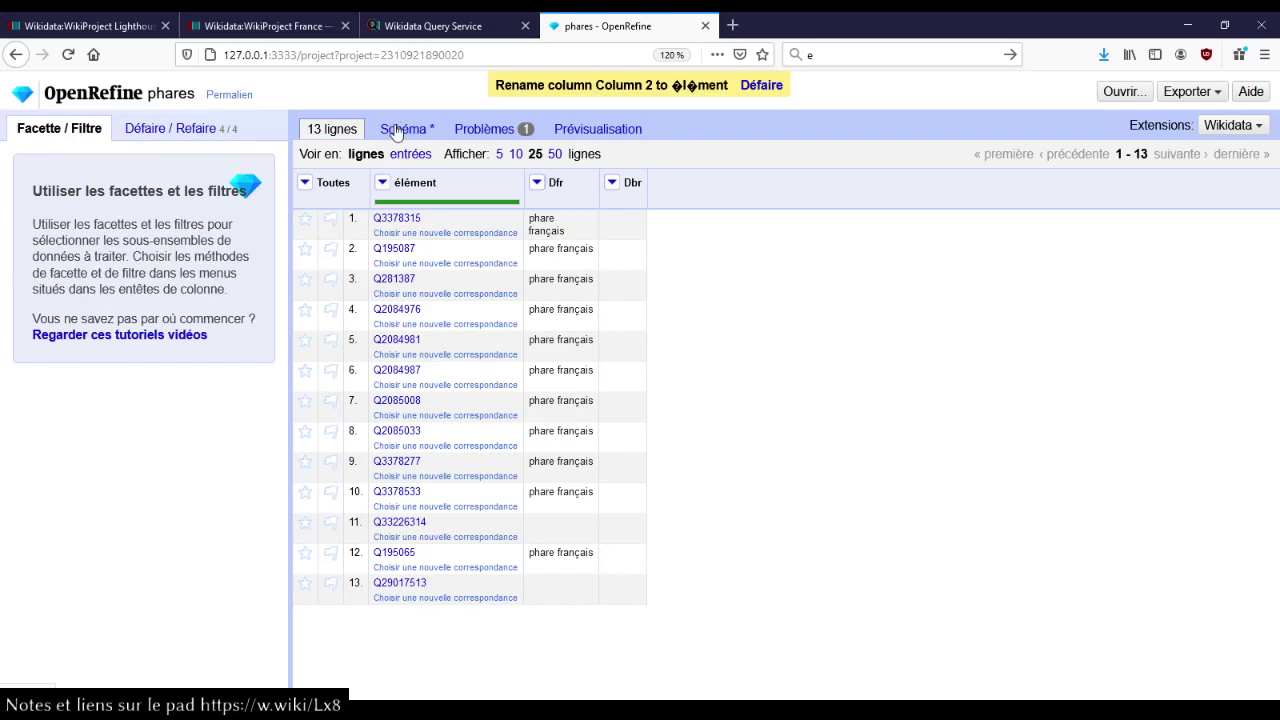
pyautogui.click(397, 131)
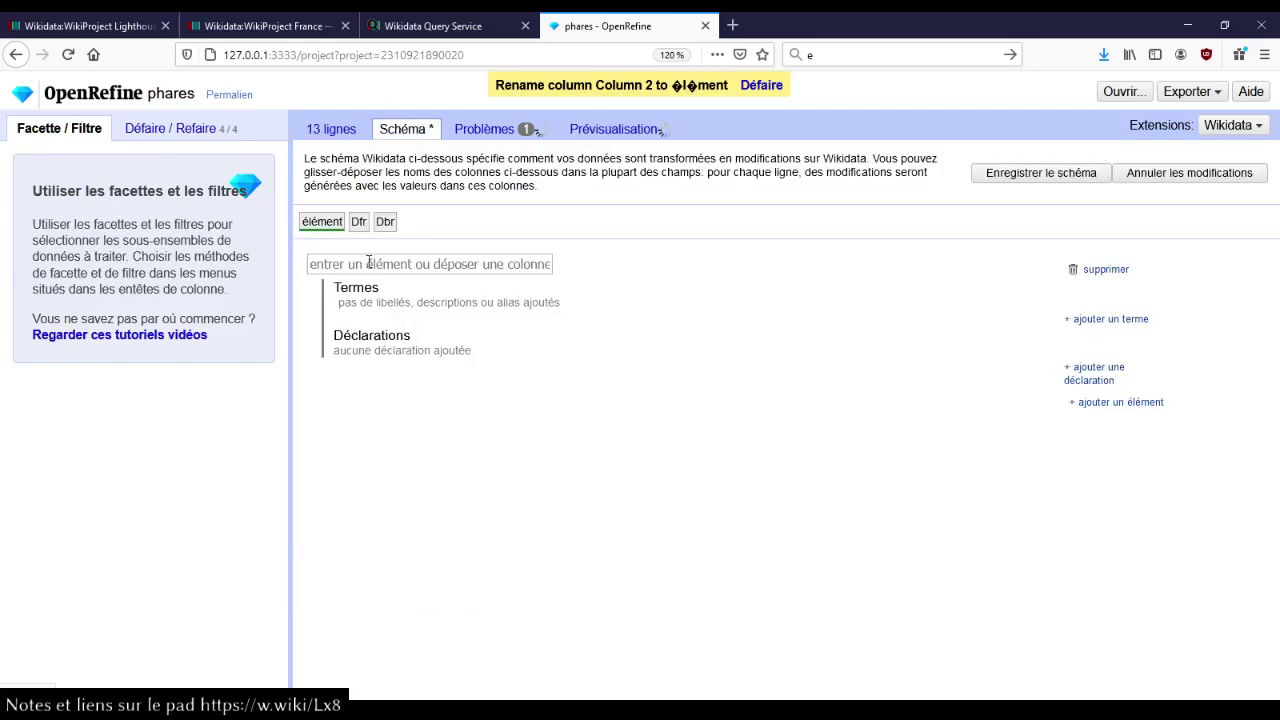
pyautogui.moveTo(322, 222); pyautogui.dragTo(330, 264)
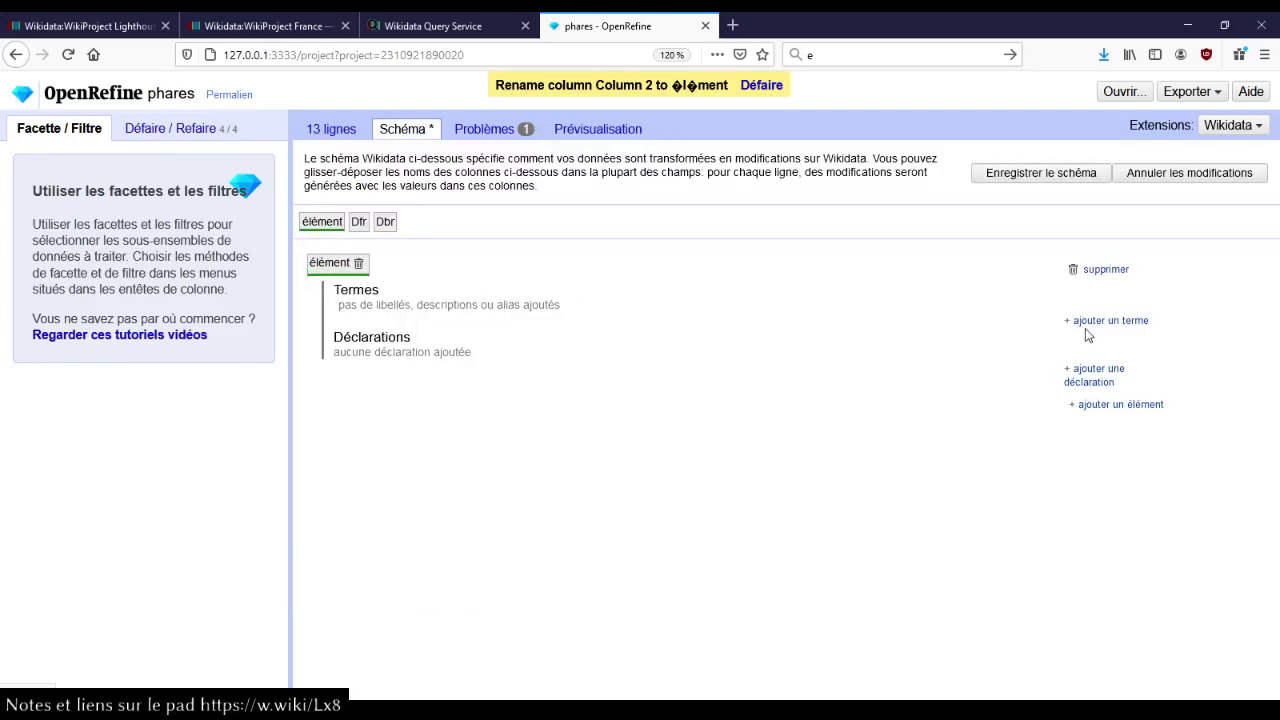
# Add a French (fr) description term reading "phare français" to the schema item and append a second term.
pyautogui.click(1118, 321)
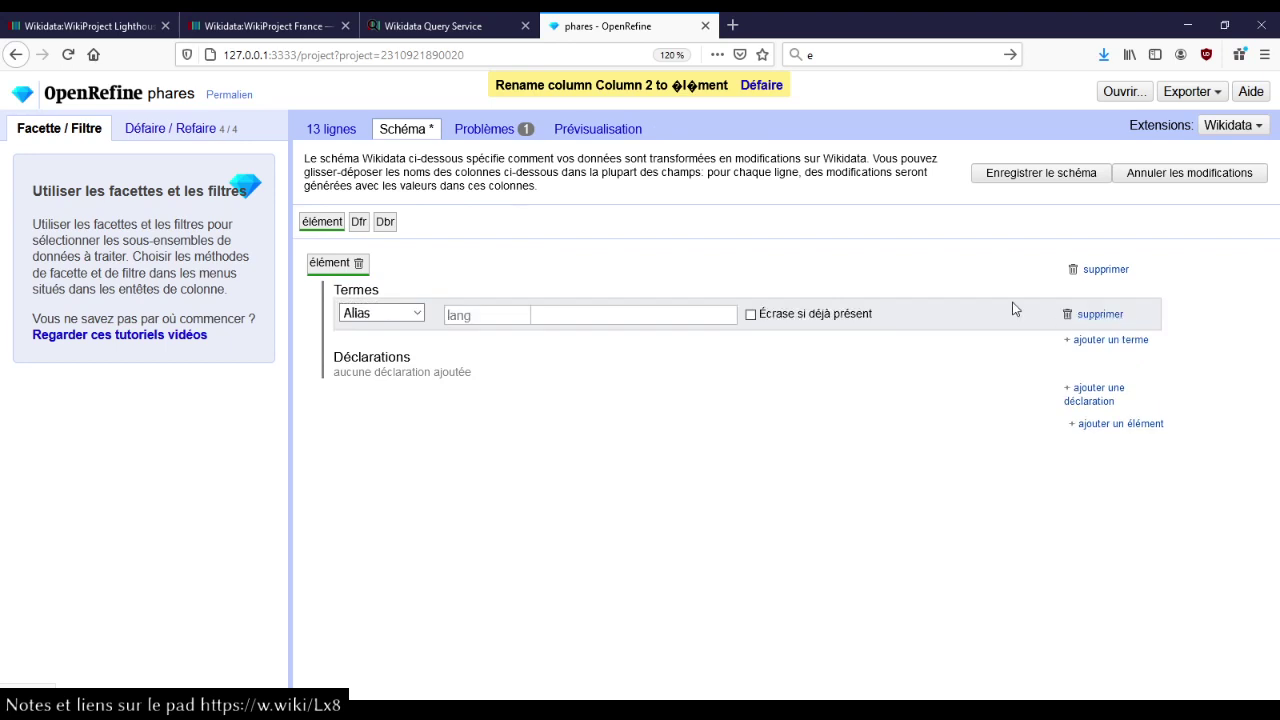
pyautogui.click(396, 316)
pyautogui.click(382, 366)
pyautogui.click(476, 311)
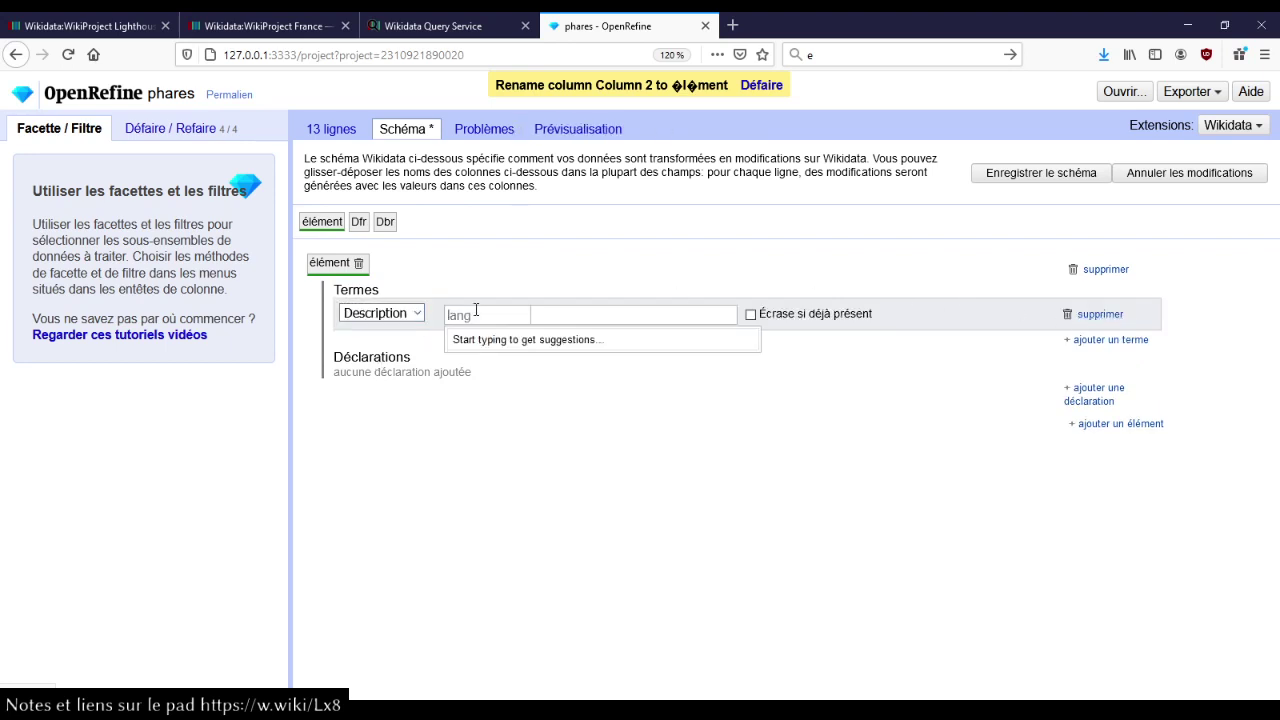
pyautogui.write('fr')
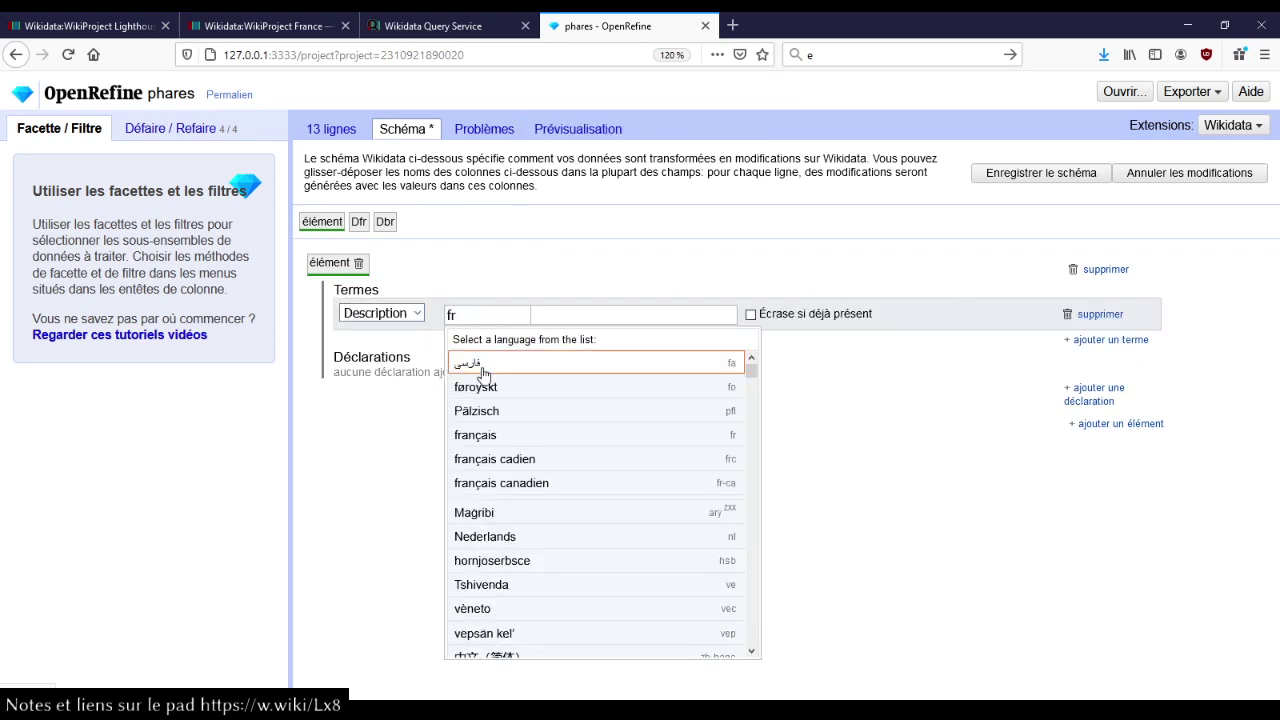
pyautogui.click(475, 435)
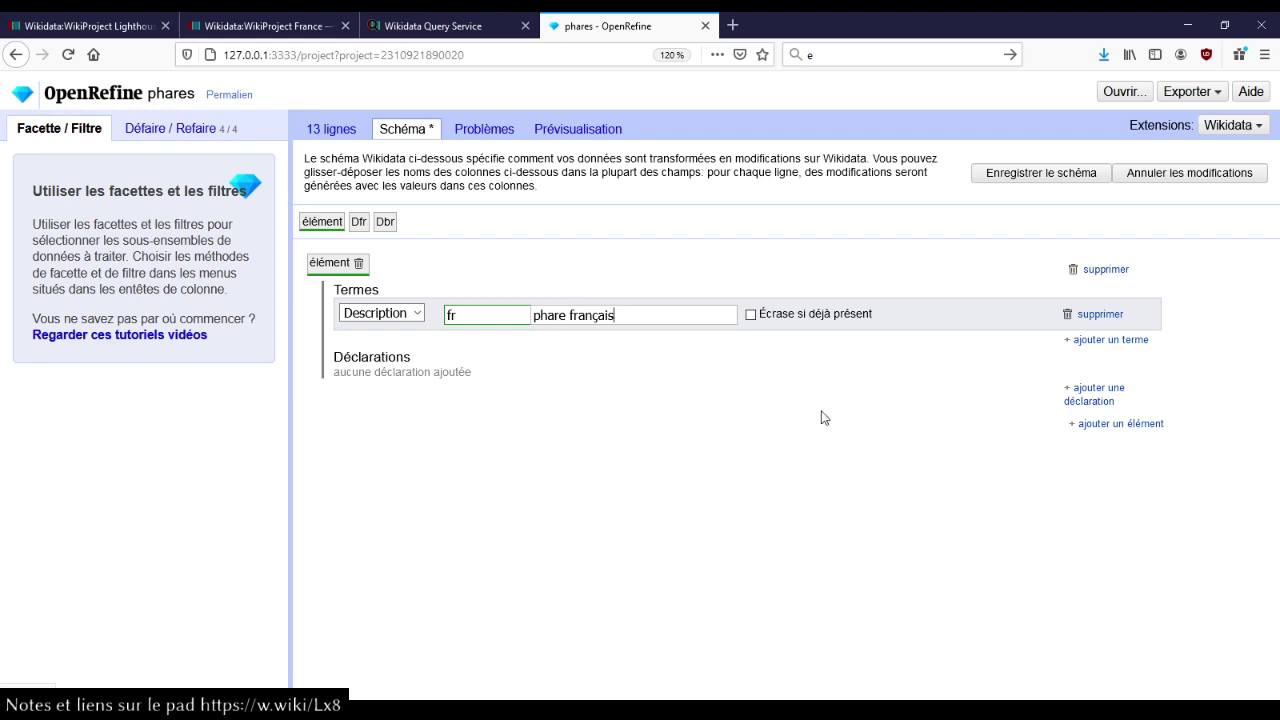
pyautogui.click(1087, 341)
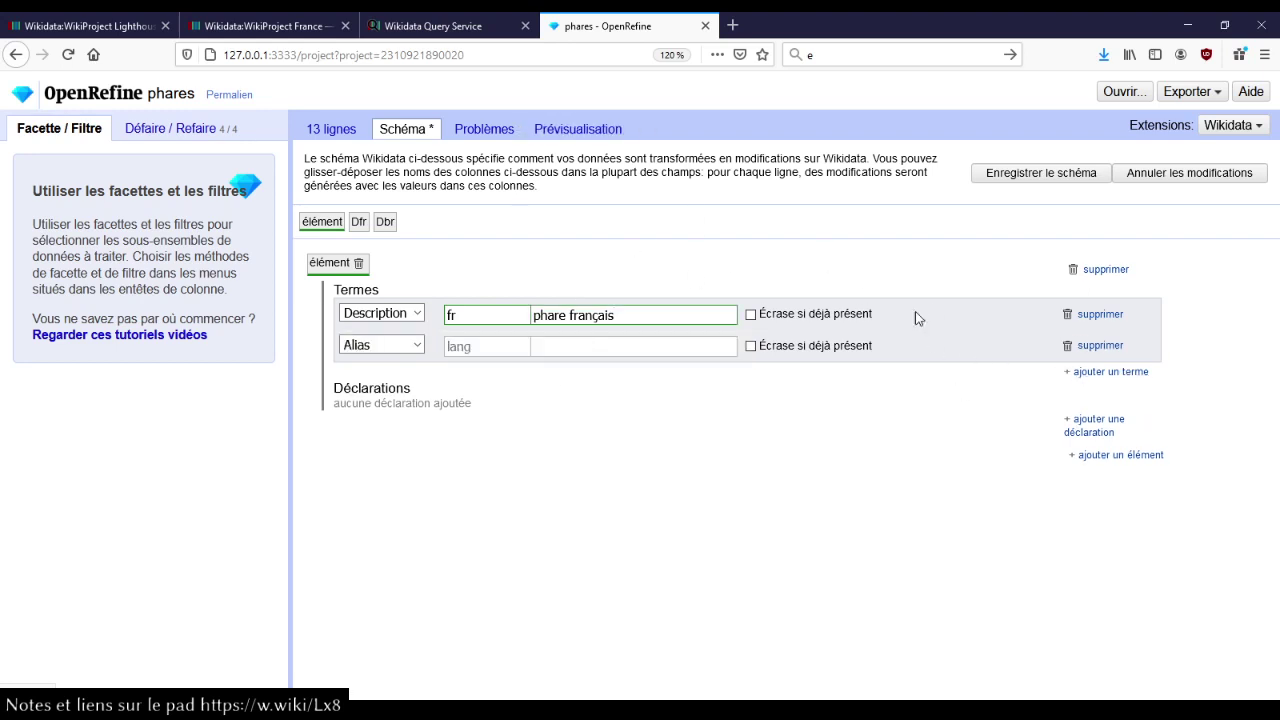
# Try the Dfr column as the second term's value, check it against the project rows, and remove it.
pyautogui.moveTo(359, 221); pyautogui.dragTo(626, 354)
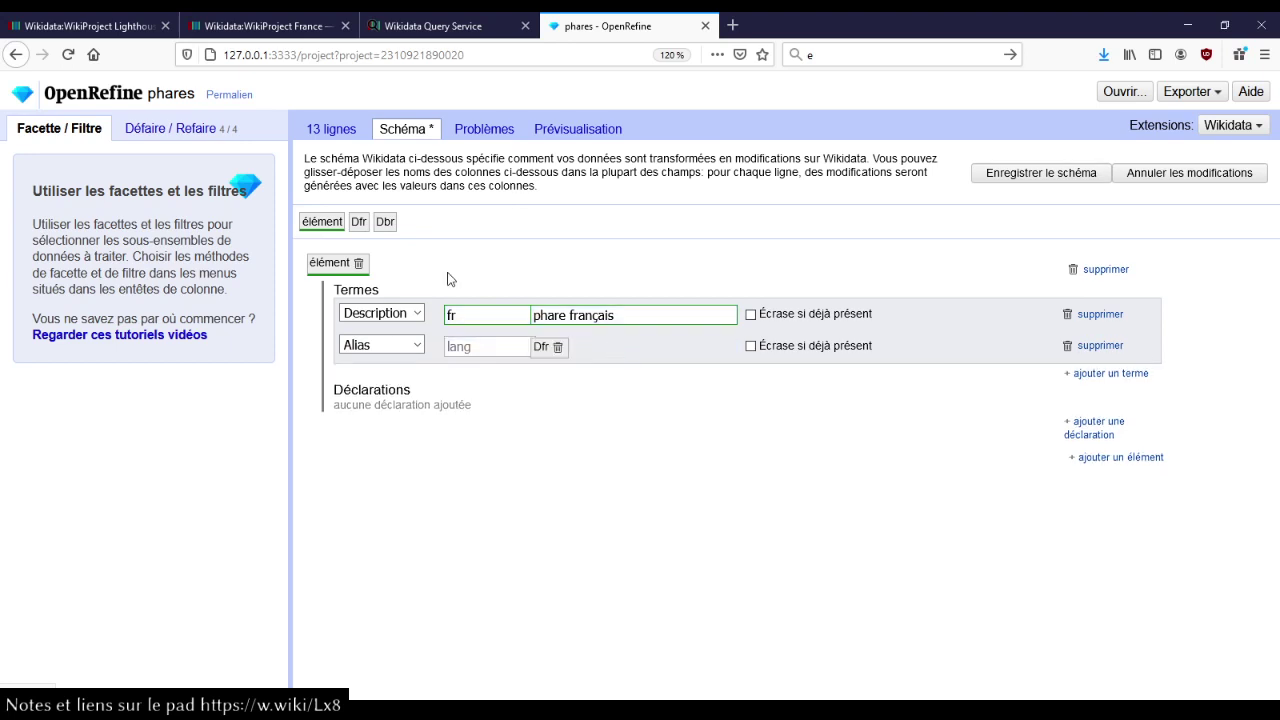
pyautogui.click(341, 129)
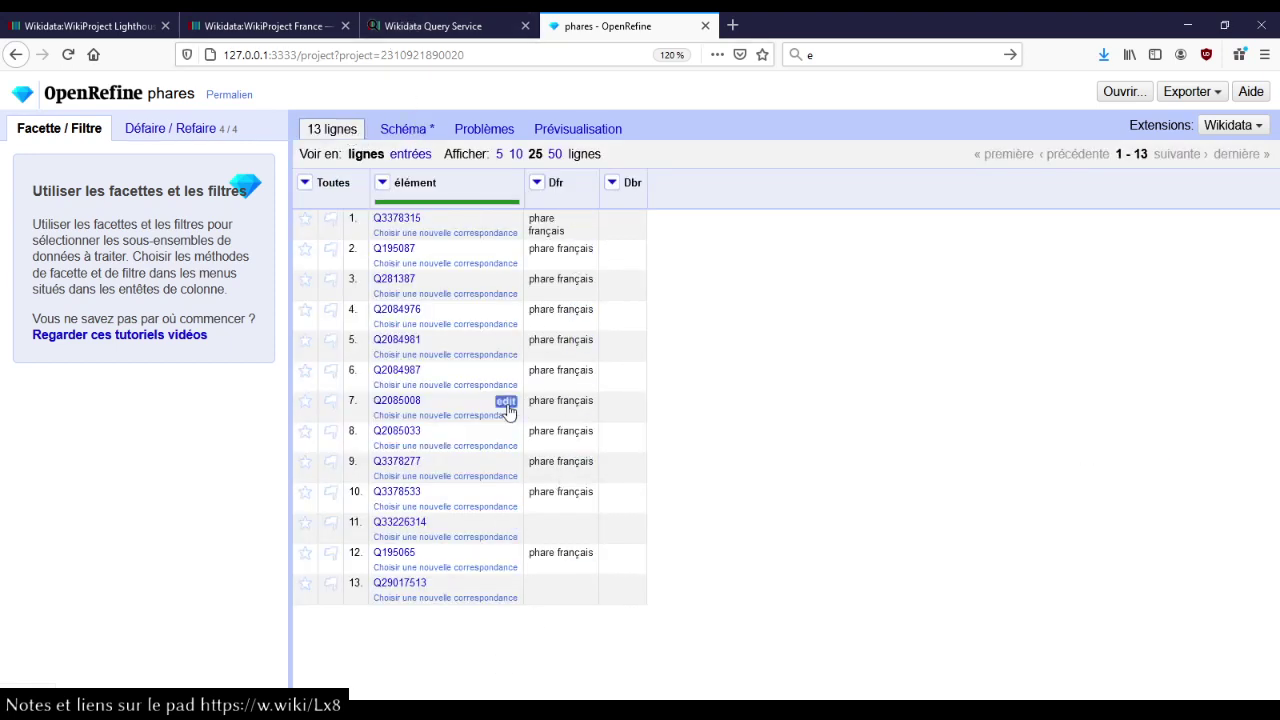
pyautogui.click(402, 130)
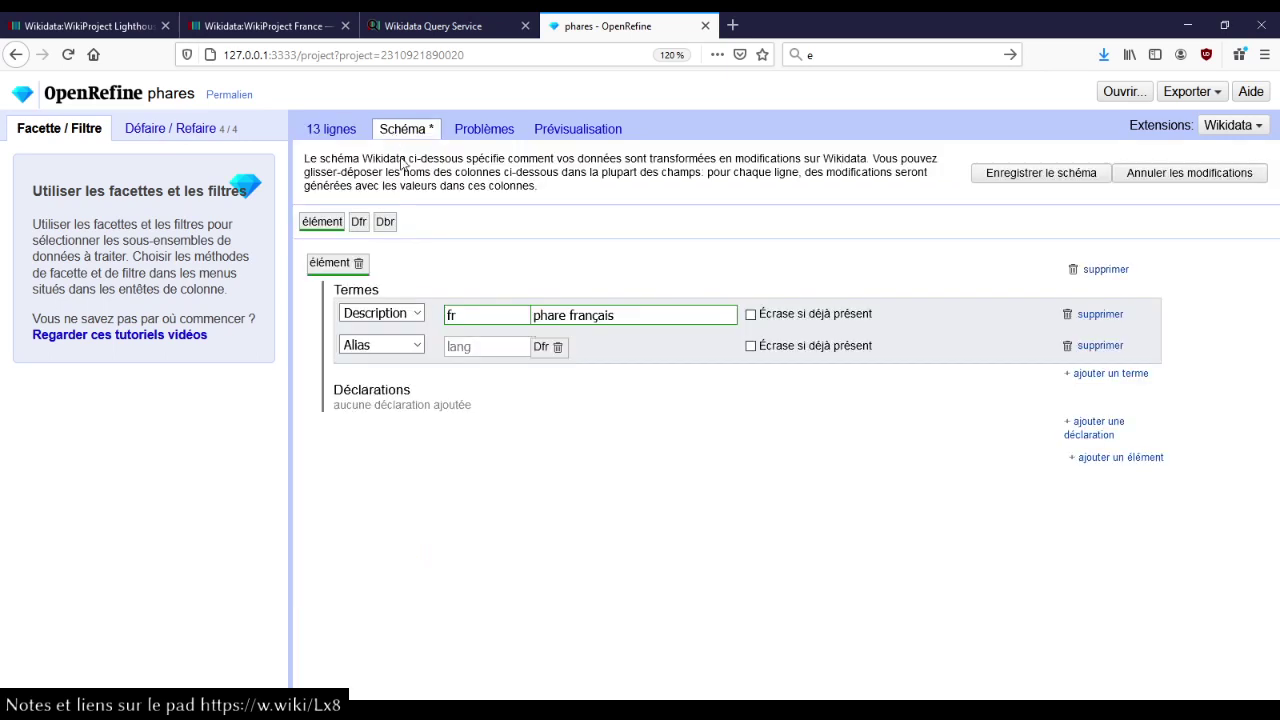
pyautogui.click(557, 347)
# Make the second term a Breton (br) description reading "tour-tan".
pyautogui.click(390, 345)
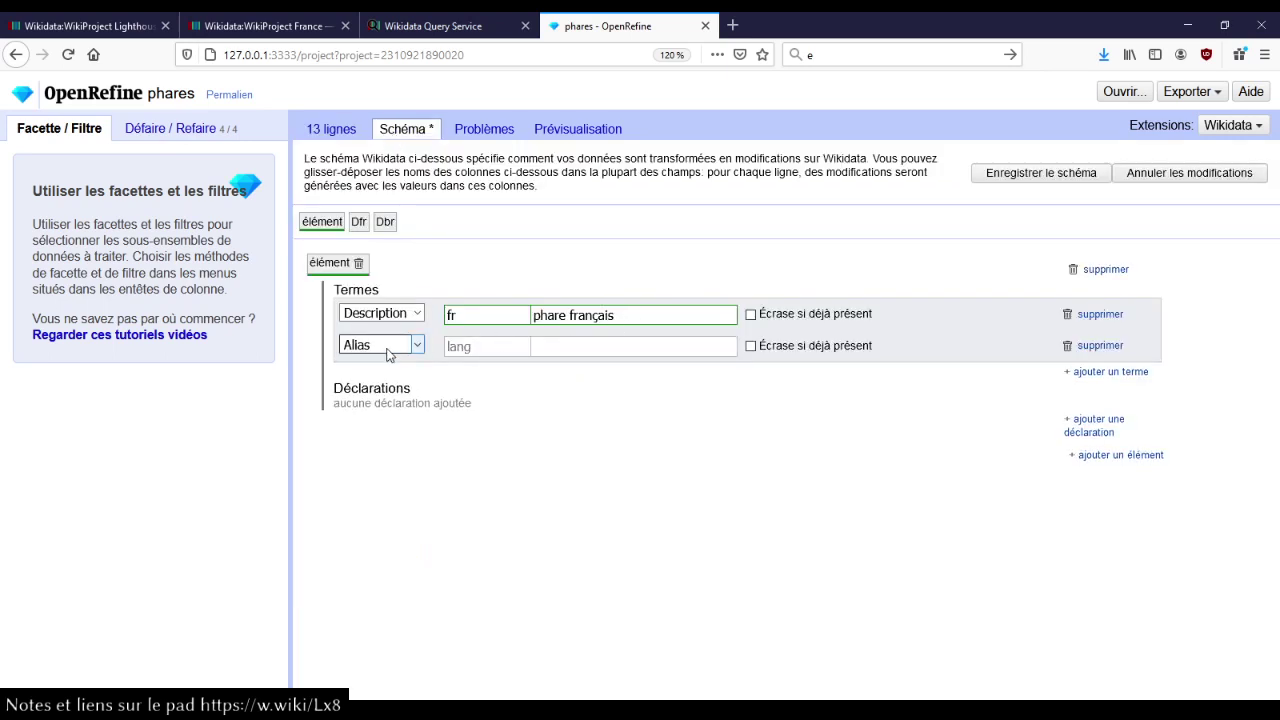
pyautogui.click(392, 378)
pyautogui.click(459, 347)
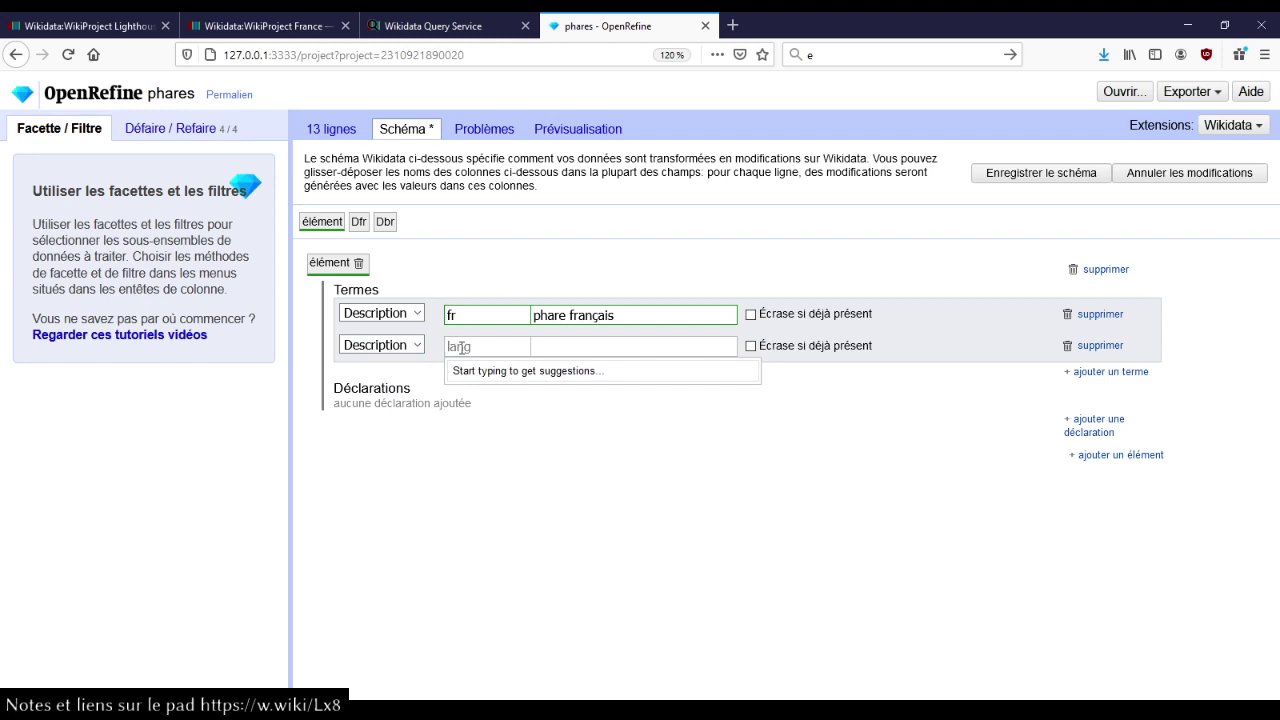
pyautogui.write('br')
pyautogui.click(495, 390)
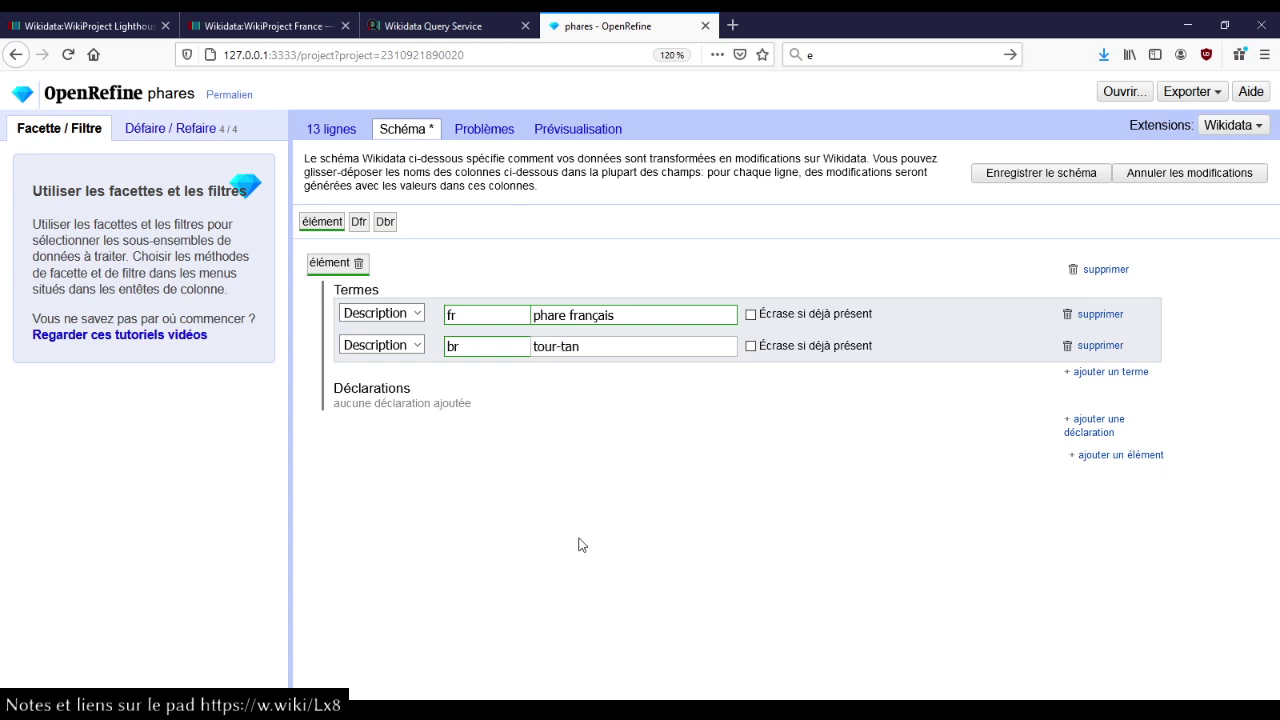
# Search the web for "tour tan" in a new browser tab and read the tour-tan entry on Wiktionnaire.
pyautogui.hotkey('ctrl', 't')
pyautogui.write('tour tan')
pyautogui.press('Return')
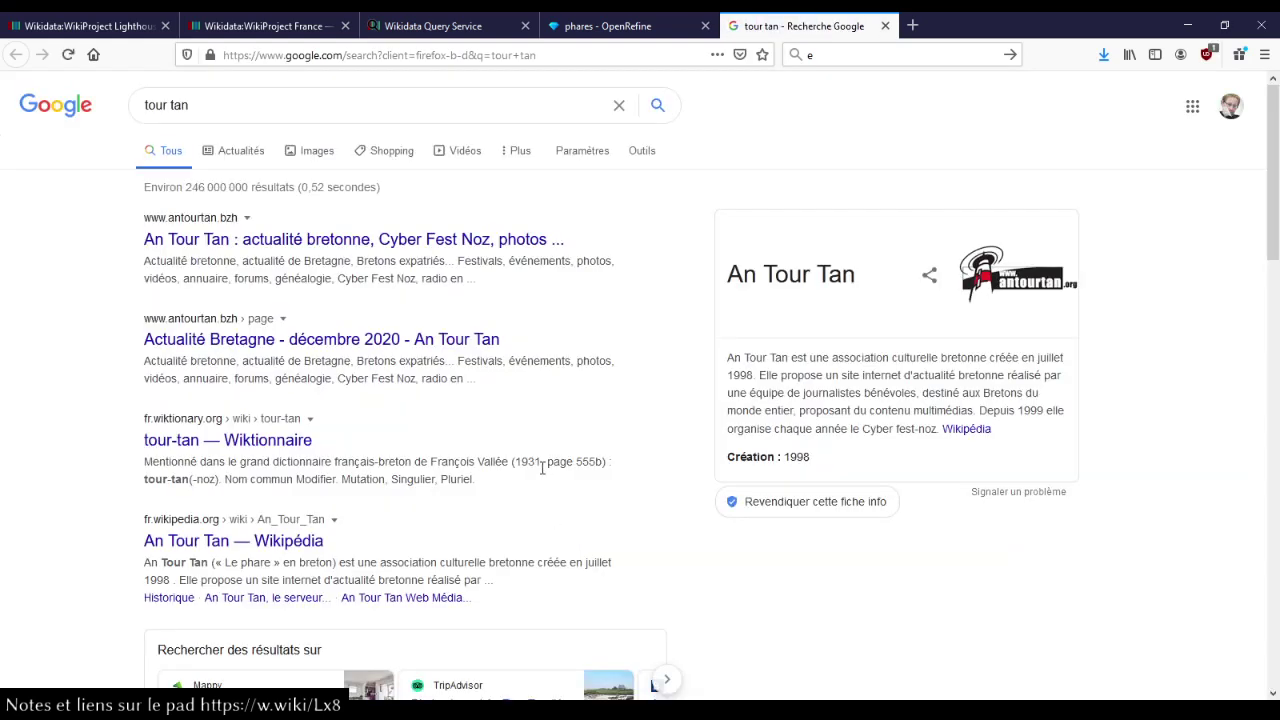
pyautogui.click(212, 444)
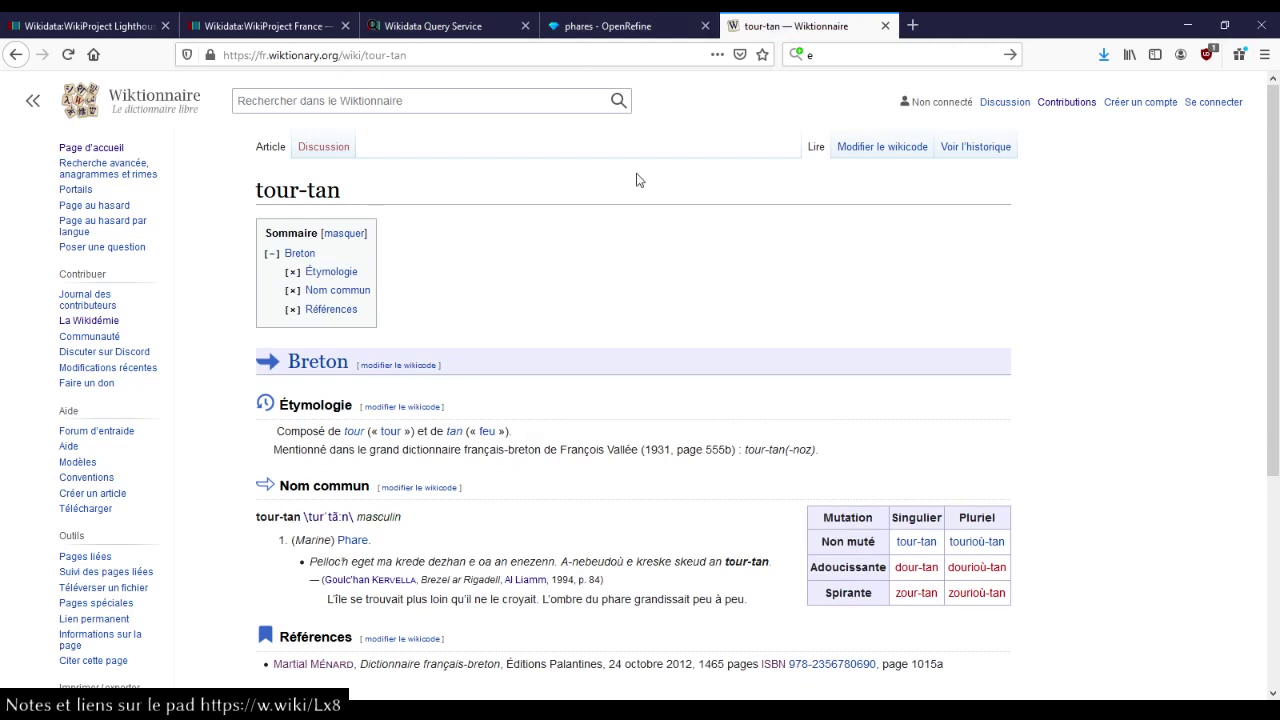
# Return to OpenRefine and complete the Breton description as "tour-tan e Breizh", checking the Wikidata query results.
pyautogui.hotkey('ctrl', 'pageup')
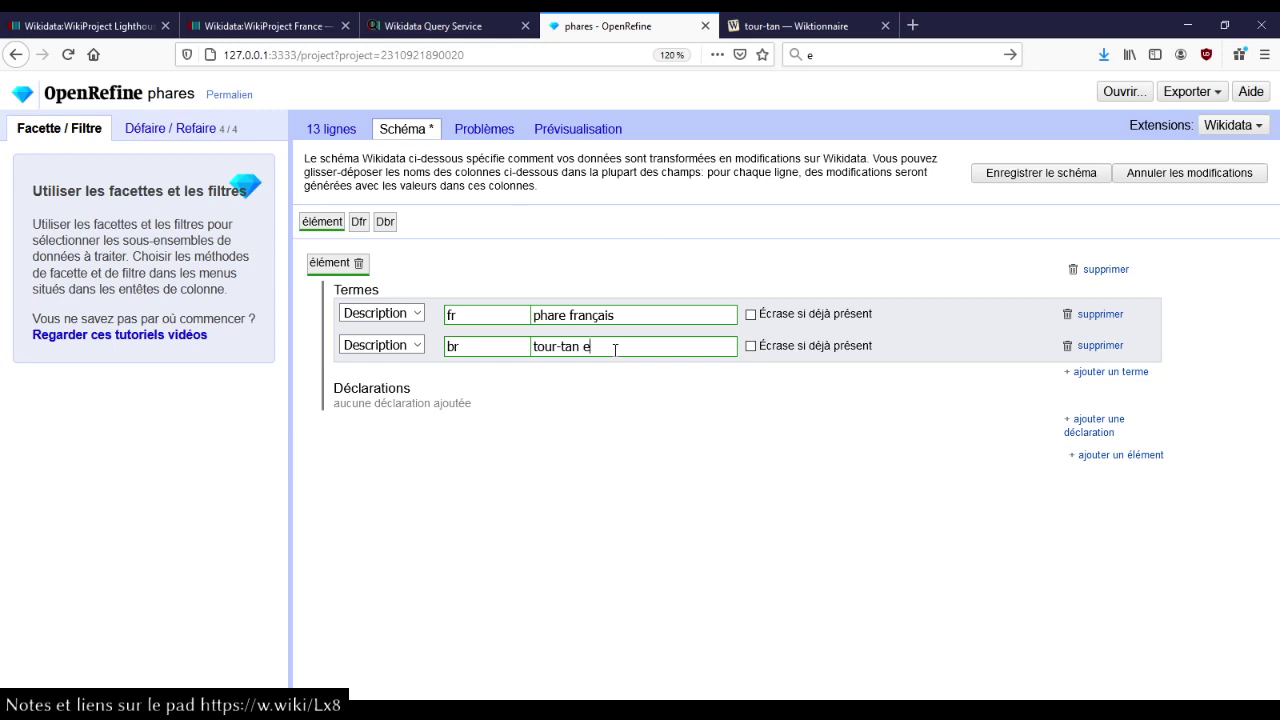
pyautogui.write('Breizh')
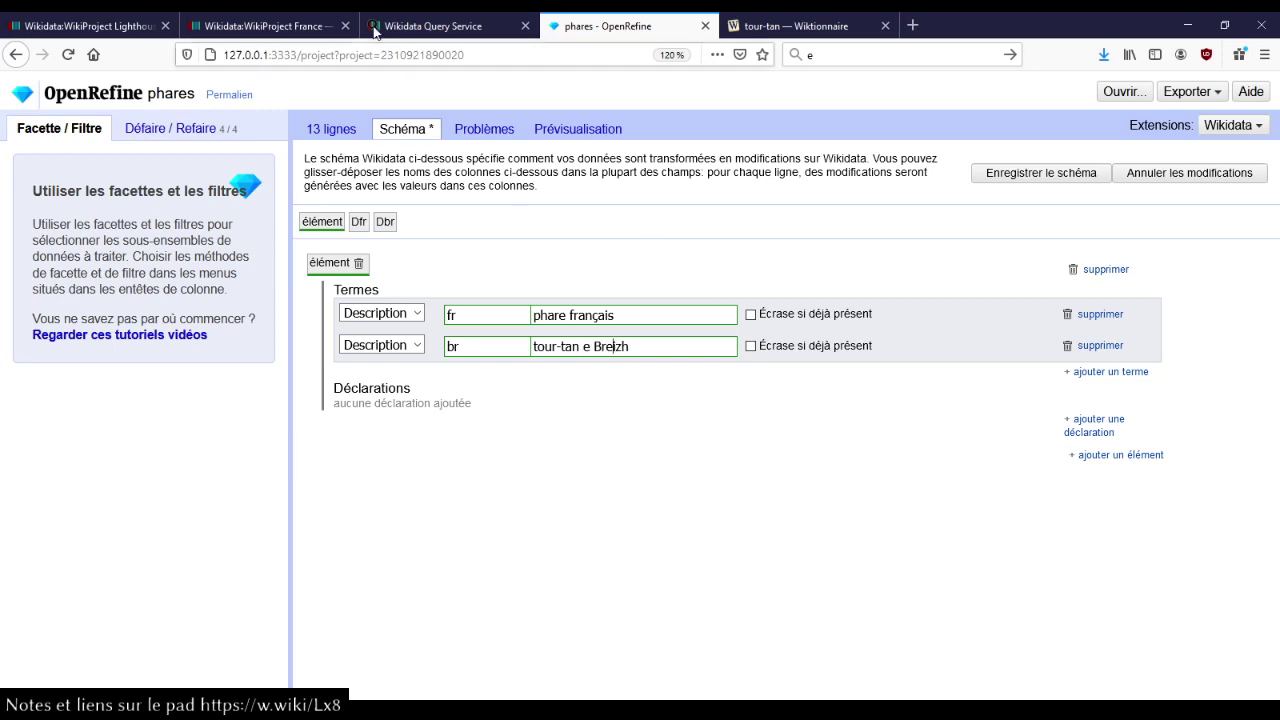
pyautogui.hotkey('ctrl', 'pageup')
pyautogui.scroll(10, 251, 480)
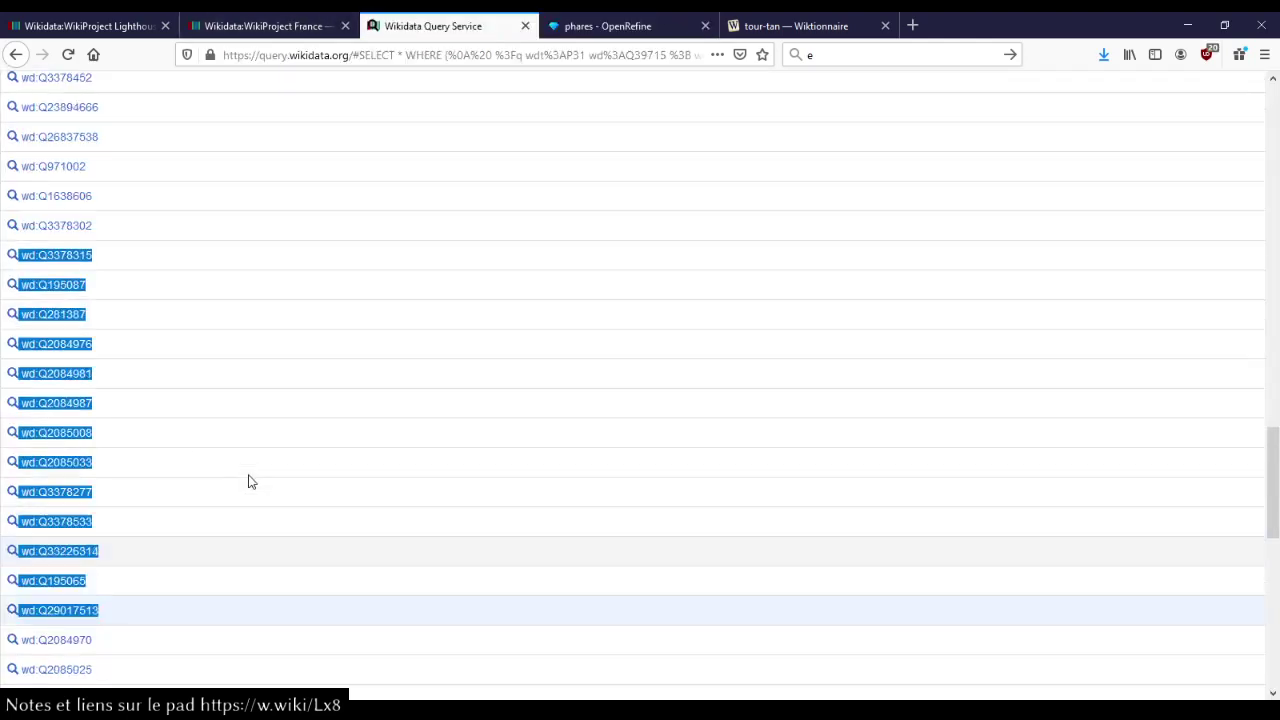
pyautogui.click(640, 26)
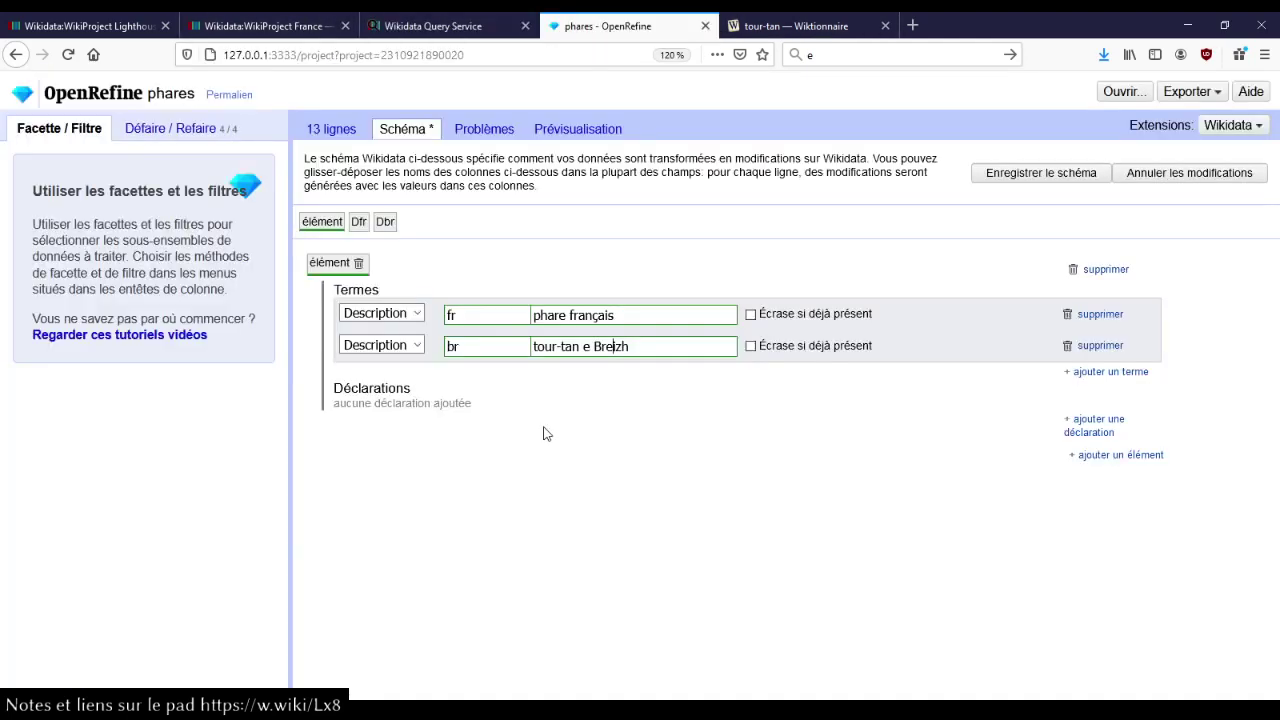
# Change the French description to "phare breton" and save the schema.
pyautogui.doubleClick(608, 318)
pyautogui.write('breton')
pyautogui.click(815, 316)
pyautogui.click(1052, 173)
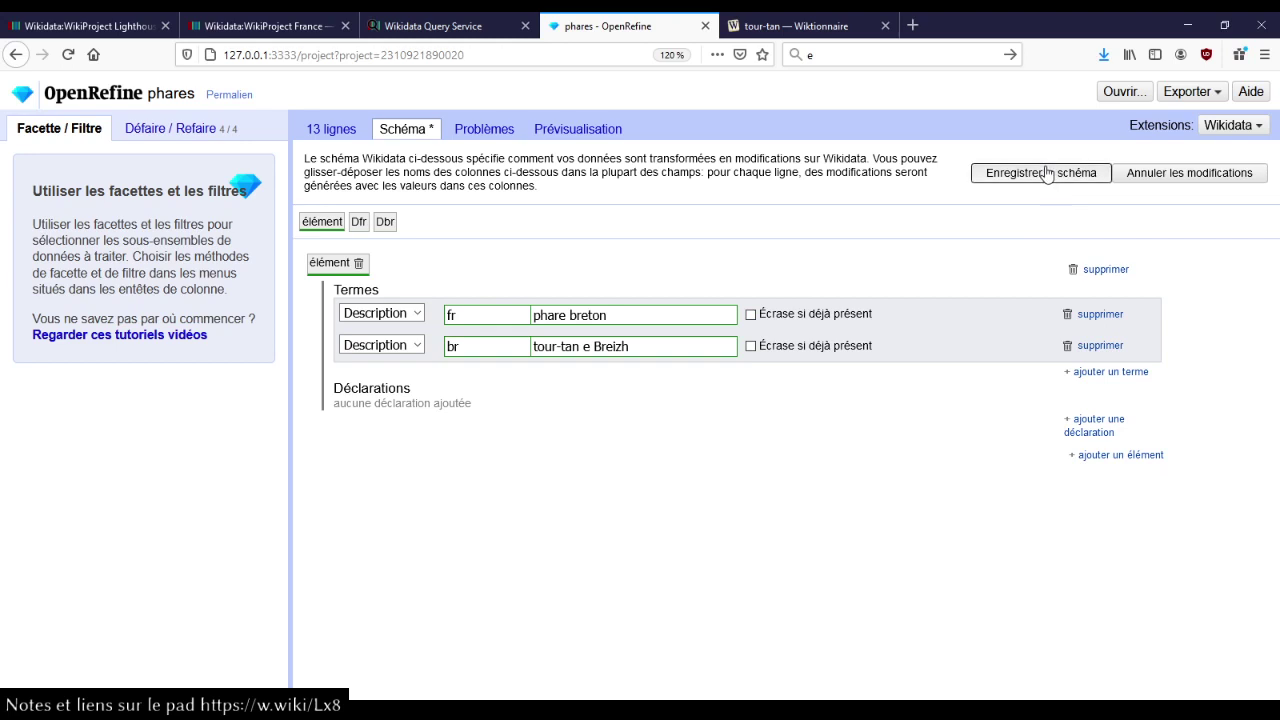
# Check the project rows, then set the French description term in the schema to overwrite any existing description.
pyautogui.click(316, 131)
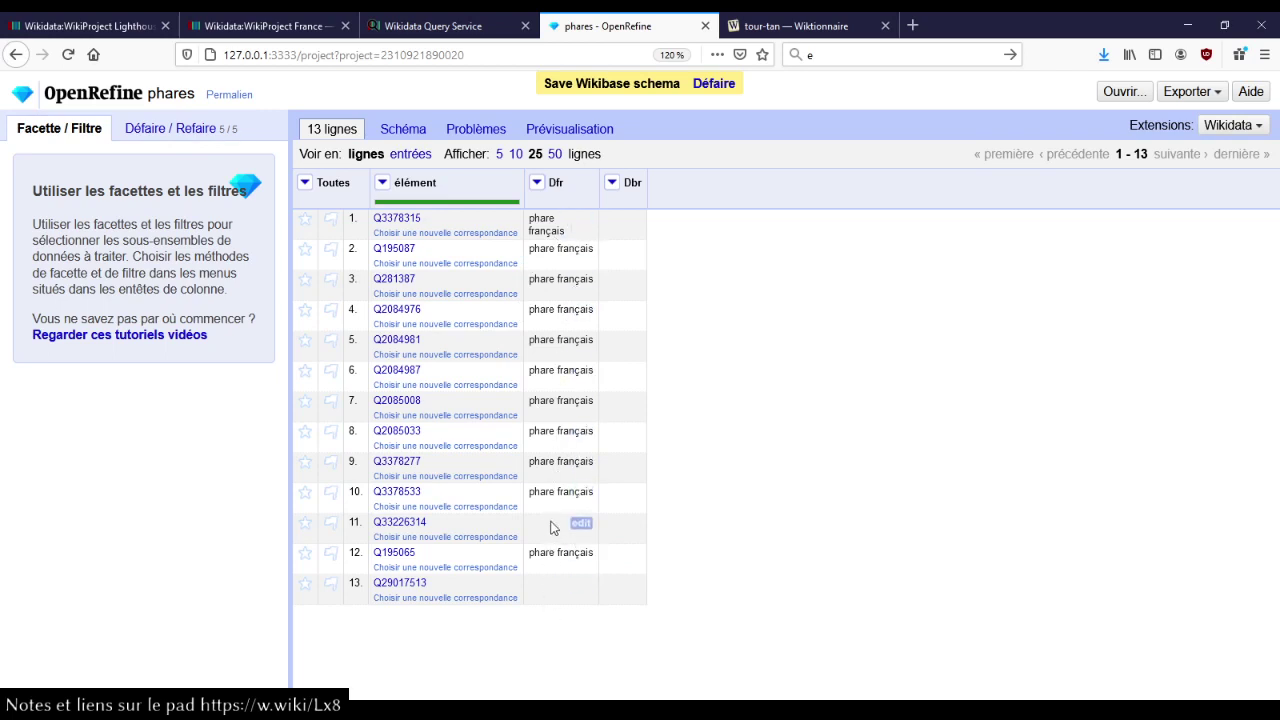
pyautogui.click(414, 130)
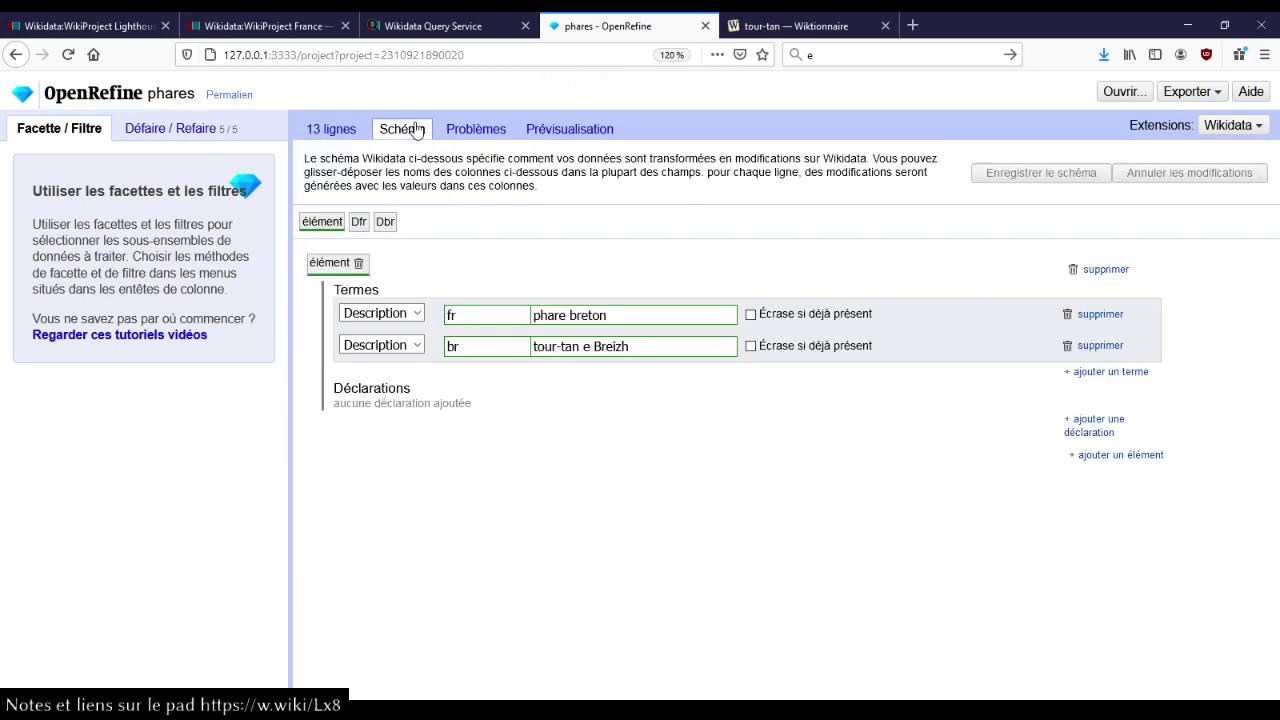
pyautogui.click(752, 315)
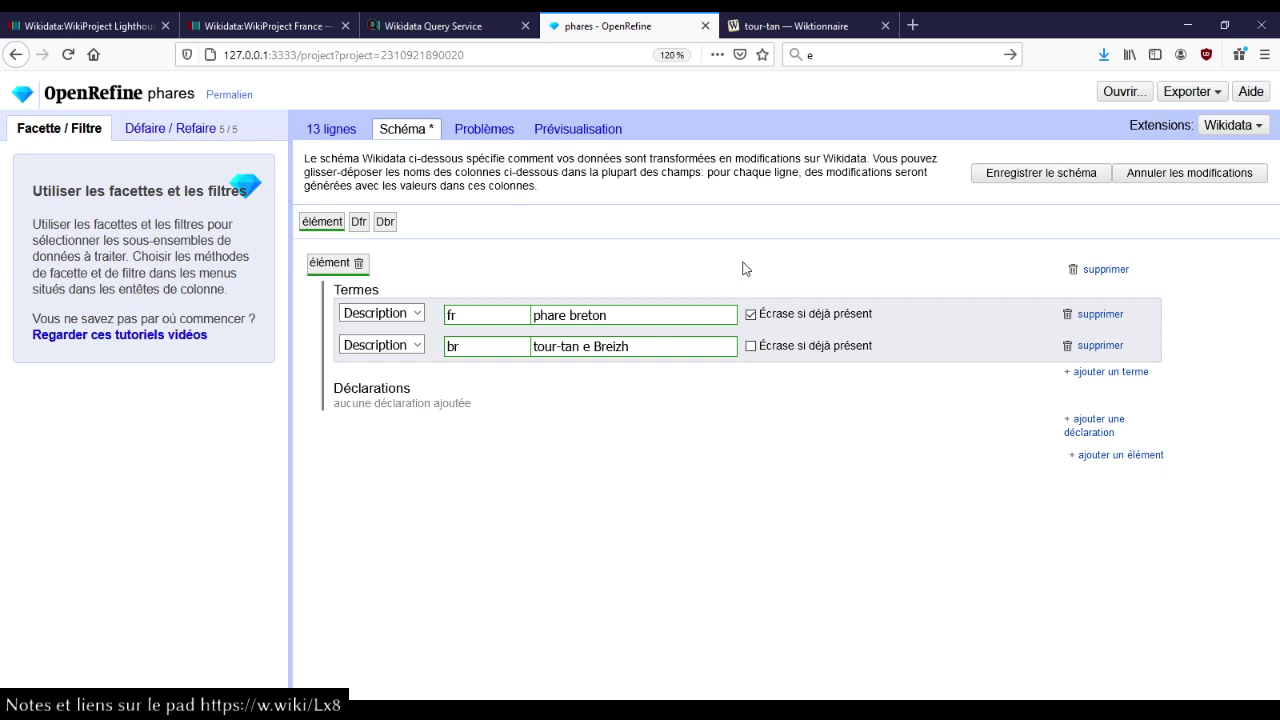
# Check the schema for detected problems and review the preview of the French and Breton description edits.
pyautogui.click(496, 133)
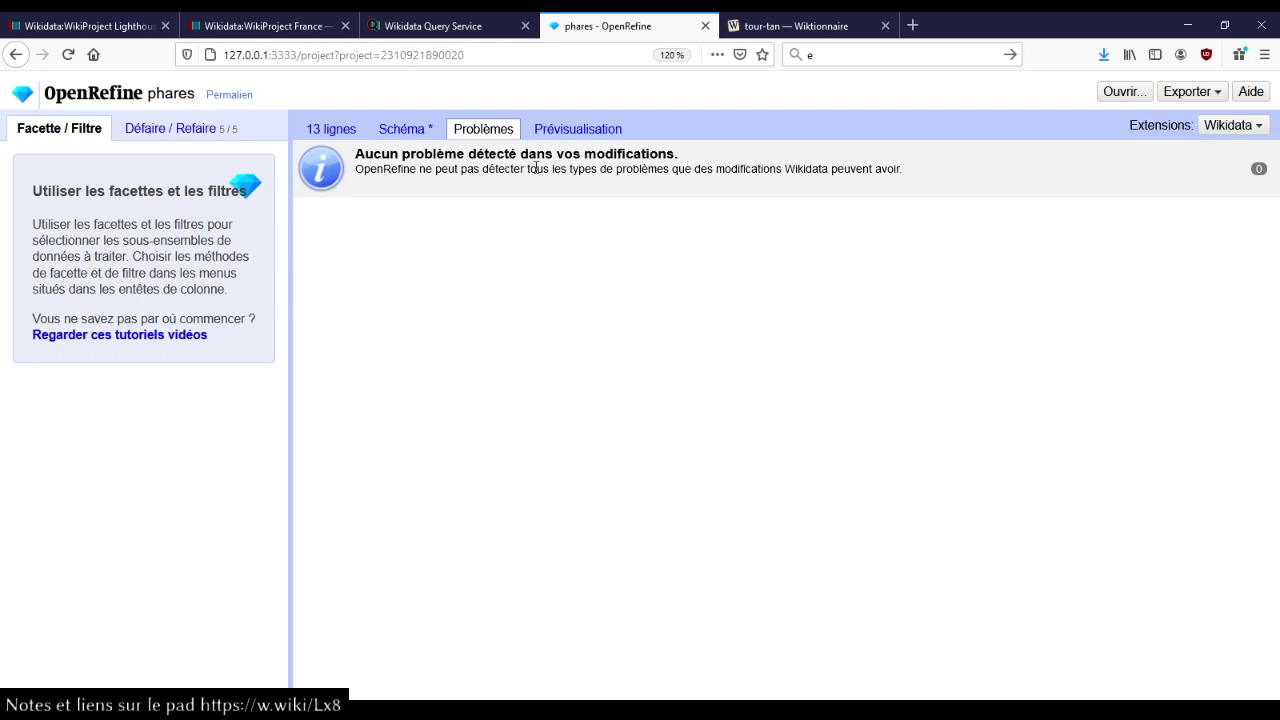
pyautogui.click(566, 138)
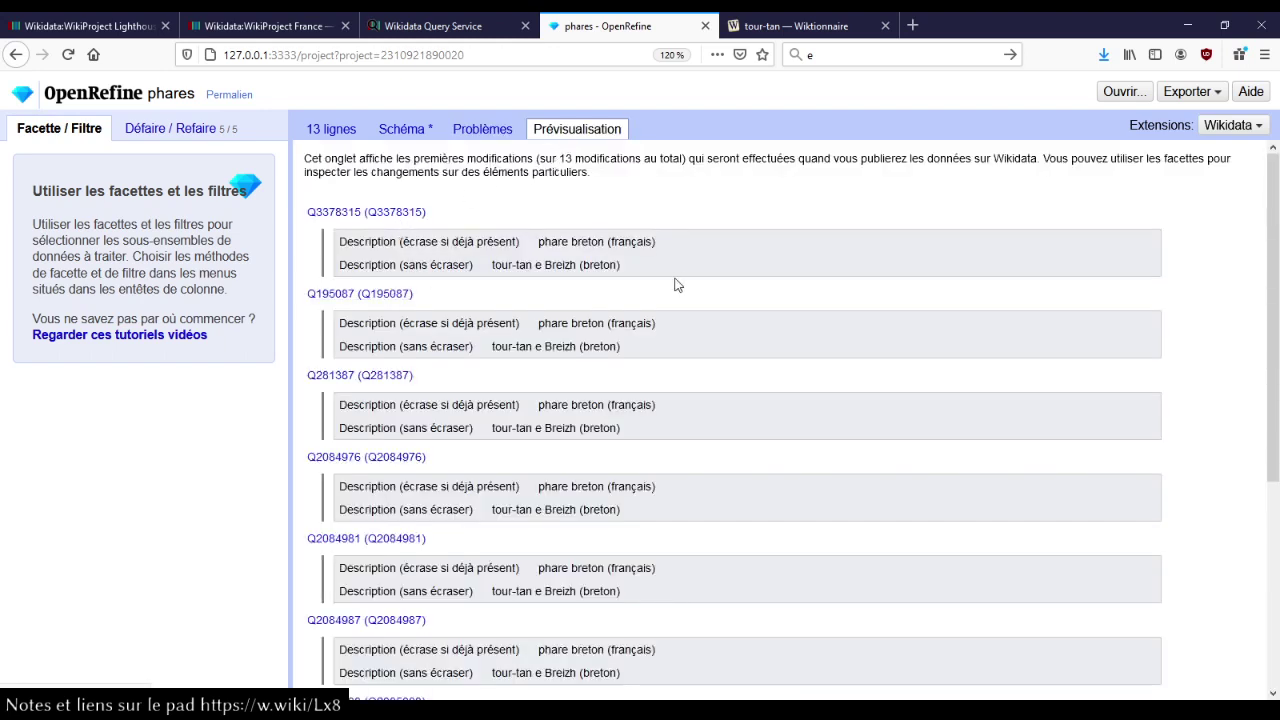
pyautogui.moveTo(409, 241); pyautogui.dragTo(499, 241)
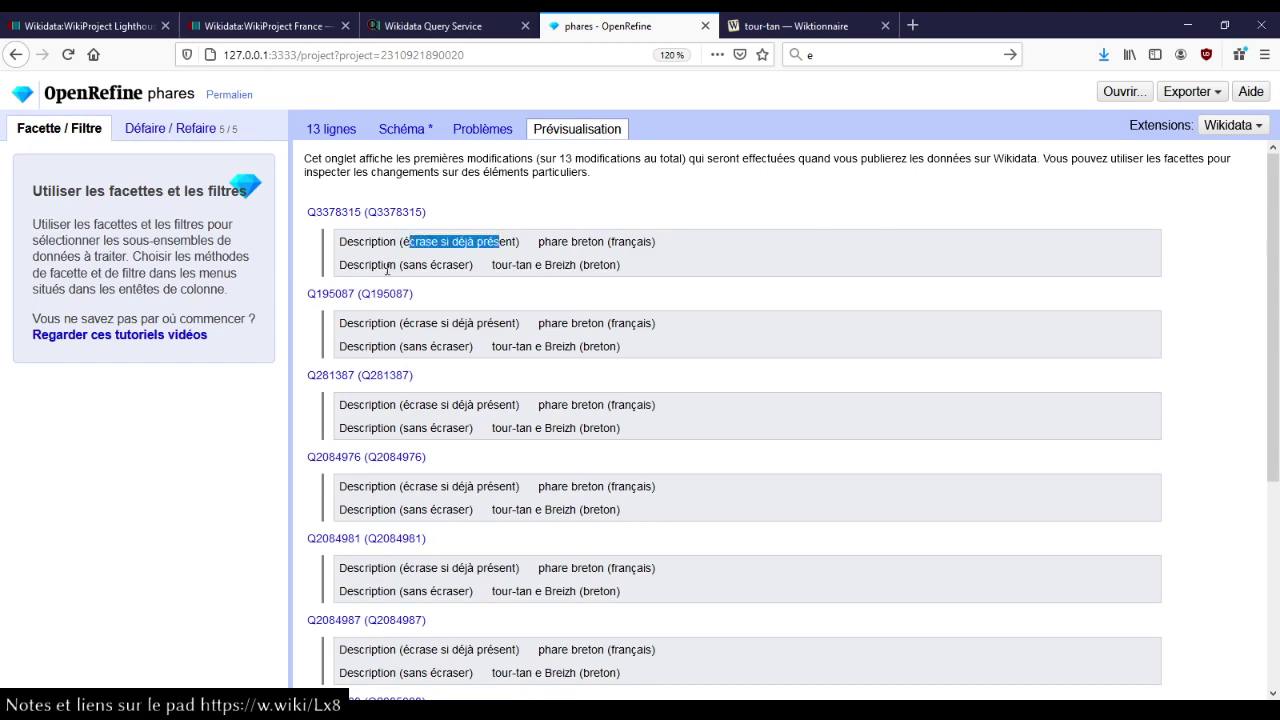
pyautogui.moveTo(420, 266); pyautogui.dragTo(462, 265)
pyautogui.click(566, 226)
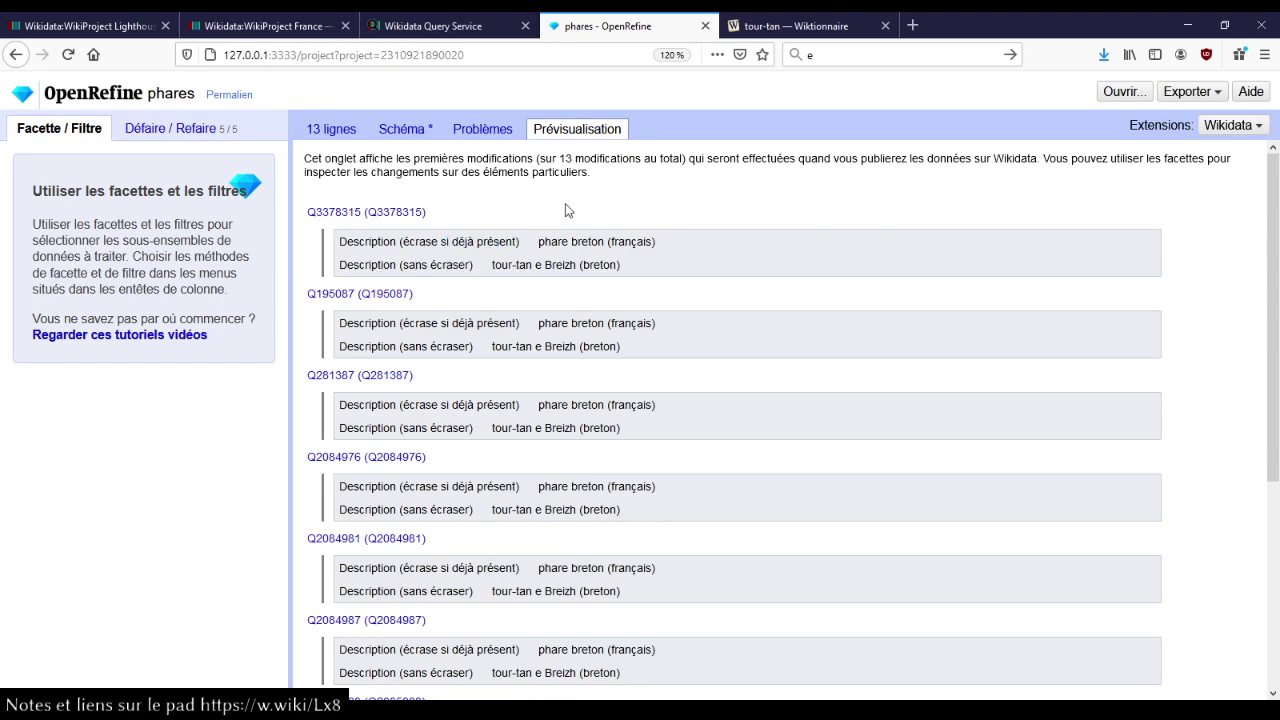
pyautogui.scroll(-4, 551, 409)
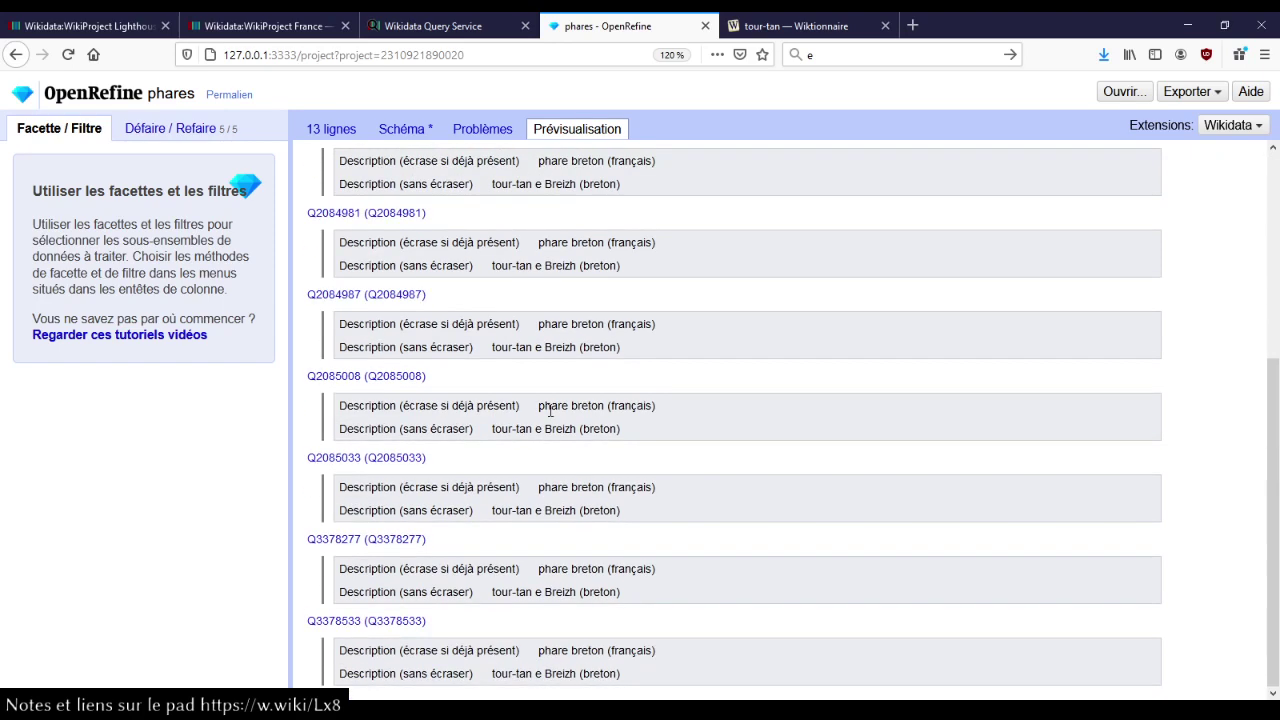
pyautogui.scroll(4, 797, 264)
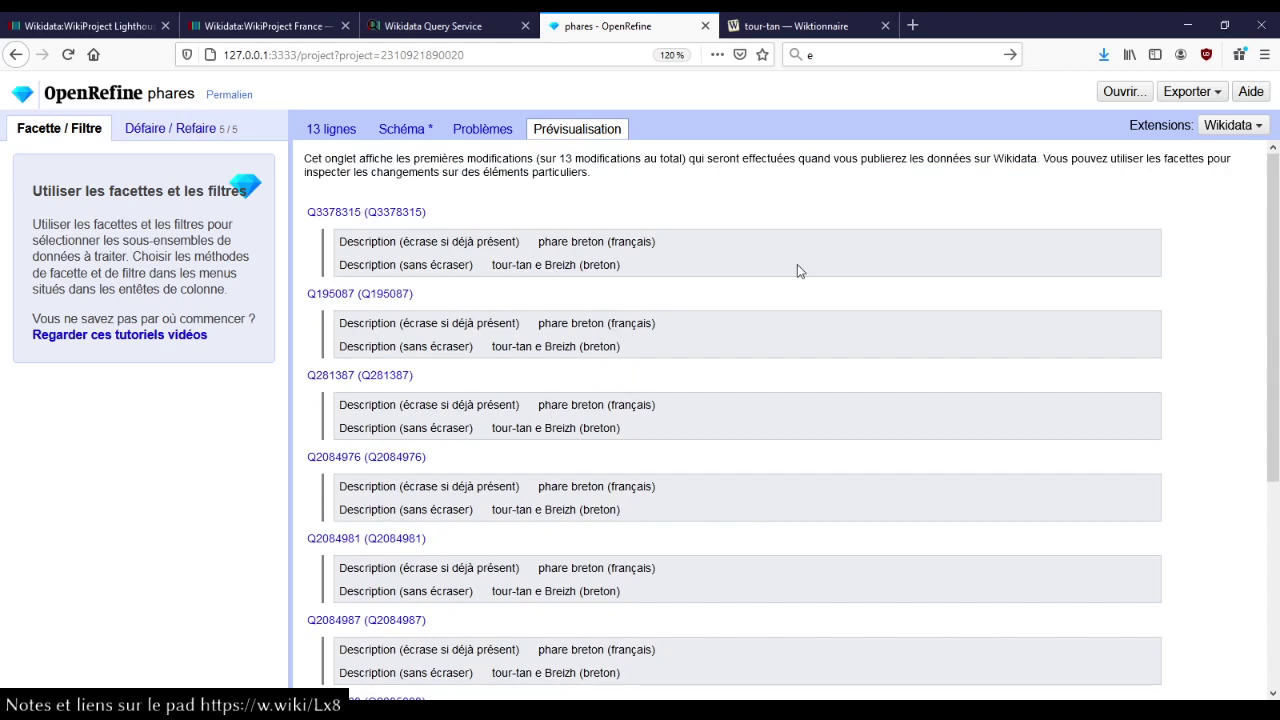
# Start publishing the edits to Wikidata and log in with the prefilled account credentials.
pyautogui.click(1230, 125)
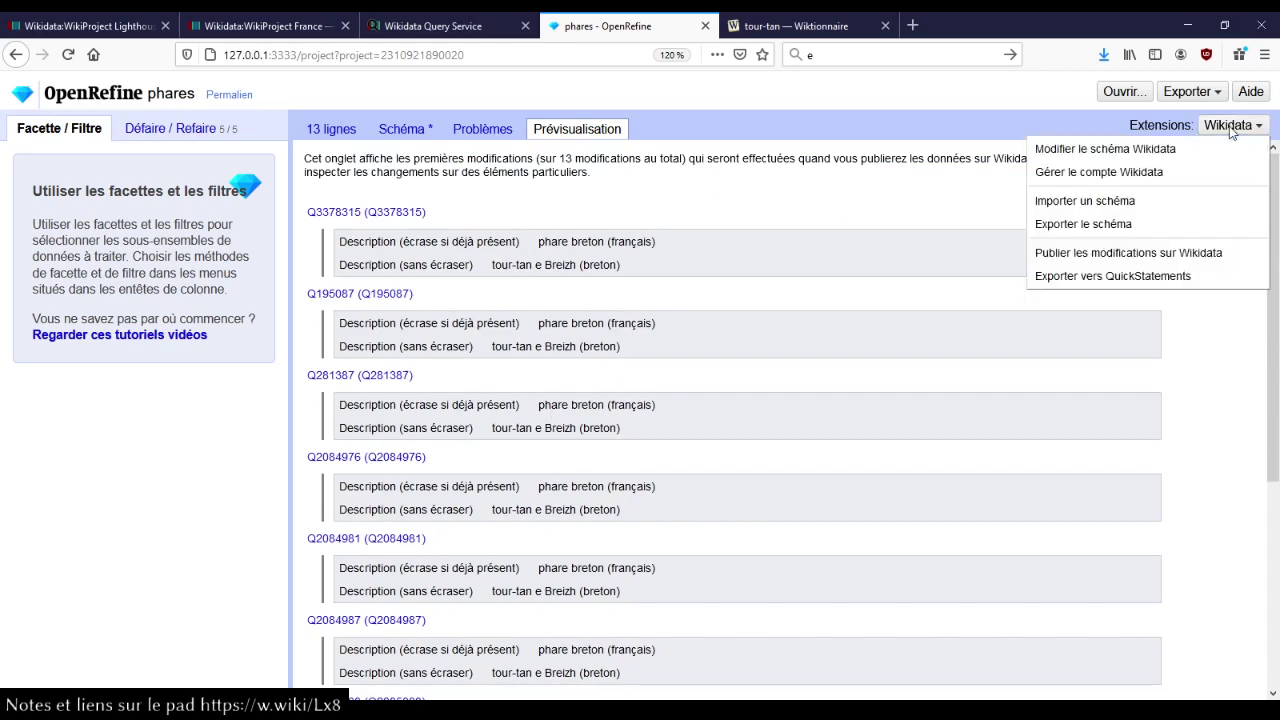
pyautogui.click(1108, 256)
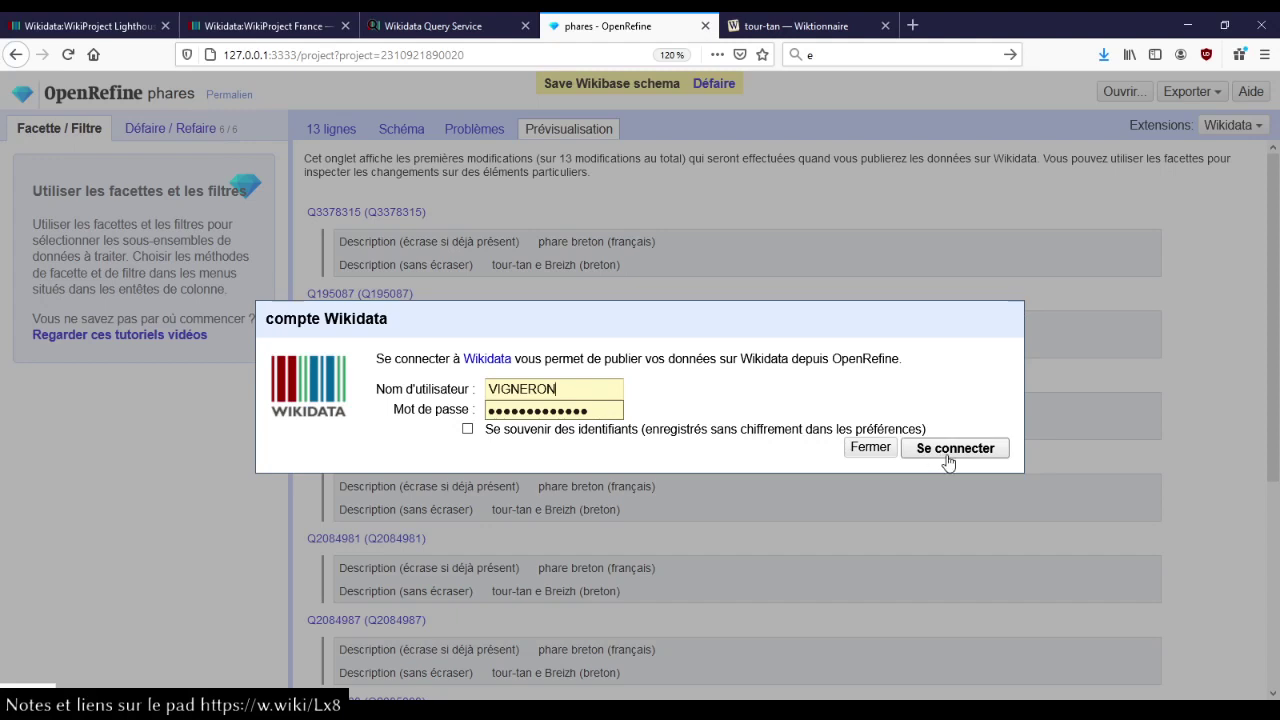
pyautogui.click(951, 452)
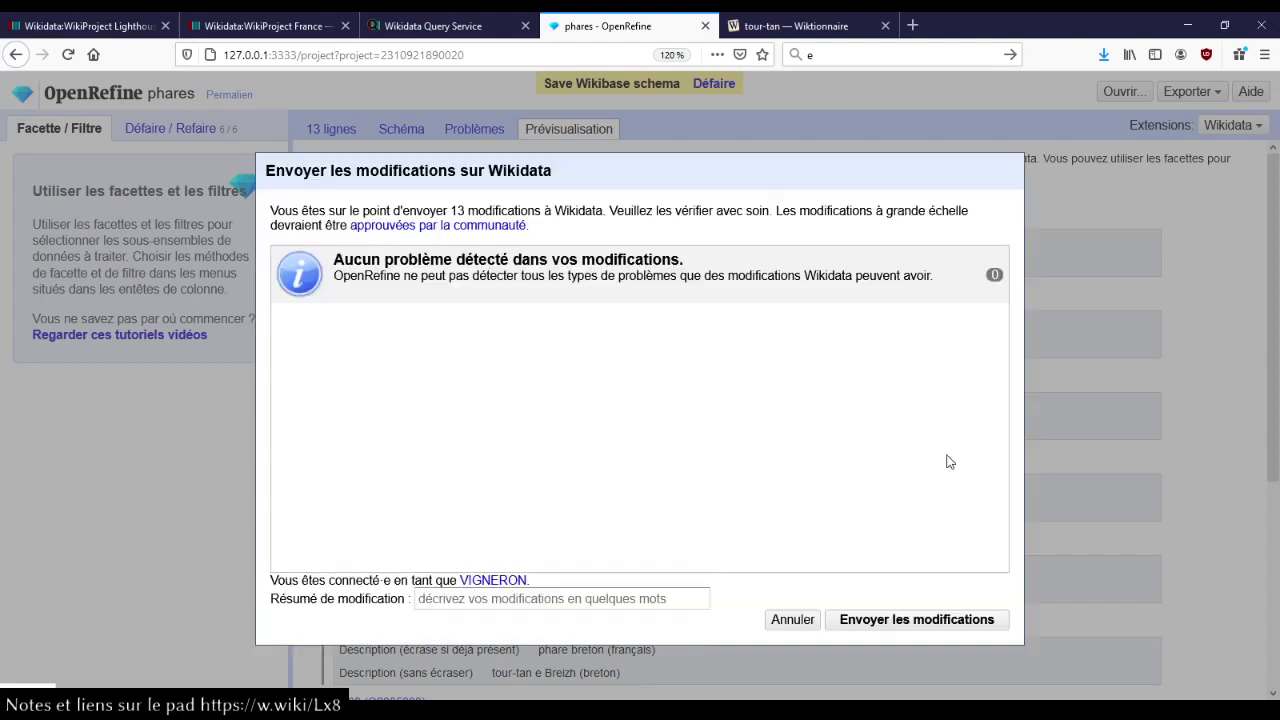
# Enter "ajouts descriptions" as the edit summary and send the edits to Wikidata.
pyautogui.click(639, 592)
pyautogui.write('ajouts desc')
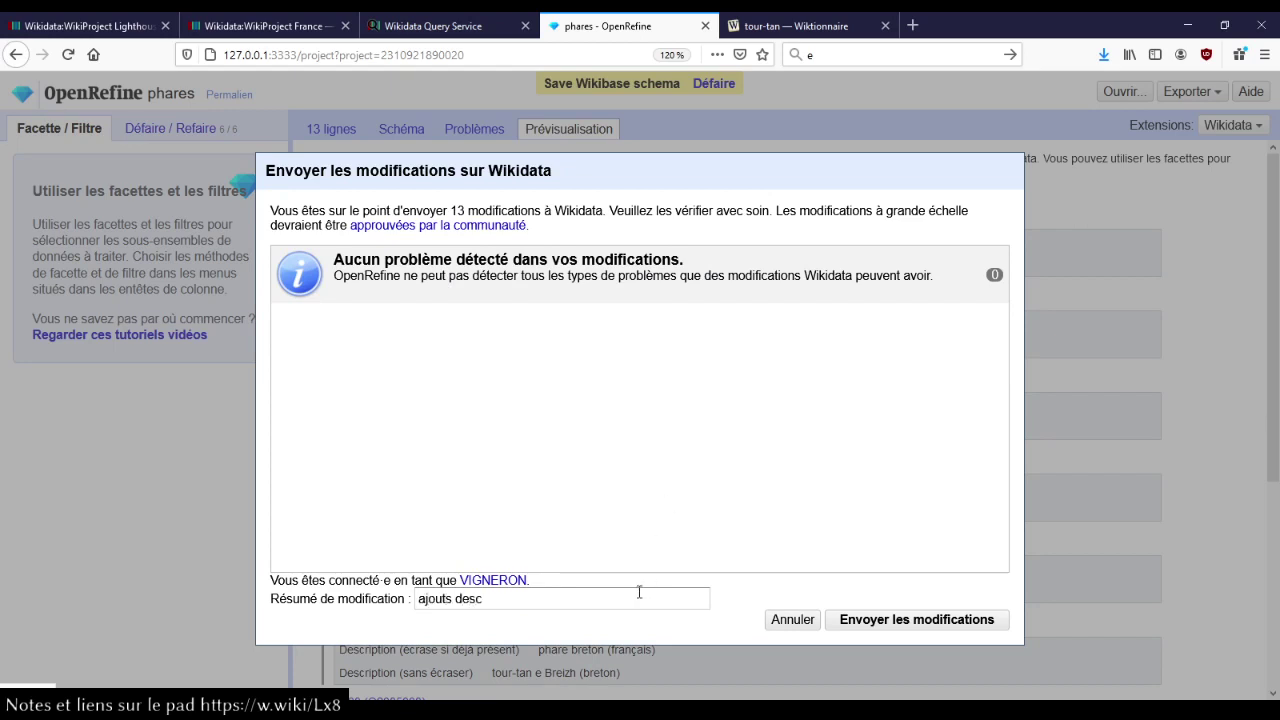
pyautogui.write('riptions')
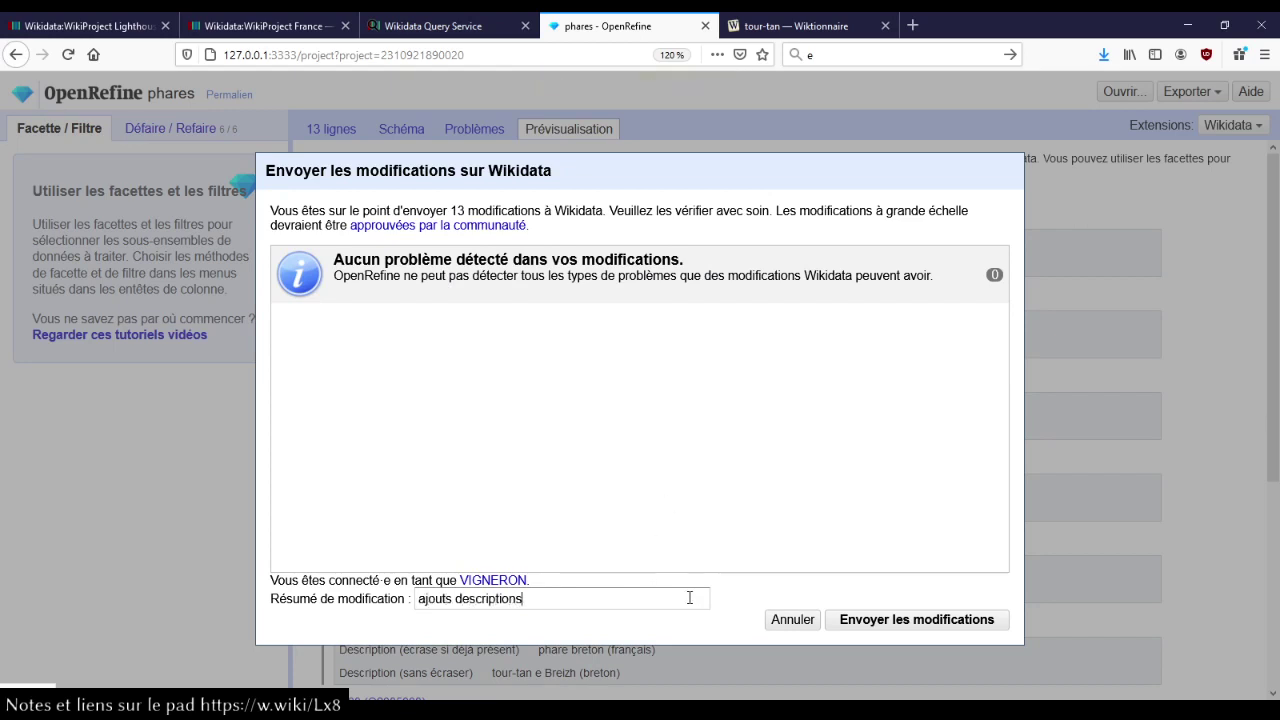
pyautogui.hotkey('ctrl', 'Left')
pyautogui.click(954, 622)
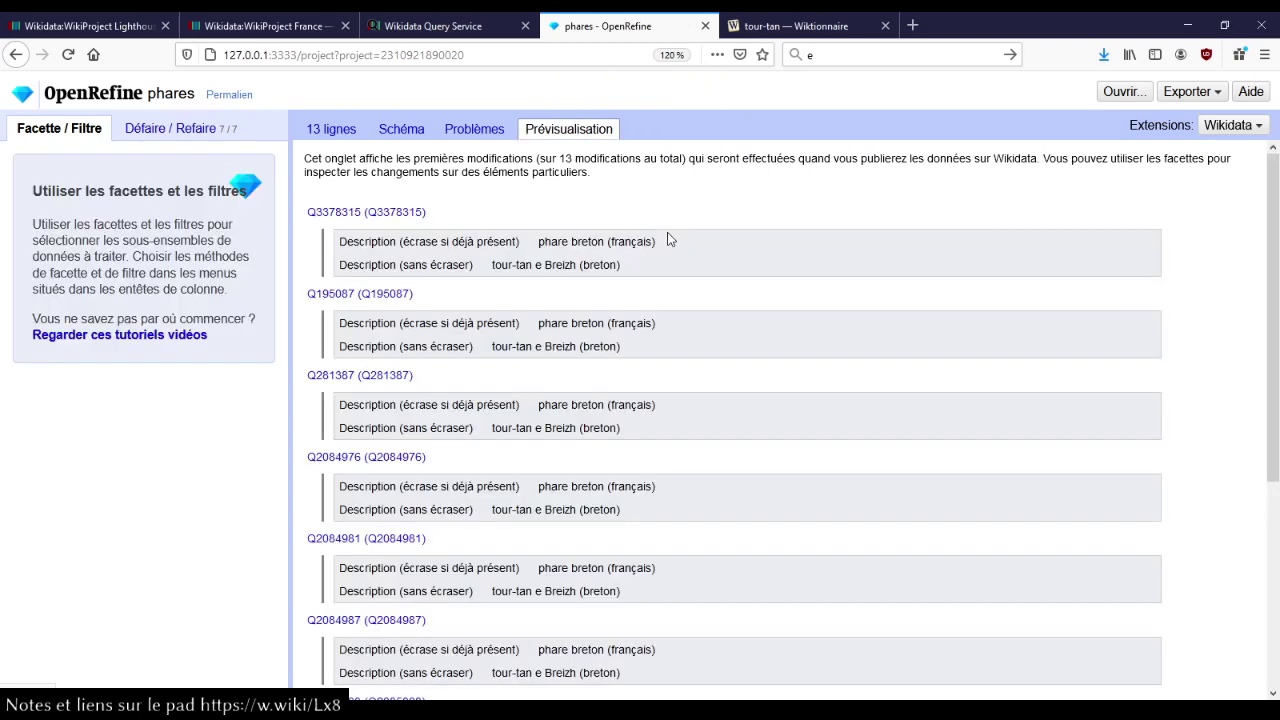
# Open item Q33226314 from the project rows and check its French and Breton descriptions on Wikidata.
pyautogui.click(333, 129)
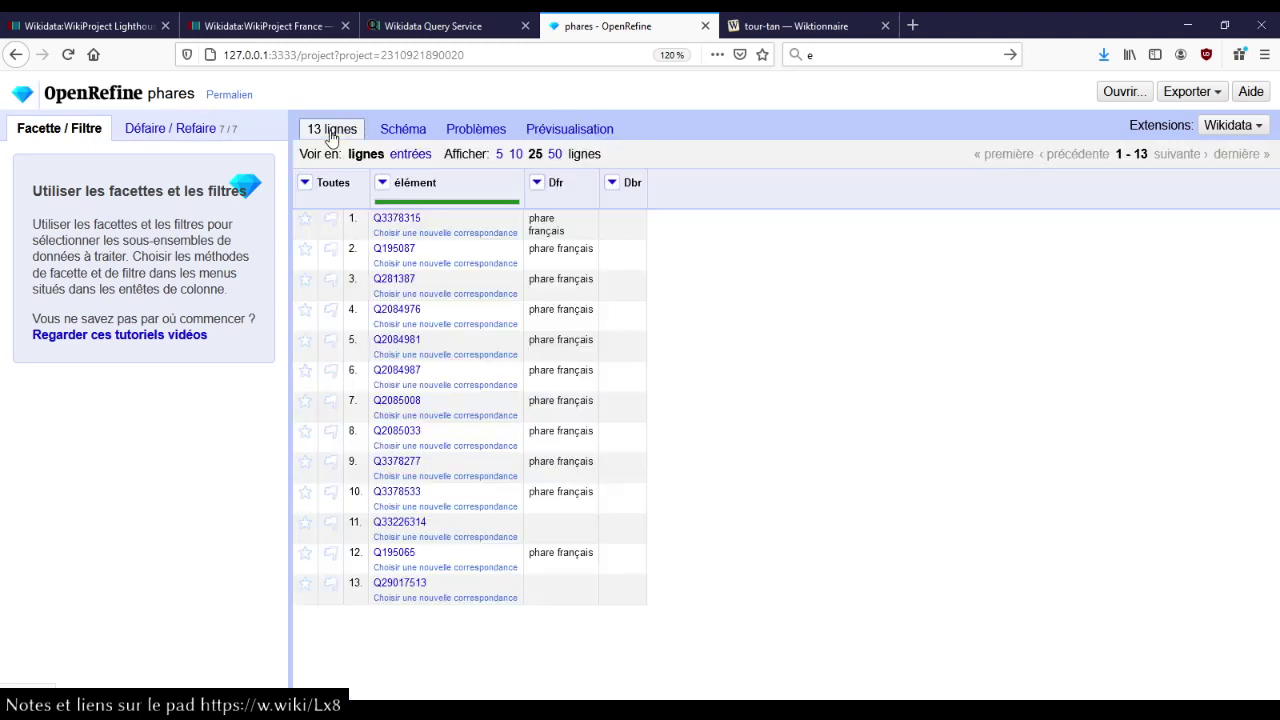
pyautogui.click(400, 522)
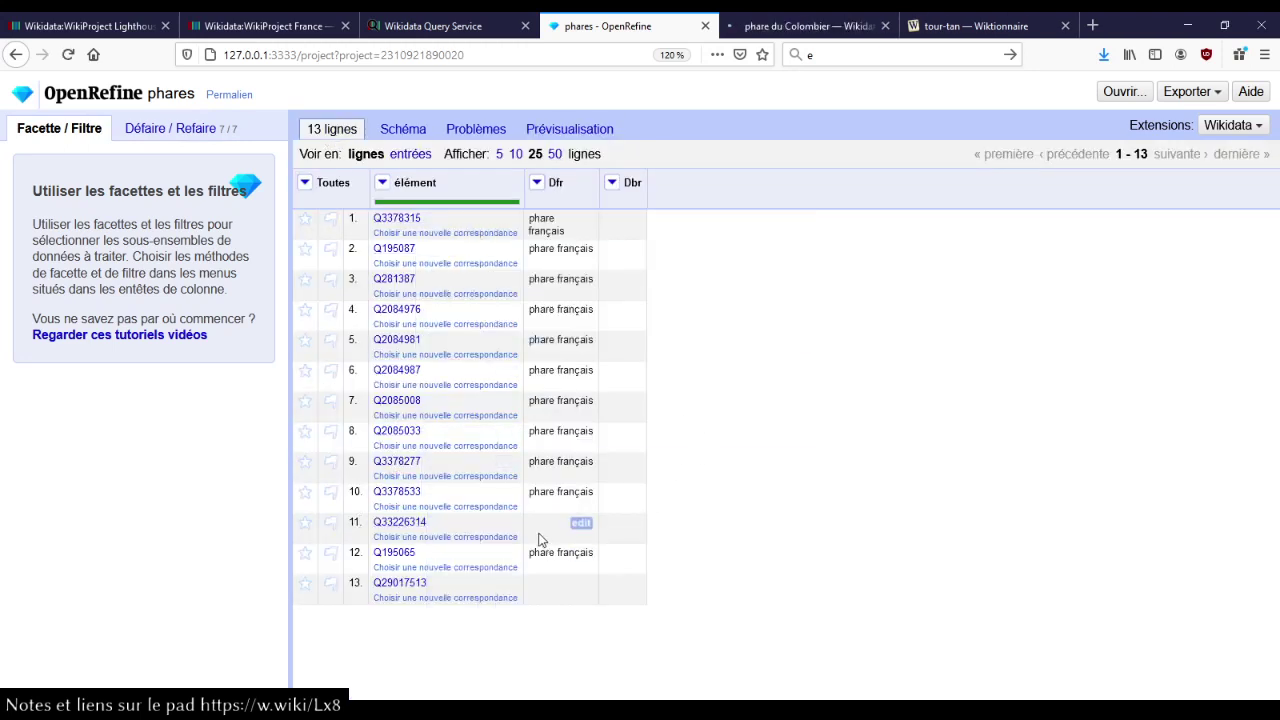
pyautogui.click(795, 20)
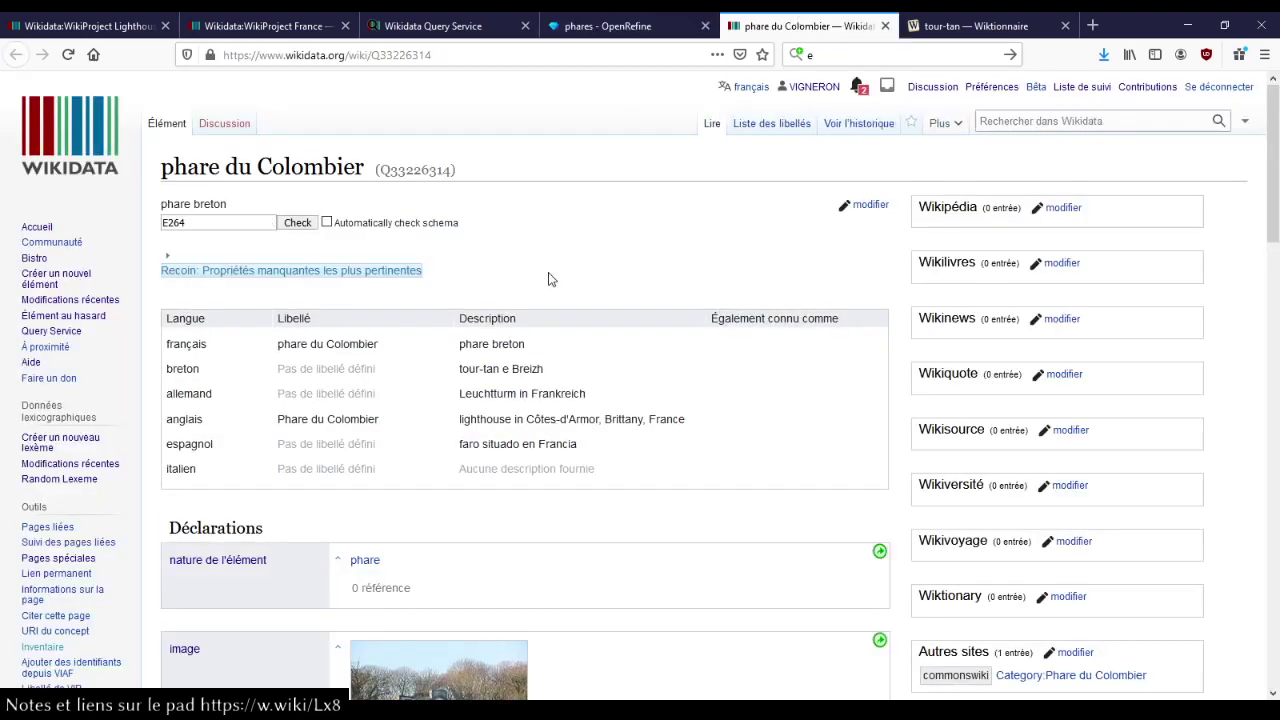
pyautogui.moveTo(460, 340); pyautogui.dragTo(565, 345)
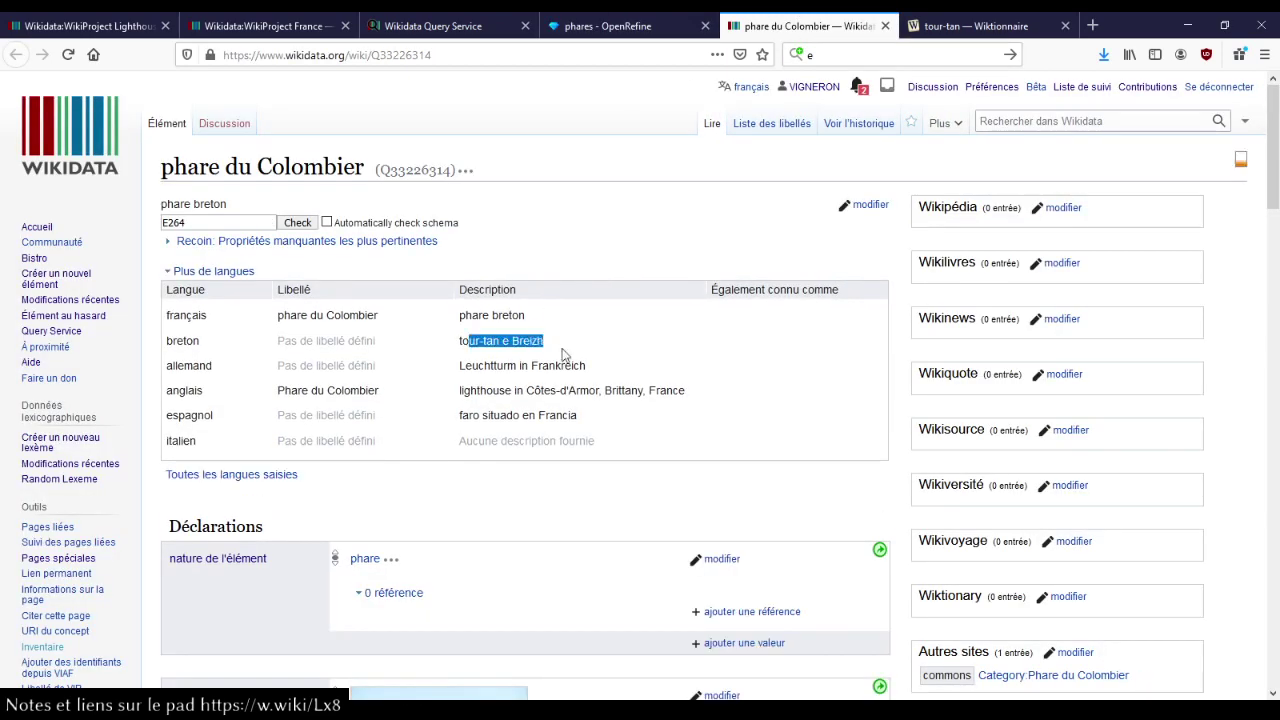
pyautogui.click(713, 204)
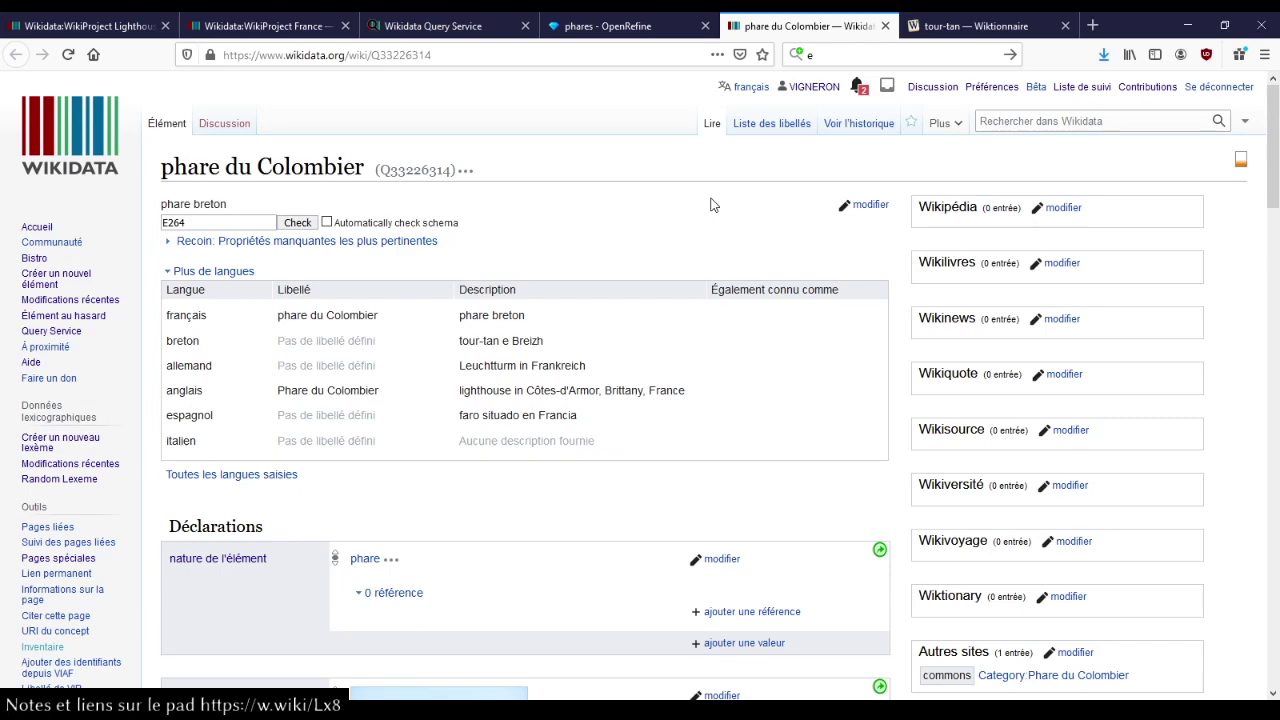
# View the revision history of phare du Colombier, examine the latest OpenRefine edit and open its diff with the previous version.
pyautogui.click(866, 121)
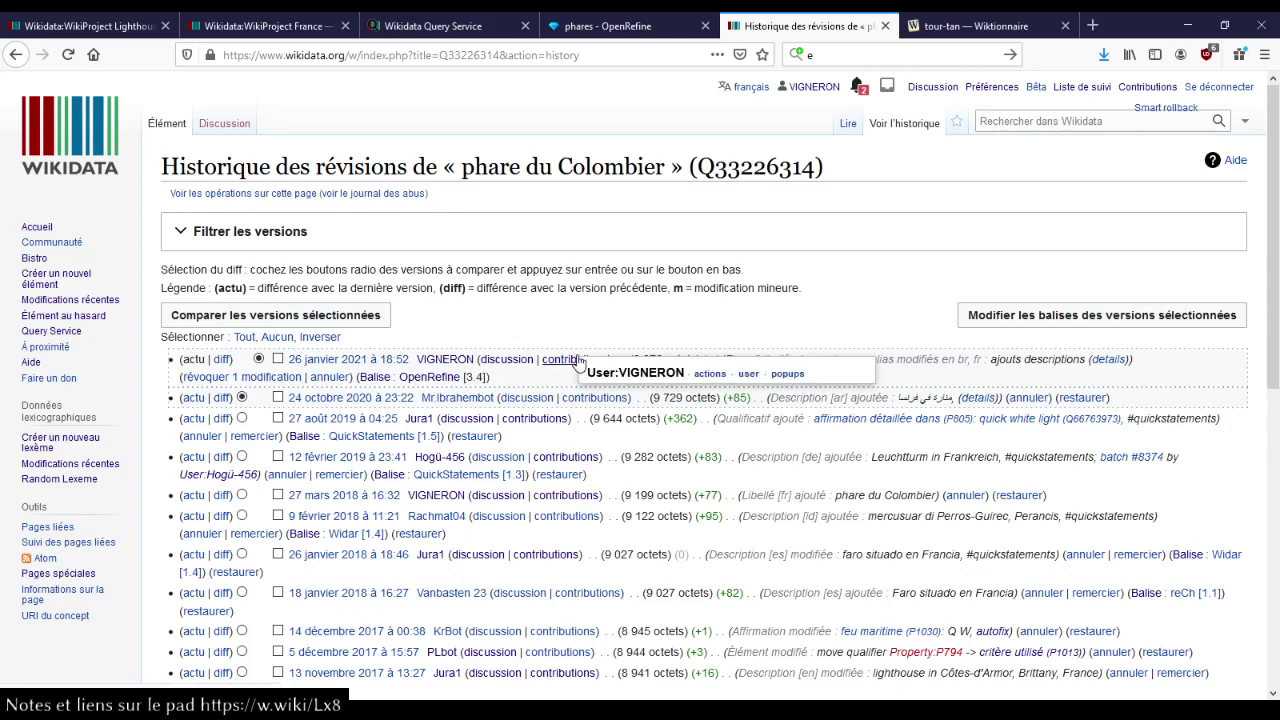
pyautogui.click(630, 30)
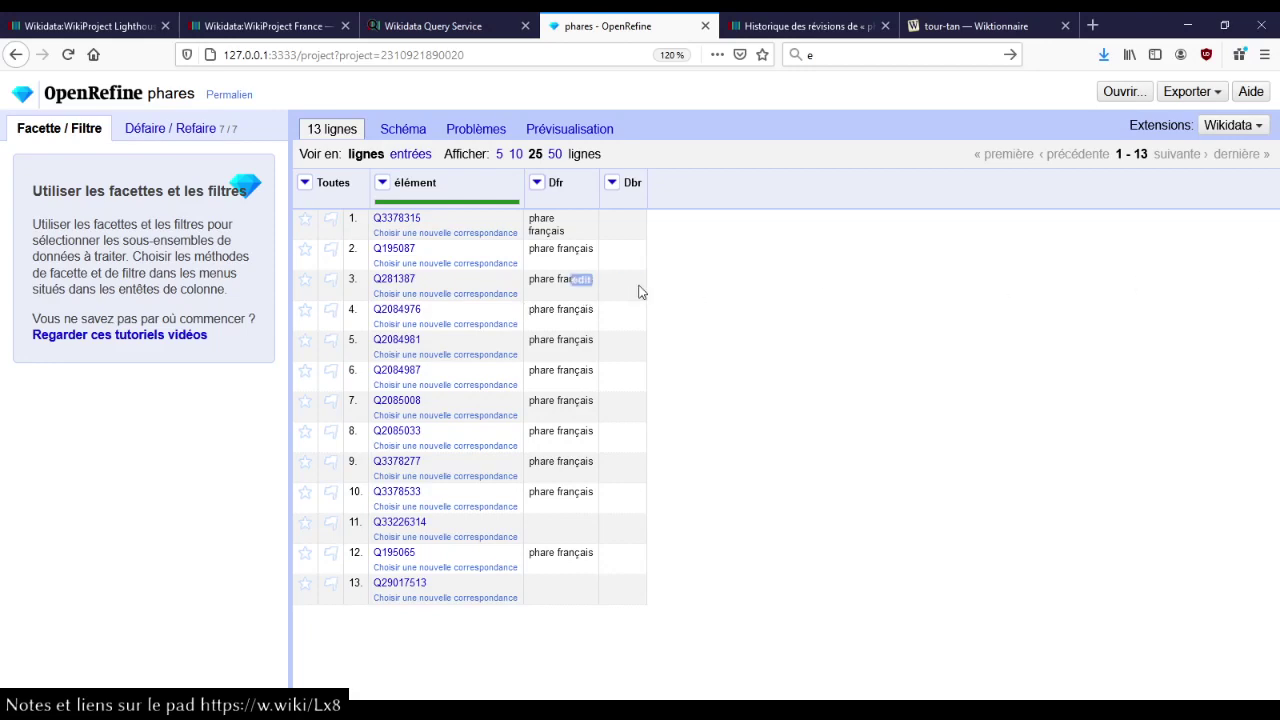
pyautogui.click(790, 26)
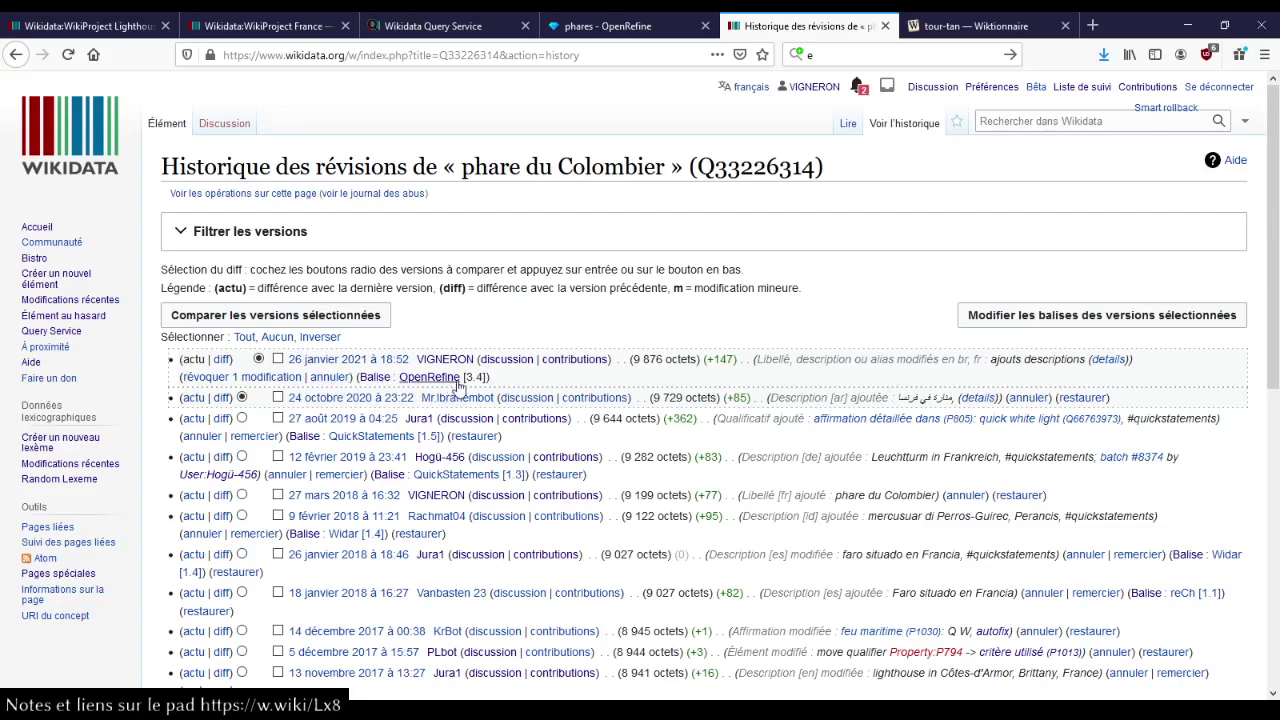
pyautogui.moveTo(460, 383)
pyautogui.moveTo(790, 360); pyautogui.dragTo(805, 366)
pyautogui.click(810, 188)
pyautogui.click(221, 359)
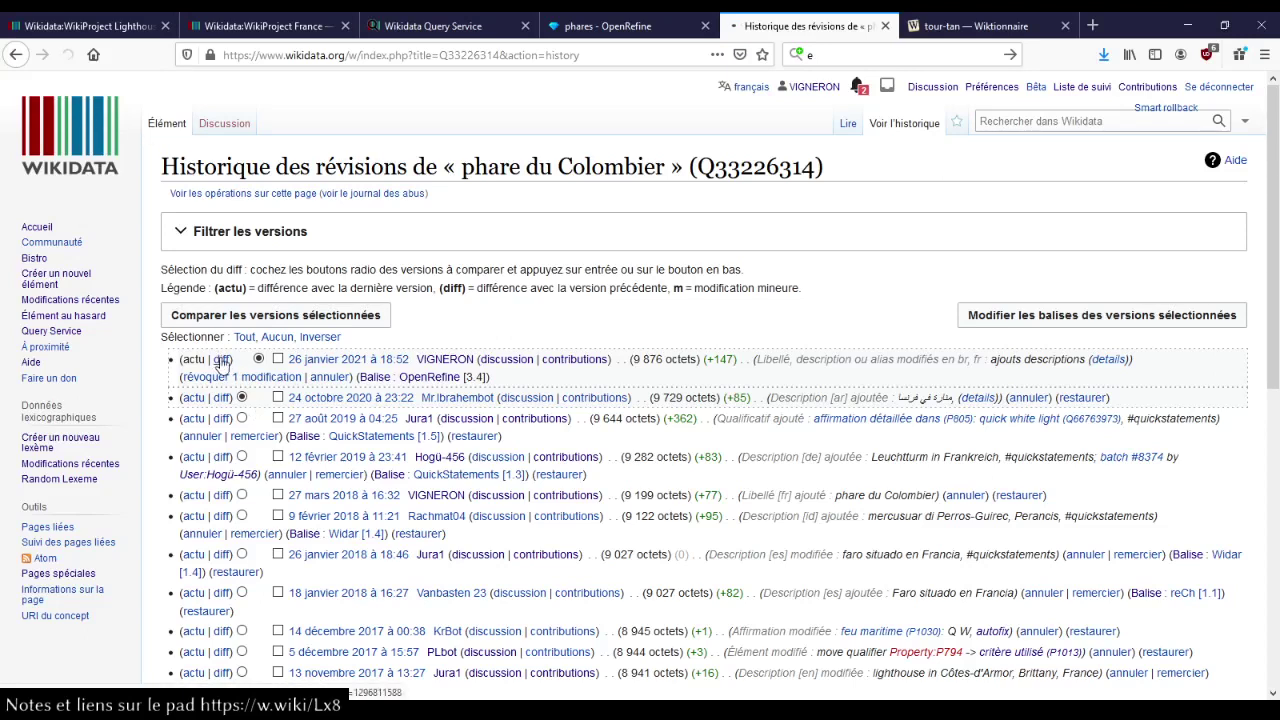